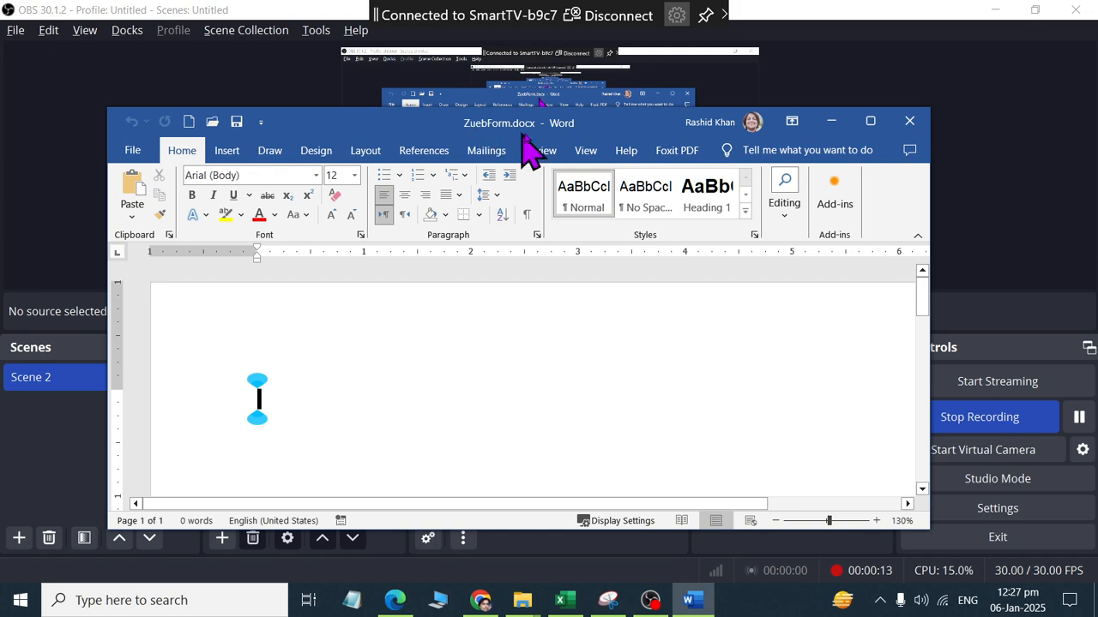
Maximize the ZuebForm.docx window, then switch to the application form PDF in Edge and examine its layout across both pages
double_click(532, 128)
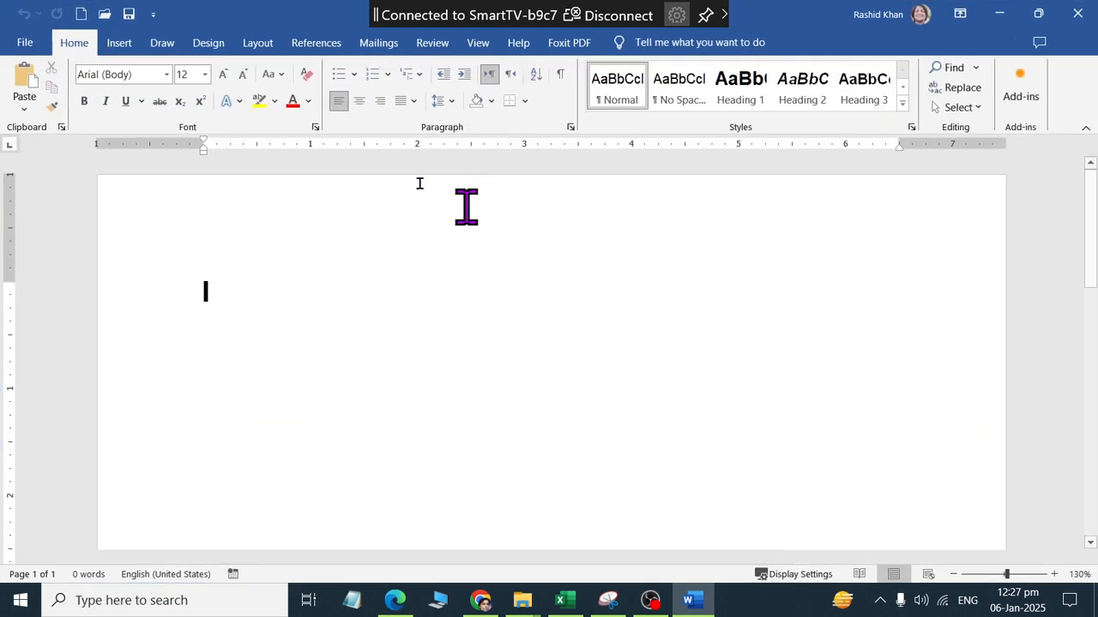
click(257, 43)
key(alt+Tab)
key(alt+Tab)
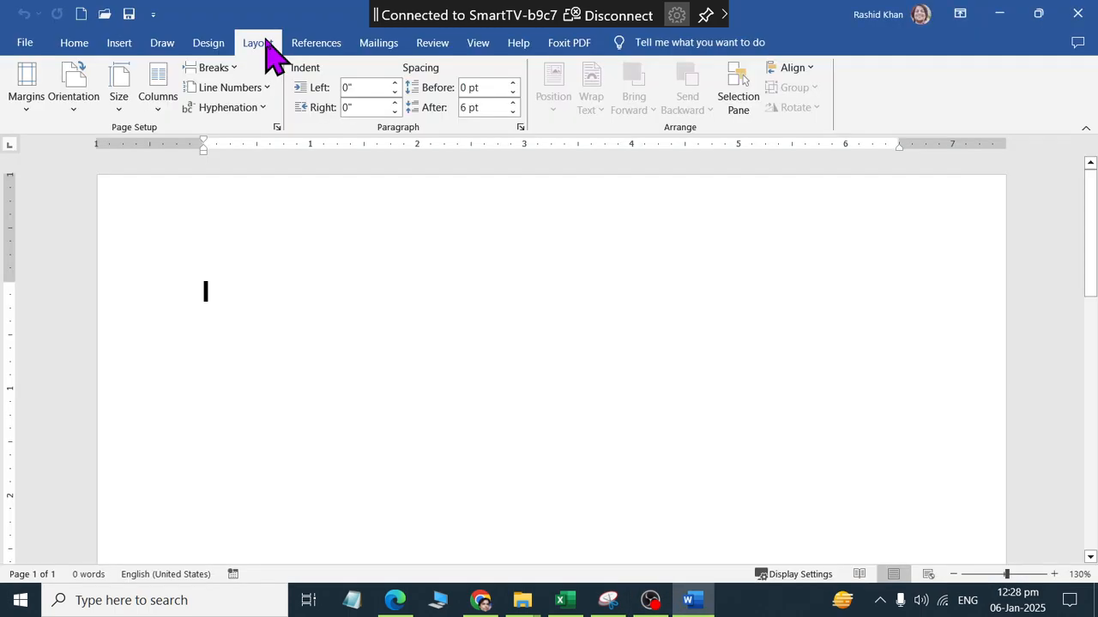
key(alt+Tab)
key(alt+Tab)
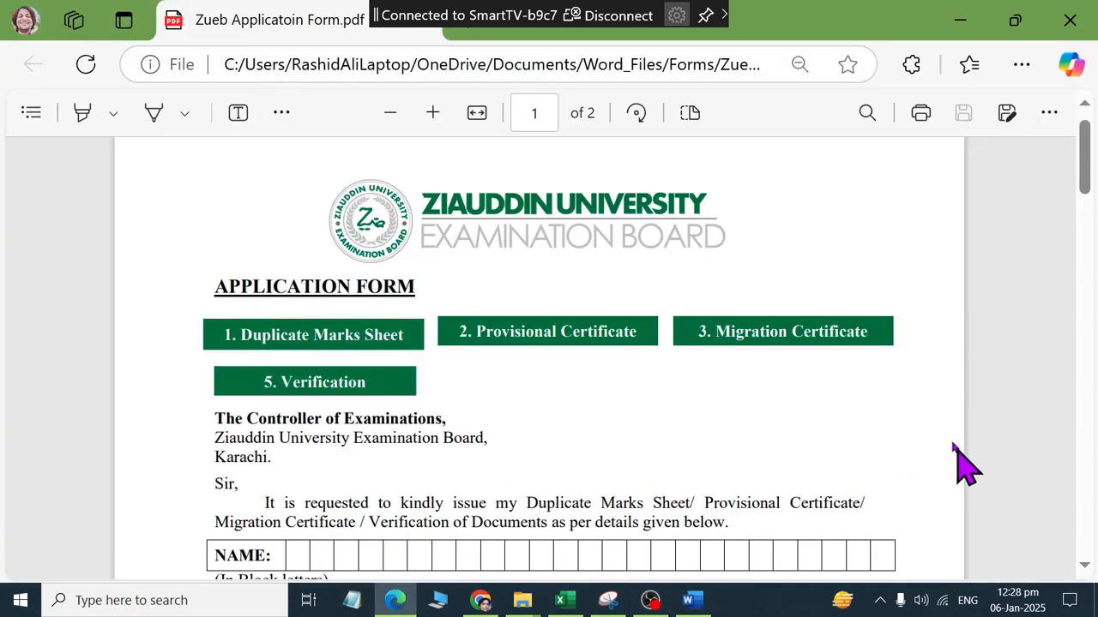
scroll(781, 283, down, 14)
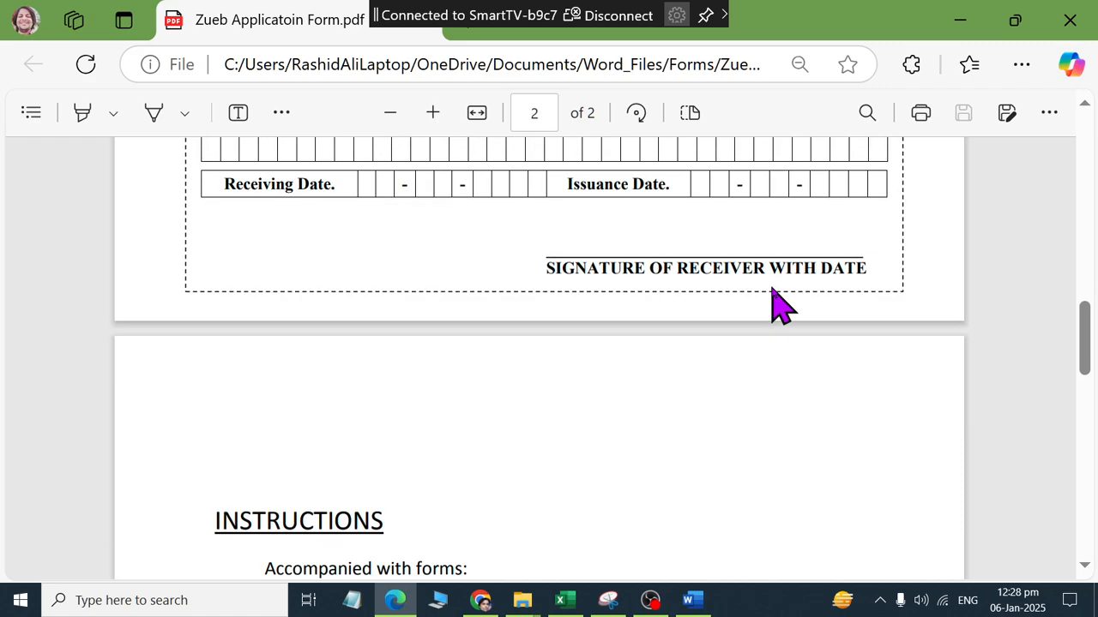
scroll(774, 302, up, 10)
scroll(785, 257, up, 5)
Return to the Word document and review its page orientation and margin presets
key(alt+Tab)
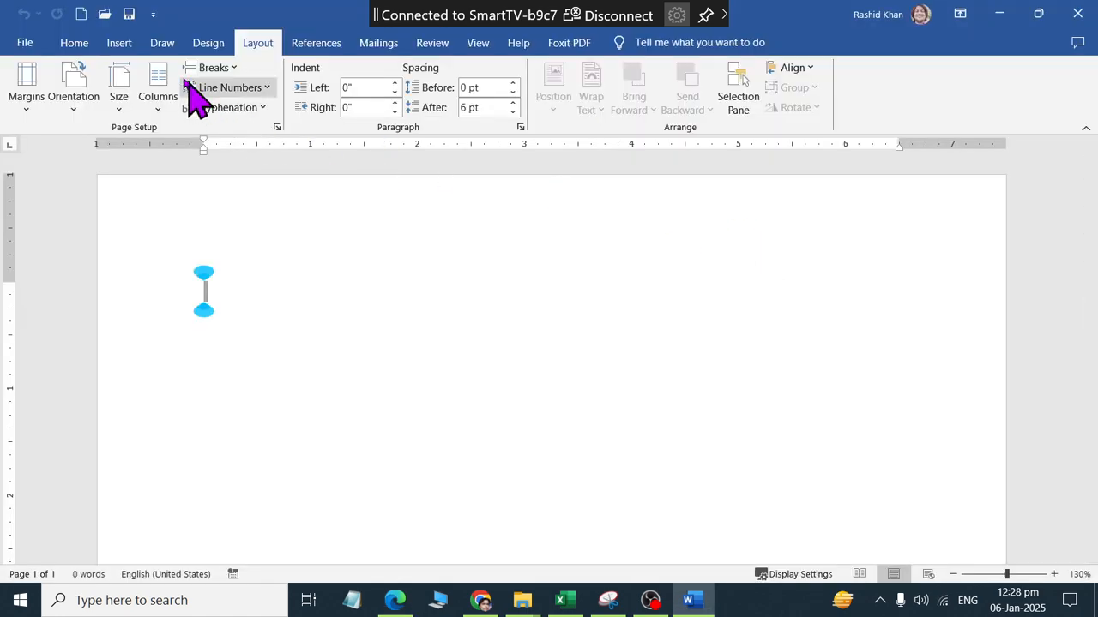
click(88, 101)
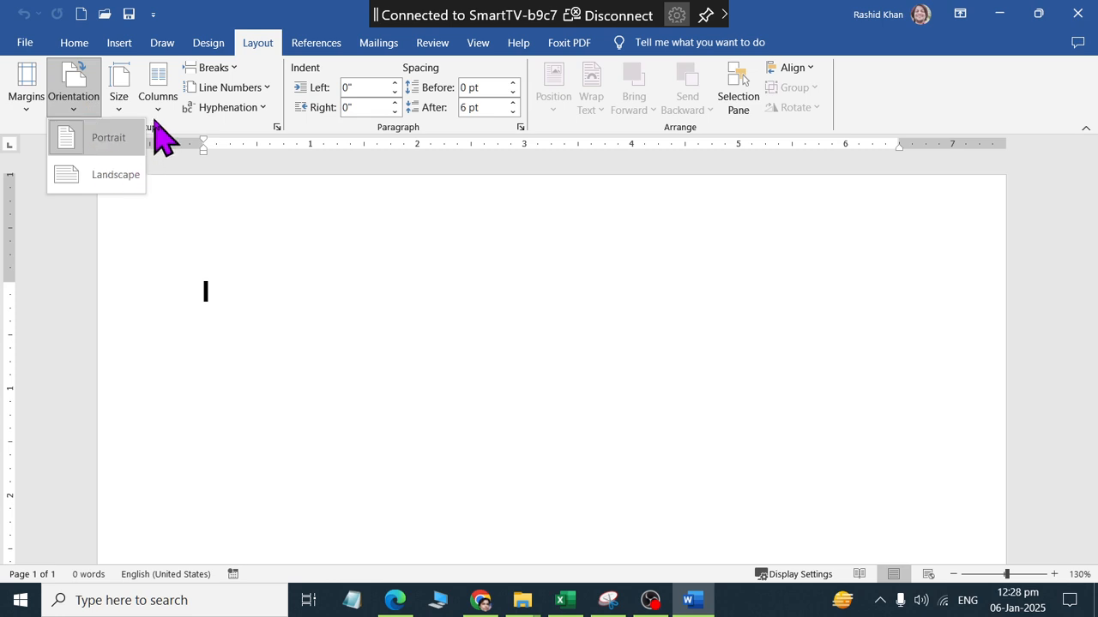
click(28, 101)
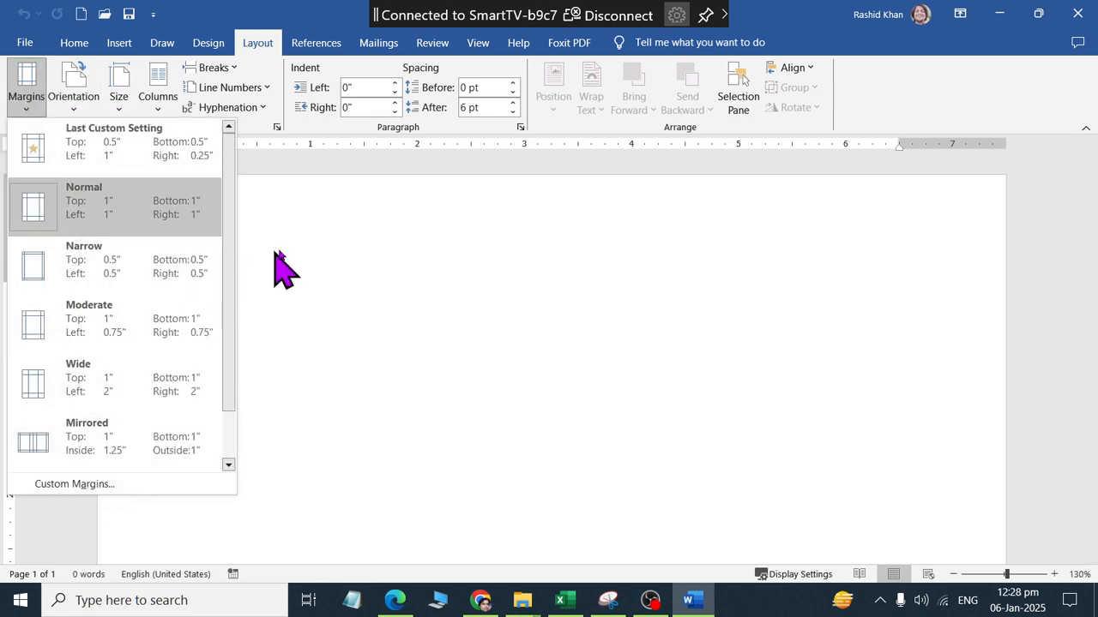
click(338, 242)
Review the PDF's heading and fields, then enter "Ziauddin university" as the first line of the Word document
key(alt+Tab)
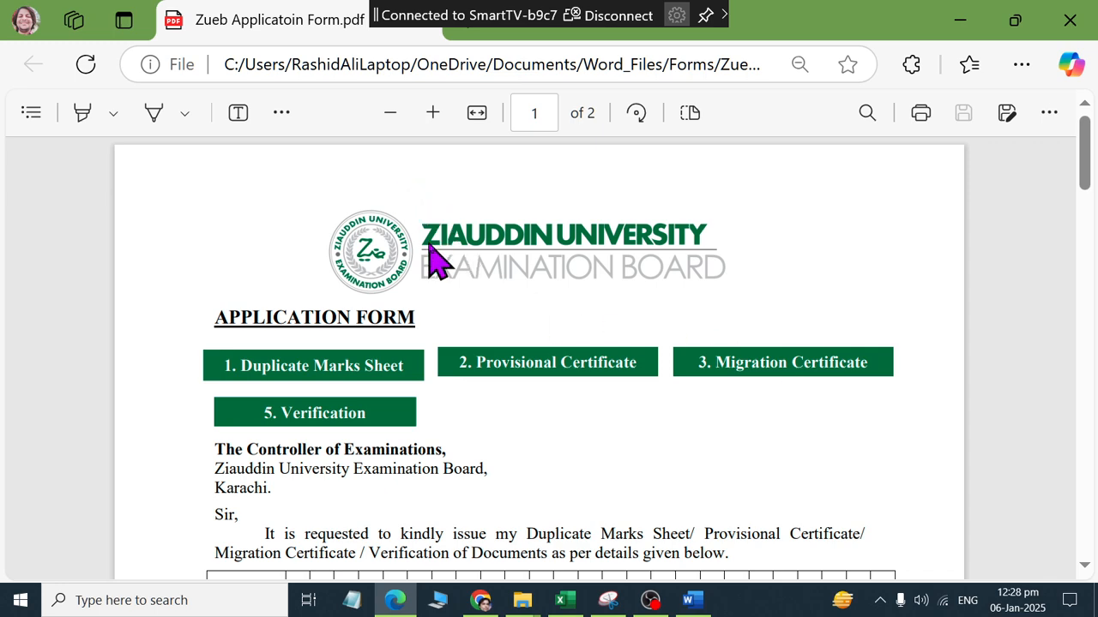
scroll(625, 338, down, 3)
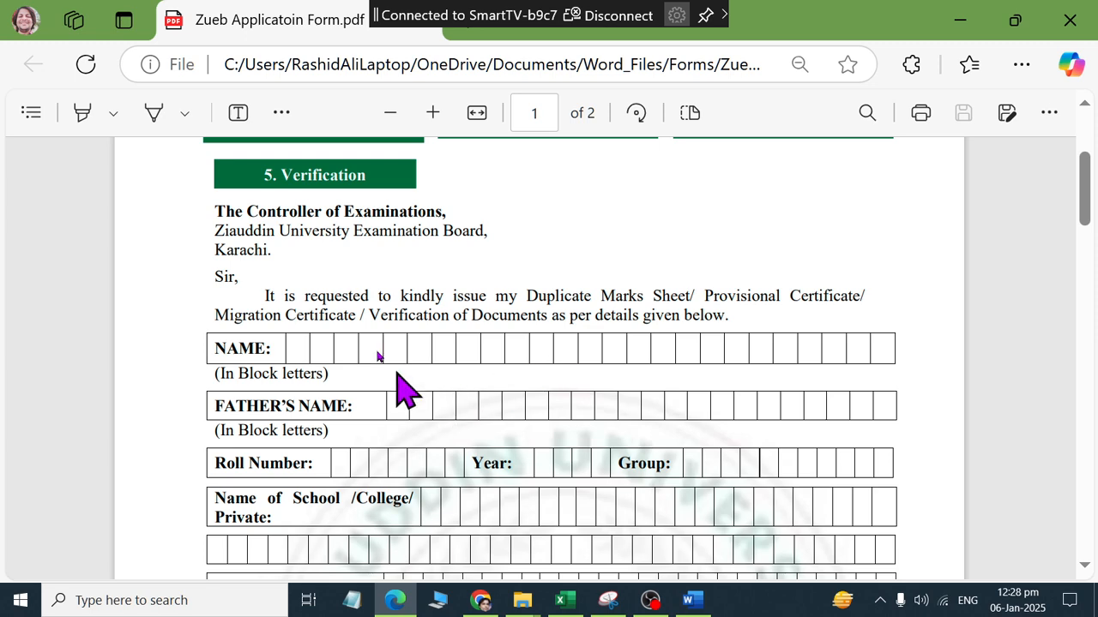
drag(360, 296, 590, 314)
scroll(571, 326, up, 3)
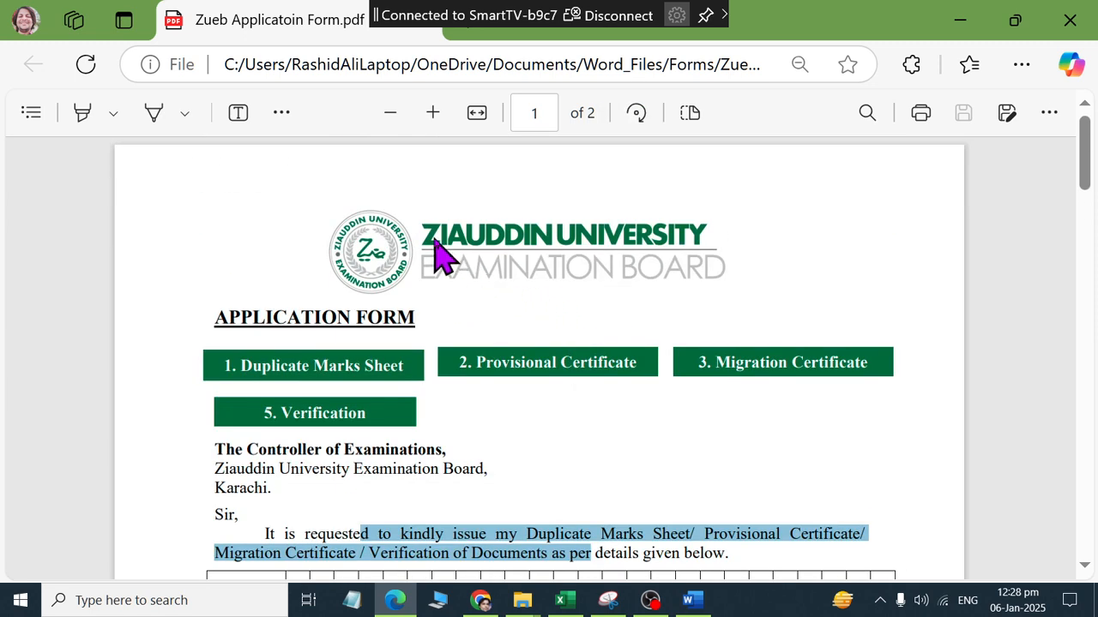
key(alt+Tab)
text(Zia)
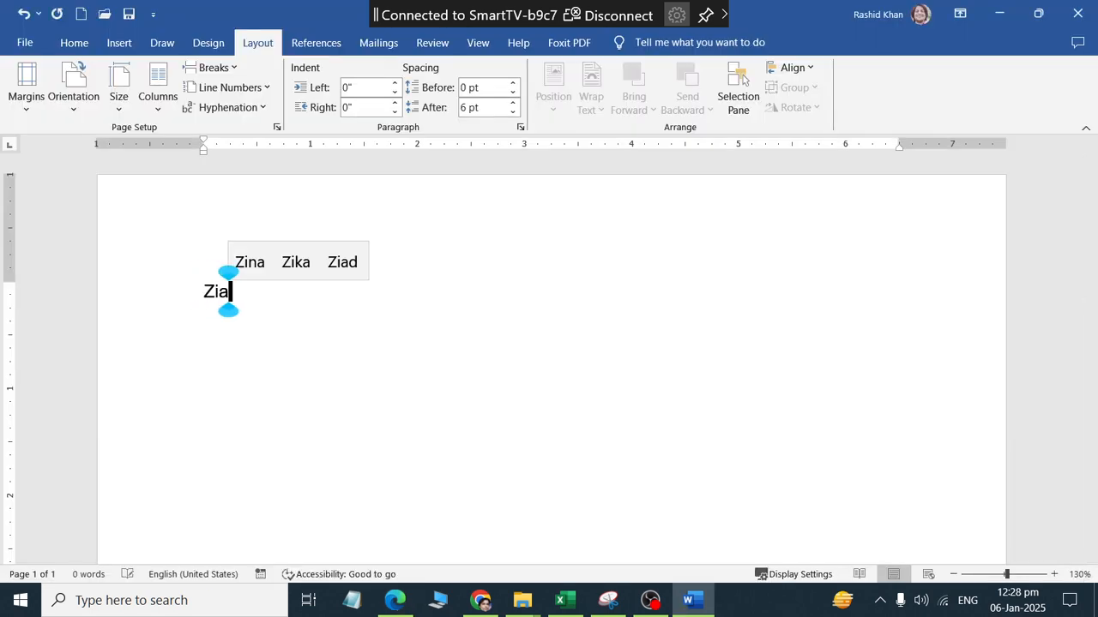
text(udding)
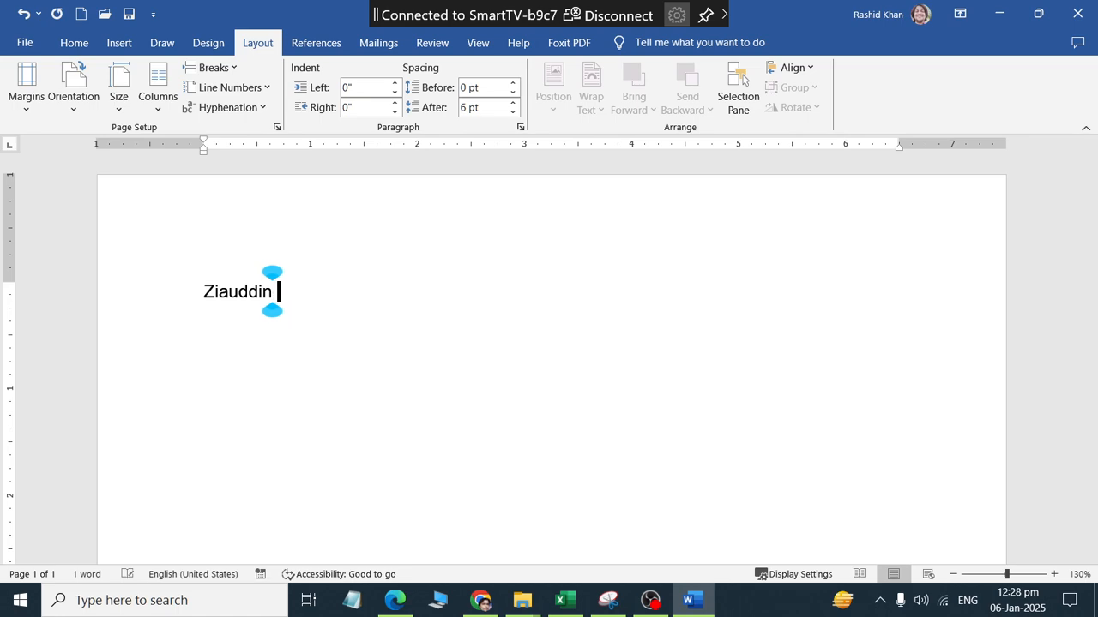
key(alt+Tab)
key(alt+Tab)
key(alt+Tab)
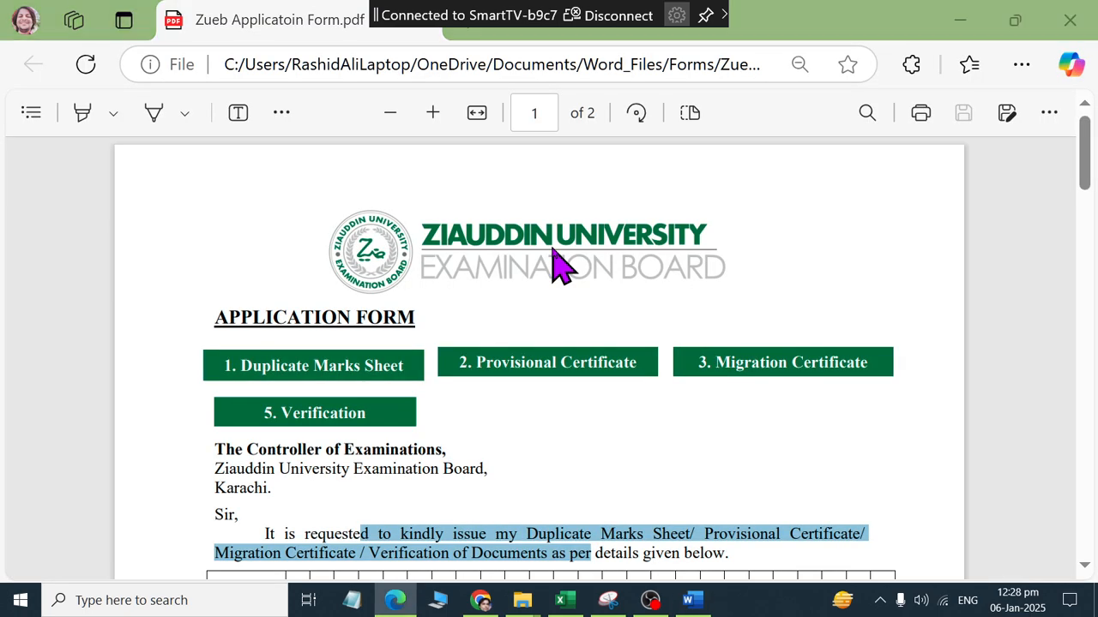
key(alt+Tab)
text(university)
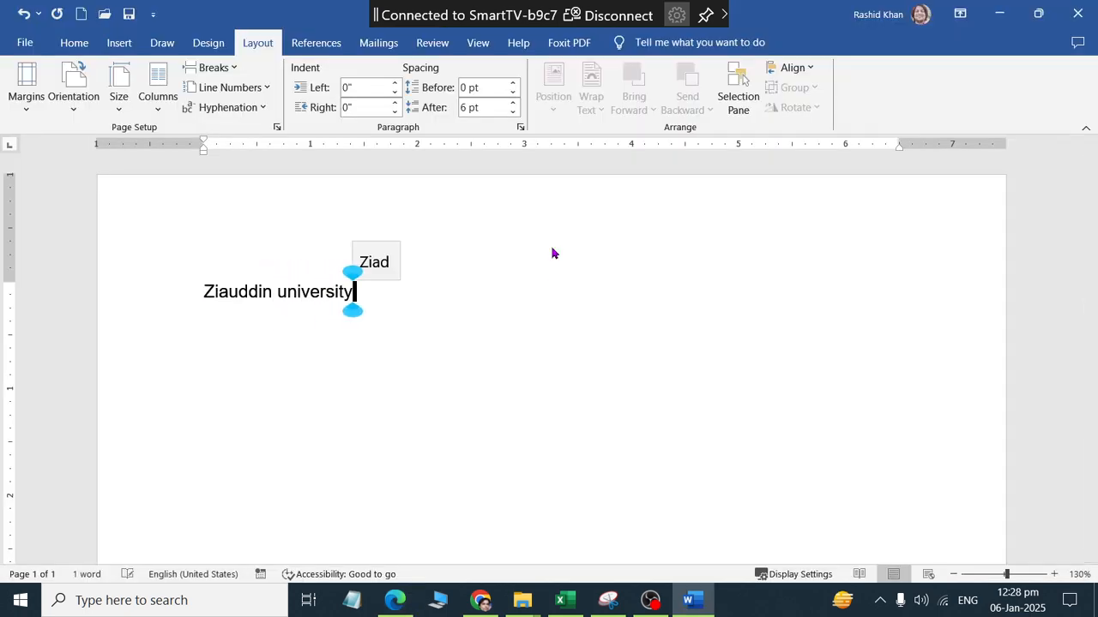
Add "Examination Board" as the second line of the document, following the PDF's heading
key(alt+Tab)
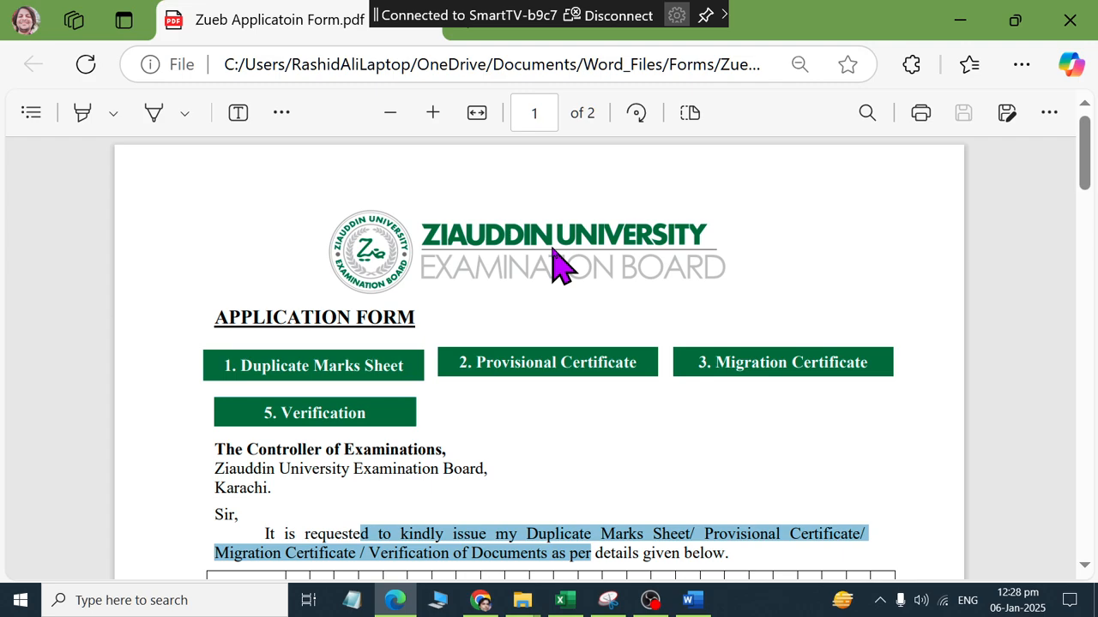
key(alt+Tab)
key(Return)
text(Examini)
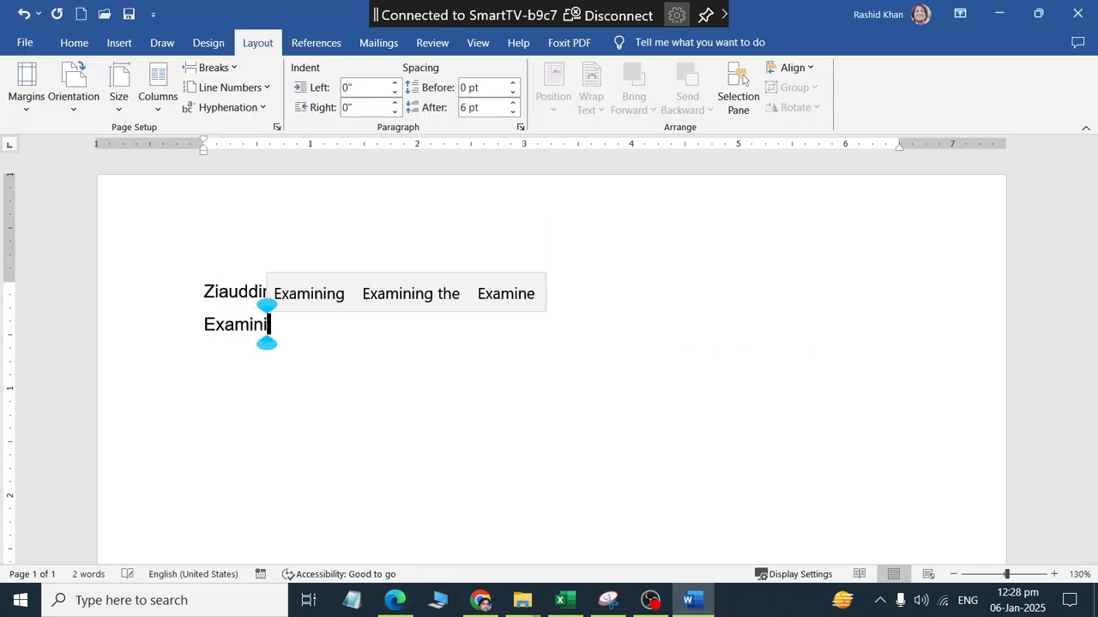
key(alt+Tab)
key(alt+Tab)
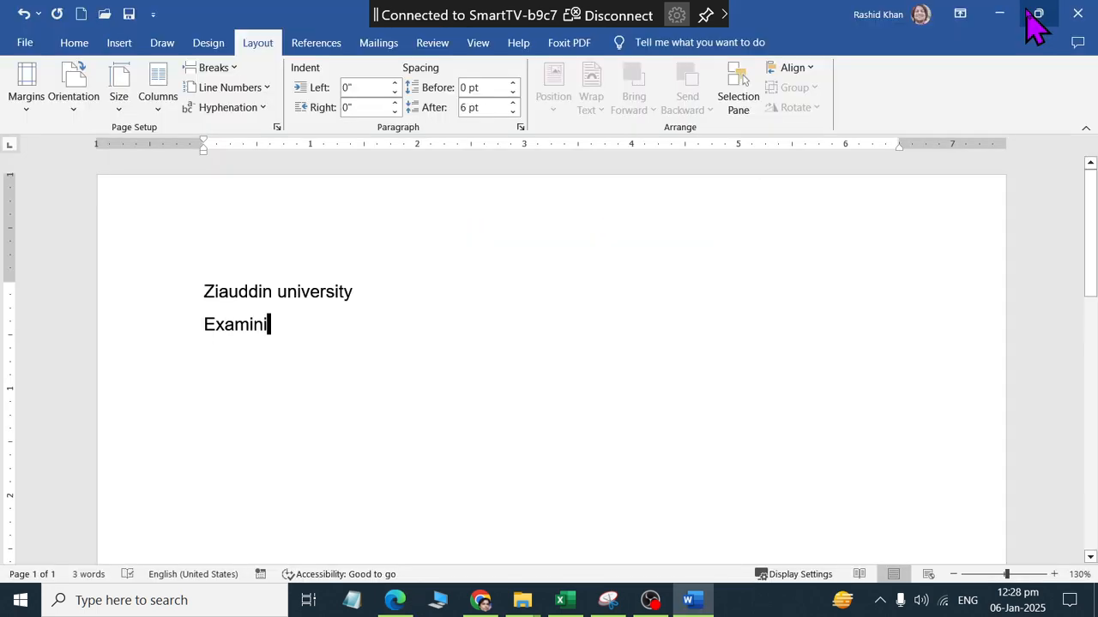
text(ation Boar)
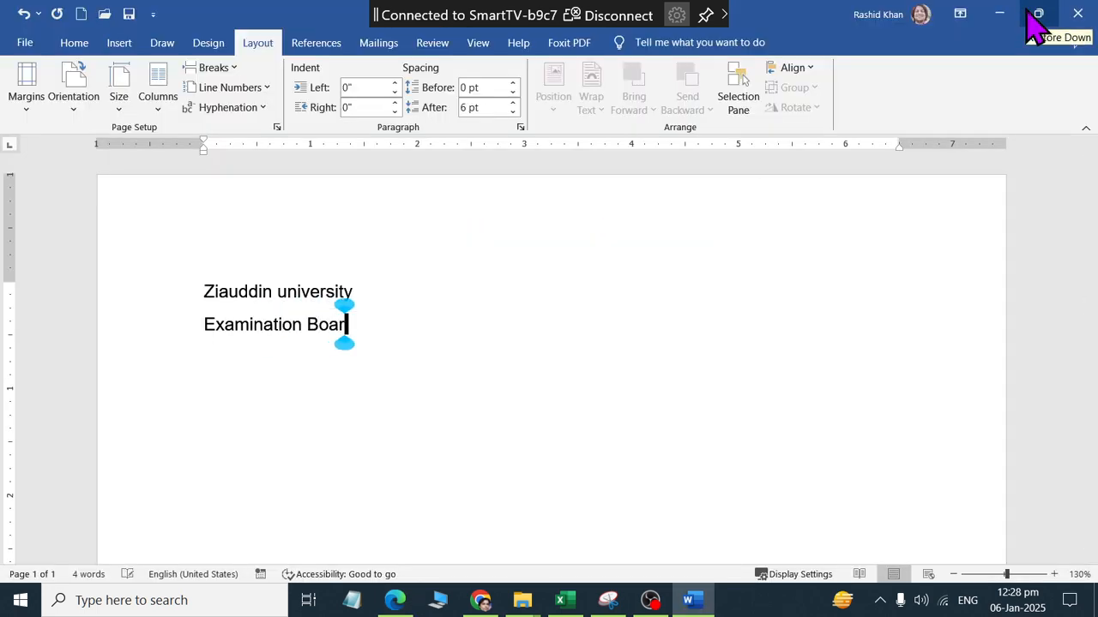
key(alt+Tab)
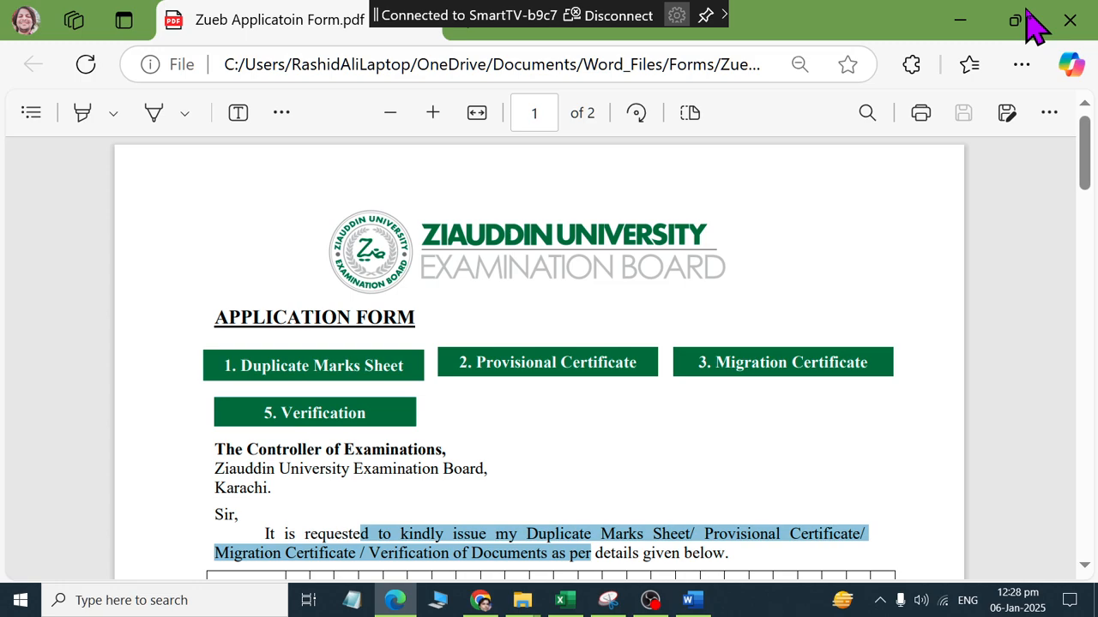
key(alt+Tab)
text(d)
Enter the form title "Application Form" on the third line, as in the PDF
key(Return)
key(alt+Tab)
key(alt+Tab)
text(application Fo)
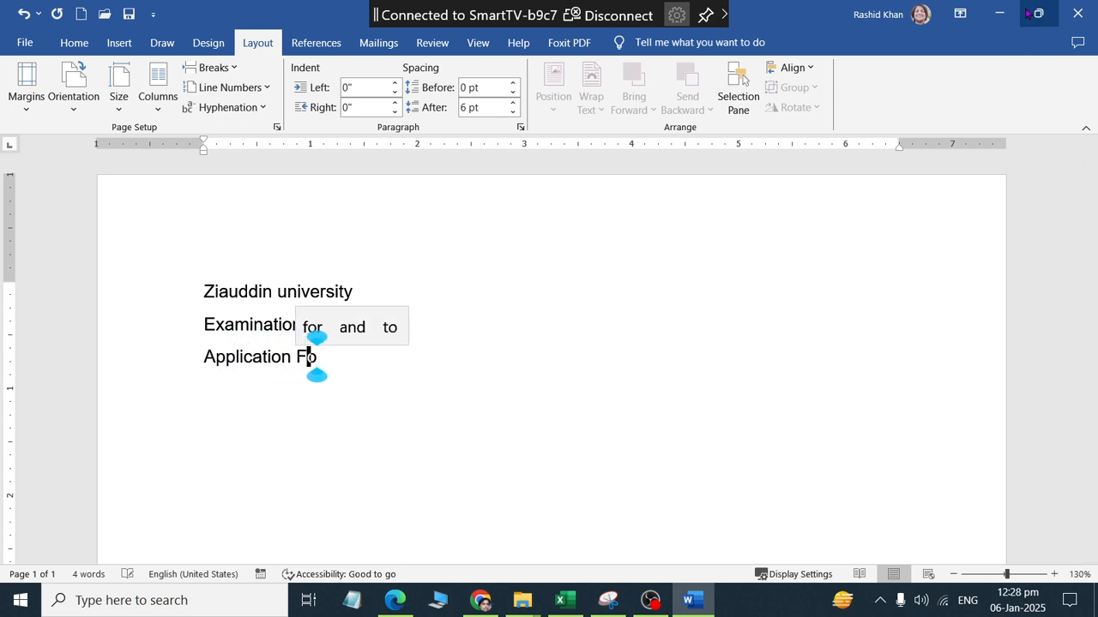
Copy the PDF text from "The Controller of Examinations," through "given below." and paste it under the title after one blank line
key(alt+Tab)
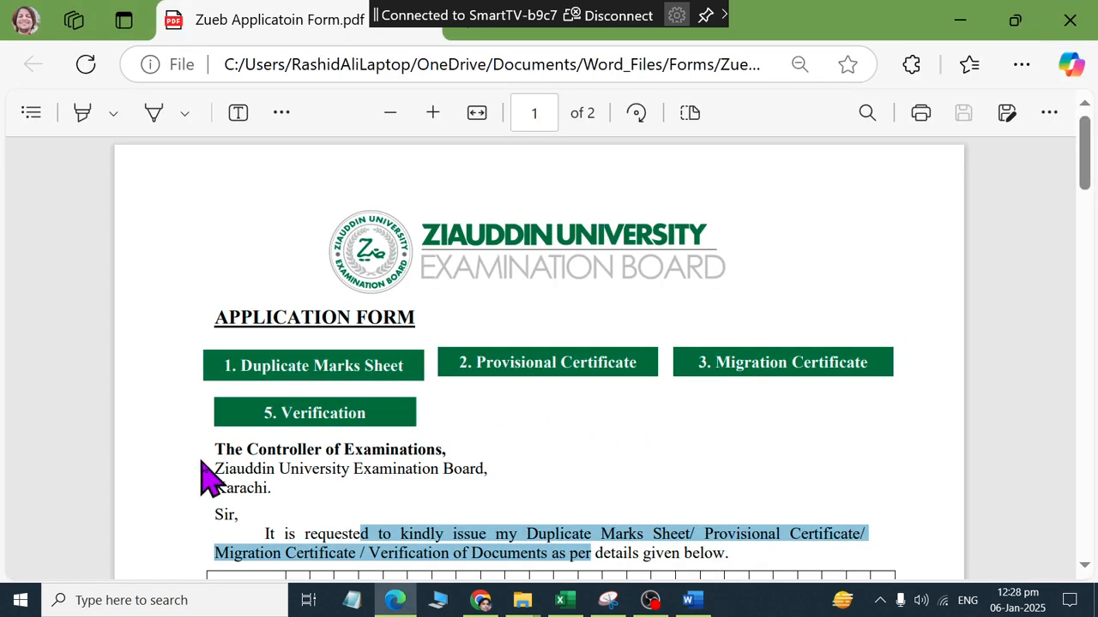
drag(219, 453, 758, 506)
key(ctrl+c)
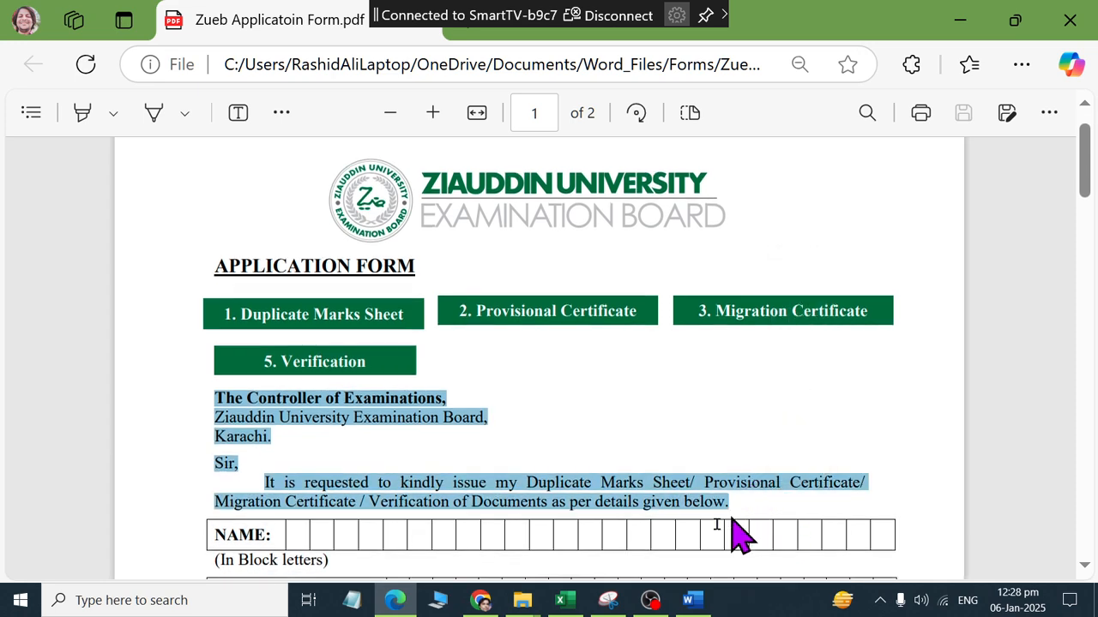
key(alt+Tab)
click(292, 416)
key(End)
key(Return)
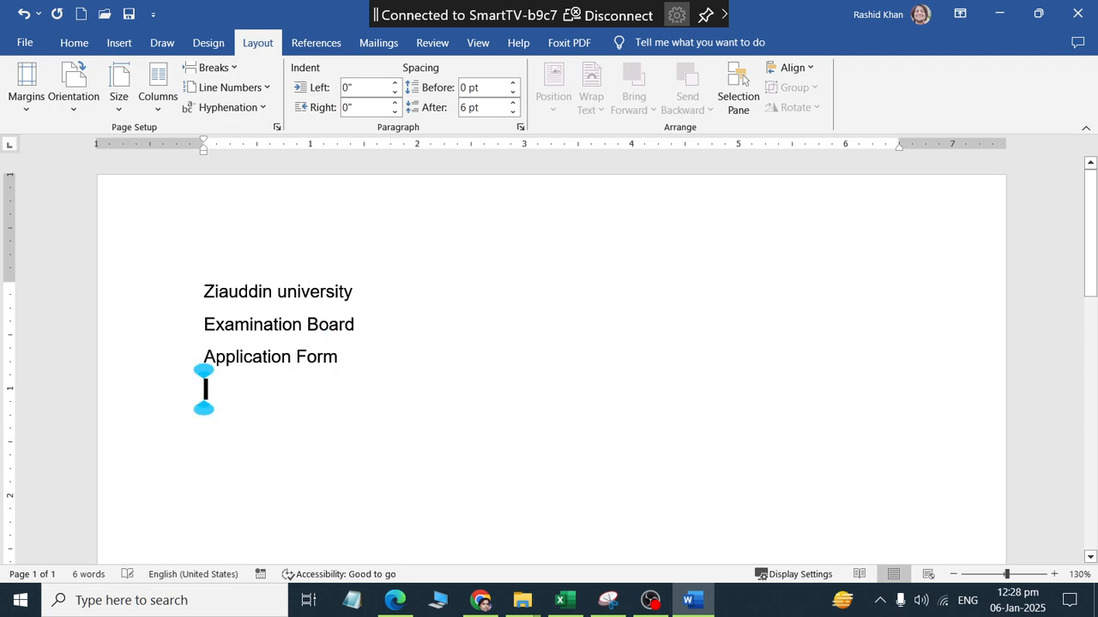
key(Return)
key(ctrl+v)
Break the pasted text after "The Controller of Examinations," so the university board name starts its own line as in the PDF
key(ctrl+Left)
key(ctrl+Left)
key(ctrl+Left)
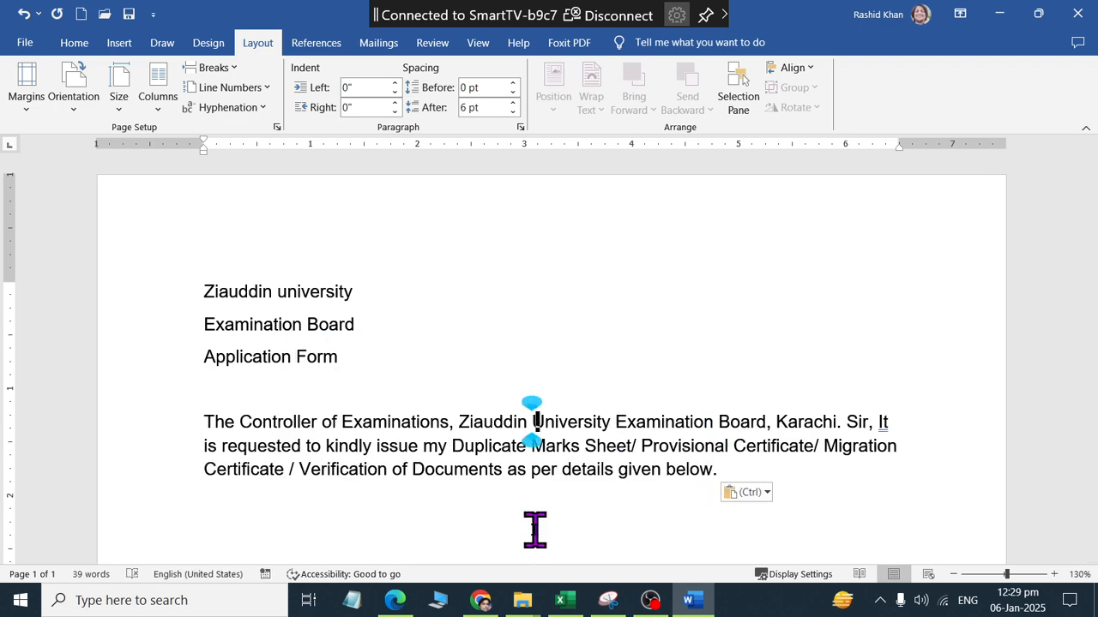
key(alt+Tab)
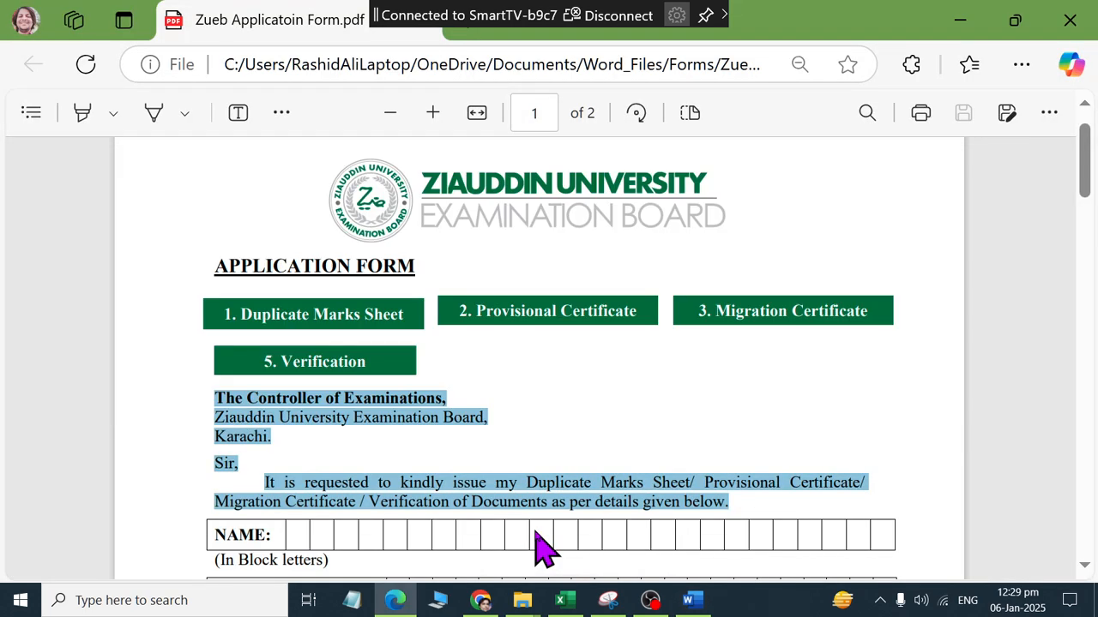
key(alt+Tab)
key(Return)
Split the address text with line breaks before "Karachi." and before "Sir,", matching the PDF
key(alt+Tab)
key(alt+Tab)
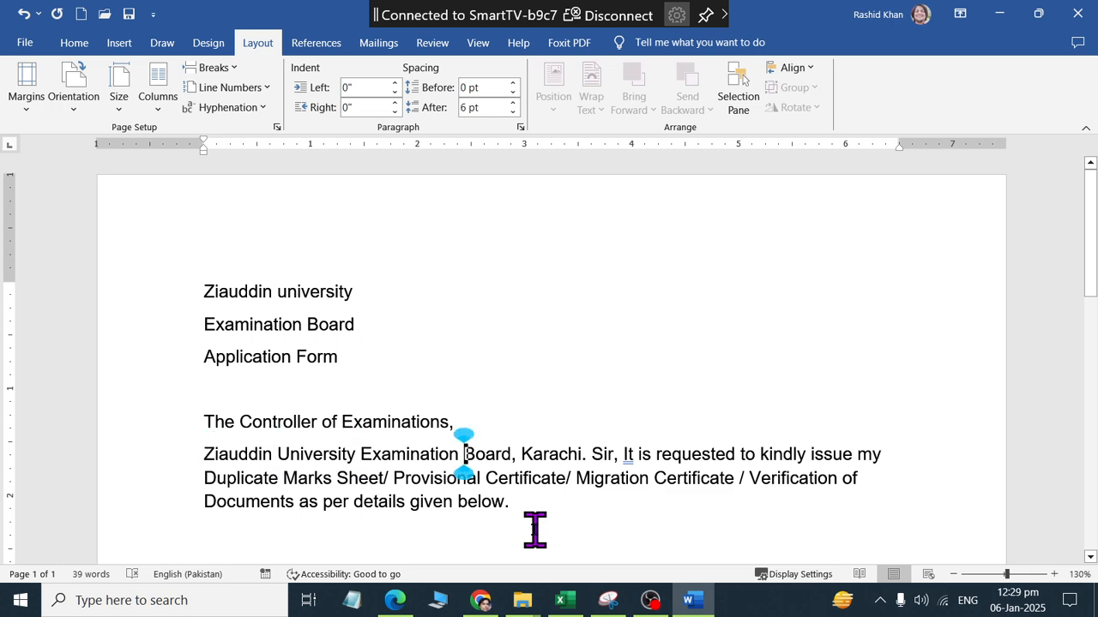
key(ctrl+Right)
key(ctrl+Right)
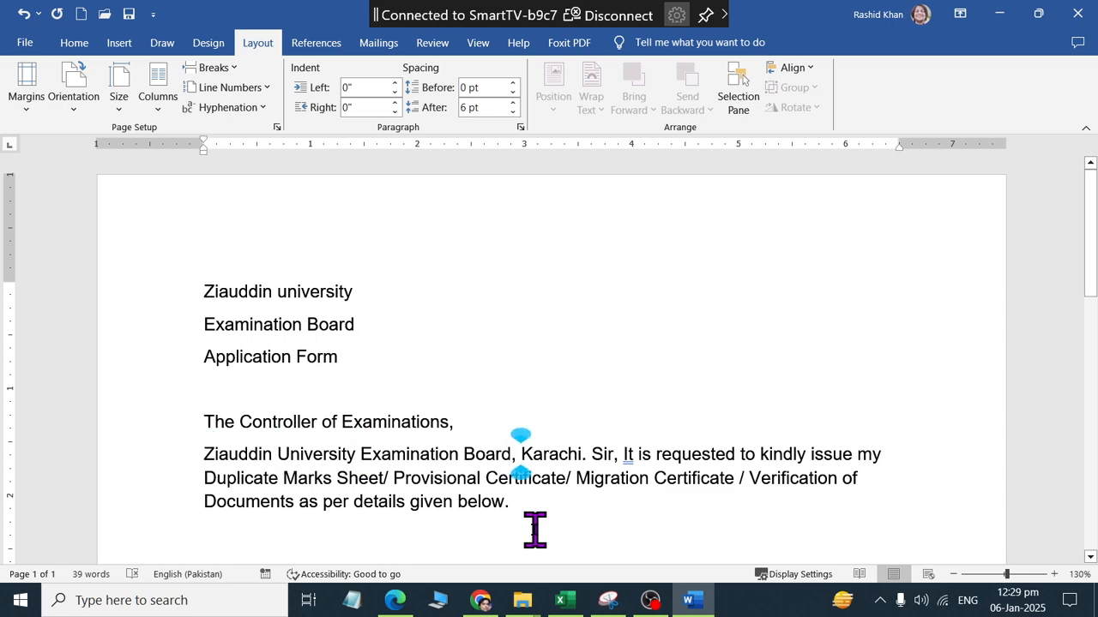
key(Return)
key(alt+Tab)
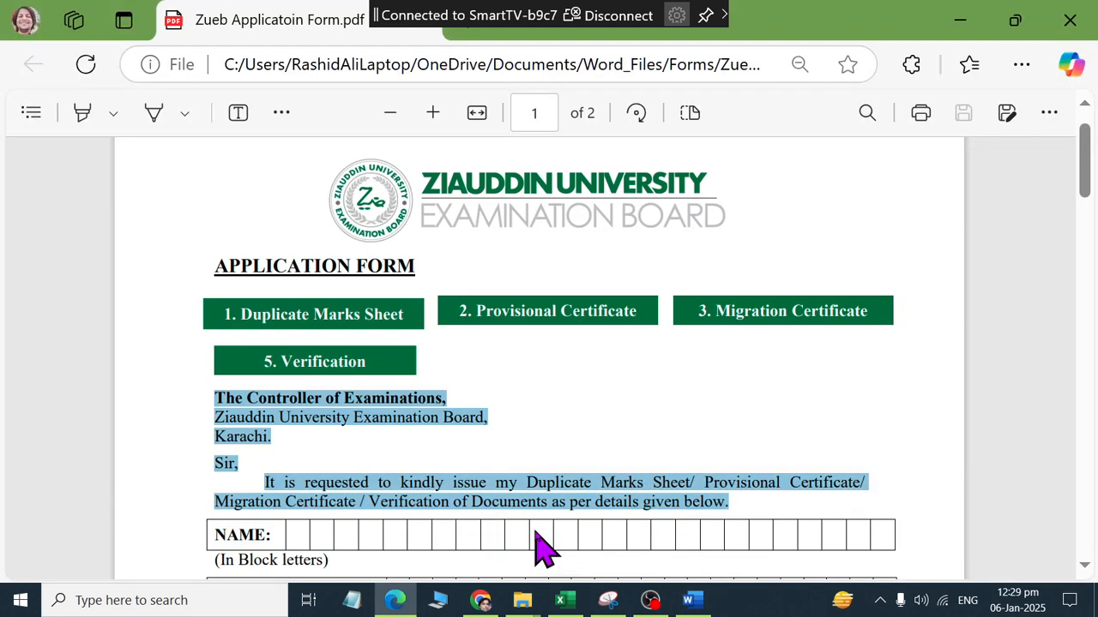
key(alt+Tab)
key(ctrl+Right)
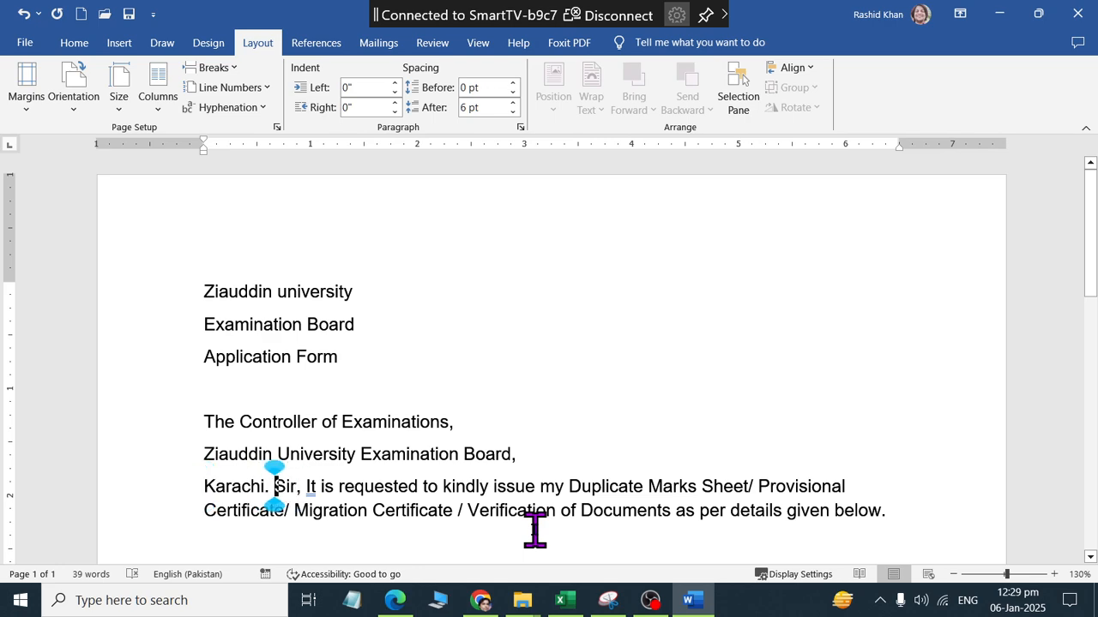
key(Return)
Break the text after "Sir," so the request starting with "It is requested" becomes its own paragraph
key(ctrl+Right)
key(alt+Tab)
key(alt+Tab)
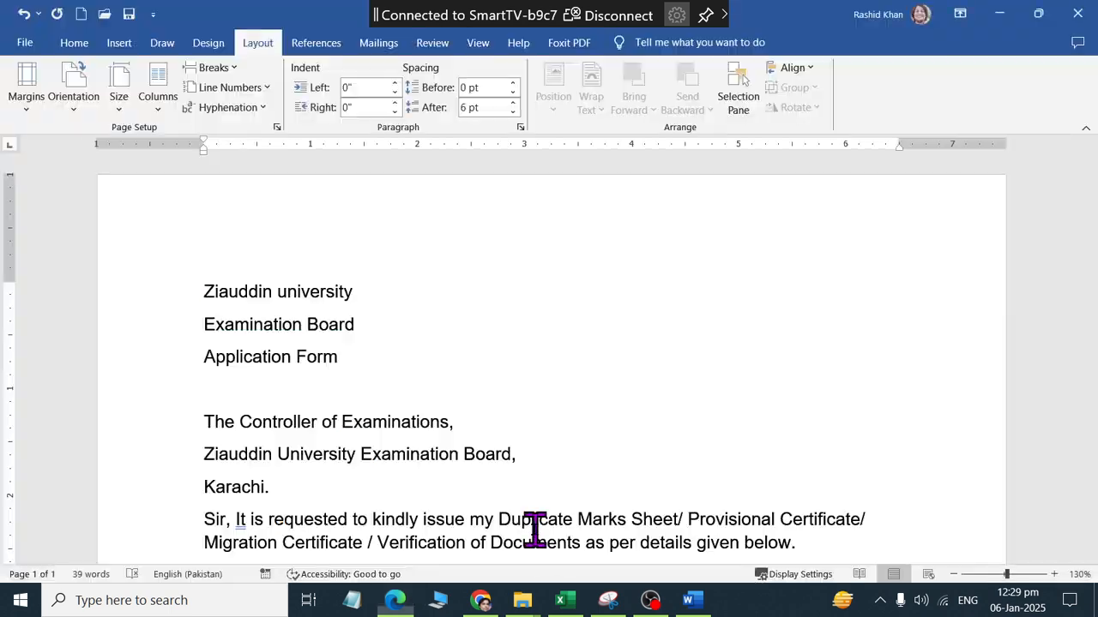
key(Return)
key(alt+Tab)
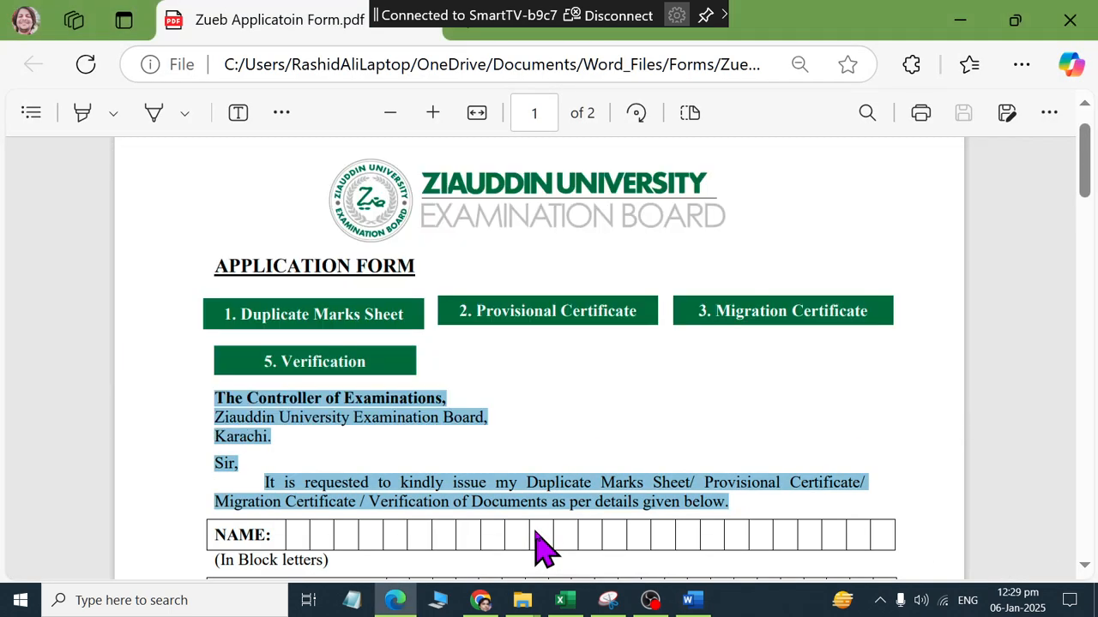
key(alt+Tab)
scroll(886, 385, down, 3)
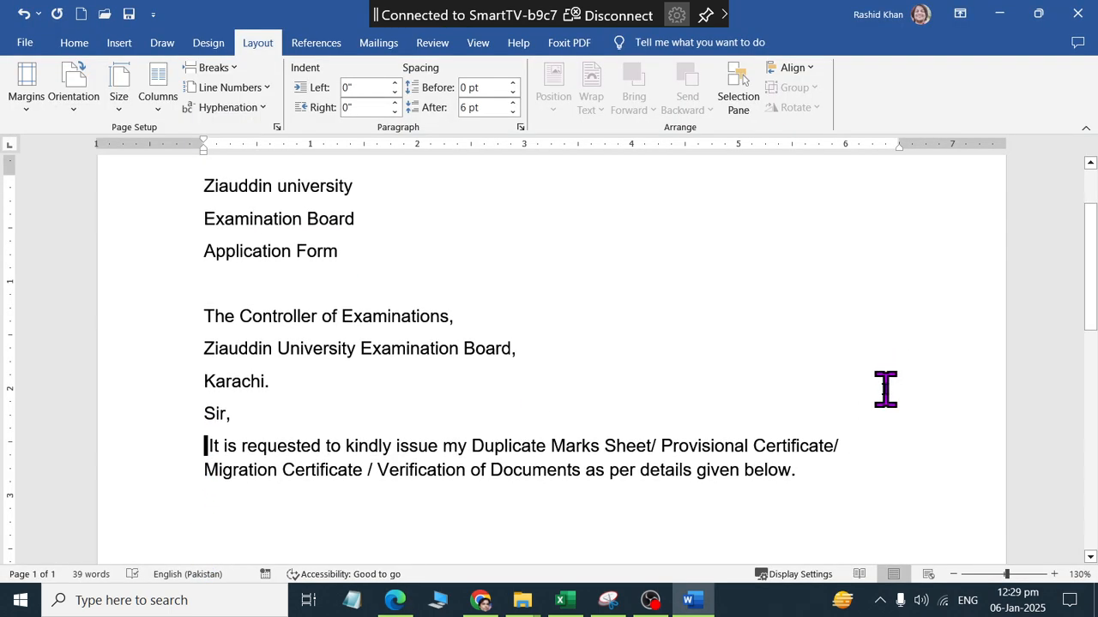
Add two more blank lines below "Application Form", leaving space for the certificate option boxes shown in the PDF
scroll(383, 365, up, 3)
key(alt+Tab)
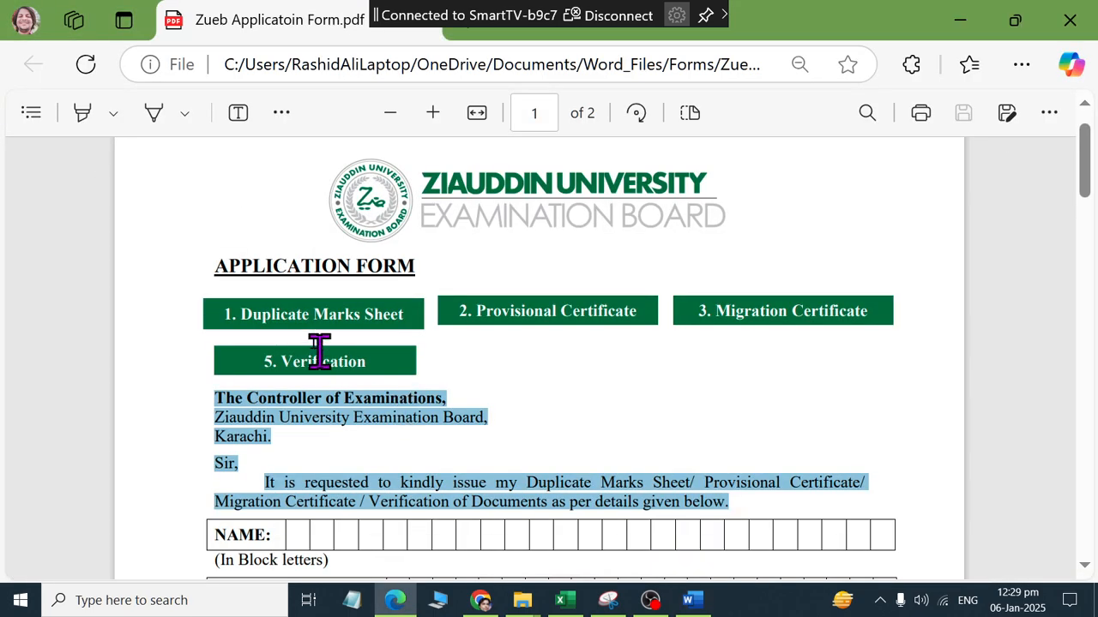
key(alt+Tab)
key(alt+Tab)
key(alt+Tab)
click(358, 346)
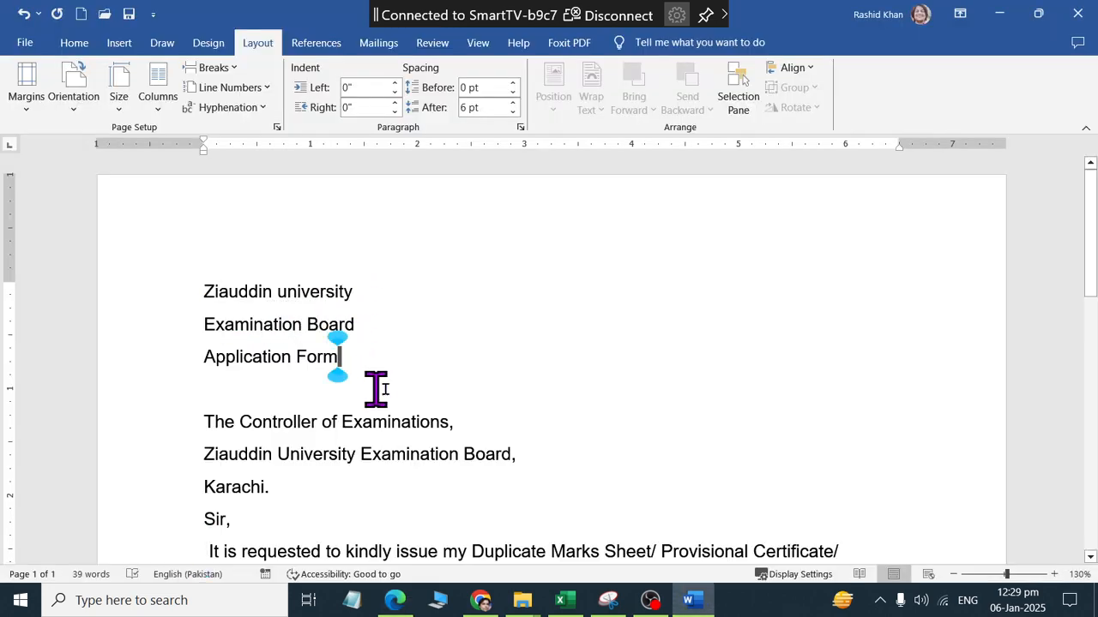
key(alt+Tab)
key(alt+Tab)
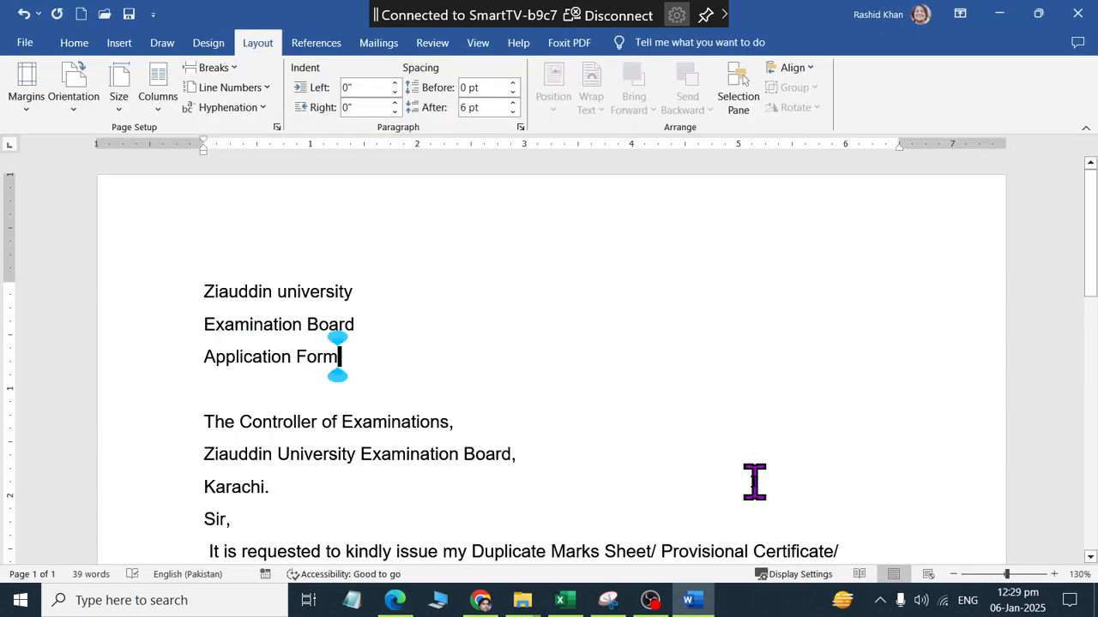
key(alt+Tab)
key(alt+Tab)
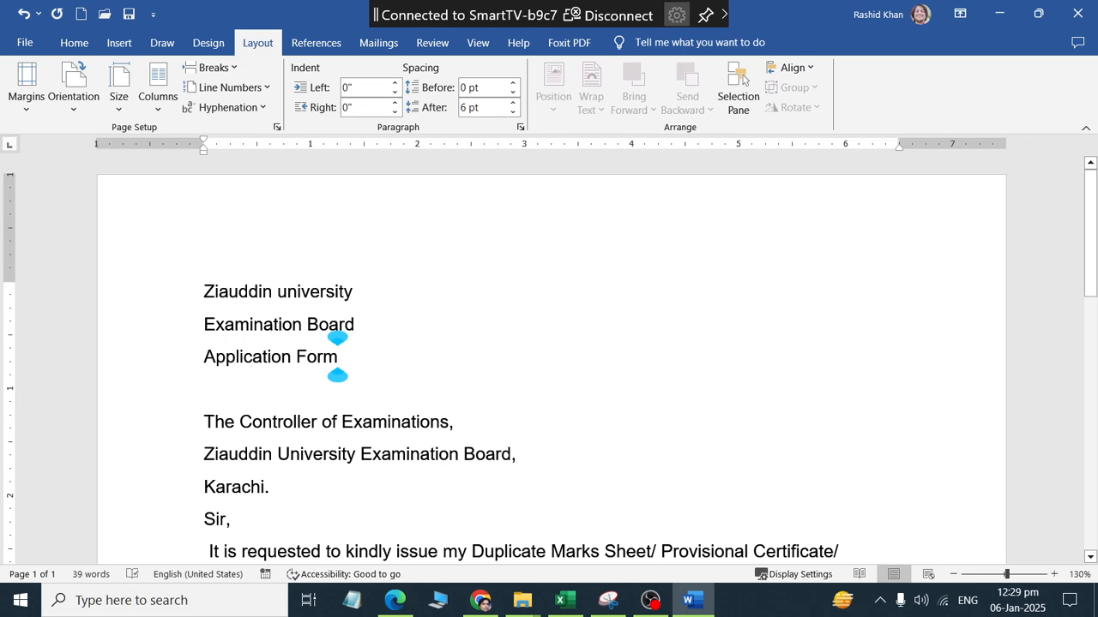
key(Return)
key(Return)
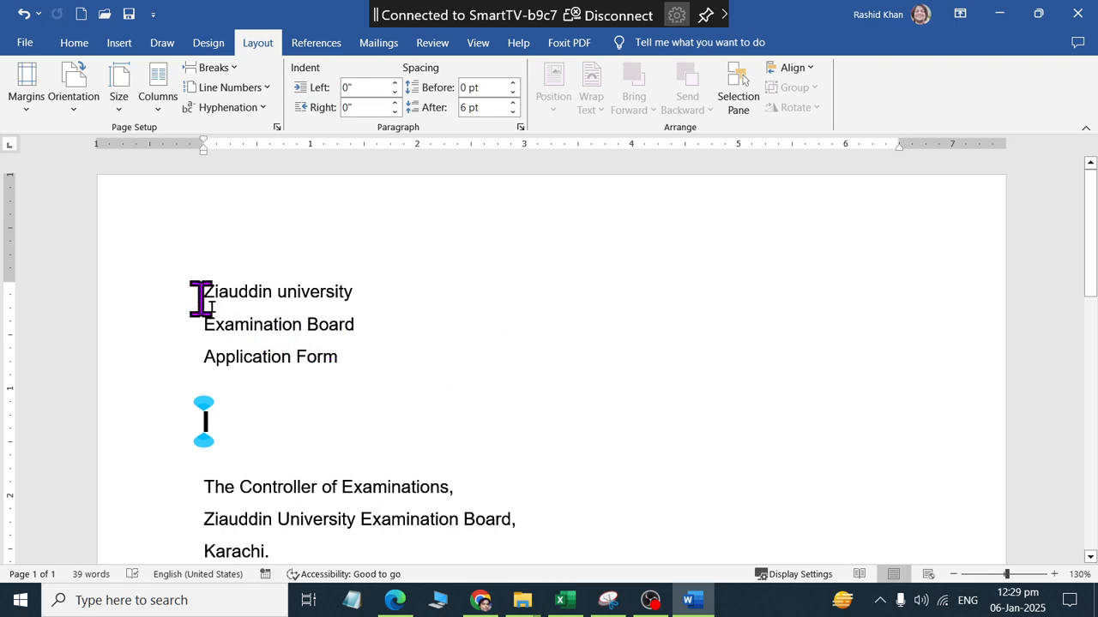
Start a new empty paragraph after the sentence ending in "given below."
scroll(201, 299, down, 5)
click(300, 379)
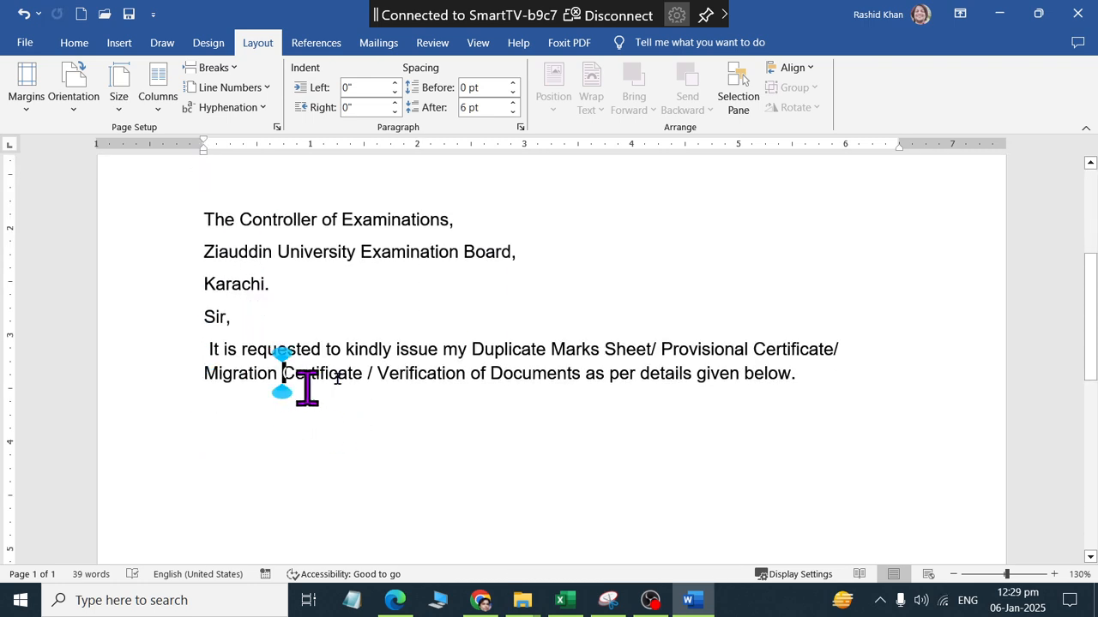
click(871, 386)
key(Return)
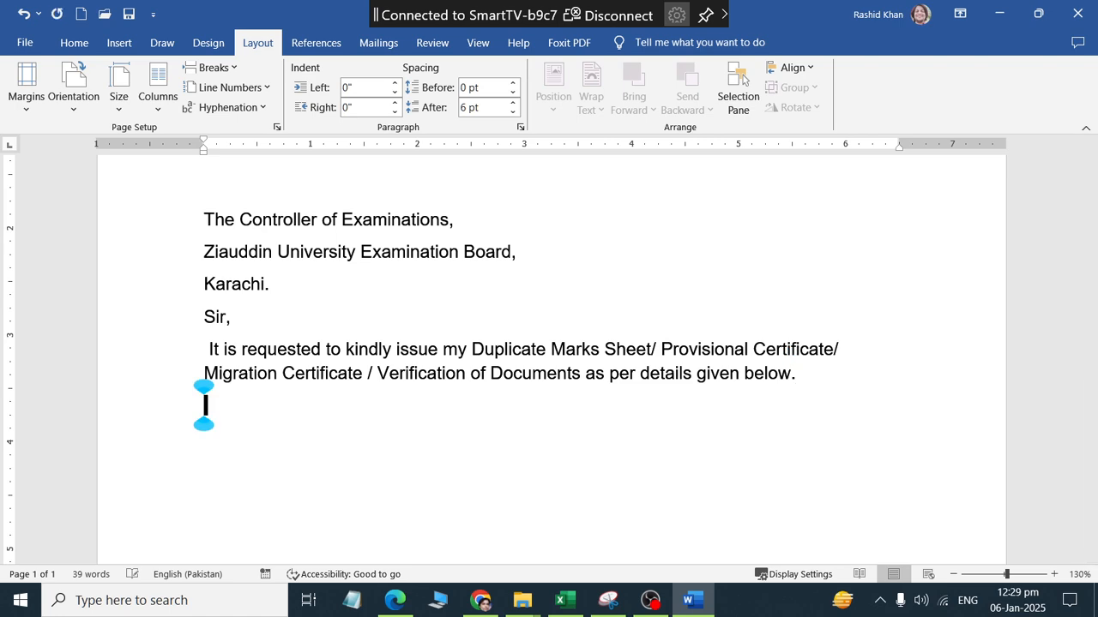
Set the letter text from "The Controller of Examinations," through "given below." to font size 10
key(alt+Tab)
click(317, 416)
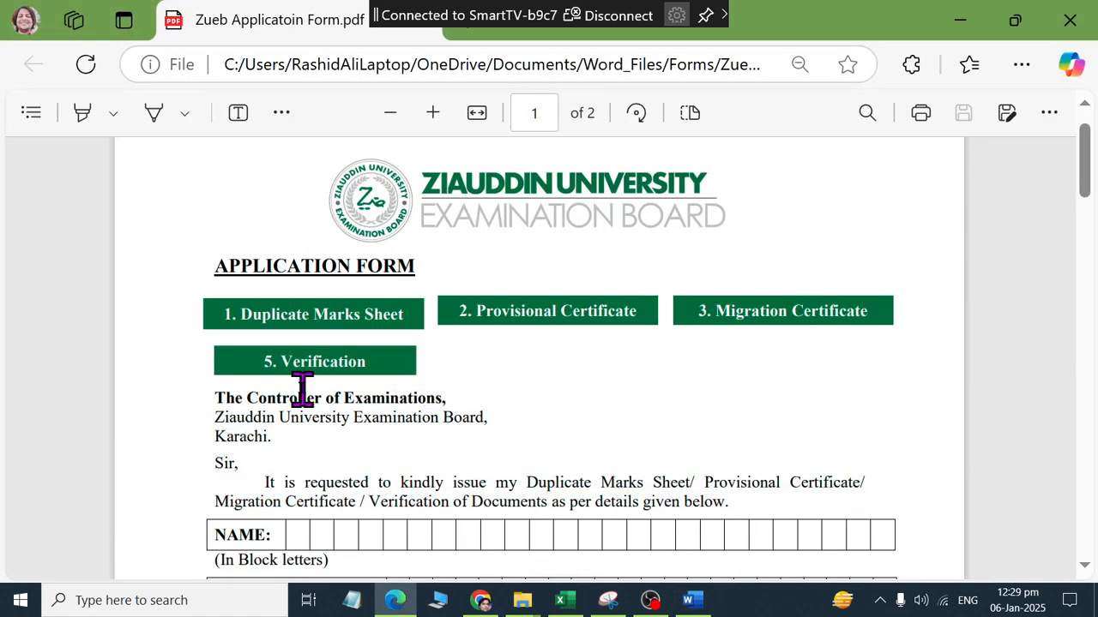
key(alt+Tab)
scroll(226, 252, up, 3)
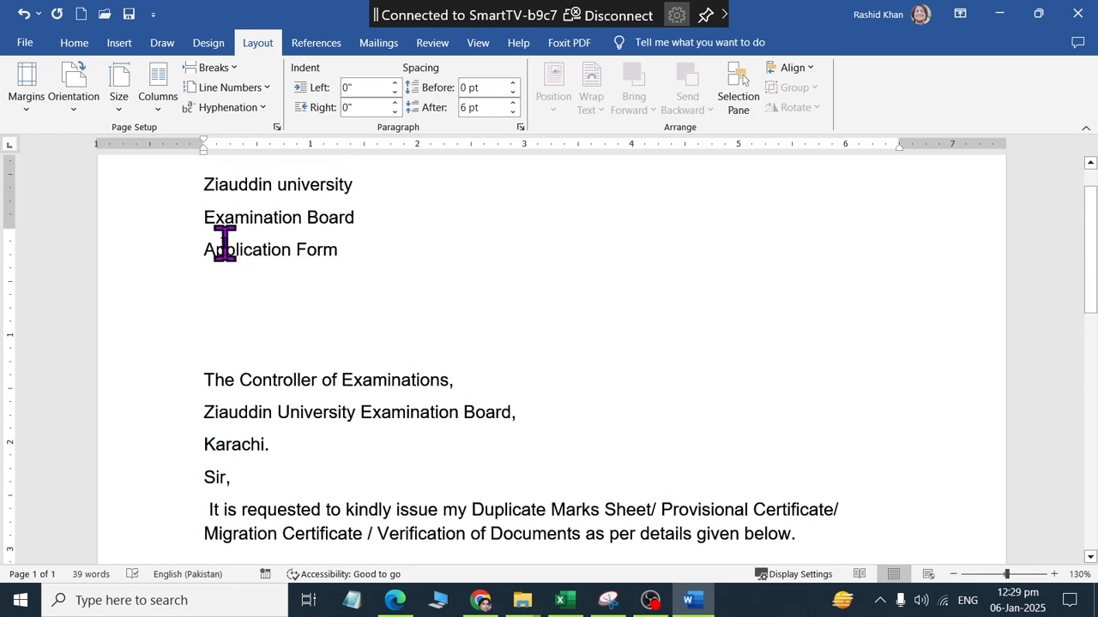
key(alt+Tab)
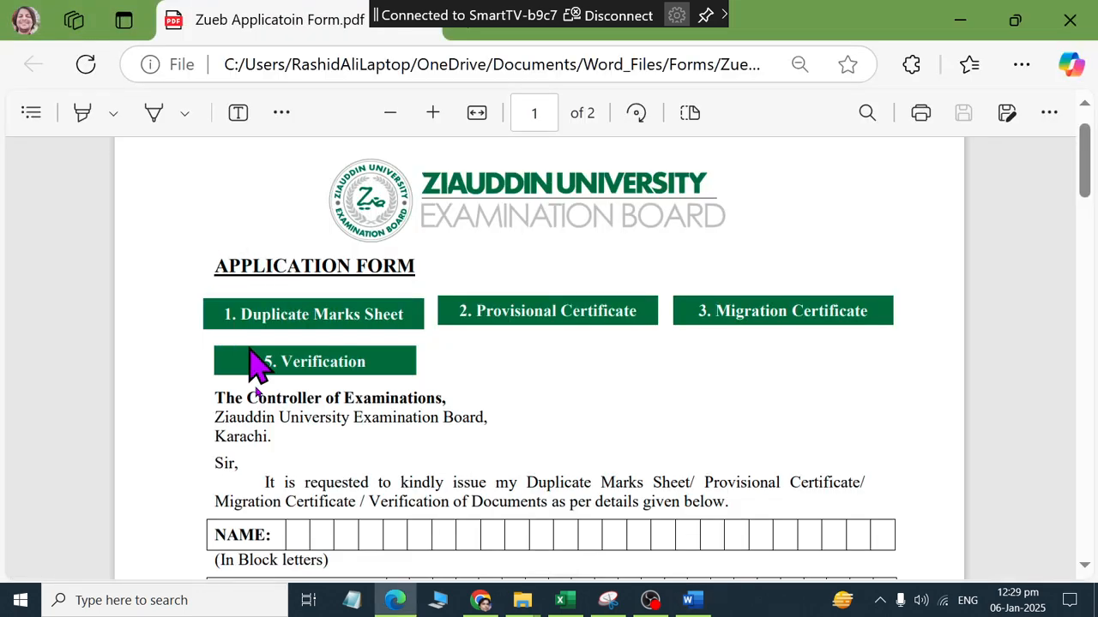
drag(216, 398, 306, 473)
key(alt+Tab)
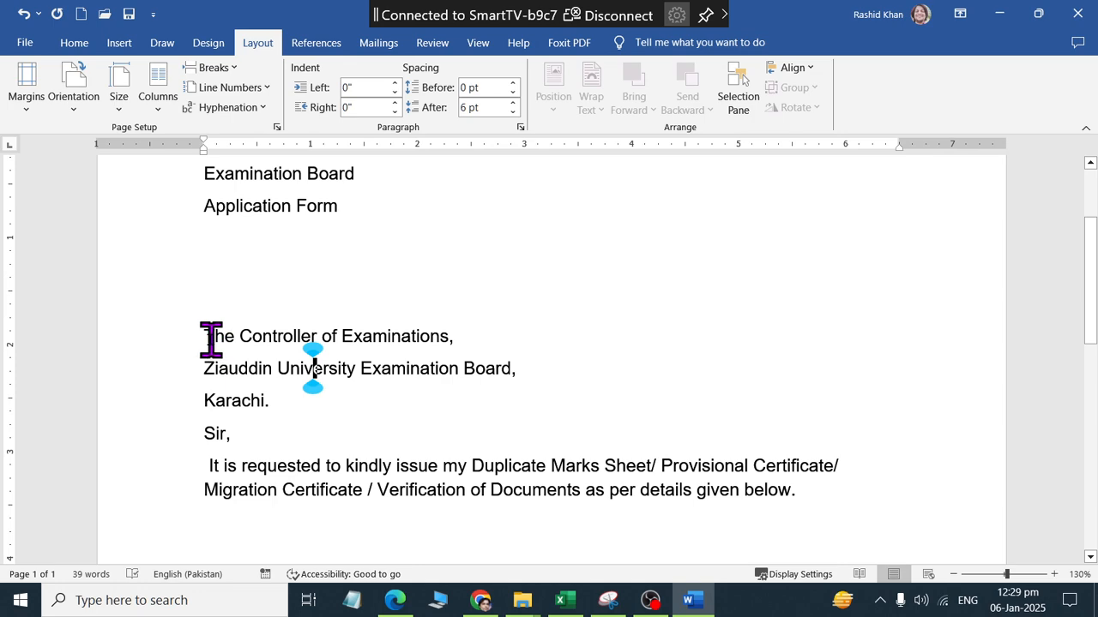
drag(206, 336, 867, 494)
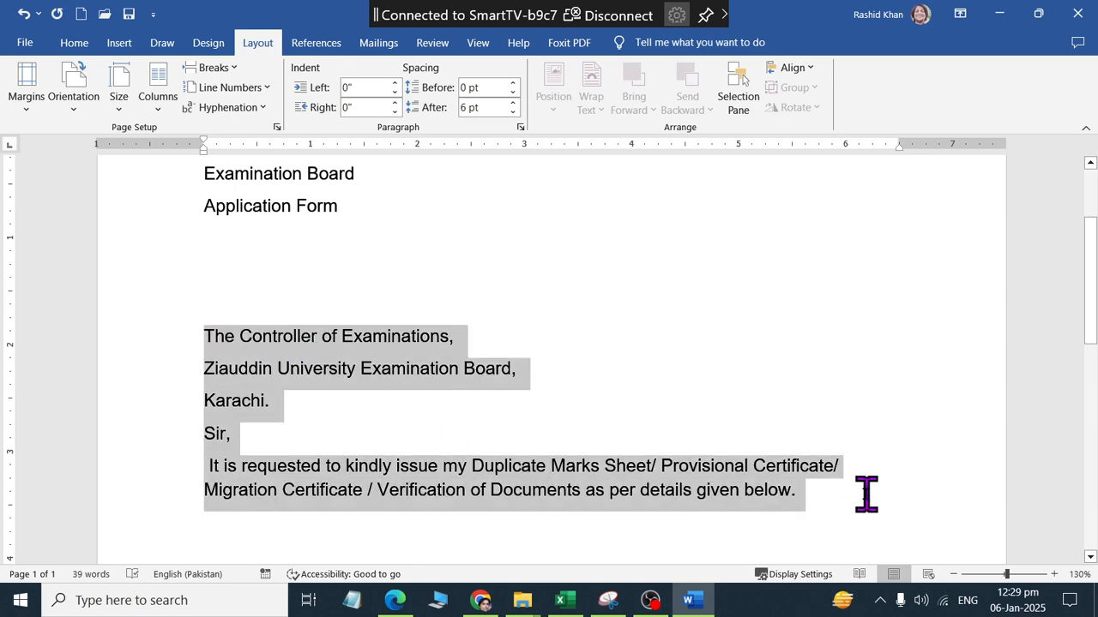
click(72, 42)
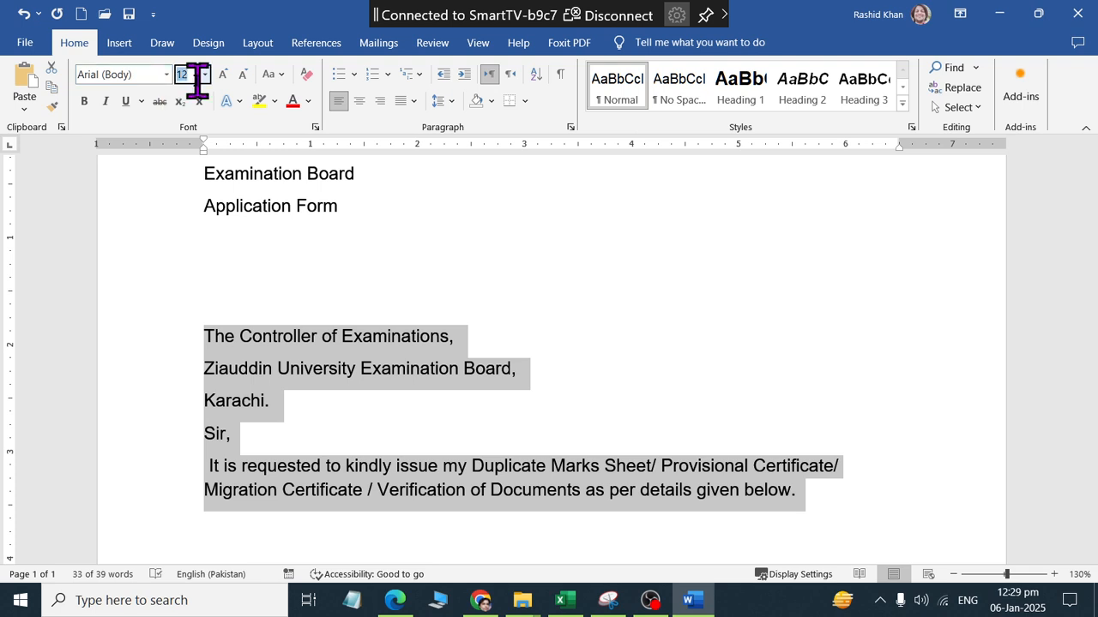
text(10)
key(Return)
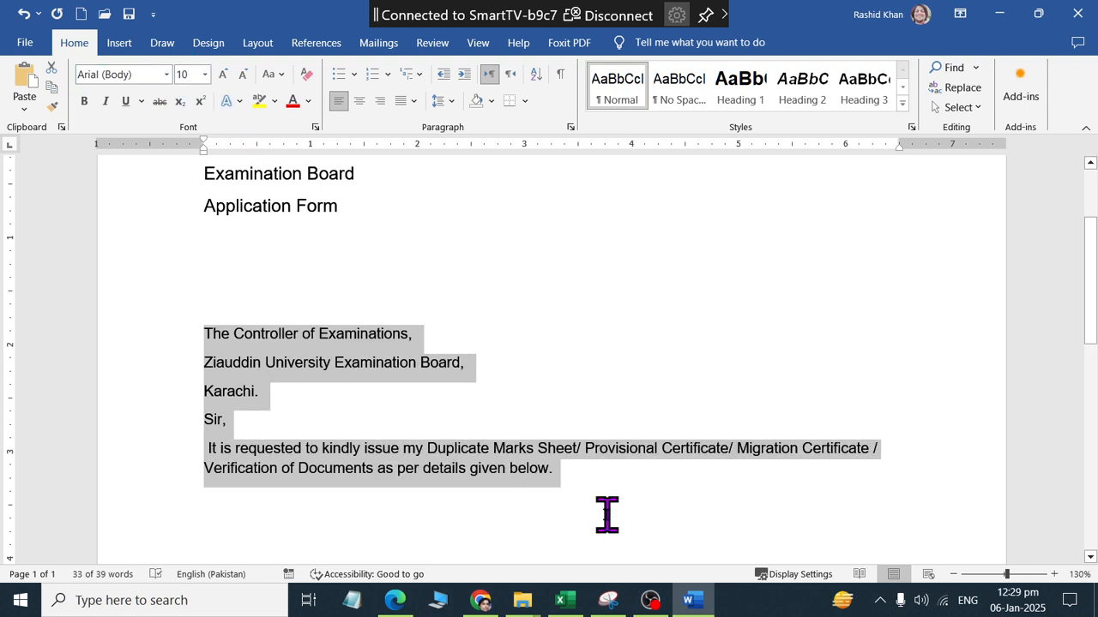
Remove the empty paragraph after "given below." and recreate it so it takes the 10 pt size
click(607, 514)
key(BackSpace)
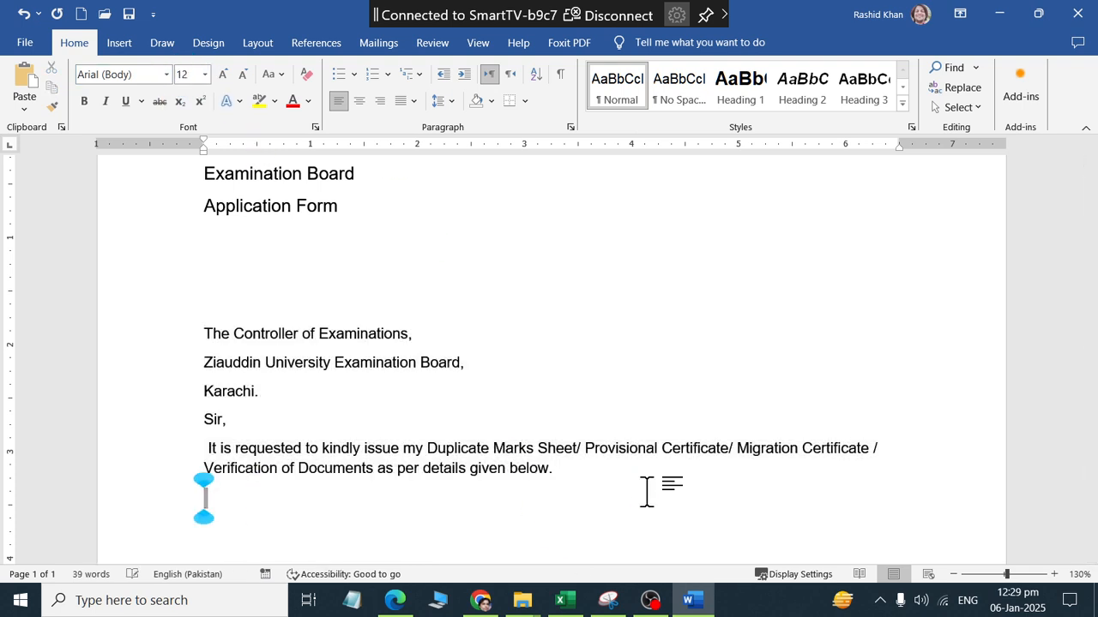
key(BackSpace)
key(Return)
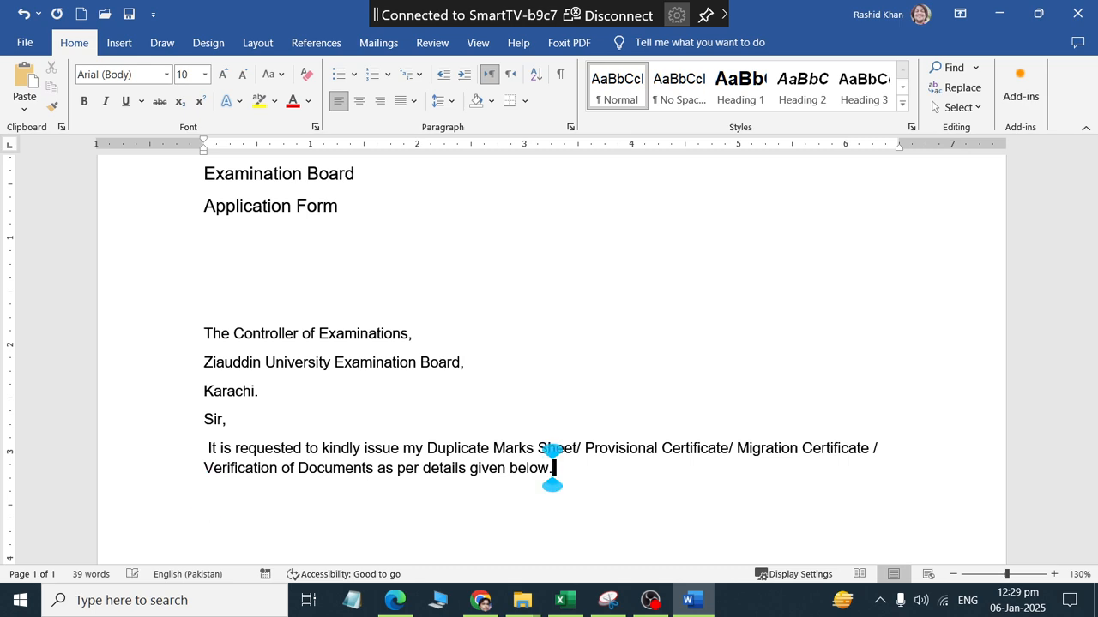
Check the NAME row in the PDF and insert a 1x1 table on the empty line below the letter text
key(alt+Tab)
scroll(601, 476, down, 4)
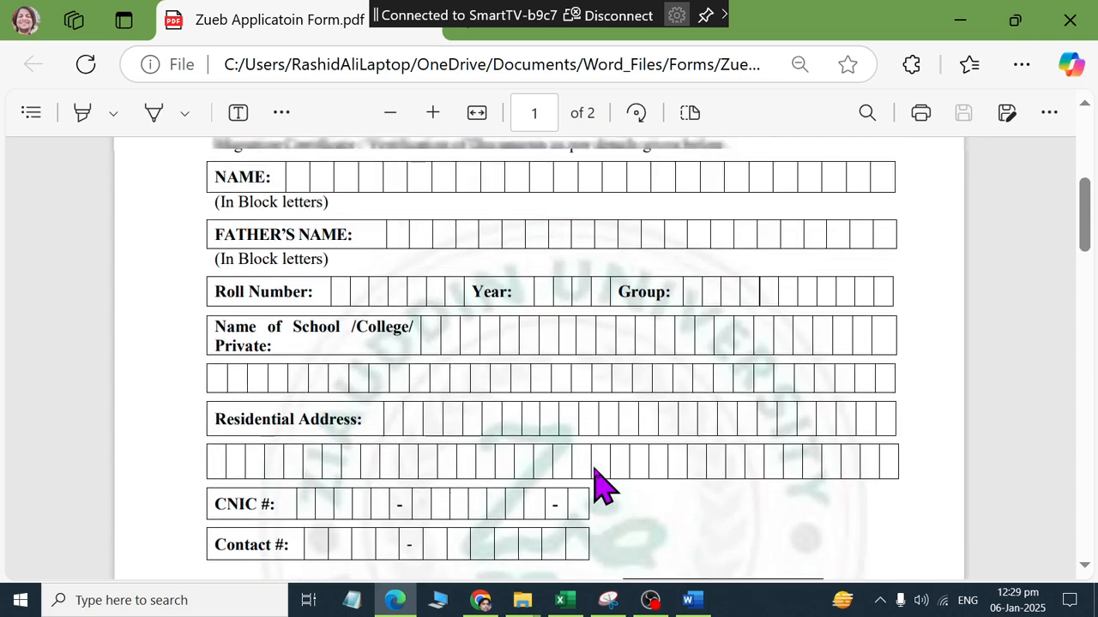
scroll(600, 484, up, 2)
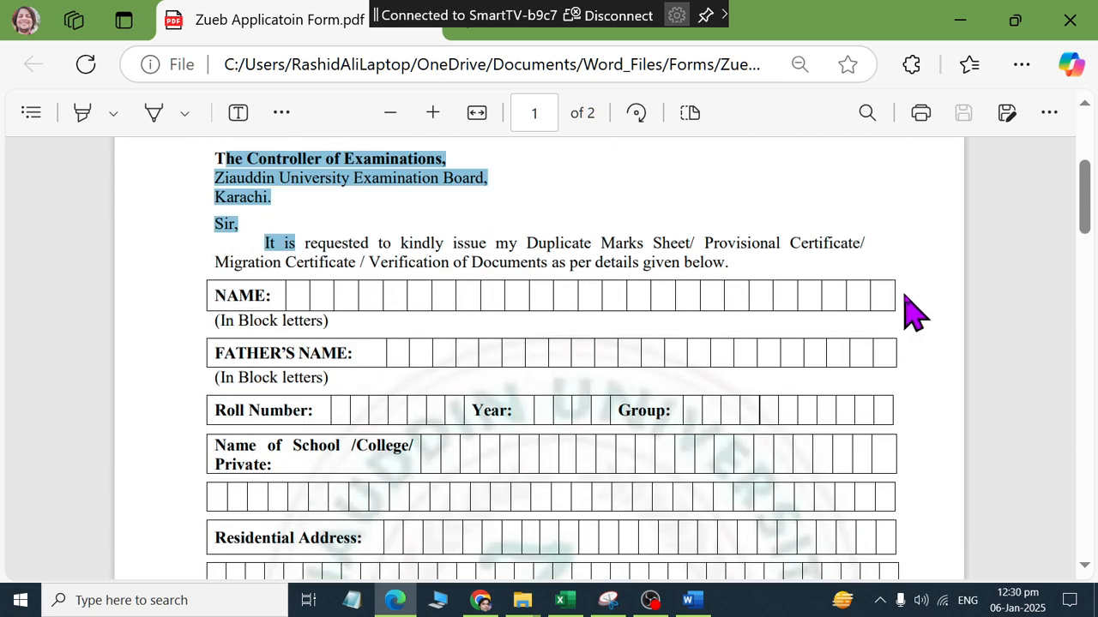
key(alt+Tab)
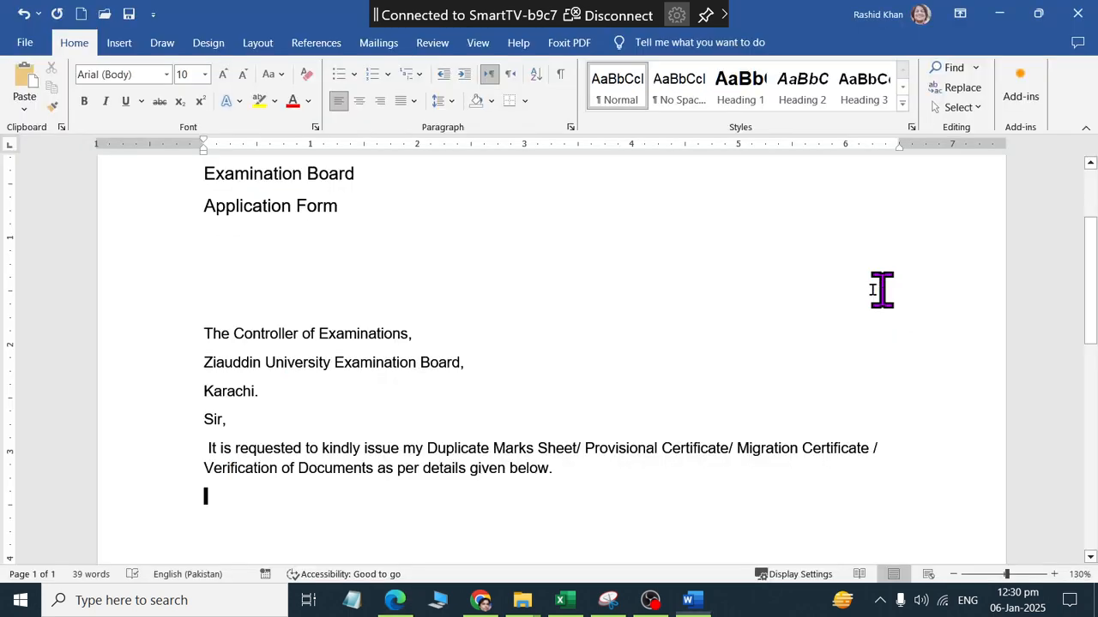
click(120, 42)
click(120, 110)
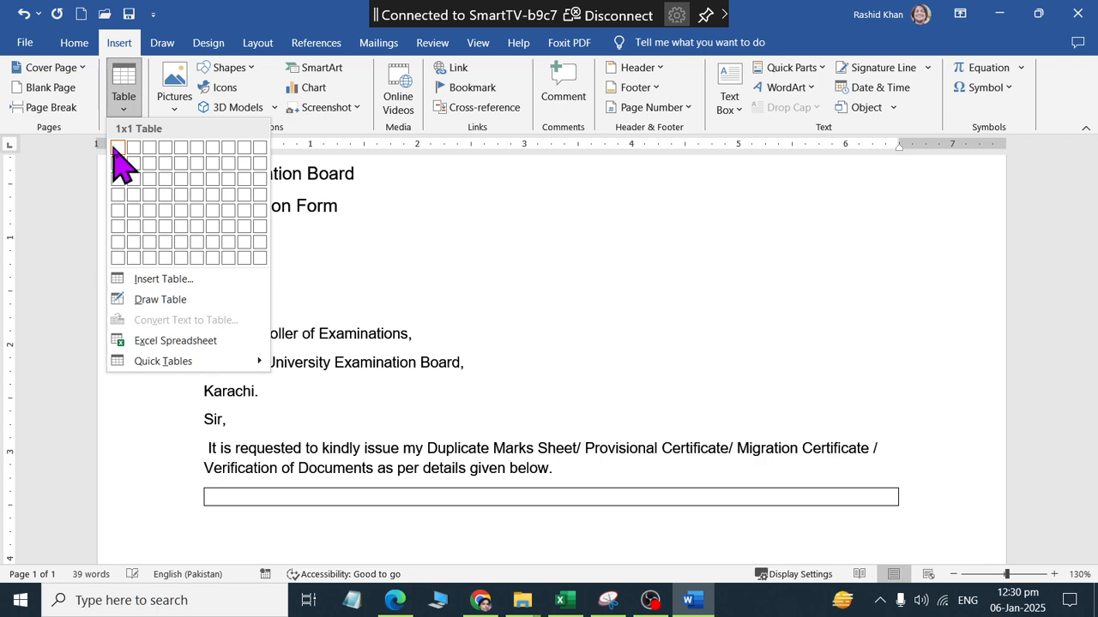
click(116, 151)
Enter the label "NAME" in the new table cell, following the PDF form
key(alt+Tab)
key(alt+Tab)
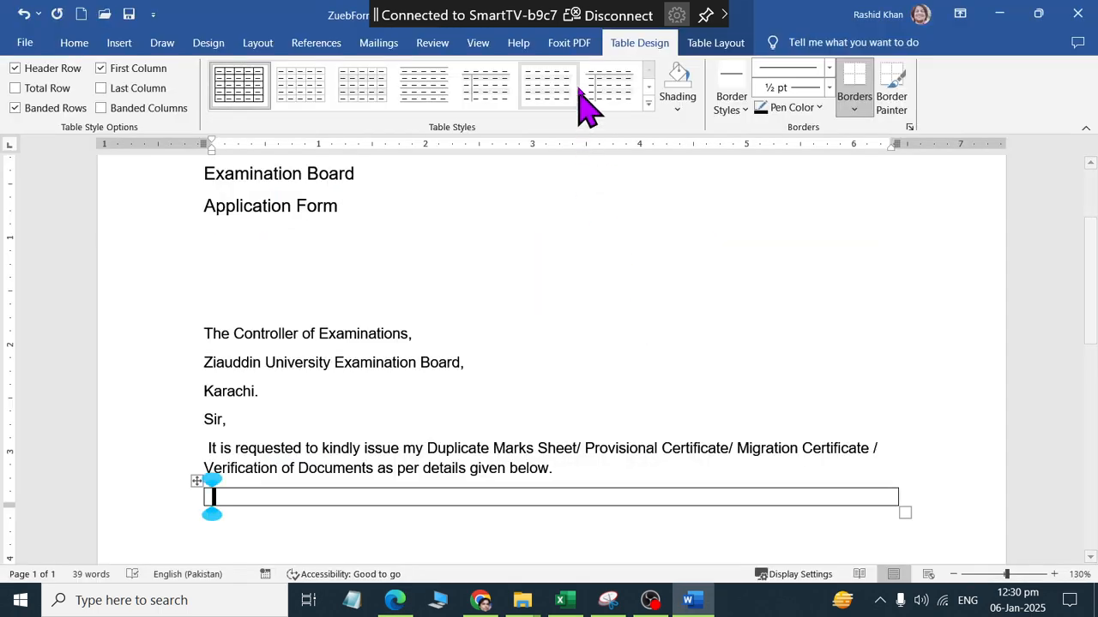
key(alt+Tab)
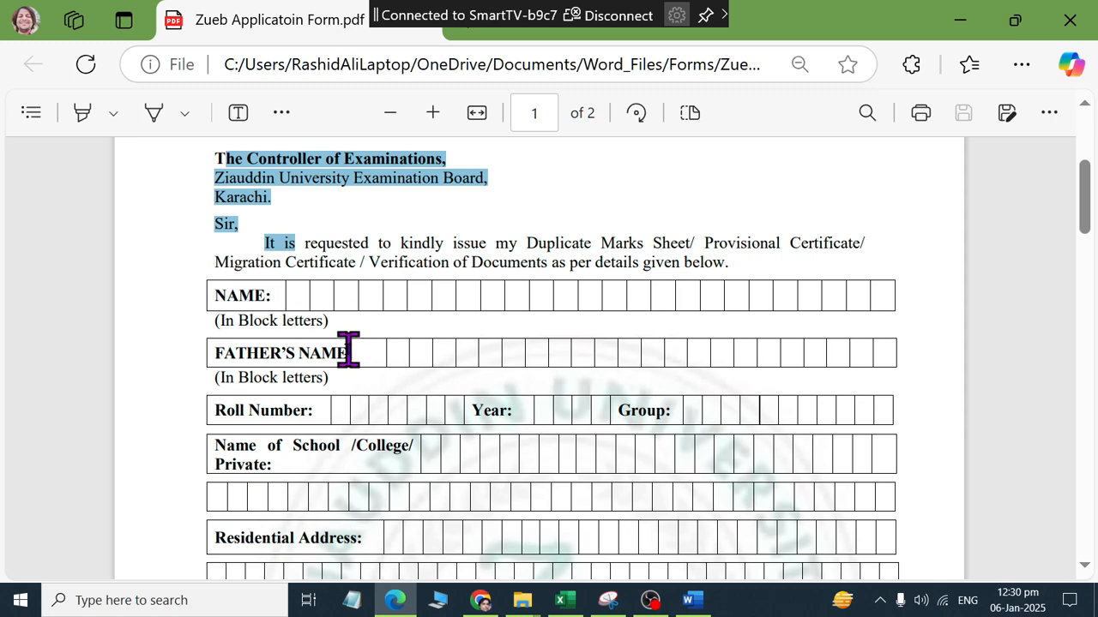
key(alt+Tab)
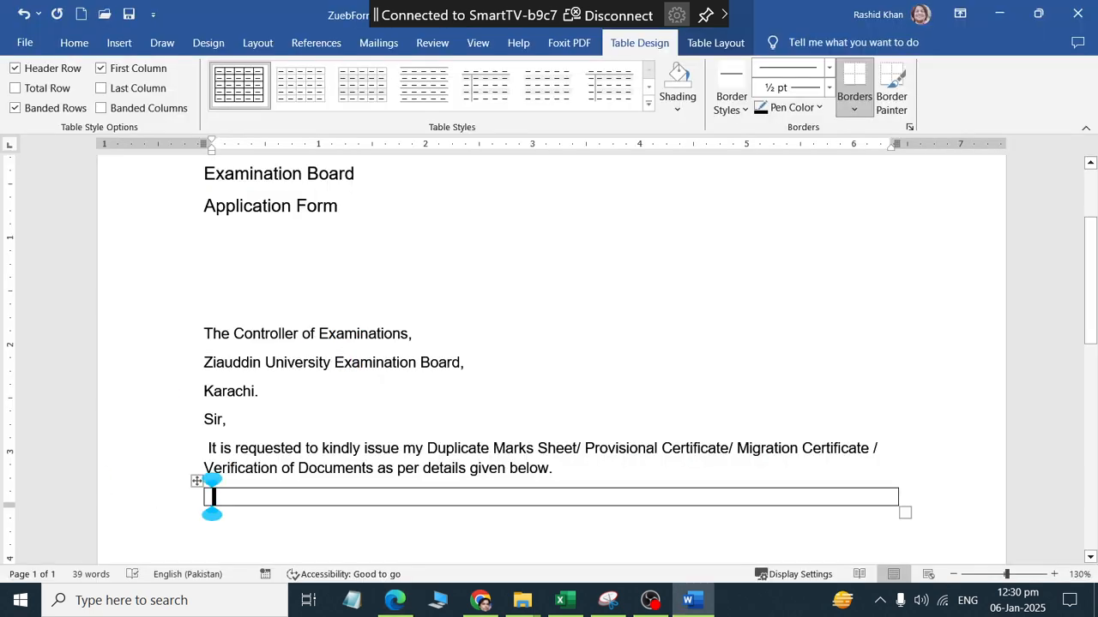
text(NAME)
key(alt+Tab)
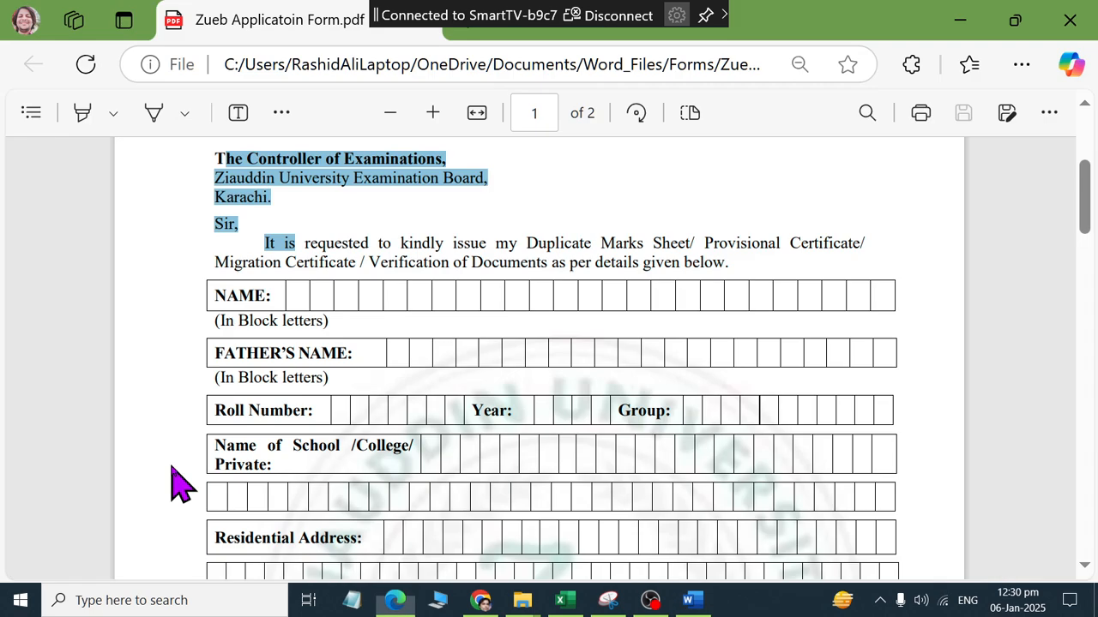
key(alt+Tab)
Increase the font size of the "NAME" label in the table to 12
click(74, 43)
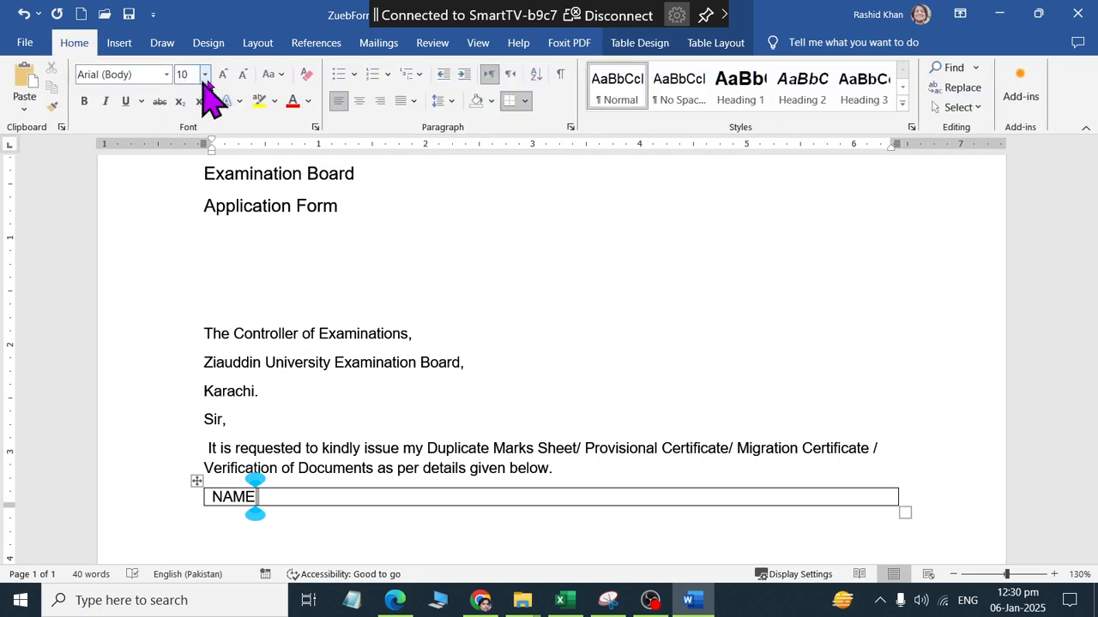
key(shift+Home)
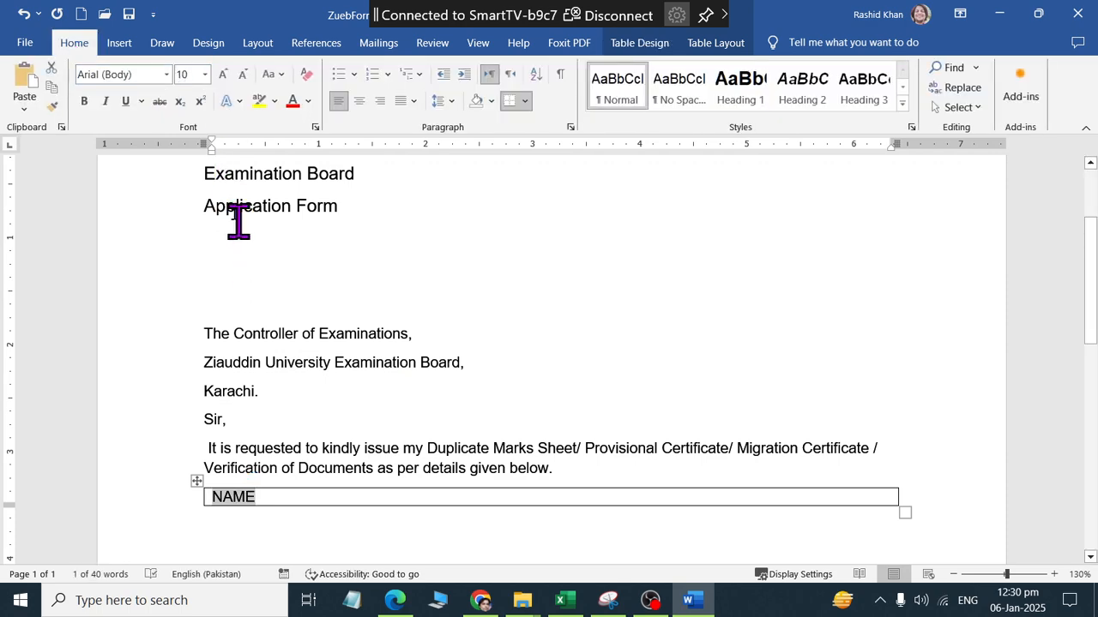
click(223, 73)
click(223, 73)
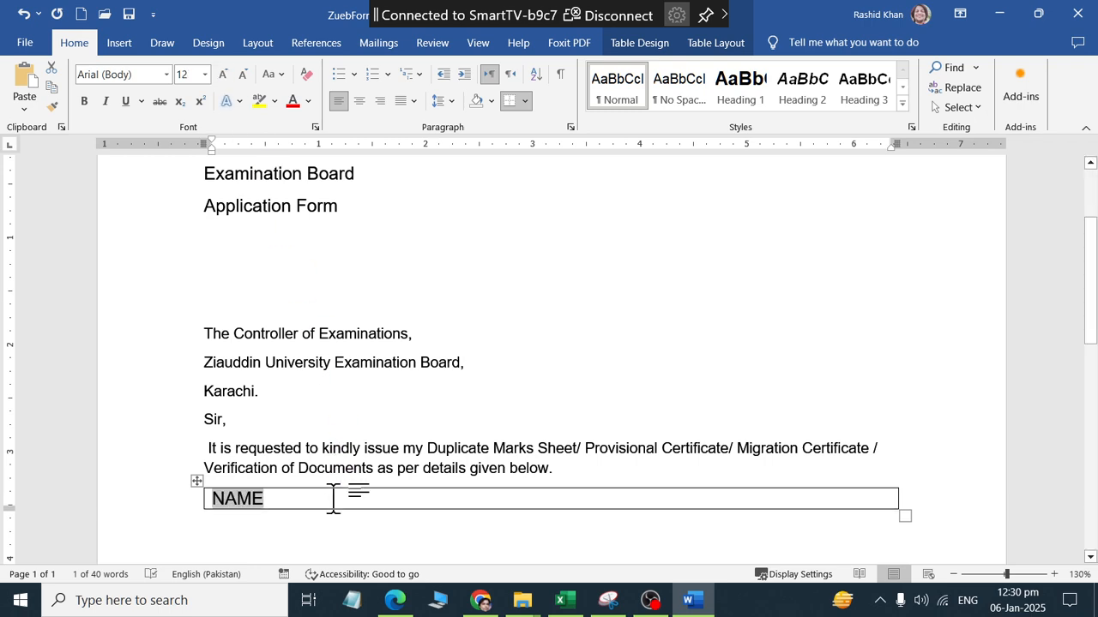
Split the NAME cell into two columns and one row, and narrow the first column to just fit its label
key(alt+Tab)
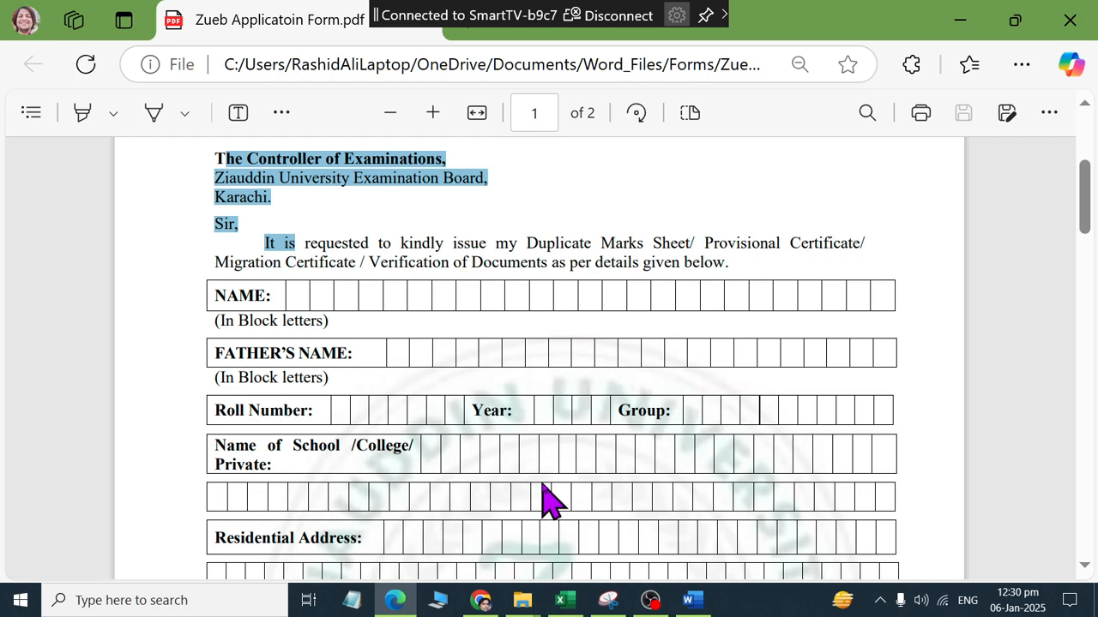
key(alt+Tab)
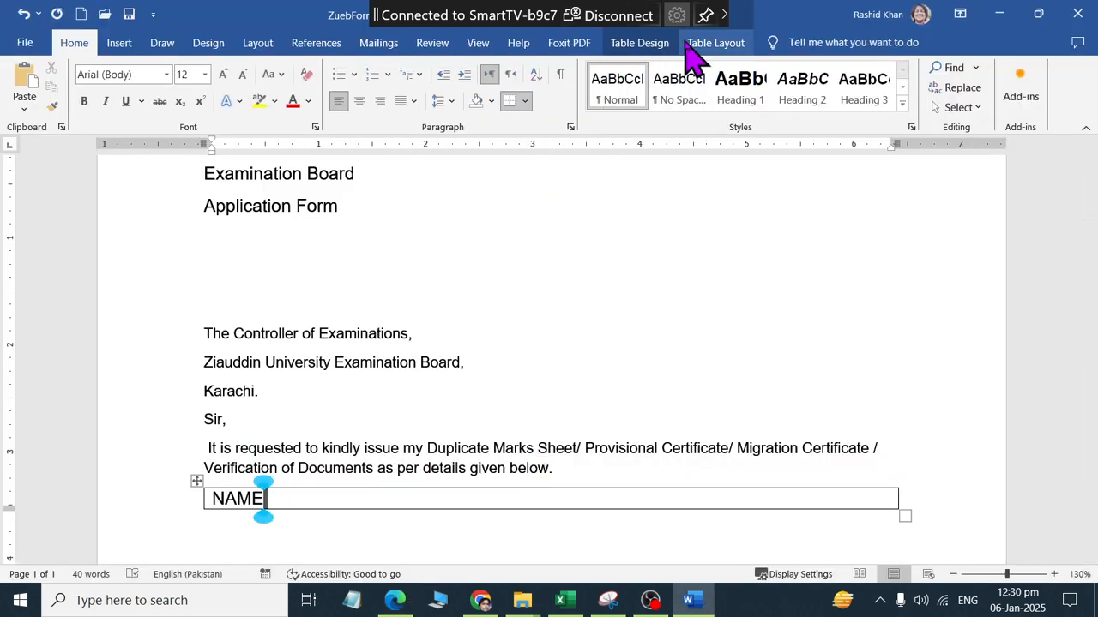
click(715, 43)
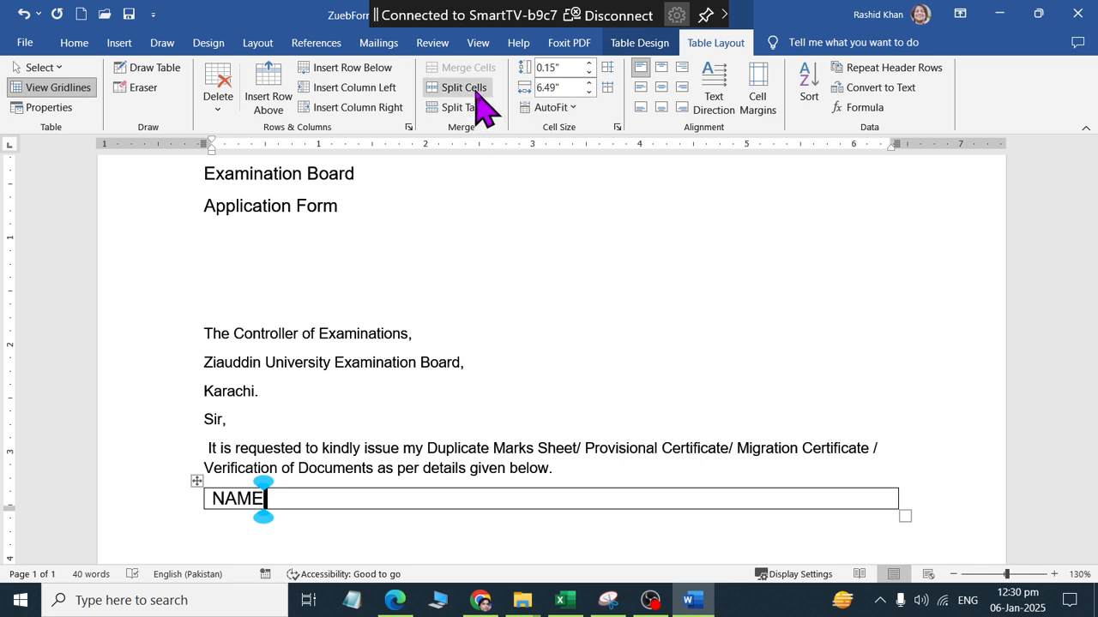
click(477, 95)
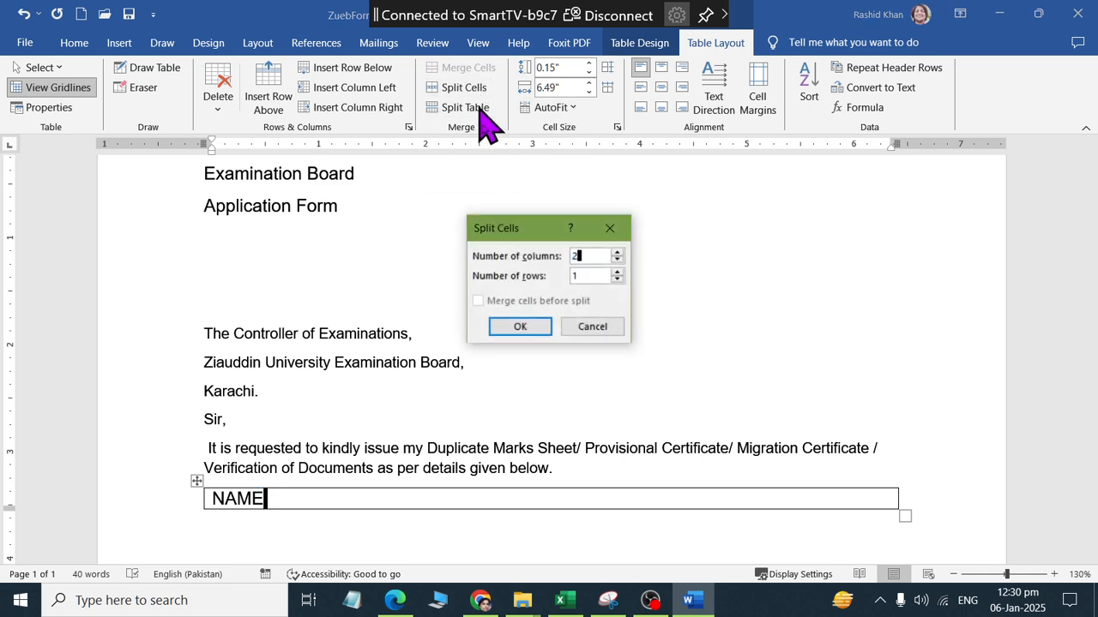
click(519, 328)
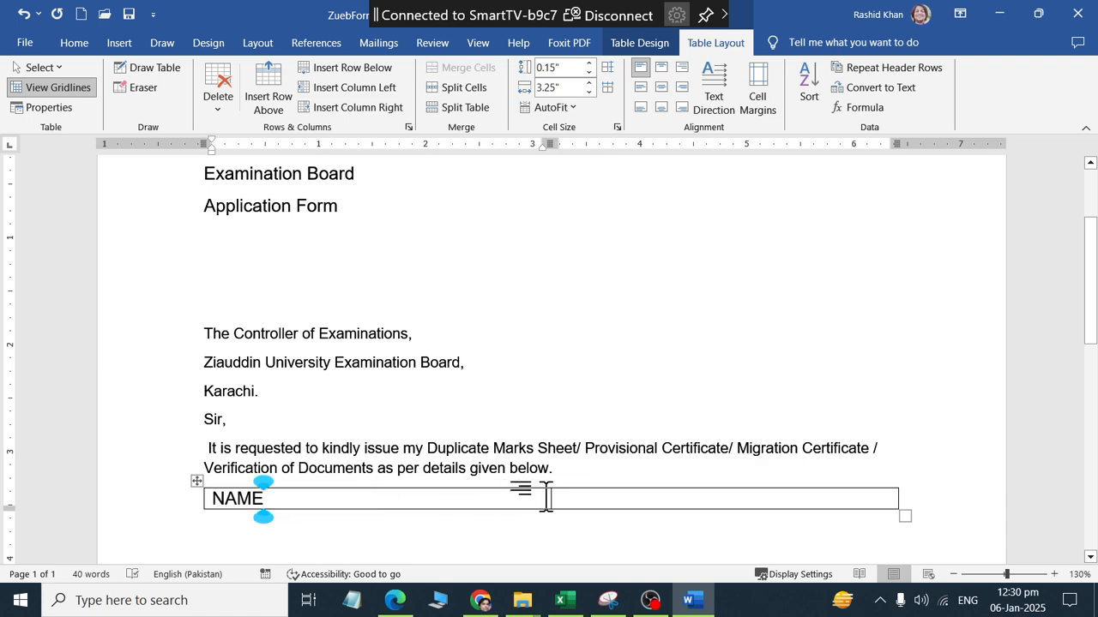
drag(552, 495, 287, 512)
Check the NAME row in the PDF and try splitting the empty cell beside NAME into 15 columns and one row
key(alt+Tab)
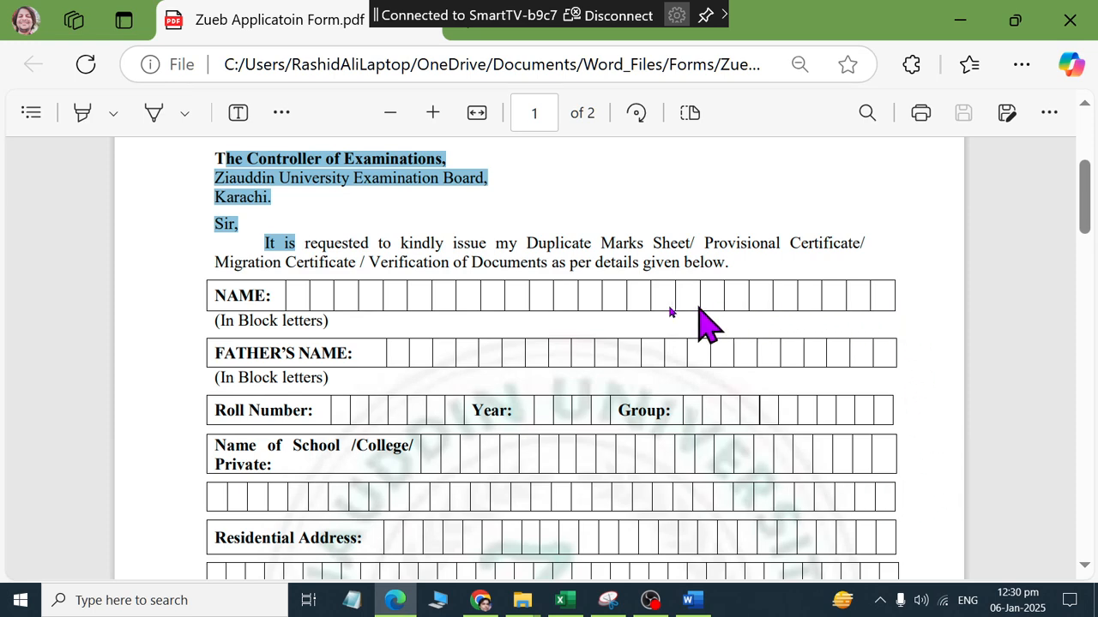
key(alt+Tab)
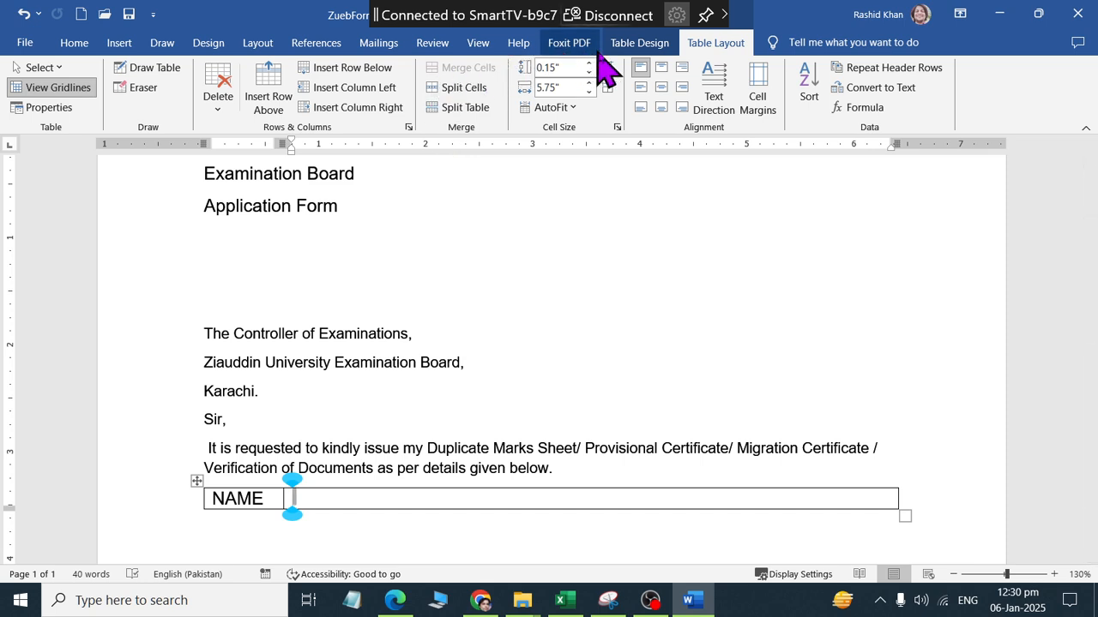
click(468, 96)
text(15)
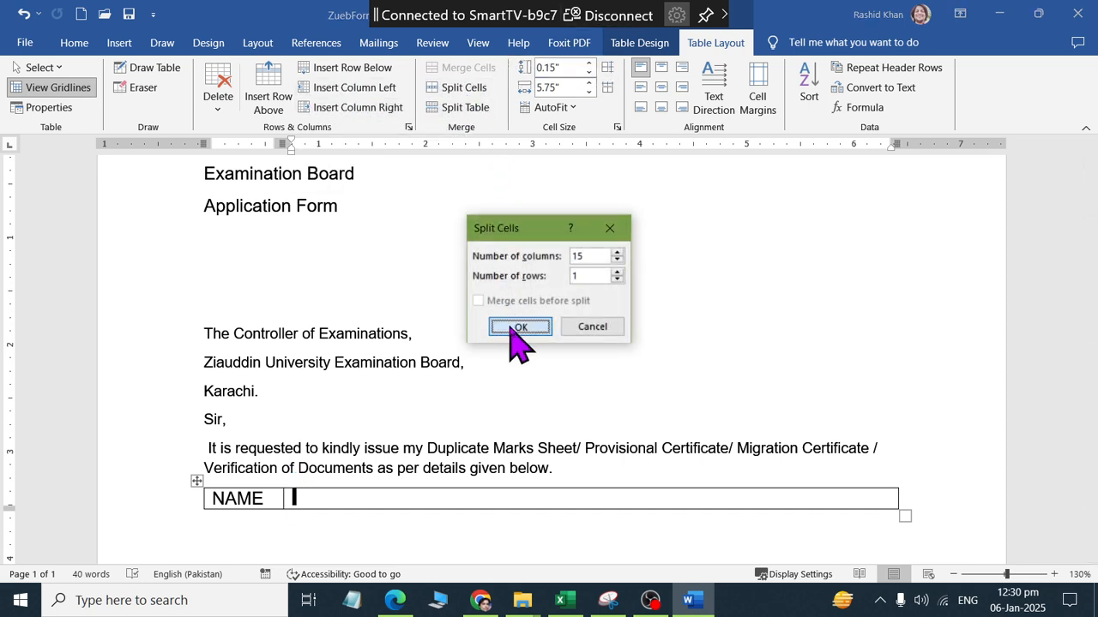
click(519, 327)
key(ctrl+z)
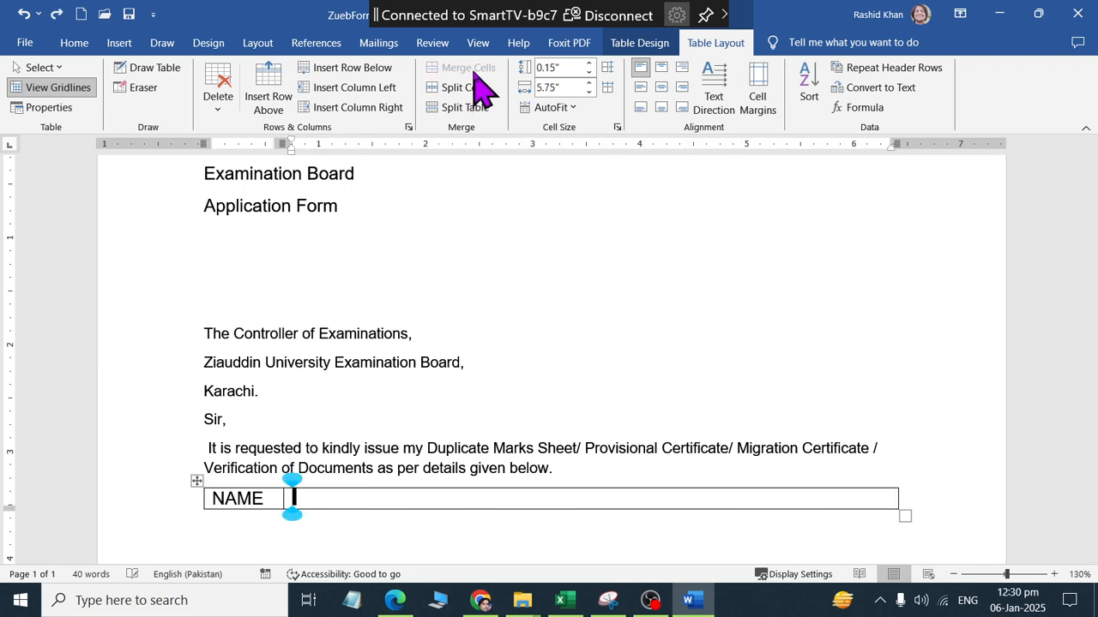
Split the empty cell beside NAME into 20 columns and one row
click(475, 88)
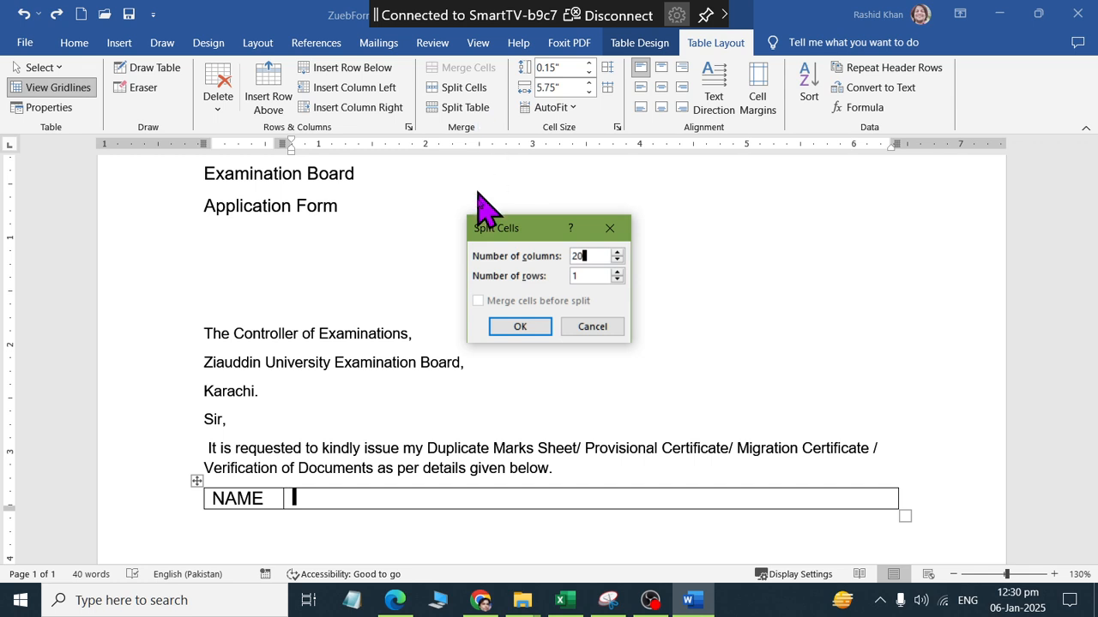
text(20)
click(517, 327)
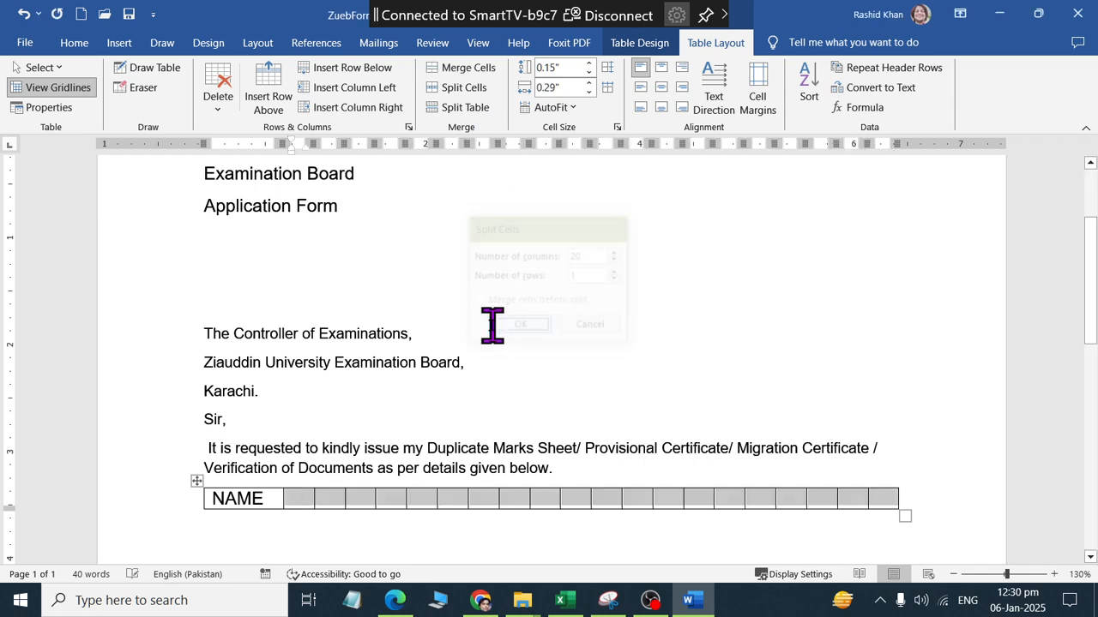
click(341, 501)
scroll(775, 314, down, 3)
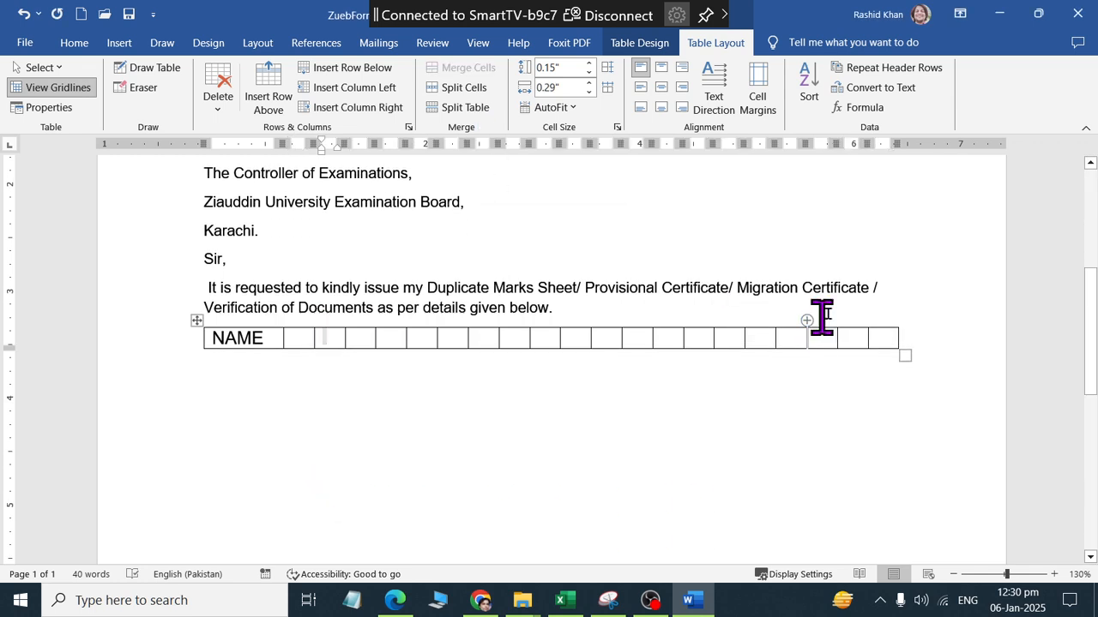
ctrl+scroll(946, 309, up, 1)
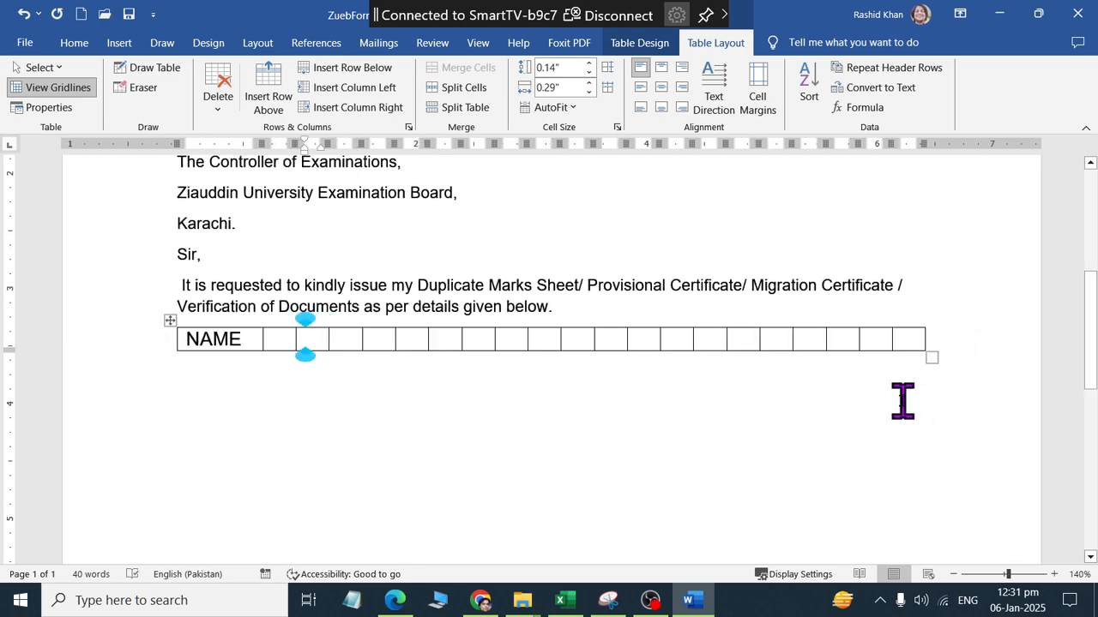
Following the PDF, add a row of one merged cell below the NAME row and split it off as a separate table
key(alt+Tab)
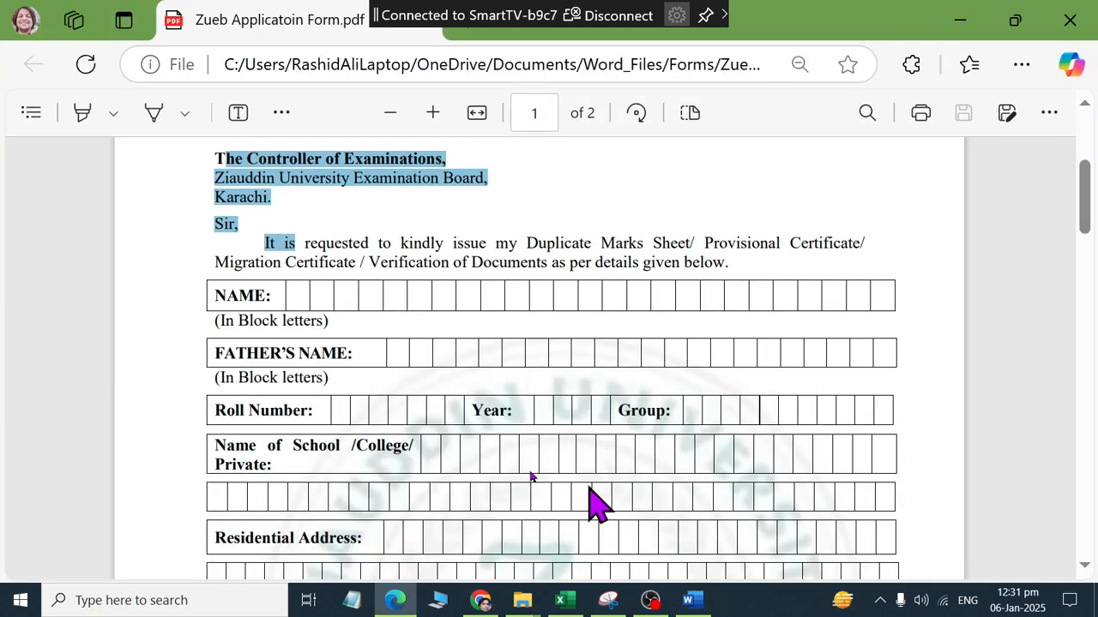
key(alt+Tab)
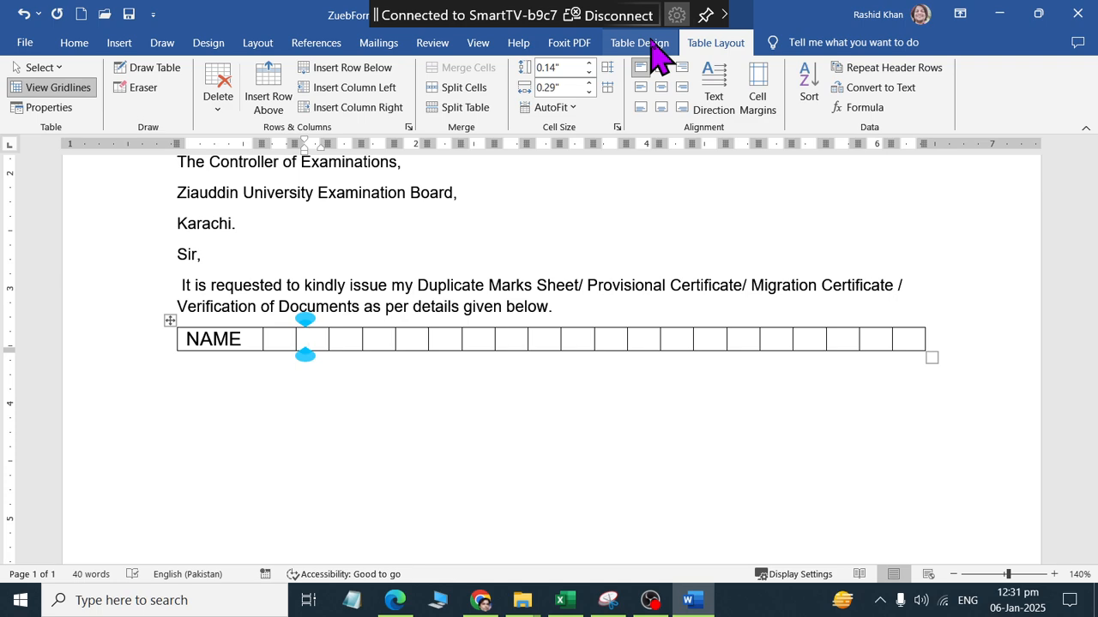
click(356, 70)
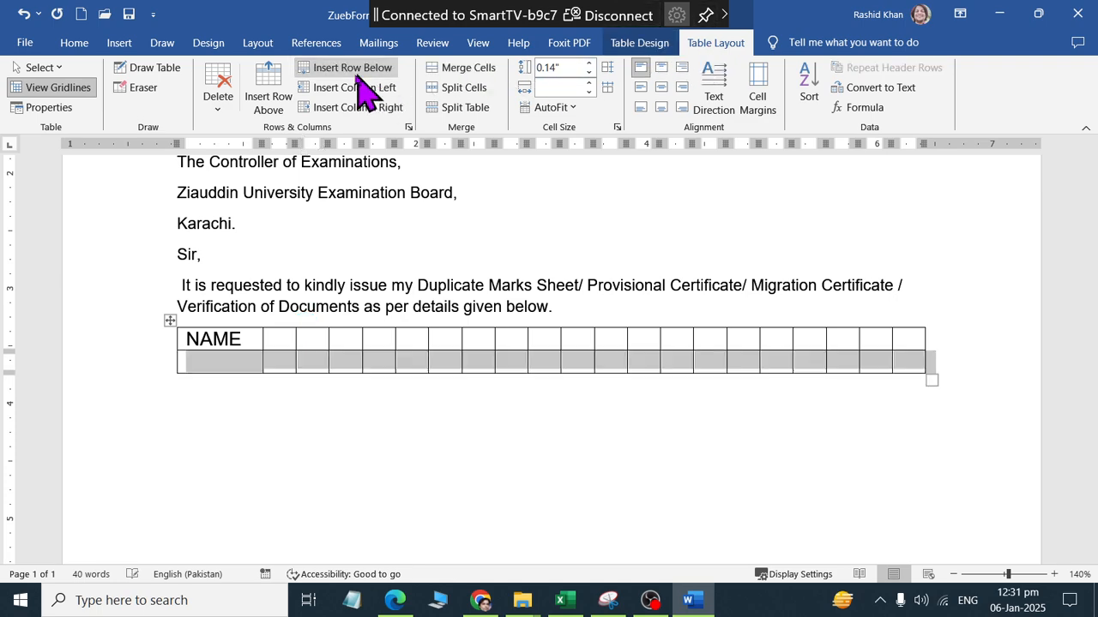
click(464, 69)
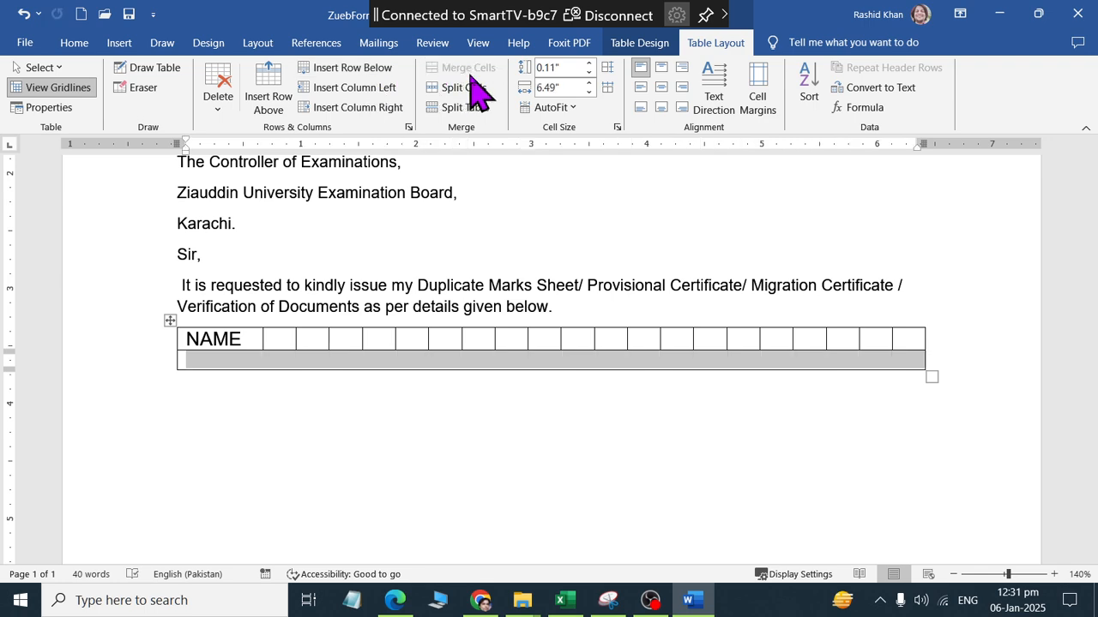
key(alt+Tab)
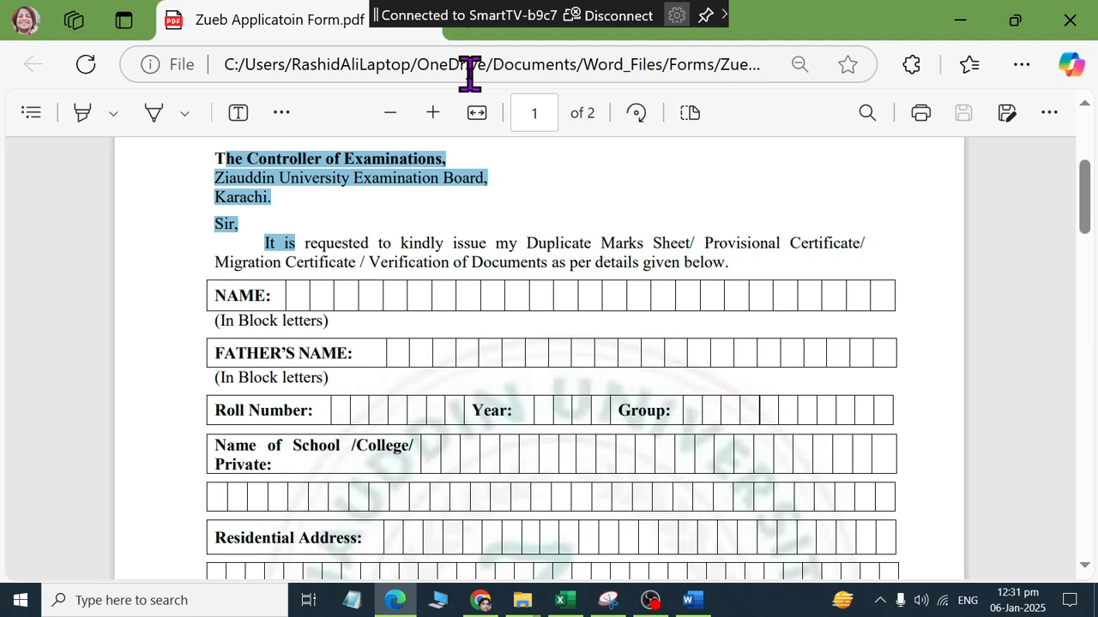
key(alt+Tab)
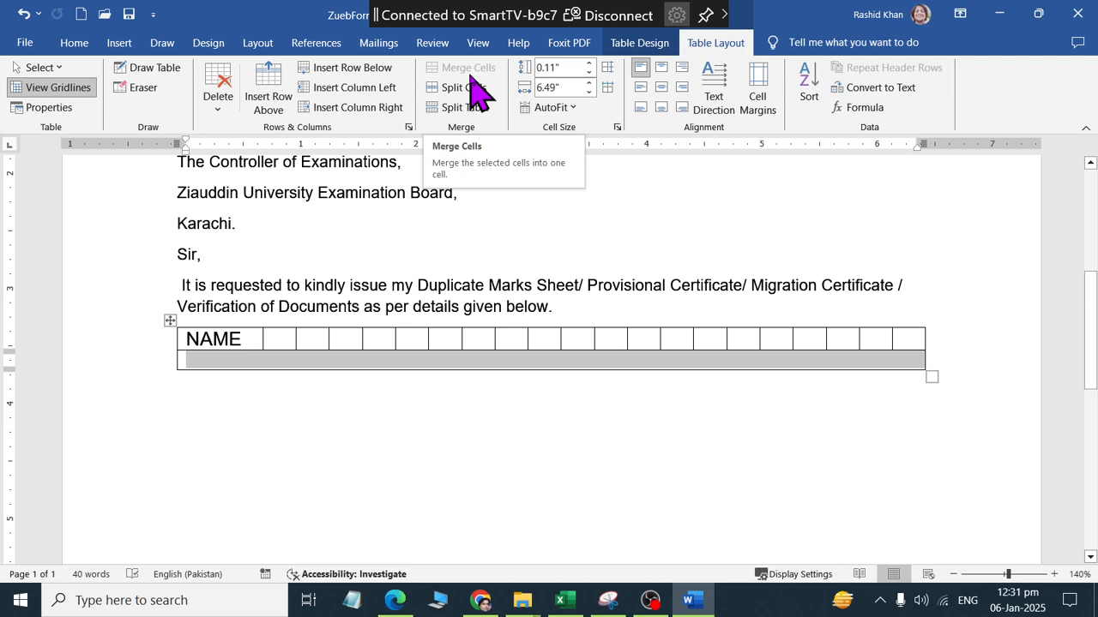
click(463, 109)
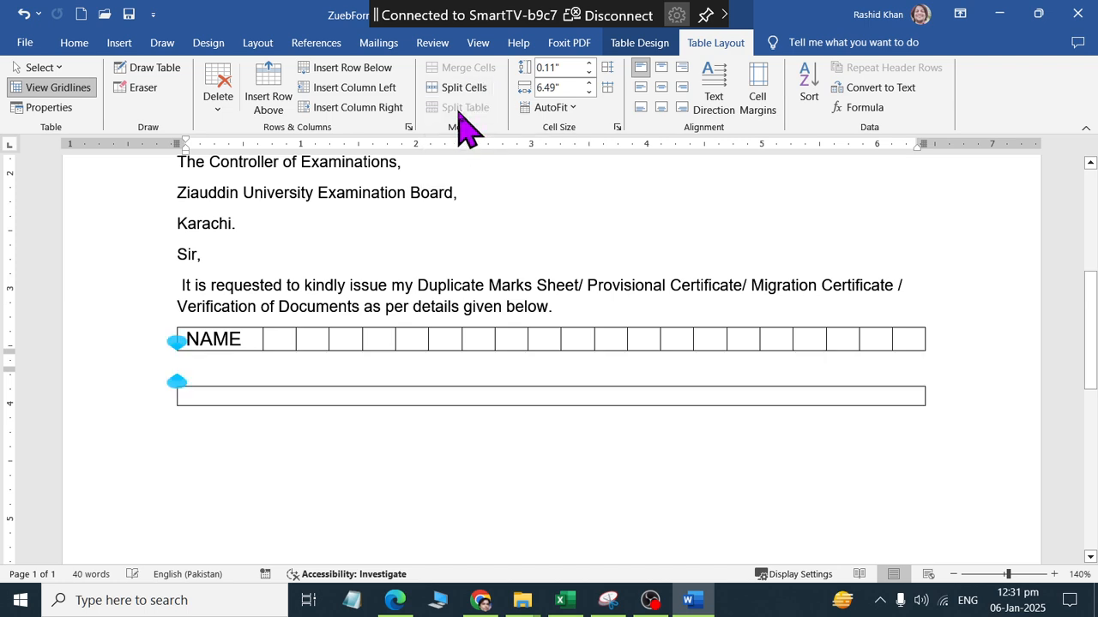
Enter "Father" in the single cell of the second table, following the PDF form
key(alt+Tab)
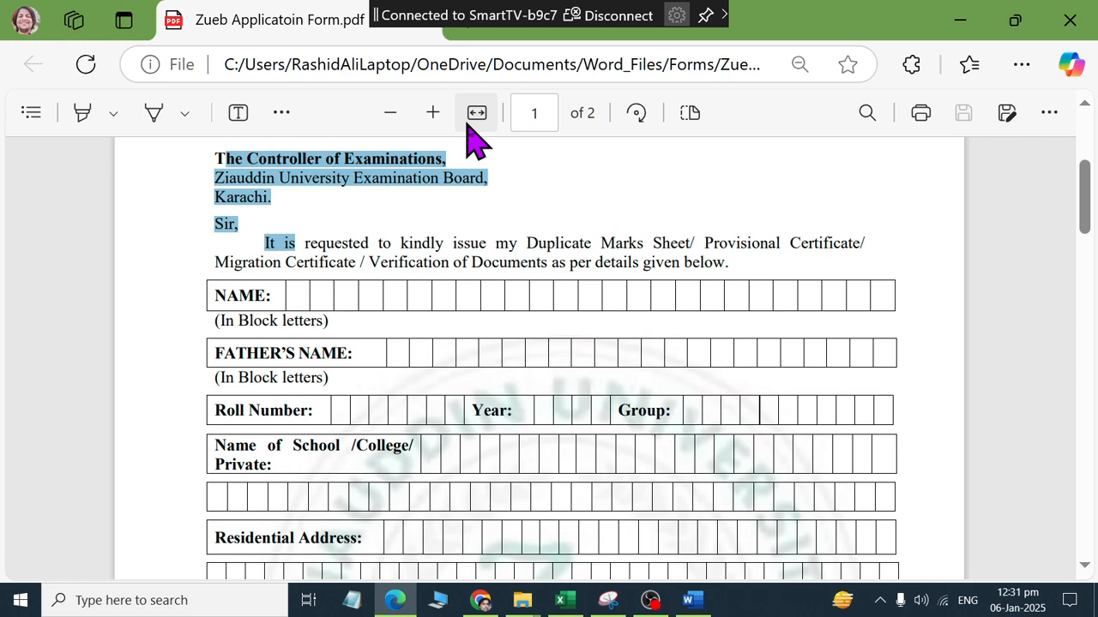
key(alt+Tab)
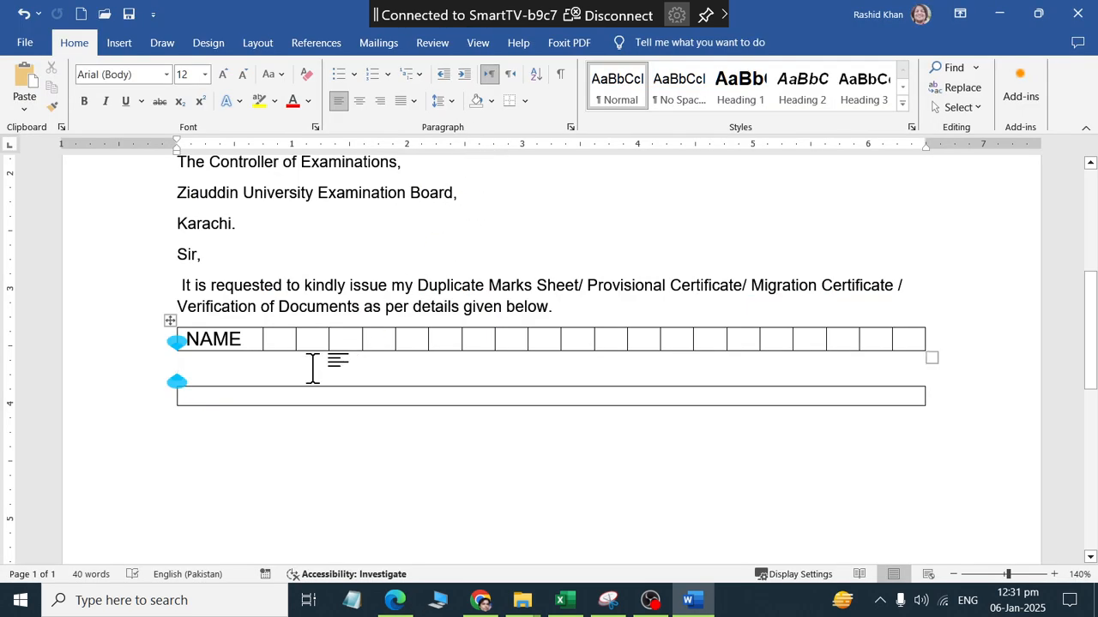
click(289, 397)
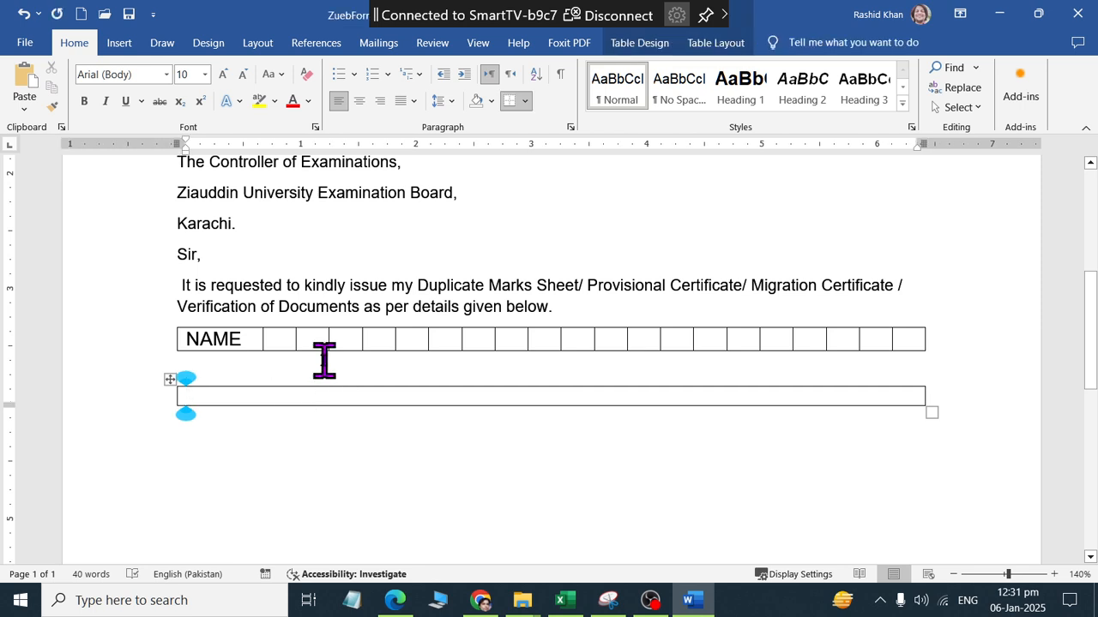
text(Father)
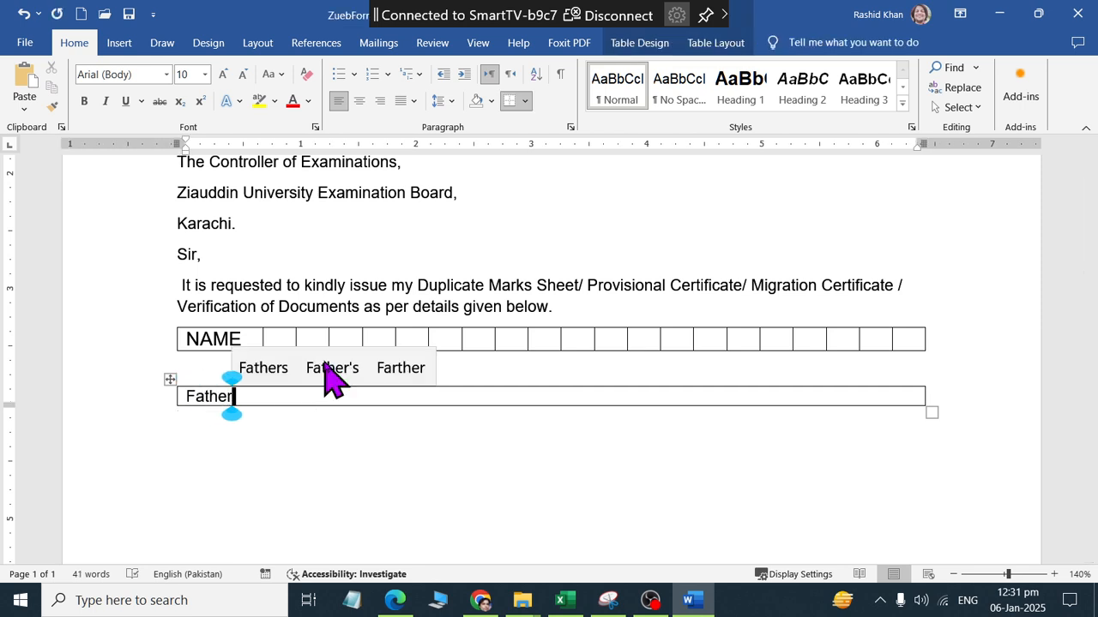
click(197, 340)
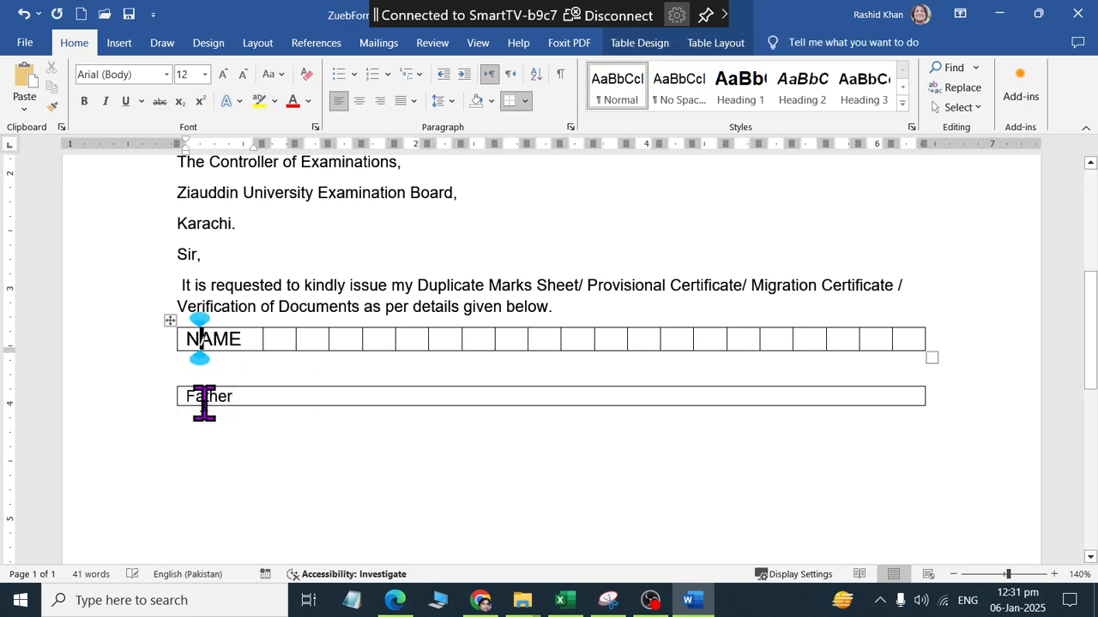
click(205, 396)
key(alt+Tab)
key(alt+Tab)
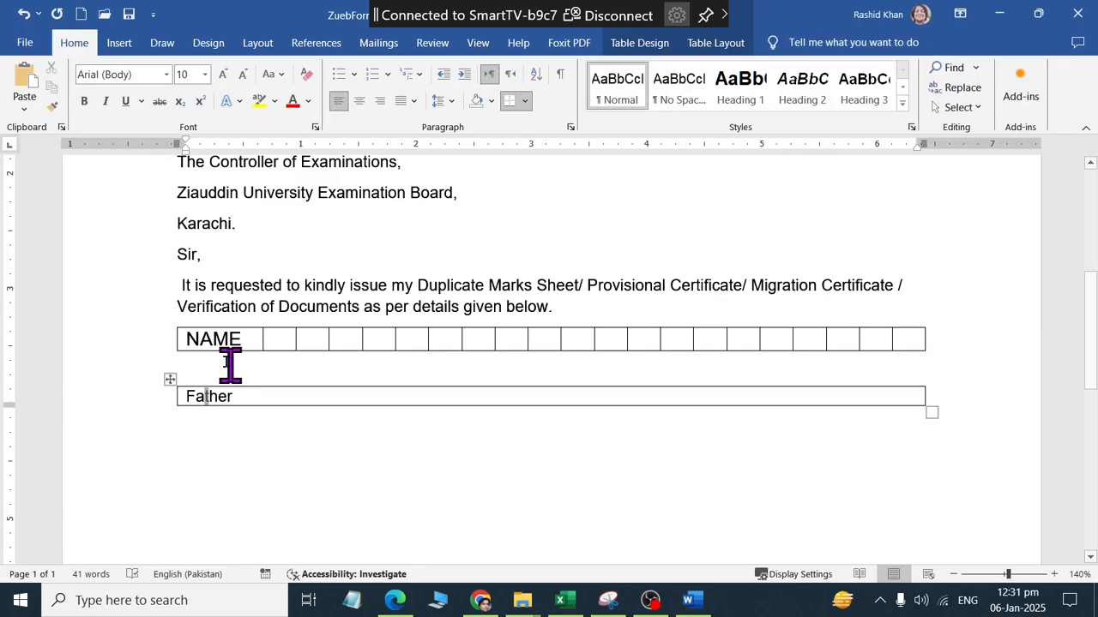
Undo the "Father" label and table split, and remove the added row so only the NAME row remains
key(BackSpace)
key(BackSpace)
key(BackSpace)
key(BackSpace)
key(BackSpace)
key(BackSpace)
key(BackSpace)
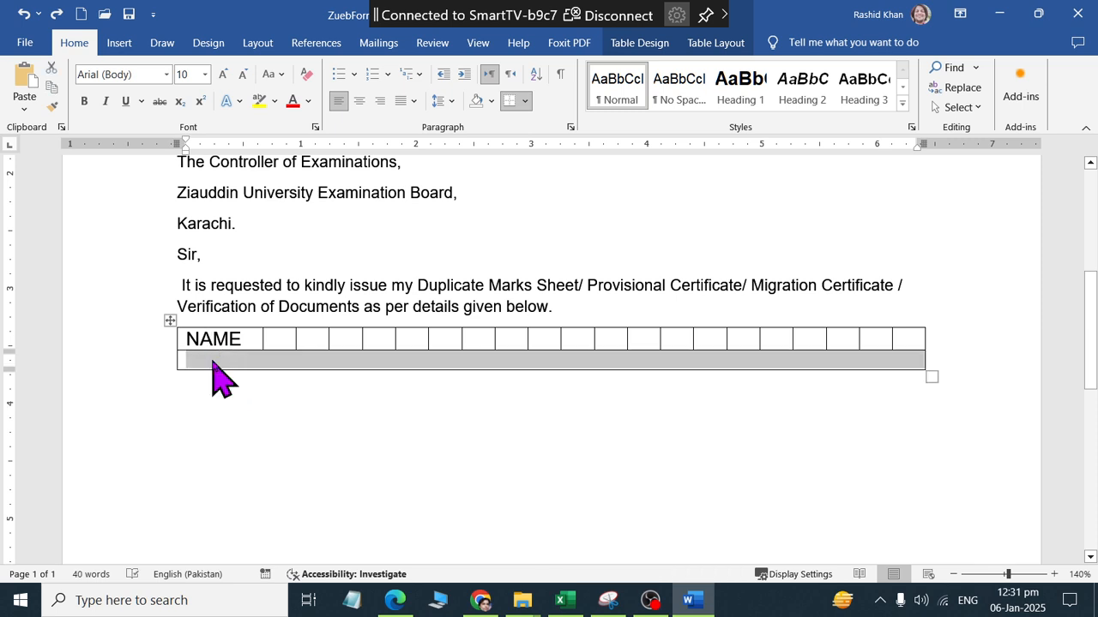
click(212, 362)
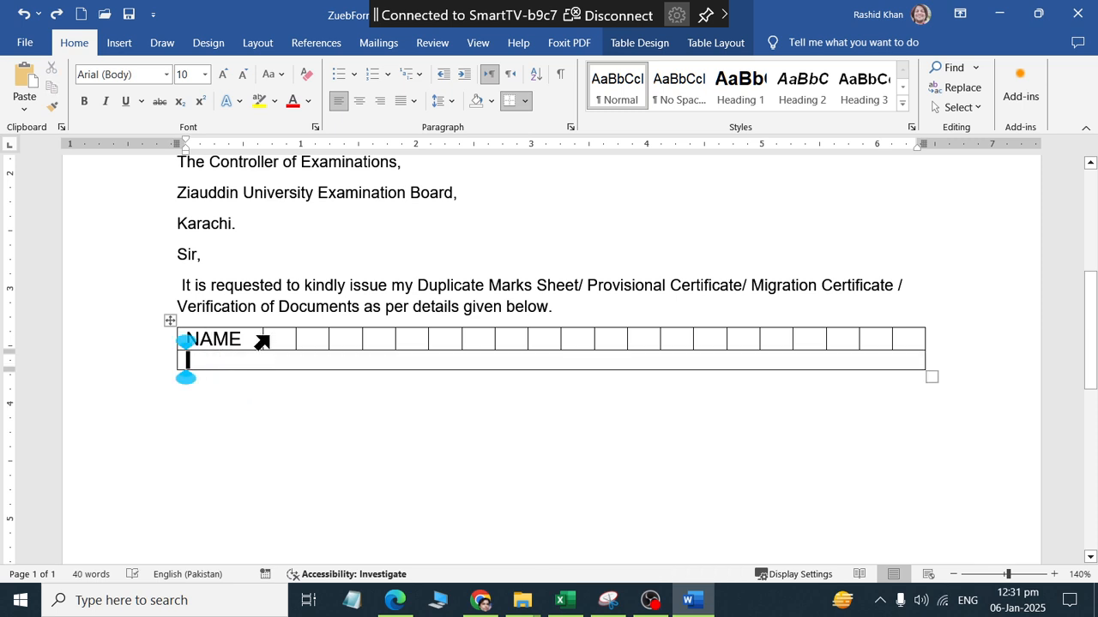
key(shift+Down)
key(BackSpace)
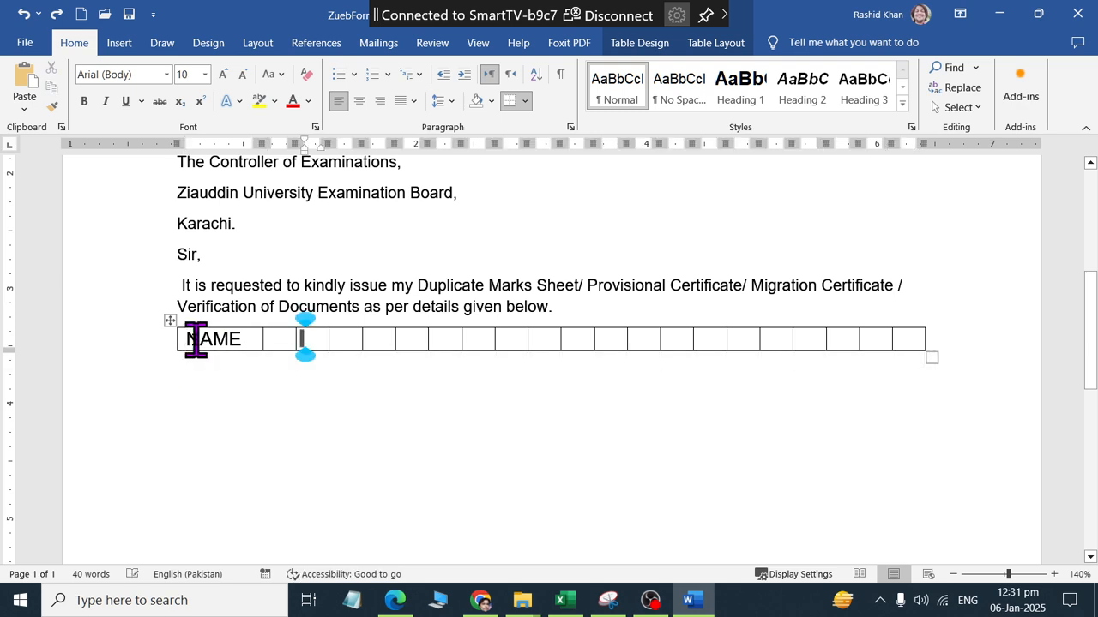
Duplicate the whole NAME row directly below itself and split the copy off as a separate table
drag(196, 339, 889, 331)
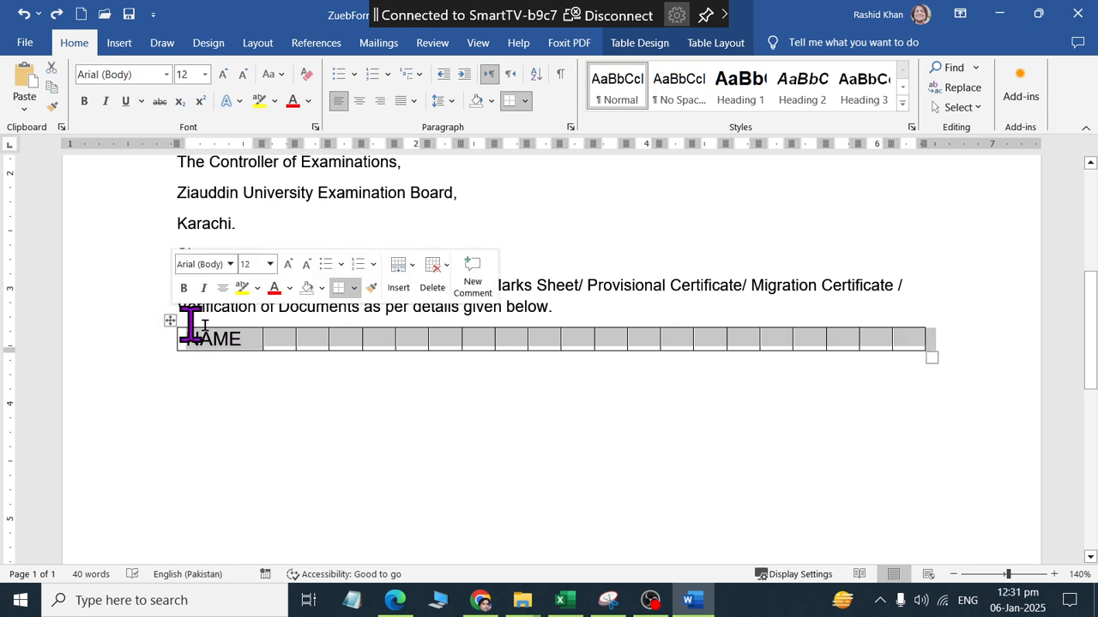
key(ctrl+c)
key(ctrl+v)
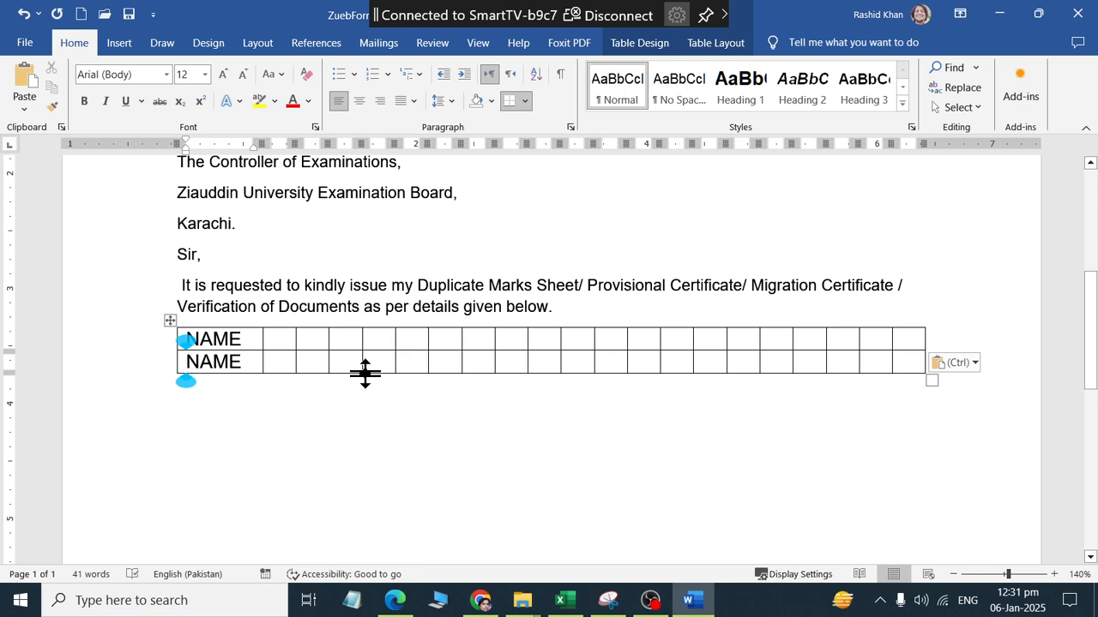
click(309, 361)
click(712, 43)
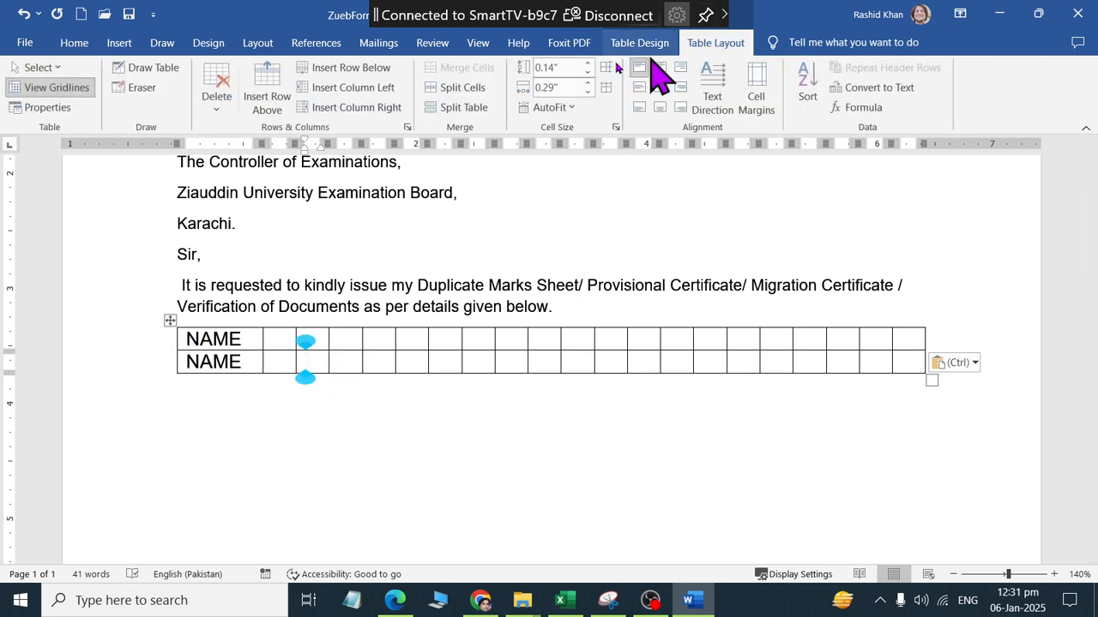
click(453, 109)
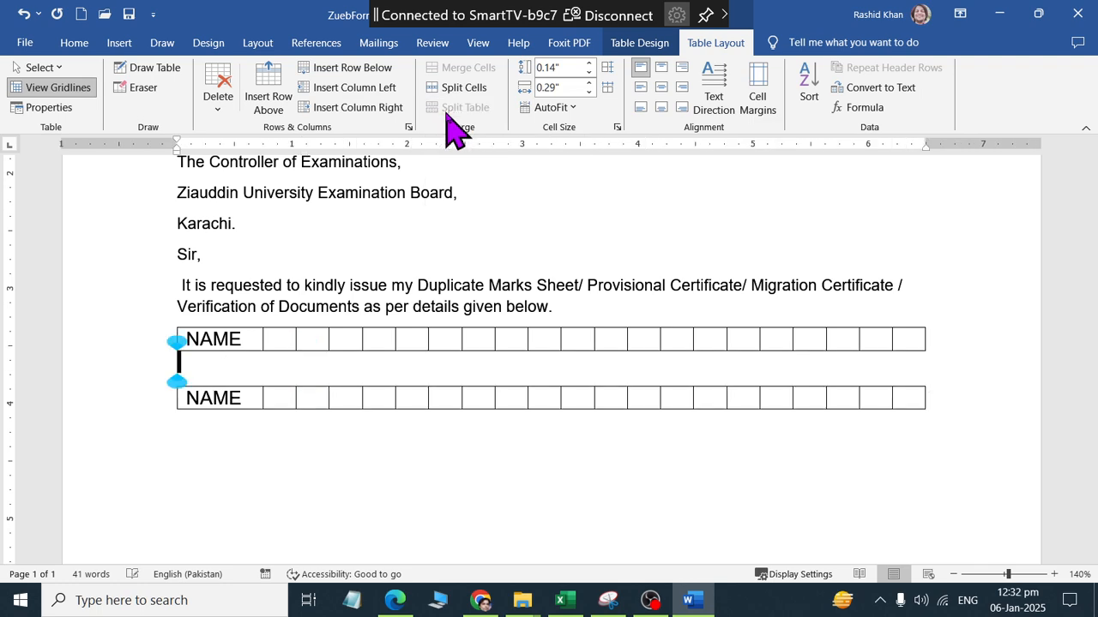
Check the FATHER'S NAME row in the PDF and merge the second table's NAME cell with the four boxes beside it
click(240, 398)
key(alt+Tab)
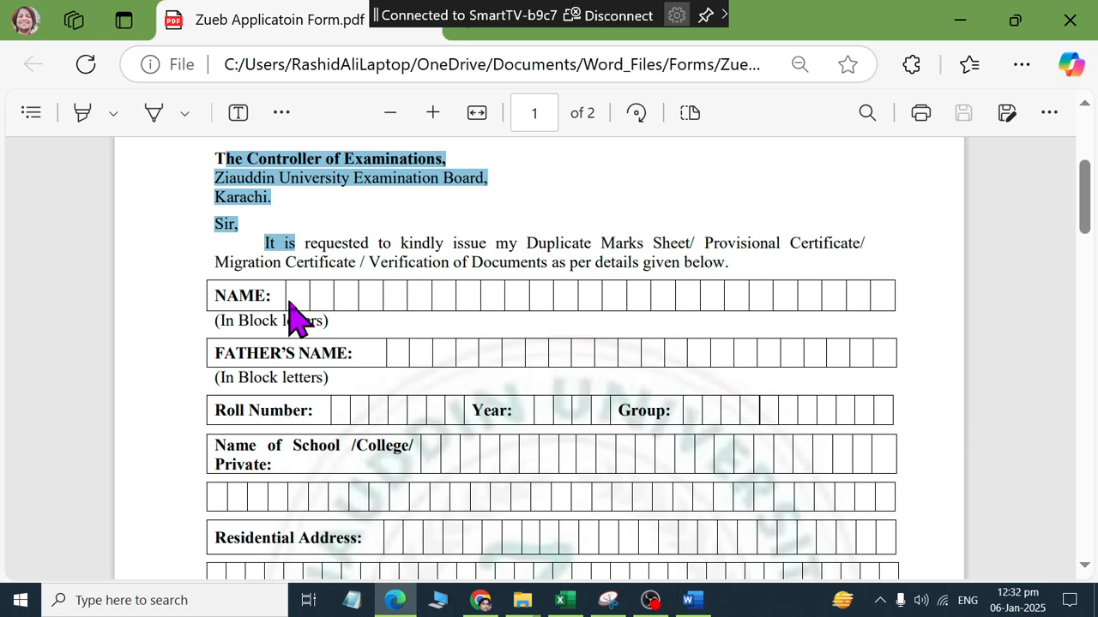
key(alt+Tab)
drag(220, 392, 387, 392)
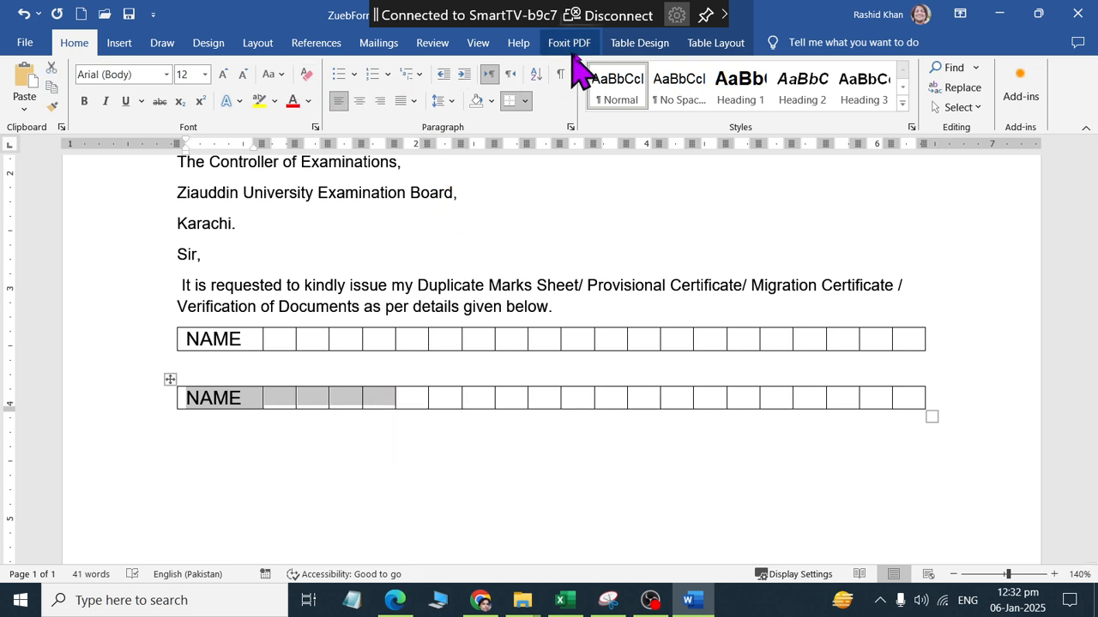
click(715, 42)
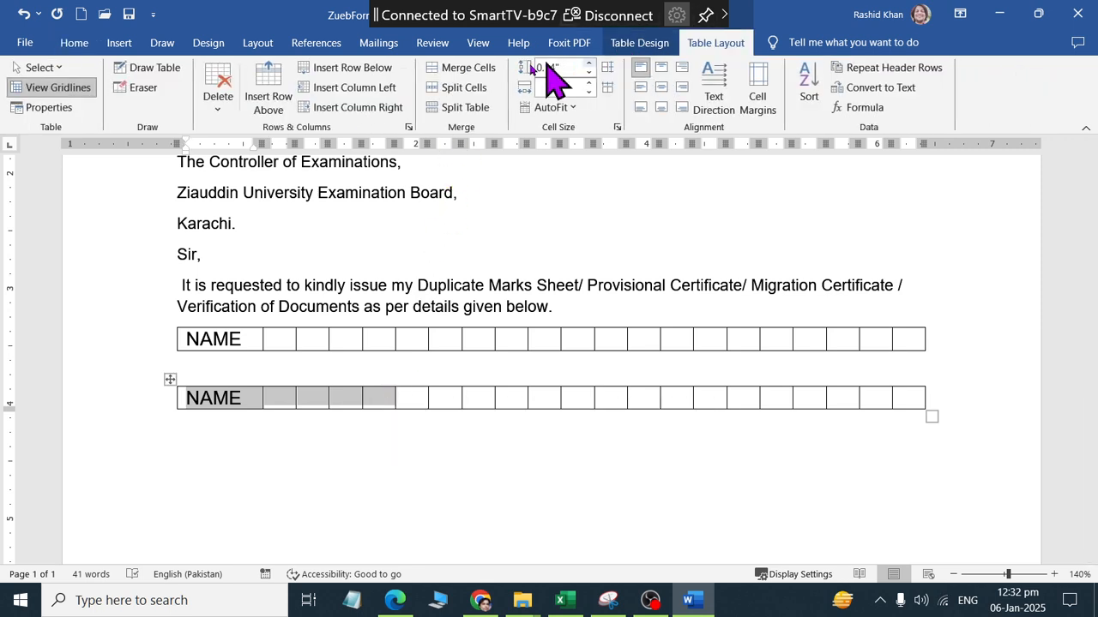
click(468, 67)
Replace the merged cell's label with "FATHER'S NAME" and compare it with the PDF form
text(f)
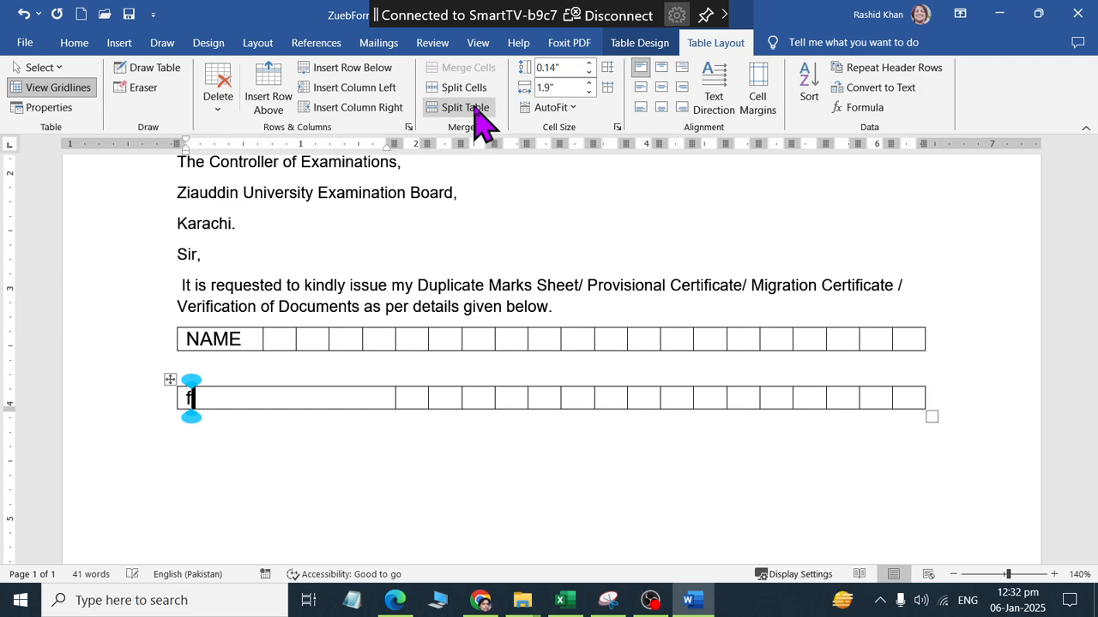
key(BackSpace)
text(FATHER'S N)
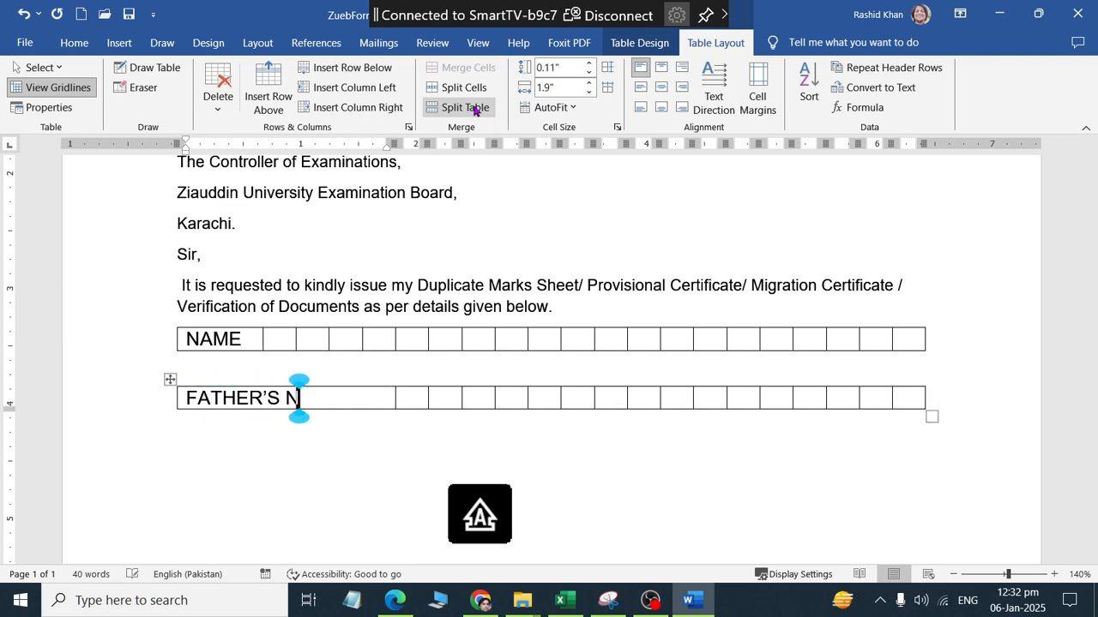
text(AME)
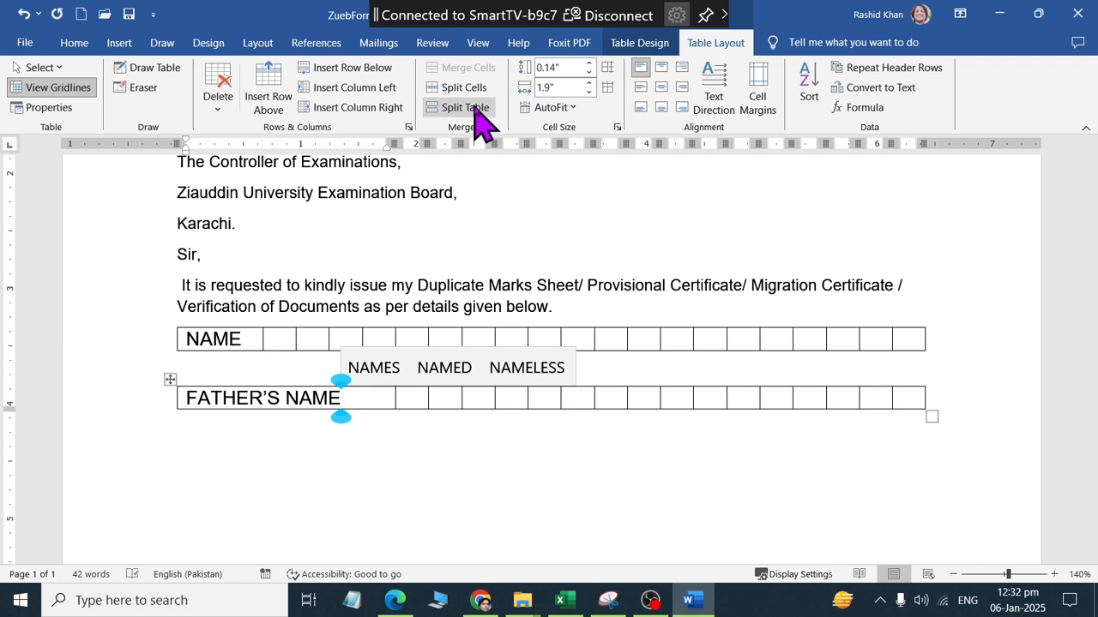
key(alt+Tab)
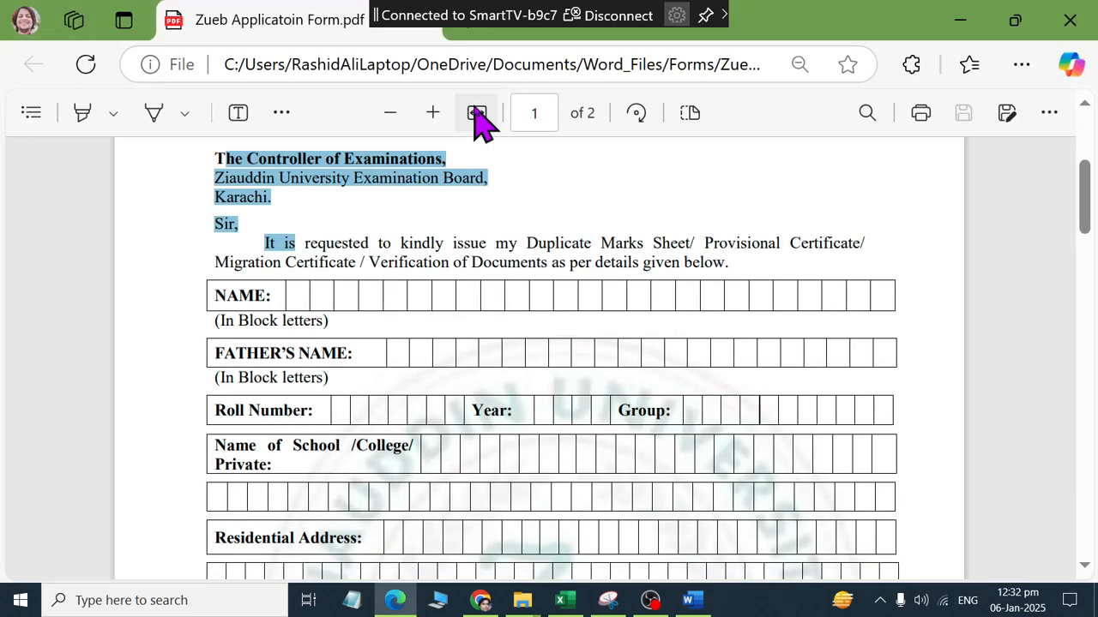
Paste a copy of the NAME row directly below the FATHER'S NAME row and check the next field in the PDF
key(alt+Tab)
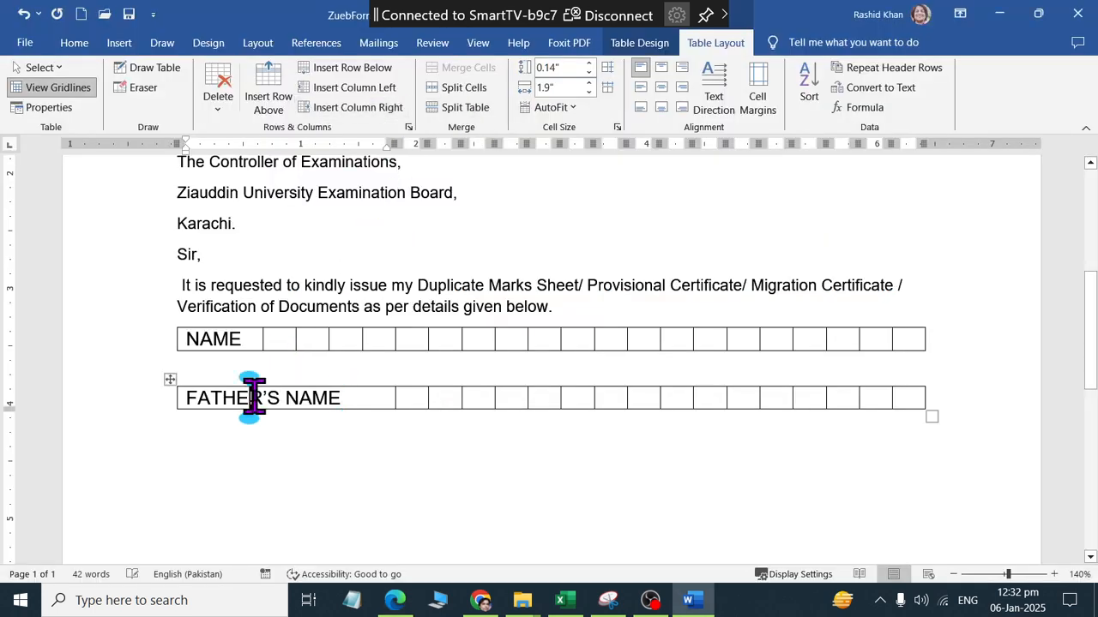
key(ctrl+v)
key(ctrl+z)
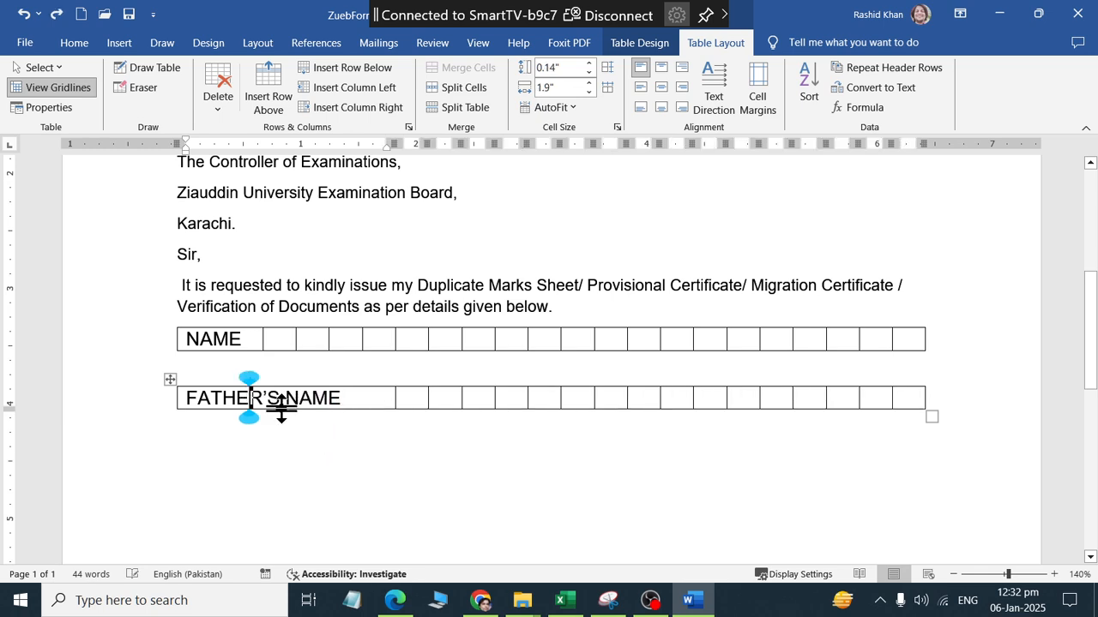
click(258, 417)
key(ctrl+v)
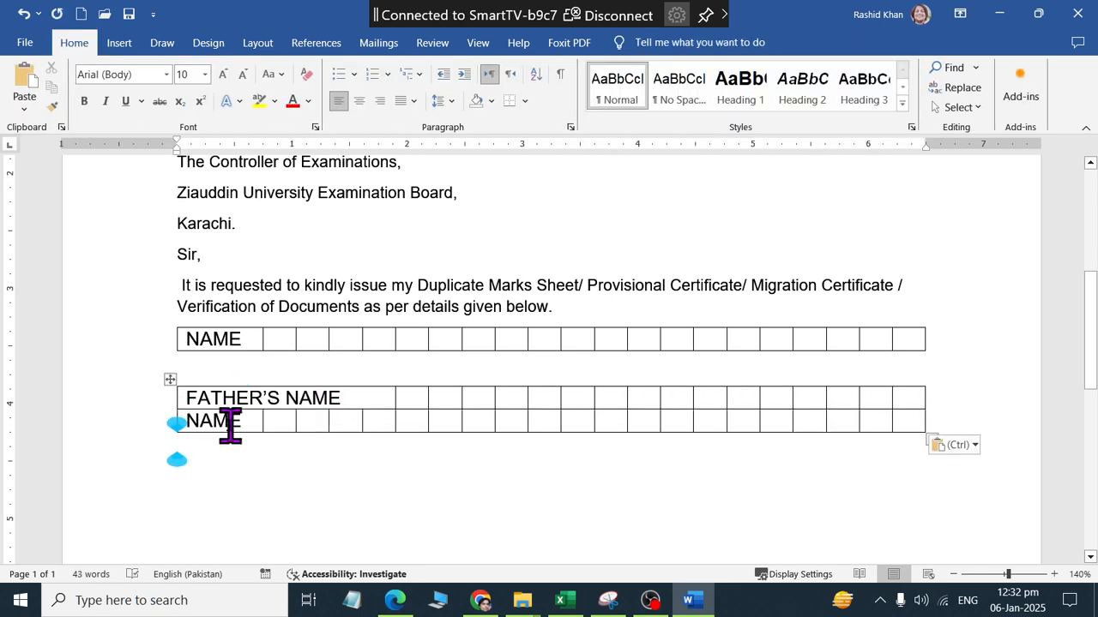
key(alt+Tab)
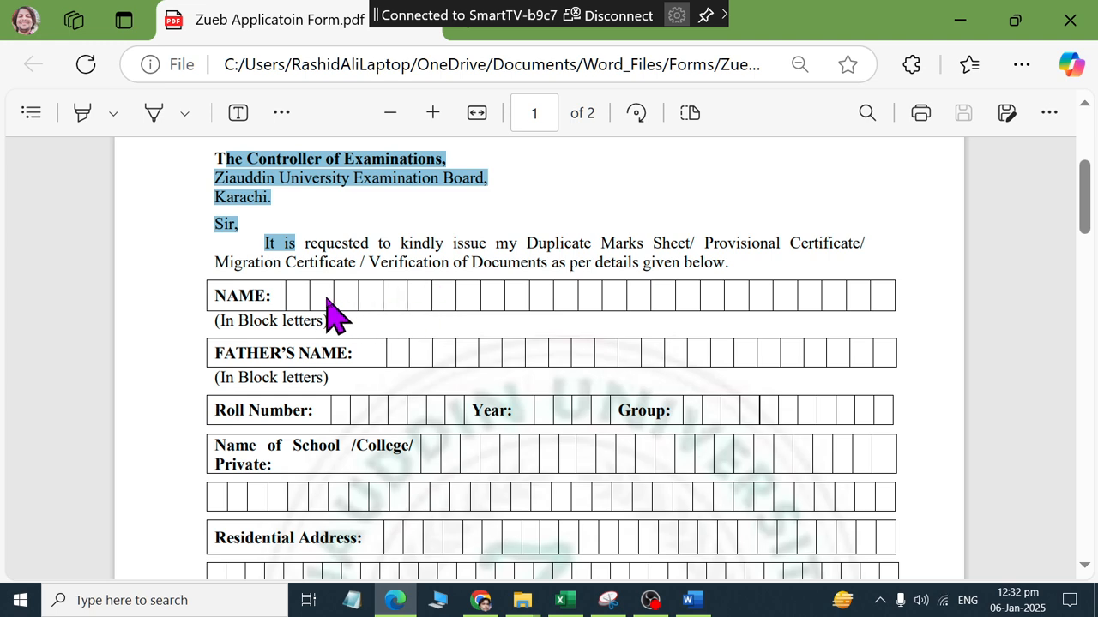
key(alt+Tab)
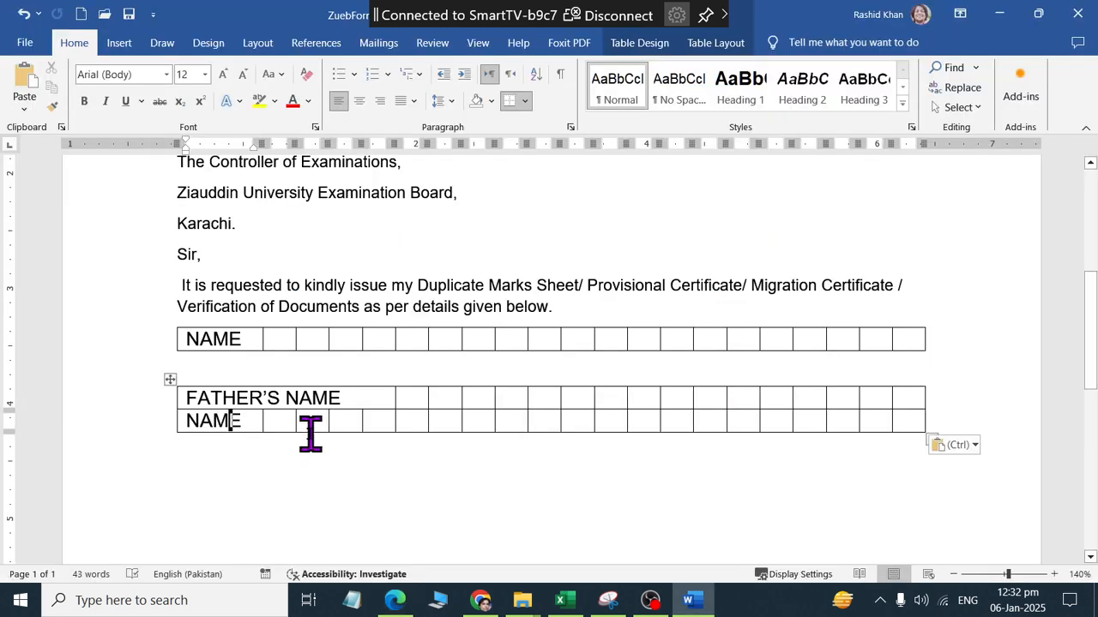
Merge the pasted NAME cell with the two boxes beside it, relabel it "ROLL NO" and split the row off as a separate table
drag(215, 413, 309, 417)
click(697, 41)
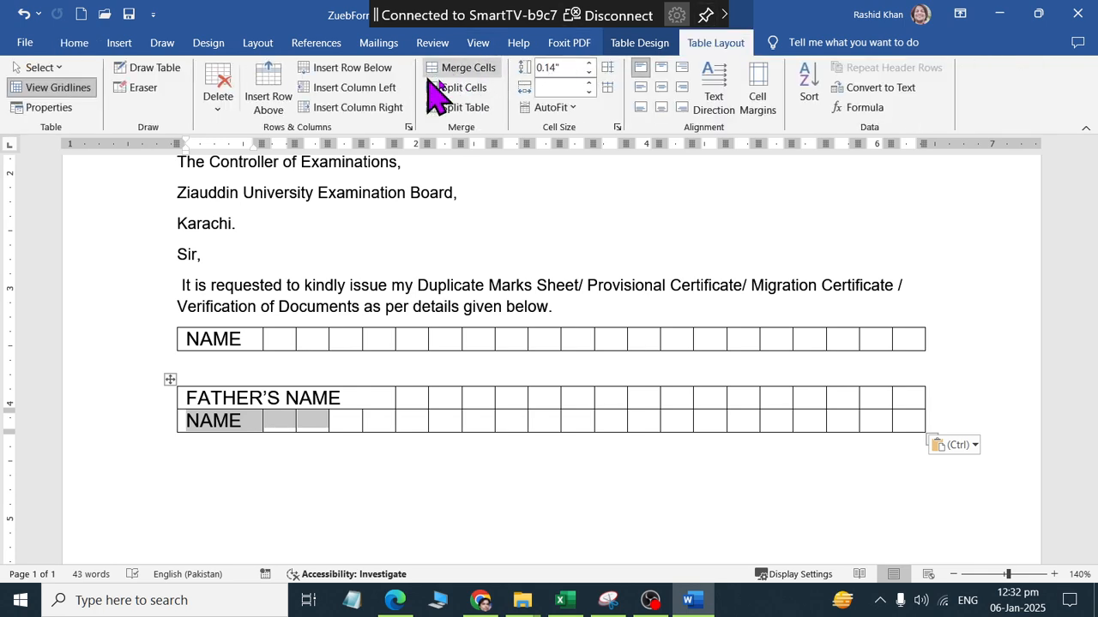
click(468, 69)
text(ROLL NO)
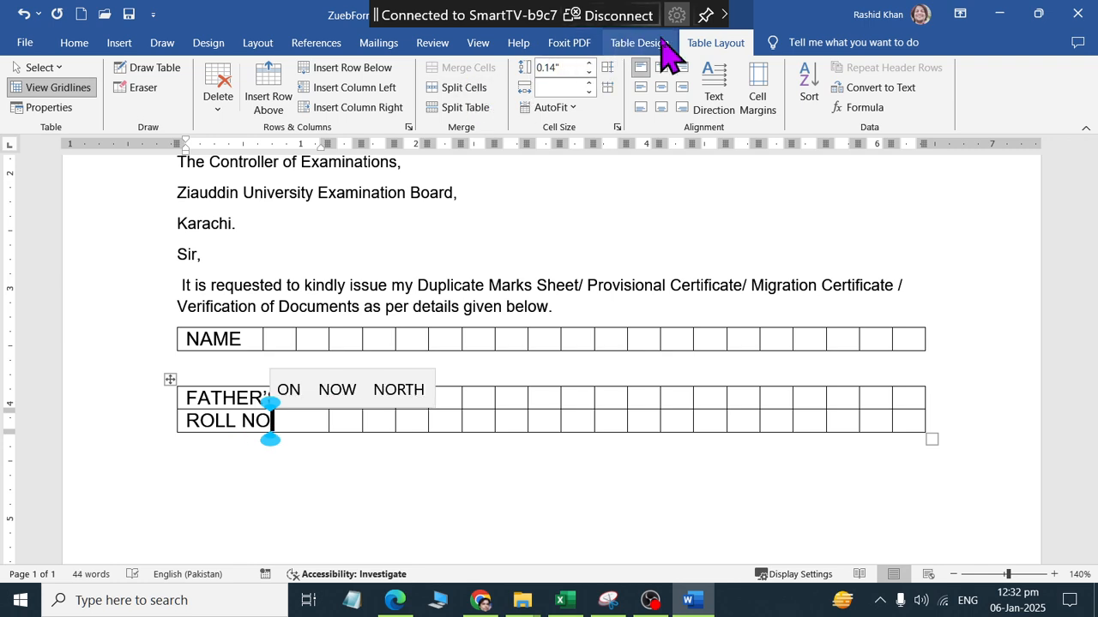
click(465, 107)
Check the Year field in the PDF, merge two boxes midway along the ROLL NO row and label the merged cell "YEARS"
key(alt+Tab)
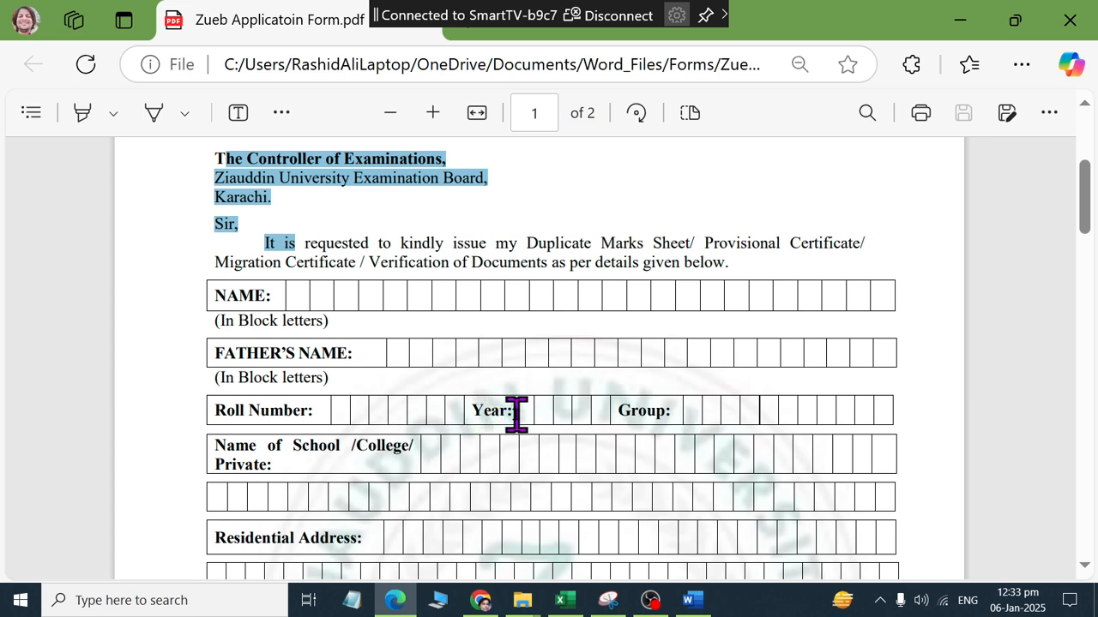
key(alt+Tab)
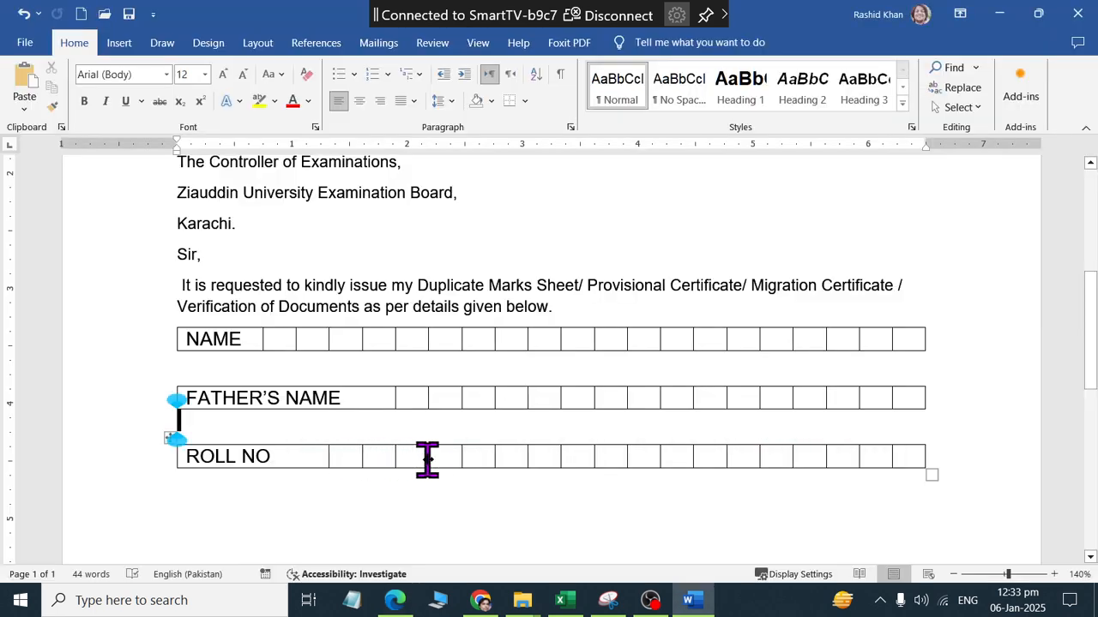
click(548, 456)
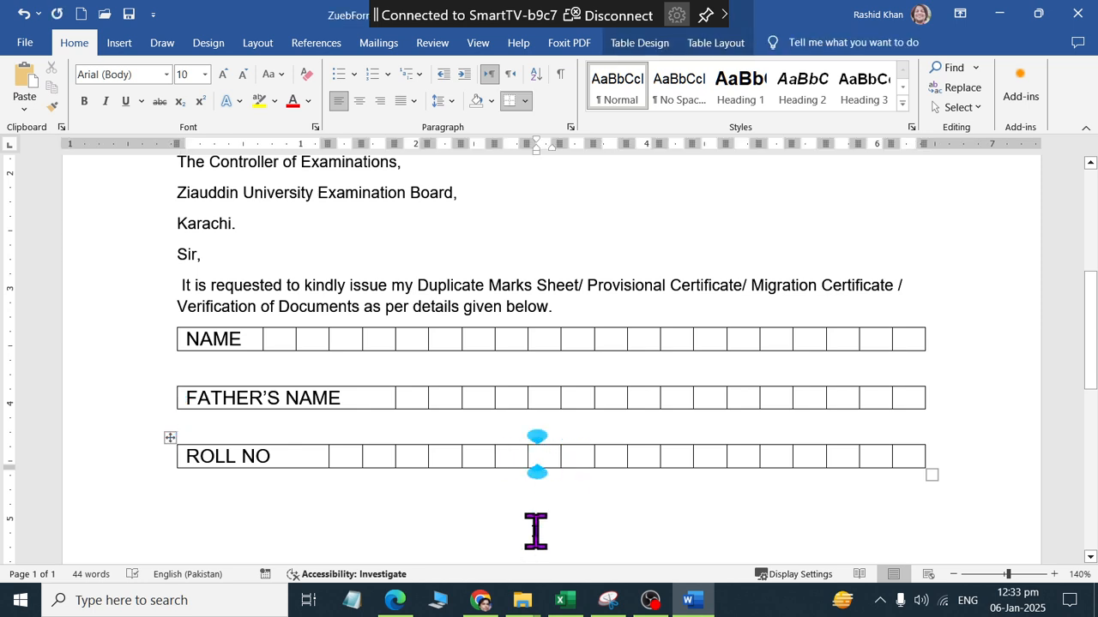
text(YEA)
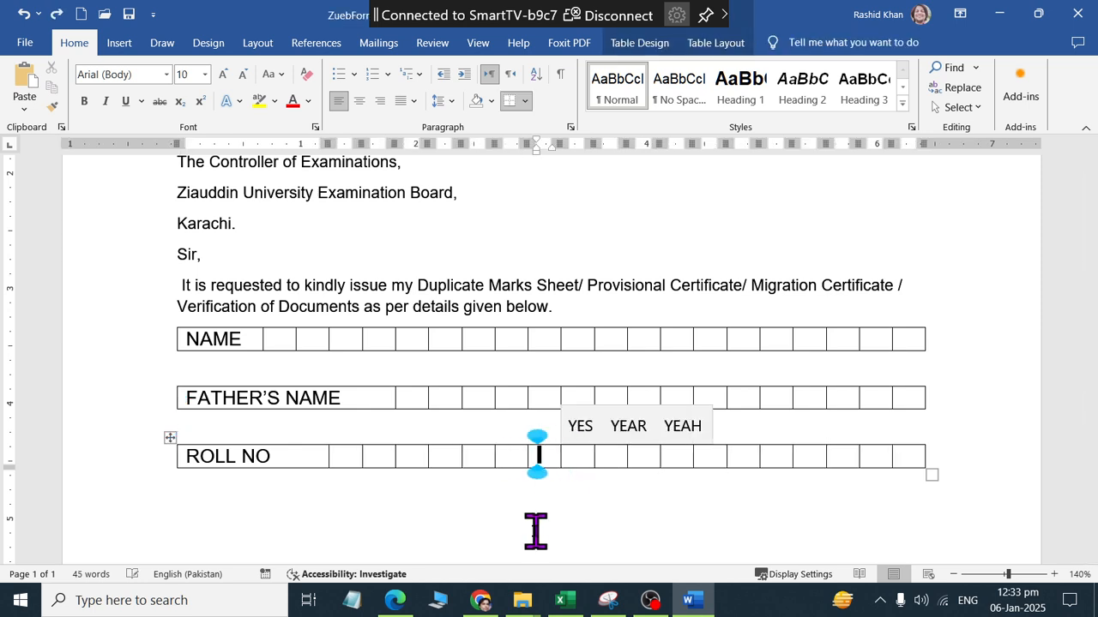
drag(547, 464, 576, 464)
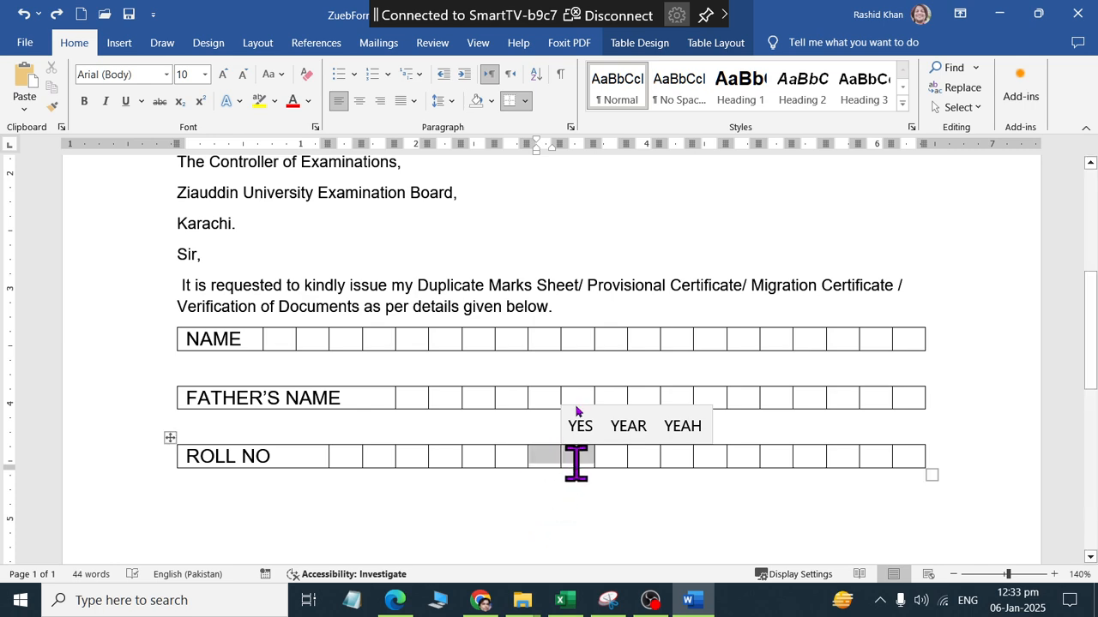
click(703, 43)
click(468, 69)
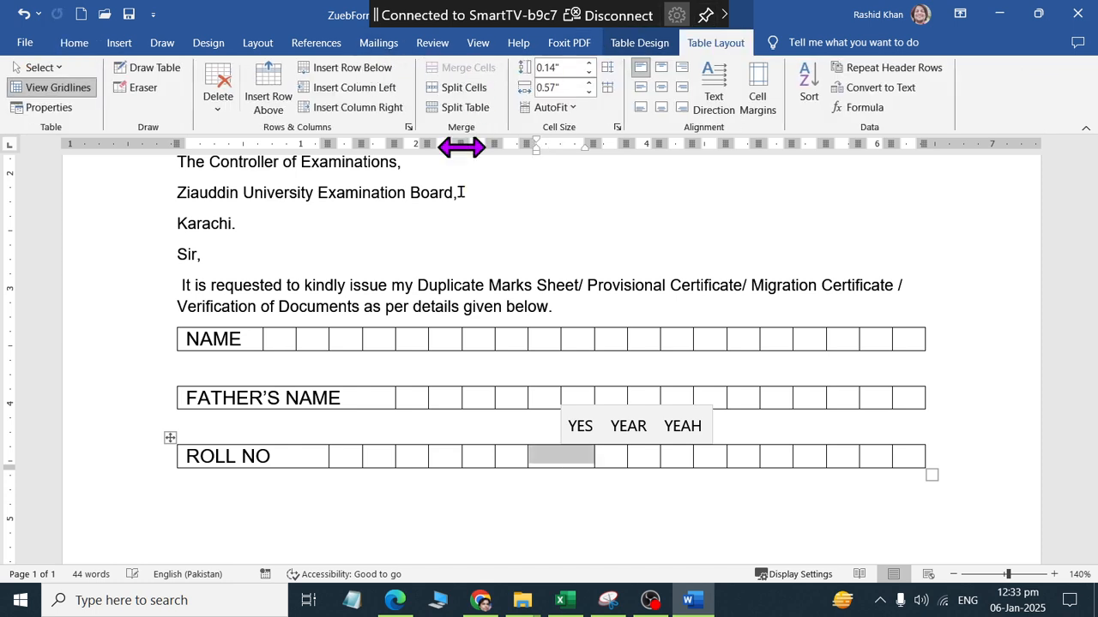
click(538, 464)
text(YEARS)
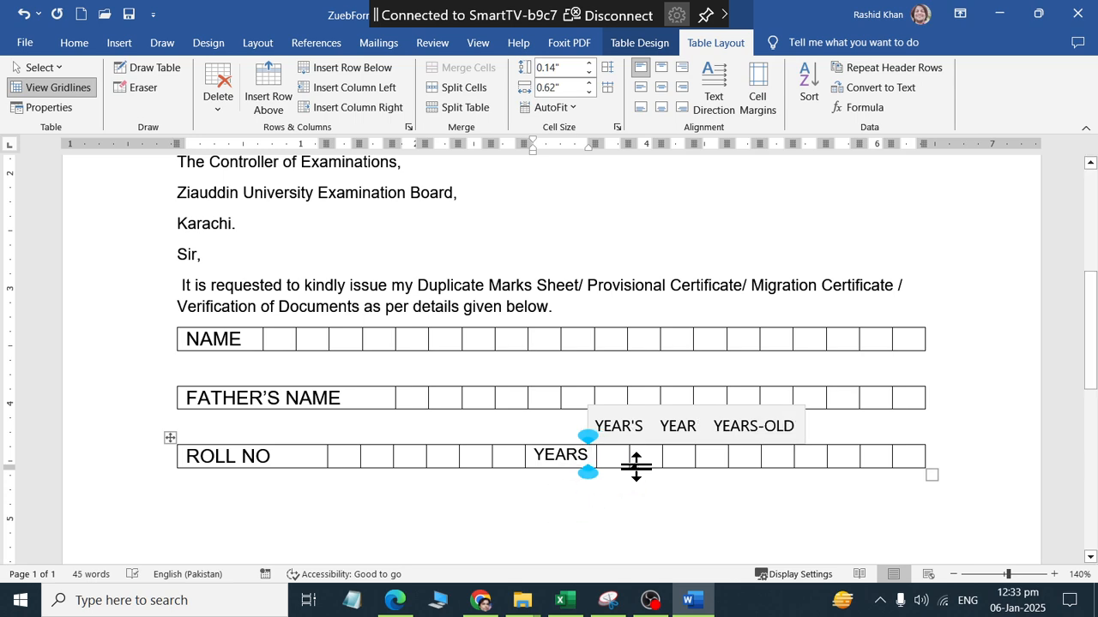
Compare the Group field in the PDF with the boxes at the end of the ROLL NO row
key(alt+Tab)
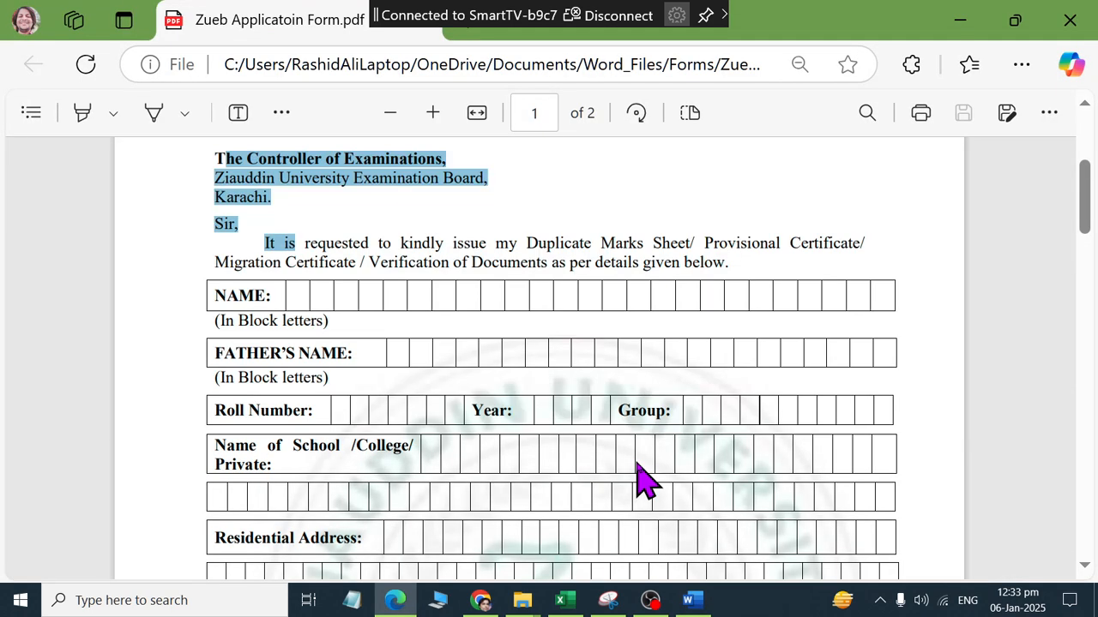
key(alt+Tab)
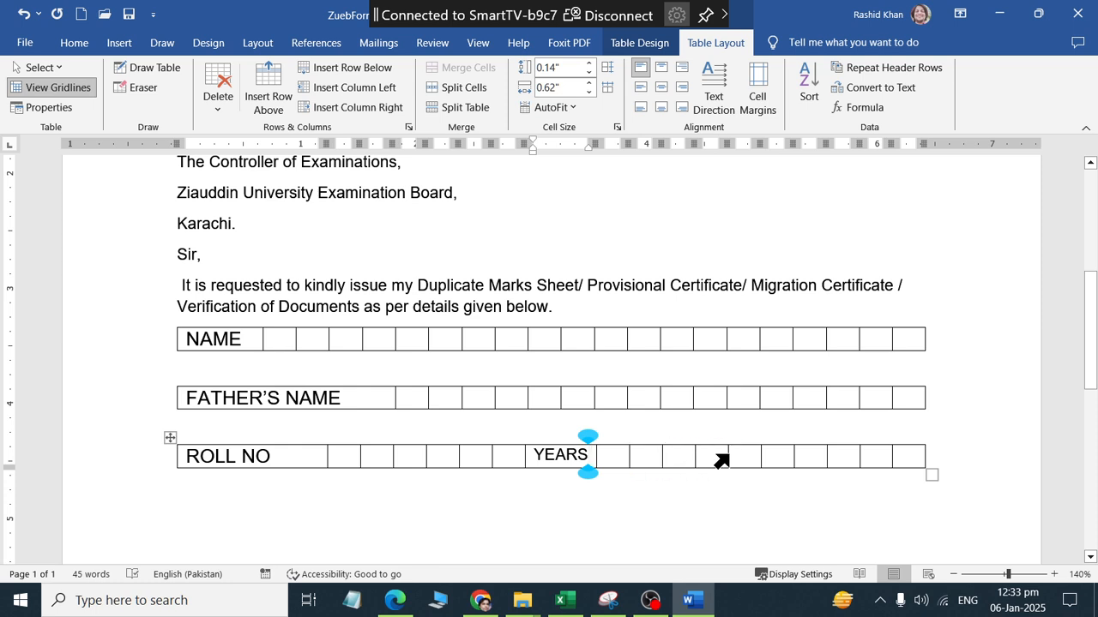
drag(747, 458, 840, 476)
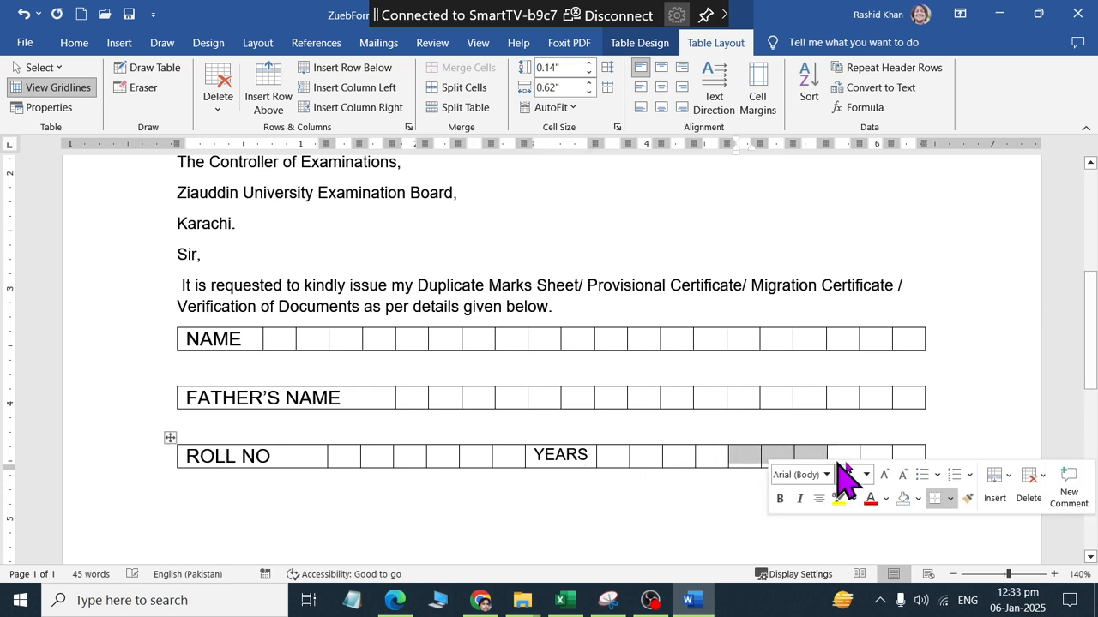
click(914, 456)
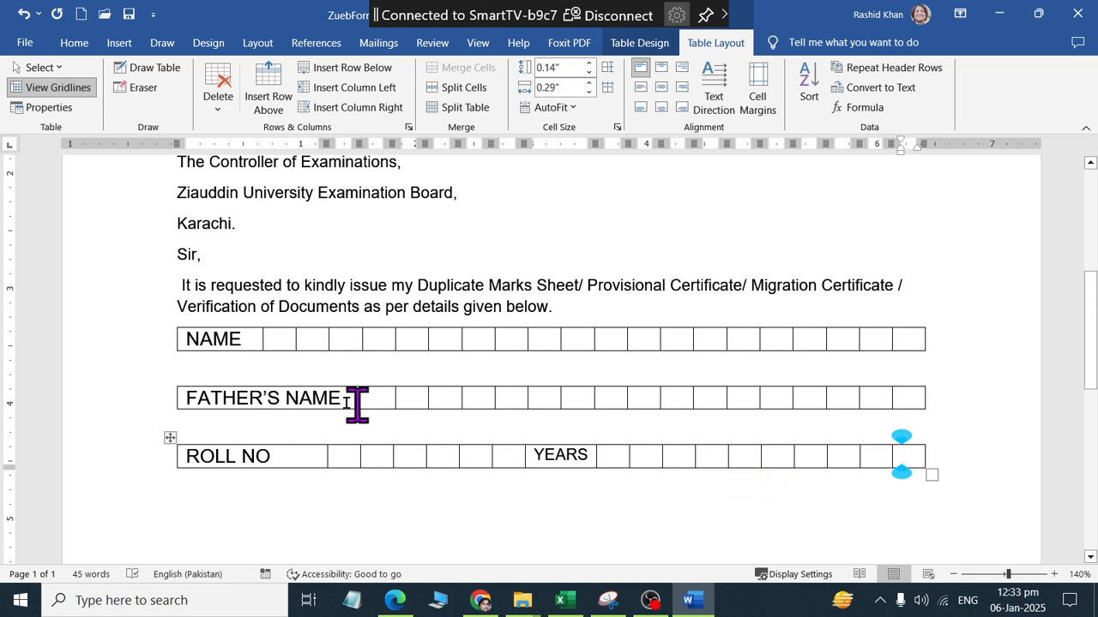
Merge the entire ROLL NO row into a single cell and delete the "YEARS" text from it
click(305, 450)
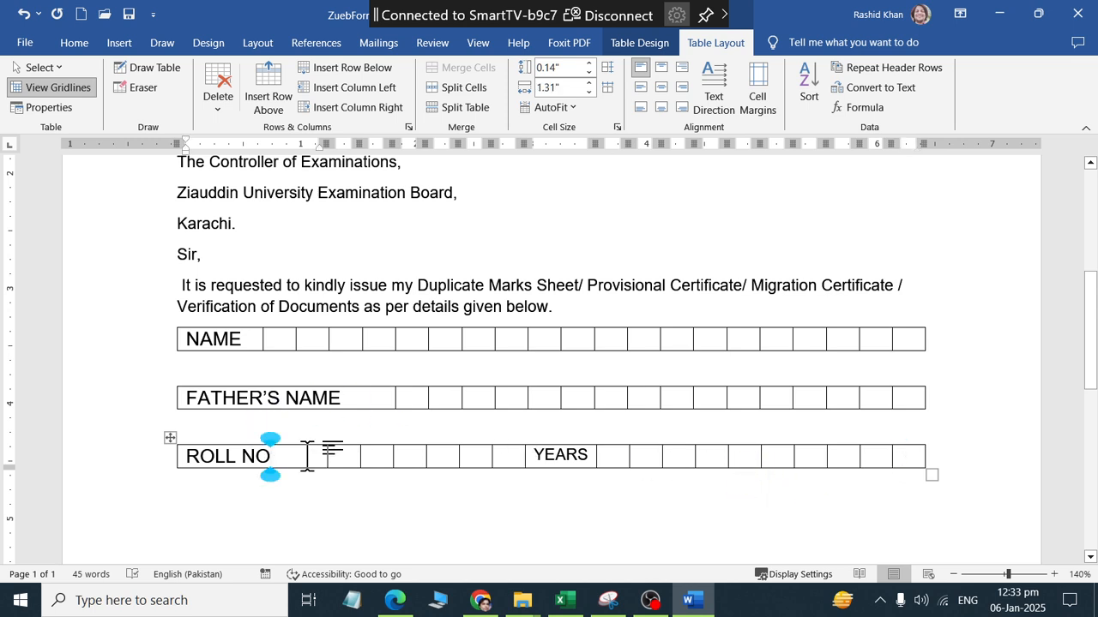
drag(290, 456, 914, 455)
click(467, 69)
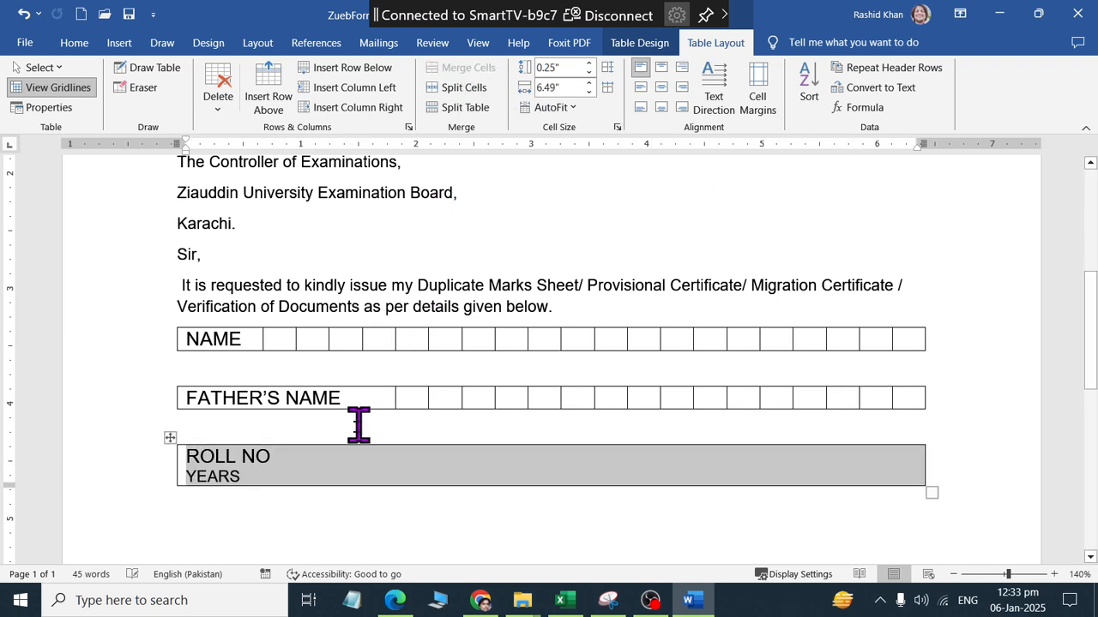
click(324, 467)
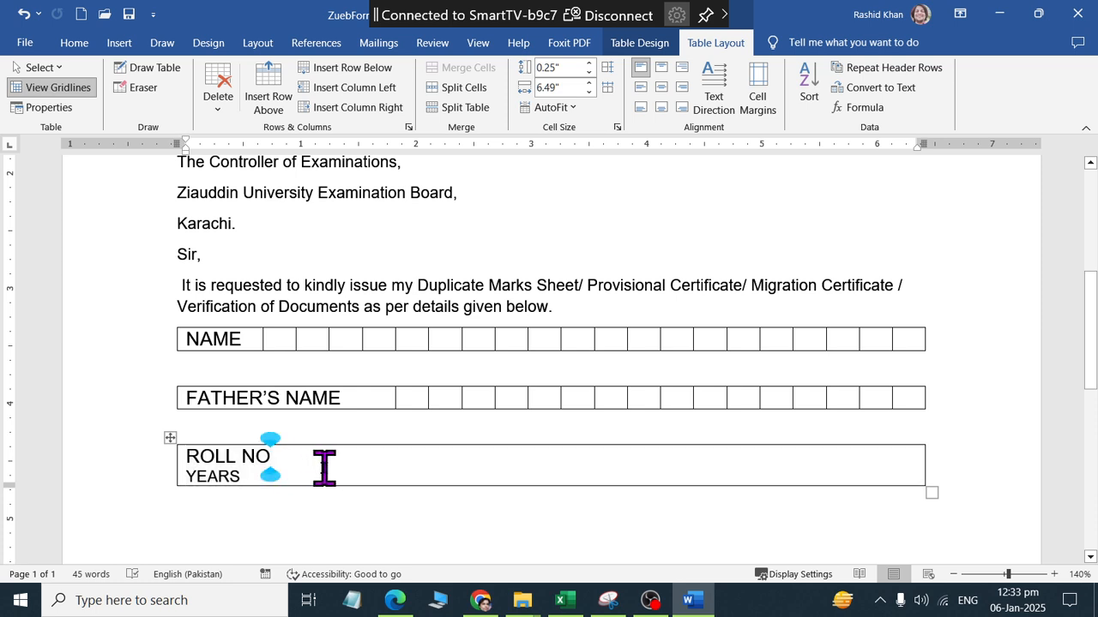
key(Down)
key(BackSpace)
key(BackSpace)
key(BackSpace)
key(BackSpace)
key(BackSpace)
key(BackSpace)
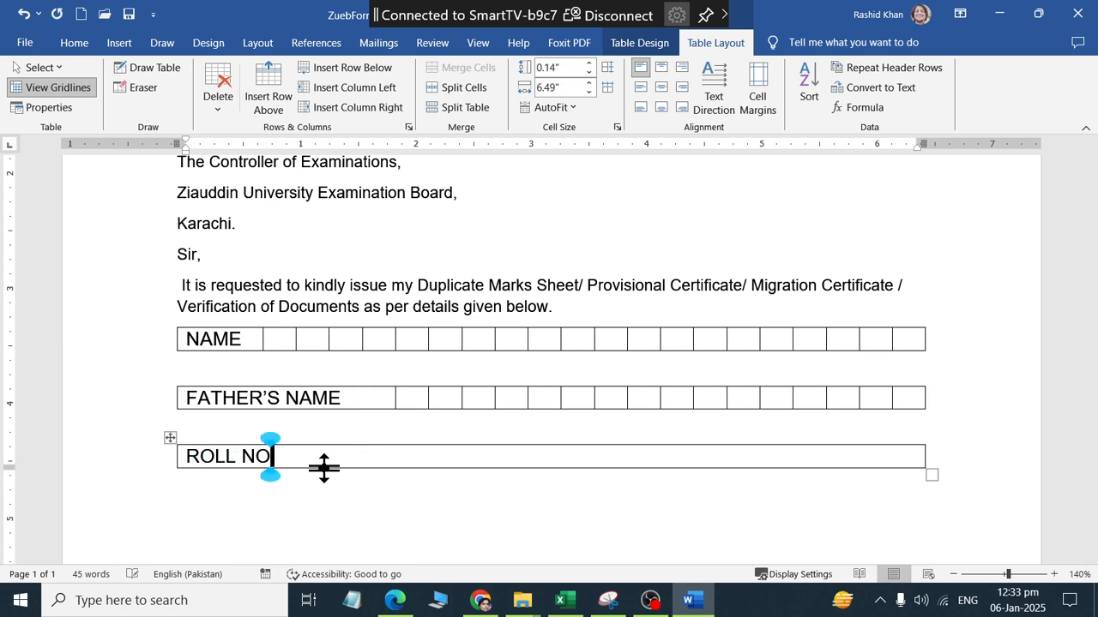
Split the merged ROLL NO cell into 2 columns and 1 row
click(460, 89)
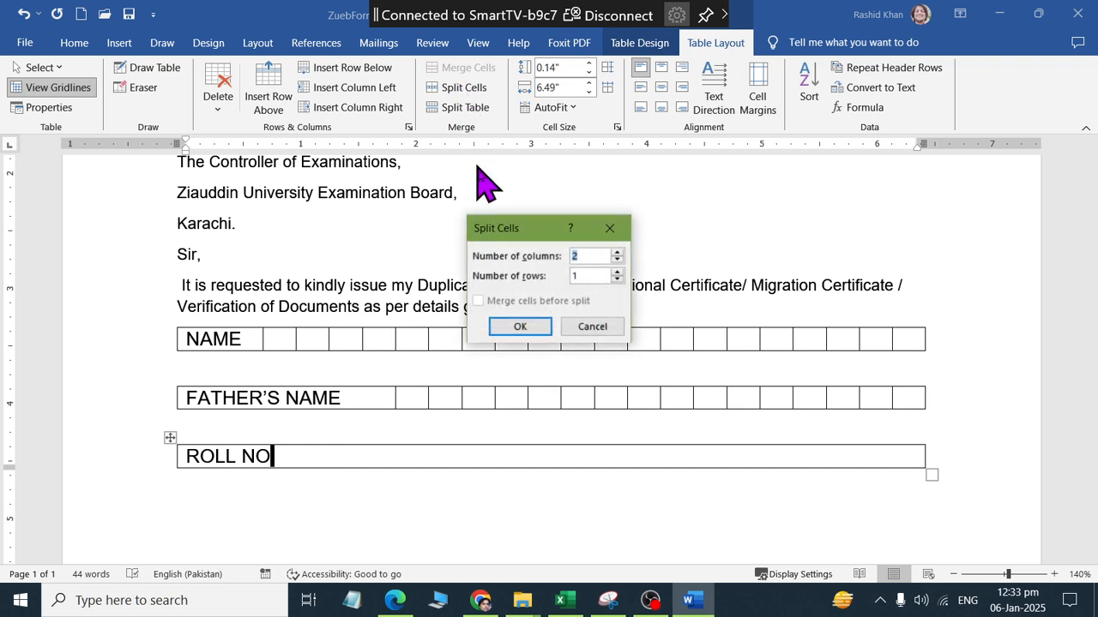
click(522, 327)
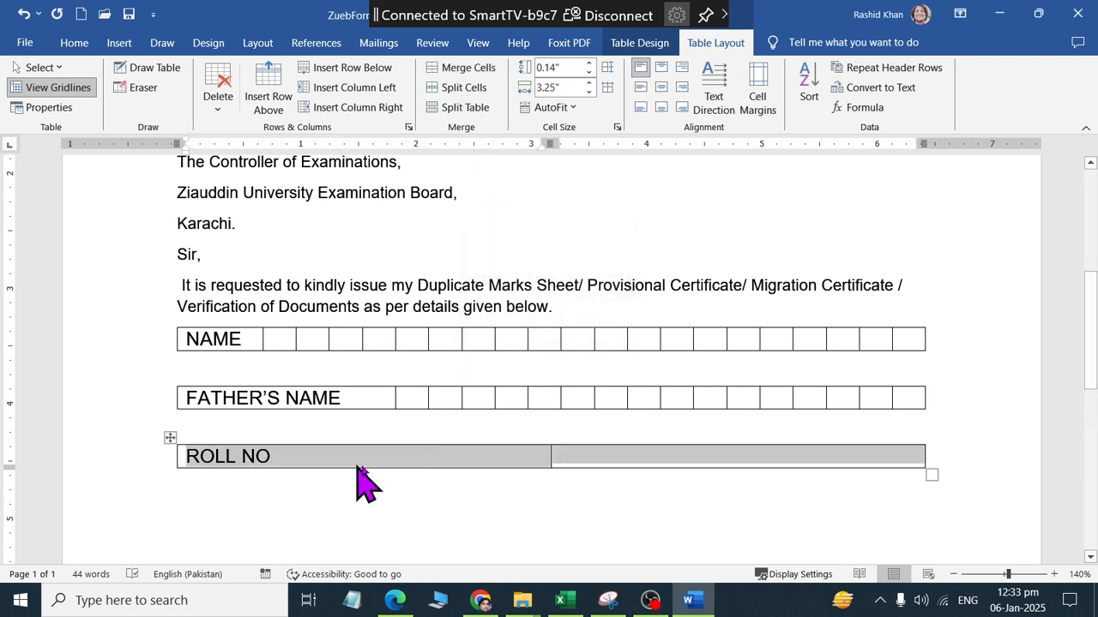
click(460, 449)
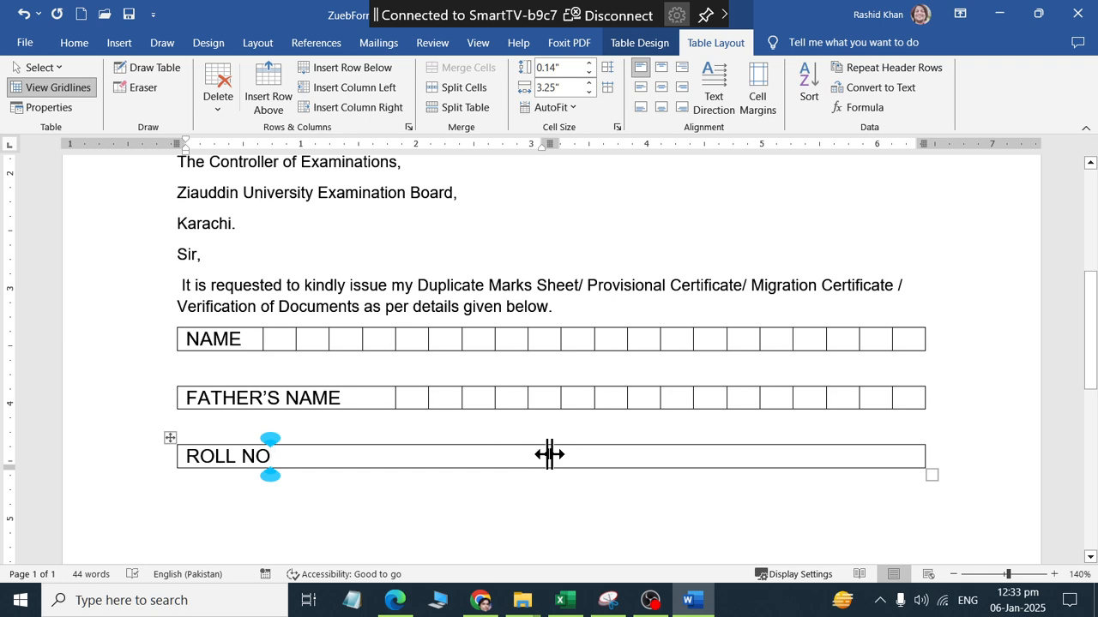
drag(549, 455, 277, 456)
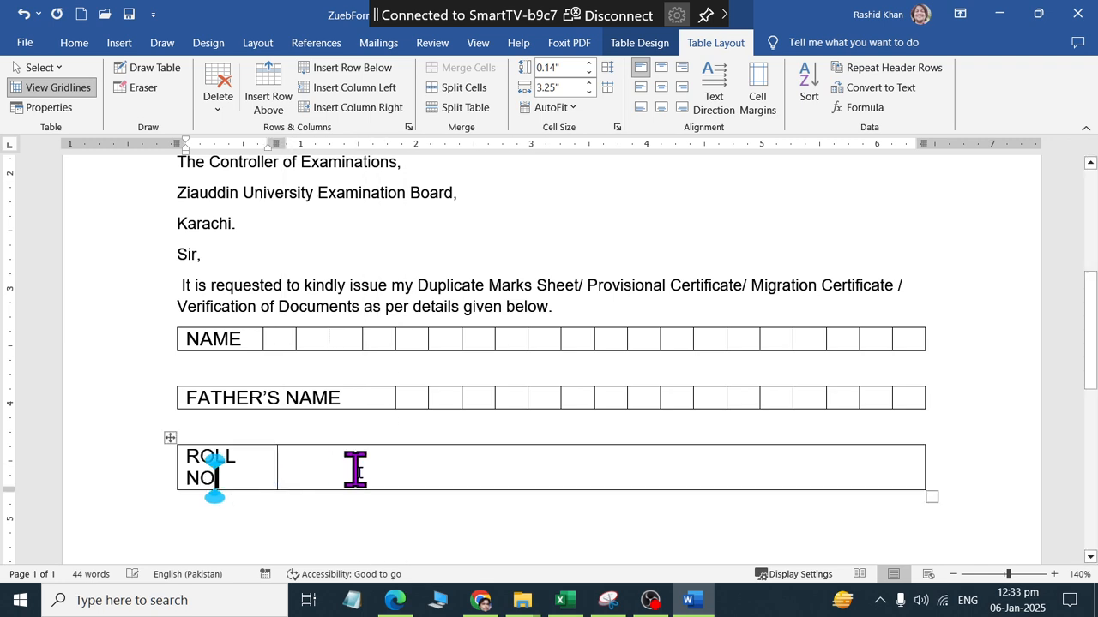
key(alt+Tab)
key(alt+Tab)
key(ctrl+z)
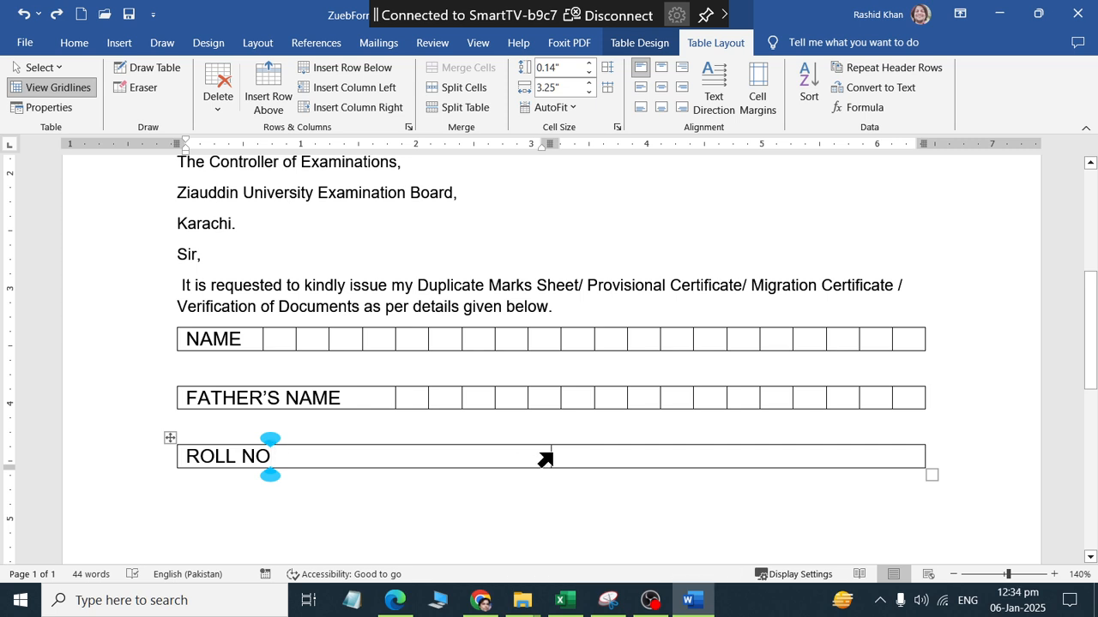
Narrow the ROLL NO label cell to about 0.93" so the label fits on one line, and check the box count in the PDF
drag(548, 453, 282, 491)
key(alt+Tab)
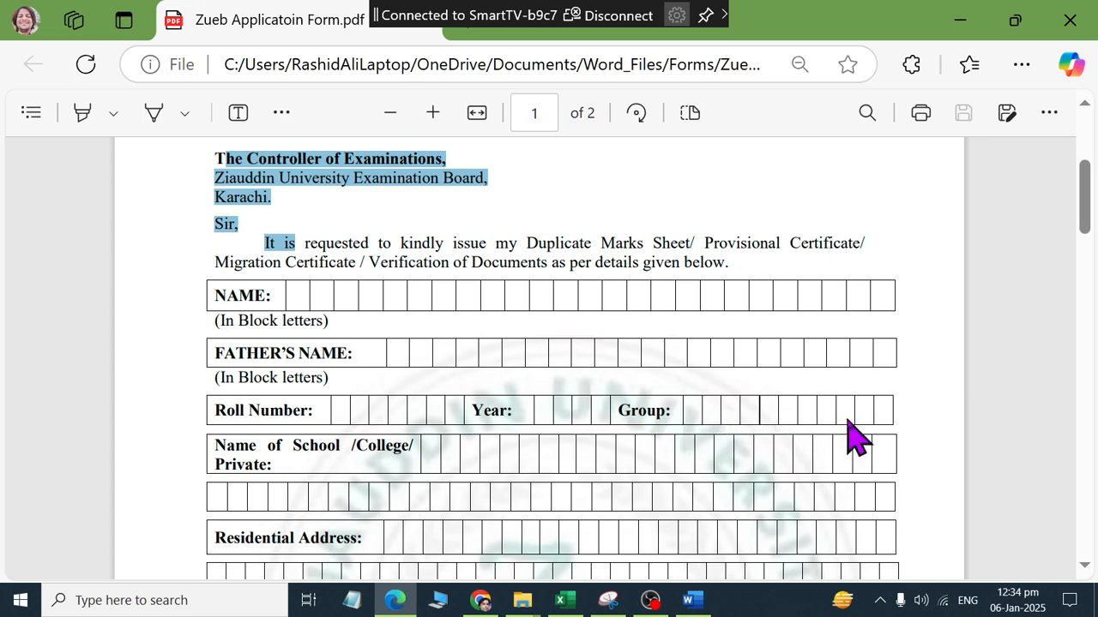
key(alt+Tab)
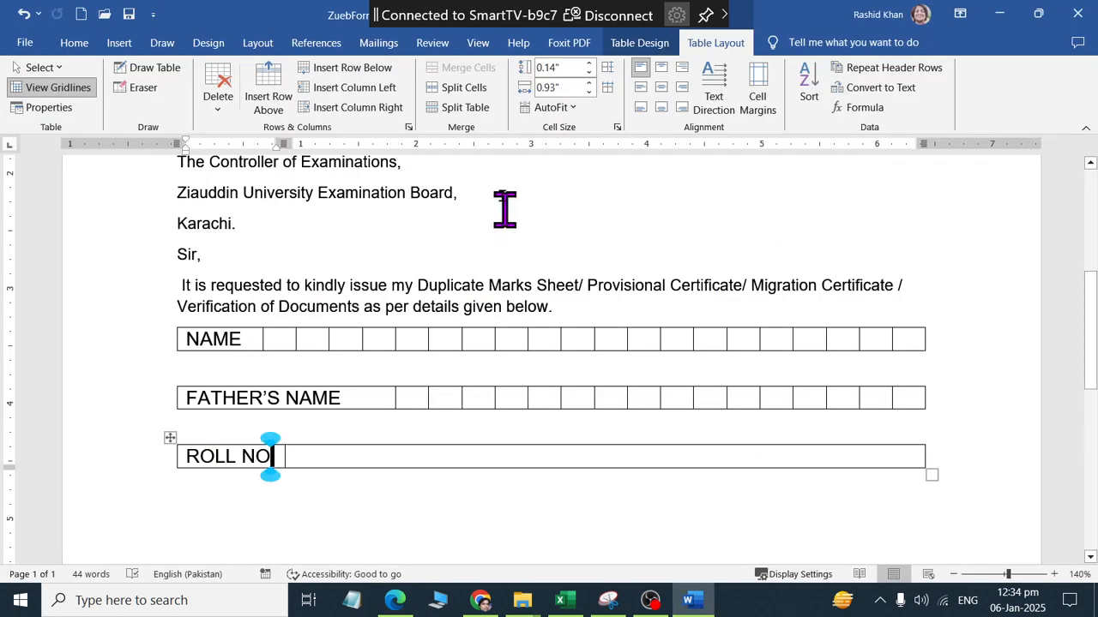
click(470, 91)
text(25)
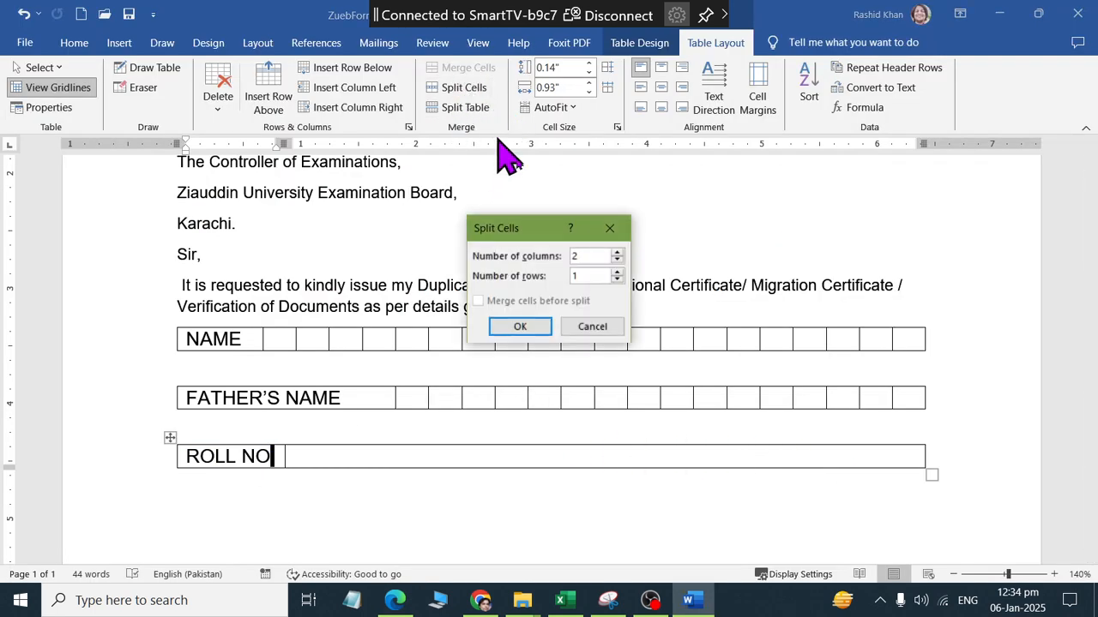
click(520, 326)
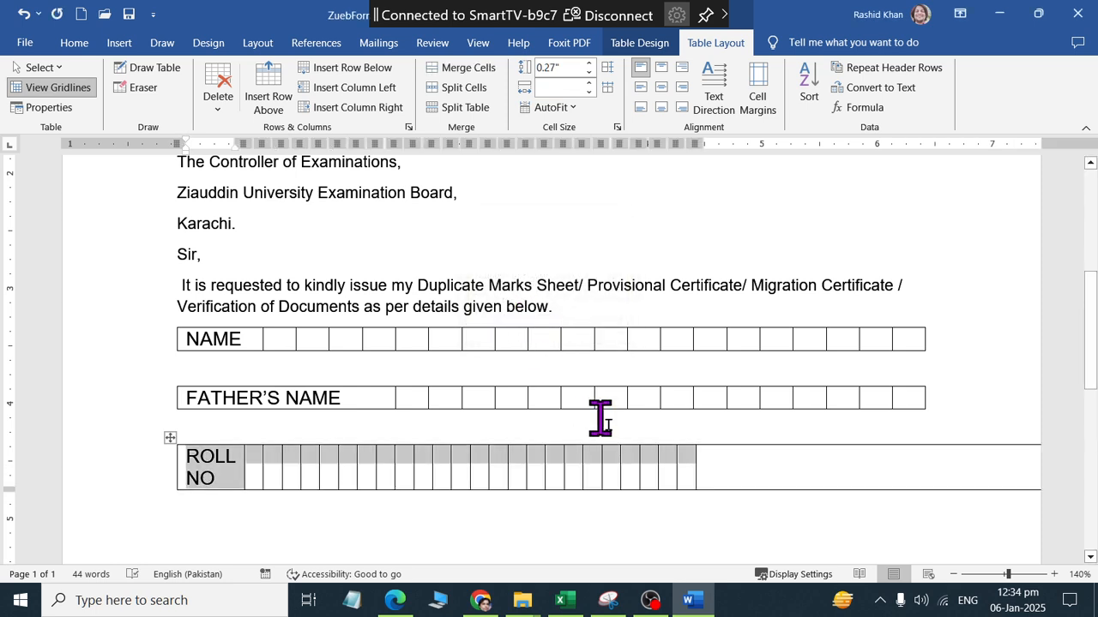
key(ctrl+z)
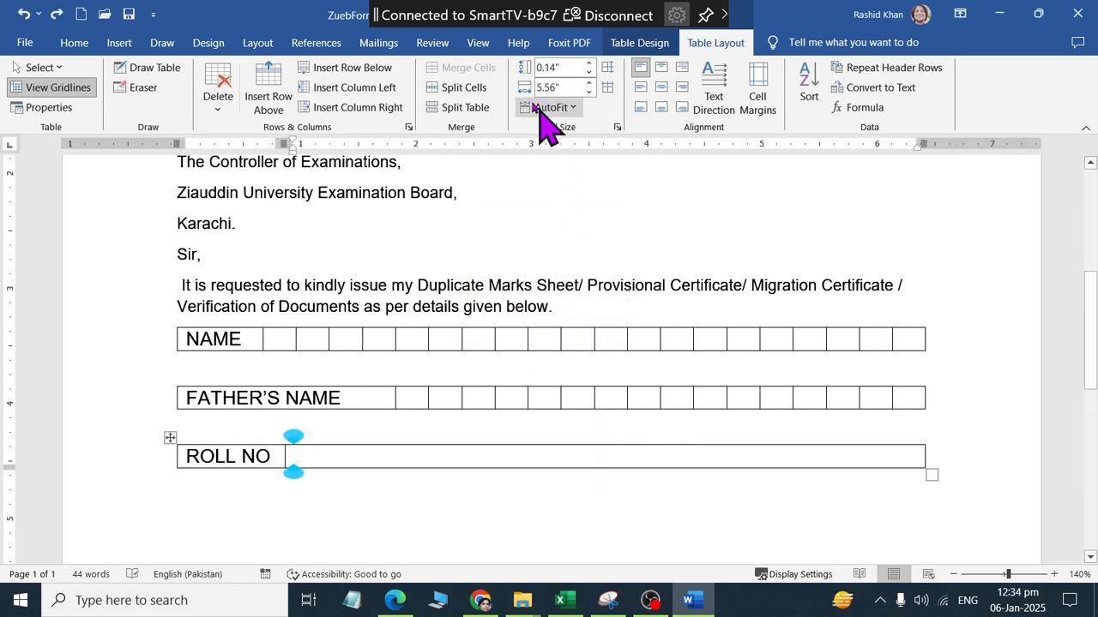
Split the empty cell beside the ROLL NO label into 25 columns and 1 row, and deselect the table
click(467, 87)
text(5)
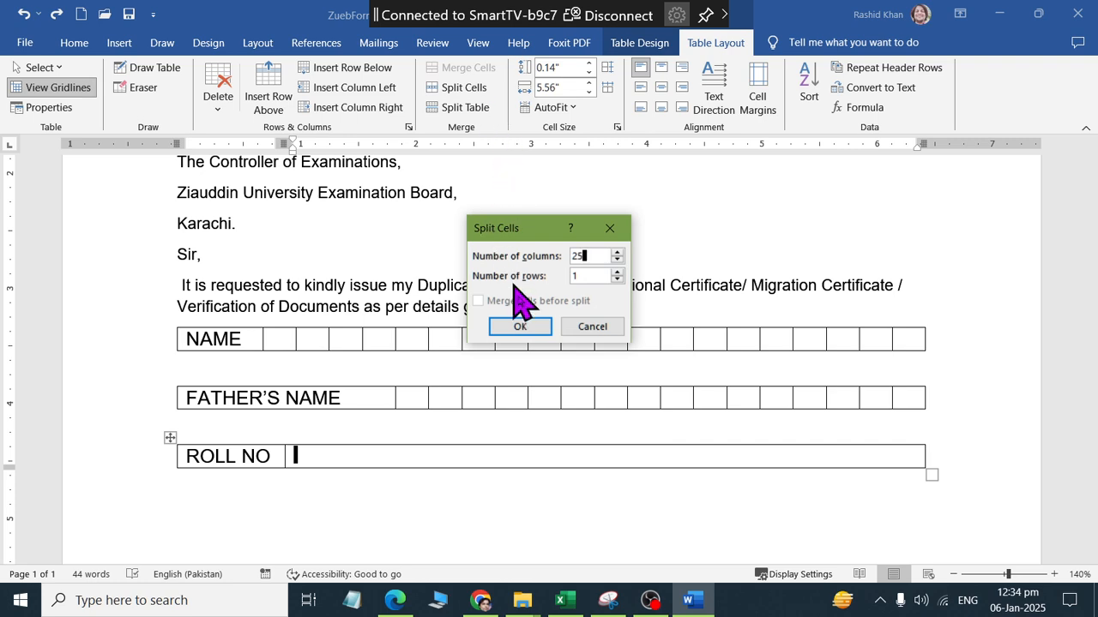
click(521, 327)
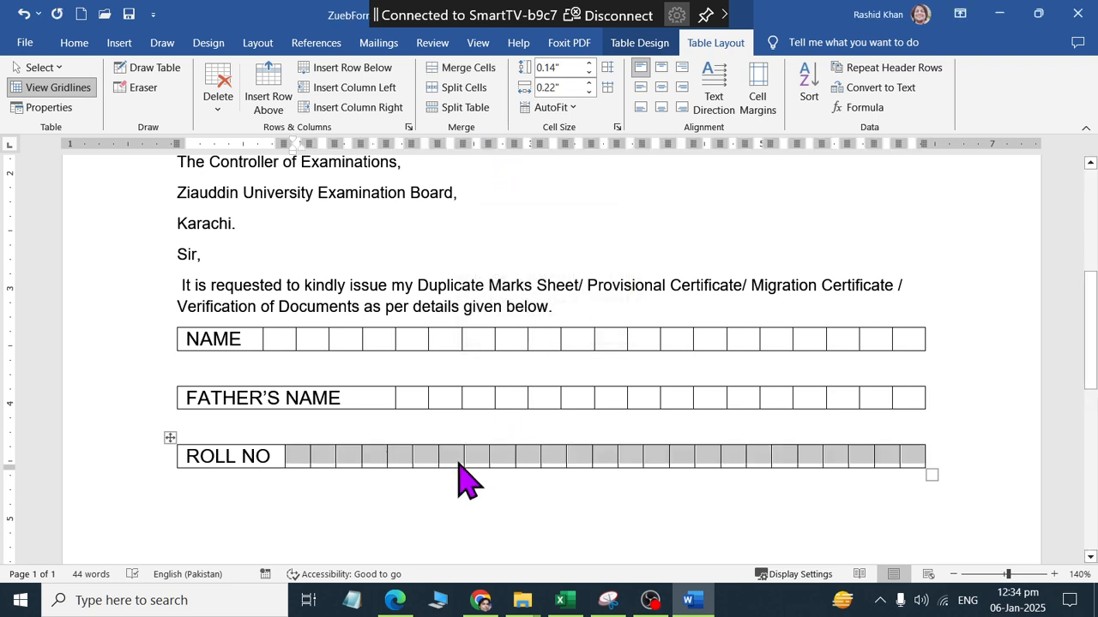
click(551, 513)
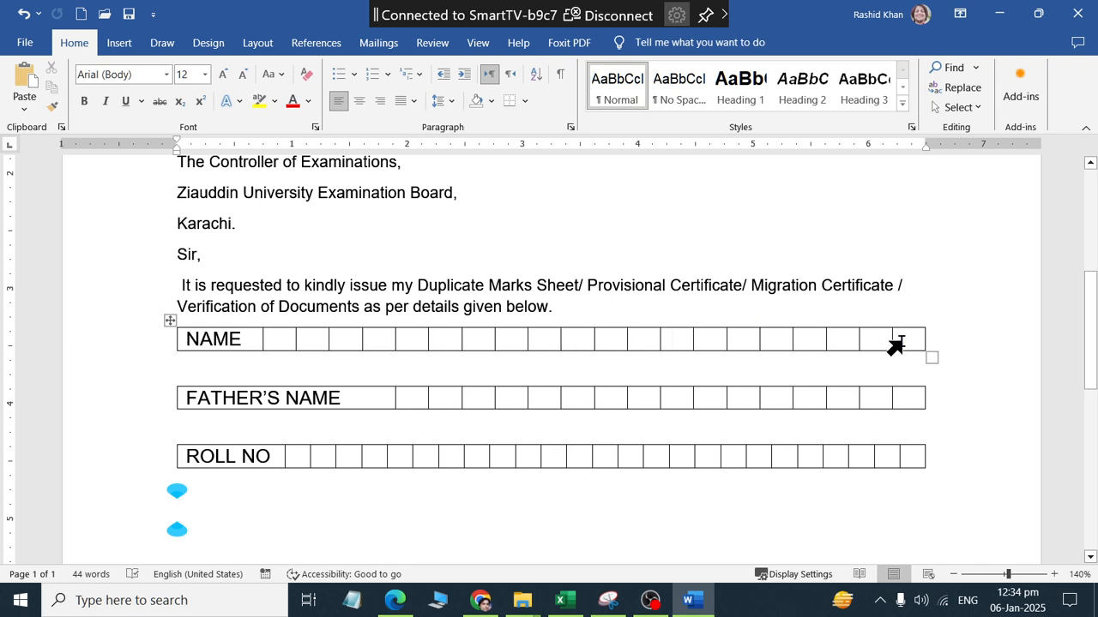
Merge the eighth to tenth boxes of the ROLL NO row and enter YEARS in the merged cell
click(296, 454)
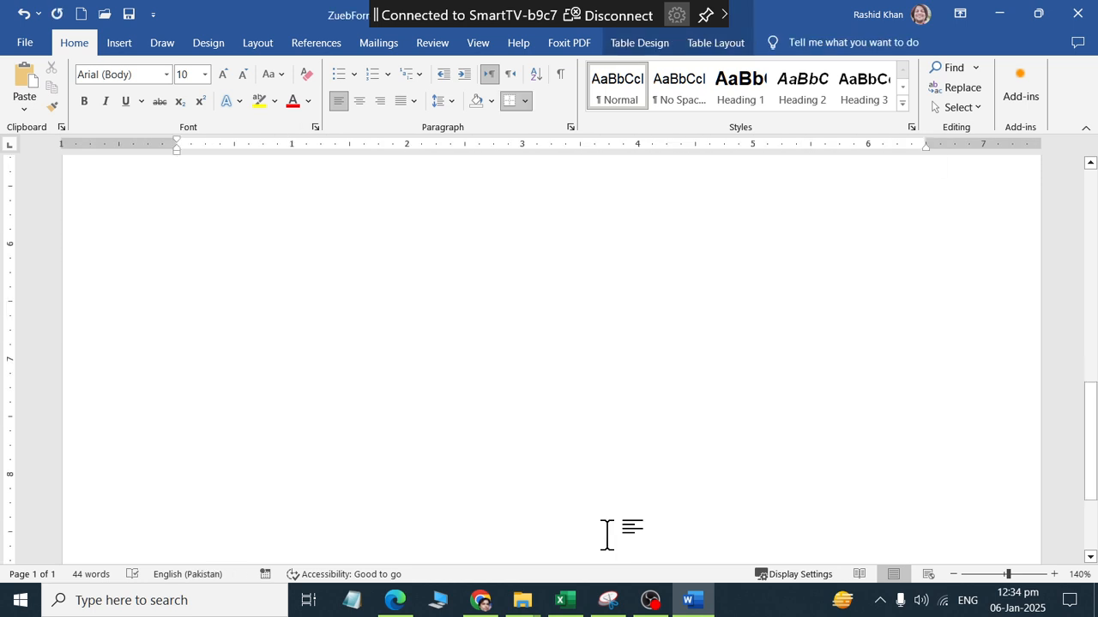
key(Right)
key(Right)
key(Right)
key(Right)
key(Right)
key(Right)
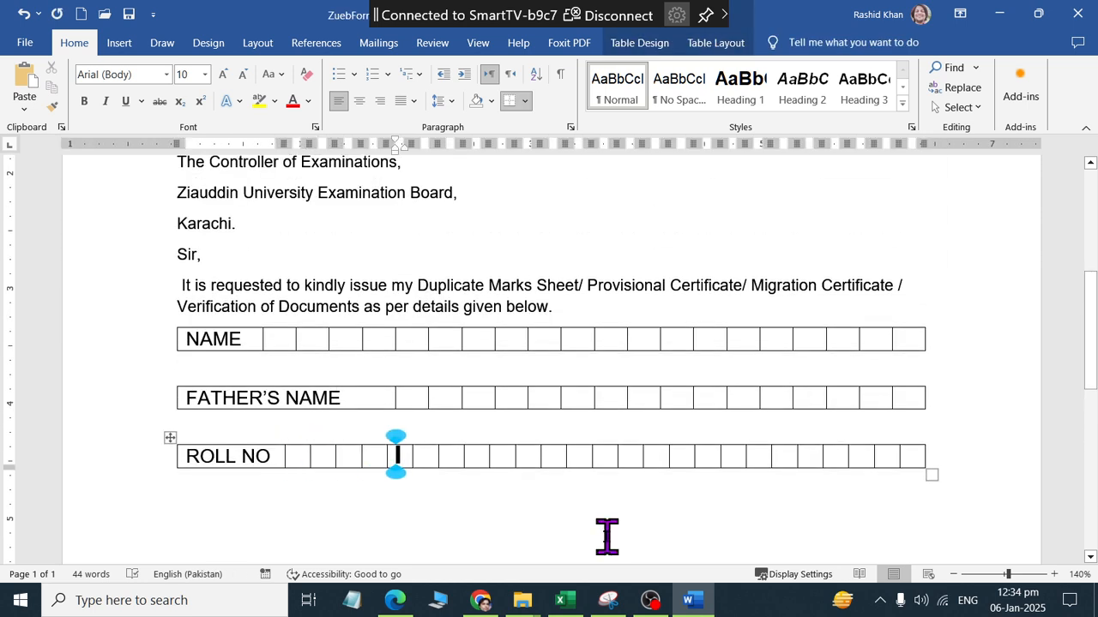
key(Right)
key(shift+Right)
key(shift+Right)
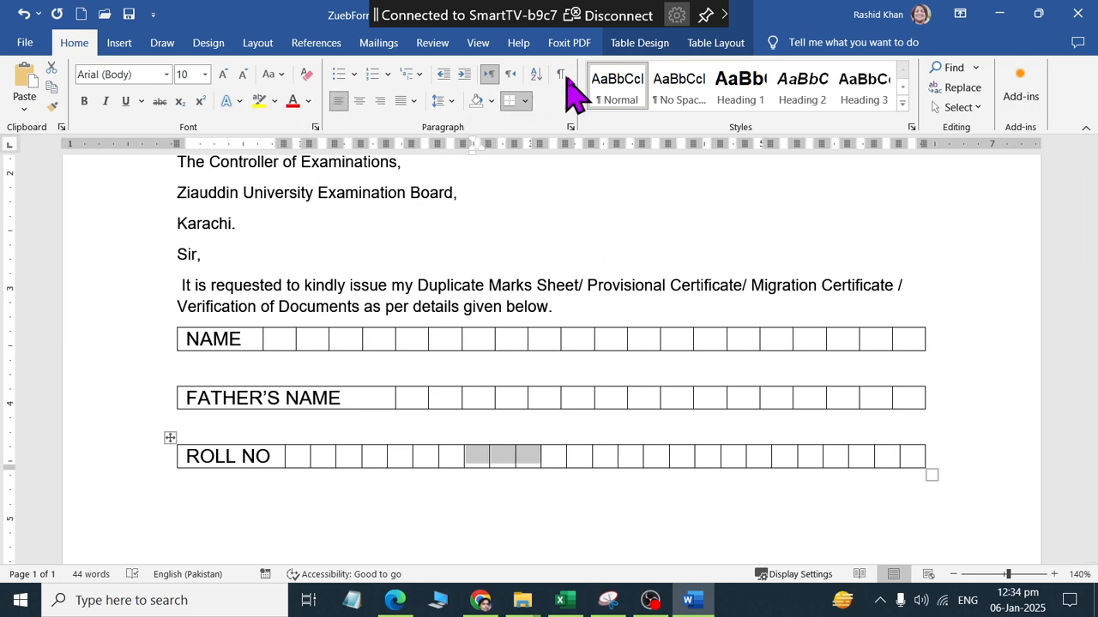
click(712, 38)
click(467, 69)
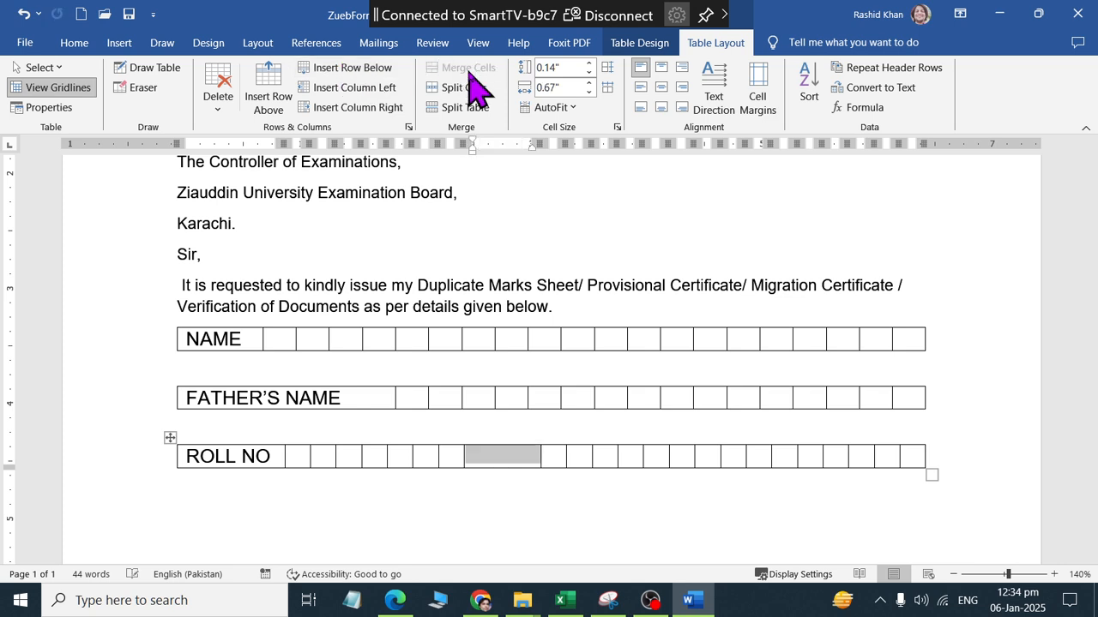
text(YEARS)
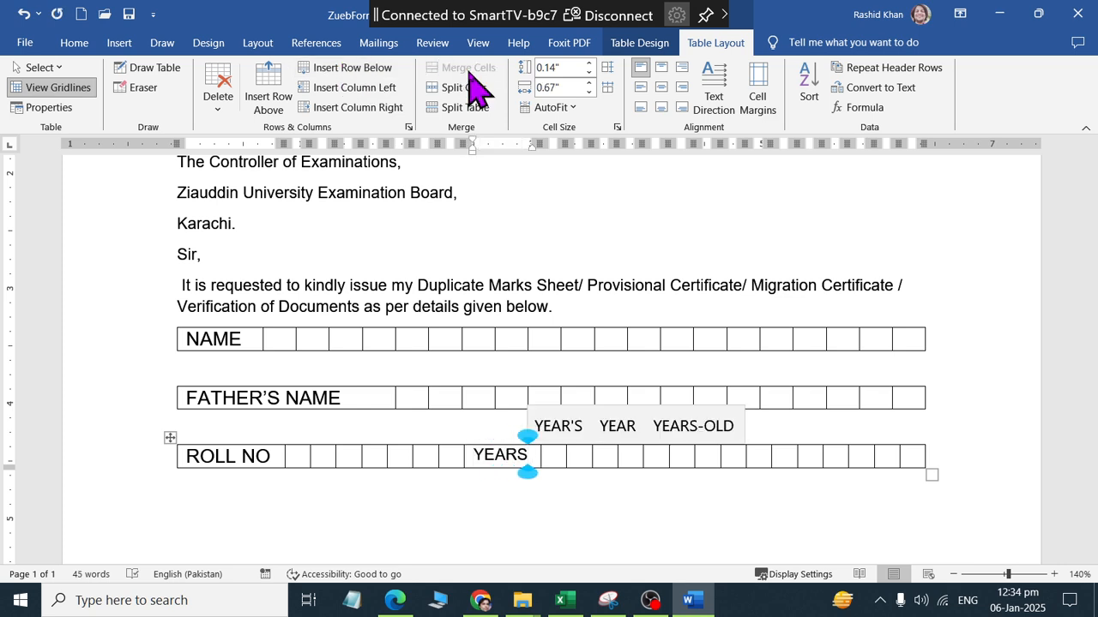
Leave four empty boxes after YEARS, merge the following three and enter "GROUP:" in the merged cell, checking the wording in the PDF
key(Right)
key(Right)
key(Right)
key(Right)
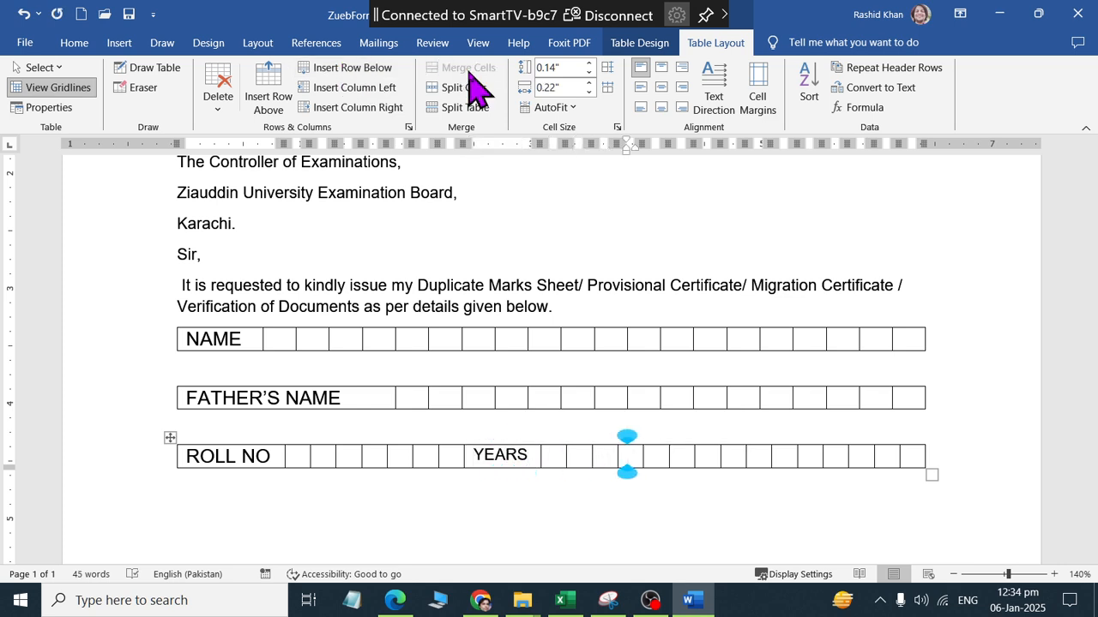
key(Right)
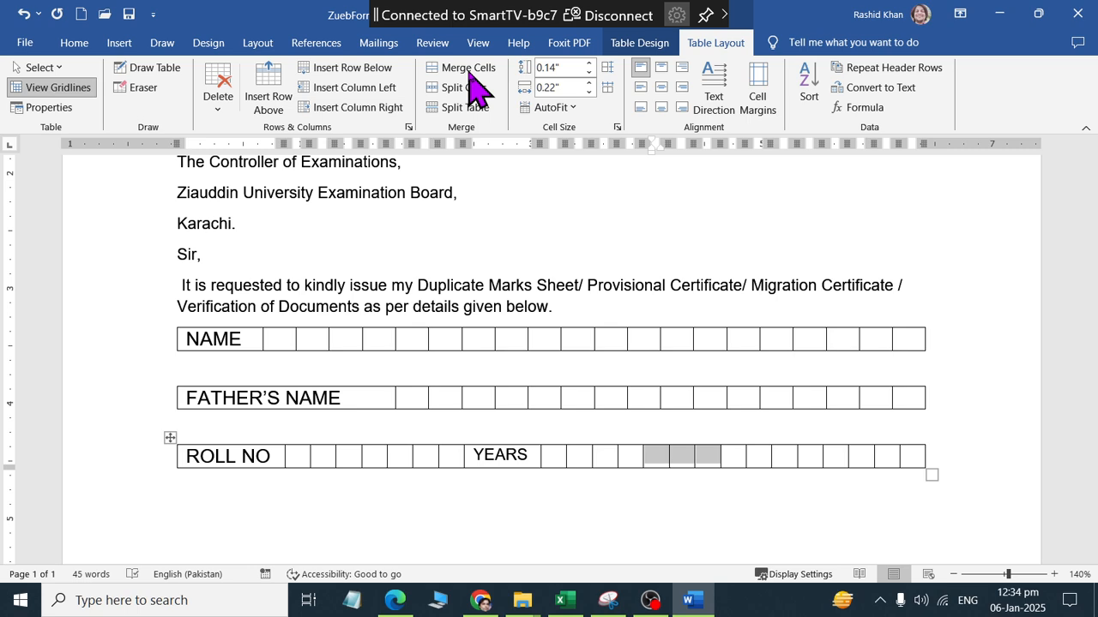
text(GROUPS)
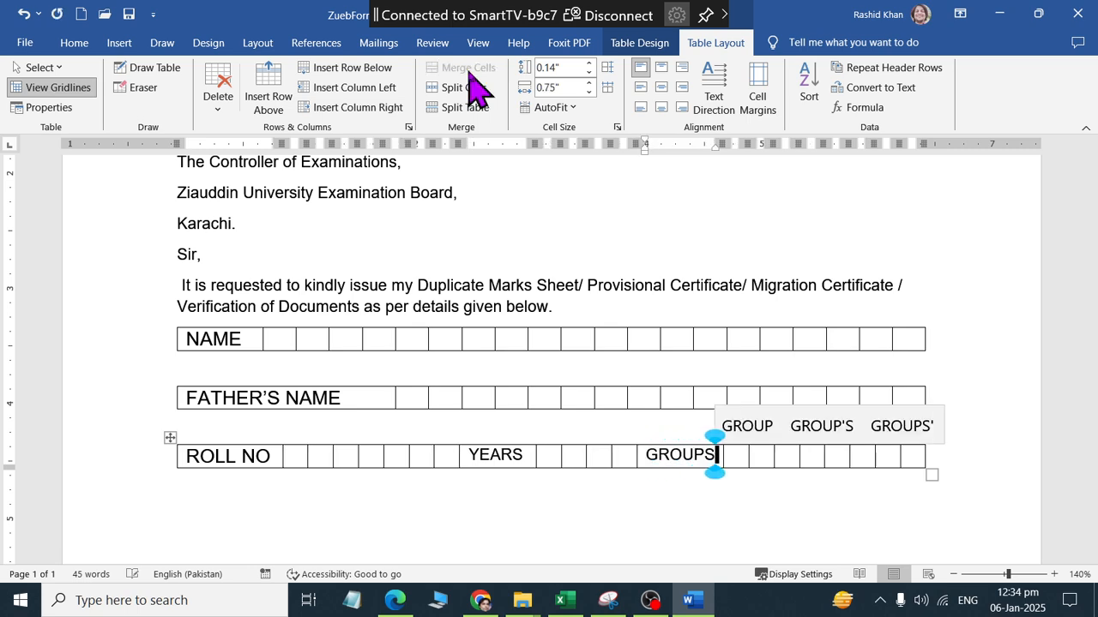
key(alt+Tab)
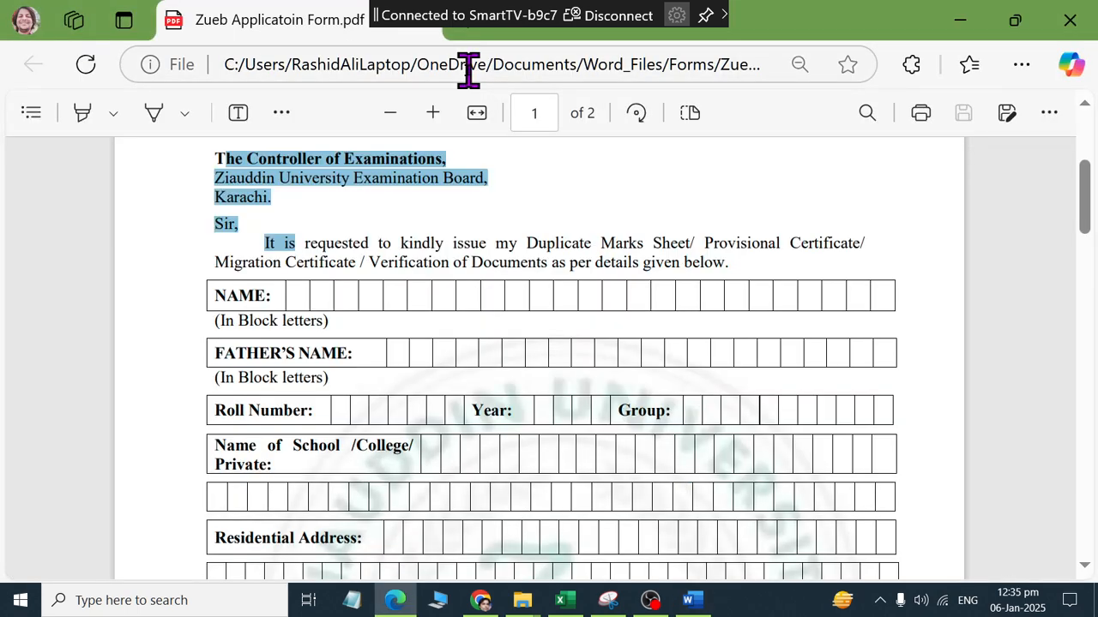
key(alt+Tab)
text(:)
Step through the empty boxes after the GROUP: label to count them
key(Right)
key(Right)
key(Right)
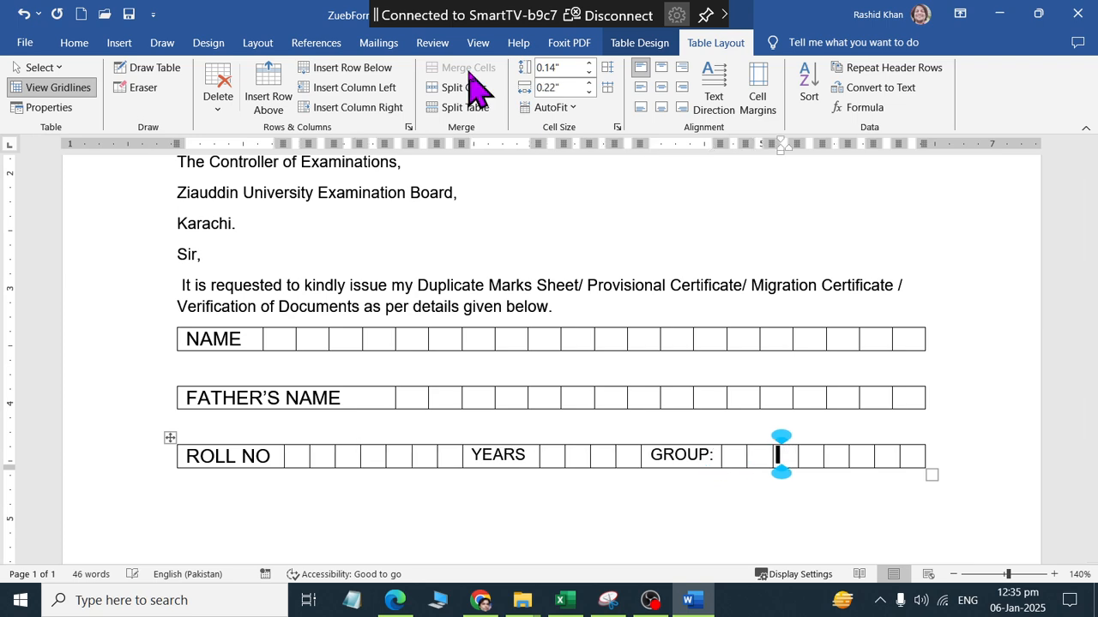
key(Right)
key(Right)
key(Right)
key(Right)
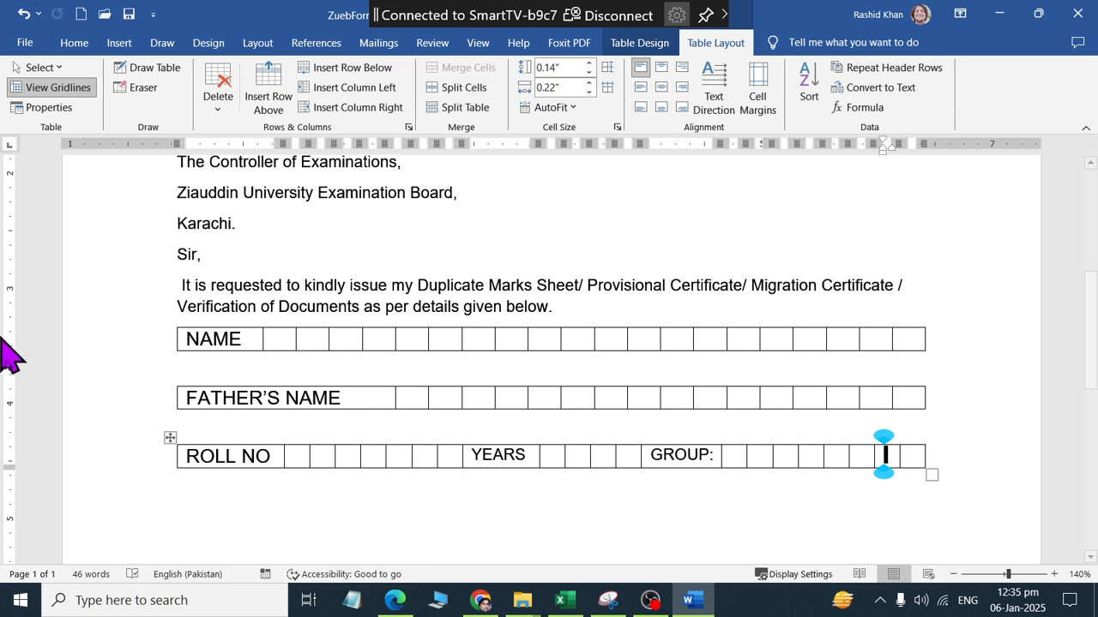
Copy the whole ROLL NO table, check the following rows in the PDF, and paste the duplicate directly below the original
click(172, 436)
click(395, 601)
scroll(407, 534, down, 3)
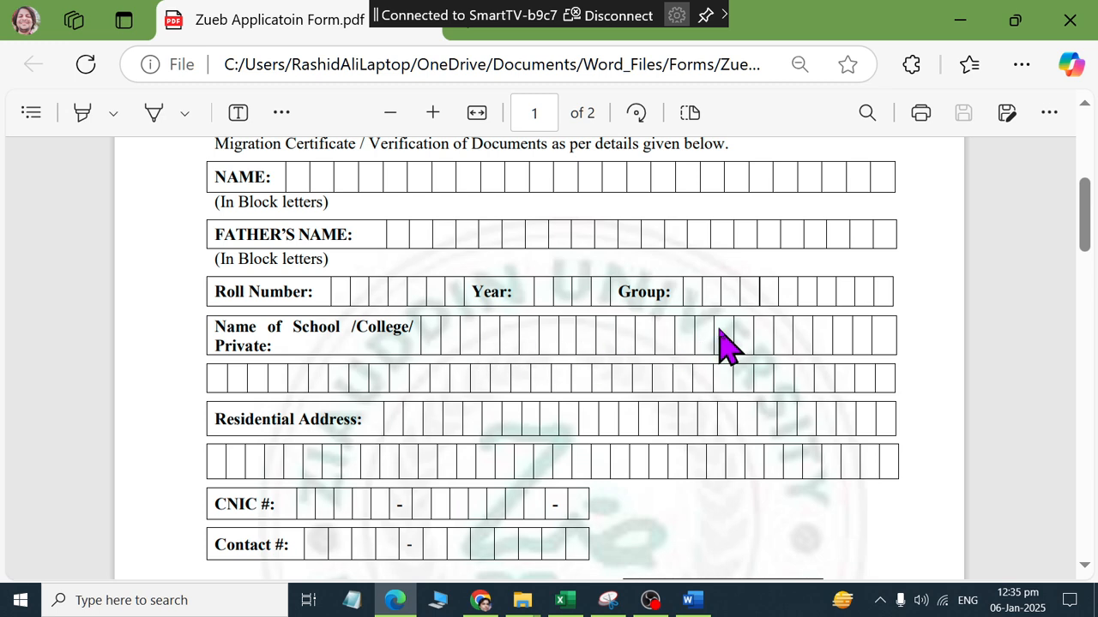
key(alt+Tab)
click(177, 478)
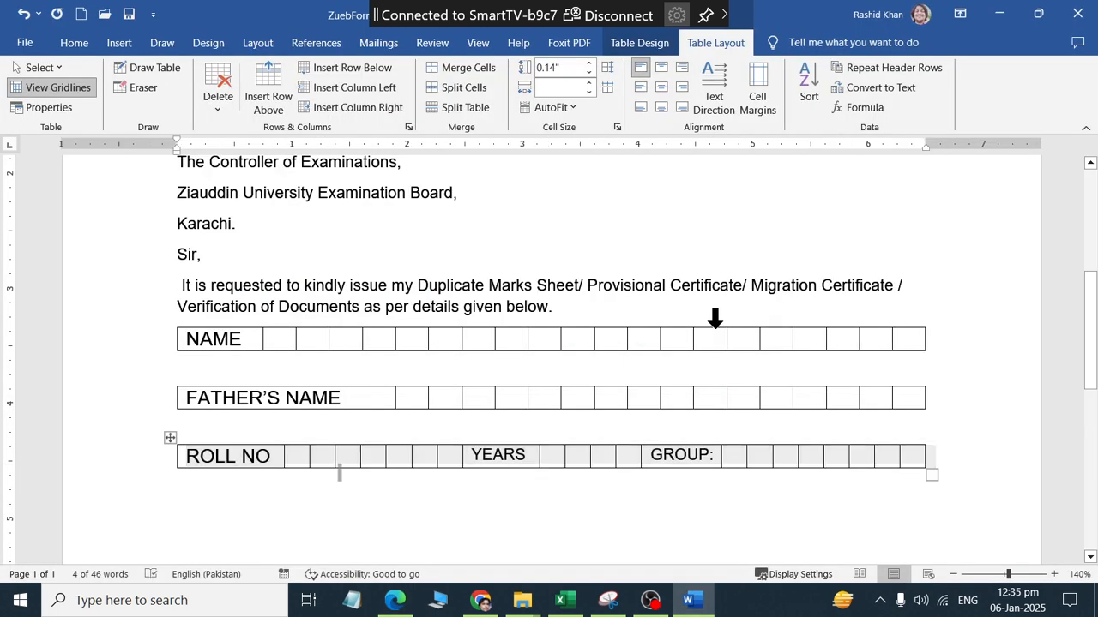
key(ctrl+v)
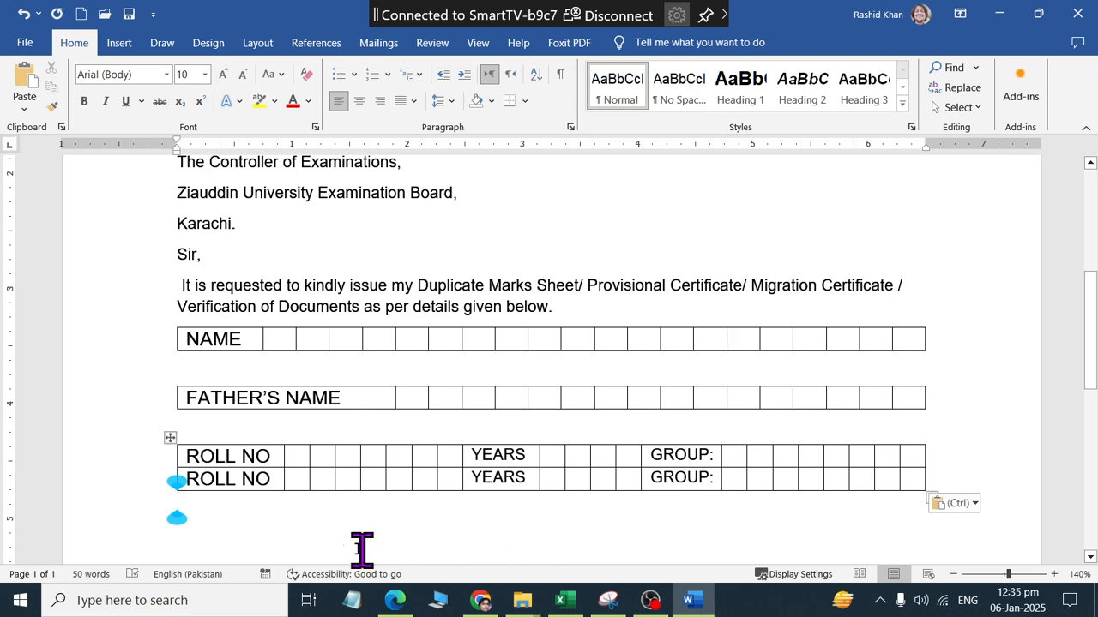
Split the table above the duplicated ROLL NO row so the two rows become separate tables with a gap between them
click(319, 467)
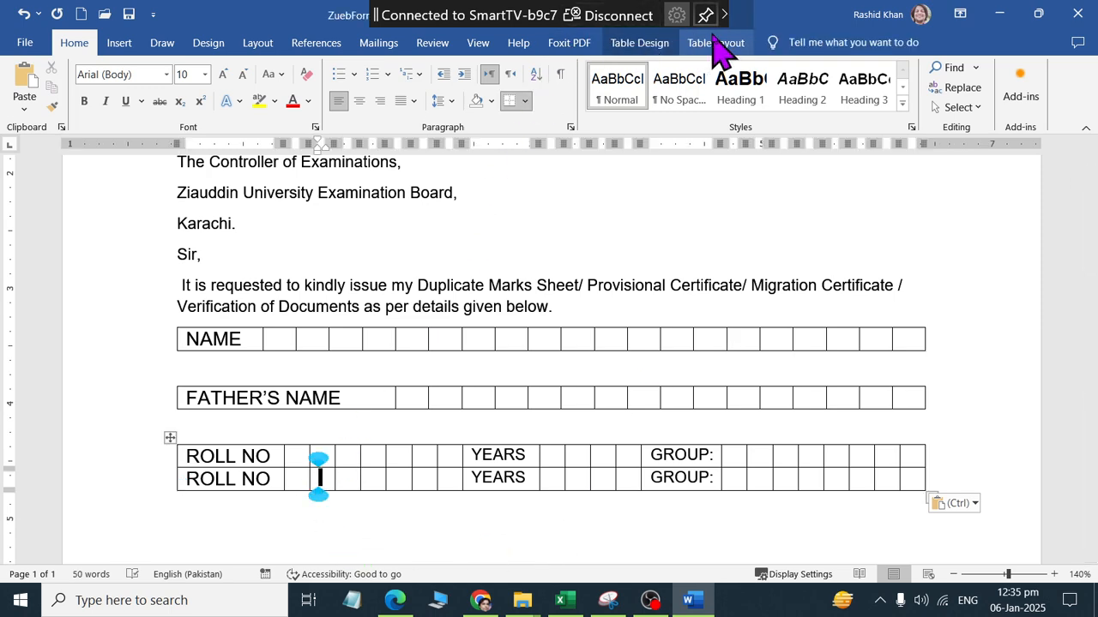
click(716, 42)
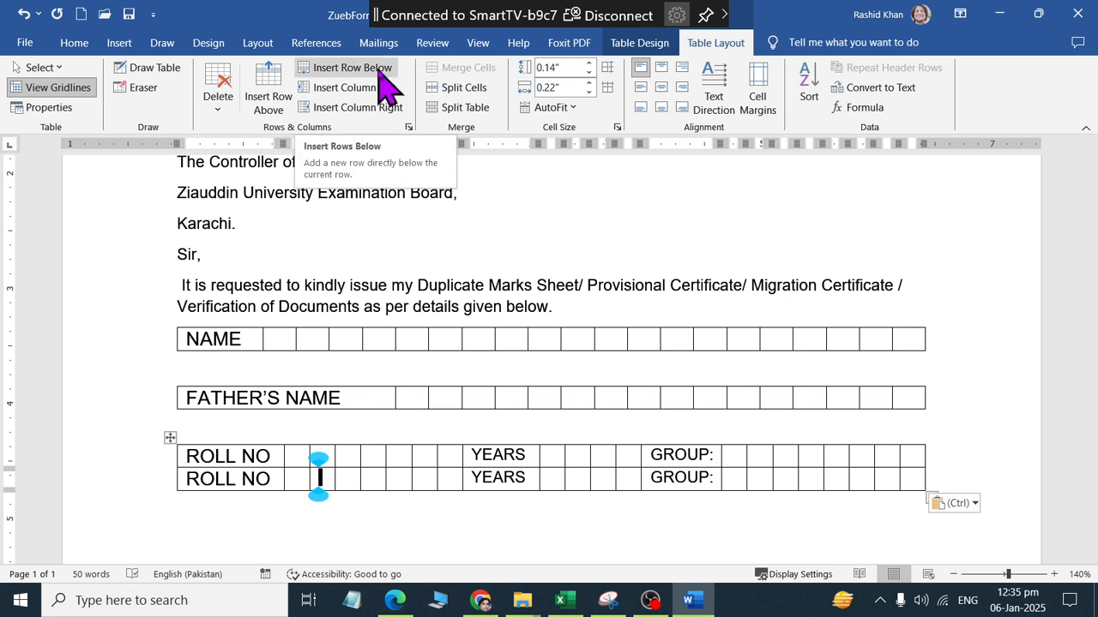
click(380, 70)
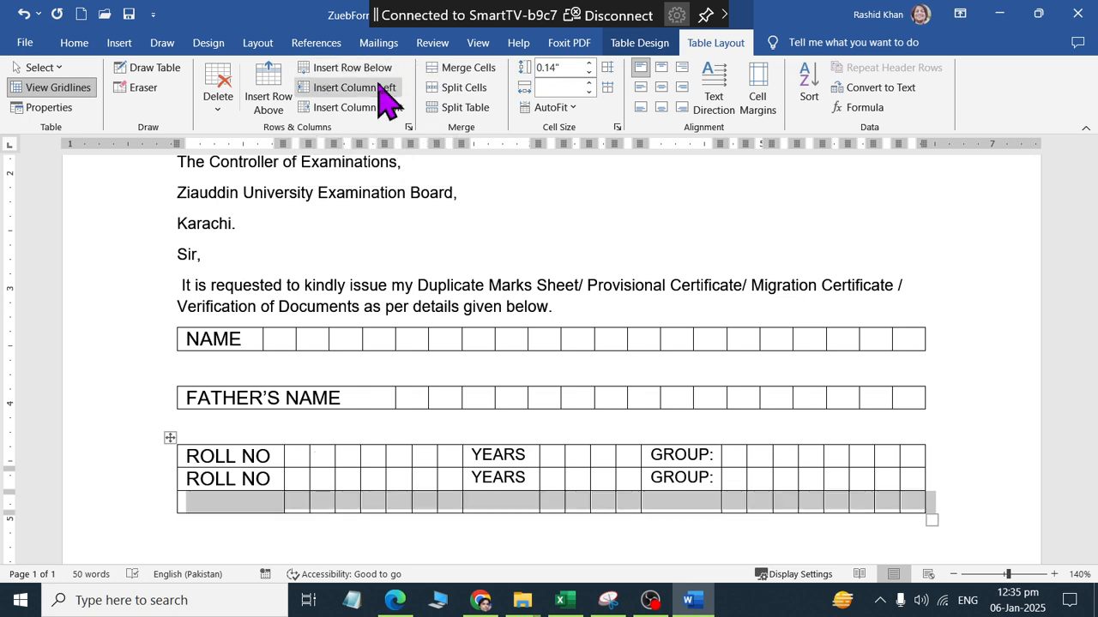
key(ctrl+z)
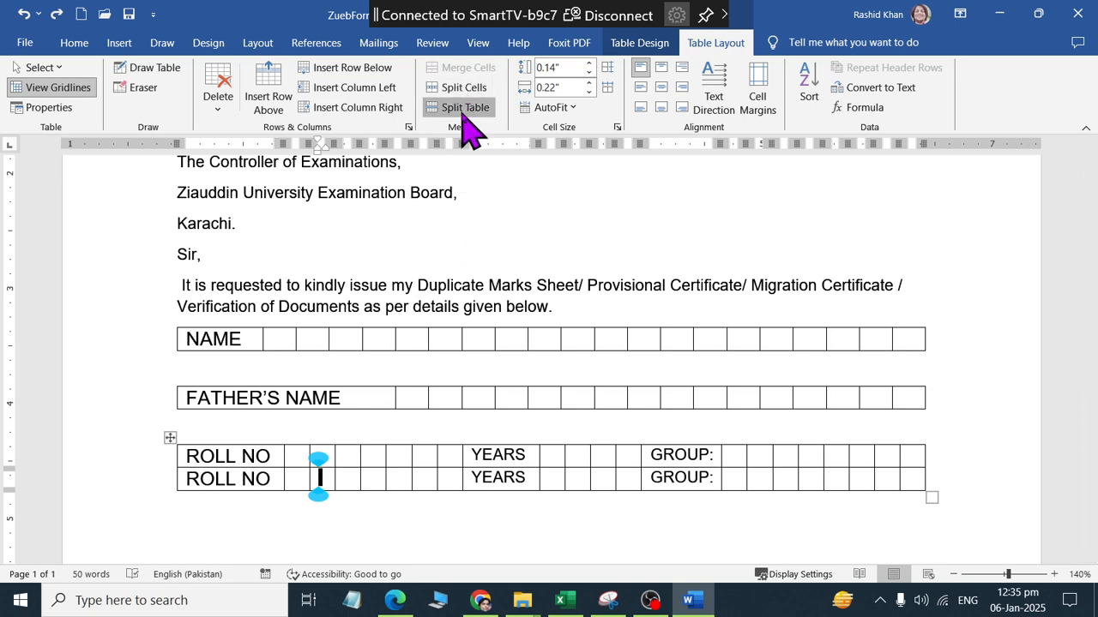
key(alt+Tab)
key(alt+Tab)
key(ctrl+shift+Return)
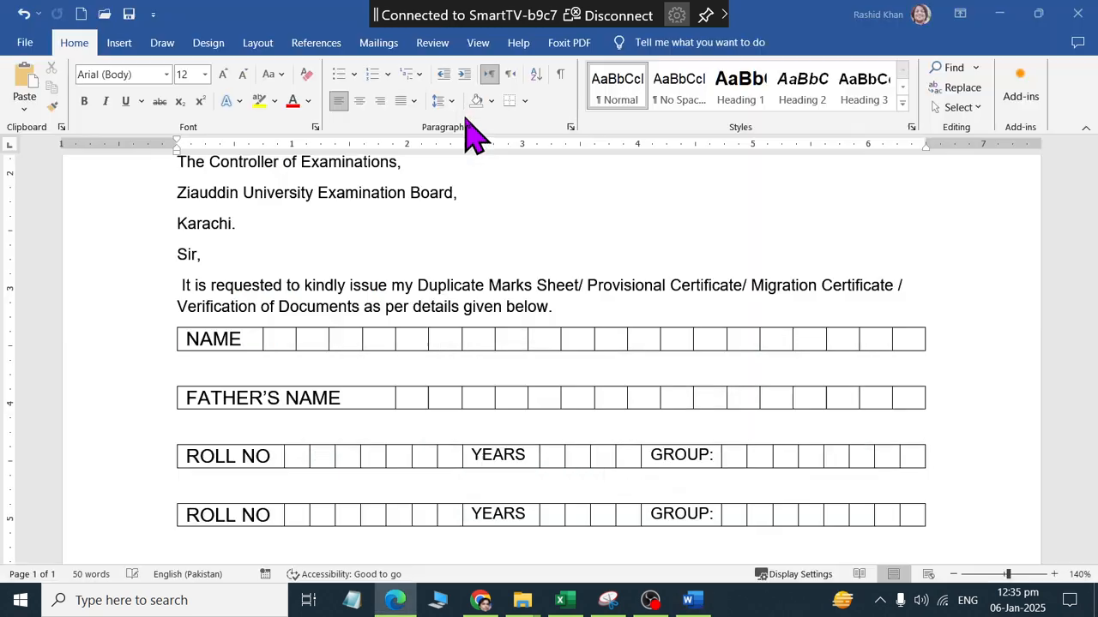
scroll(338, 435, down, 2)
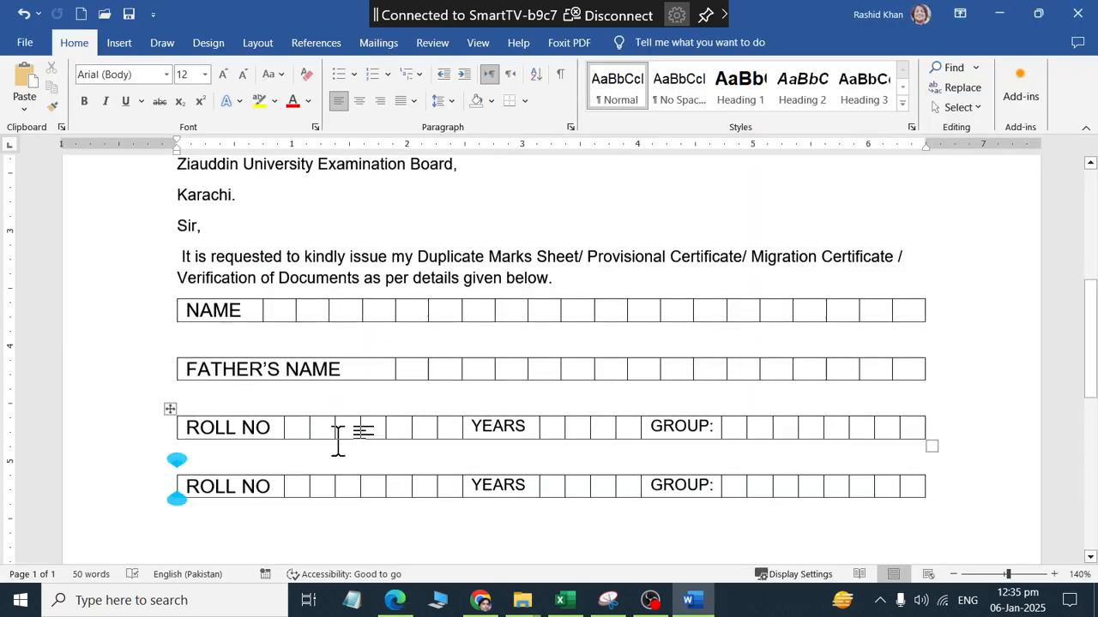
Compare with the PDF, remove the YEARS cell from the duplicated row and clear its GROUP: text
key(alt+Tab)
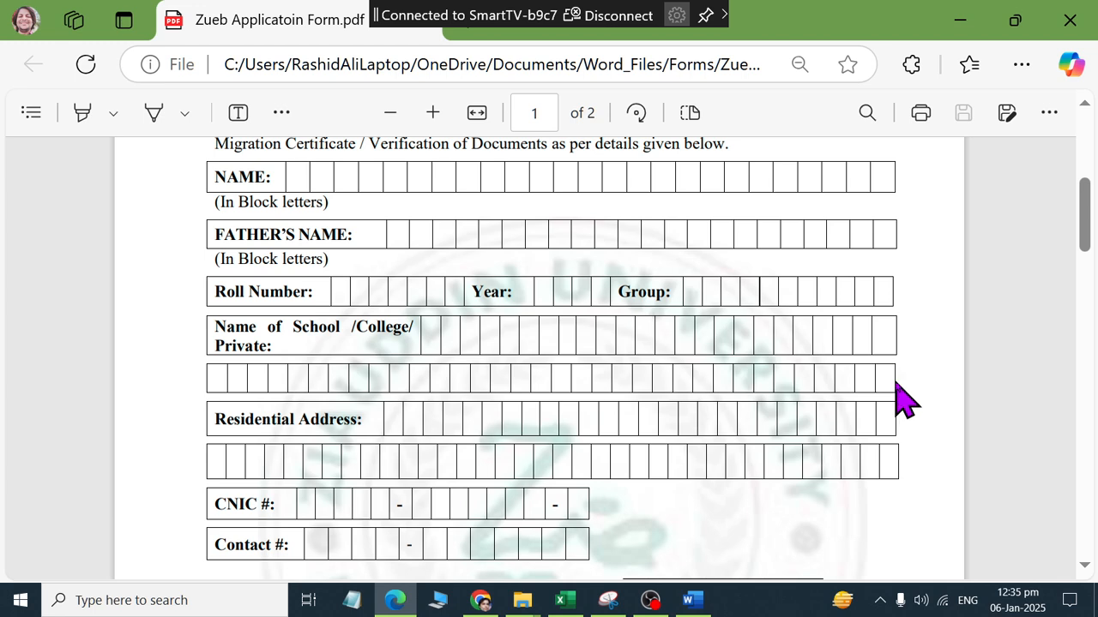
key(alt+Tab)
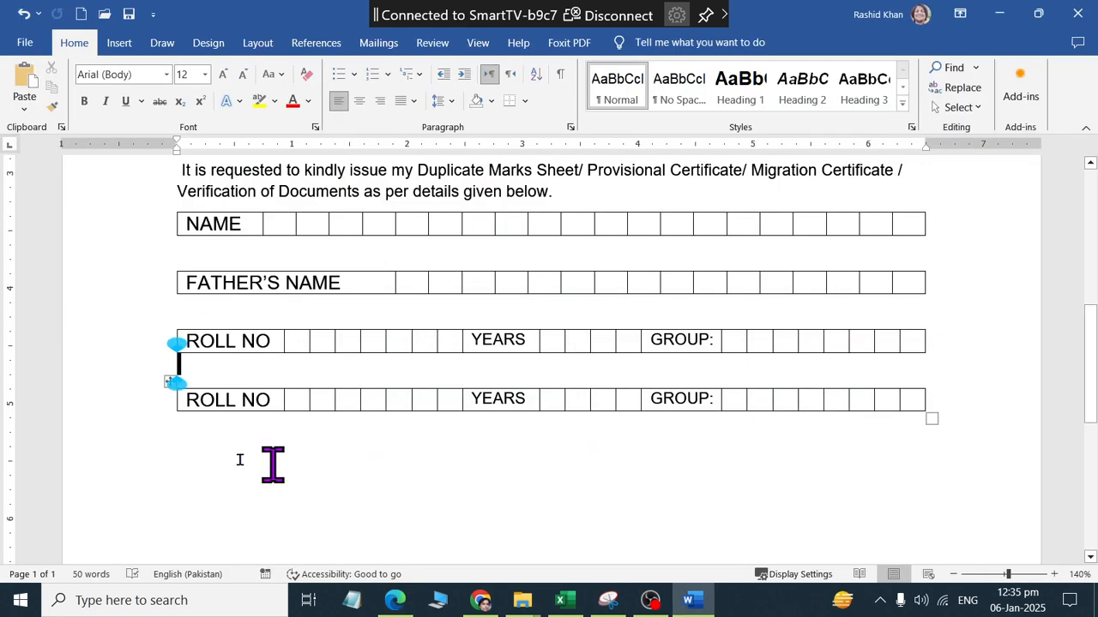
click(213, 399)
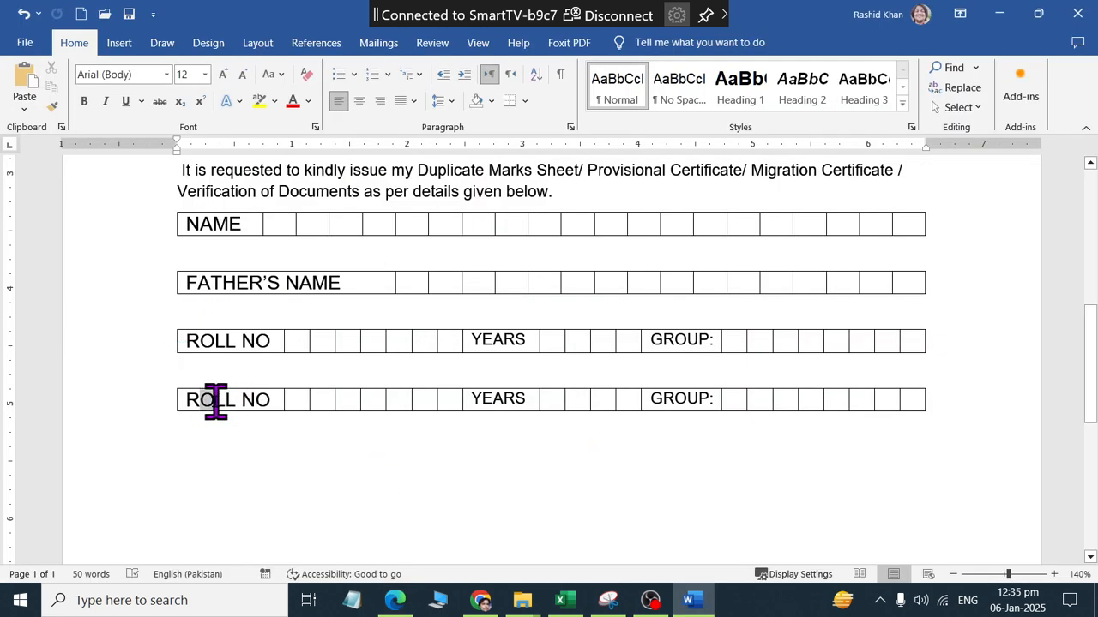
click(495, 396)
double_click(530, 397)
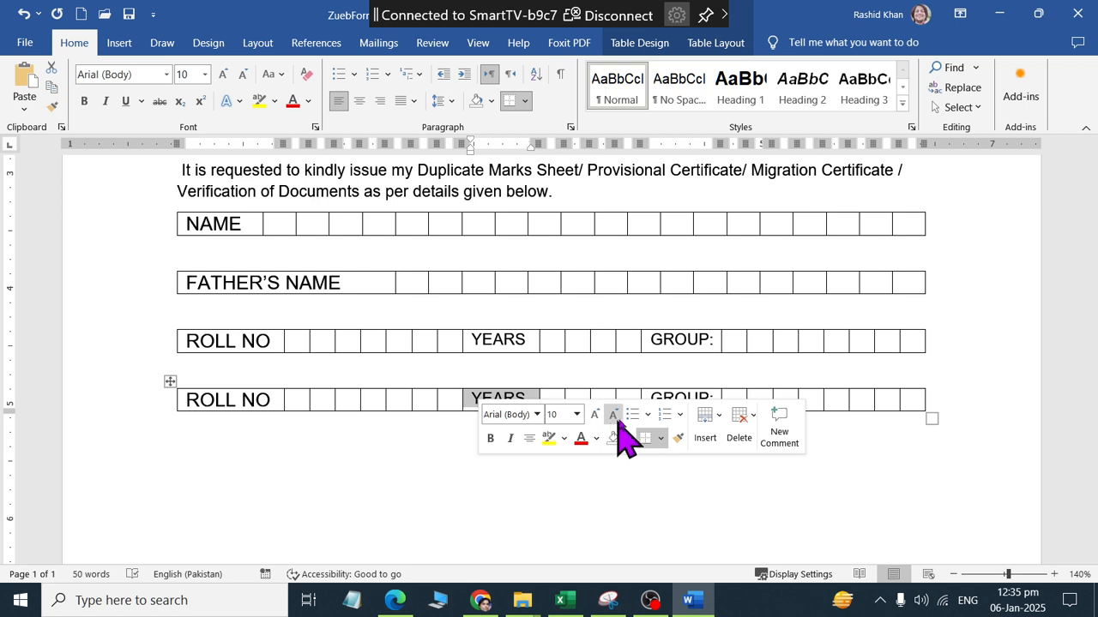
key(BackSpace)
drag(635, 396, 582, 395)
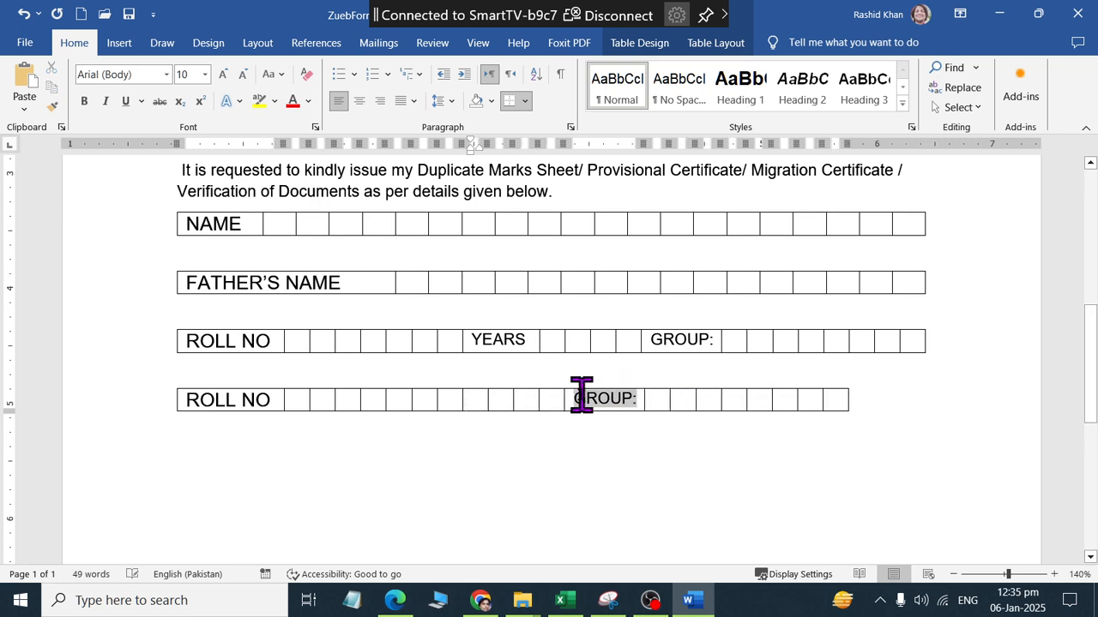
key(BackSpace)
Insert four more columns at the end of the duplicated ROLL NO row
click(832, 400)
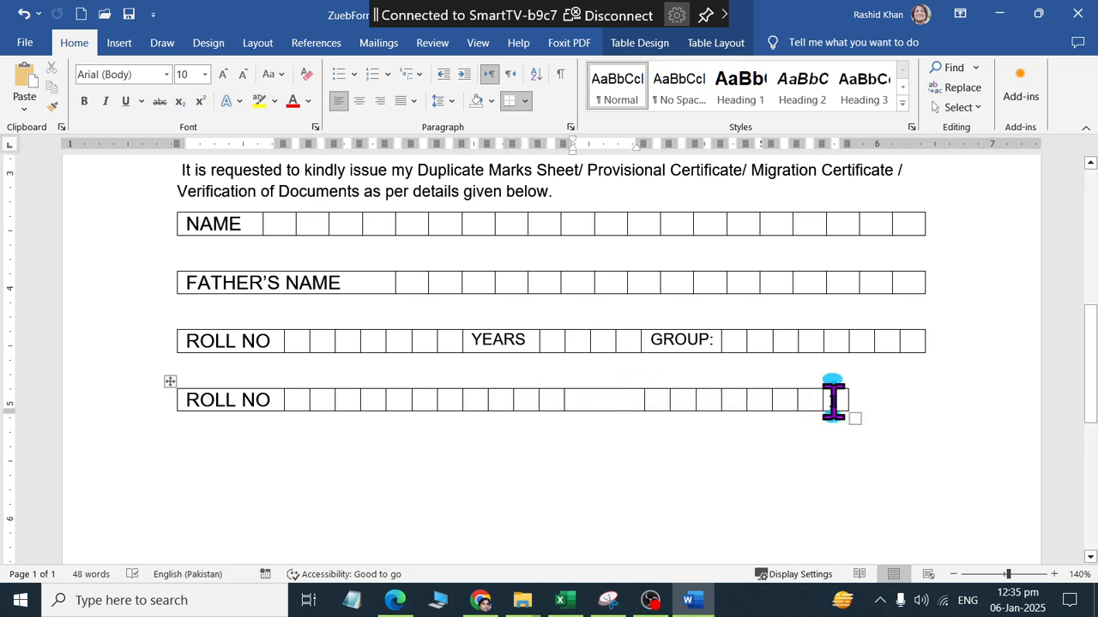
click(716, 42)
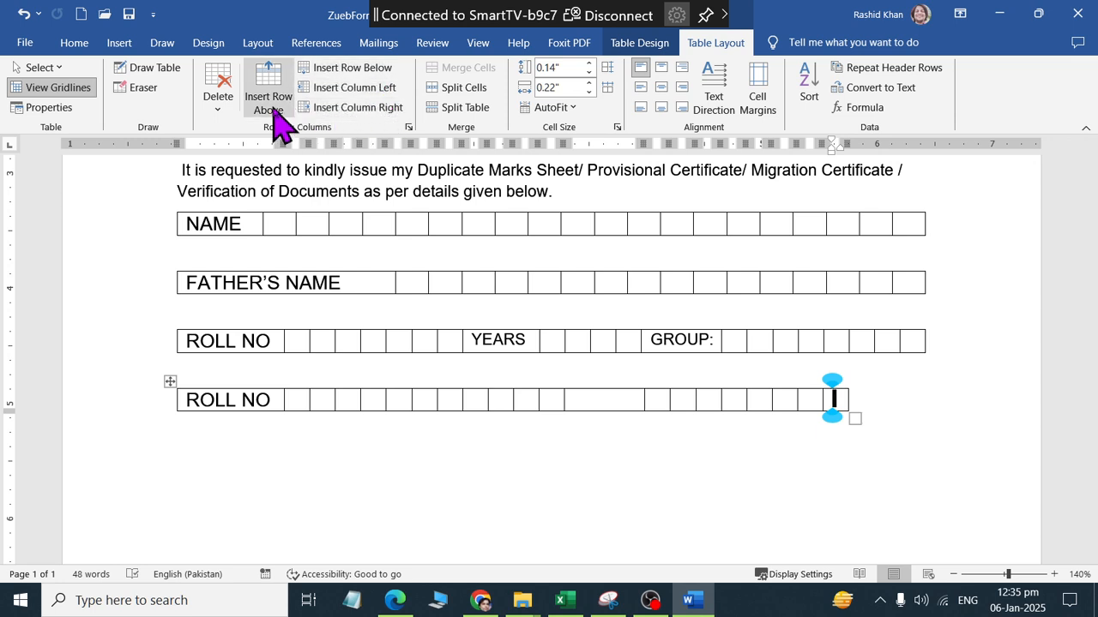
click(337, 115)
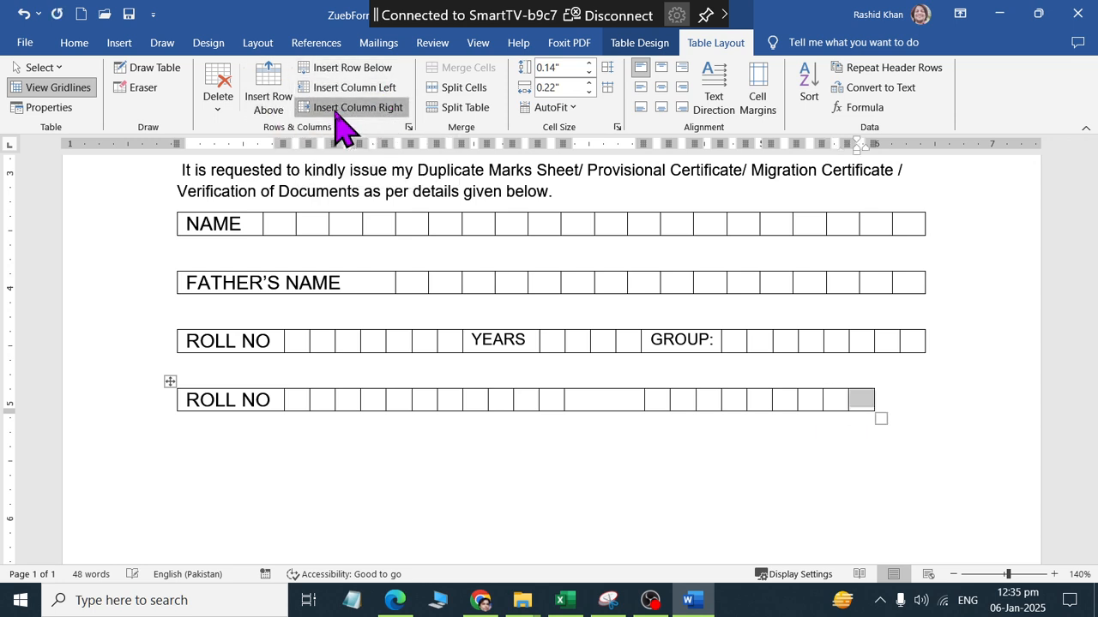
click(336, 115)
click(336, 114)
click(336, 115)
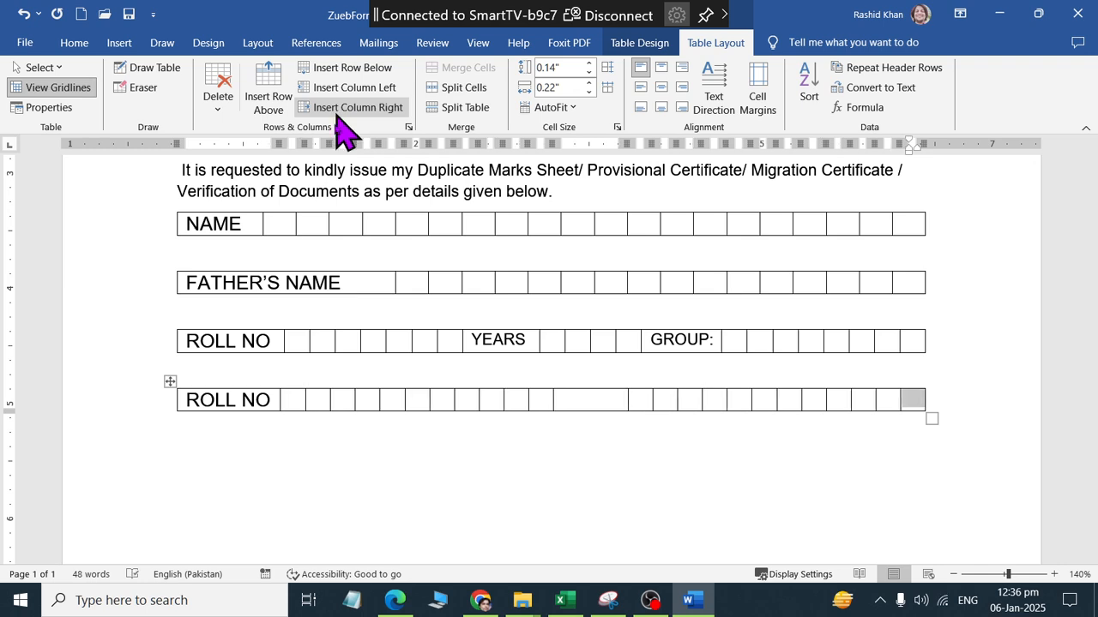
click(573, 399)
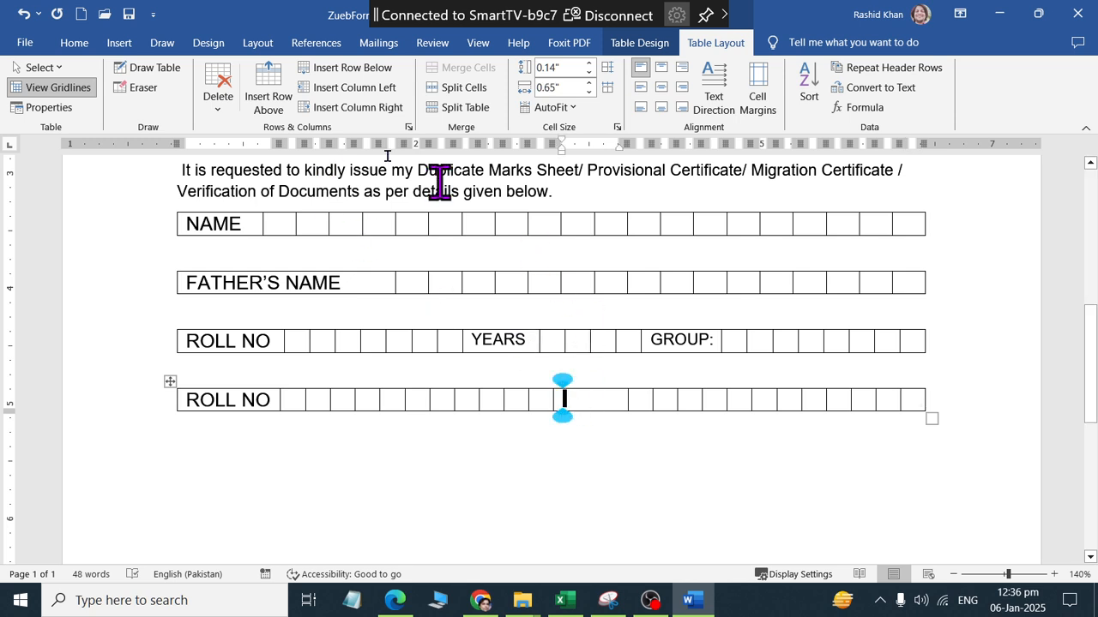
click(336, 115)
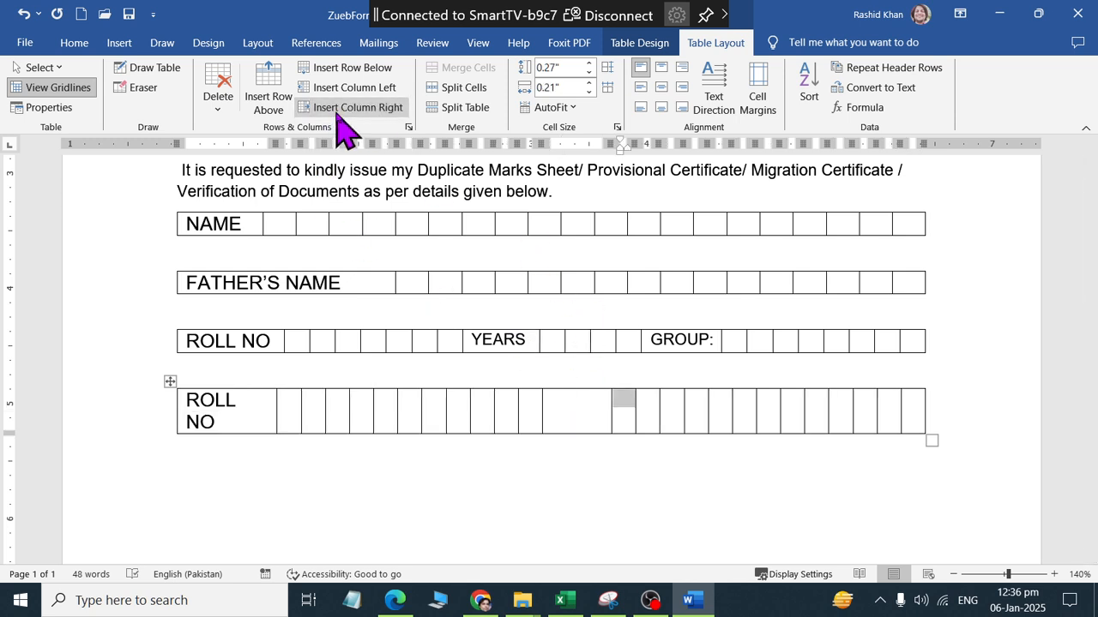
key(ctrl+z)
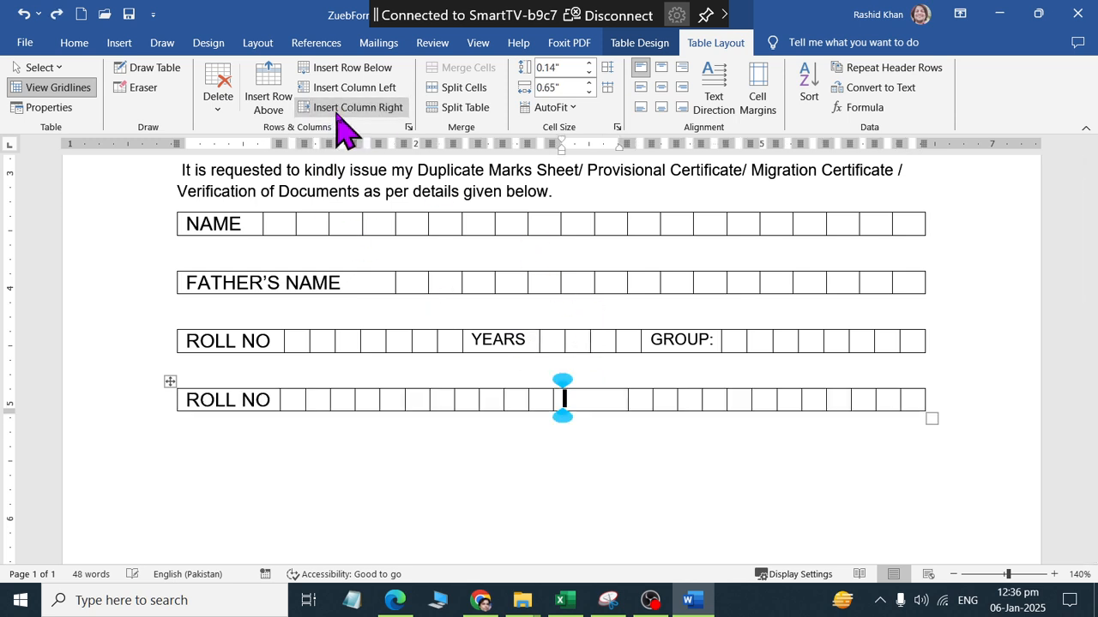
click(457, 86)
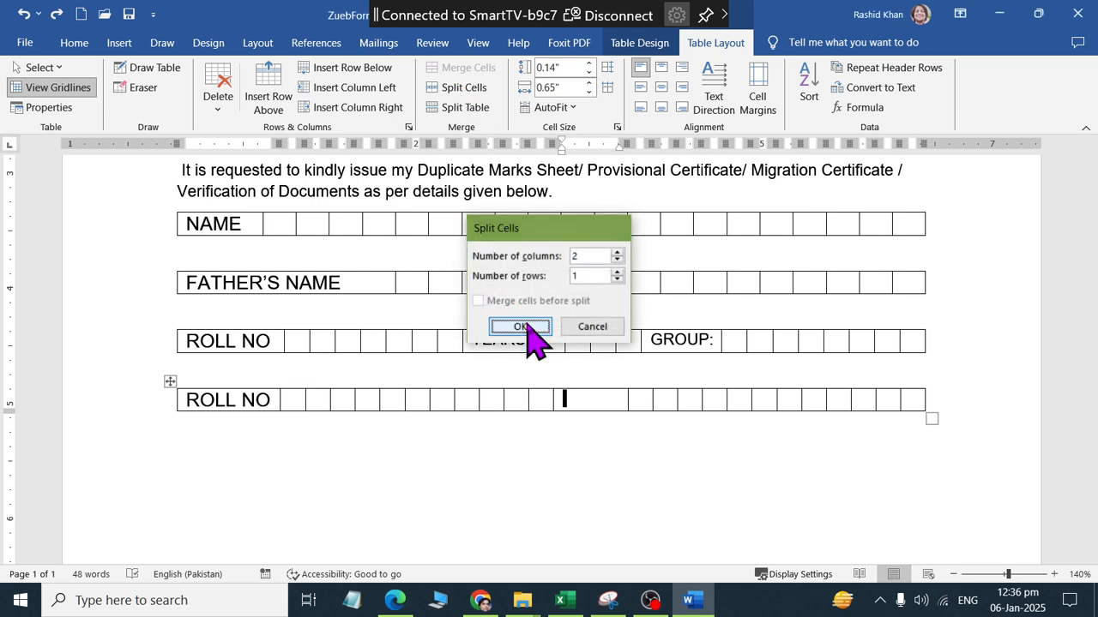
click(520, 326)
key(ctrl+z)
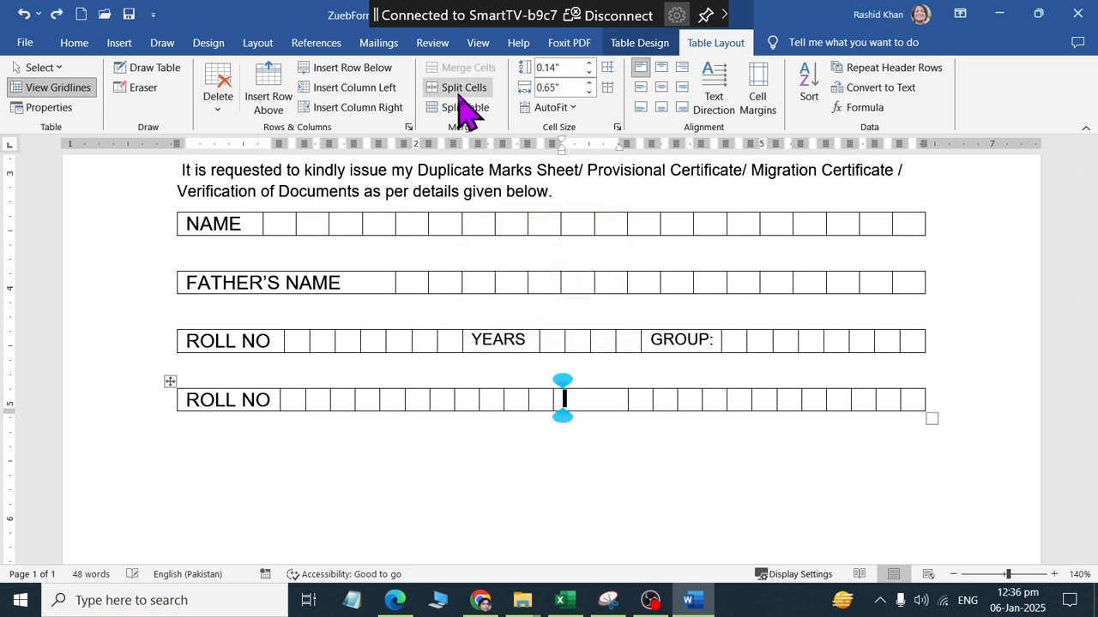
Split the wide empty cell in the duplicated row into 3 columns and 1 row
click(460, 89)
text(3)
click(503, 327)
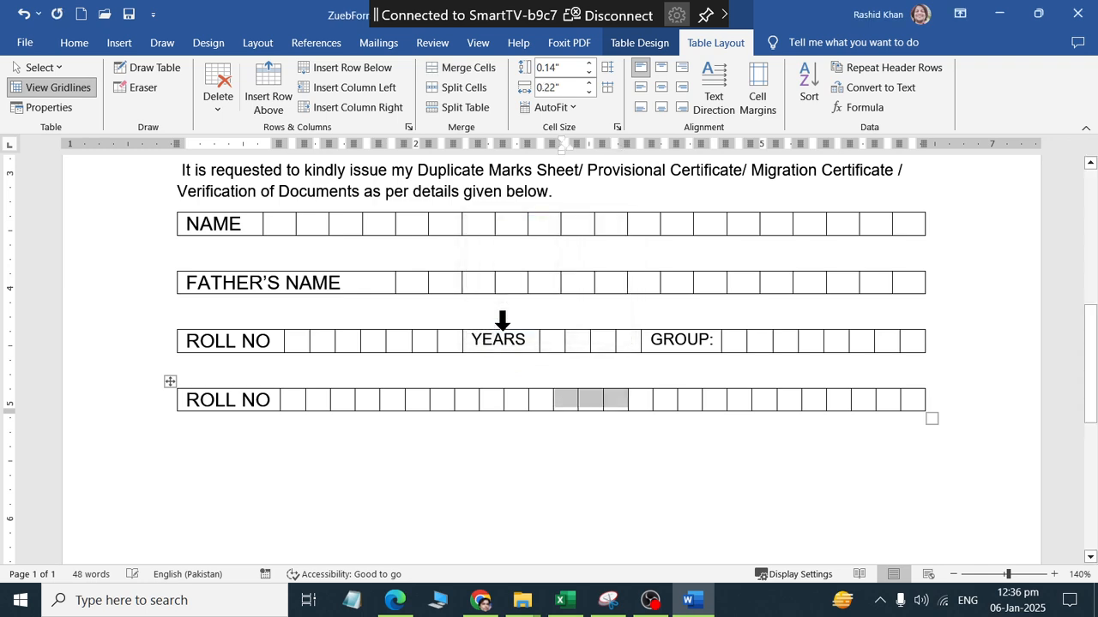
Check the PDF layout and merge the duplicated row's ROLL NO cell with the six boxes after it
click(342, 400)
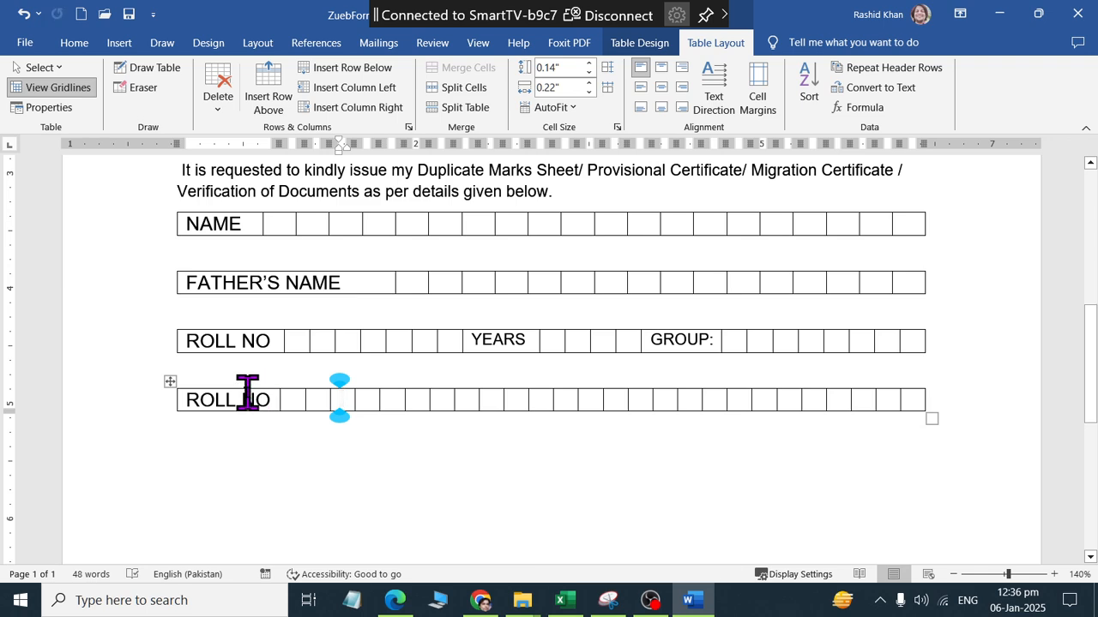
key(alt+Tab)
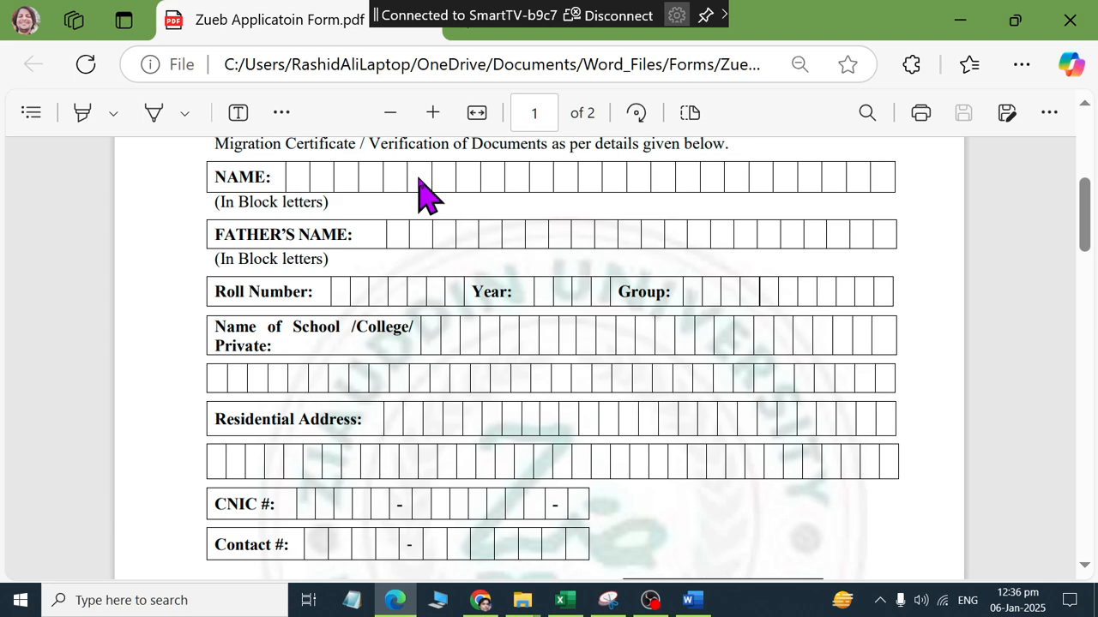
key(alt+Tab)
drag(237, 397, 424, 397)
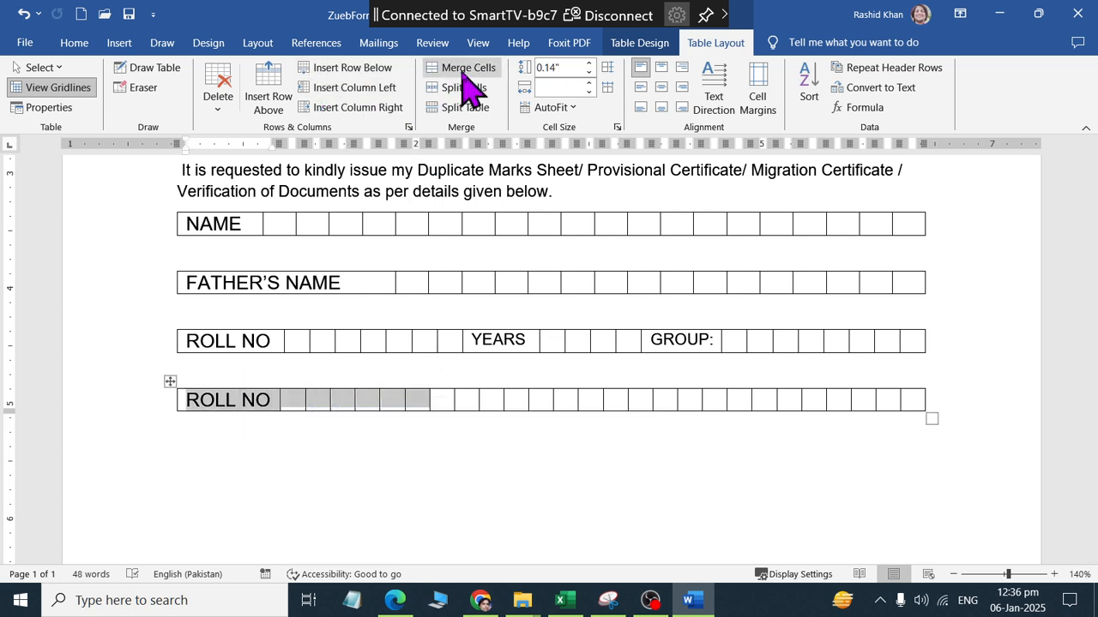
click(466, 69)
Consult the PDF and replace the merged cell's text with "NAME OF SCHOOL / COLLEGE"
key(alt+Tab)
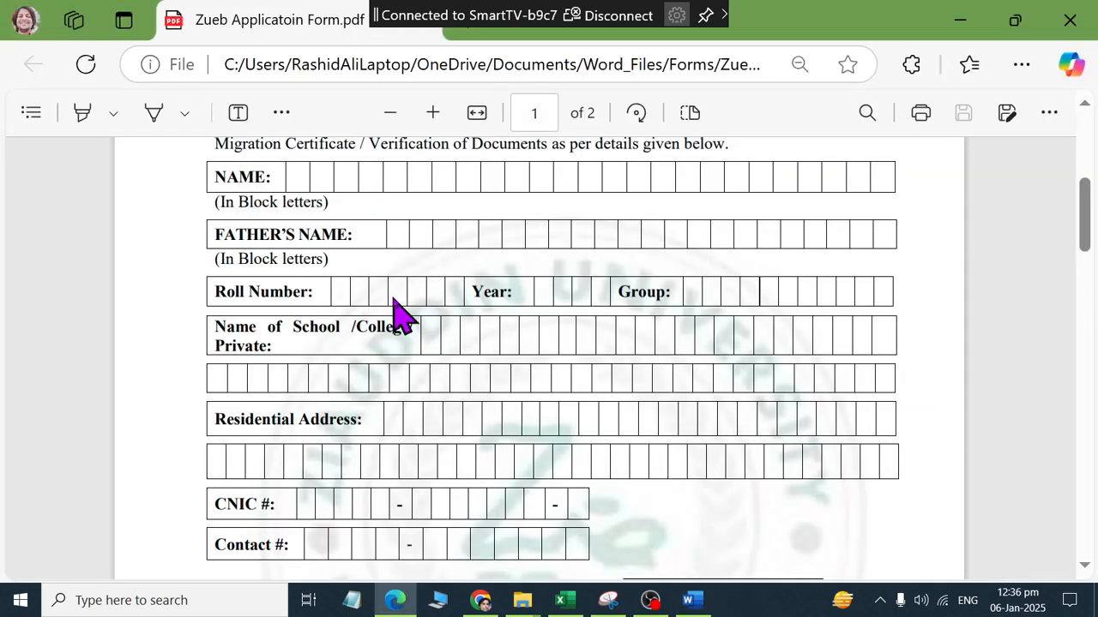
key(alt+Tab)
text(NAME OF )
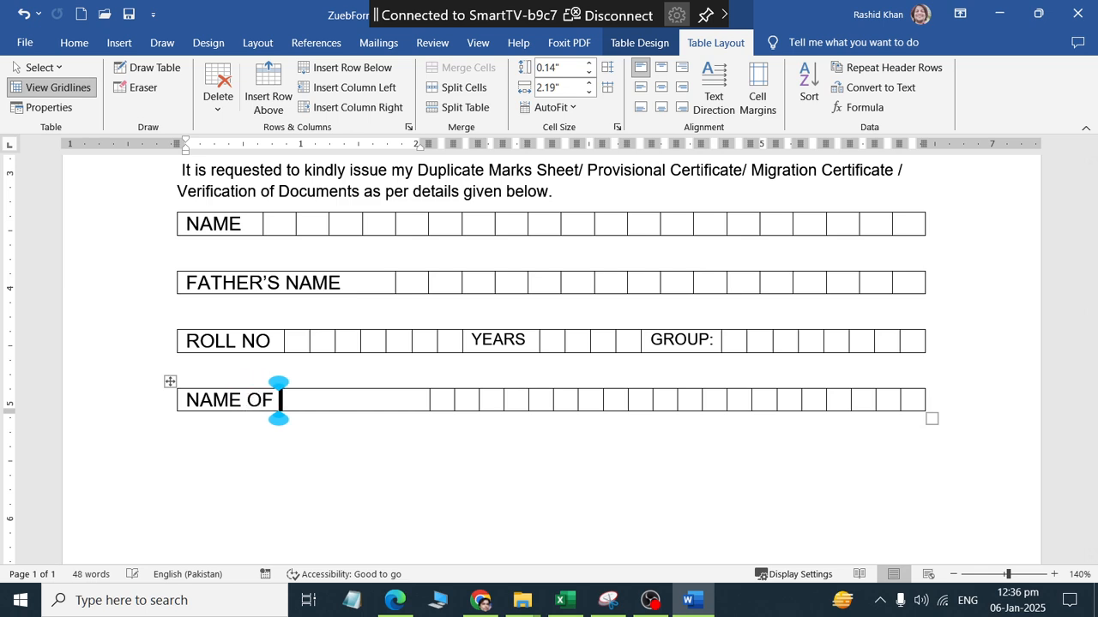
text(SCHOOL / COLLEGE)
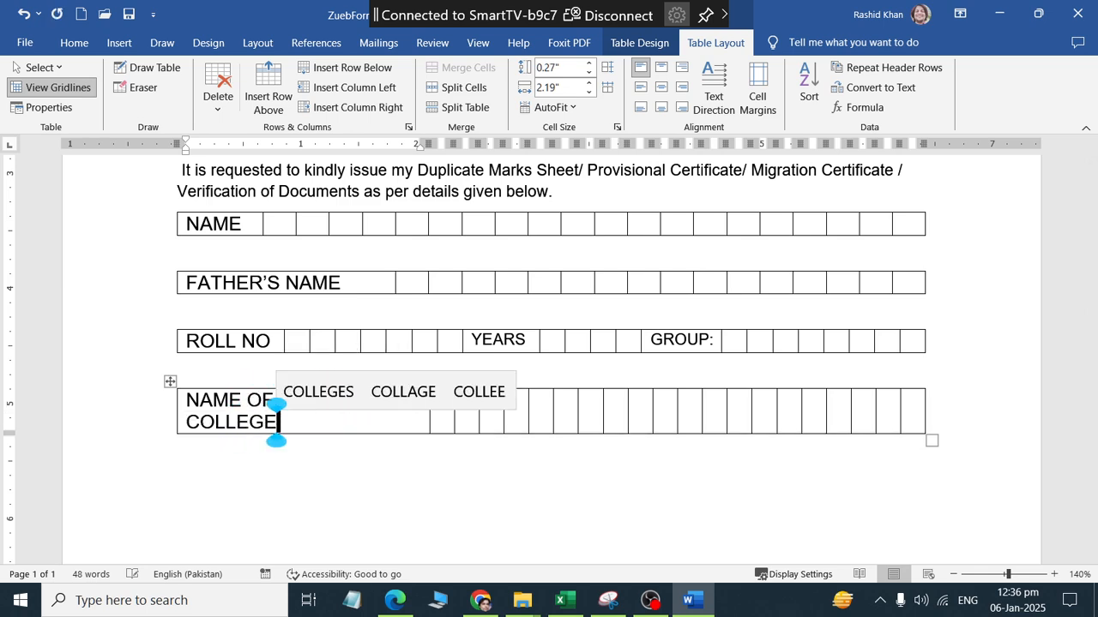
key(alt+Tab)
key(alt+Tab)
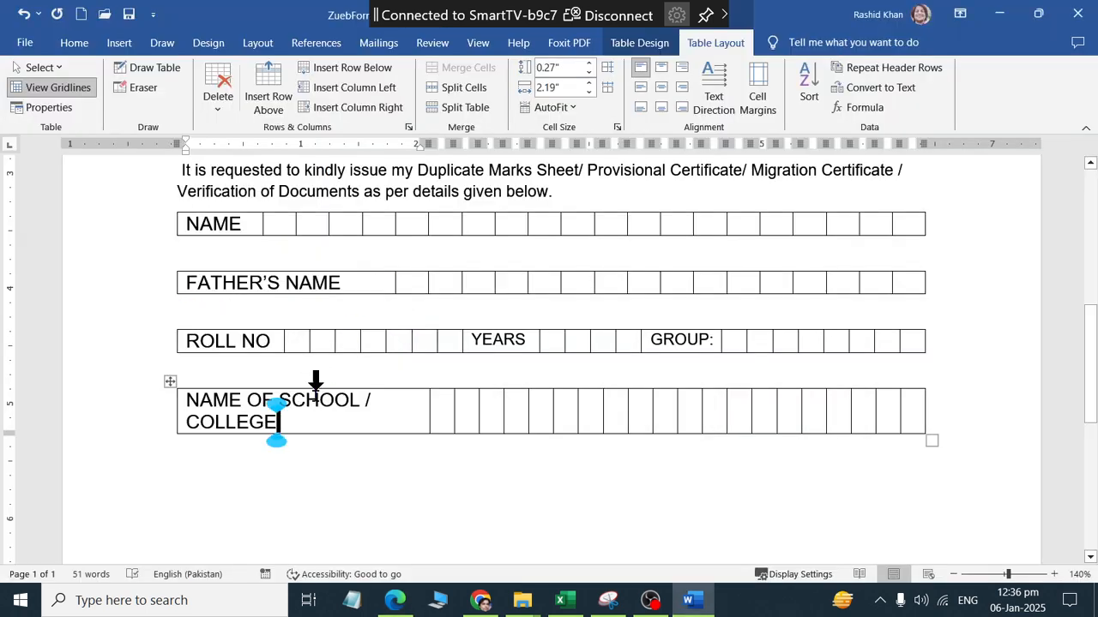
Merge the NAME OF SCHOOL / COLLEGE cell with the next three boxes so the label has more width
drag(421, 417, 483, 409)
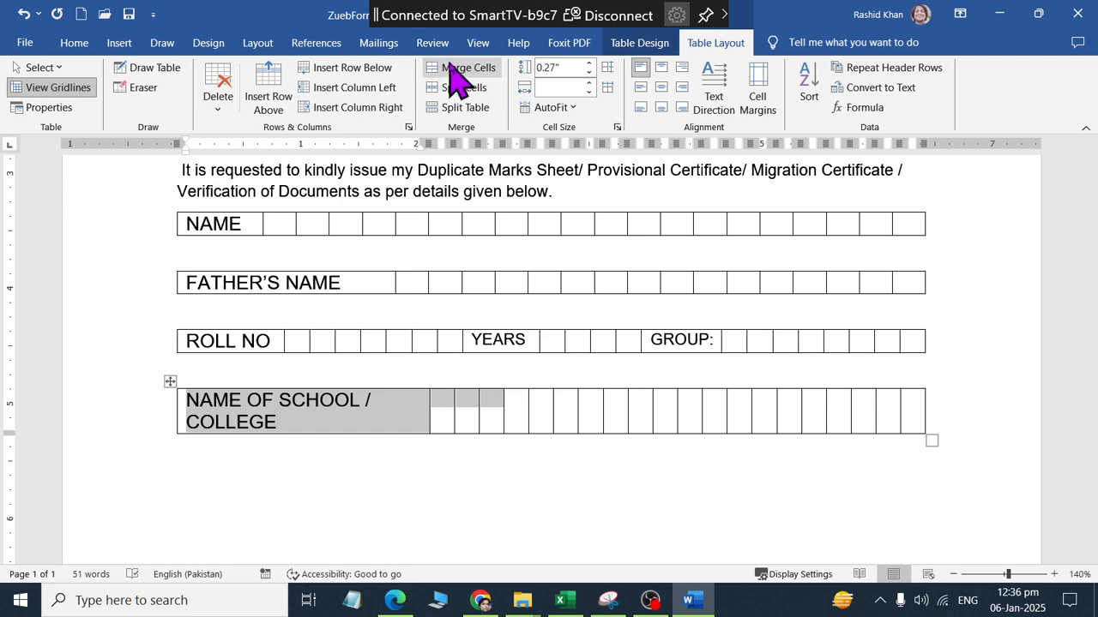
click(459, 68)
click(487, 403)
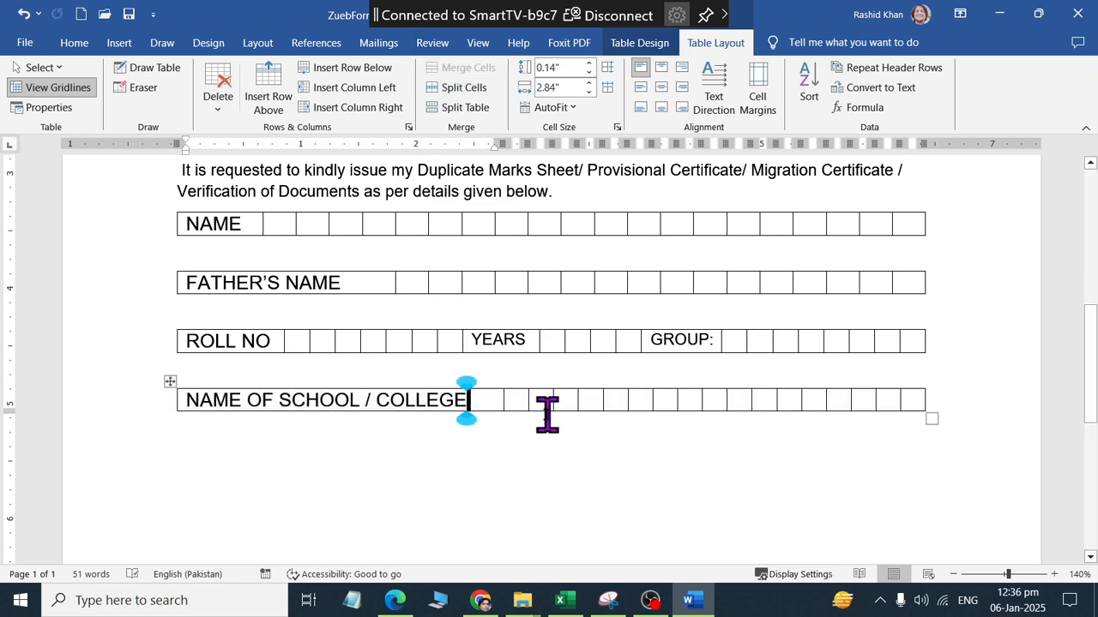
Add "PRIVATE" on a second line below NAME OF SCHOOL / COLLEGE, following the PDF
key(alt+Tab)
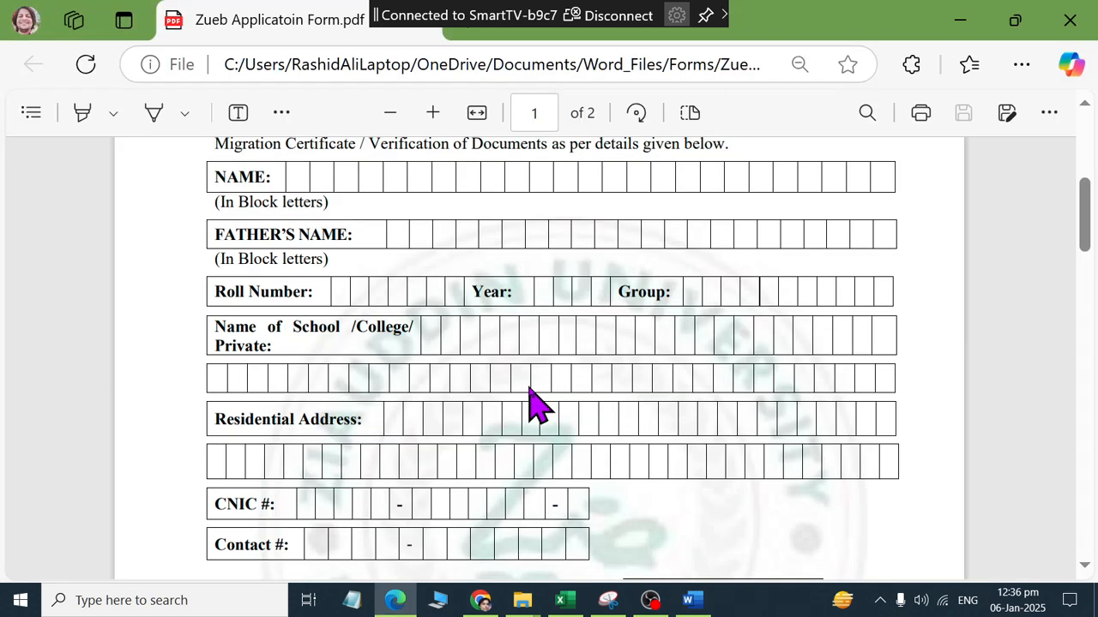
key(alt+Tab)
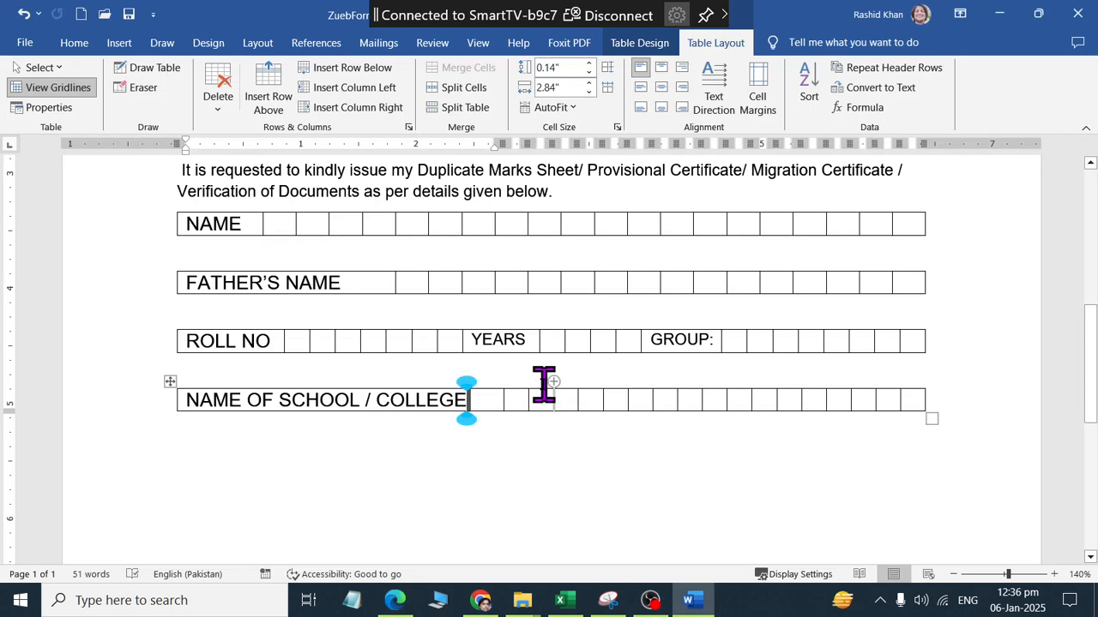
key(Return)
text(PRIVATE)
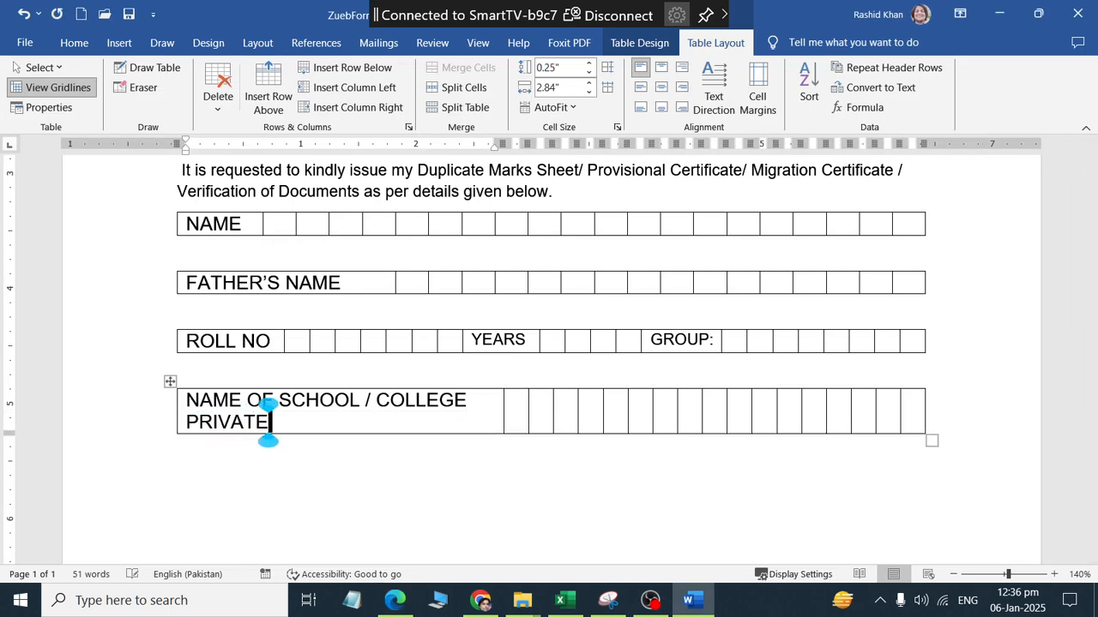
key(alt+Tab)
key(alt+Tab)
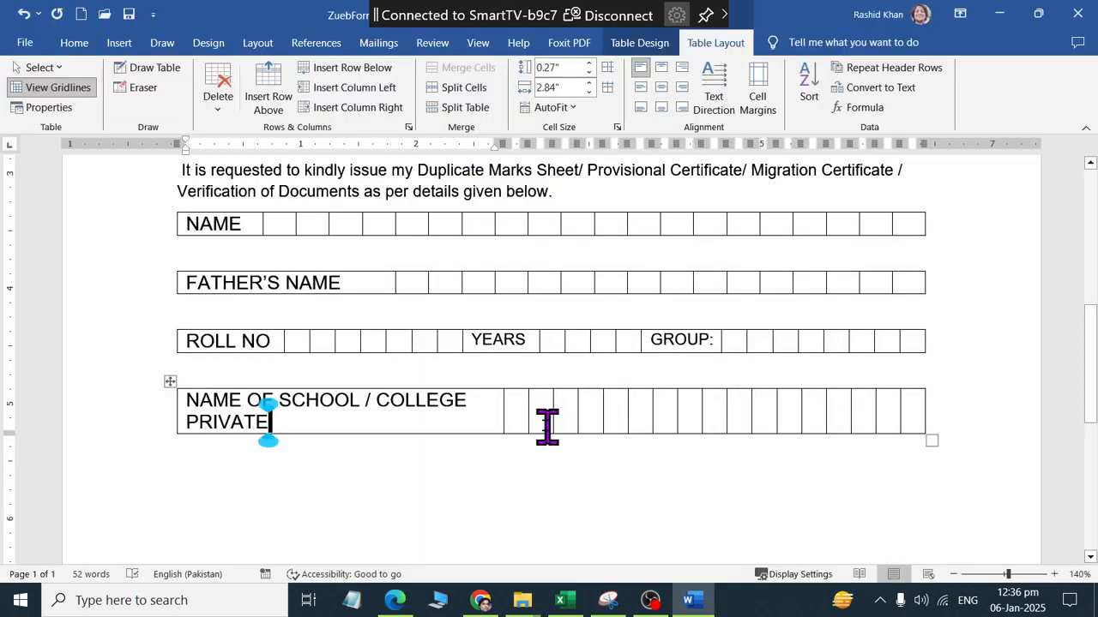
Compare with the PDF and set the font size of the word PRIVATE to 10
key(alt+Tab)
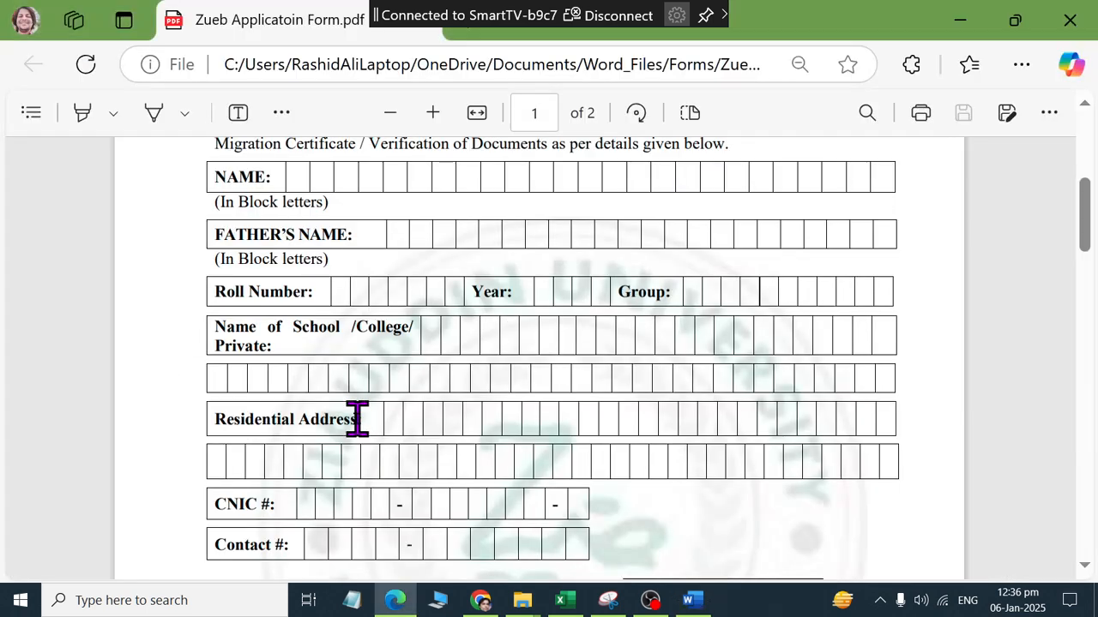
key(alt+Tab)
drag(270, 421, 177, 412)
click(73, 42)
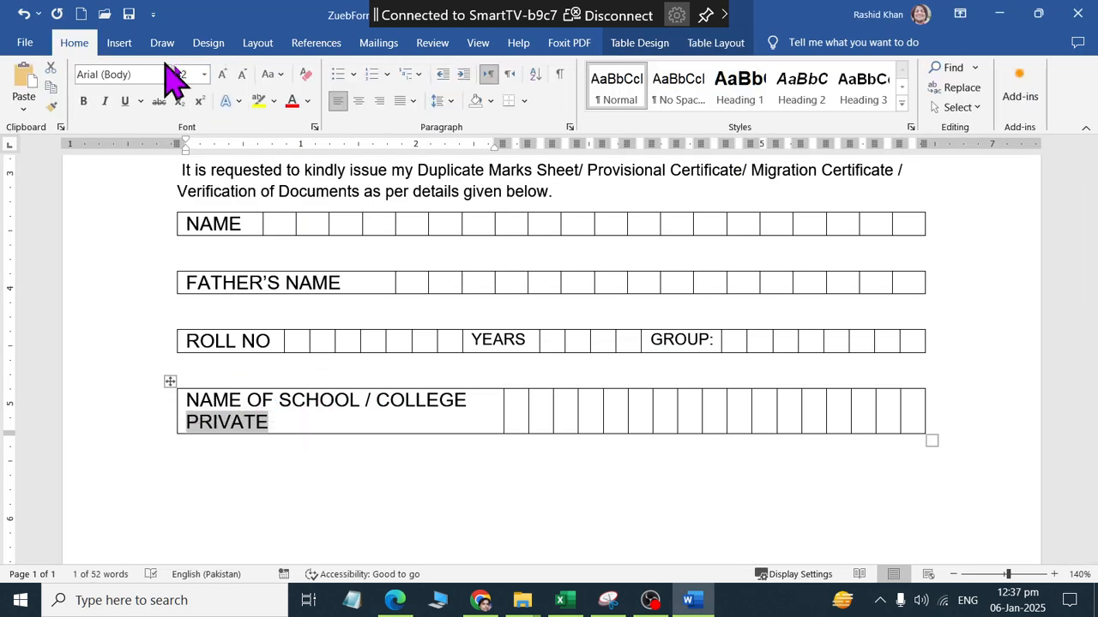
text(10)
key(Return)
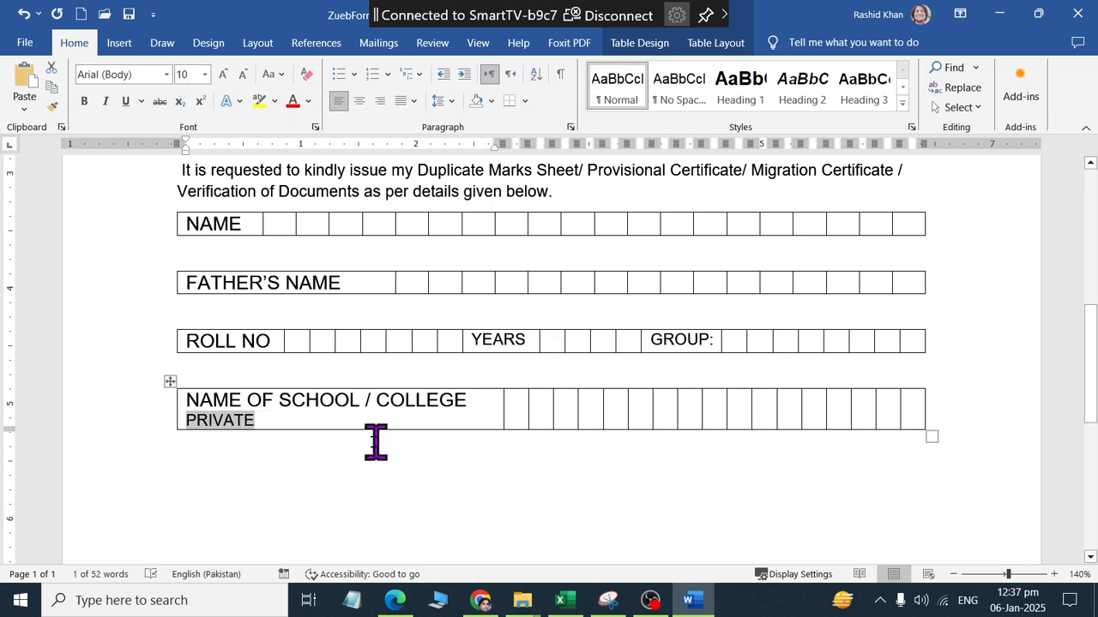
click(350, 421)
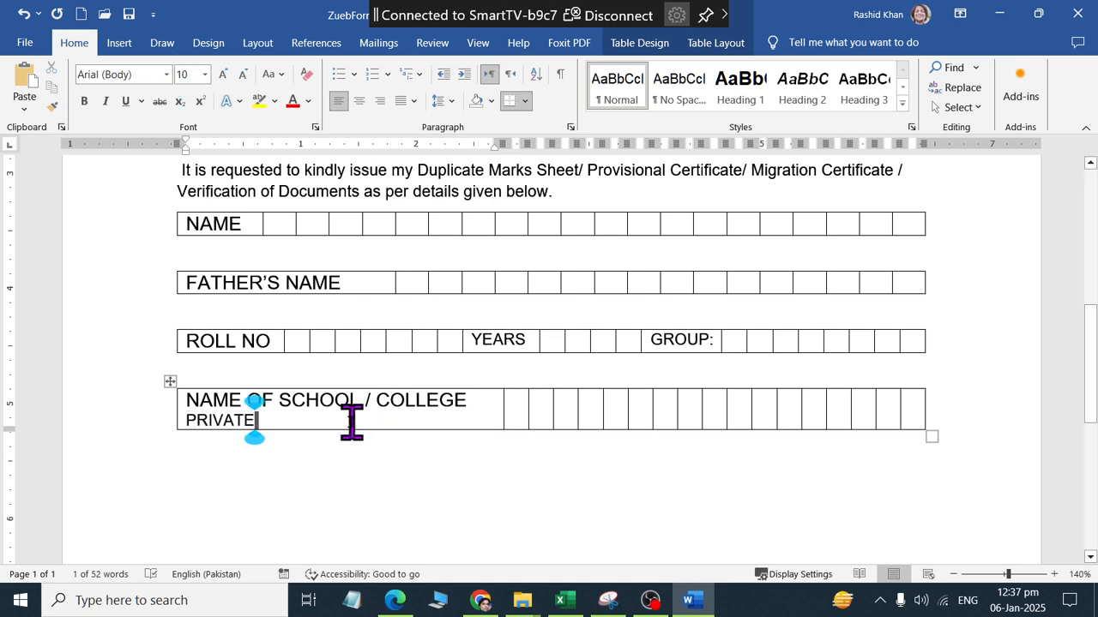
Insert a row below the NAME OF SCHOOL / COLLEGE row and split it off as a separate table
click(713, 44)
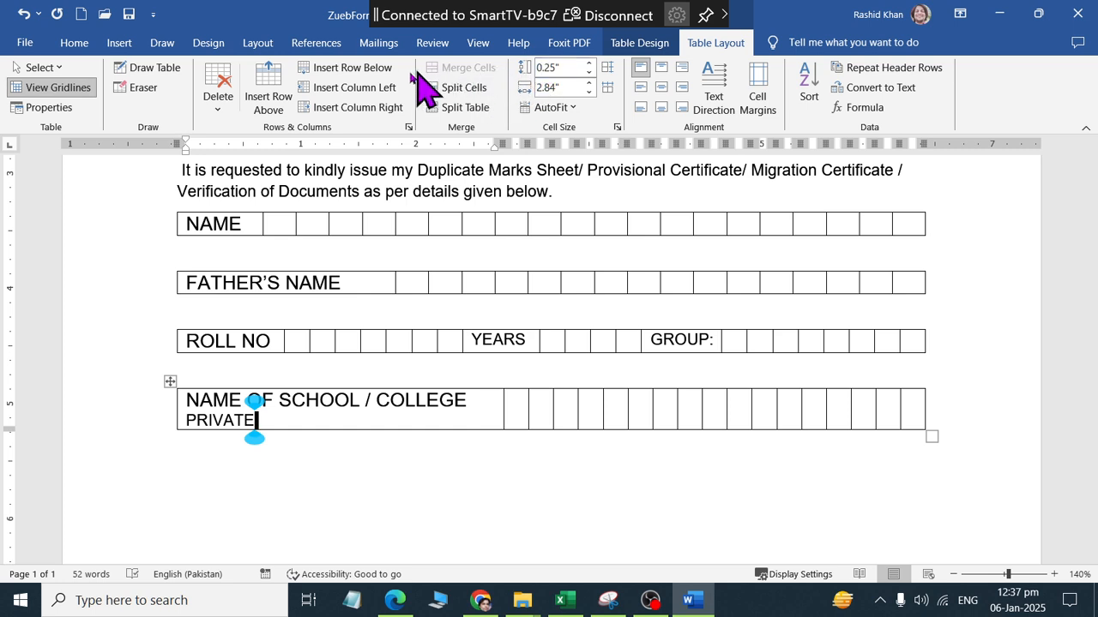
click(338, 69)
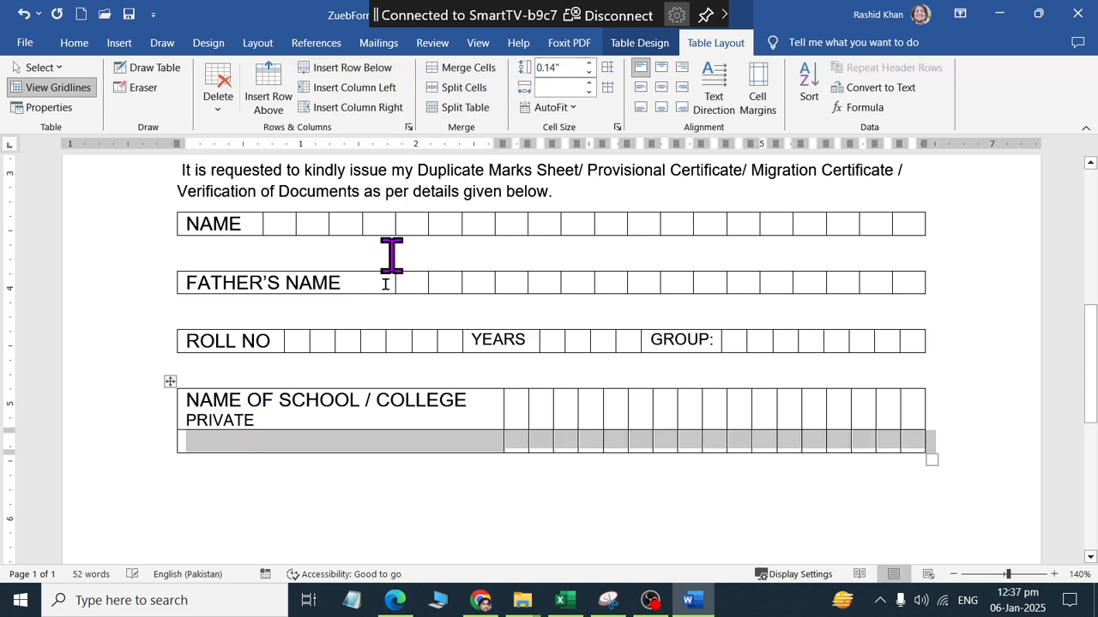
click(383, 441)
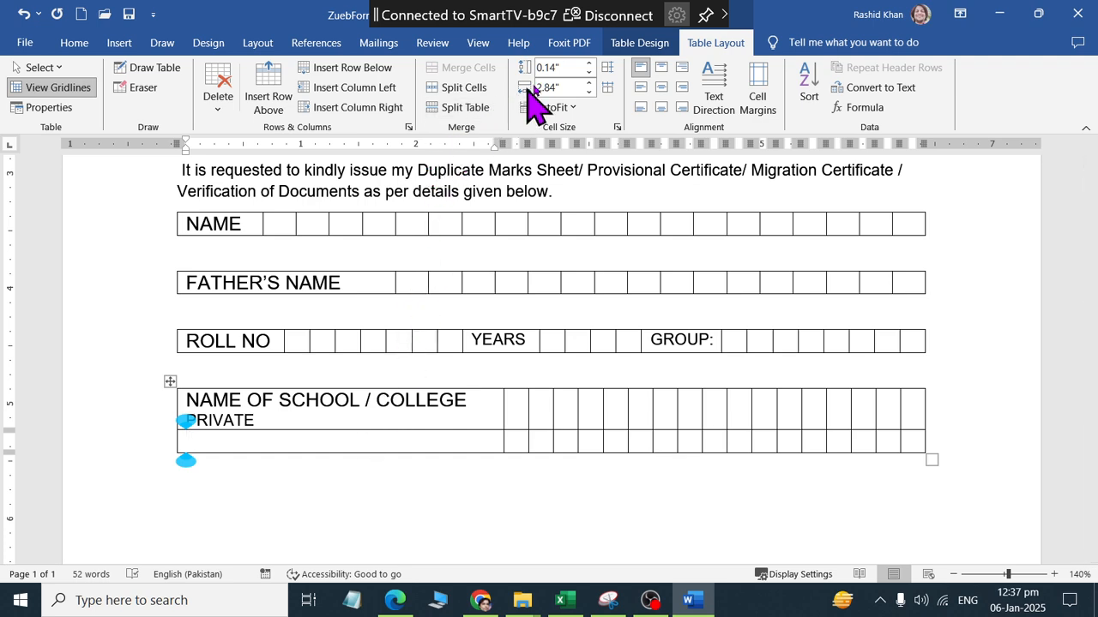
key(alt+Tab)
key(alt+Tab)
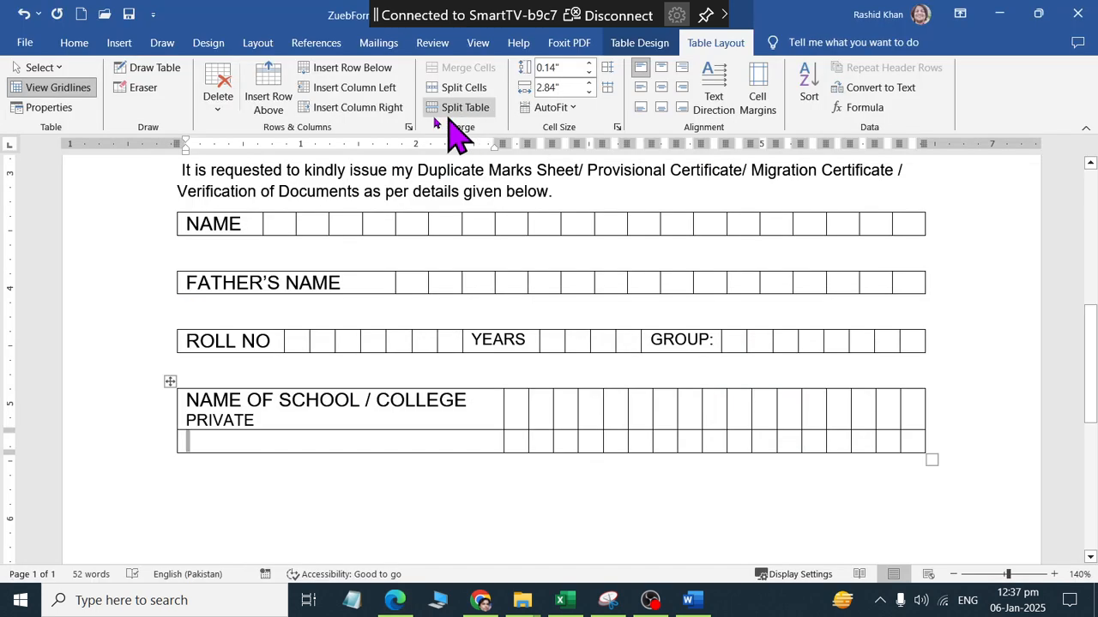
click(463, 108)
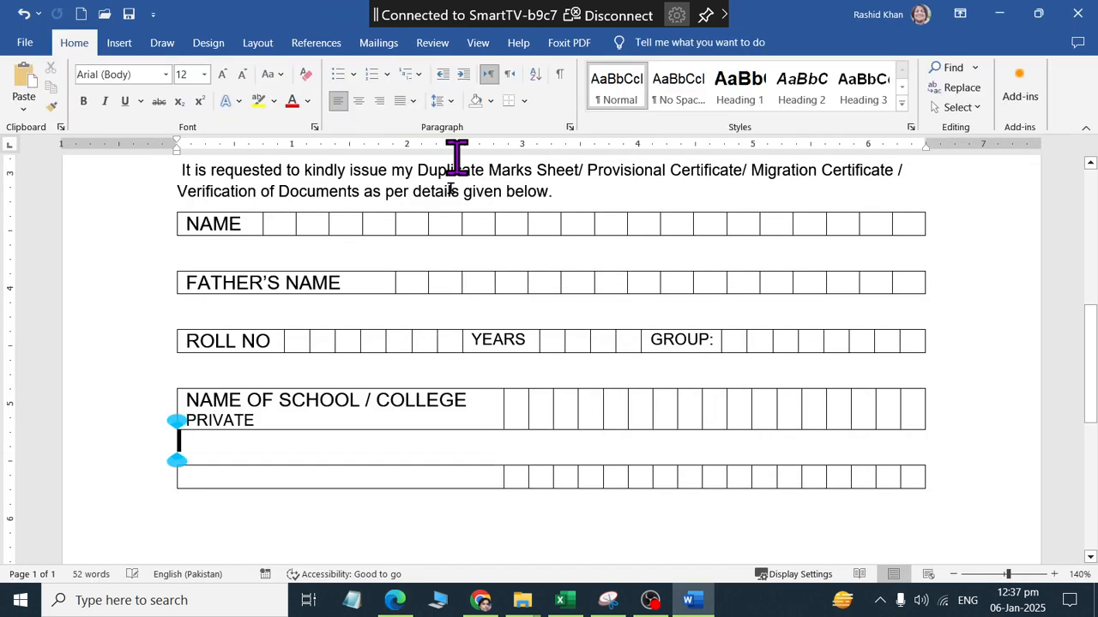
Apply AutoFit Contents to the new empty row so its wide first cell shrinks to box size
click(330, 479)
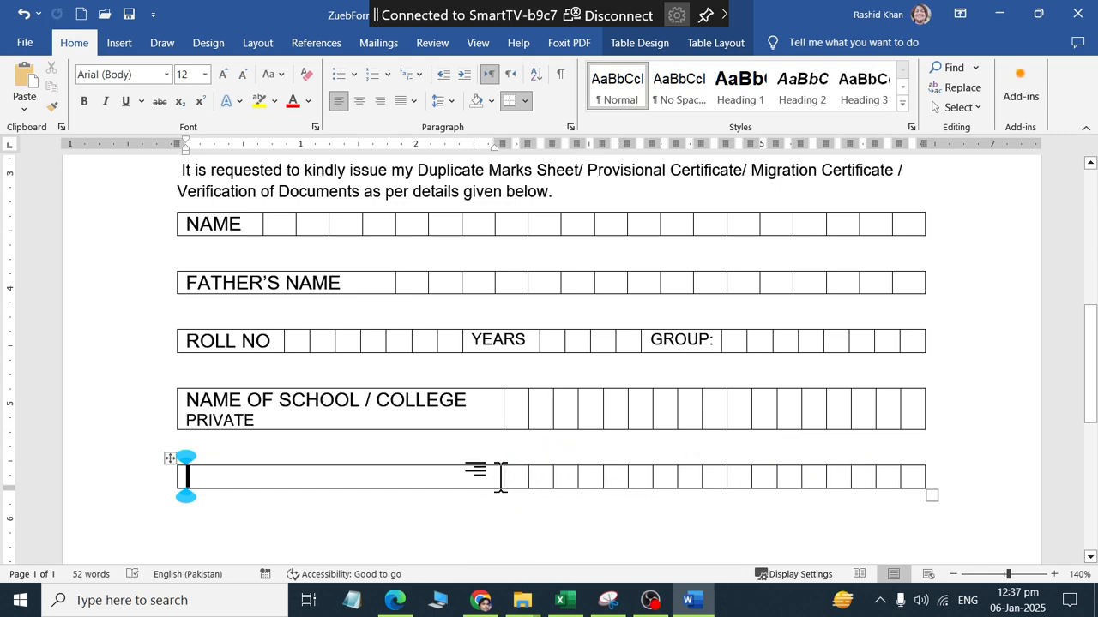
click(909, 476)
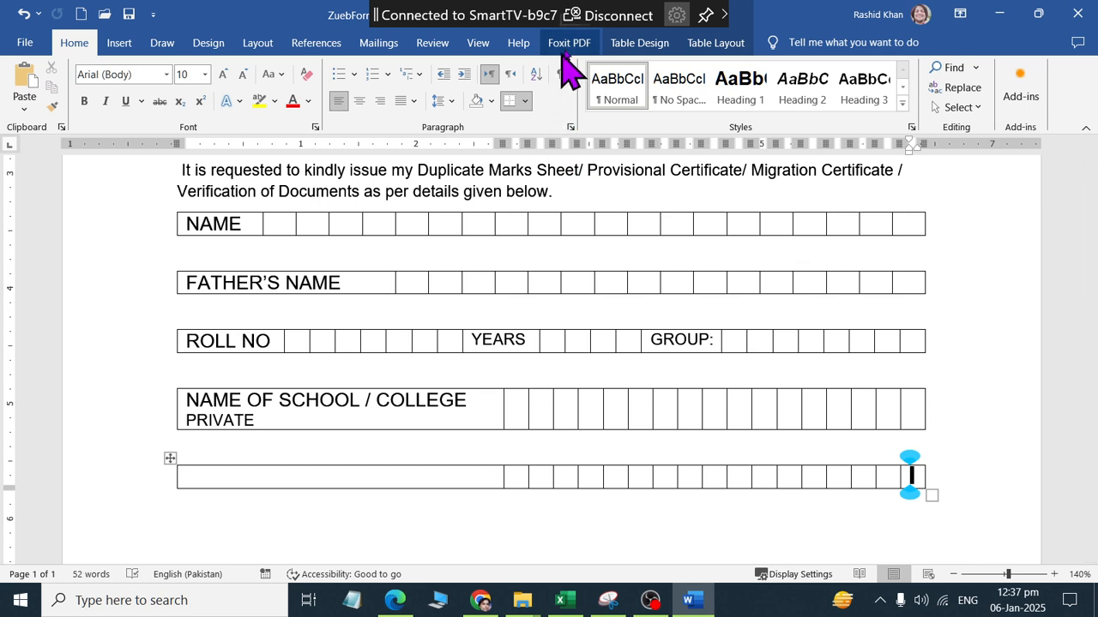
click(716, 43)
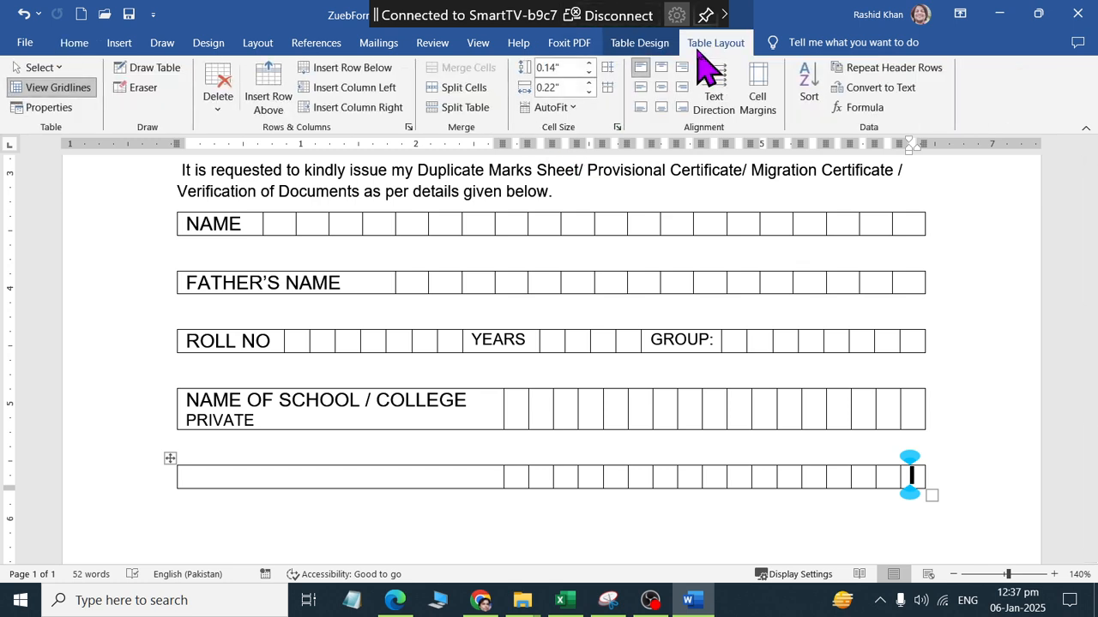
click(415, 479)
click(549, 107)
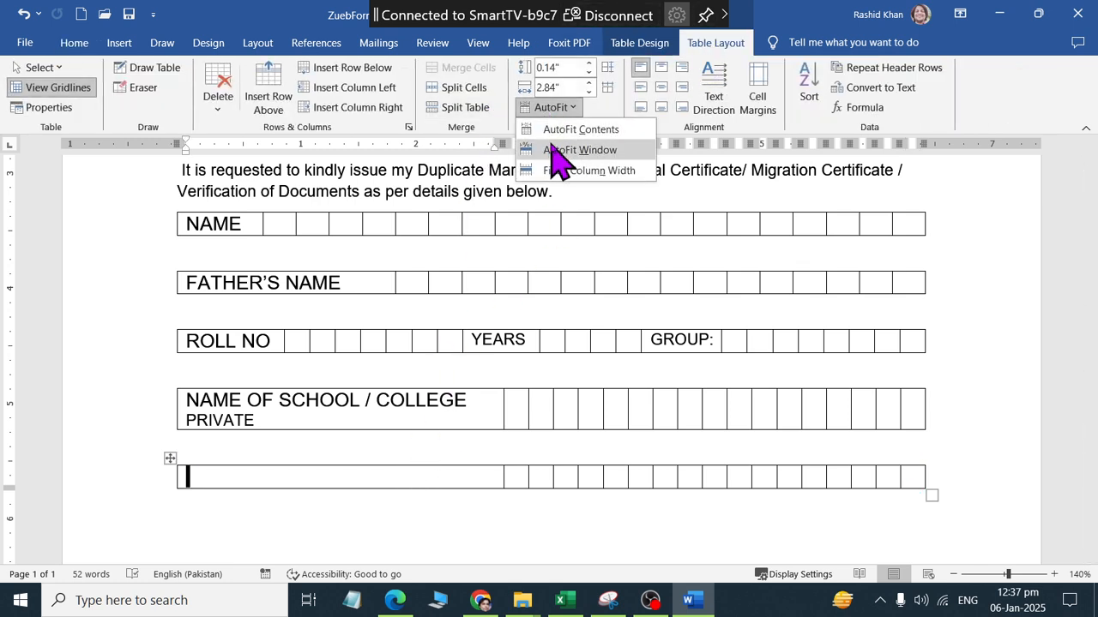
click(556, 133)
click(548, 108)
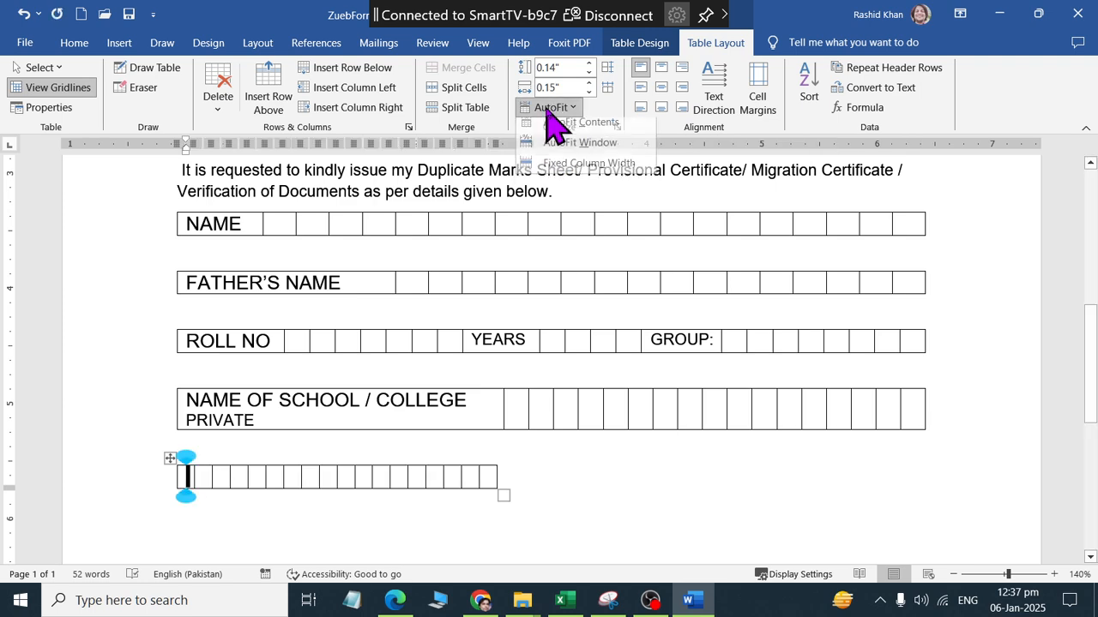
Insert eighteen more columns at the end of the empty box row
click(490, 473)
click(489, 474)
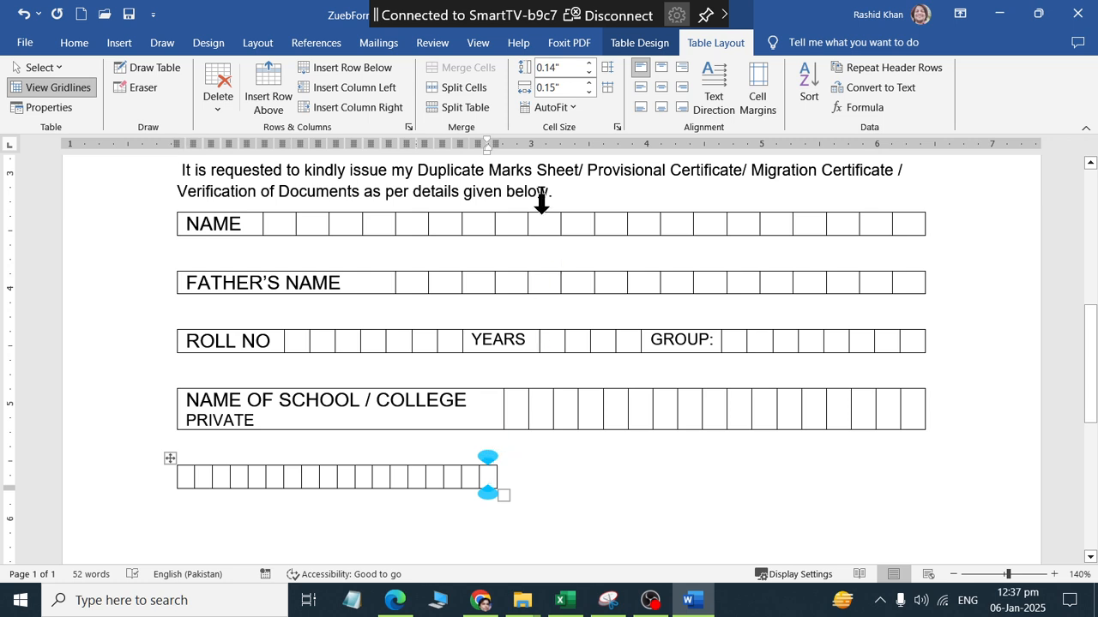
click(355, 107)
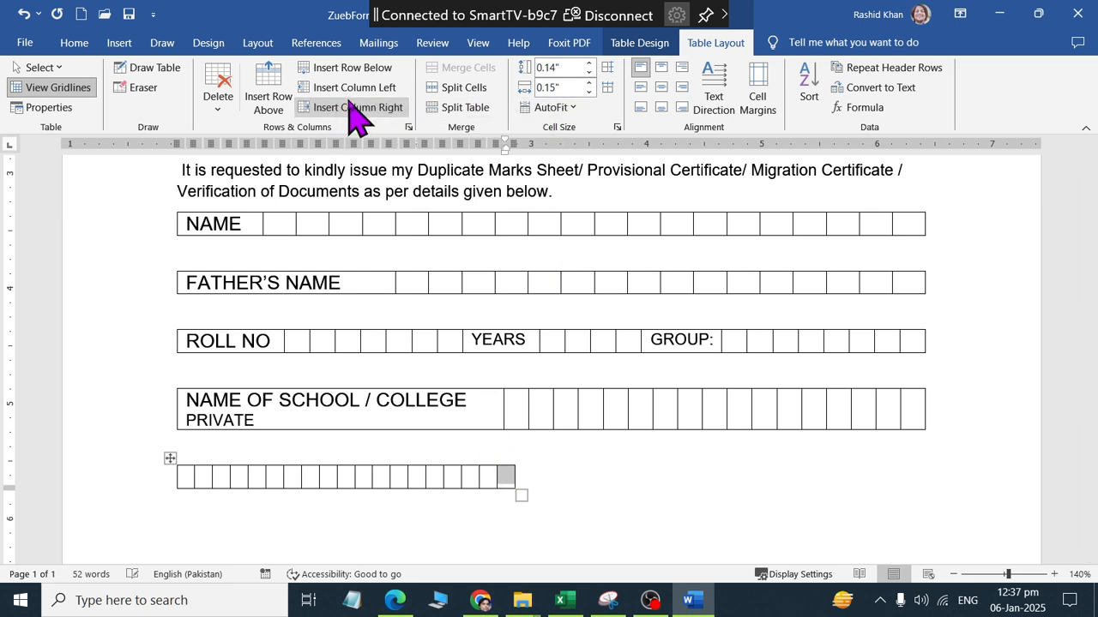
click(355, 107)
click(355, 108)
click(355, 107)
click(355, 107)
click(355, 108)
click(355, 107)
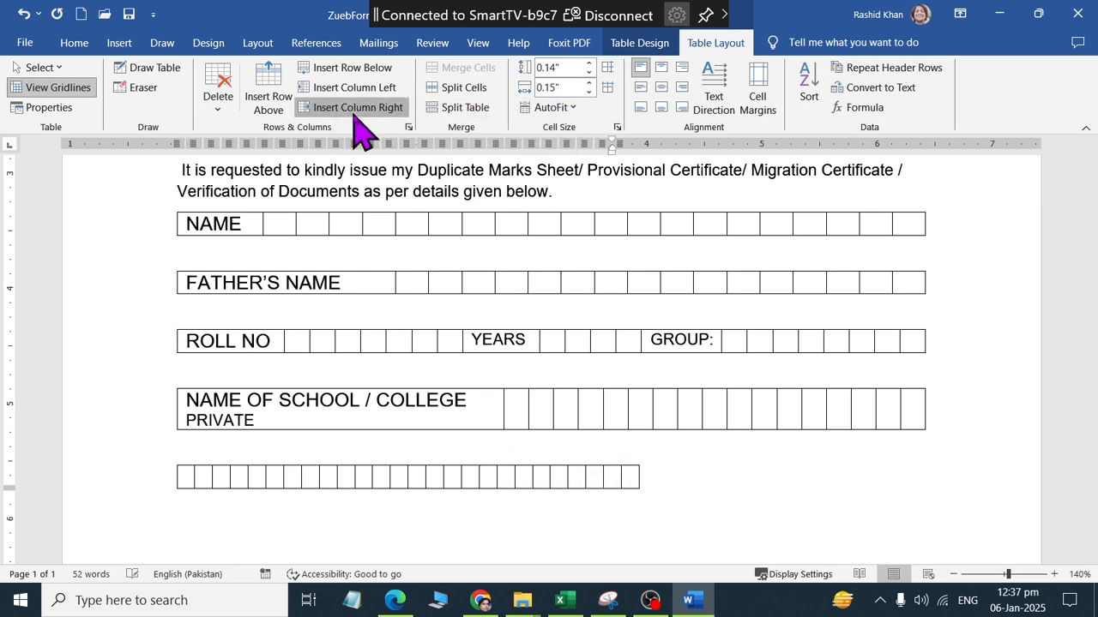
click(355, 107)
click(355, 107)
click(355, 109)
click(355, 109)
click(355, 109)
click(355, 109)
click(355, 109)
click(355, 109)
click(355, 109)
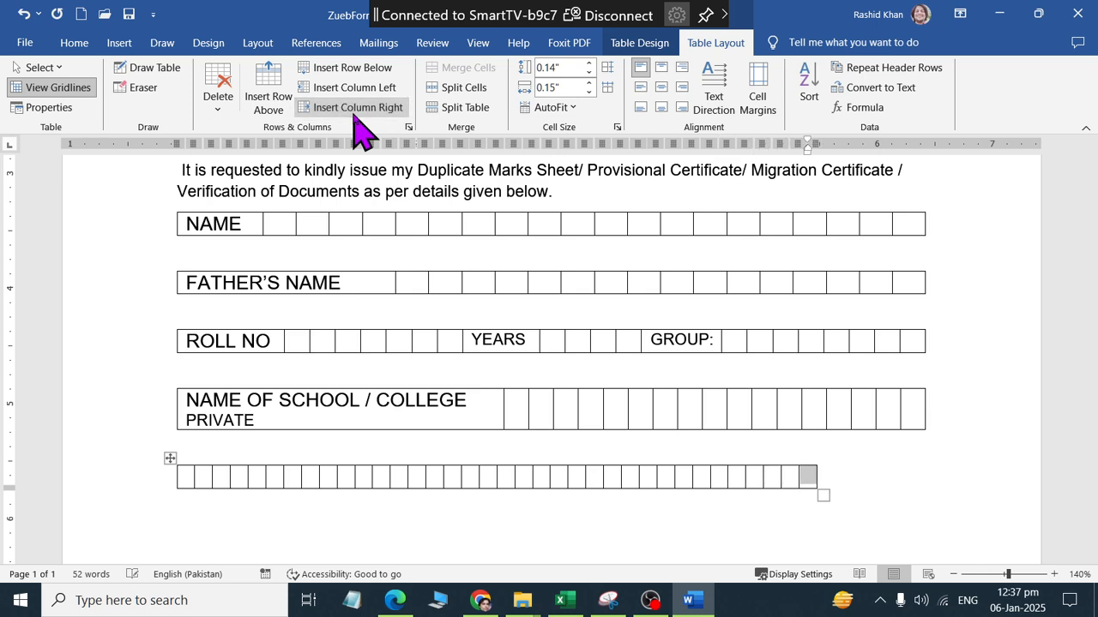
Try stretching the empty box row to the page width with AutoFit Window, and undo it
click(549, 107)
click(553, 151)
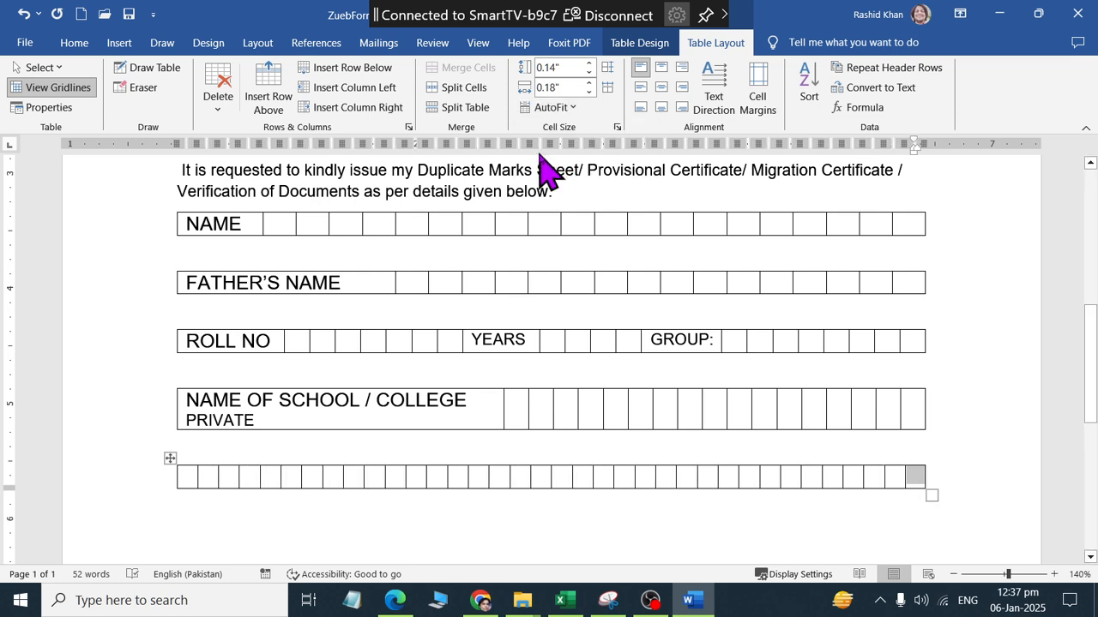
click(289, 456)
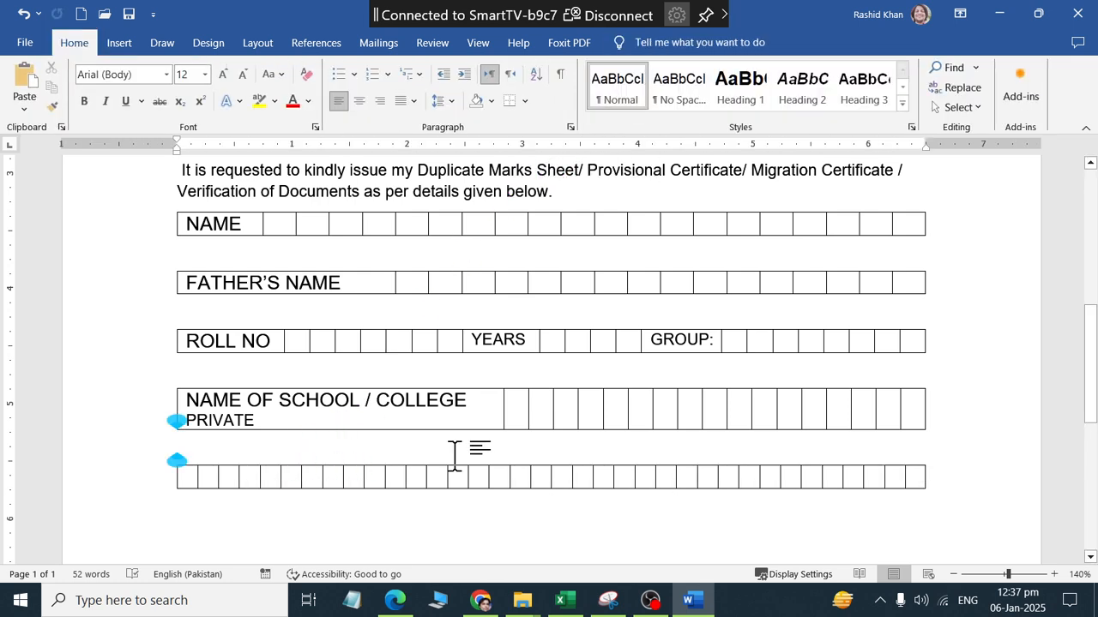
key(Down)
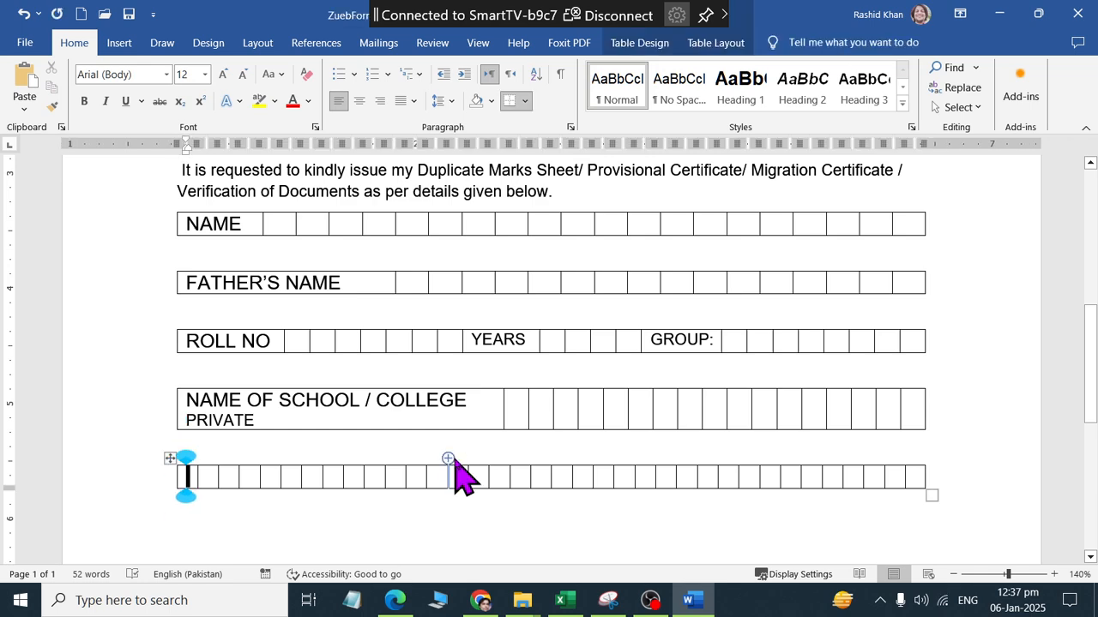
key(ctrl+z)
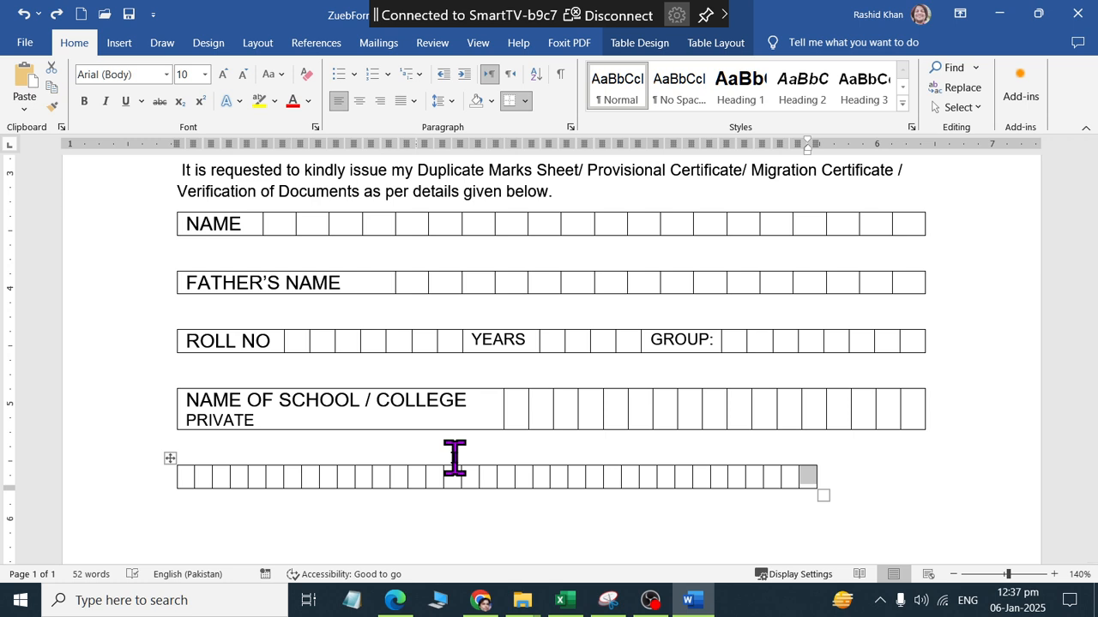
Undo the last three changes to the empty box row and stretch it to the page width with AutoFit Window
key(ctrl+z)
key(ctrl+z)
key(ctrl+z)
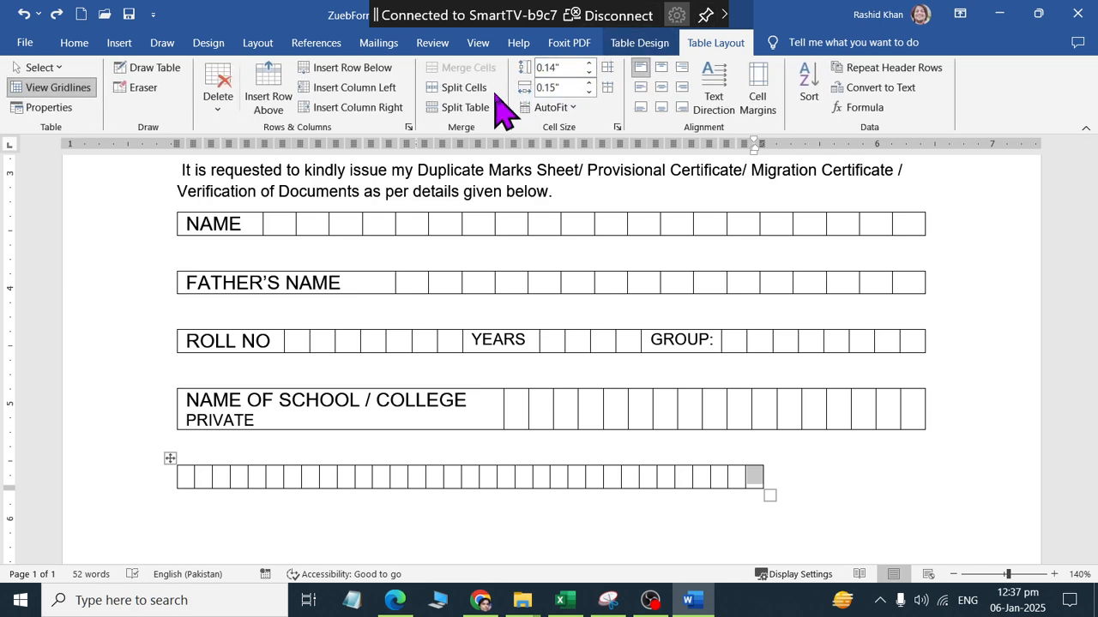
click(554, 108)
click(564, 147)
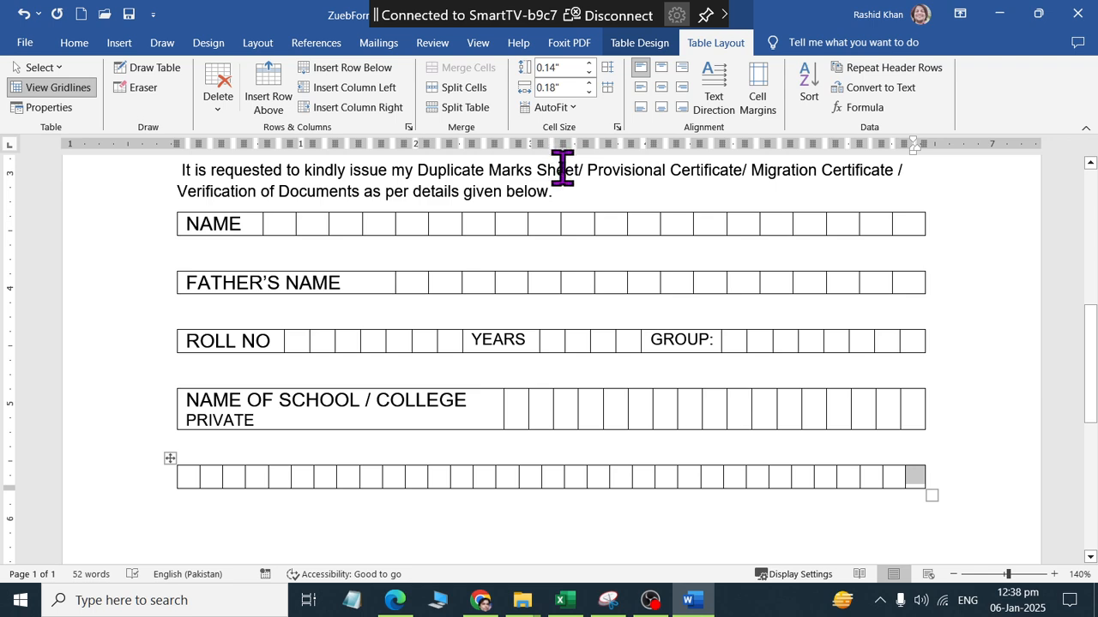
Try row heights of 0.15", 0.2" and 0.3" on the empty box row
click(221, 519)
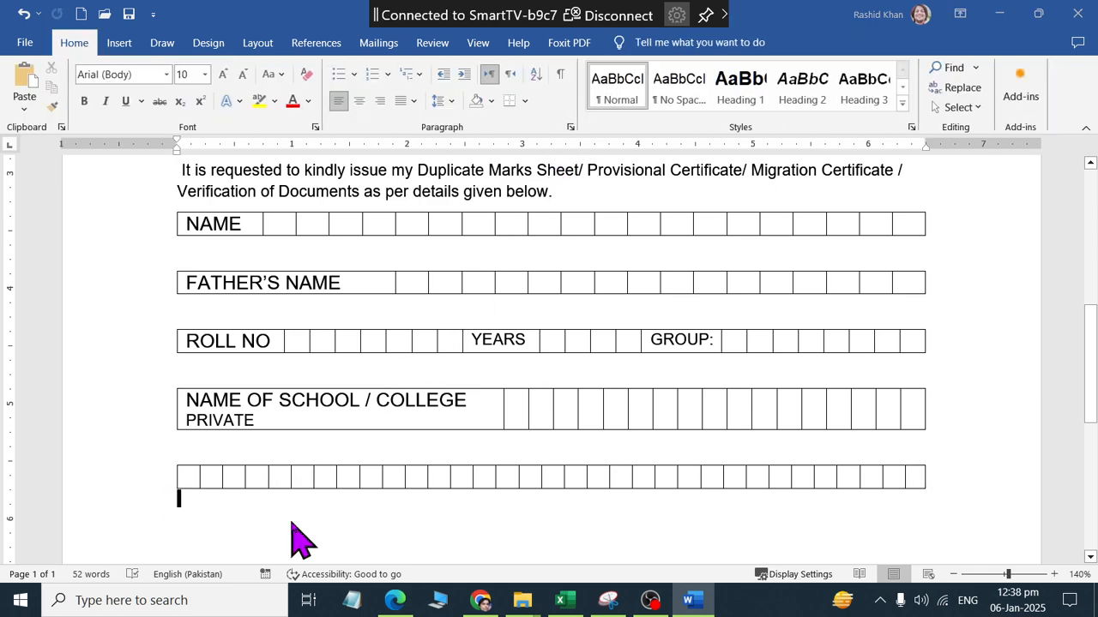
key(alt+Tab)
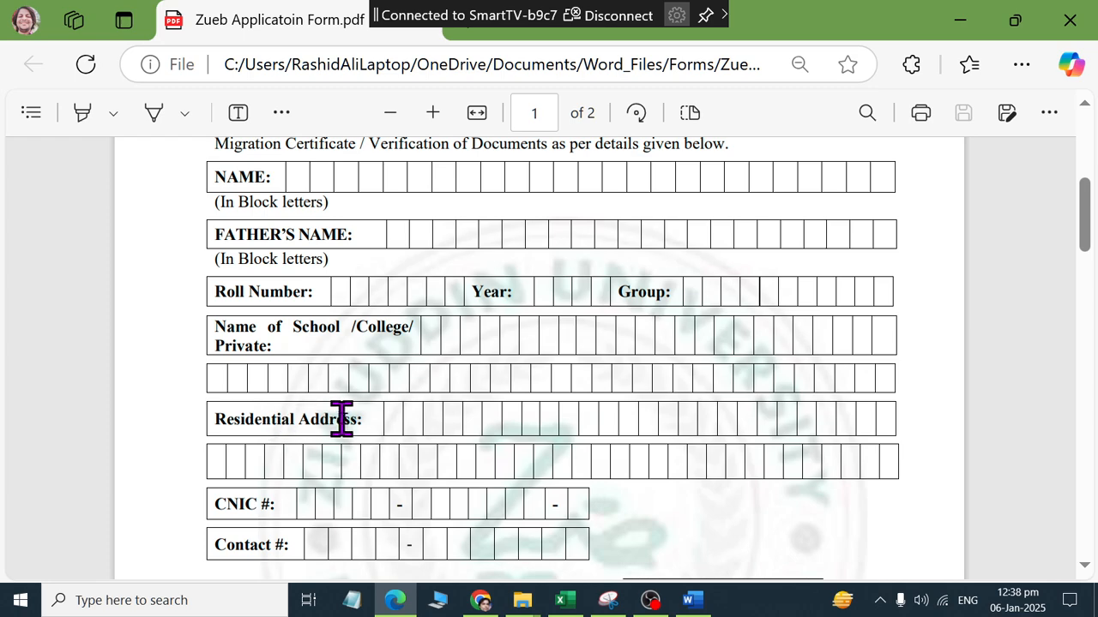
key(alt+Tab)
click(189, 477)
click(187, 476)
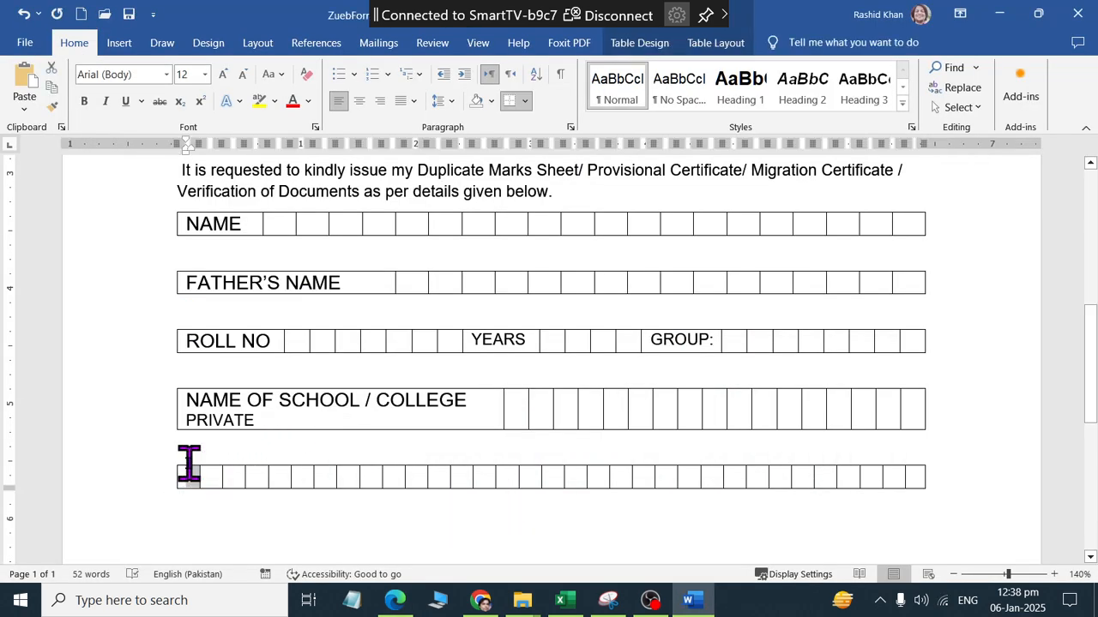
click(716, 44)
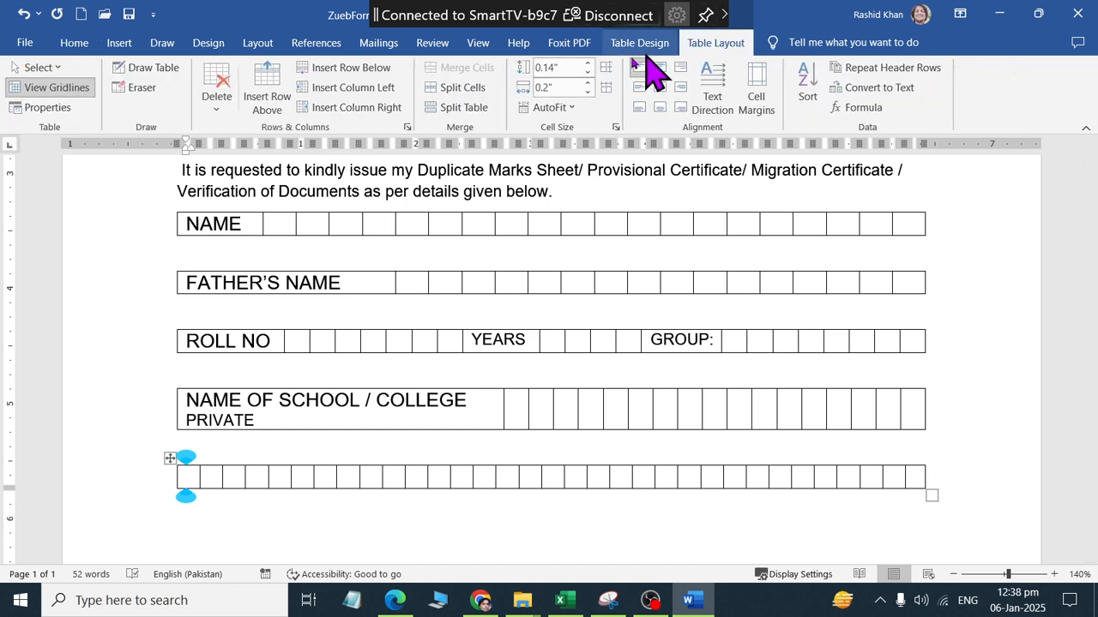
click(576, 69)
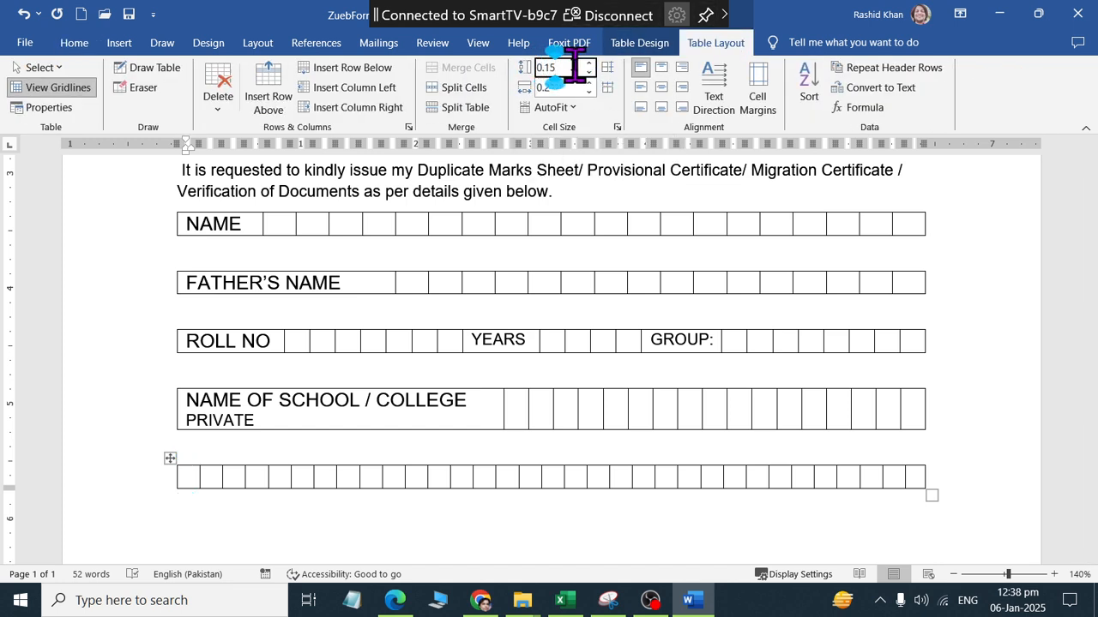
key(Return)
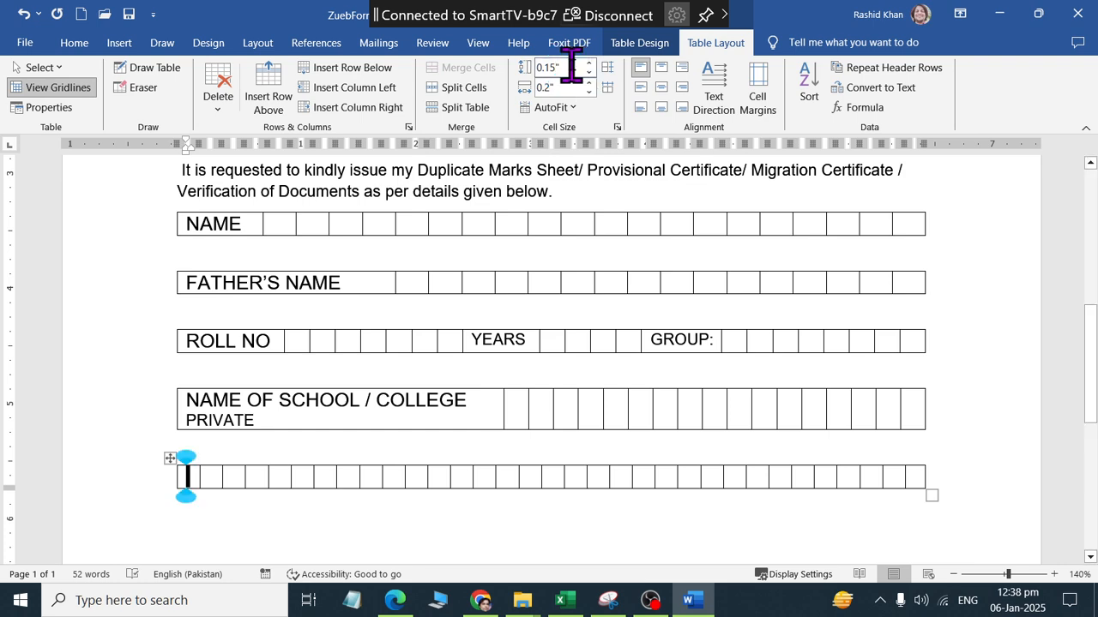
click(590, 65)
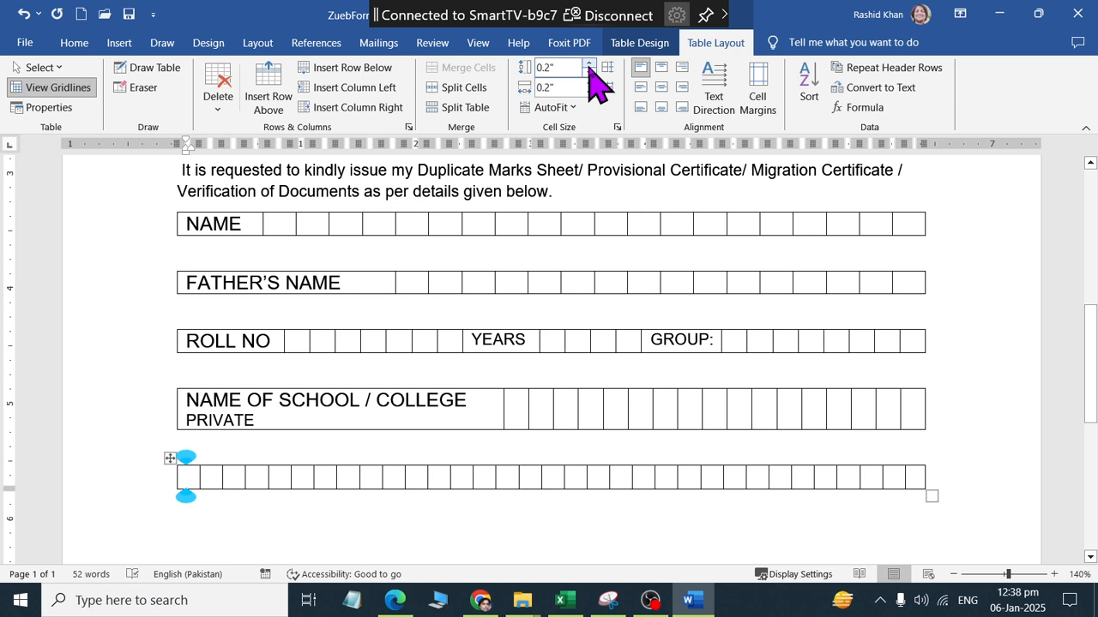
click(589, 66)
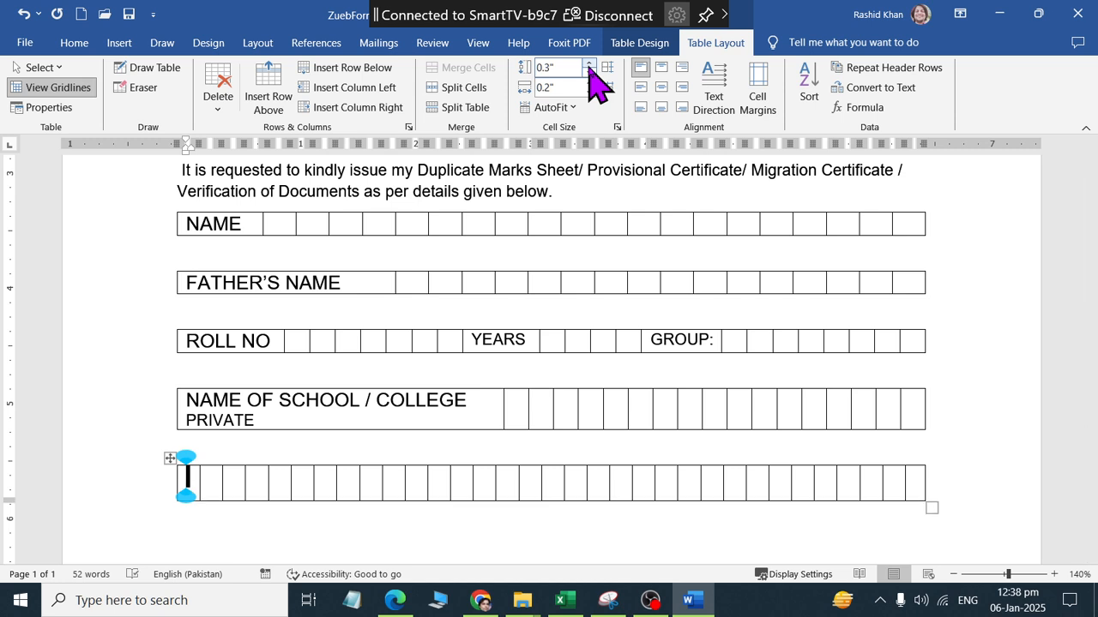
Set the empty box row's height to 0.2", comparing it once more with 0.3" before settling on 0.2"
click(571, 65)
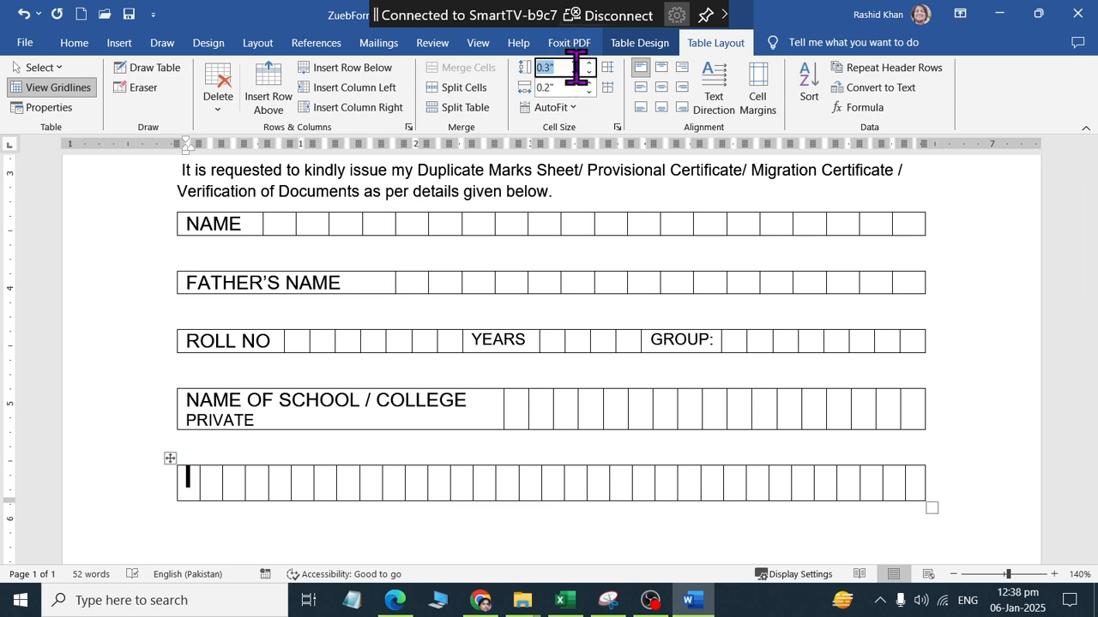
text(0.2)
key(Return)
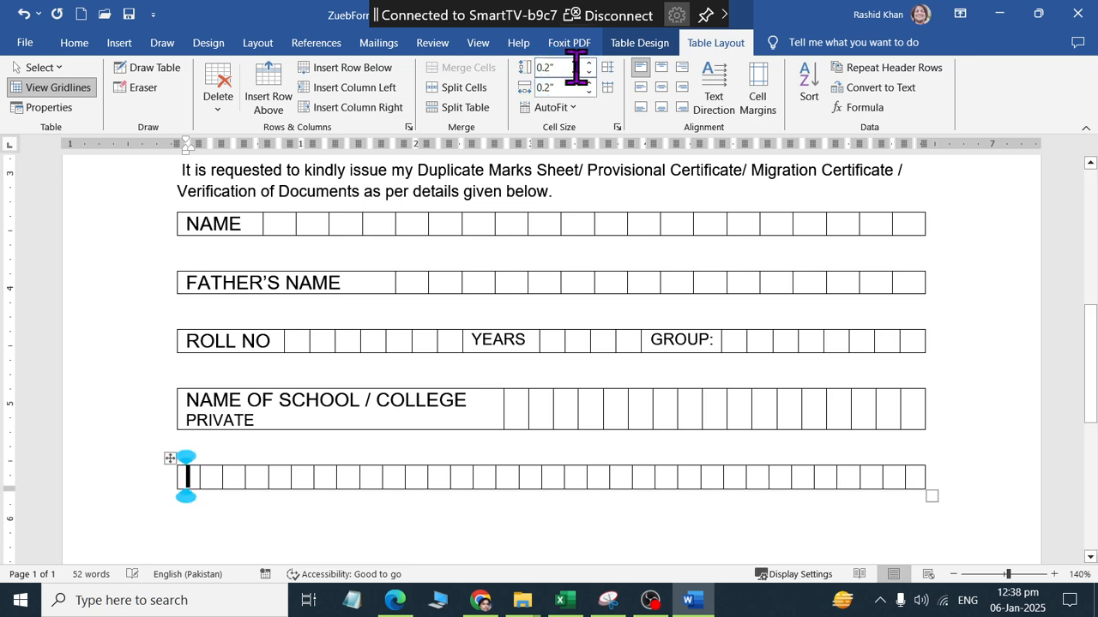
click(576, 68)
text(0)
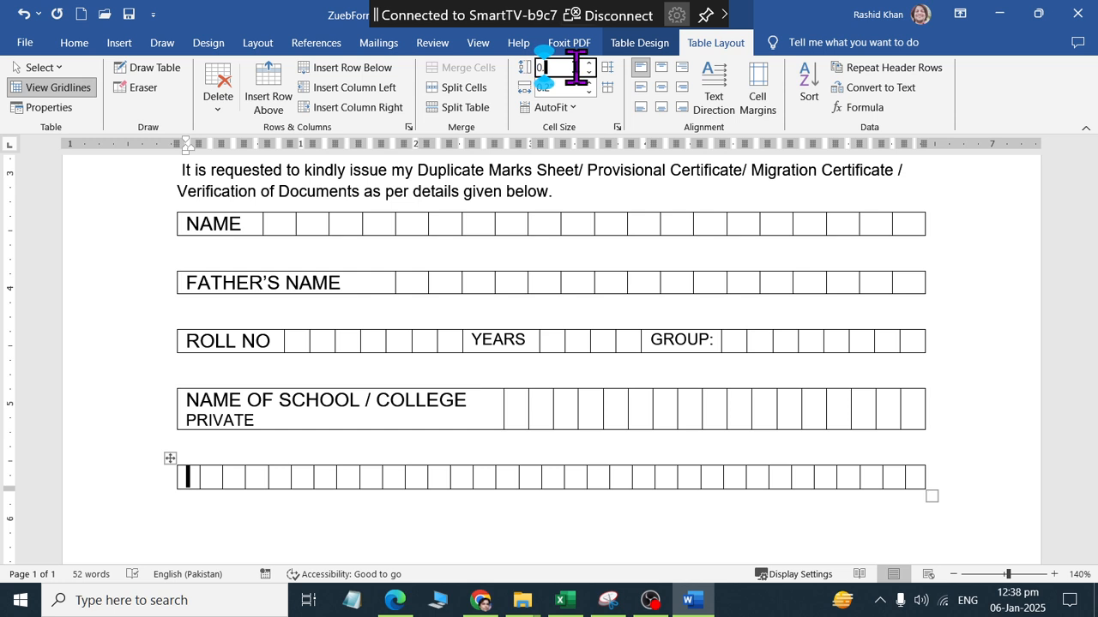
text(.3)
key(Return)
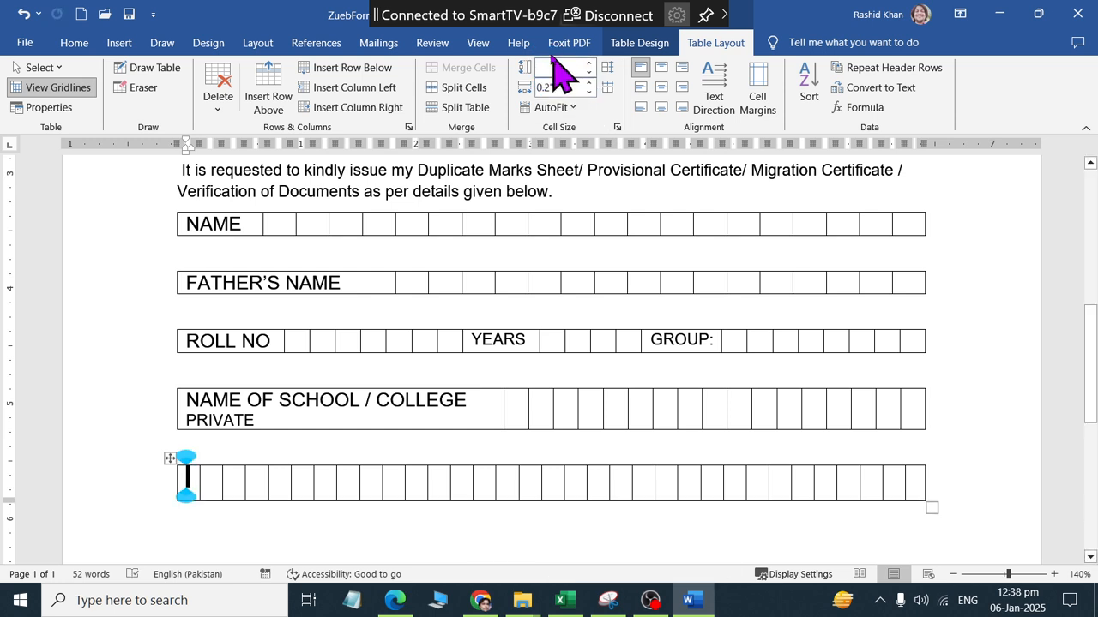
click(538, 74)
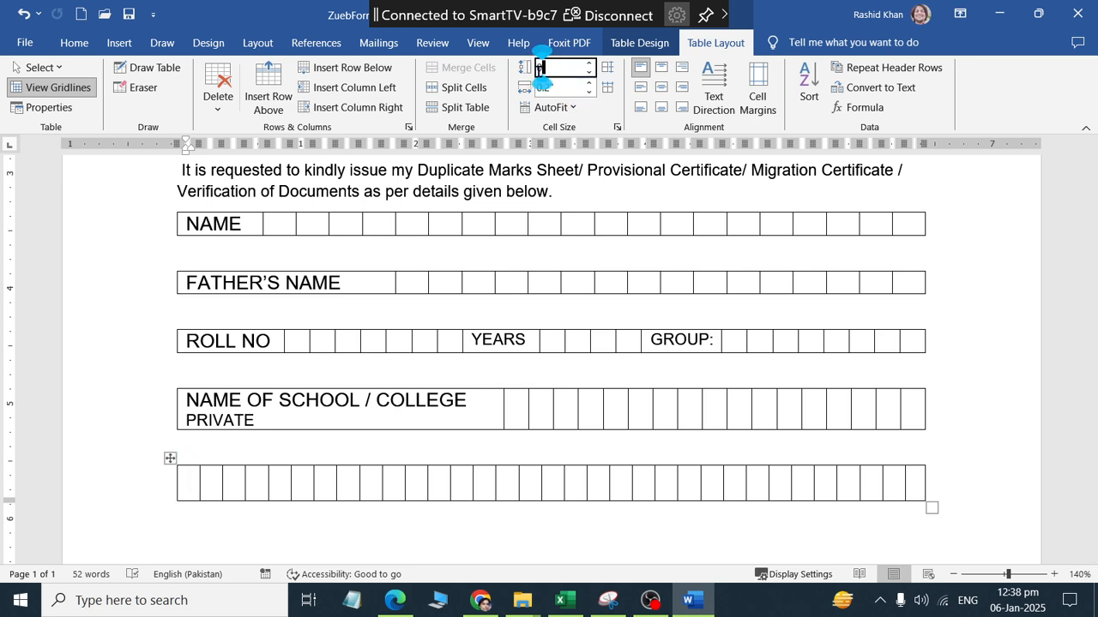
text(0.2)
key(Return)
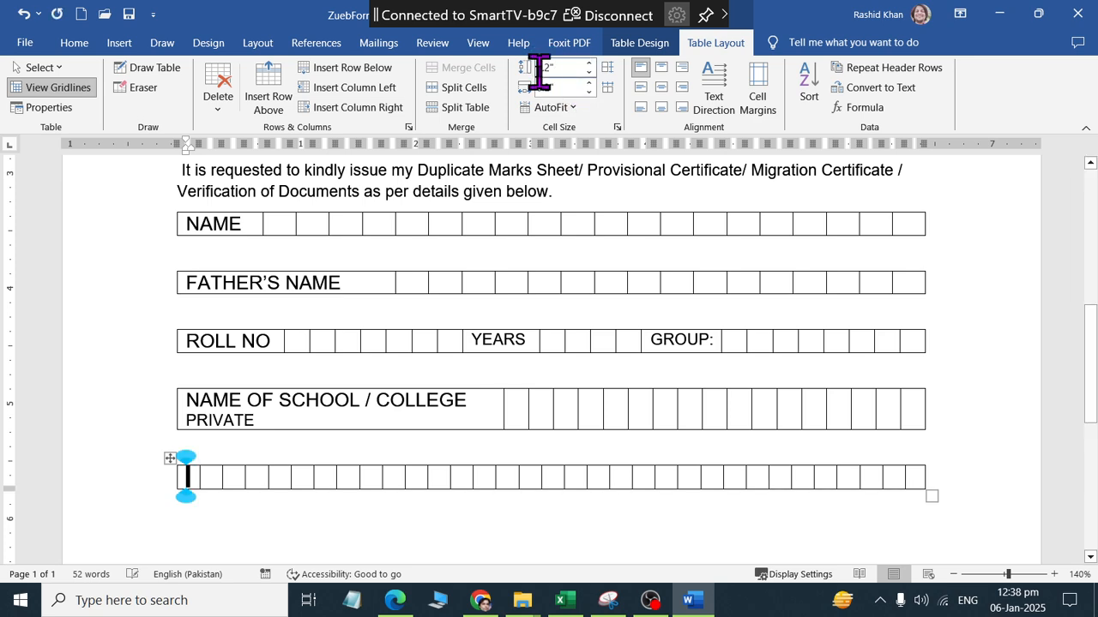
Copy the whole empty box row and paste the duplicate as a separate table below it
click(225, 470)
click(187, 477)
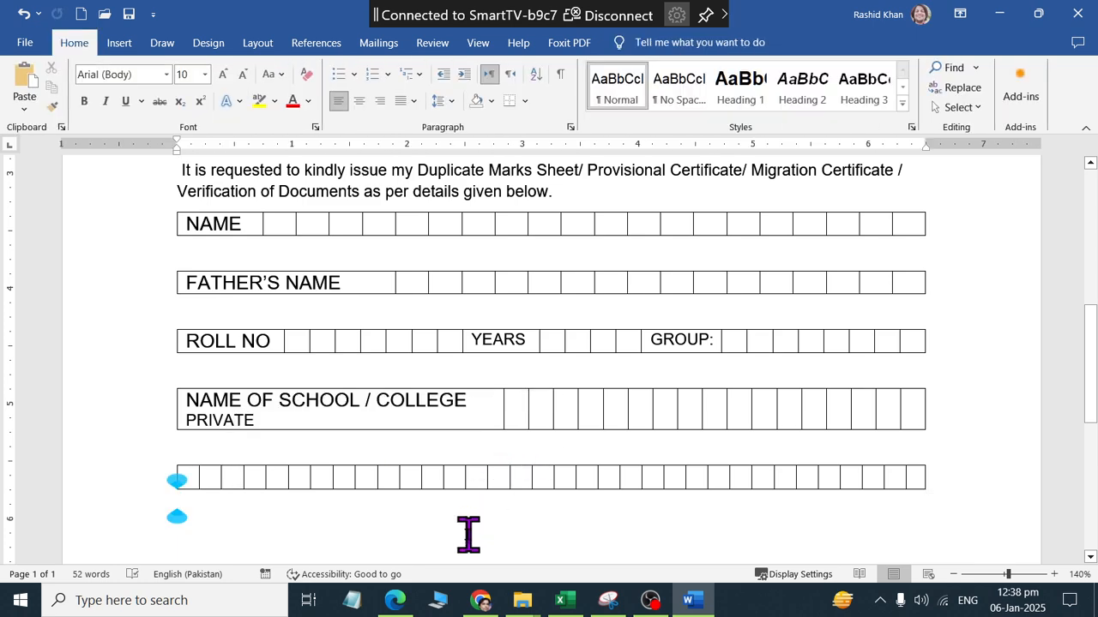
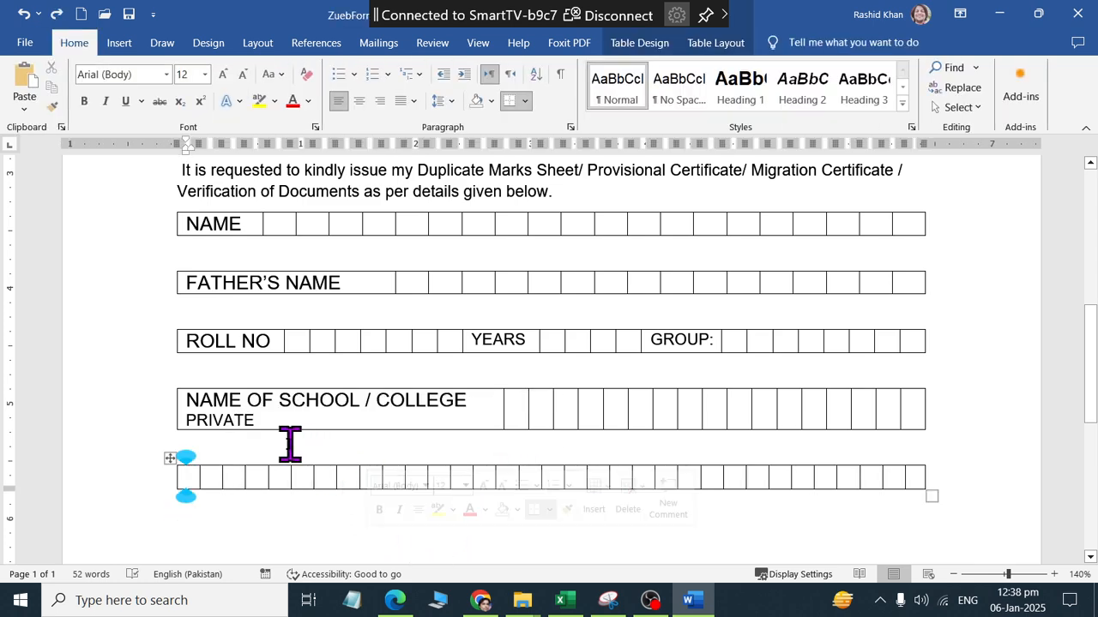
key(alt+Tab)
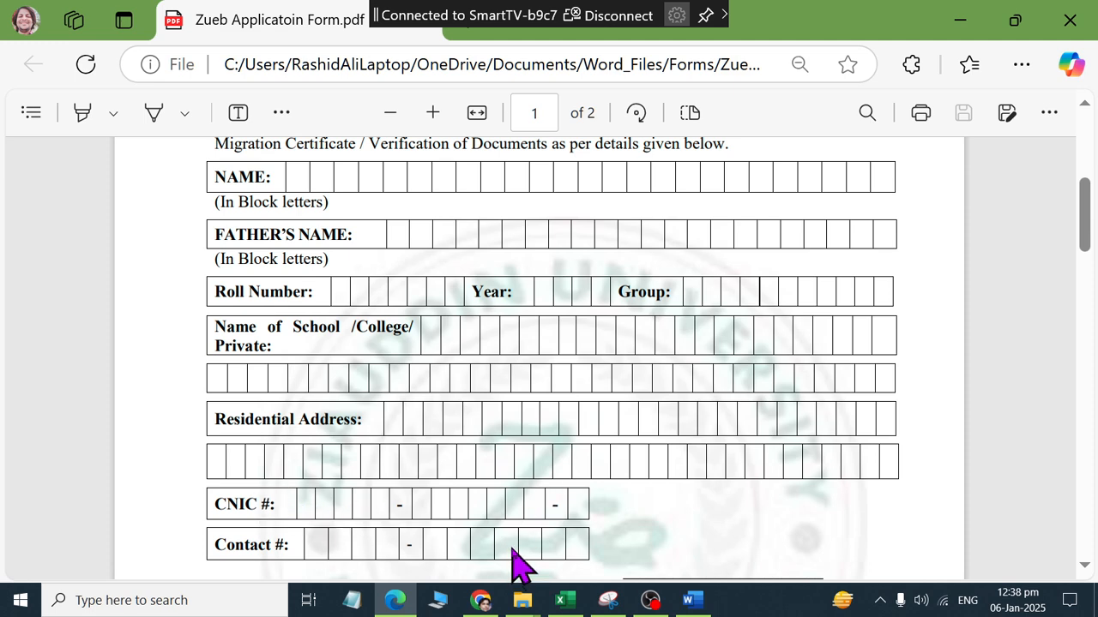
key(alt+Tab)
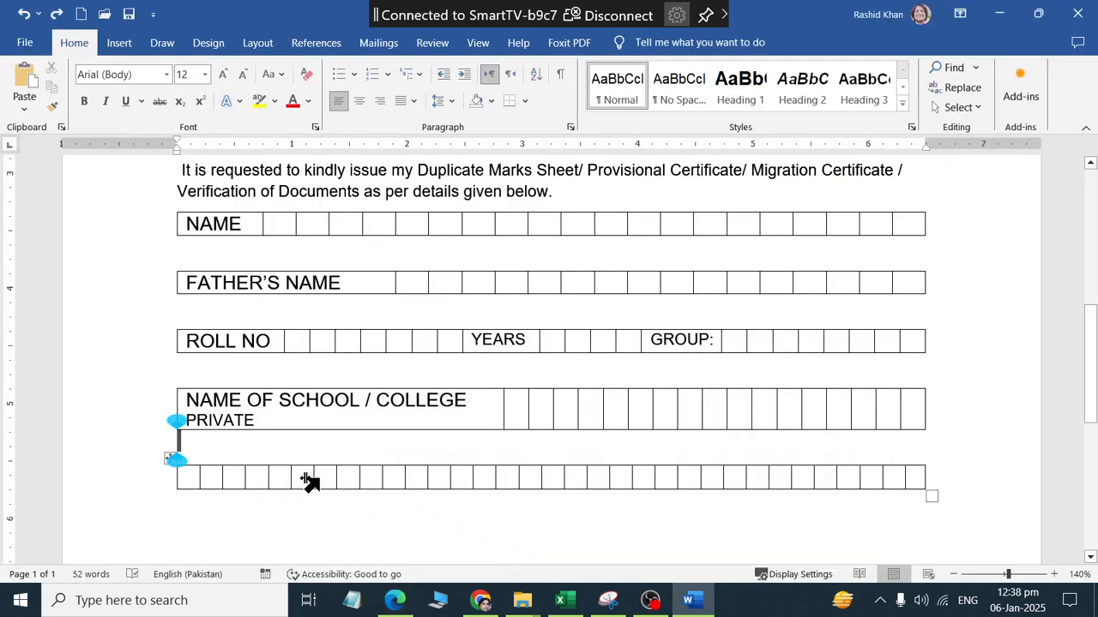
click(185, 477)
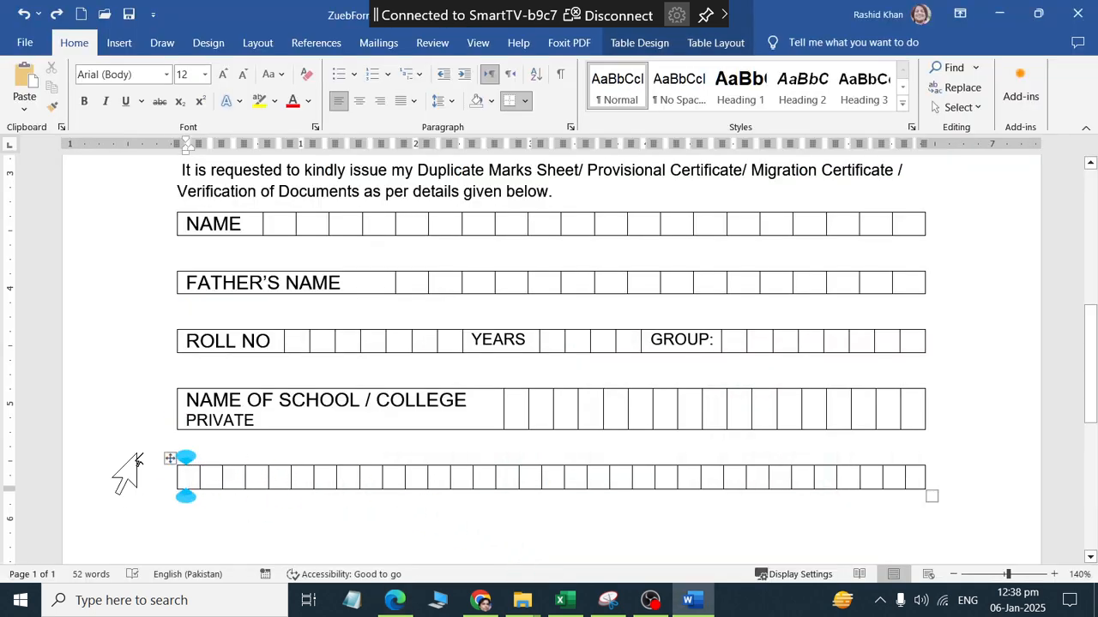
click(170, 462)
key(ctrl+c)
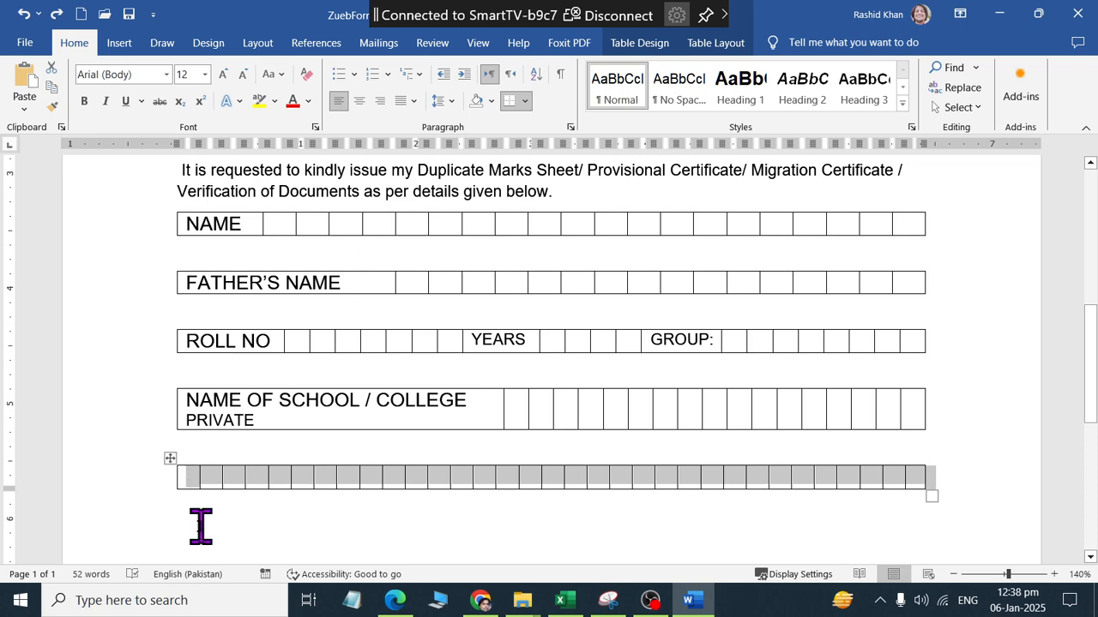
click(177, 520)
key(ctrl+v)
Check the short rows in the PDF form and delete the last sixteen columns of the pasted box row
key(alt+Tab)
key(alt+Tab)
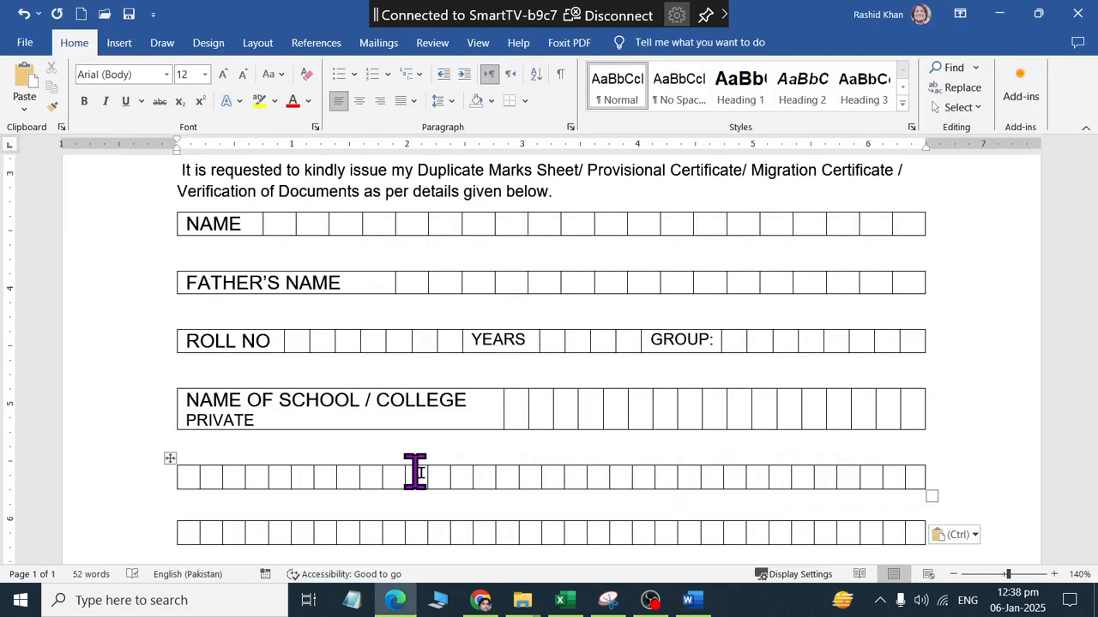
click(535, 531)
key(alt+Tab)
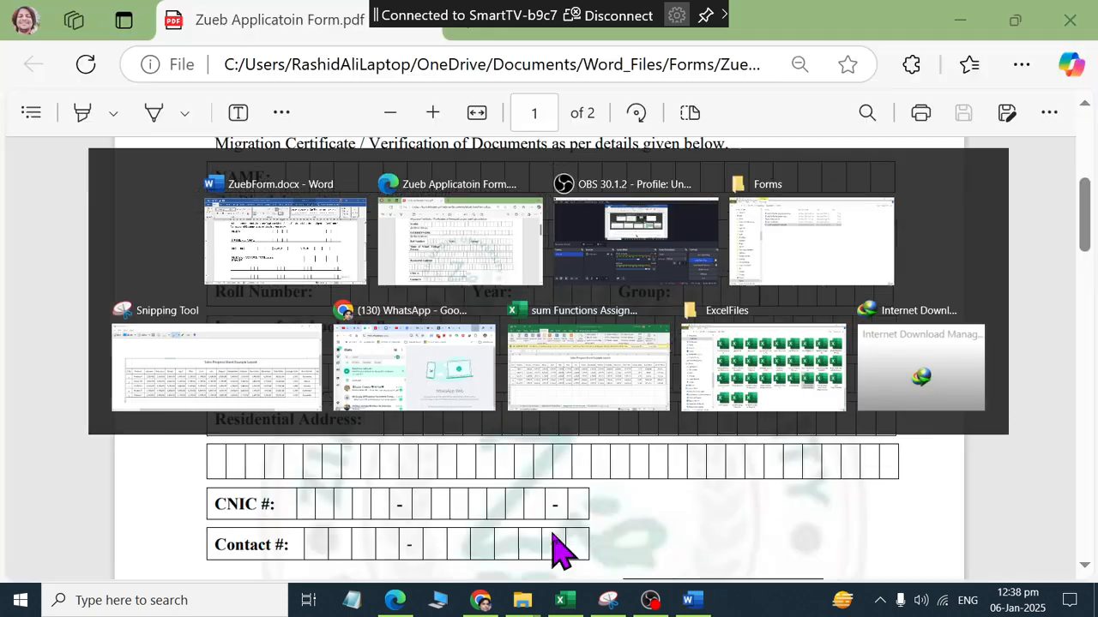
key(alt+Tab)
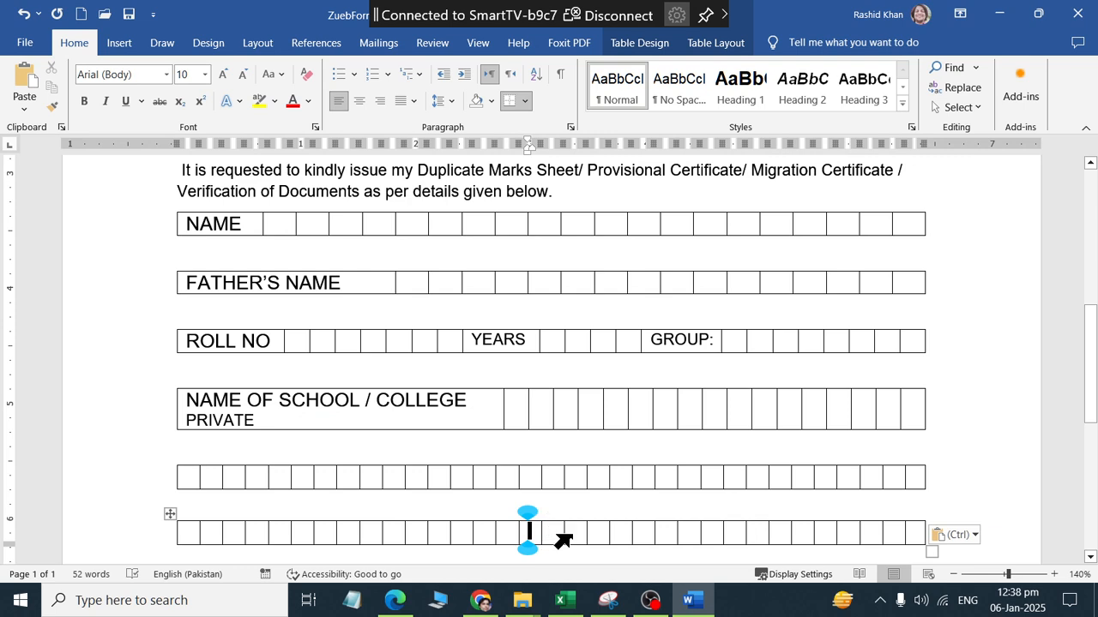
drag(575, 532, 912, 524)
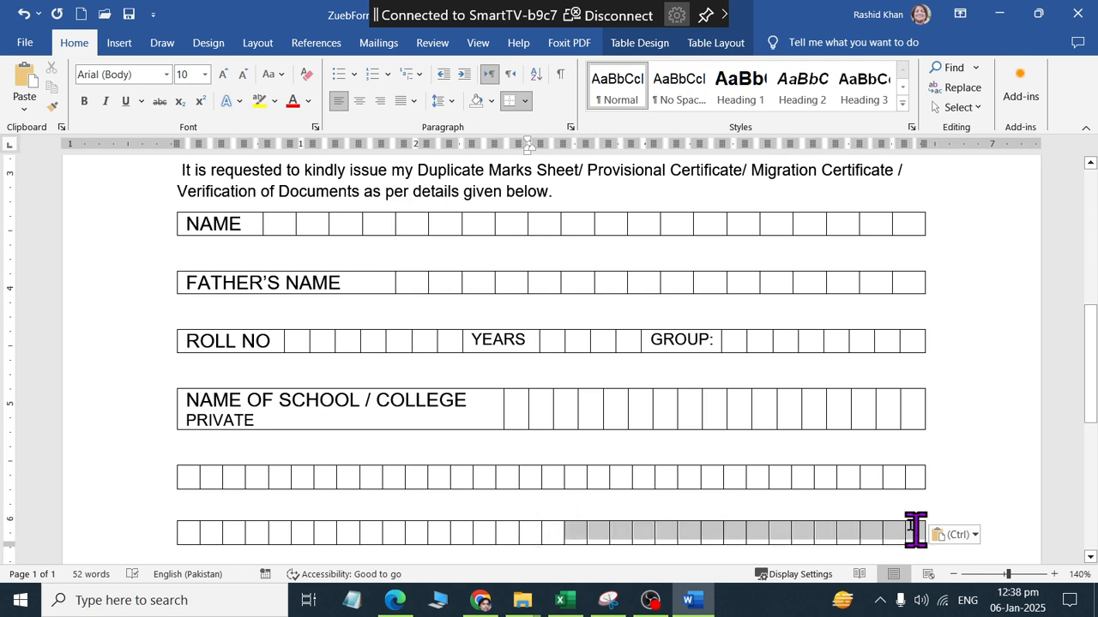
click(734, 43)
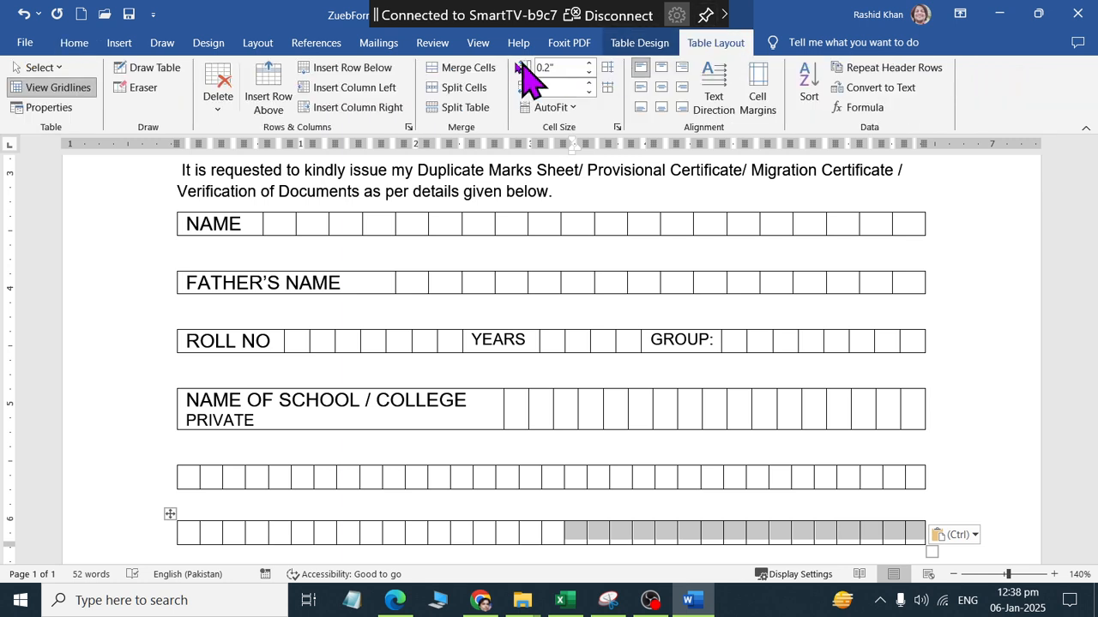
click(230, 111)
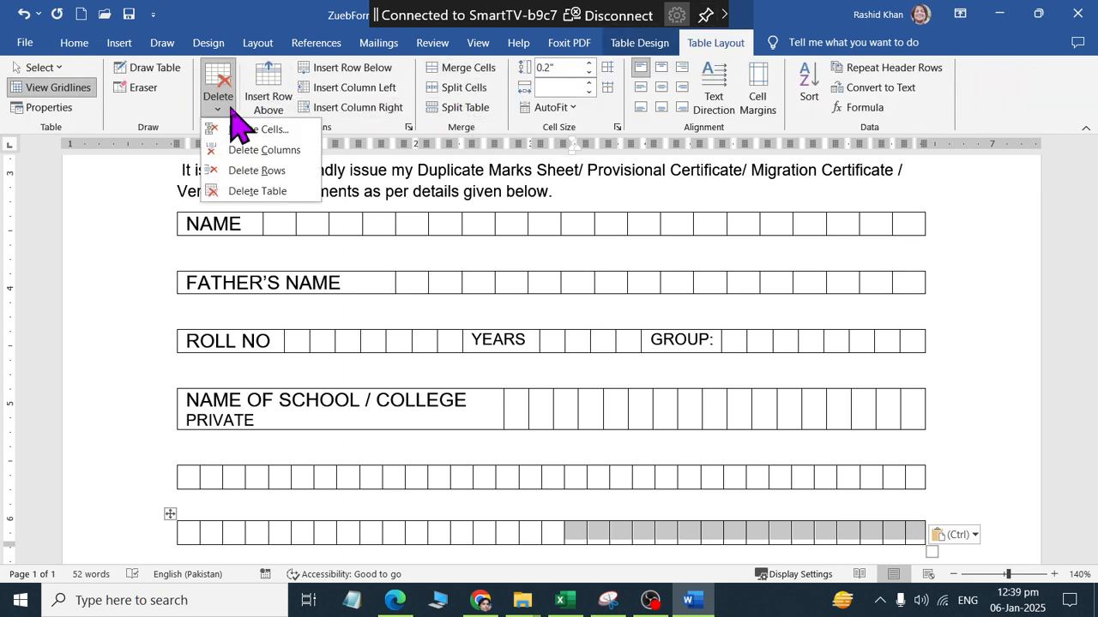
click(257, 158)
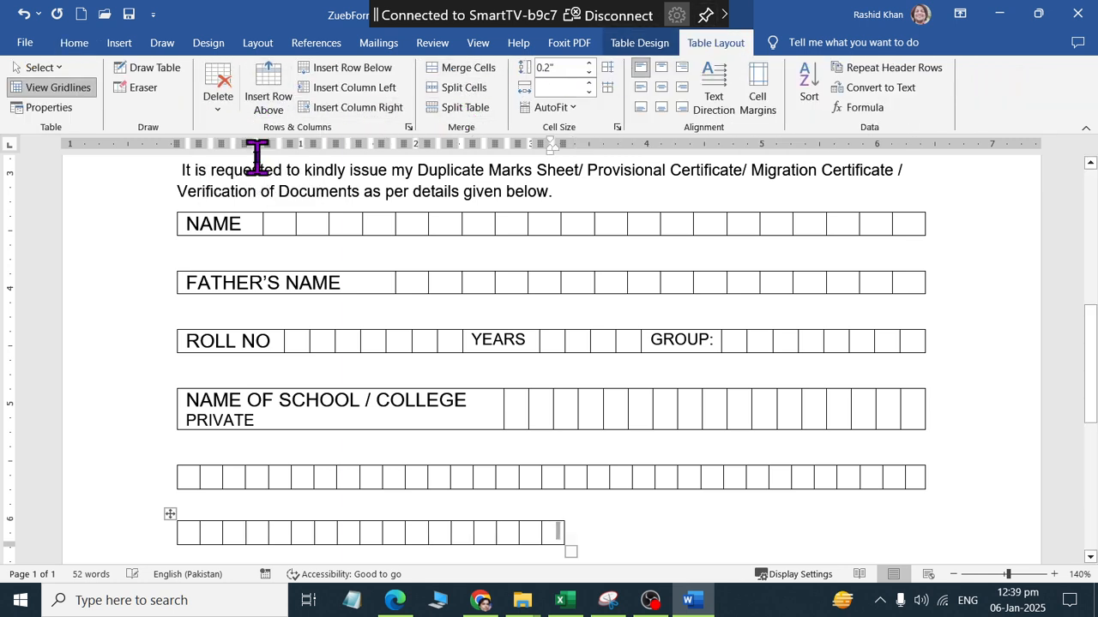
Count through the boxes of the shortened row and compare it with the entry rows in the PDF form
scroll(274, 403, down, 3)
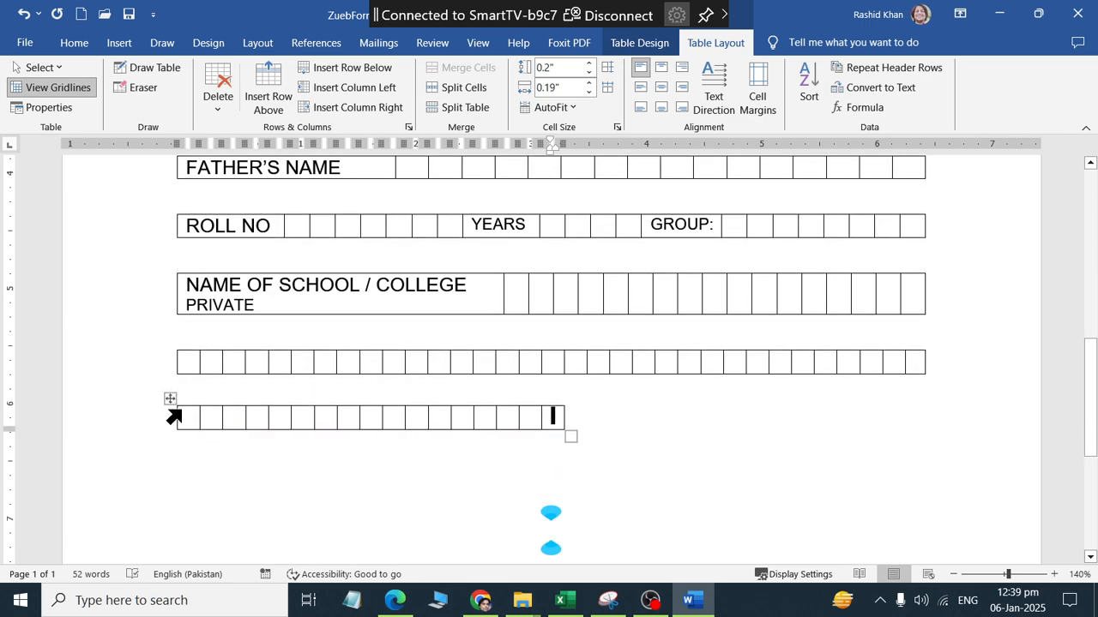
key(alt+Tab)
key(alt+Tab)
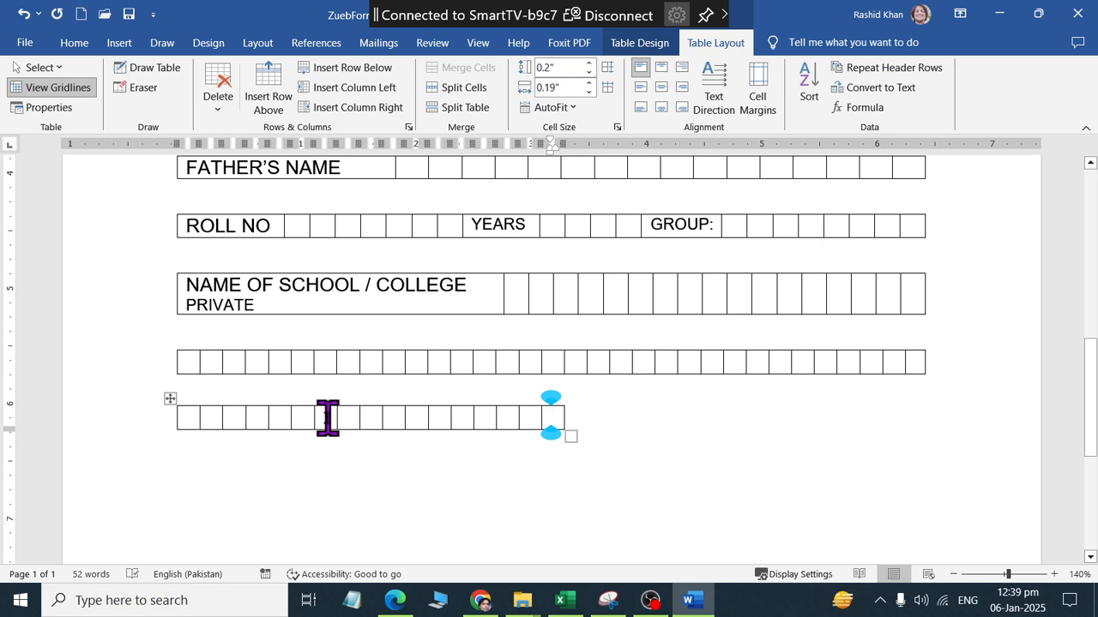
mouse_move(550, 416)
mouse_down()
mouse_move(458, 416)
mouse_move(565, 416)
mouse_move(232, 418)
mouse_up()
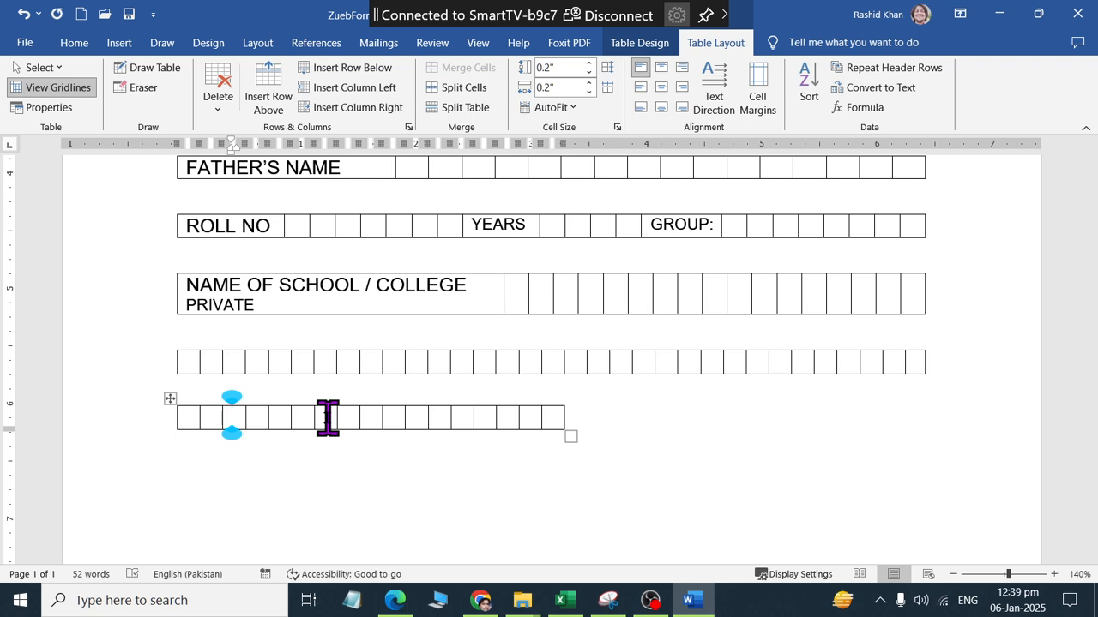
drag(232, 418, 211, 417)
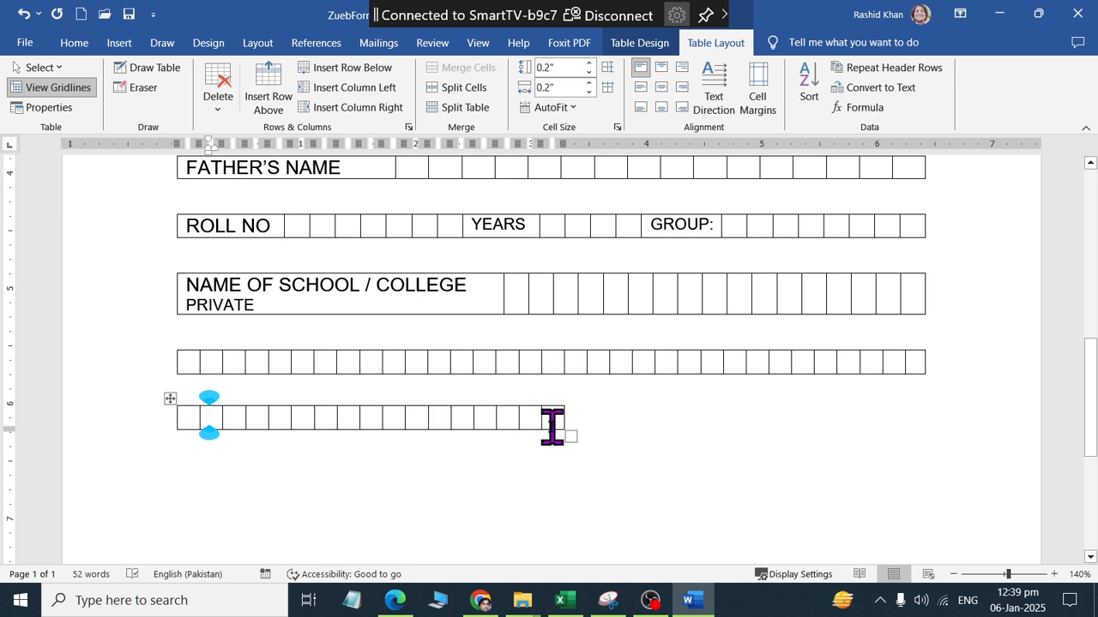
key(alt+Tab)
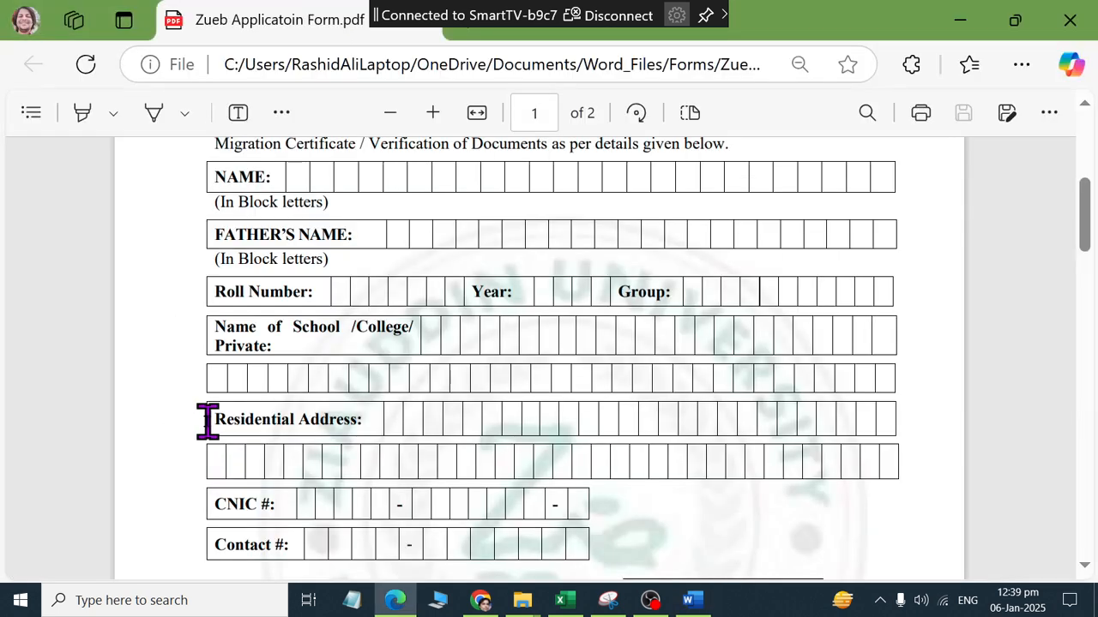
key(alt+Tab)
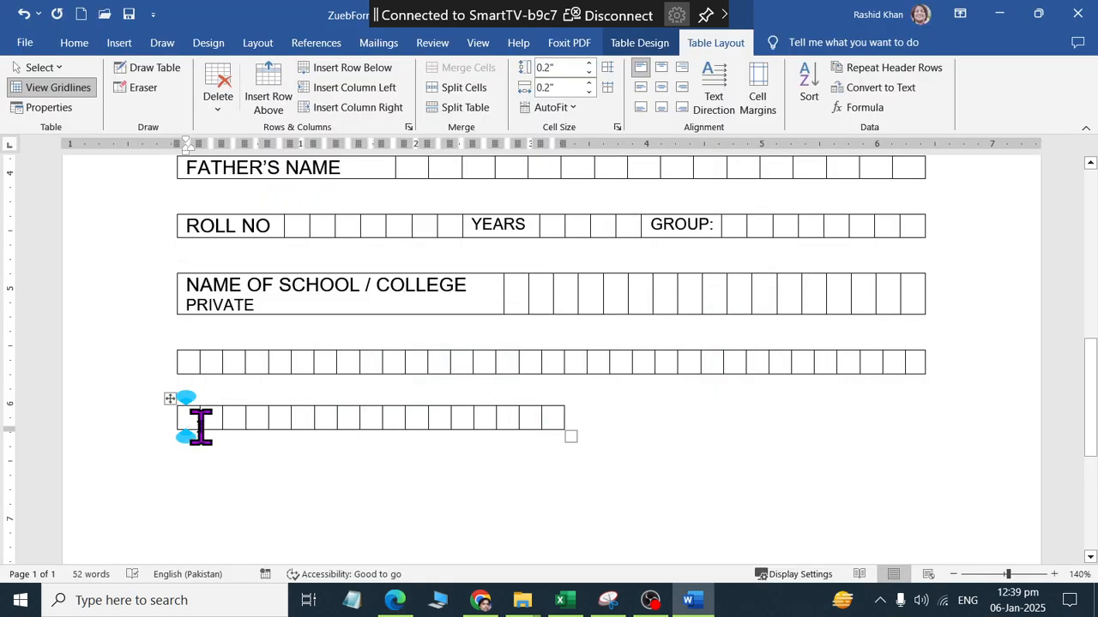
Merge the first five boxes of the shortened row and label the merged cell "CNIC #:"
drag(191, 418, 290, 420)
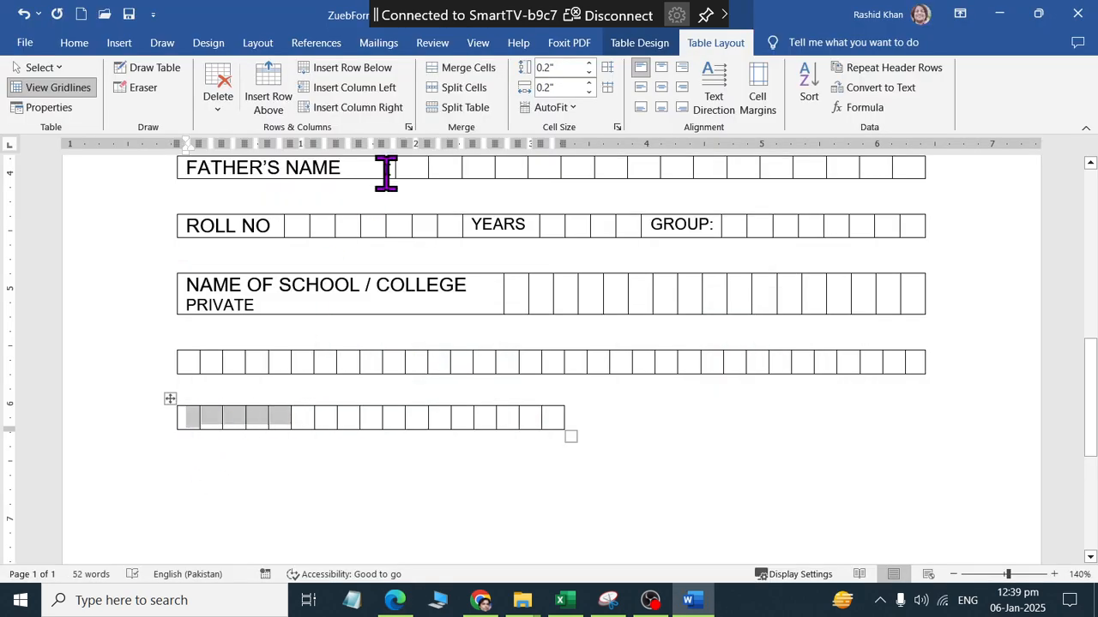
click(499, 69)
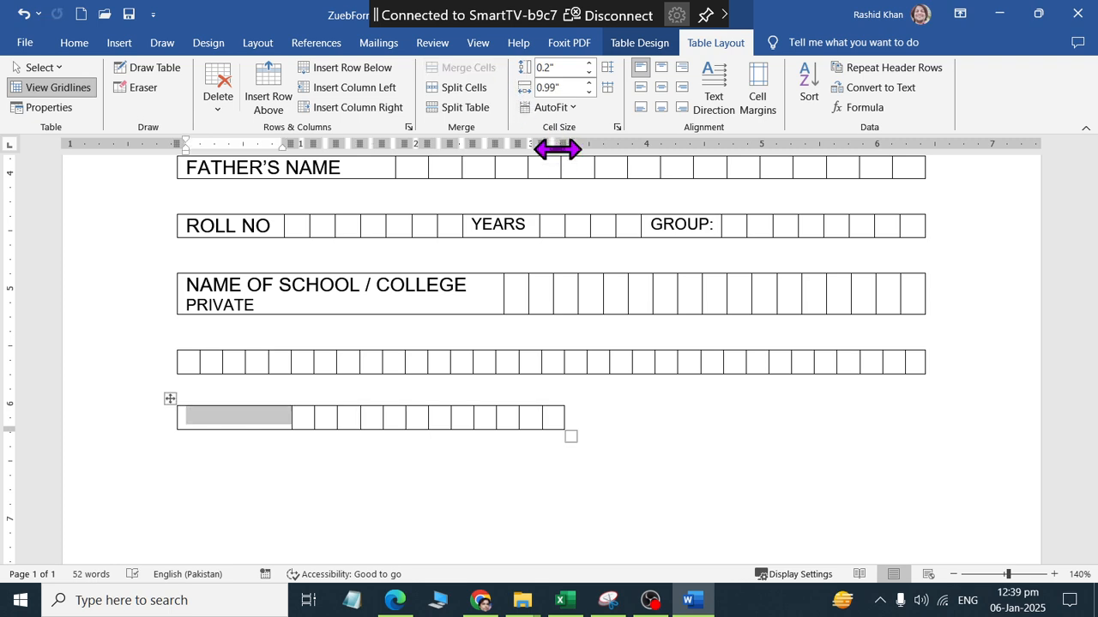
text(CNIC )
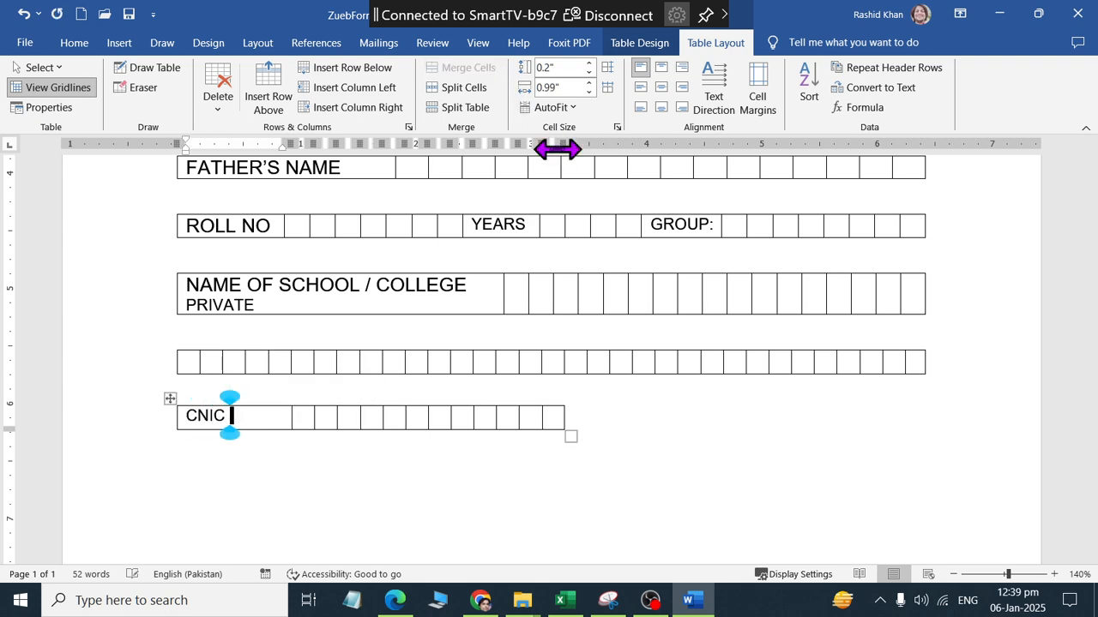
text(#)
key(alt+Tab)
key(alt+Tab)
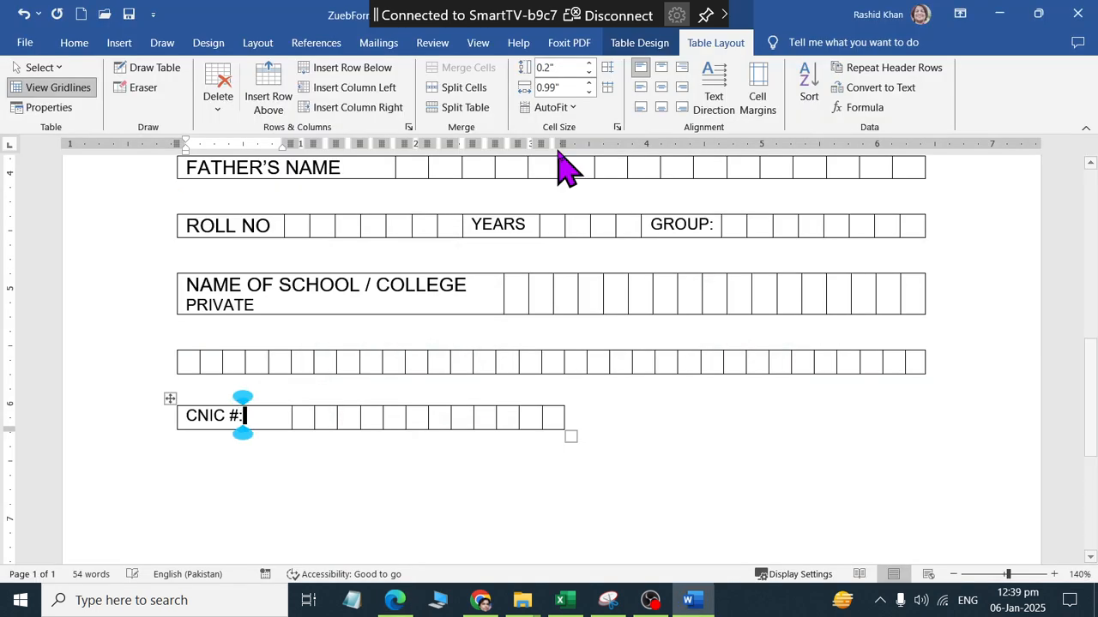
text(:)
Count through the boxes after the CNIC label and insert three more columns at the row's right end
key(Tab)
key(Tab)
key(Tab)
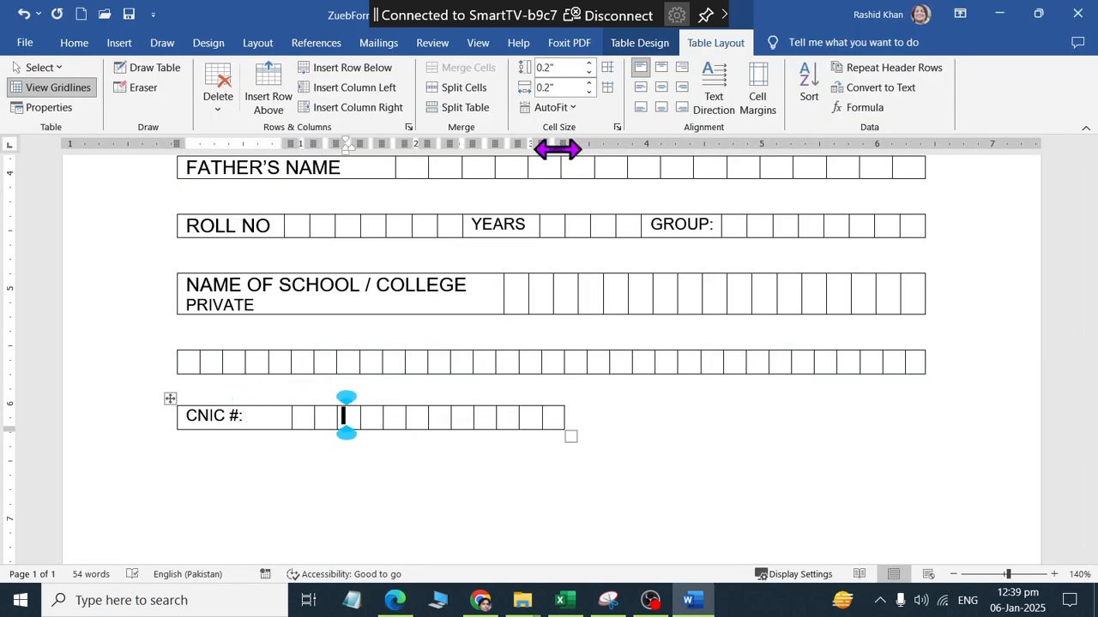
key(Tab)
key(Tab)
key(Tab)
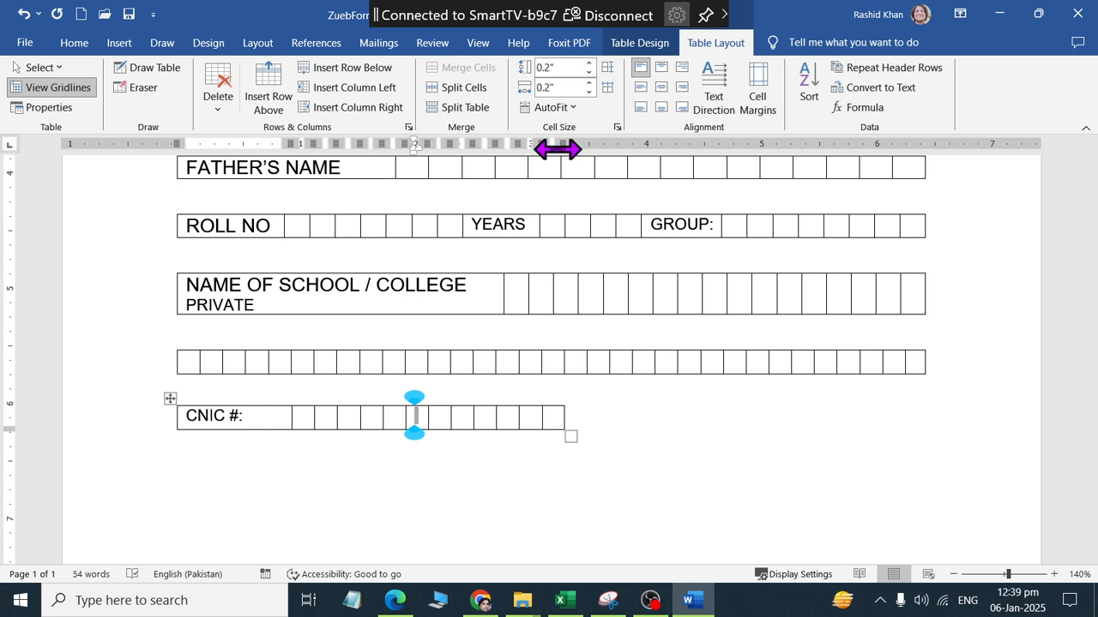
key(Tab)
key(Tab)
key(Tab)
key(Tab)
key(Tab)
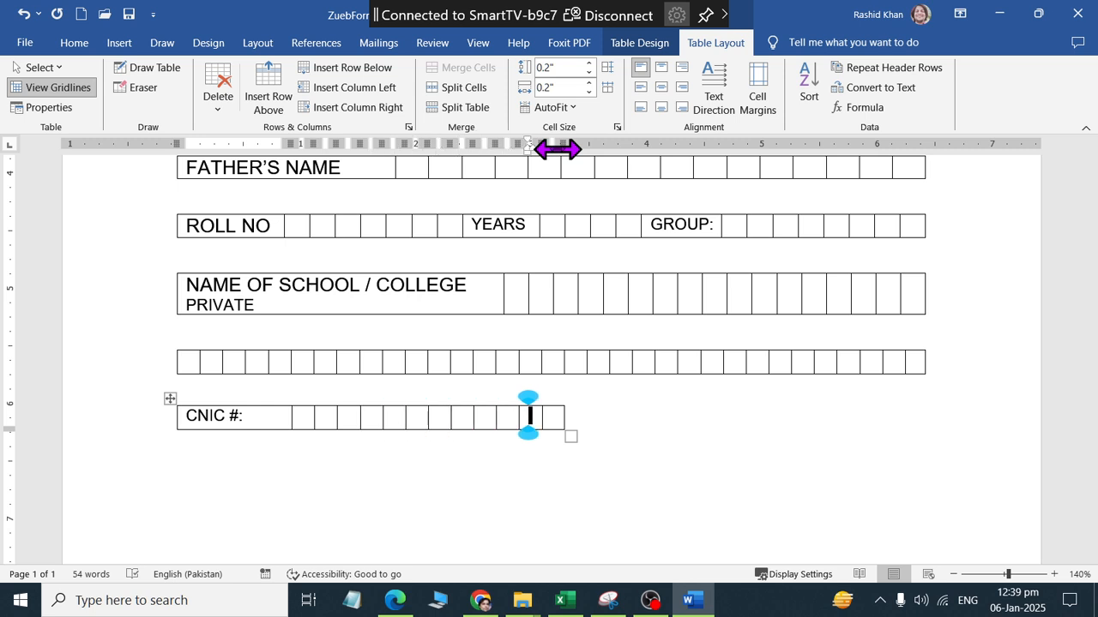
key(Tab)
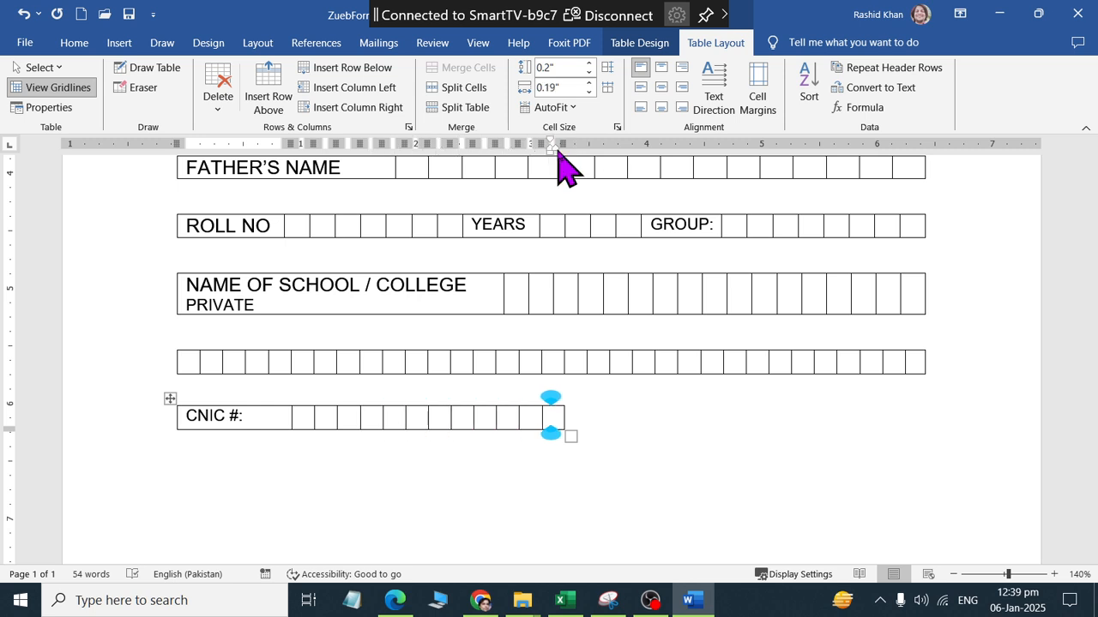
click(355, 108)
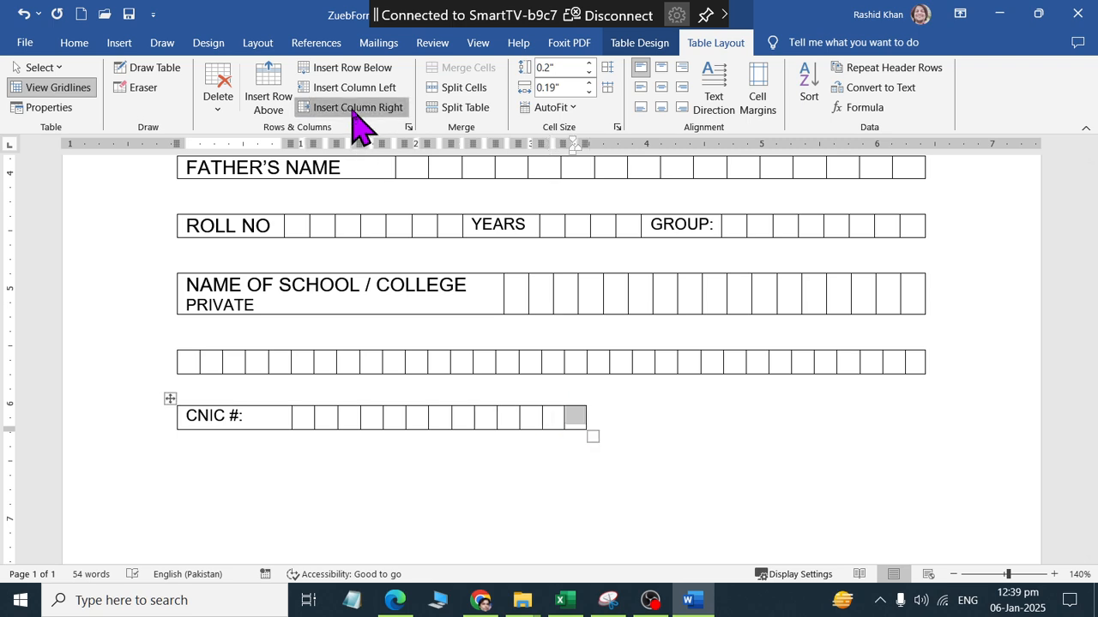
click(356, 108)
click(355, 108)
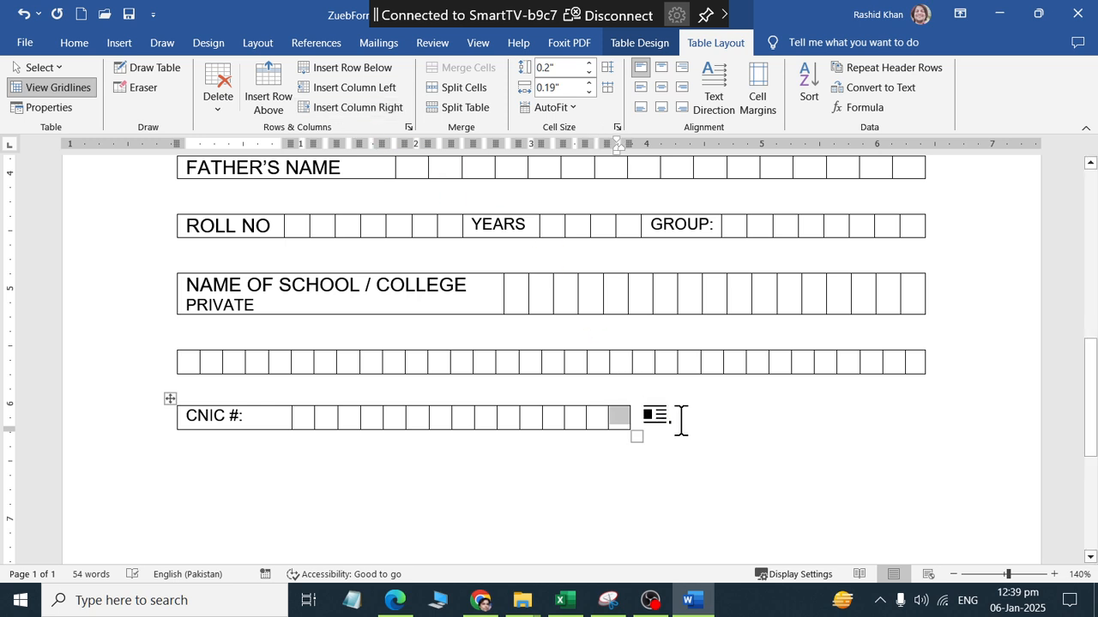
click(617, 421)
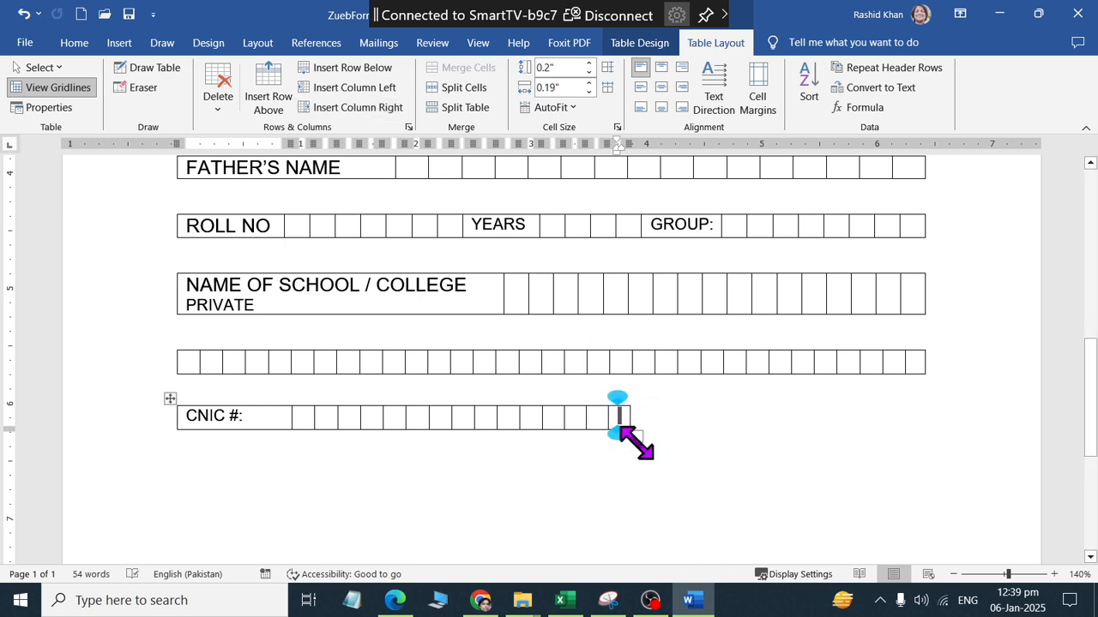
Add a second row below the CNIC row and label its first cell "CONTACT:"
click(170, 399)
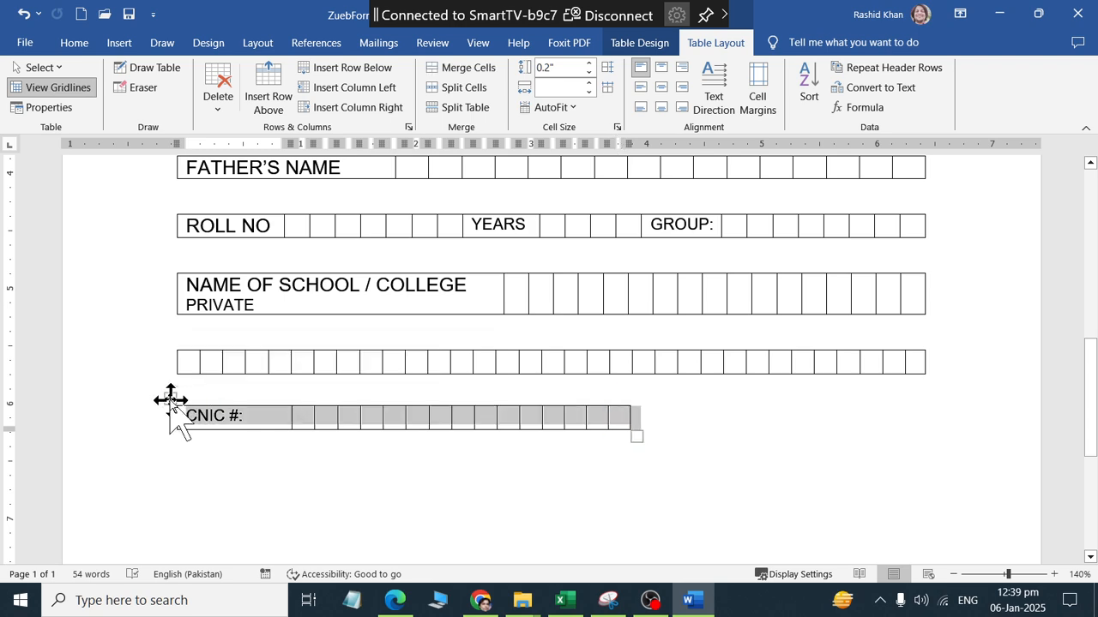
click(652, 420)
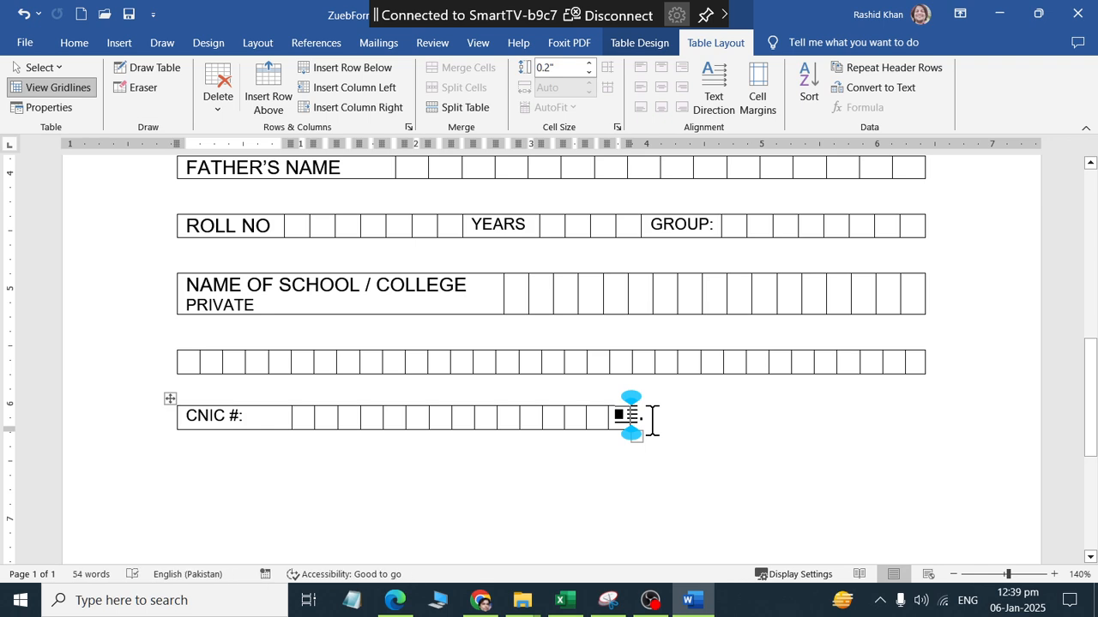
key(Return)
key(alt+Tab)
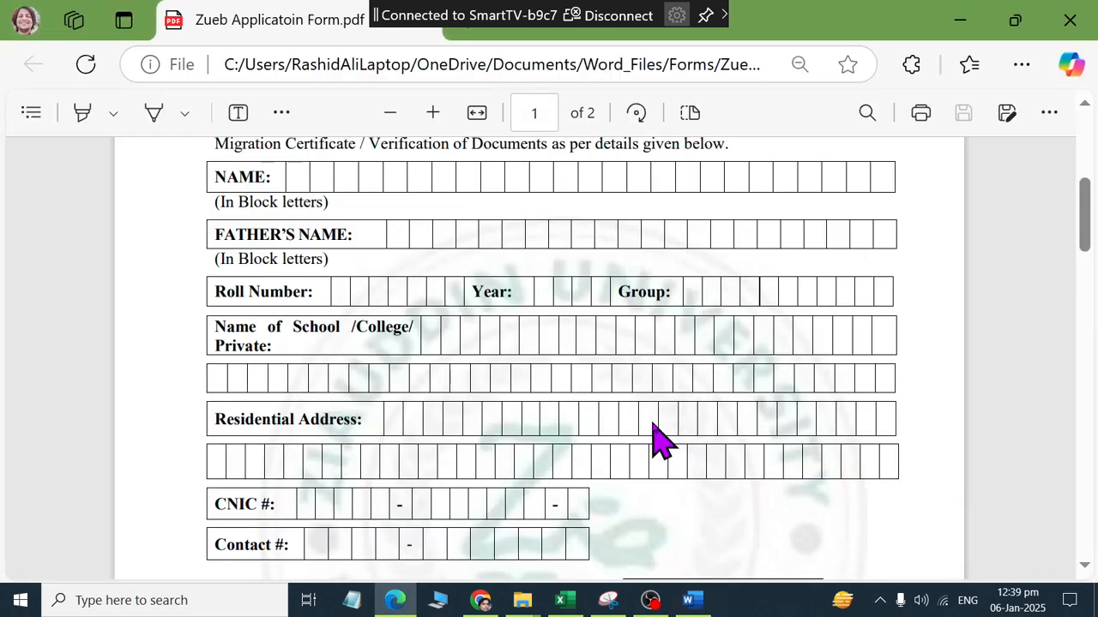
key(alt+Tab)
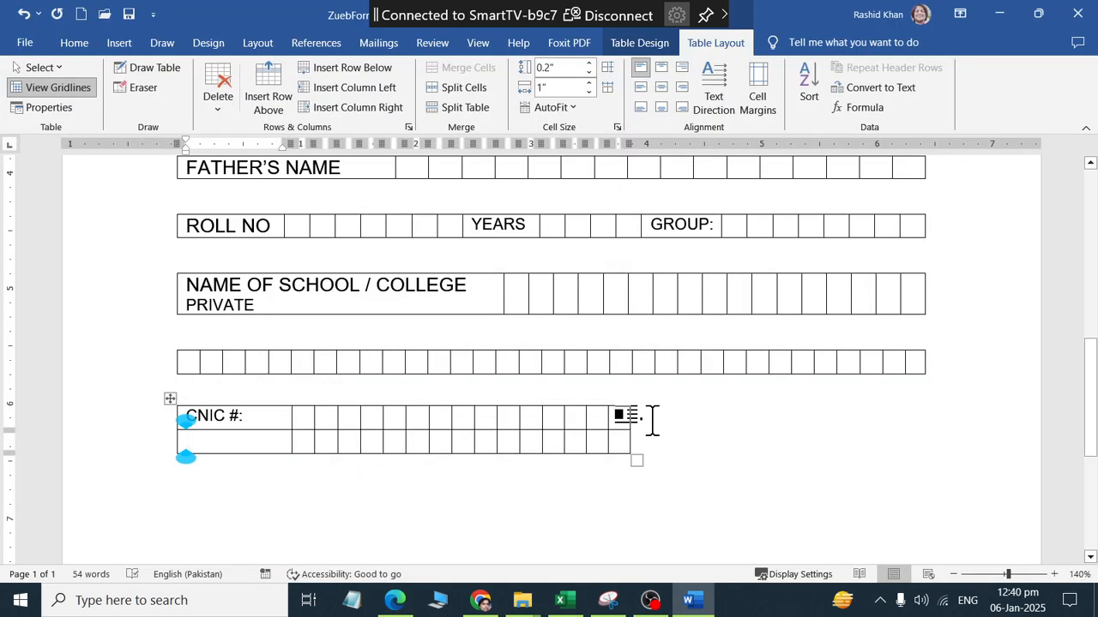
text(C)
key(BackSpace)
text(CONTACT:)
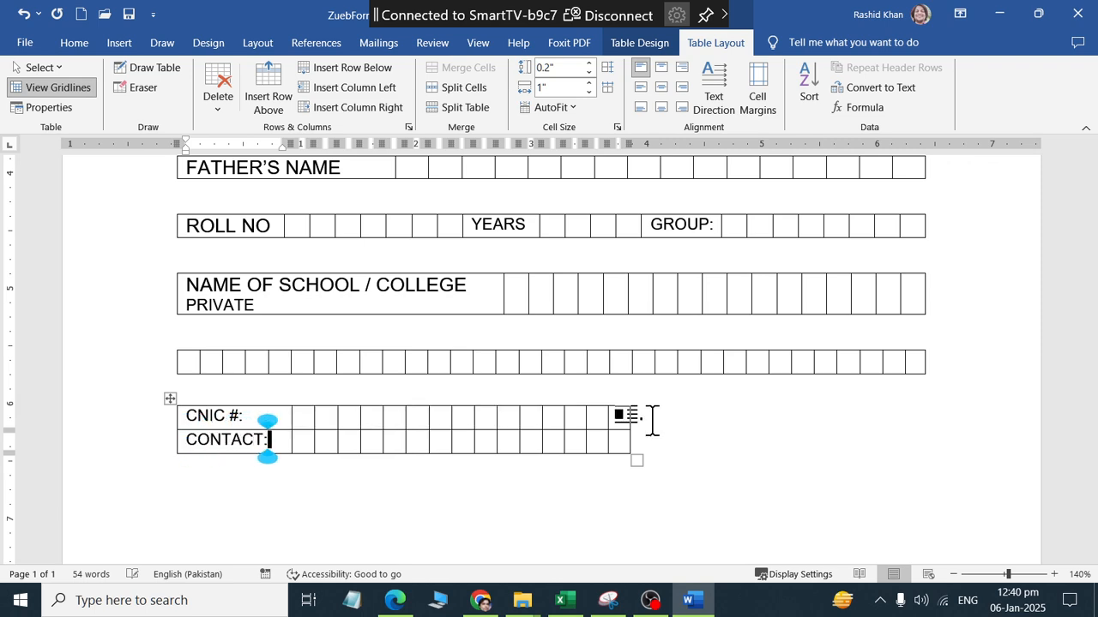
Enter hyphens in the sixth and fourteenth boxes of the CNIC row, following the PDF form
key(alt+Tab)
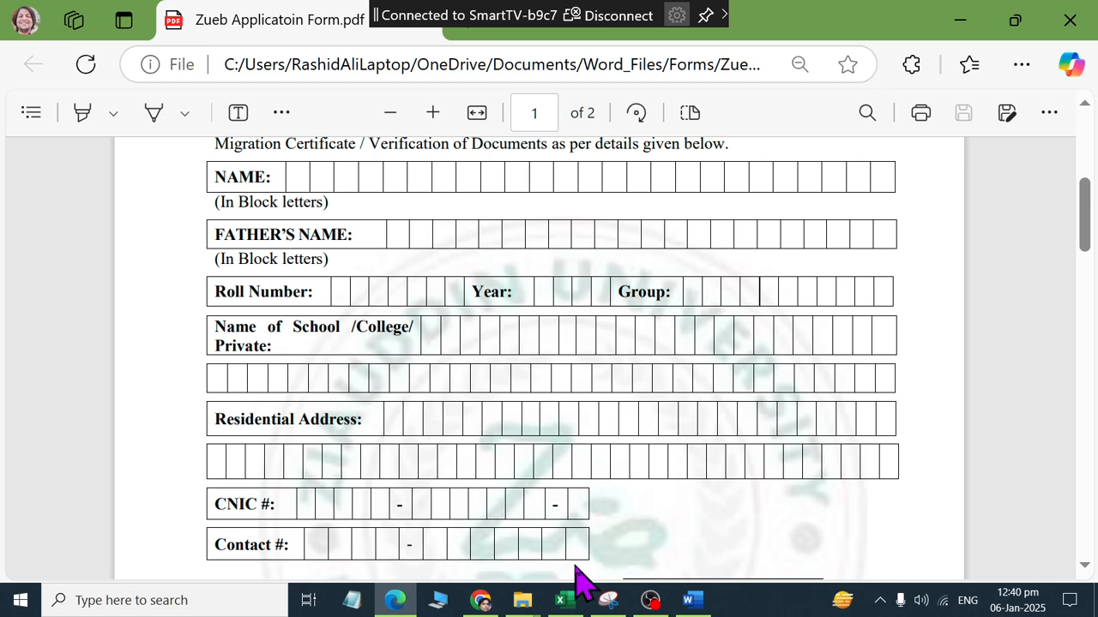
key(alt+Tab)
click(302, 416)
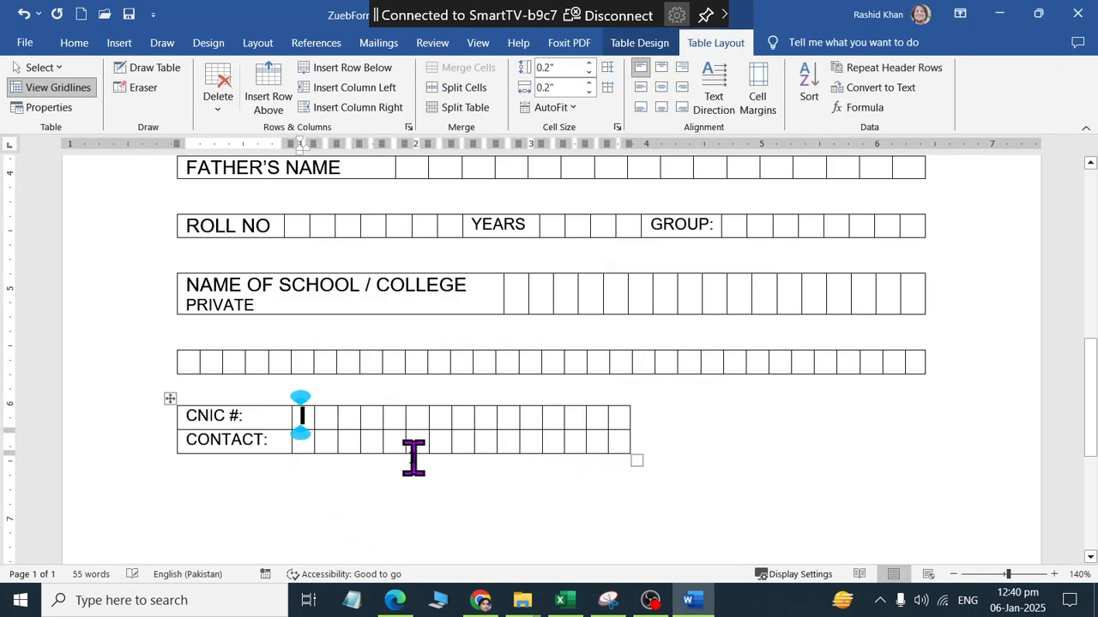
key(Right)
key(Right)
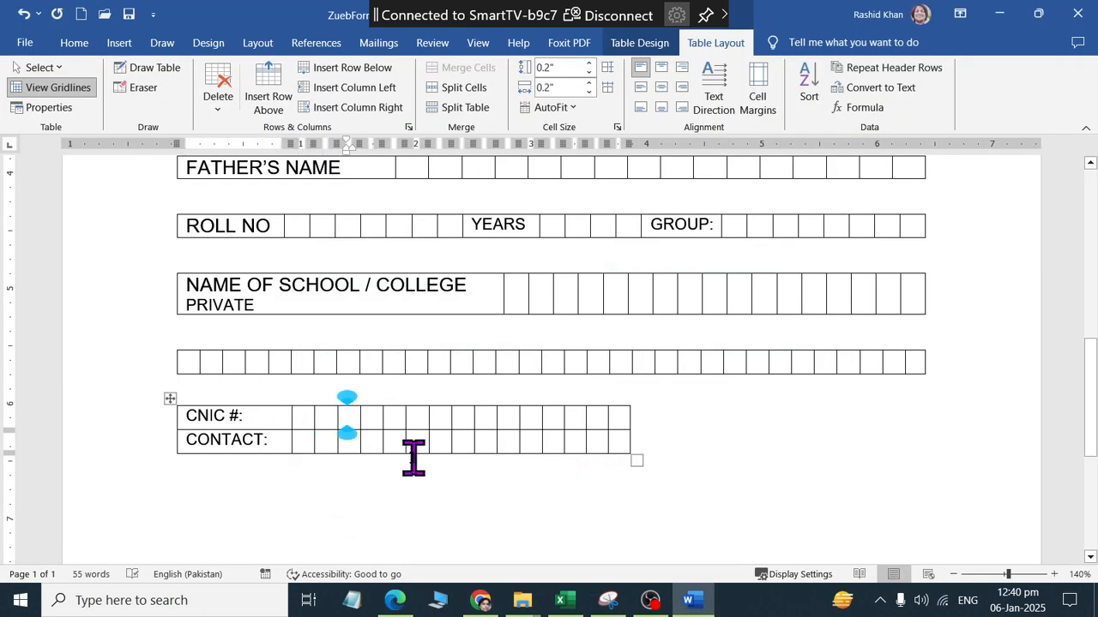
key(Right)
key(Right)
key(Right)
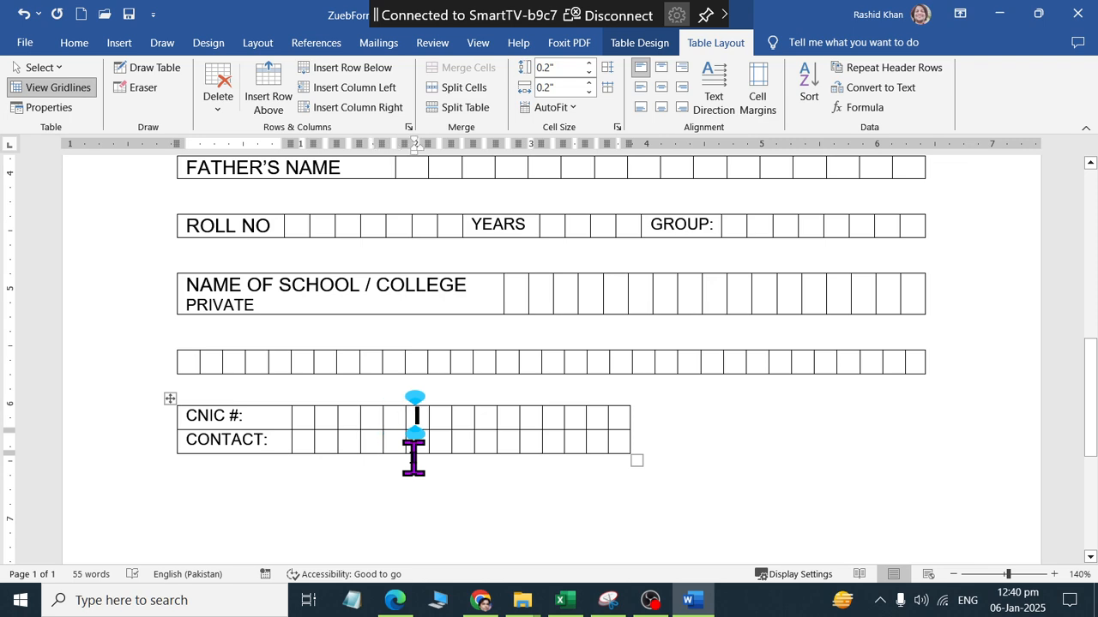
text(-)
key(Right)
key(Right)
key(Right)
key(Right)
key(Right)
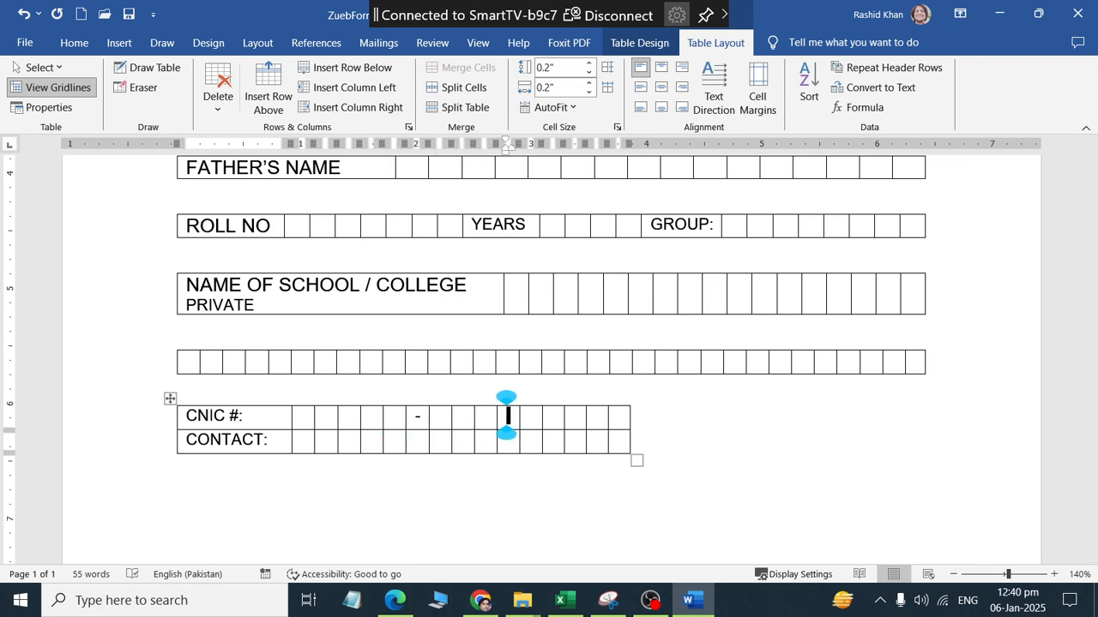
key(Right)
key(Right)
key(Right)
text(-)
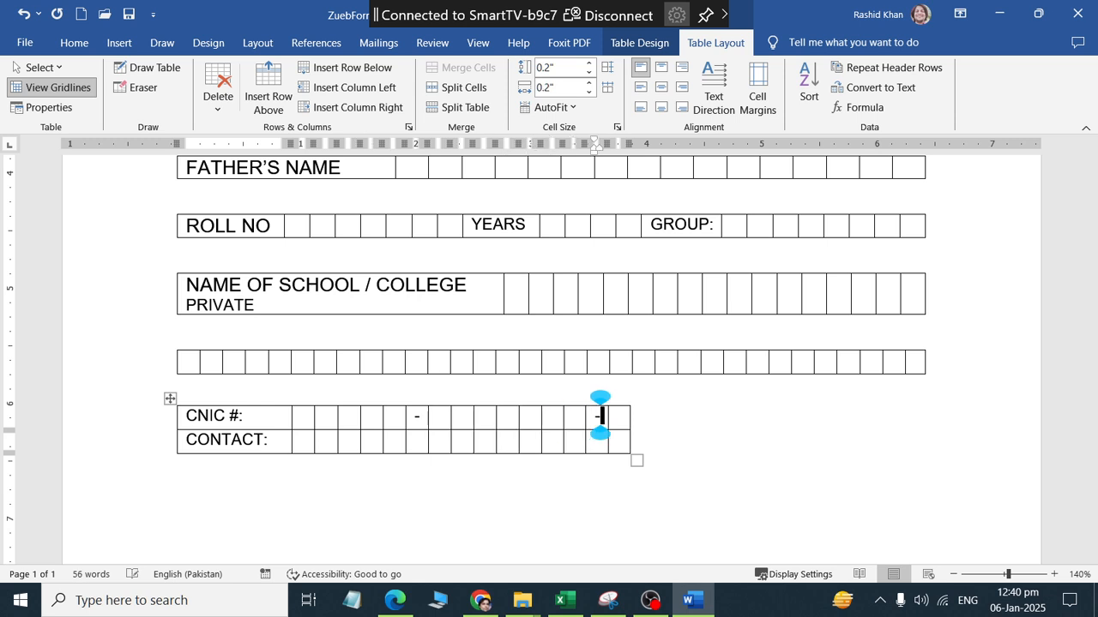
Enter a hyphen in the fifth box of the CONTACT row
key(Down)
key(Left)
key(Left)
key(Left)
key(Left)
key(Left)
key(Left)
key(Left)
key(Left)
key(Left)
key(Left)
key(Left)
key(Left)
key(Left)
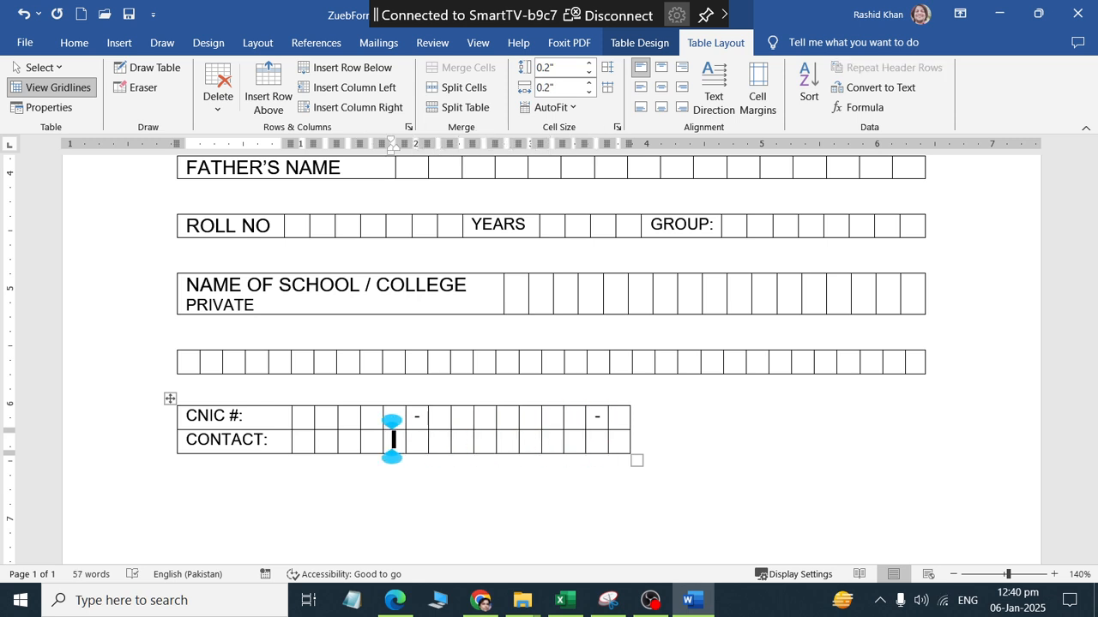
key(Left)
key(Right)
key(Right)
key(Right)
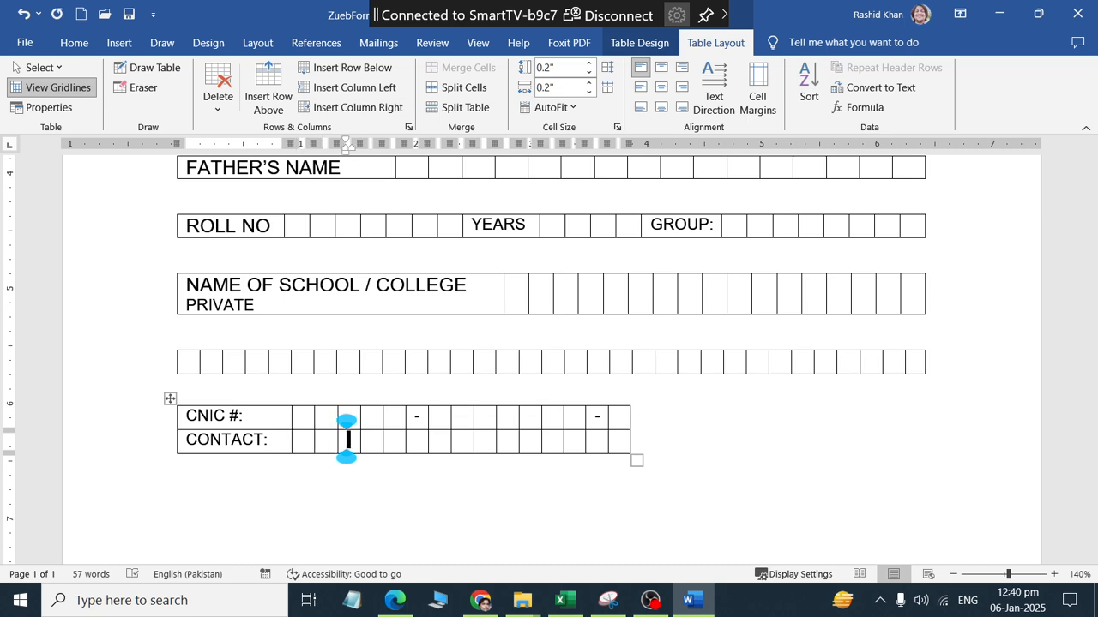
key(Right)
key(Right)
text(-)
Count the boxes after the hyphen in the CONTACT row and compare them with the PDF form
key(Right)
key(Right)
key(Right)
key(Right)
key(Right)
key(Right)
key(Right)
key(Right)
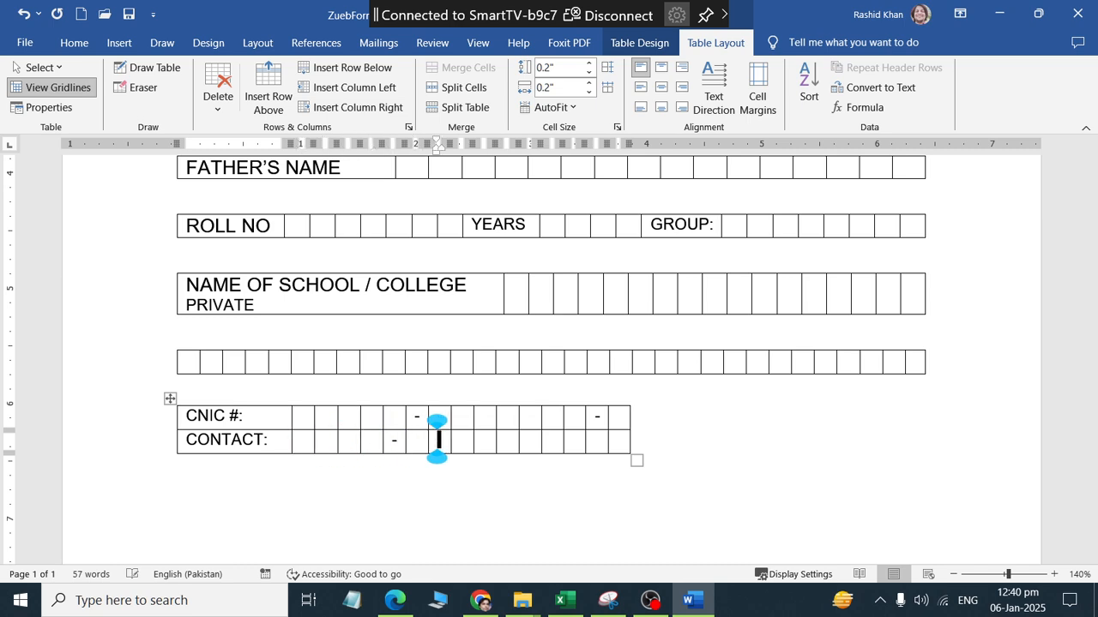
key(alt+Tab)
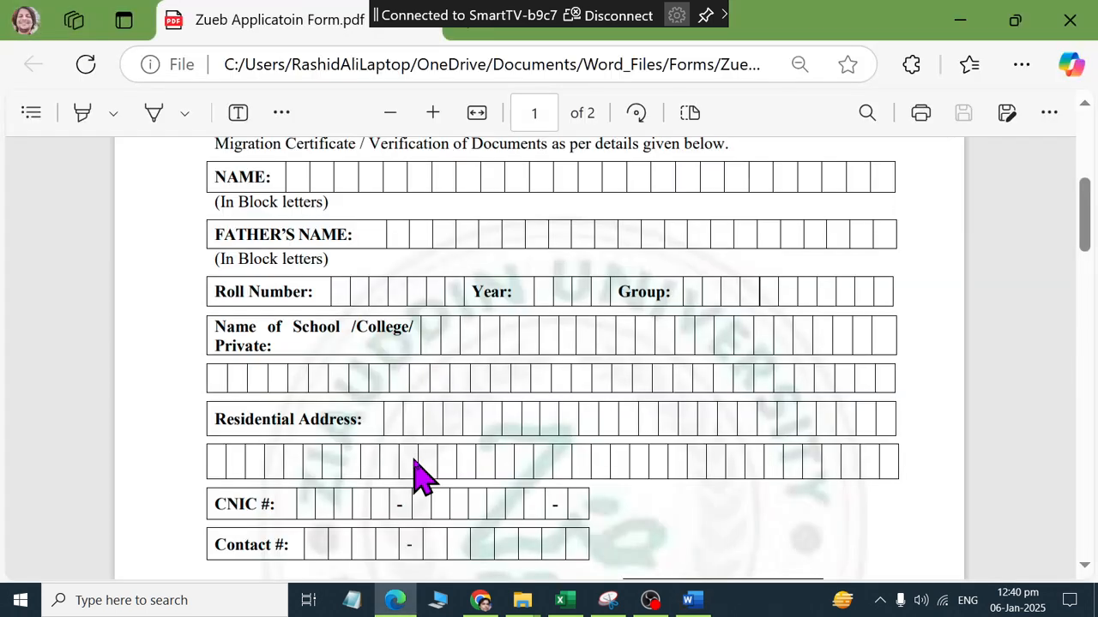
key(alt+Tab)
key(Left)
key(Left)
key(Left)
key(Left)
key(Left)
key(Left)
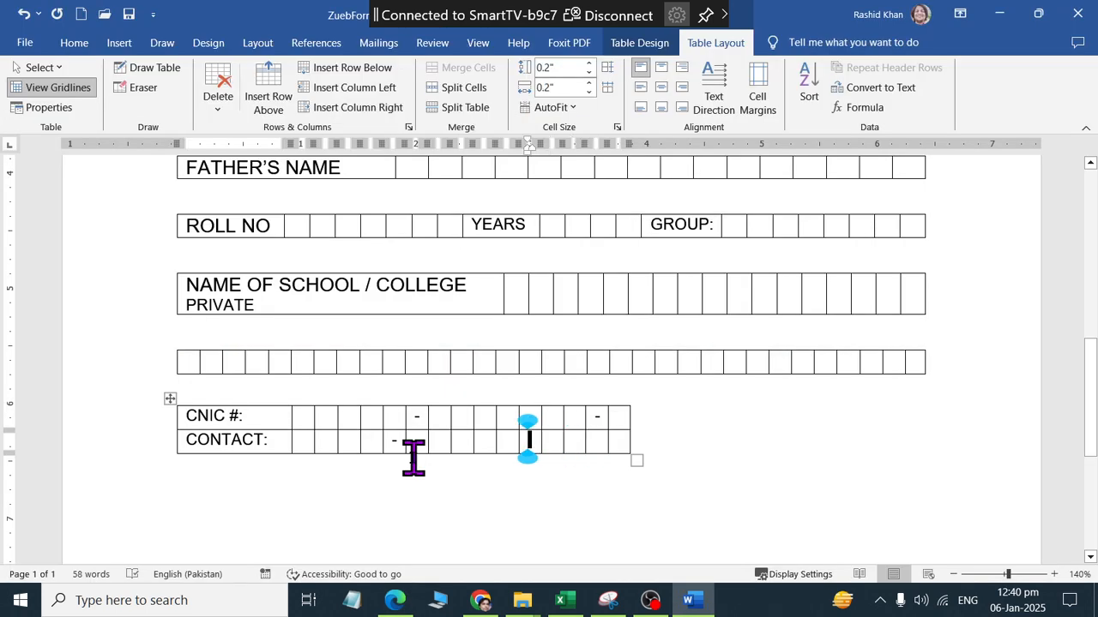
key(Left)
key(Right)
key(Right)
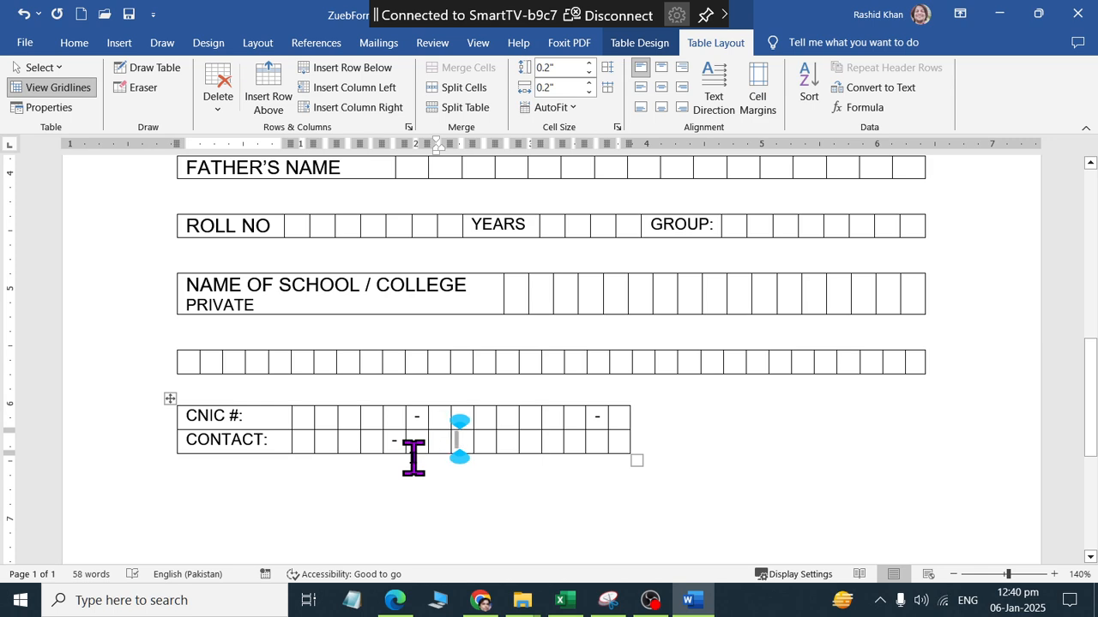
key(Right)
key(Right)
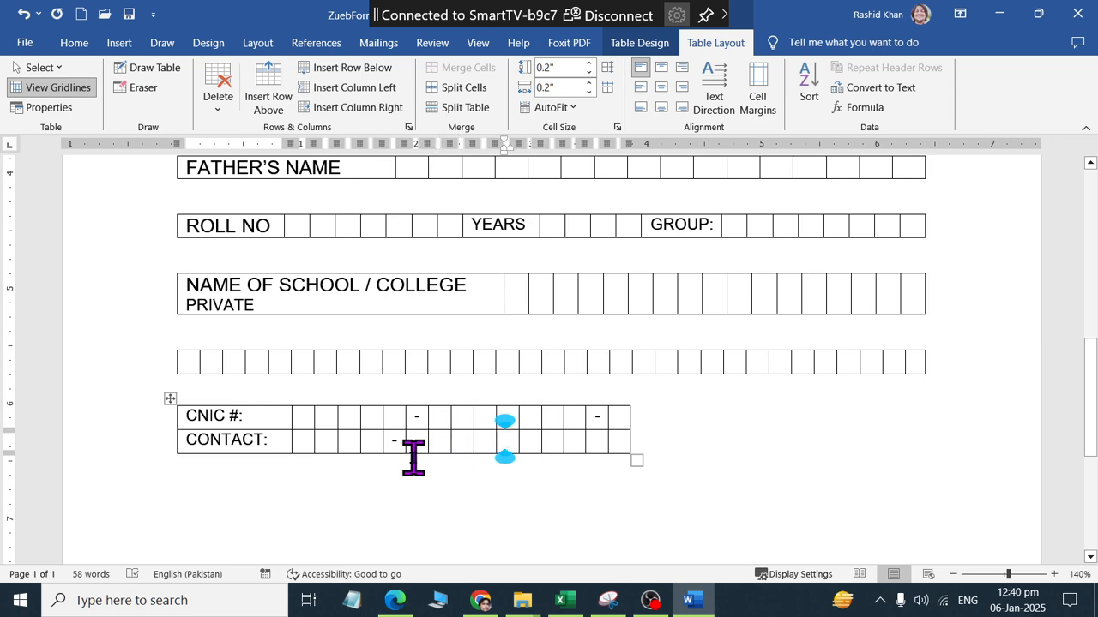
key(Right)
key(Right)
key(Right)
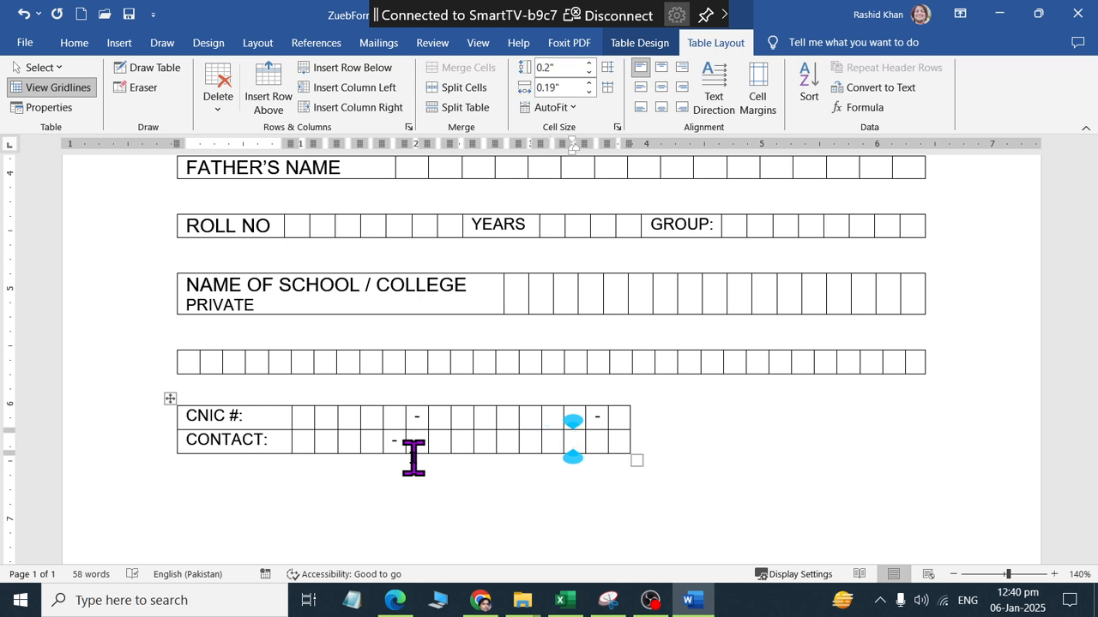
Split the CONTACT row off into a separate table and delete its last three columns
click(460, 109)
drag(576, 471, 622, 472)
click(716, 43)
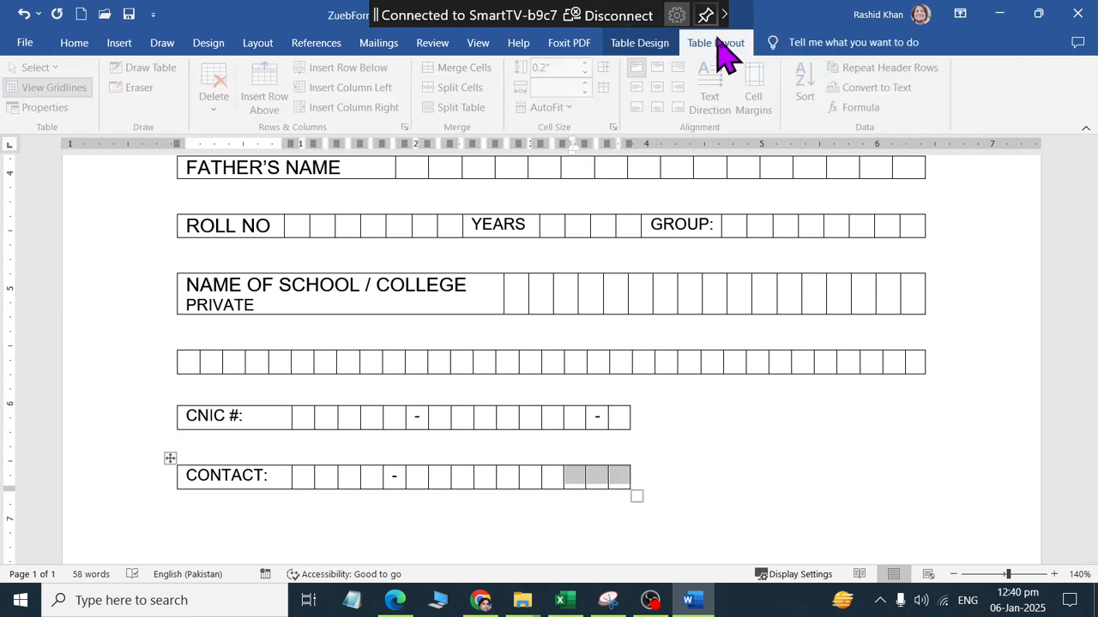
click(217, 104)
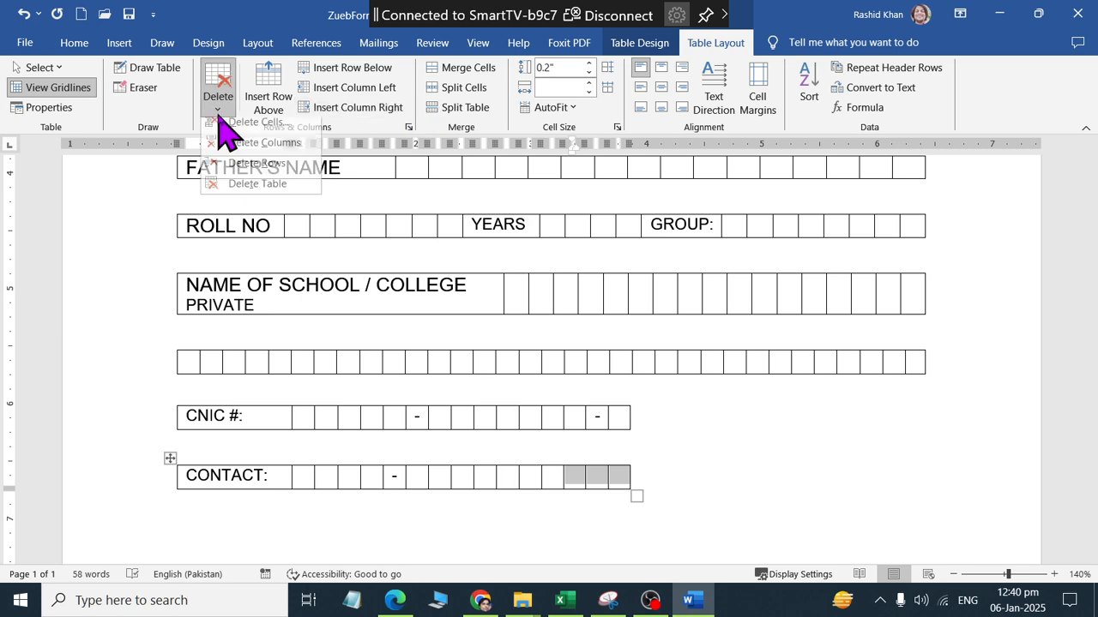
click(284, 154)
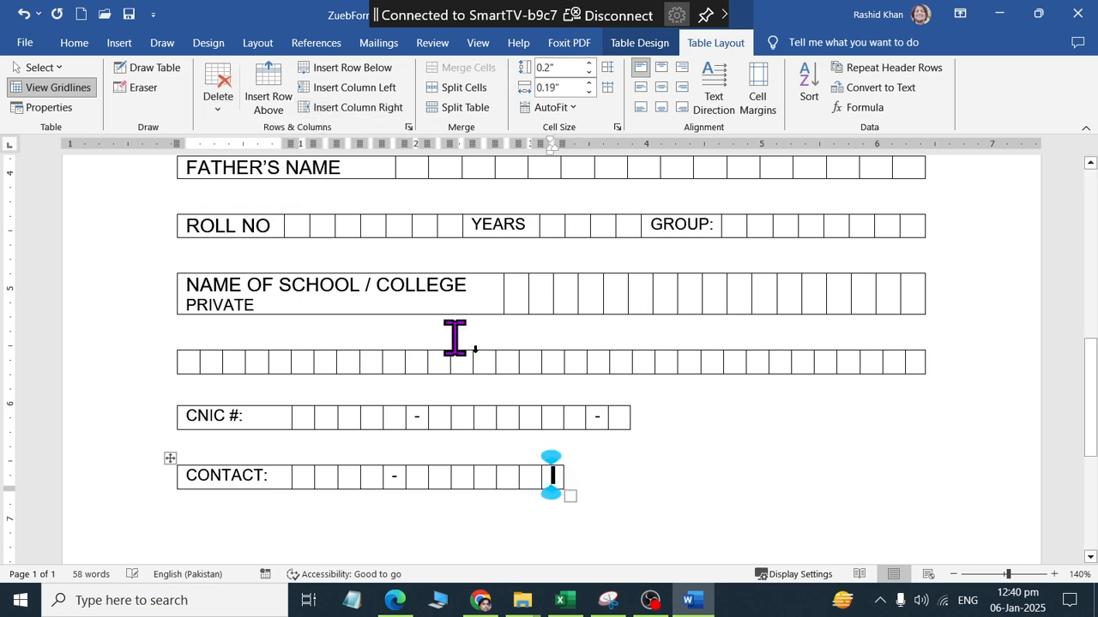
click(643, 475)
key(alt+Tab)
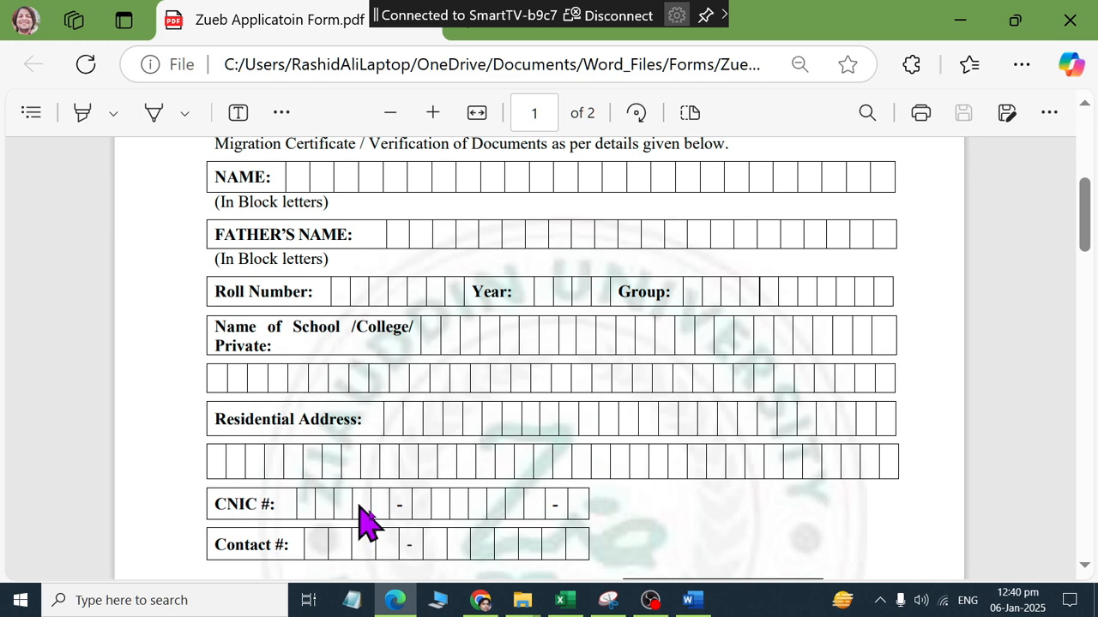
key(alt+Tab)
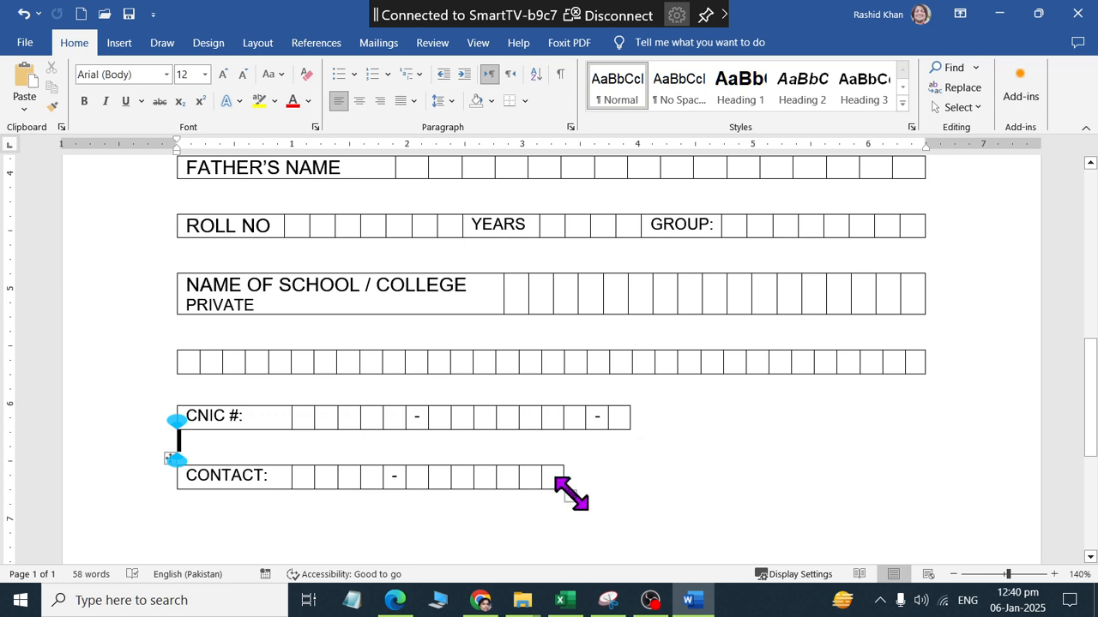
Widen the CONTACT table so its outer edge lines up with the end of the CNIC row above
drag(573, 494, 633, 489)
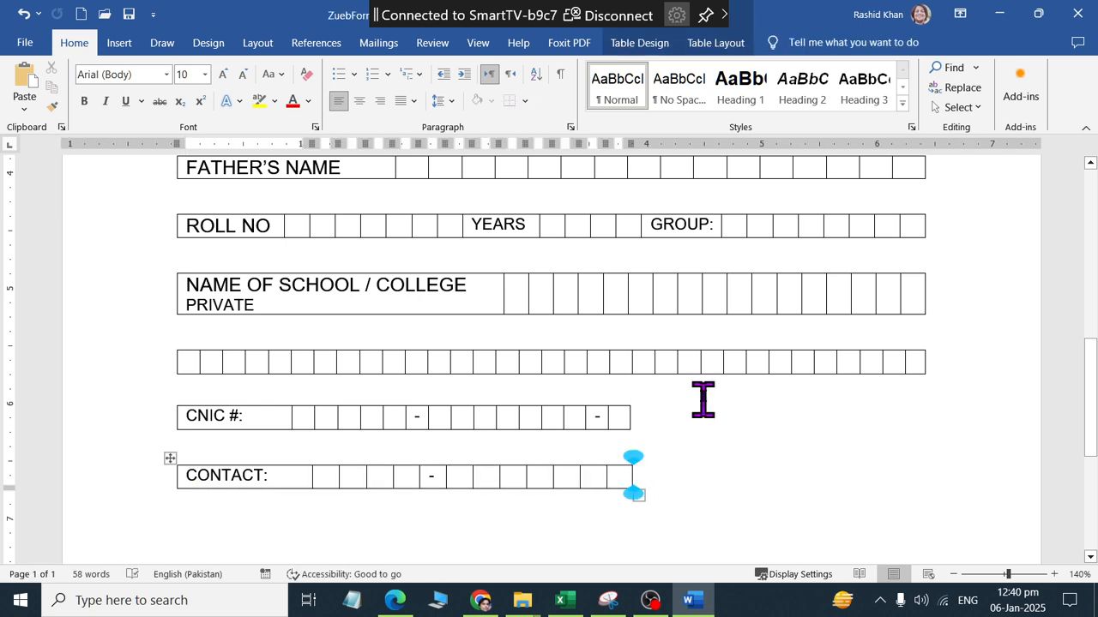
scroll(703, 393, down, 1)
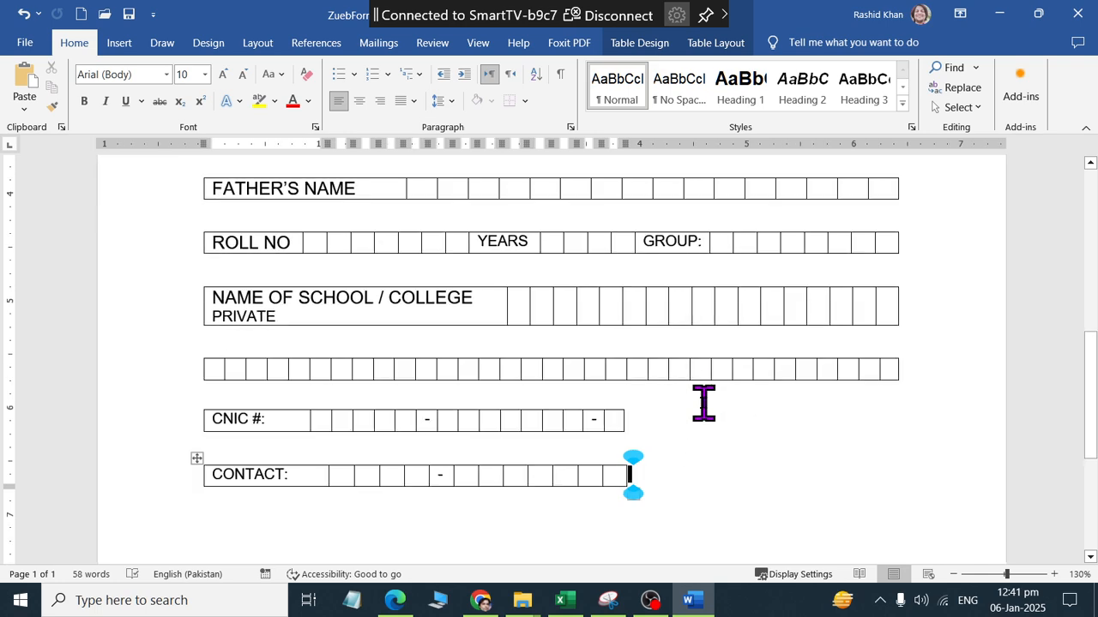
scroll(698, 412, up, 5)
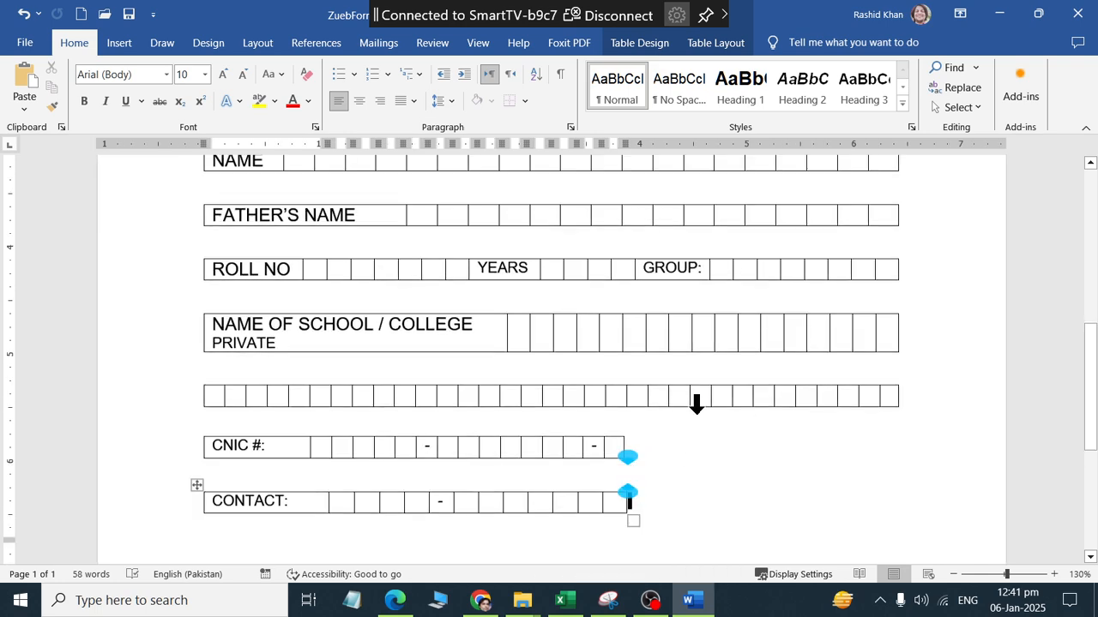
scroll(693, 418, up, 3)
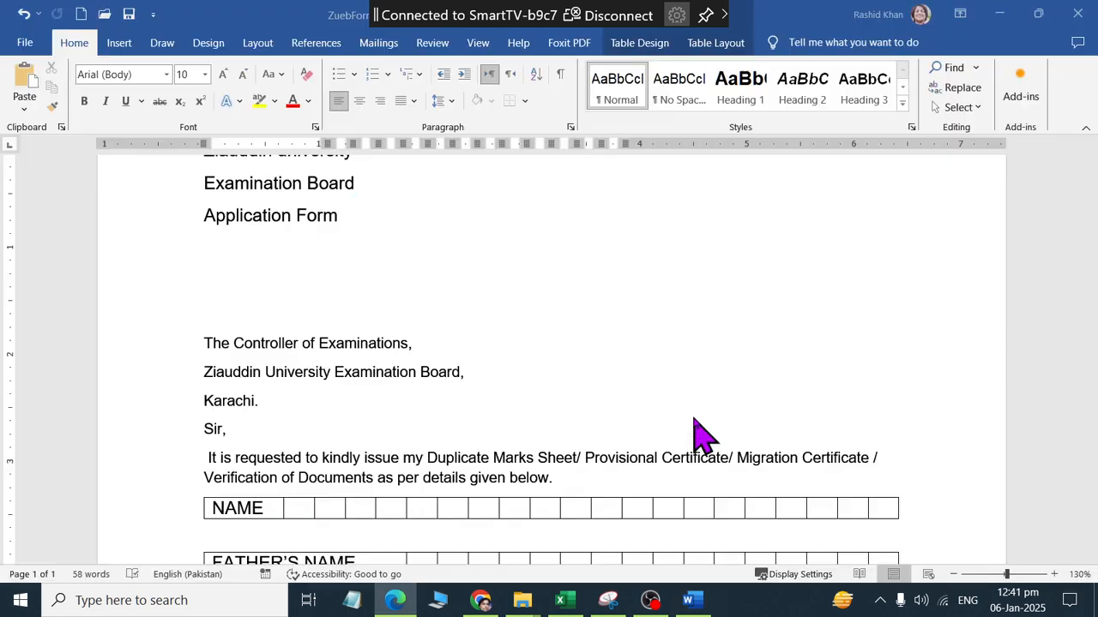
Review the PDF form in the browser through its office-use section and compare its layout with the Word document
key(alt+Tab)
scroll(699, 439, down, 3)
scroll(699, 440, down, 3)
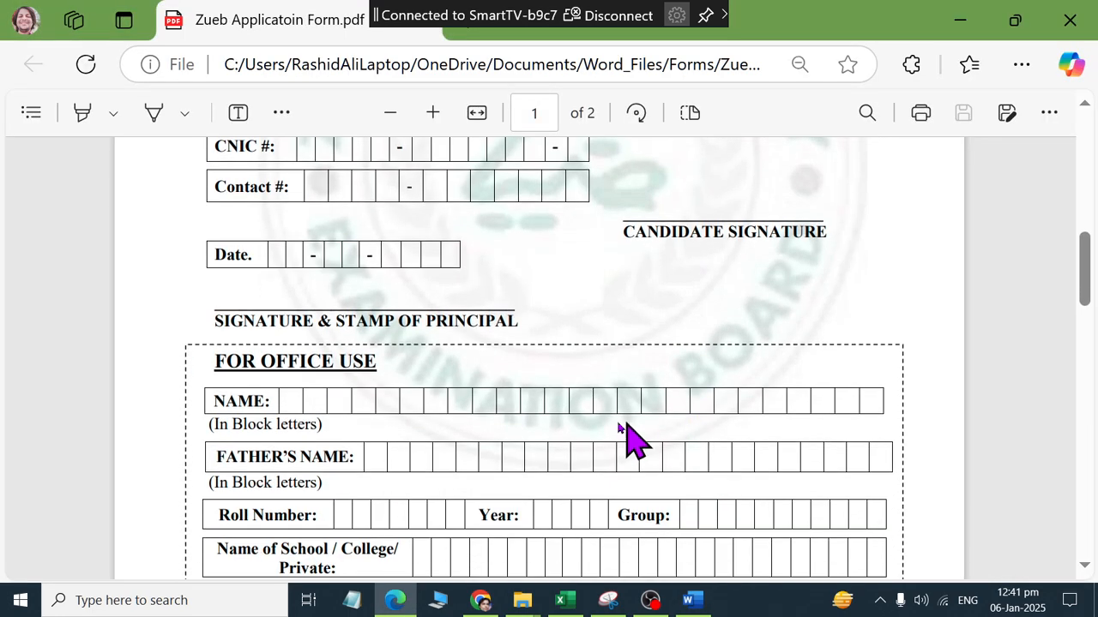
scroll(206, 378, down, 3)
scroll(218, 410, down, 3)
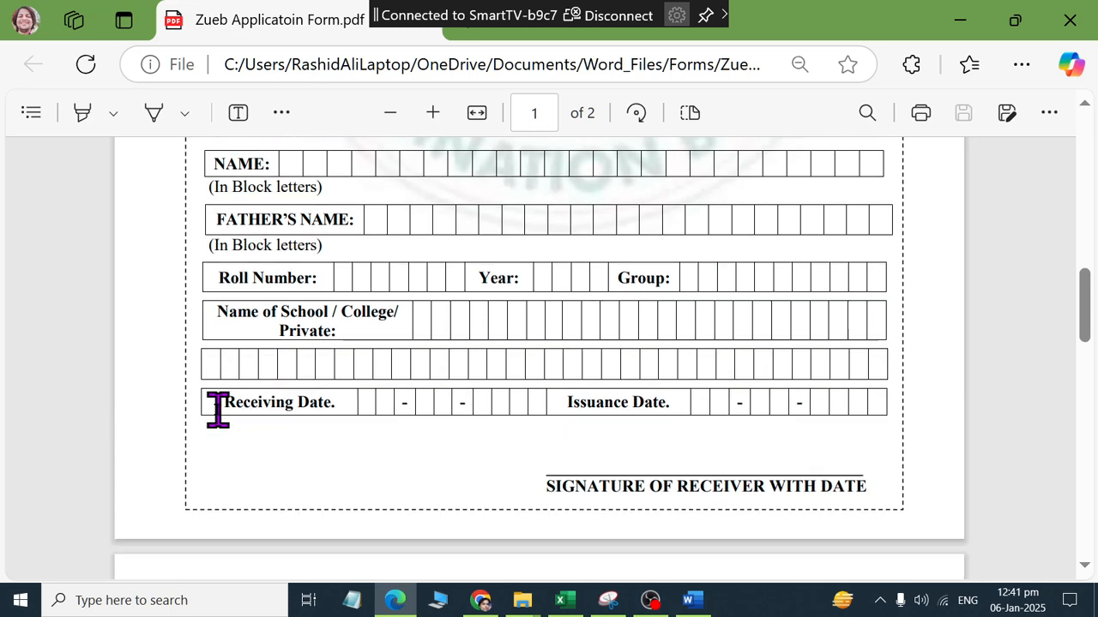
scroll(218, 410, up, 3)
scroll(325, 370, up, 5)
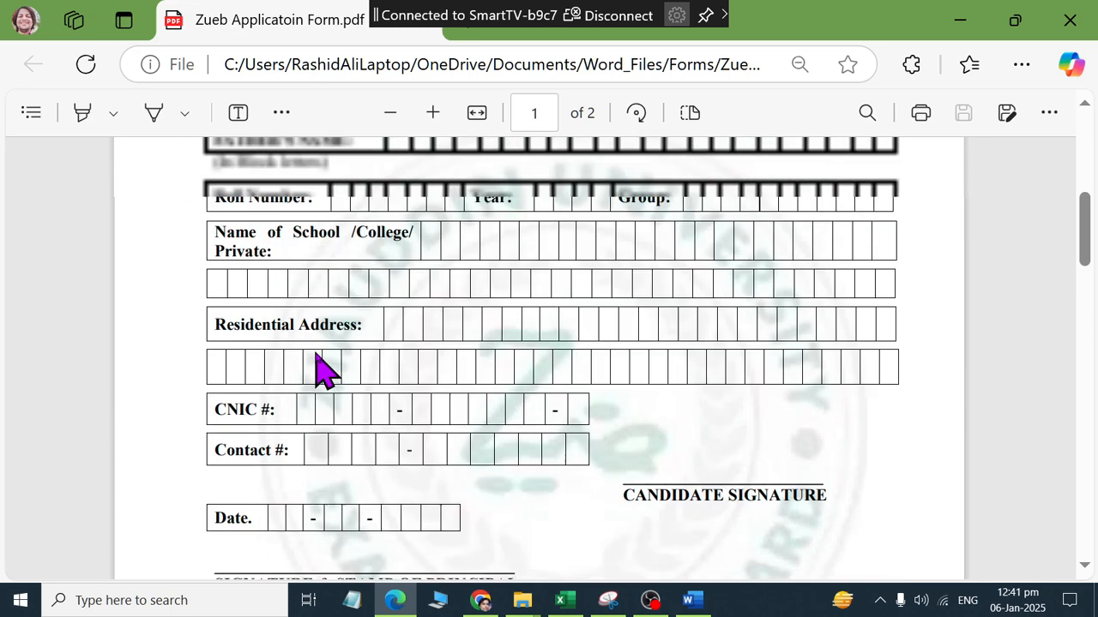
scroll(324, 370, up, 5)
scroll(301, 252, down, 6)
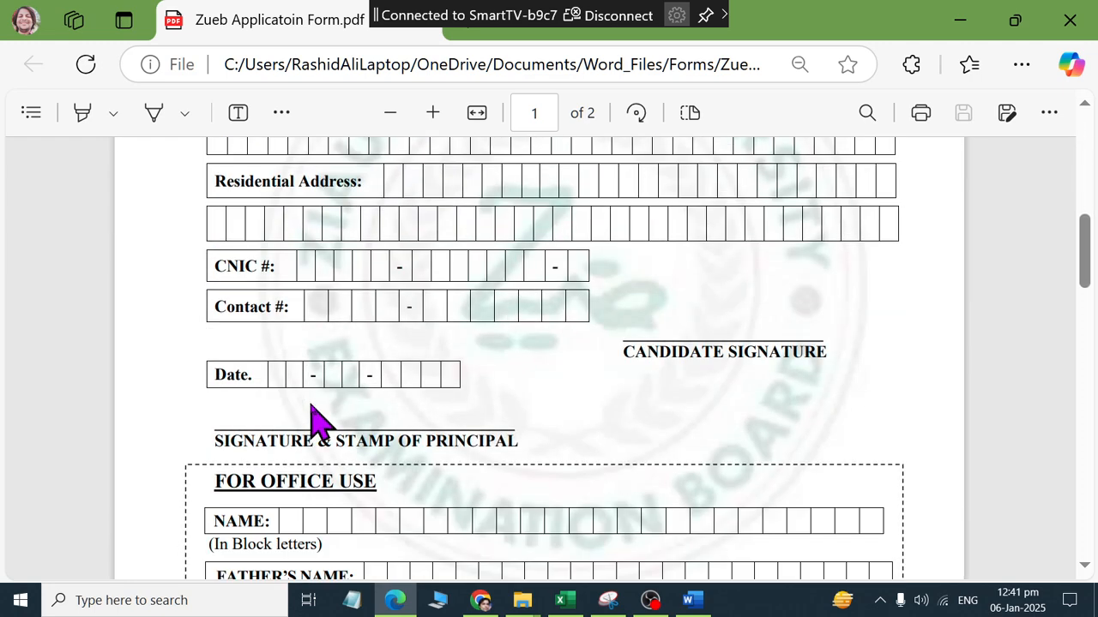
scroll(319, 417, down, 6)
key(alt+Tab)
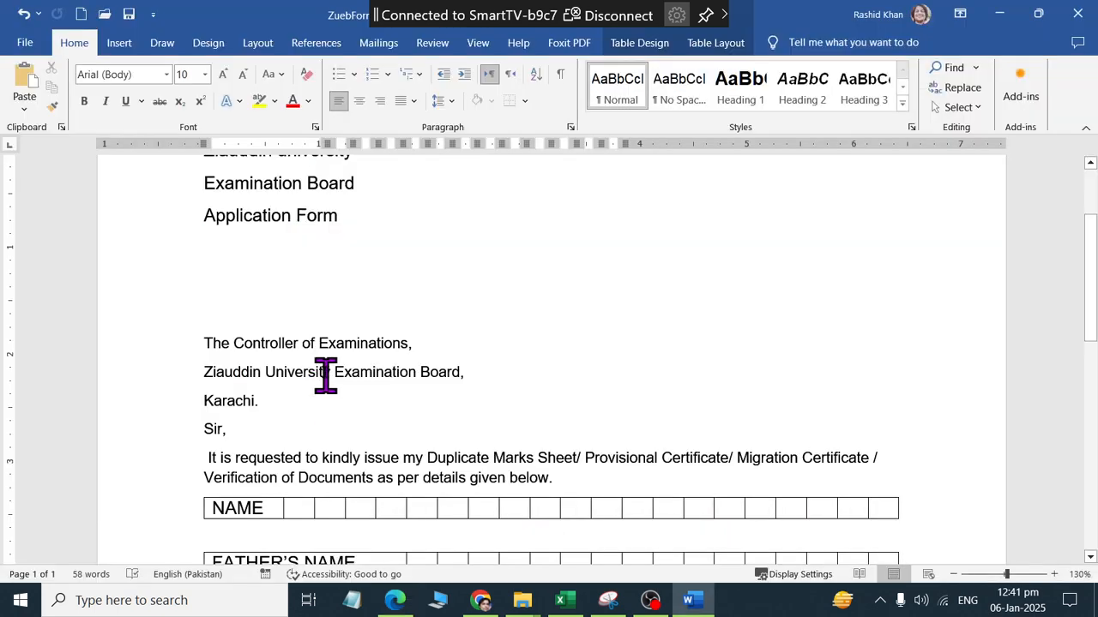
scroll(326, 372, up, 1)
scroll(326, 372, down, 5)
key(alt+Tab)
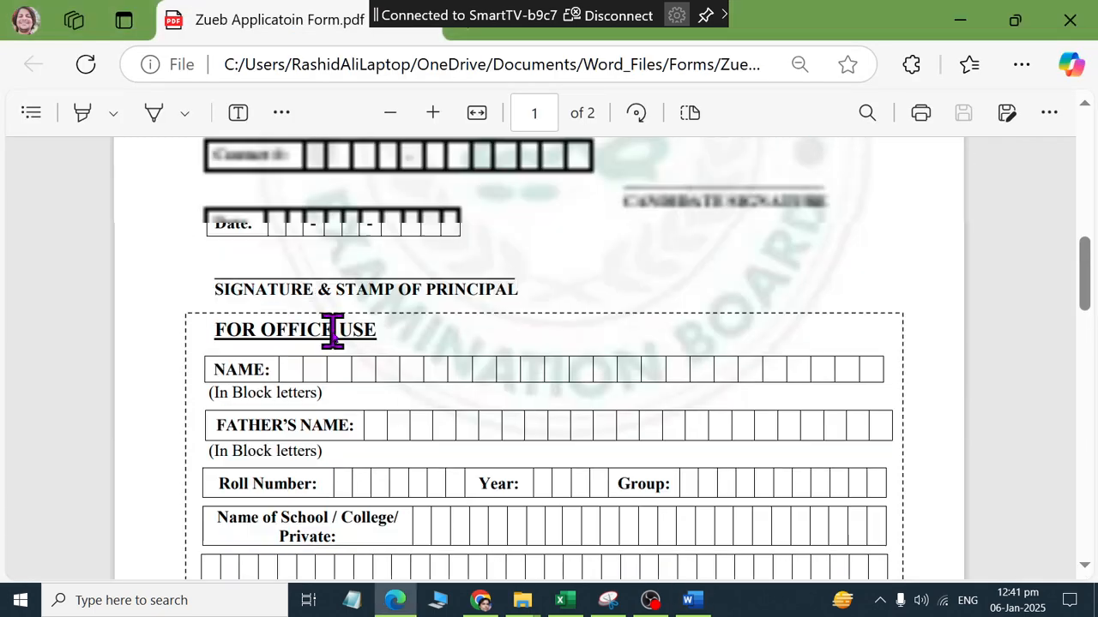
scroll(333, 343, up, 10)
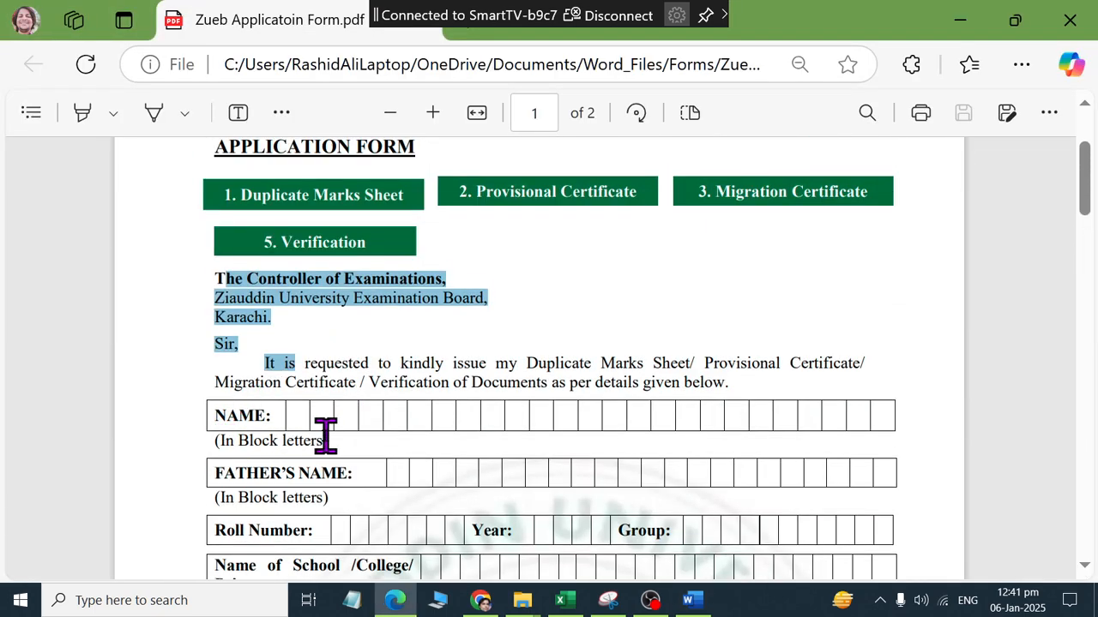
key(alt+Tab)
scroll(275, 338, up, 3)
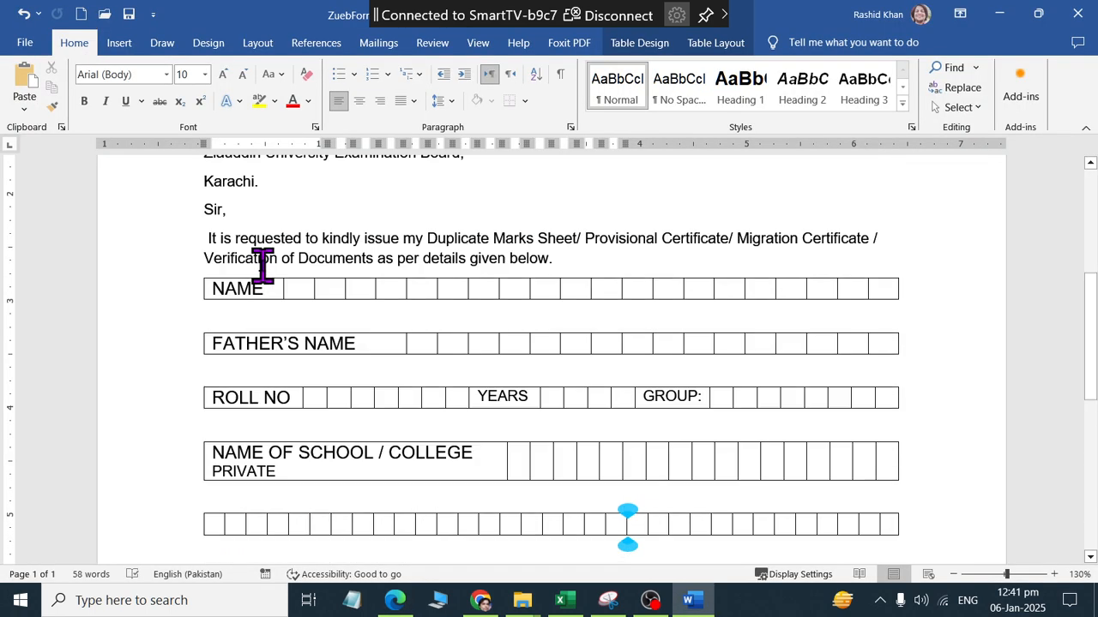
Enter the note "(In BLOCK LETTERS)" on the blank line below the NAME row
click(274, 366)
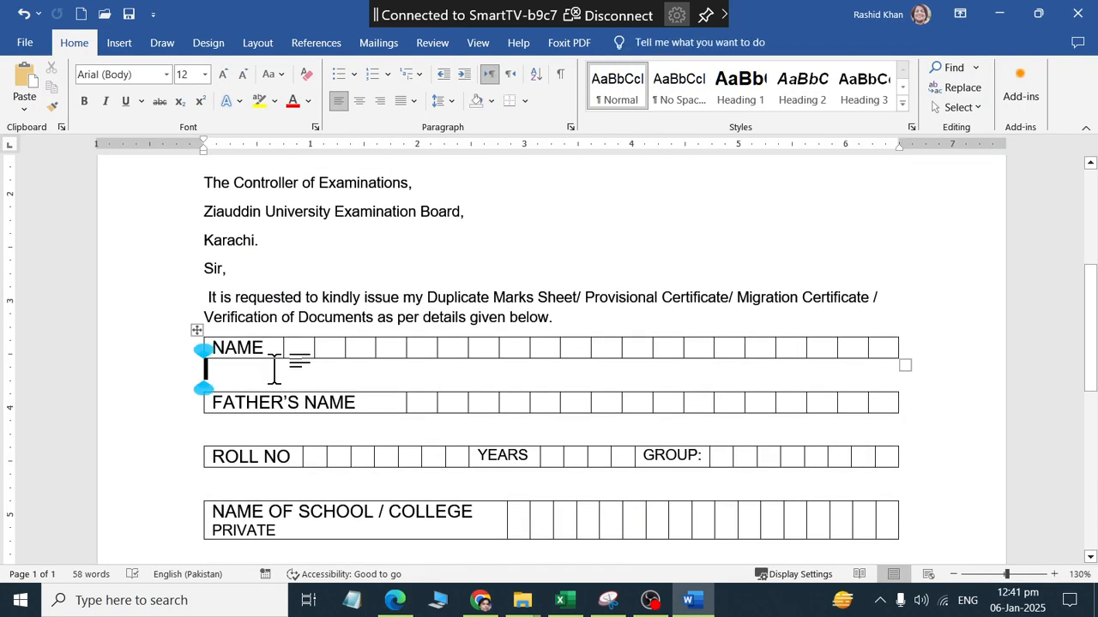
text(()
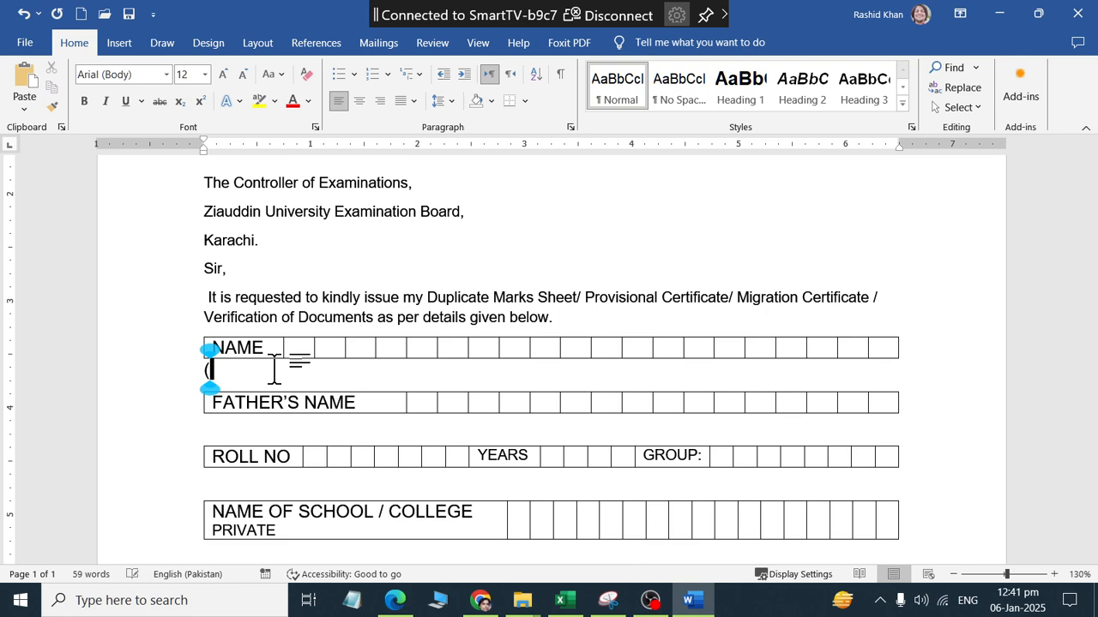
key(alt+Tab)
key(alt+Tab)
text(In)
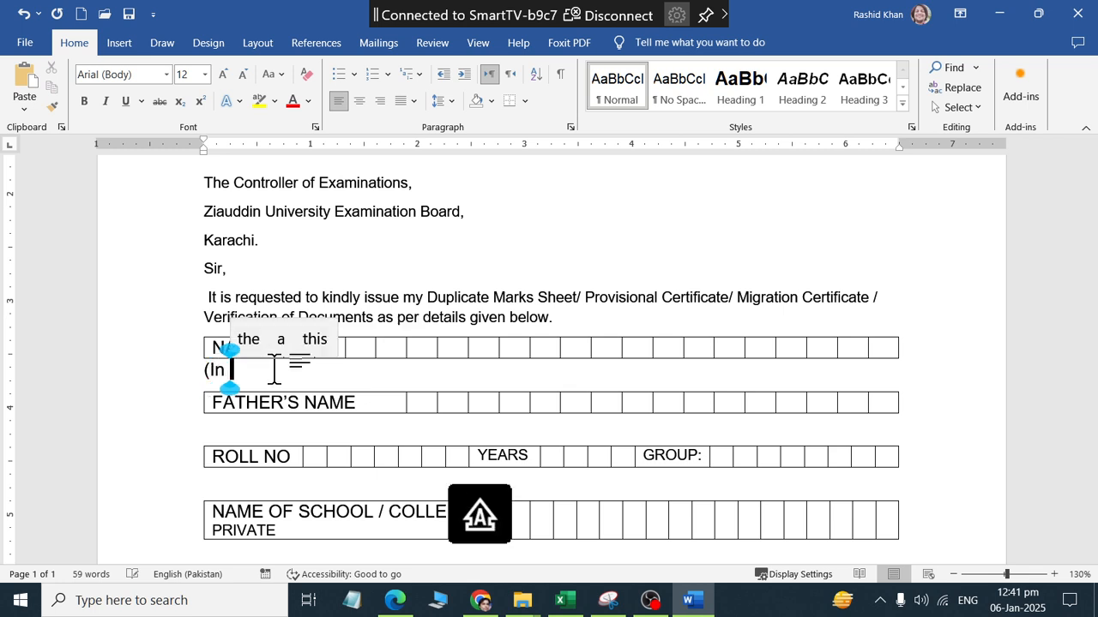
text( b)
key(BackSpace)
text(B)
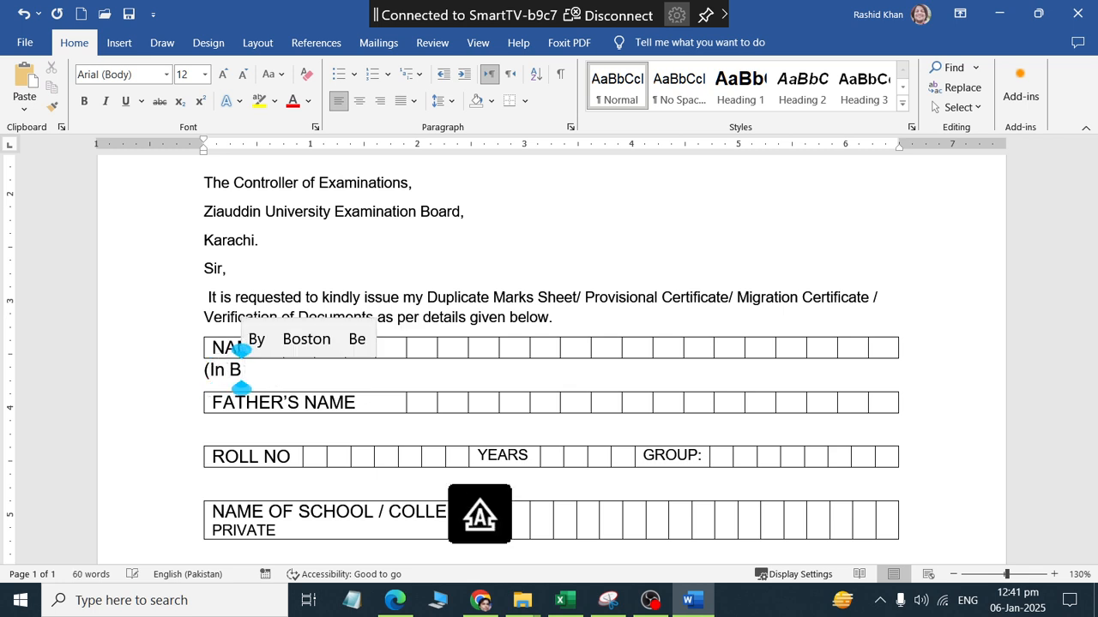
text(LOCK LETTERS)
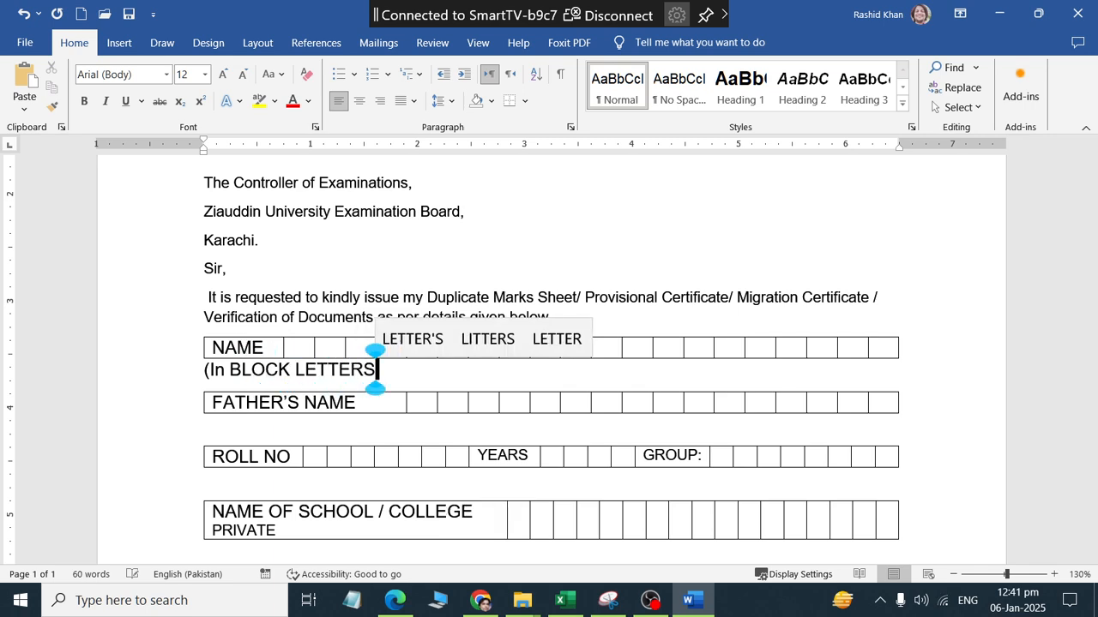
text())
Copy the "(In BLOCK LETTERS)" note onto the blank line below the FATHER'S NAME row, without an extra line break
key(Down)
key(Down)
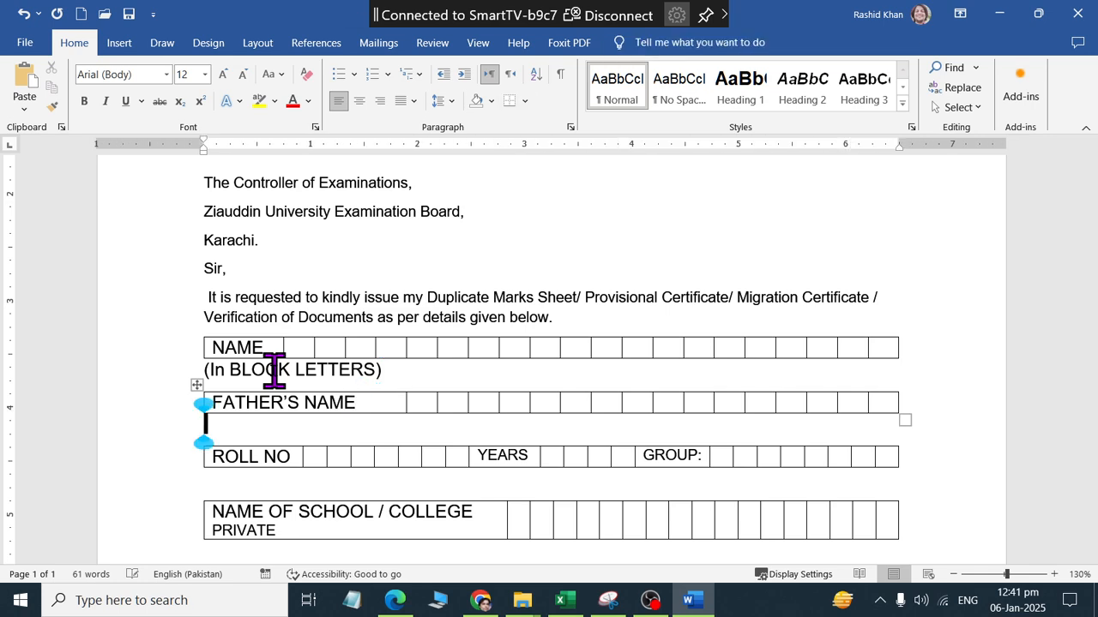
key(alt+Tab)
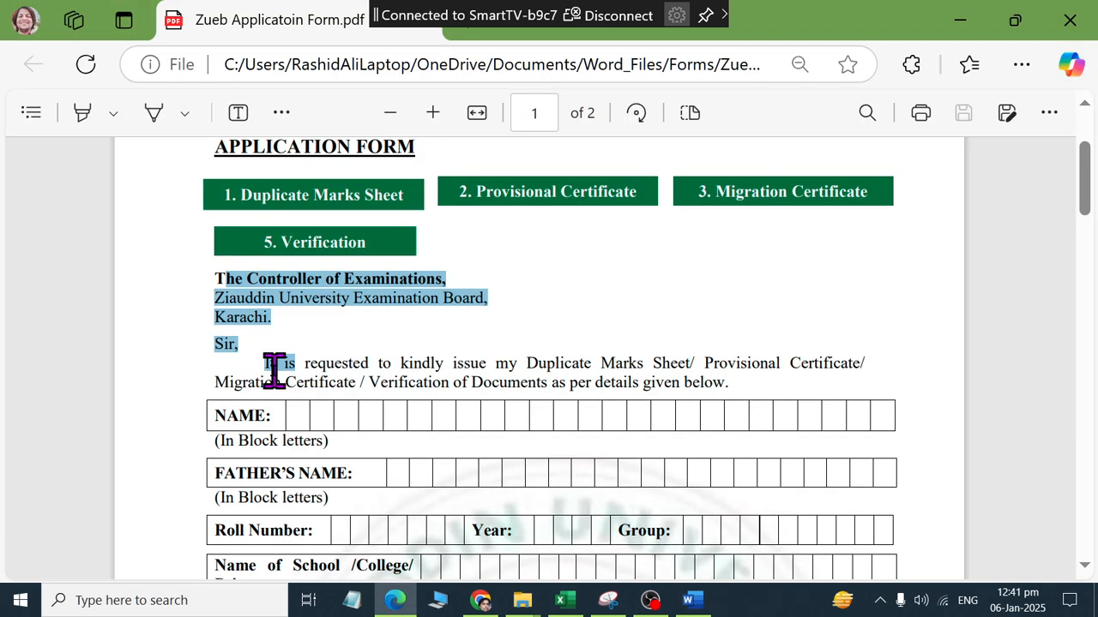
key(alt+Tab)
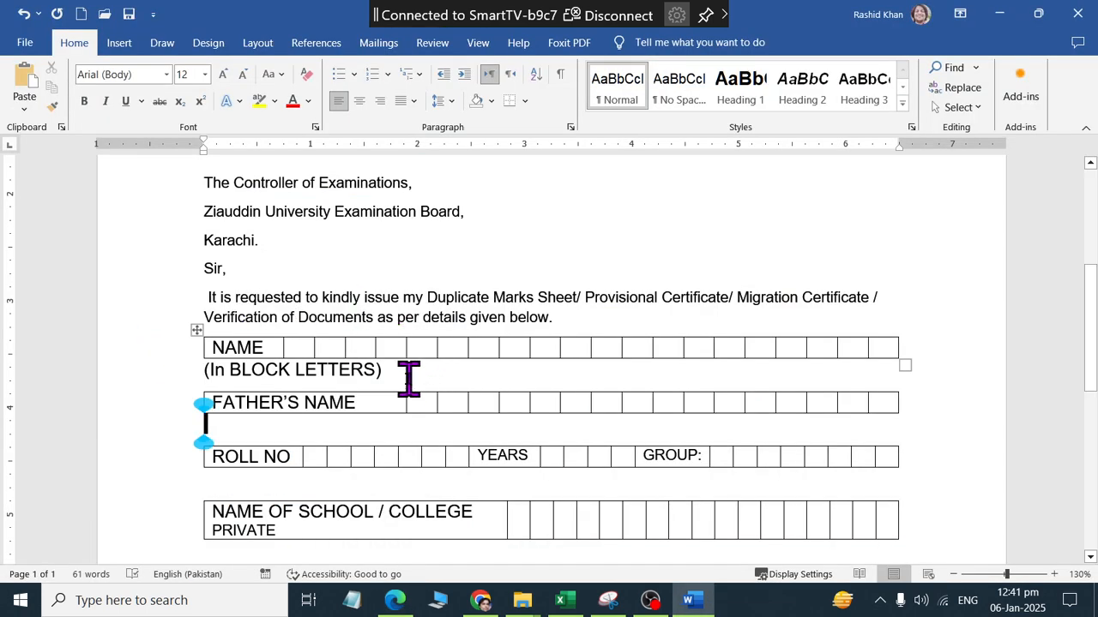
drag(409, 377, 200, 380)
key(ctrl+c)
click(273, 431)
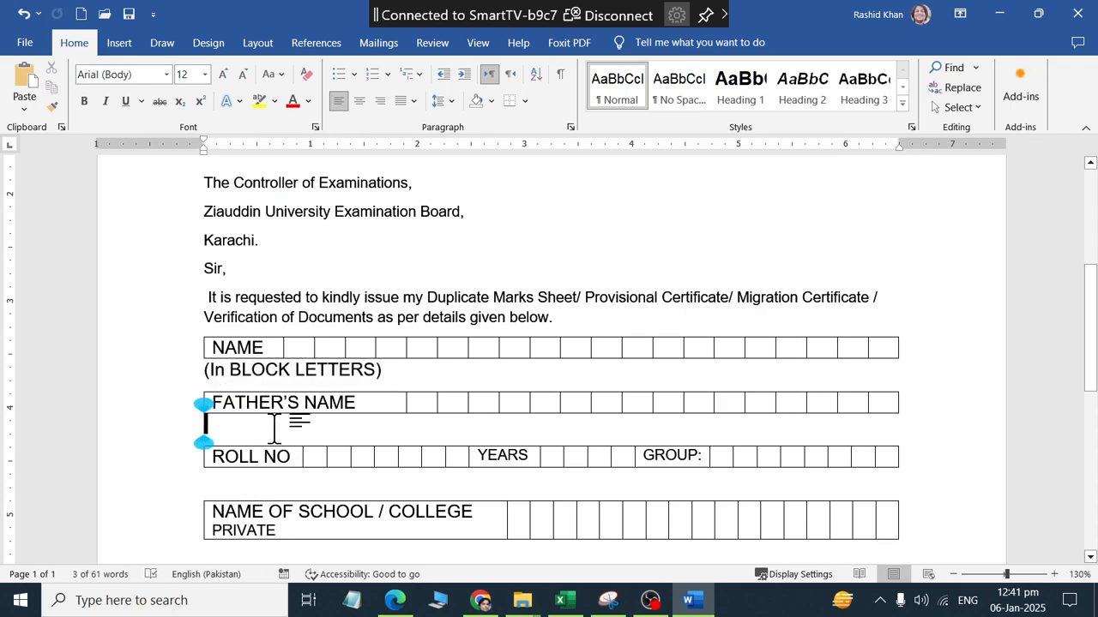
key(ctrl+v)
key(alt+Tab)
key(alt+Tab)
key(BackSpace)
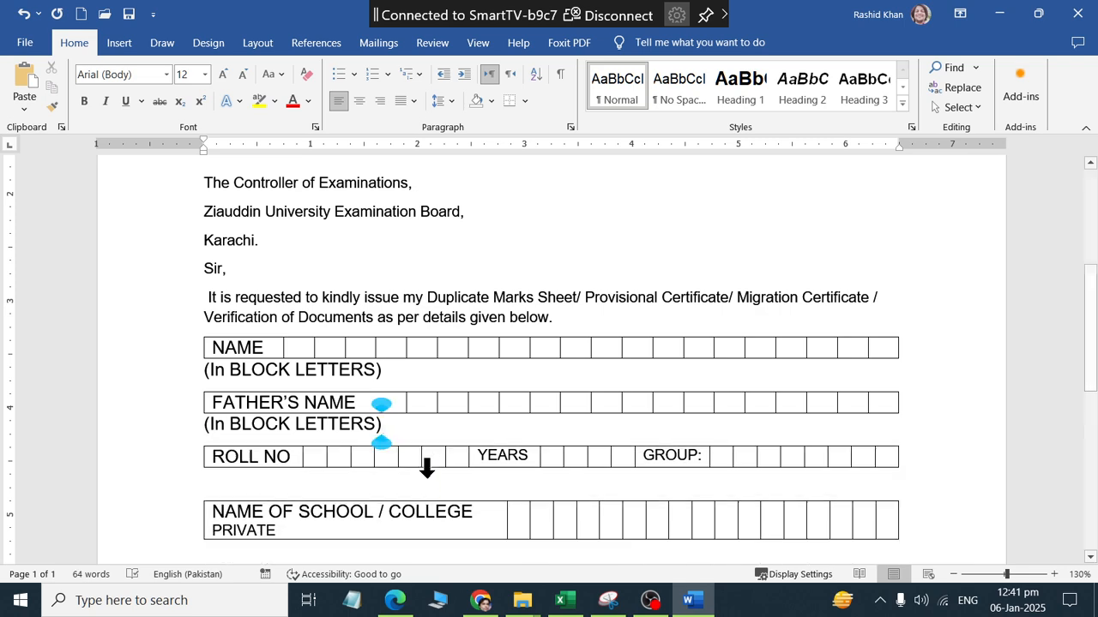
Examine the row spacing and remaining fields of the PDF form against the Word document
key(alt+Tab)
scroll(441, 481, down, 5)
scroll(455, 476, up, 2)
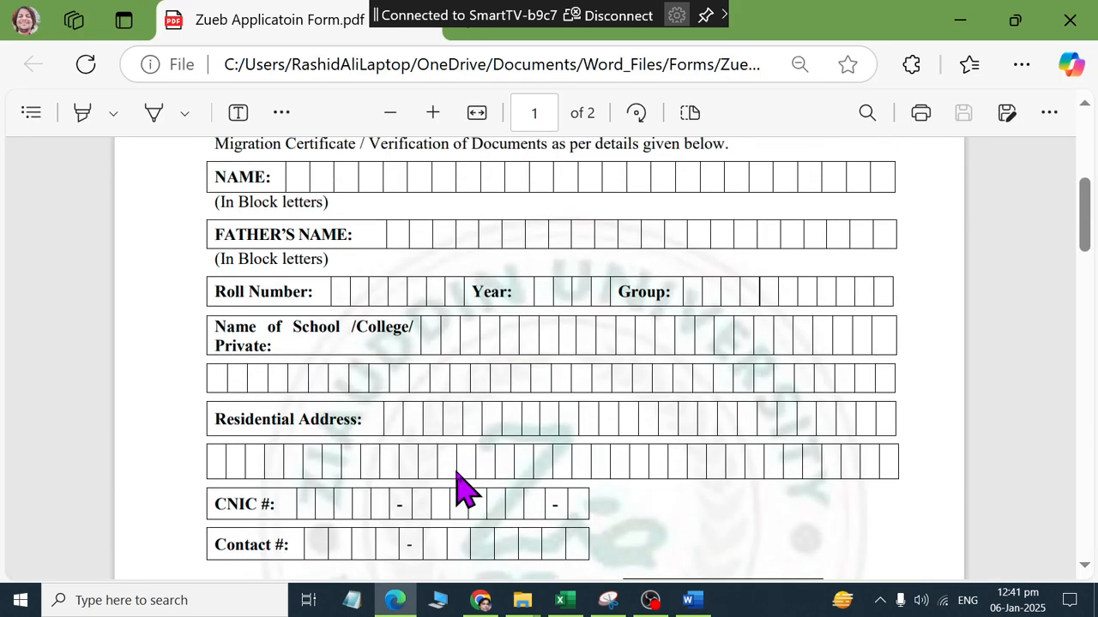
scroll(463, 489, down, 3)
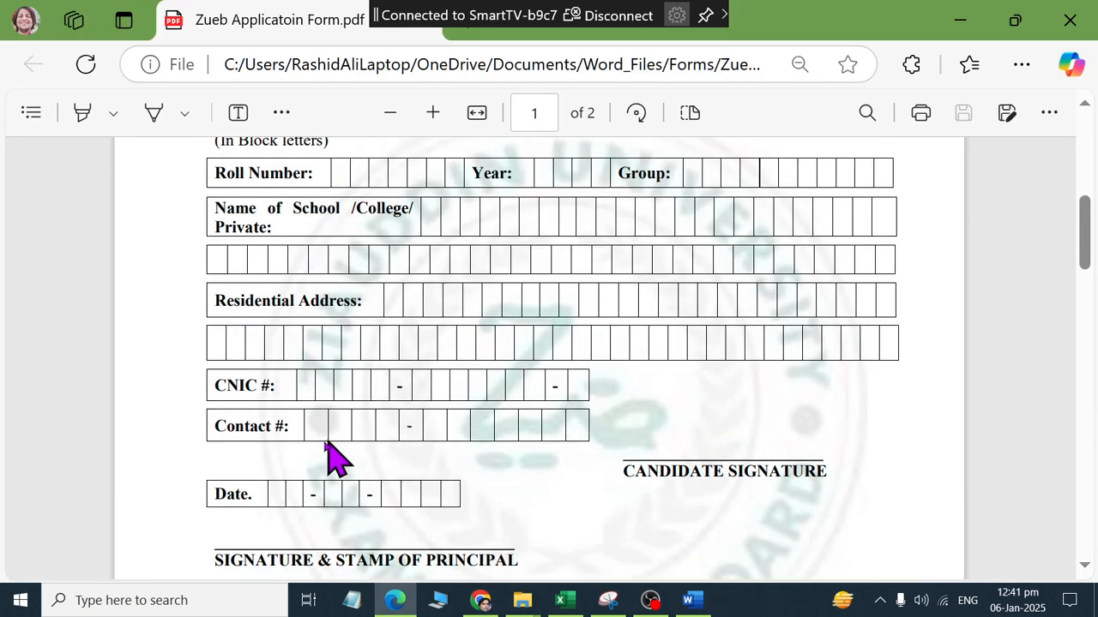
key(alt+Tab)
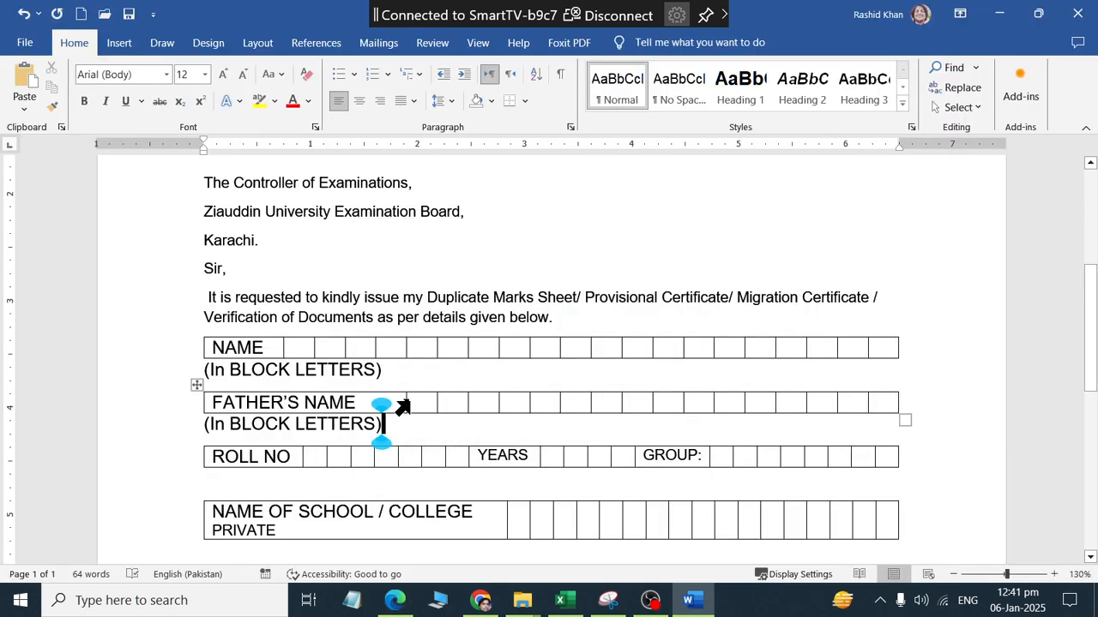
click(403, 375)
key(alt+Tab)
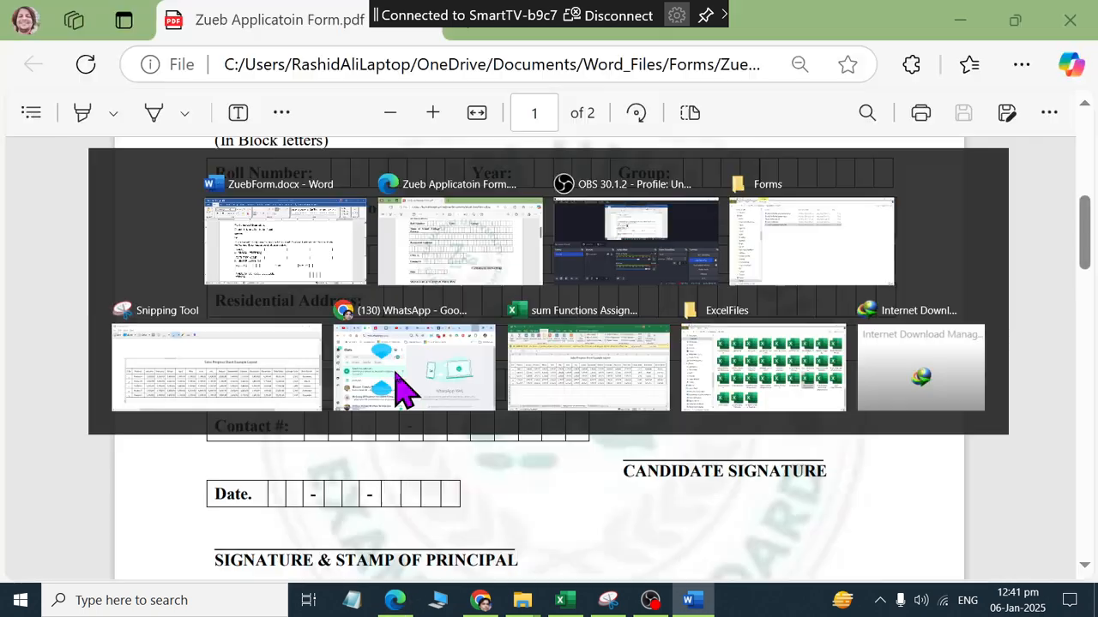
scroll(328, 334, up, 5)
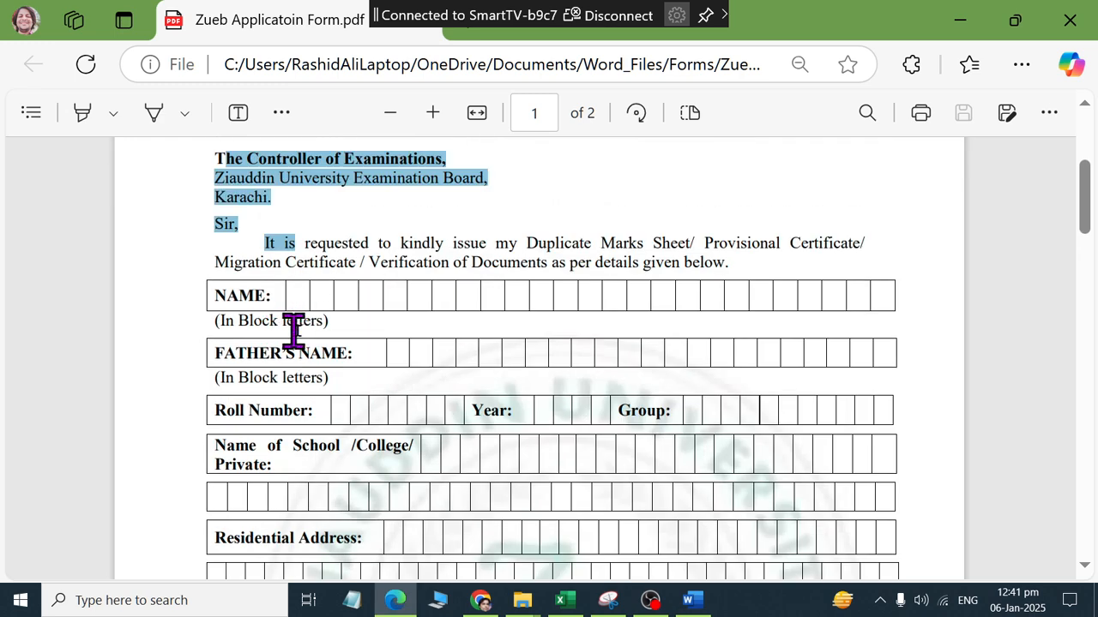
key(alt+Tab)
Set the spacing after the "(In BLOCK LETTERS)" note below the NAME row to 3 pt
click(315, 374)
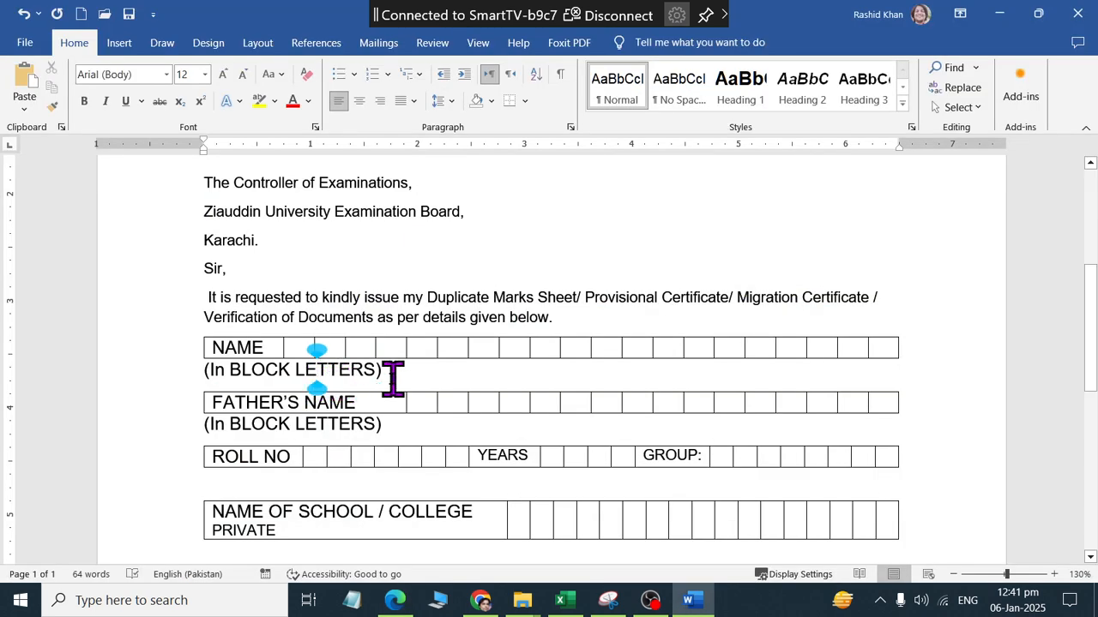
drag(392, 377, 205, 375)
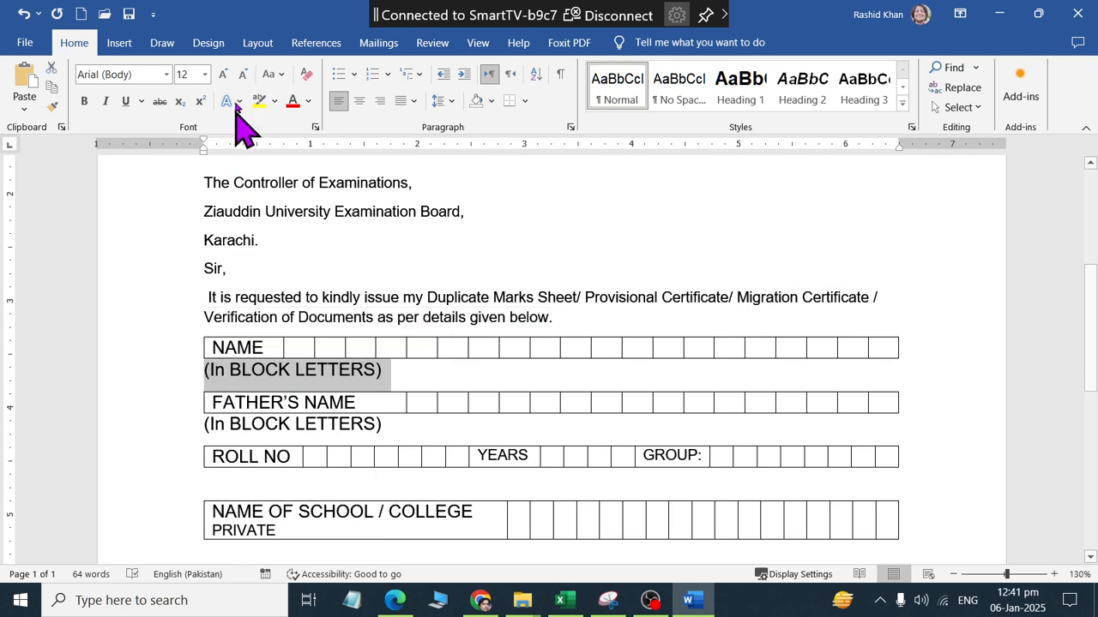
click(256, 42)
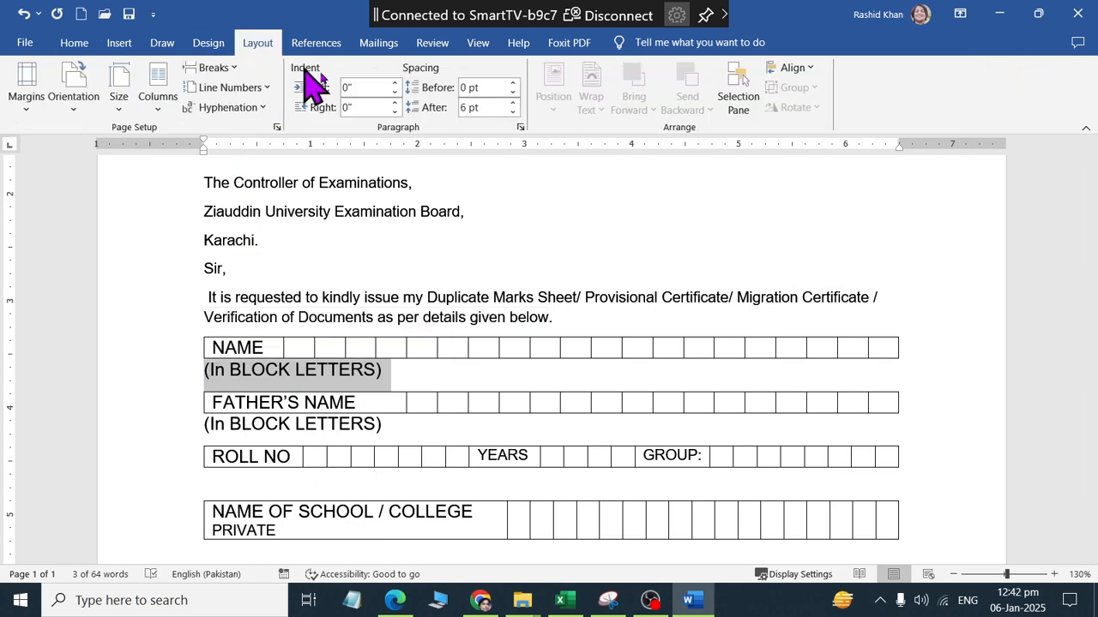
click(498, 105)
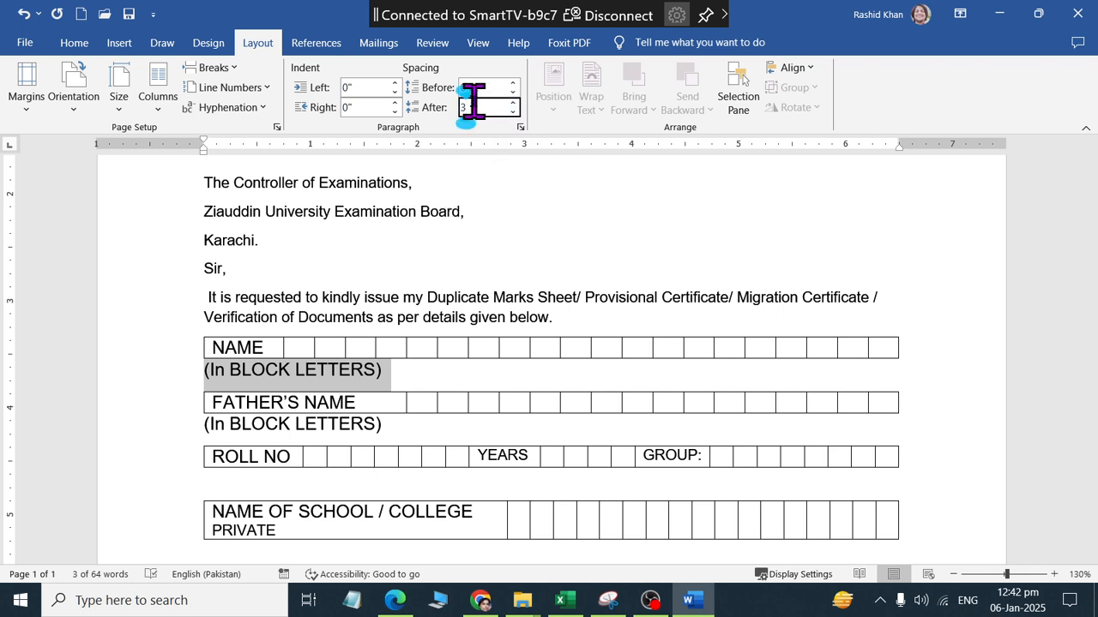
key(Return)
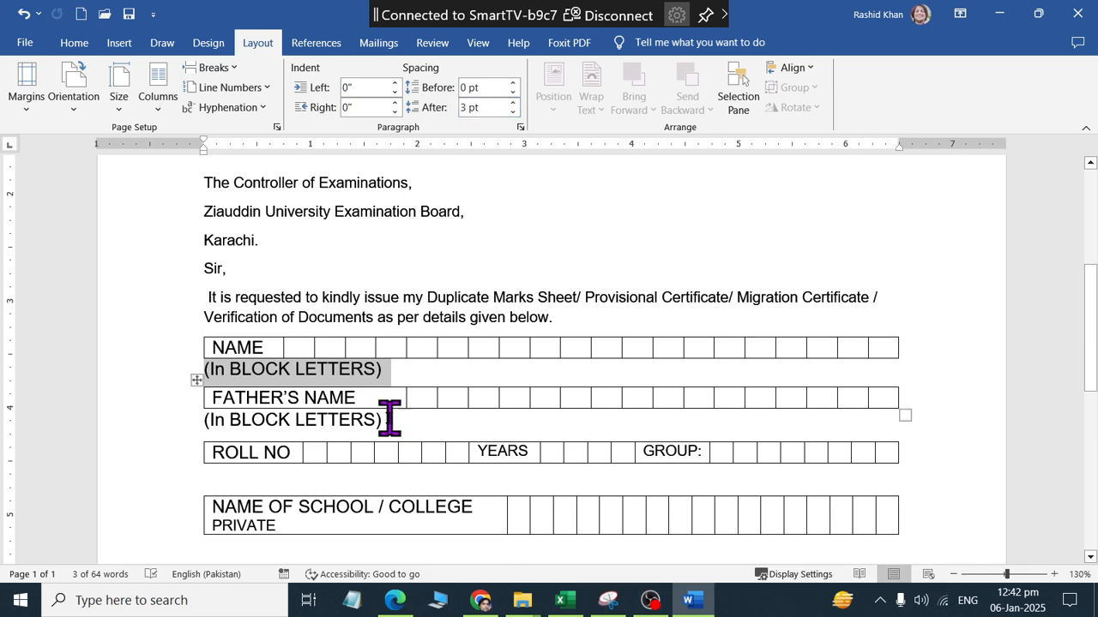
Set the spacing after the "(In BLOCK LETTERS)" note below the FATHER'S NAME row to 3 pt
drag(412, 417, 189, 417)
click(474, 108)
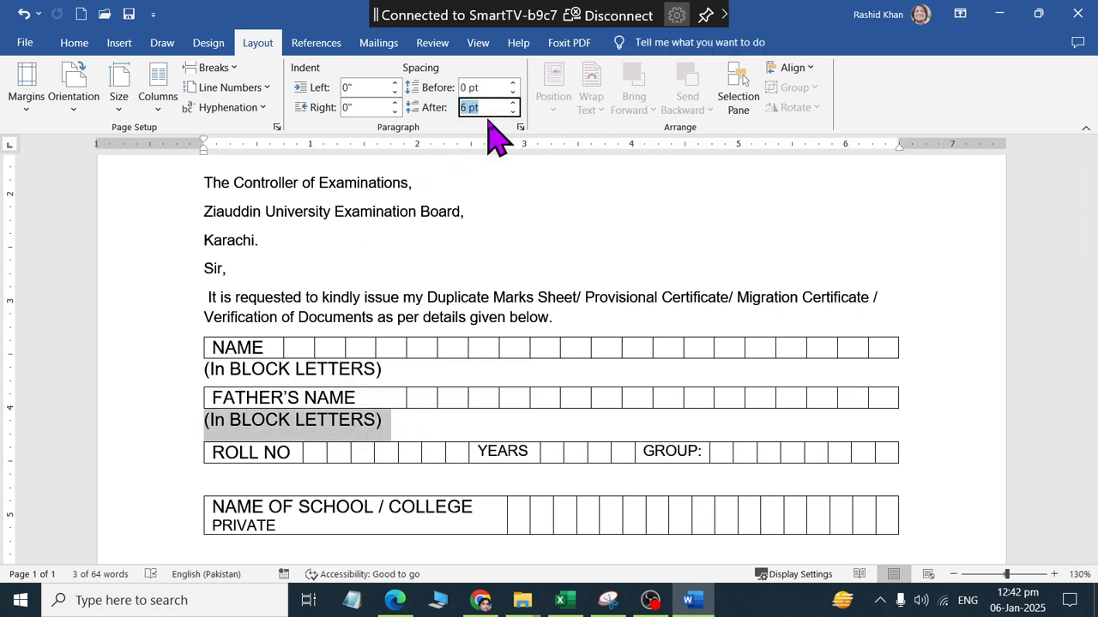
text(3)
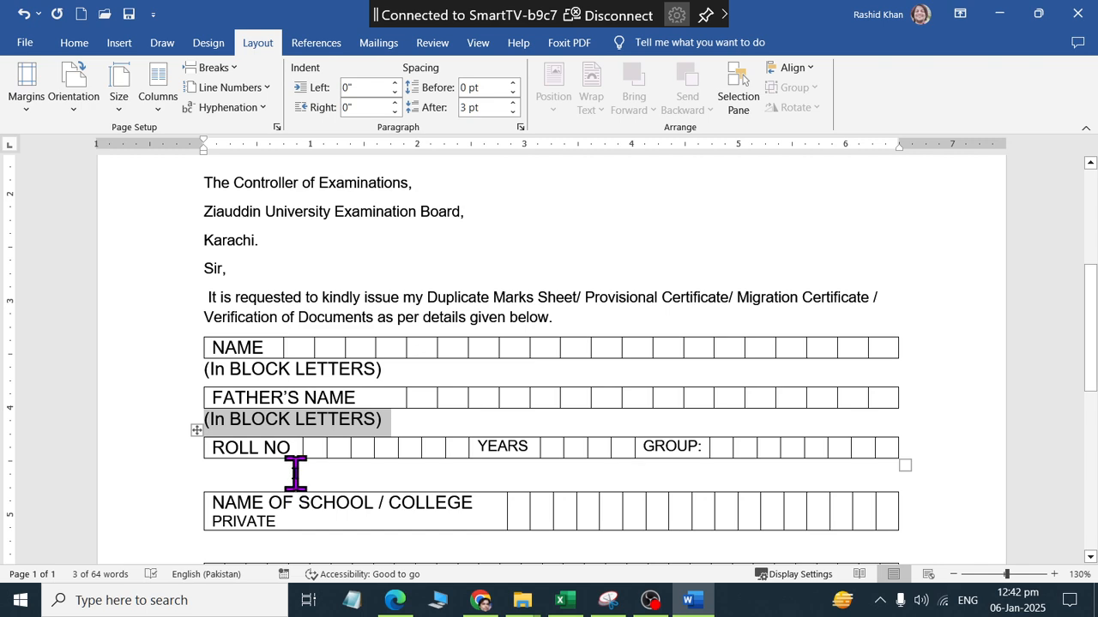
Set the spacing after the blank line below the ROLL NO row to 0 pt
click(295, 472)
click(495, 107)
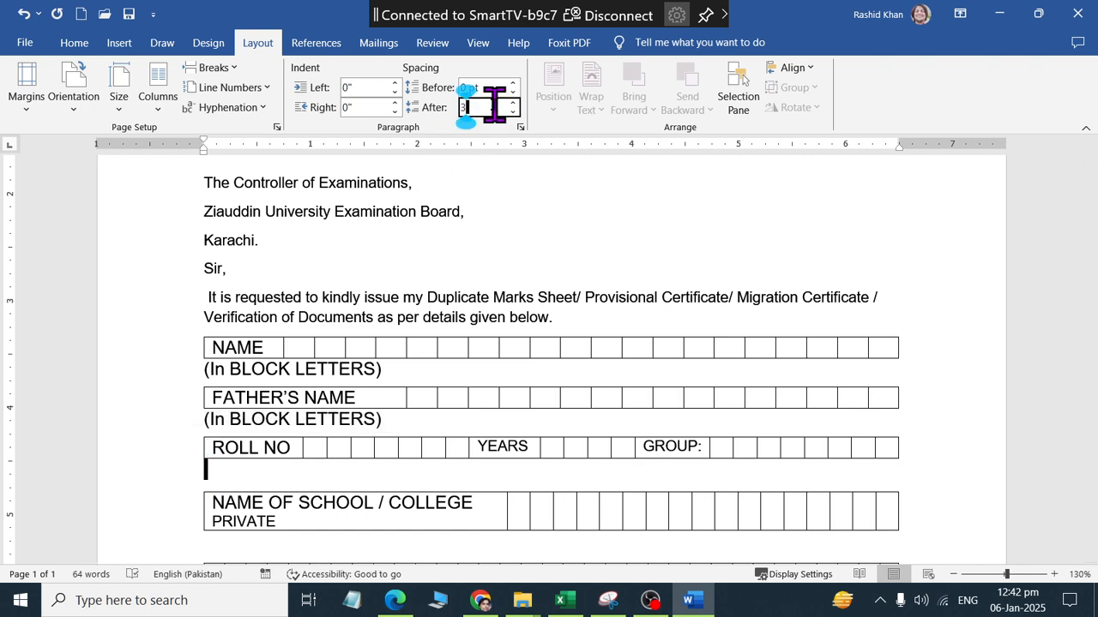
key(Return)
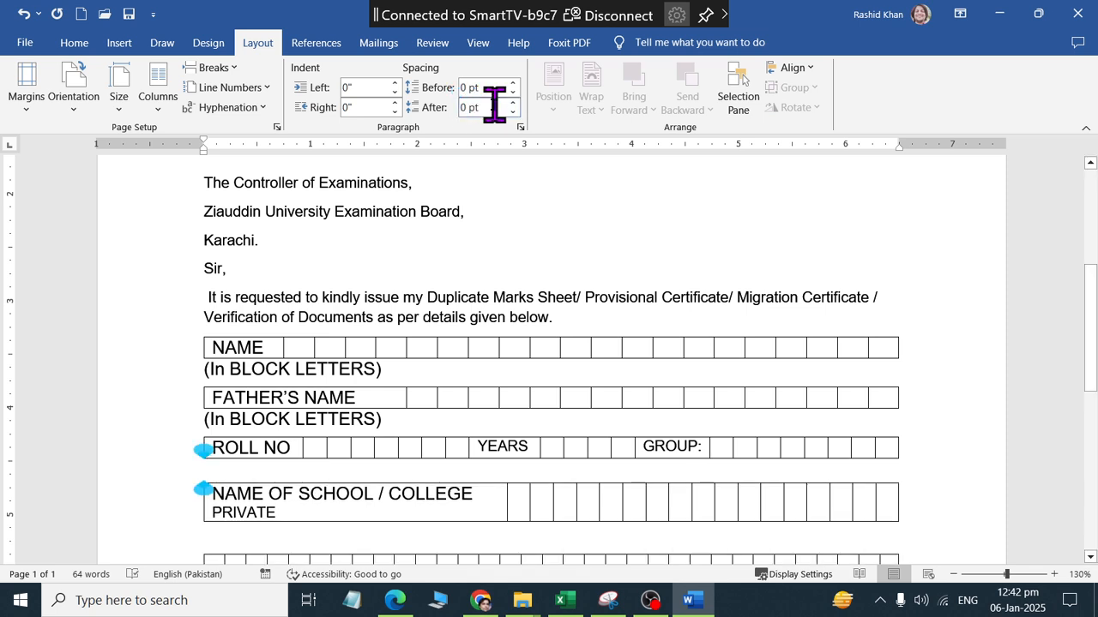
Reduce the font size of the blank line below the ROLL NO row to 3
click(75, 43)
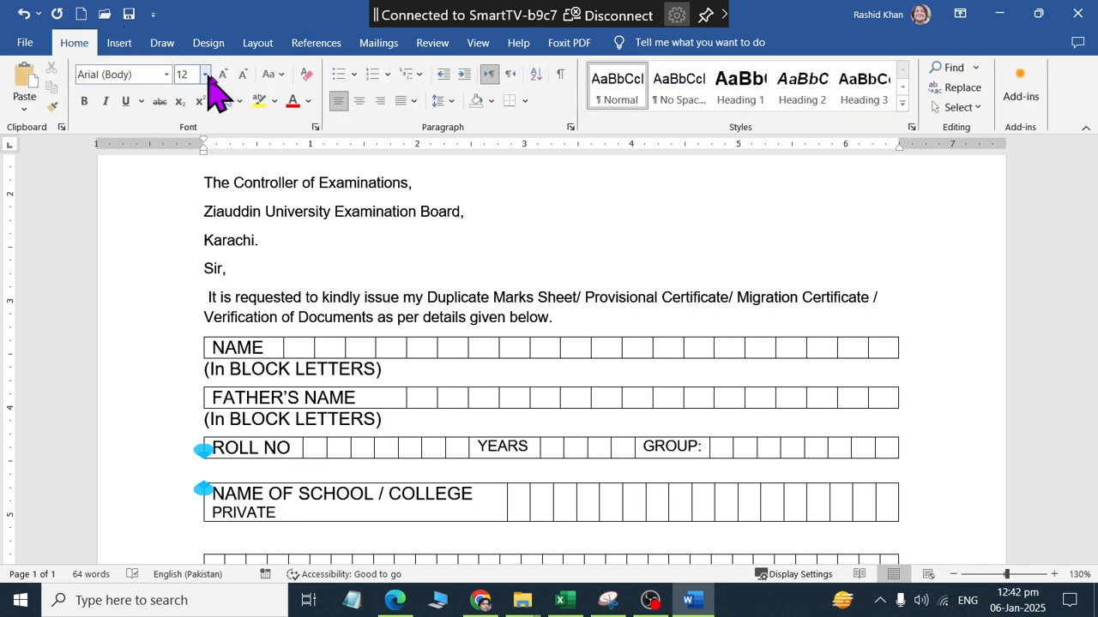
click(244, 75)
click(243, 75)
click(243, 76)
click(243, 75)
click(244, 76)
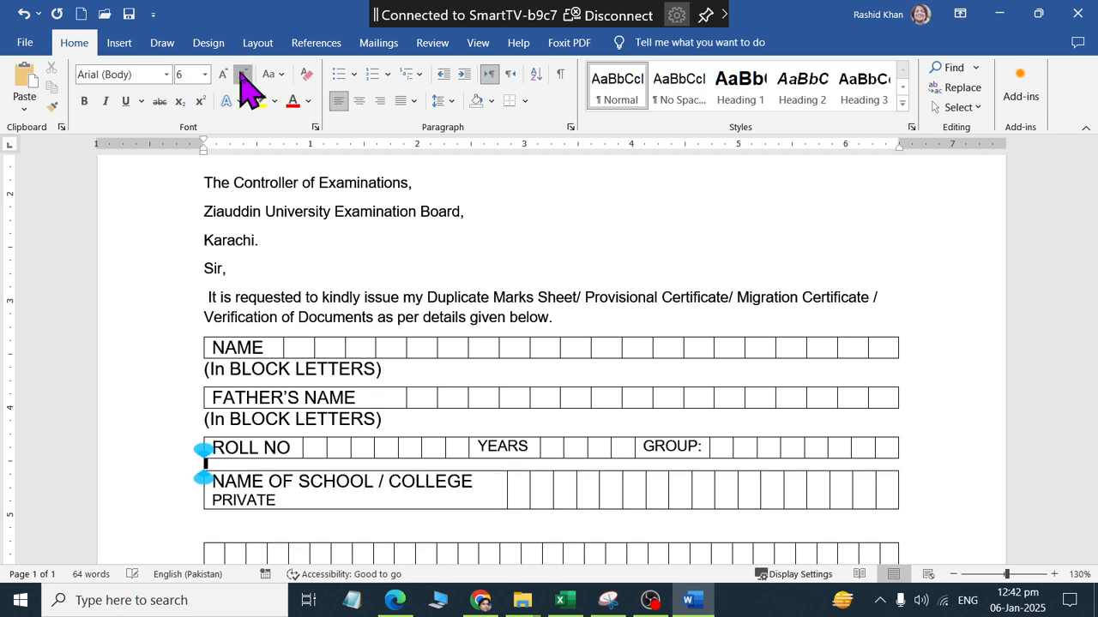
click(244, 75)
click(244, 76)
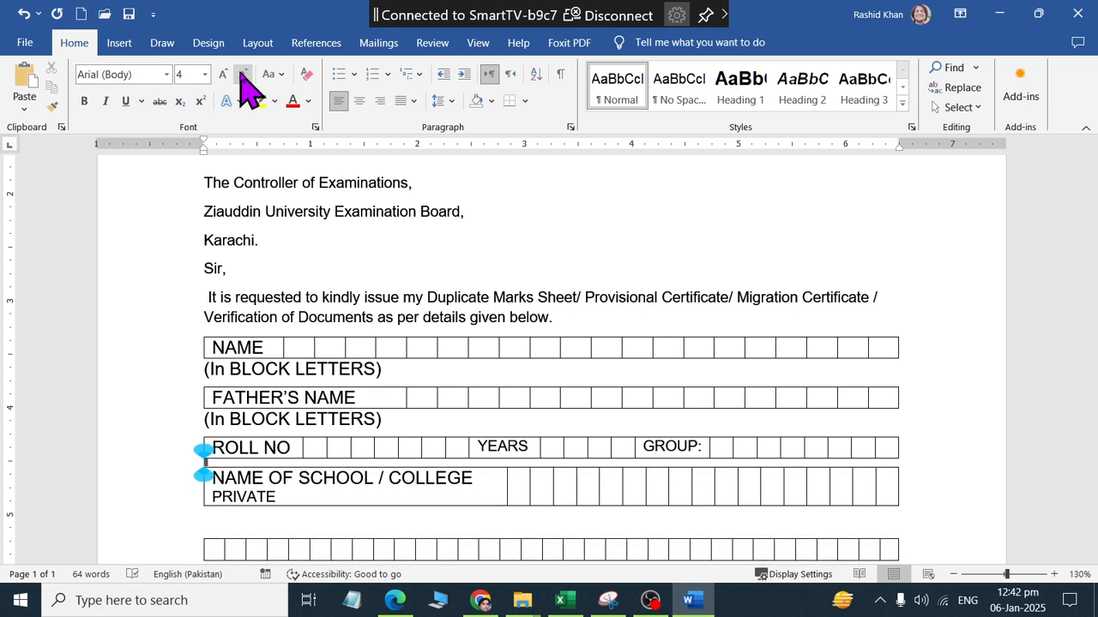
click(244, 76)
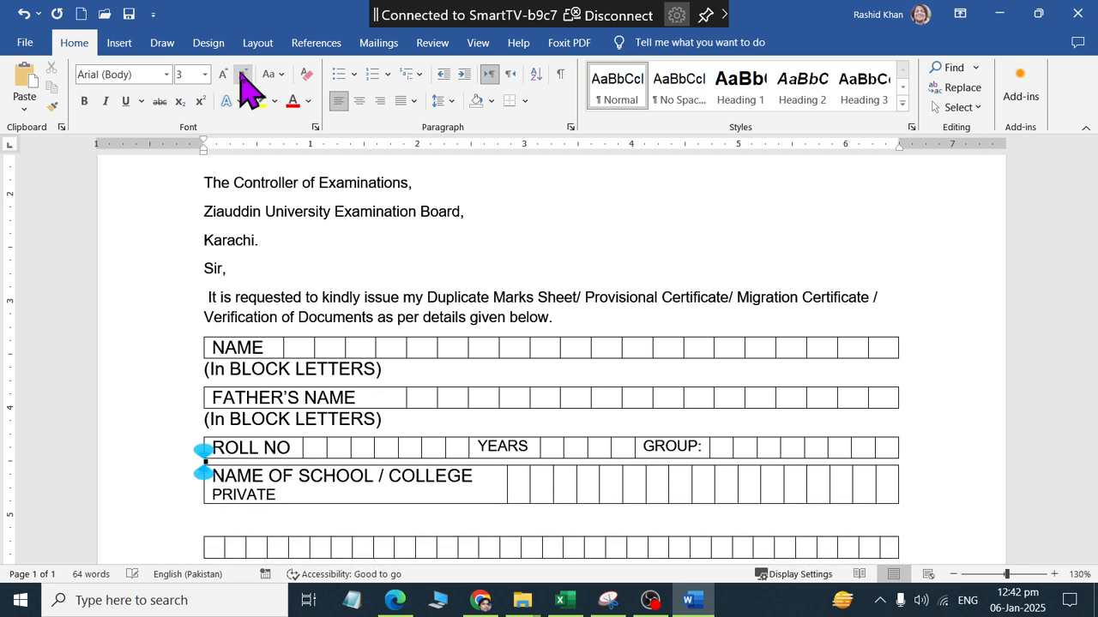
Set the blank line below the NAME OF SCHOOL / COLLEGE row to font size 3 with 0 pt spacing after
click(283, 519)
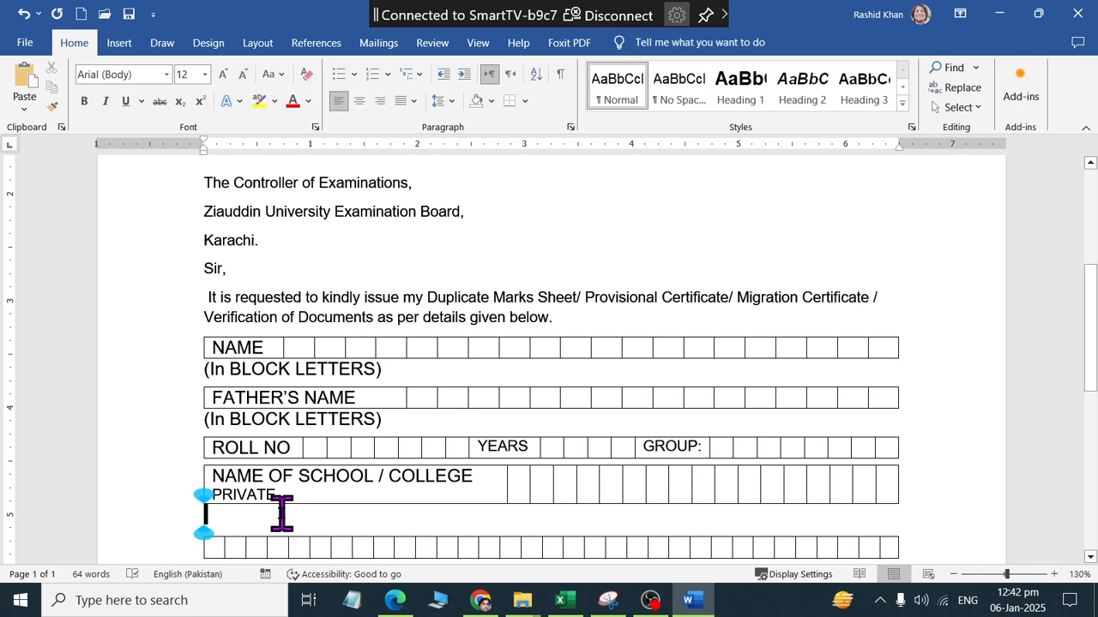
click(185, 75)
key(Return)
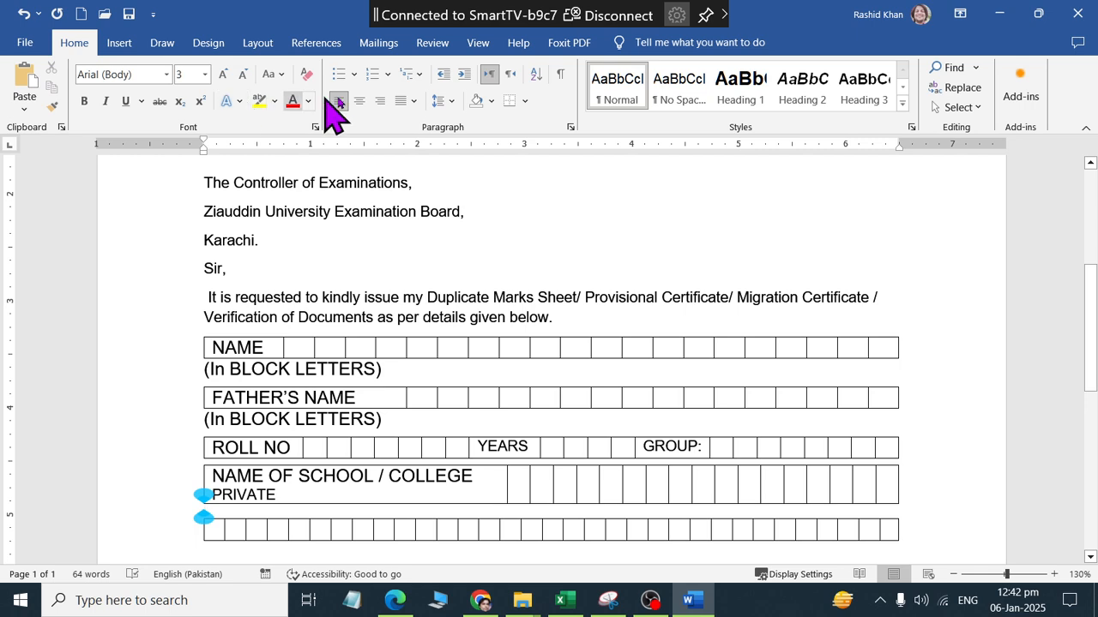
click(257, 42)
click(496, 107)
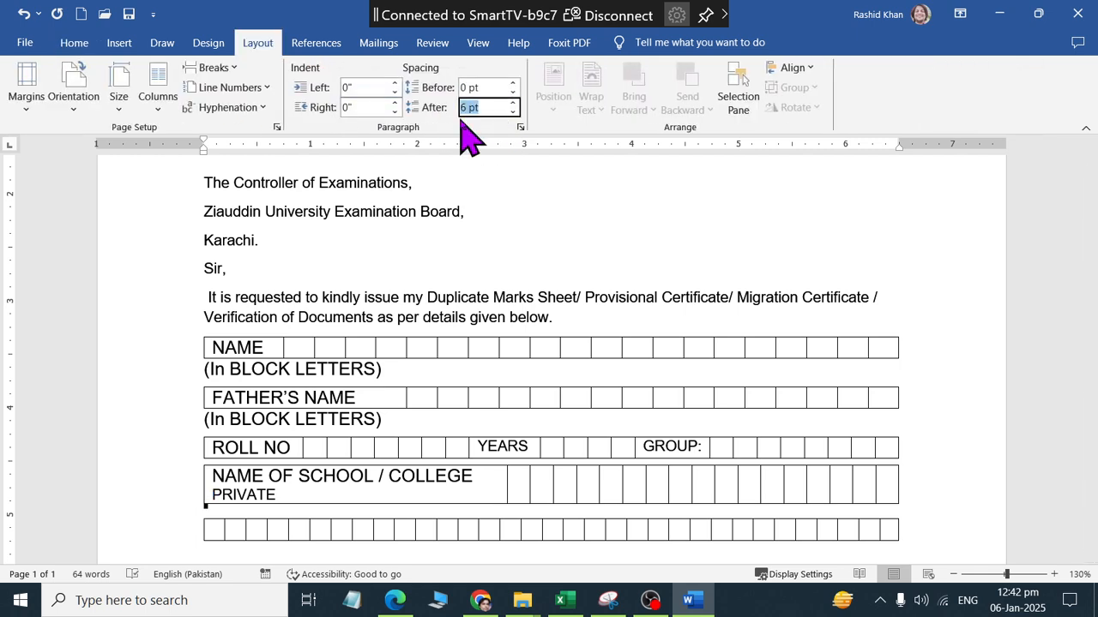
text(0)
key(Return)
Set the blank line above the CNIC # row to 0 pt spacing after and font size 3
scroll(326, 510, down, 2)
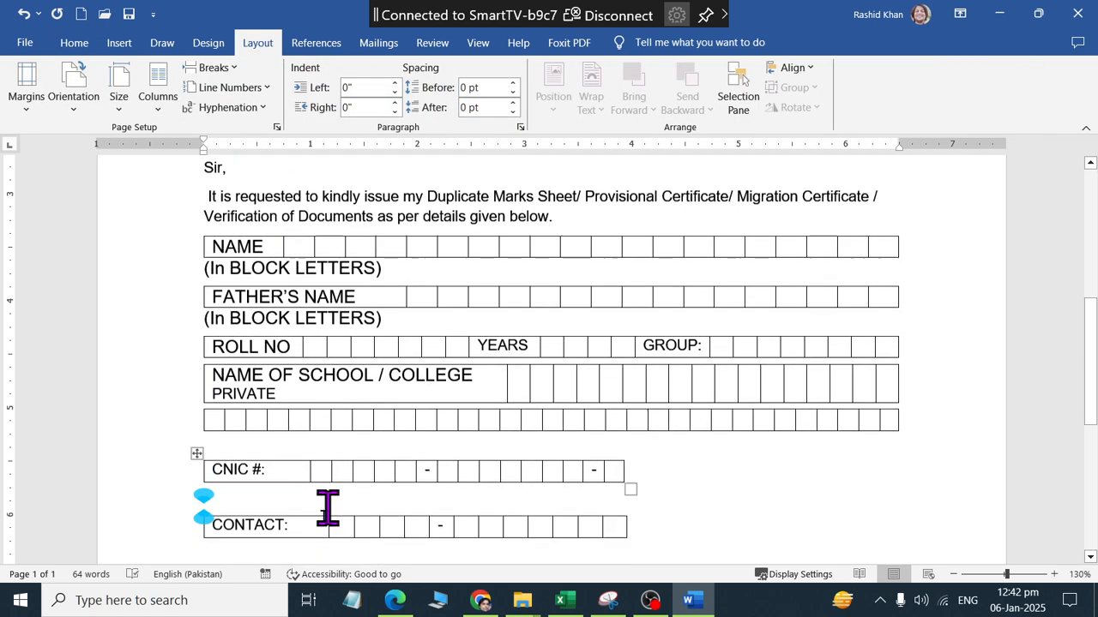
click(260, 437)
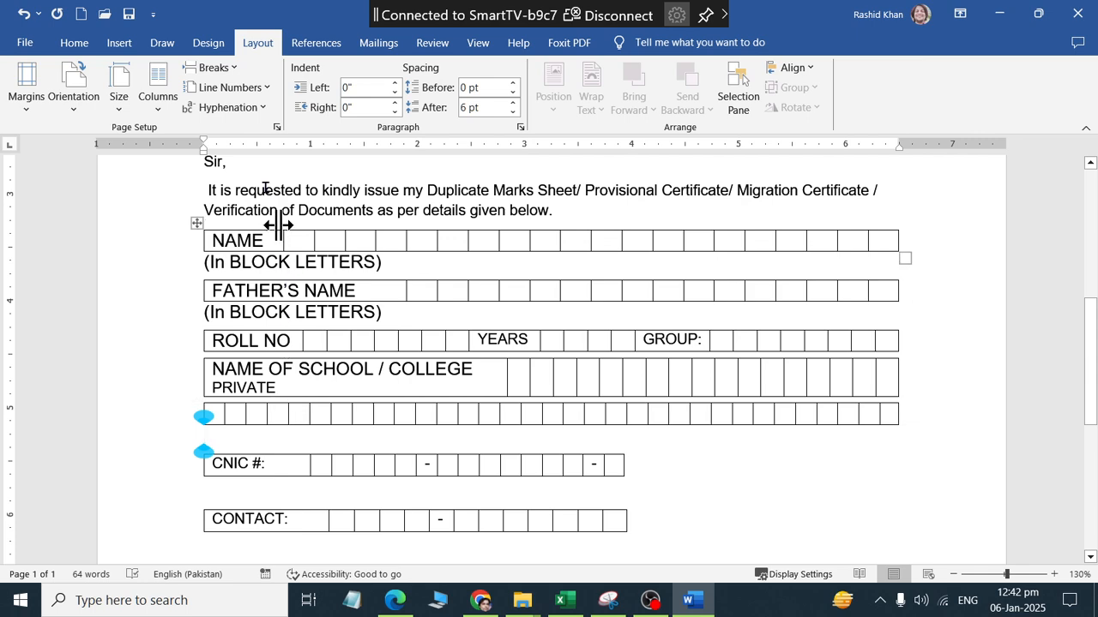
click(485, 107)
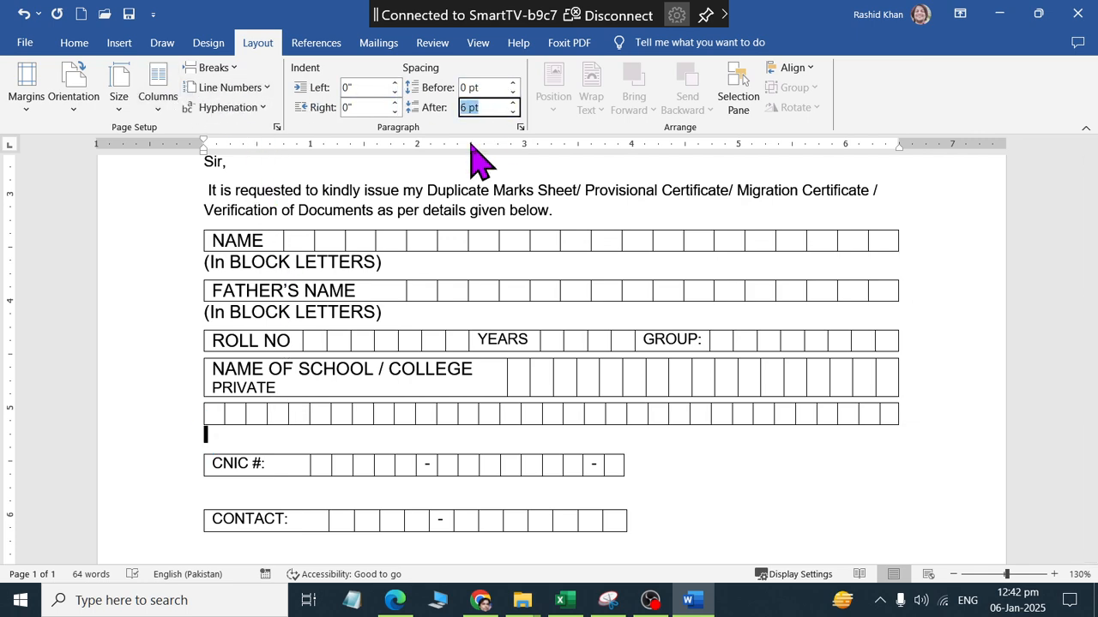
text(0)
key(Return)
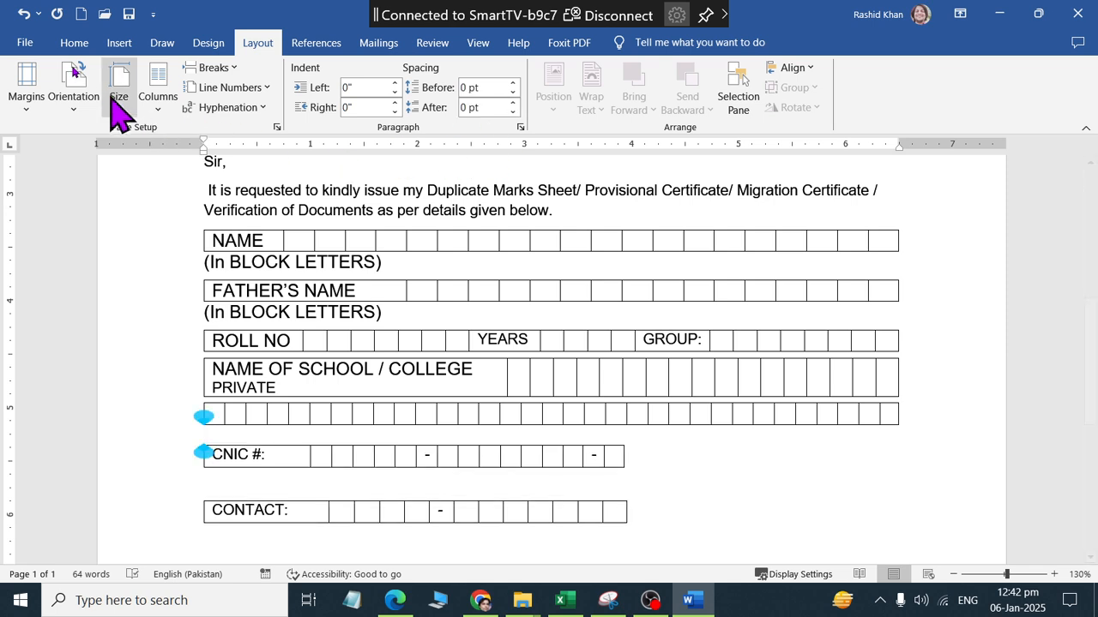
click(74, 44)
click(196, 74)
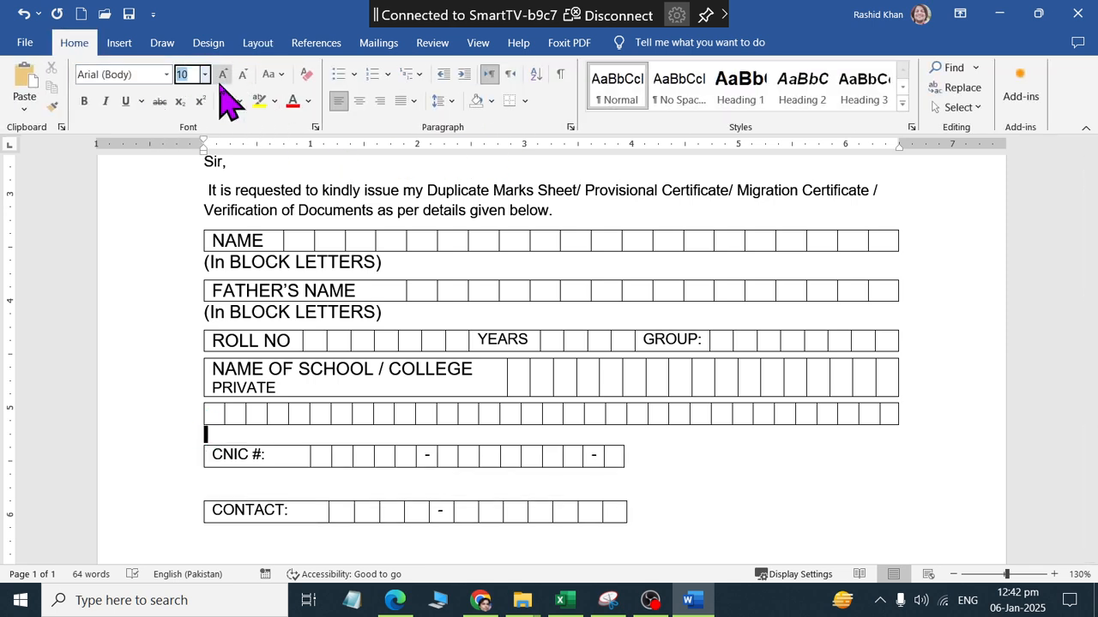
text(3)
key(Return)
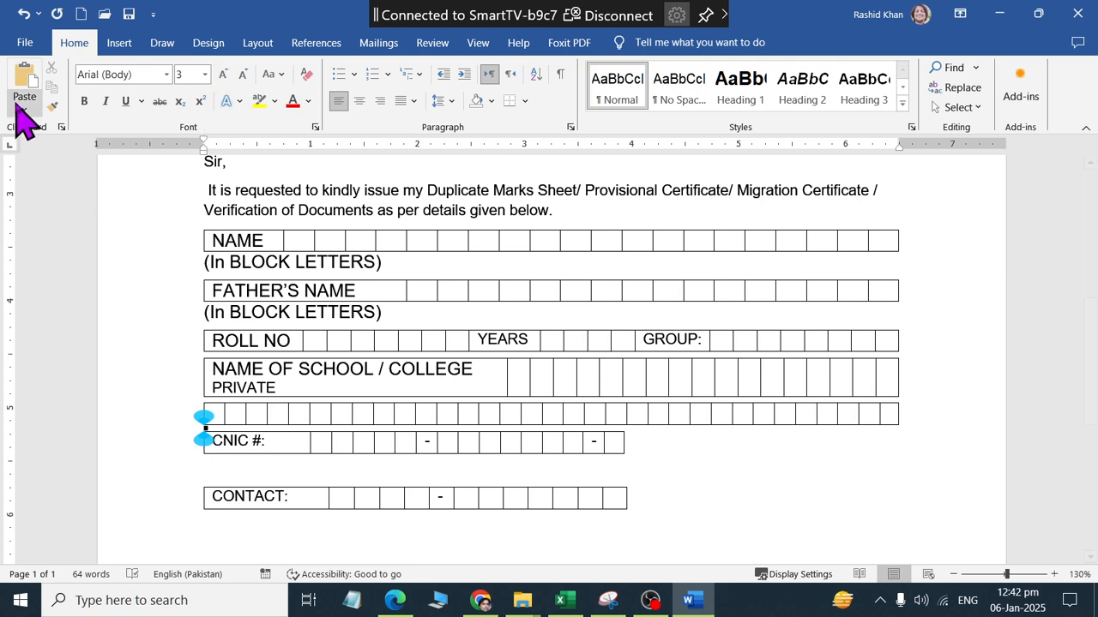
Copy that line's formatting to the blank line between the CNIC # and CONTACT rows and set its font size to 3
click(52, 107)
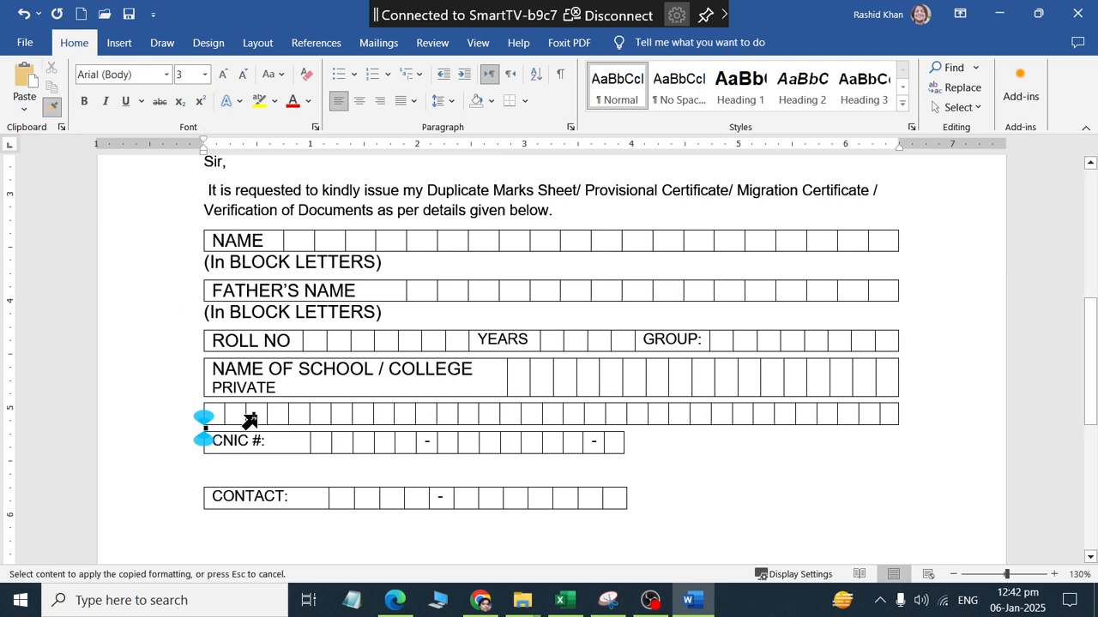
click(228, 466)
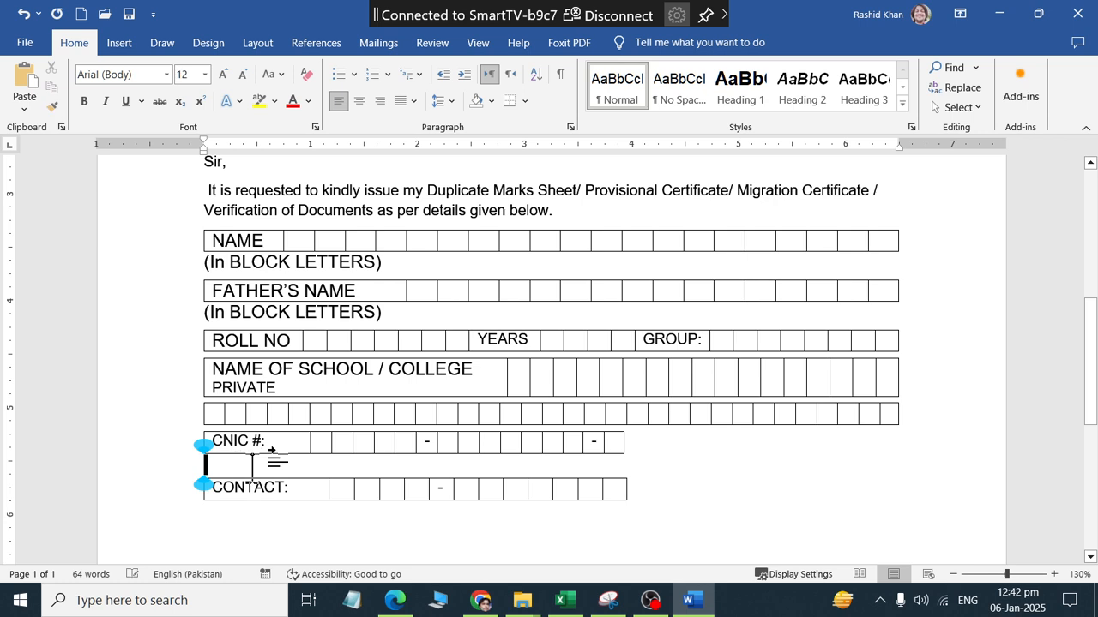
click(185, 75)
text(3)
key(Return)
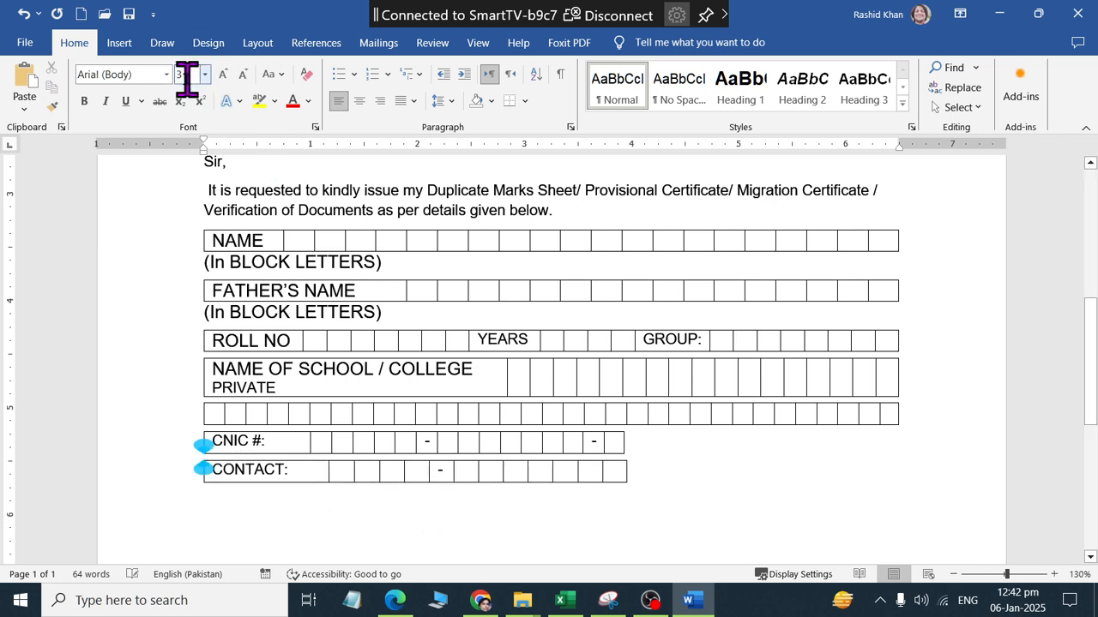
Set the font size of the "(In BLOCK LETTERS)" note below the NAME row to 10
scroll(558, 464, up, 5)
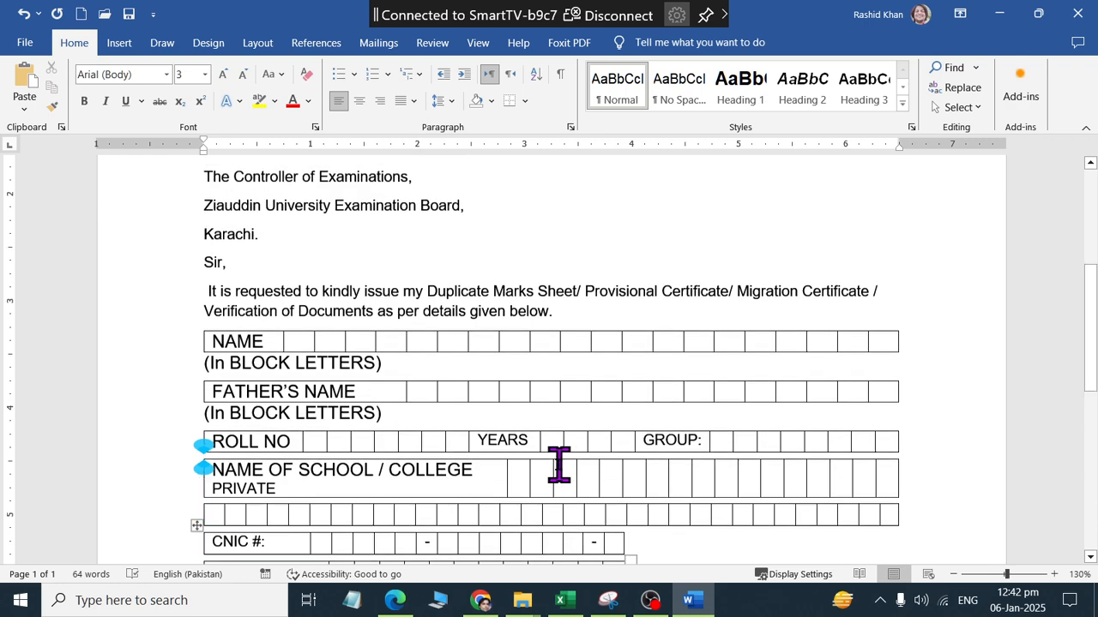
scroll(559, 464, down, 5)
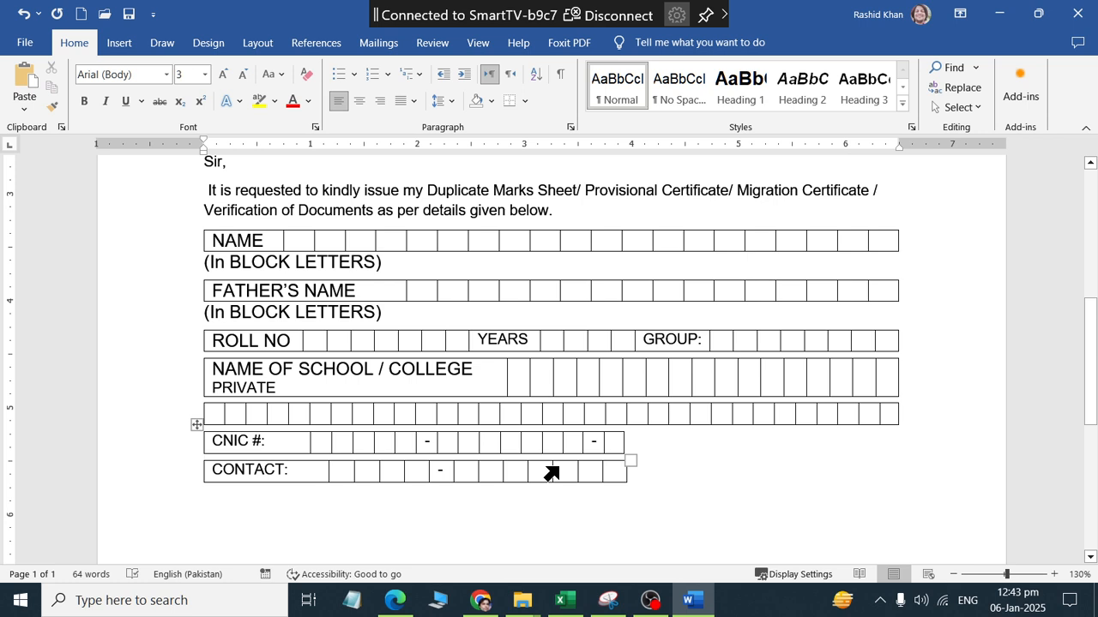
click(423, 414)
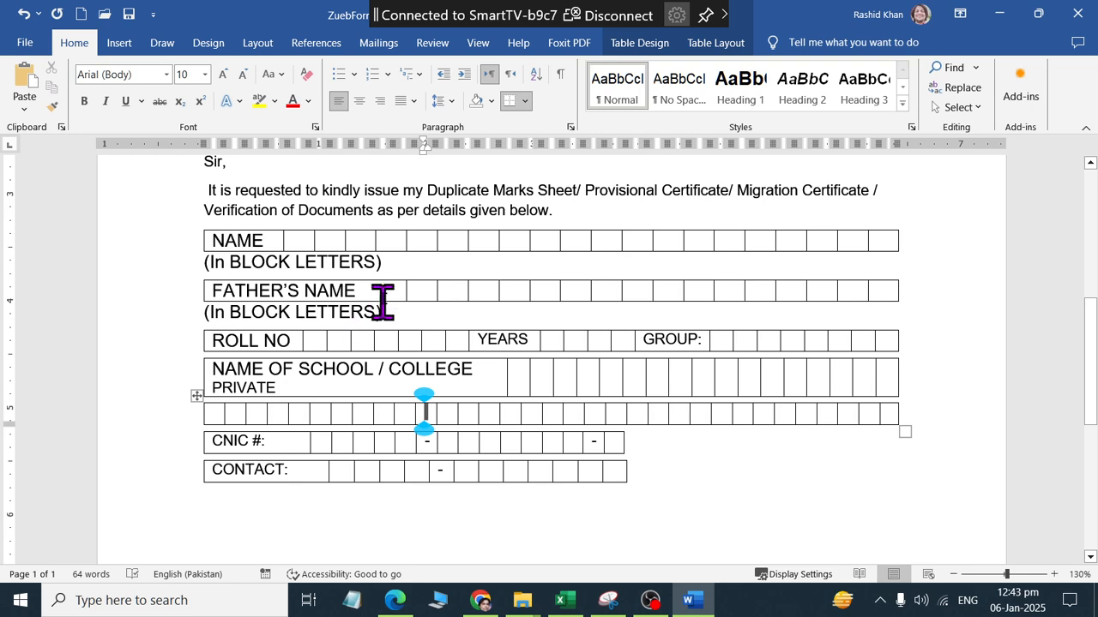
drag(363, 253, 201, 254)
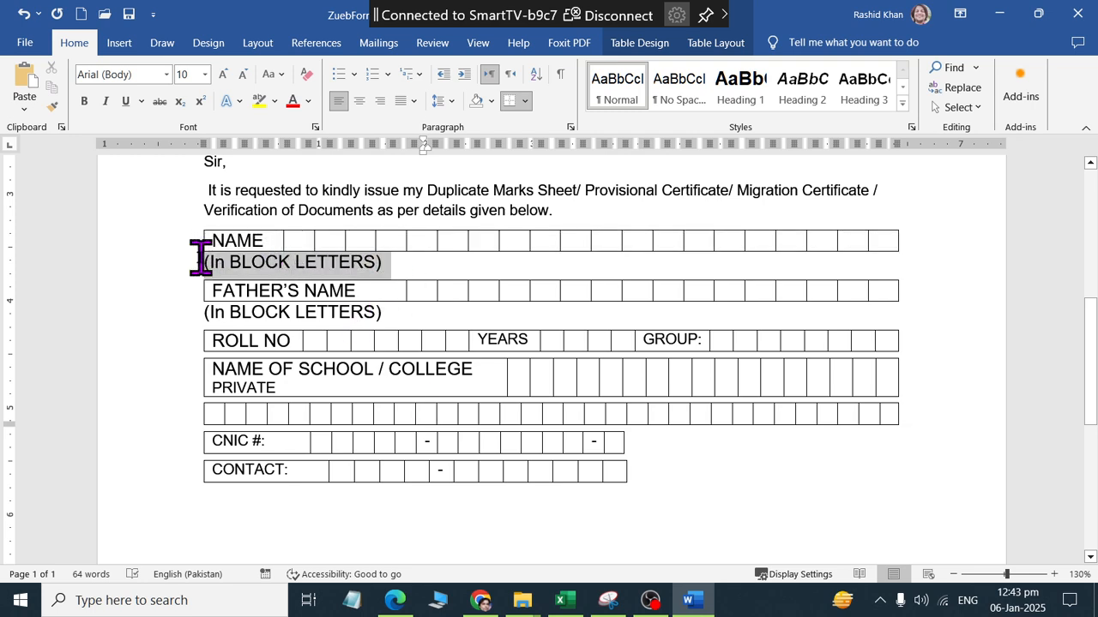
click(185, 75)
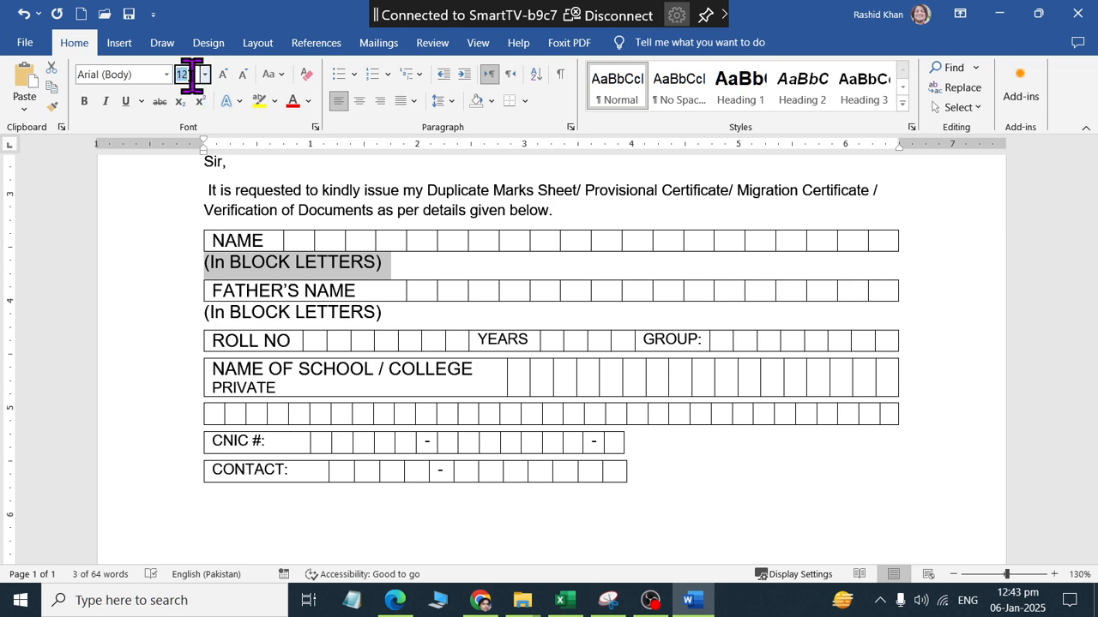
text(10)
key(Return)
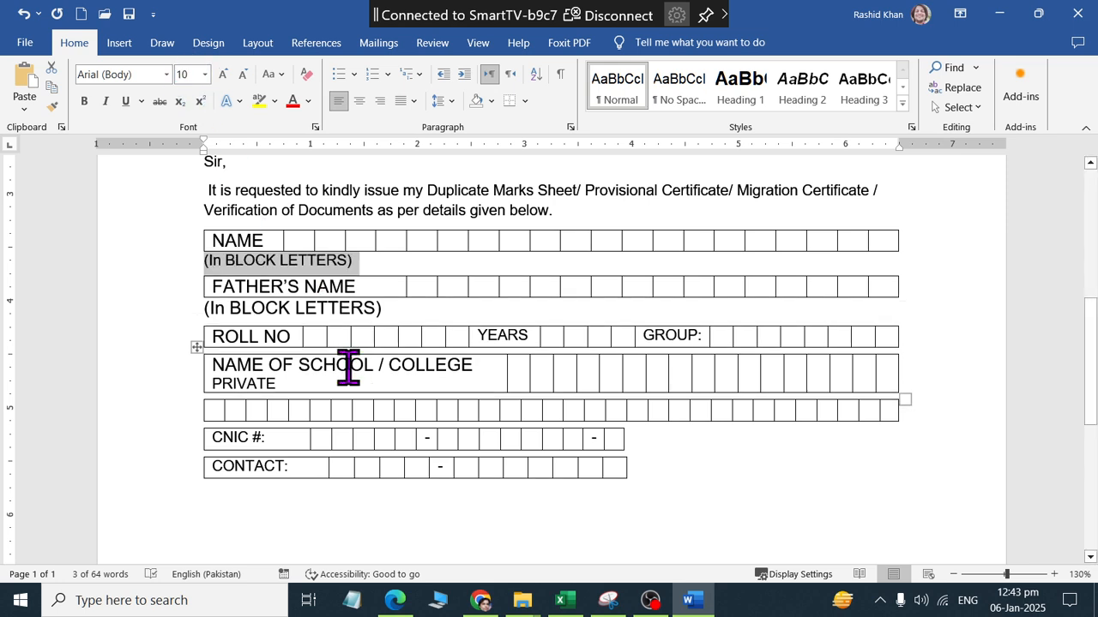
Set the font size of the "(In BLOCK LETTERS)" note below the FATHER'S NAME row to 10
drag(390, 307, 197, 304)
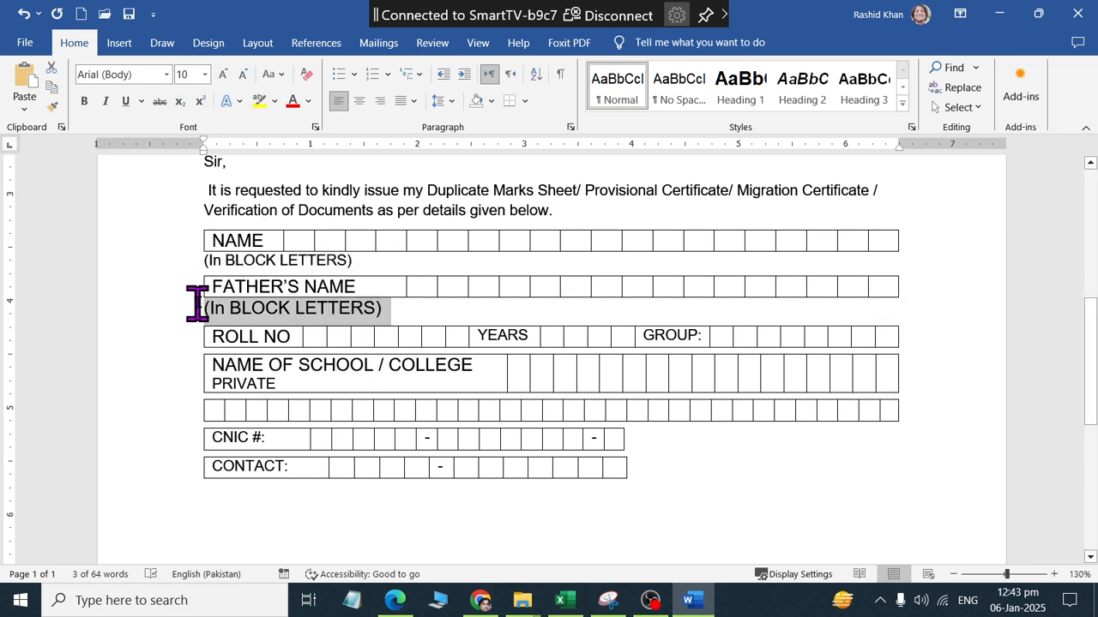
click(187, 75)
text(10)
key(Return)
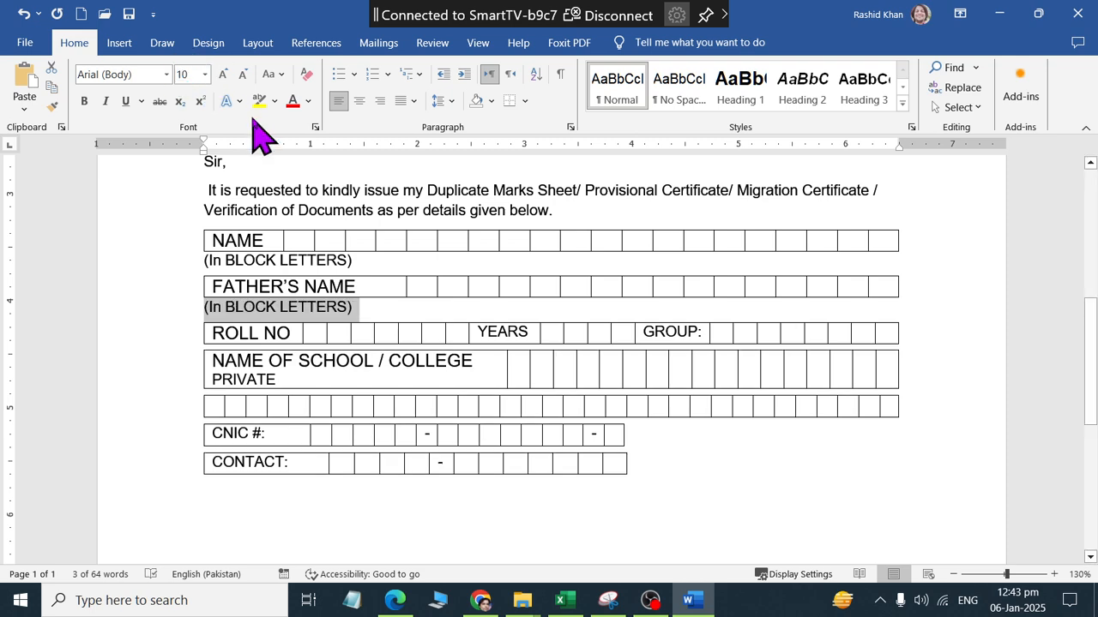
click(395, 507)
Check the cell sizes of the FATHER'S NAME and empty box rows, and open the CNIC # row's height for editing
scroll(546, 512, up, 1)
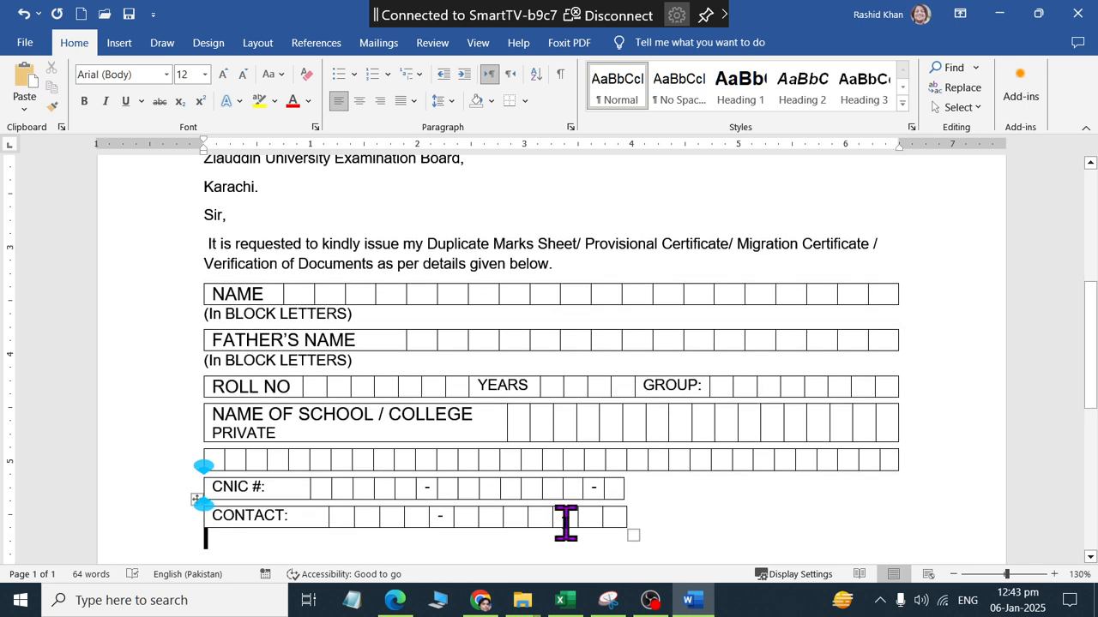
click(614, 485)
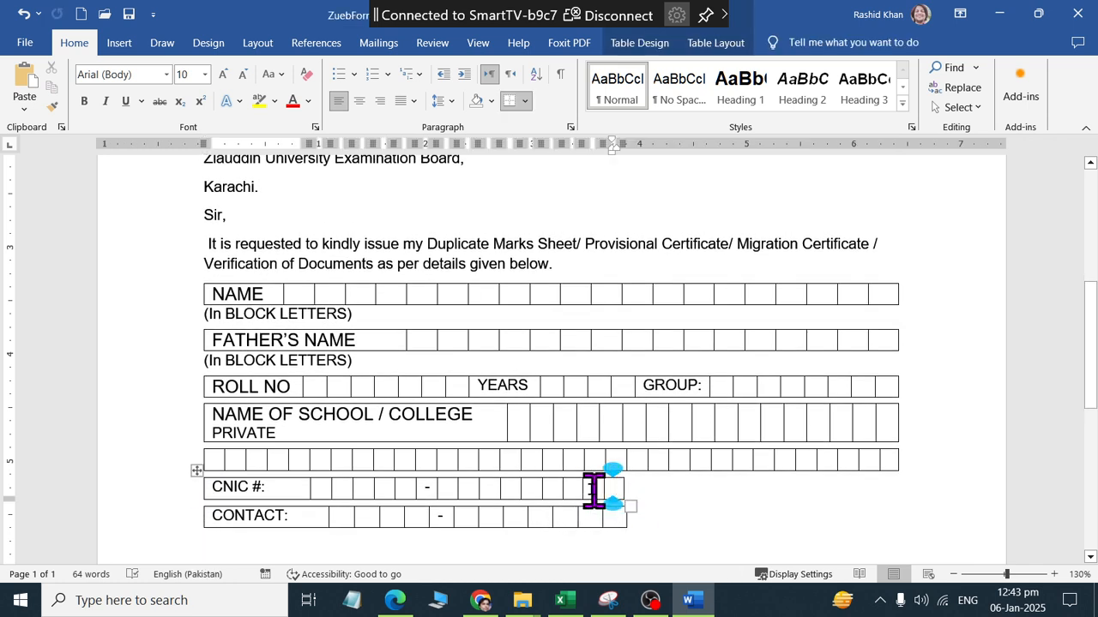
click(429, 338)
click(718, 43)
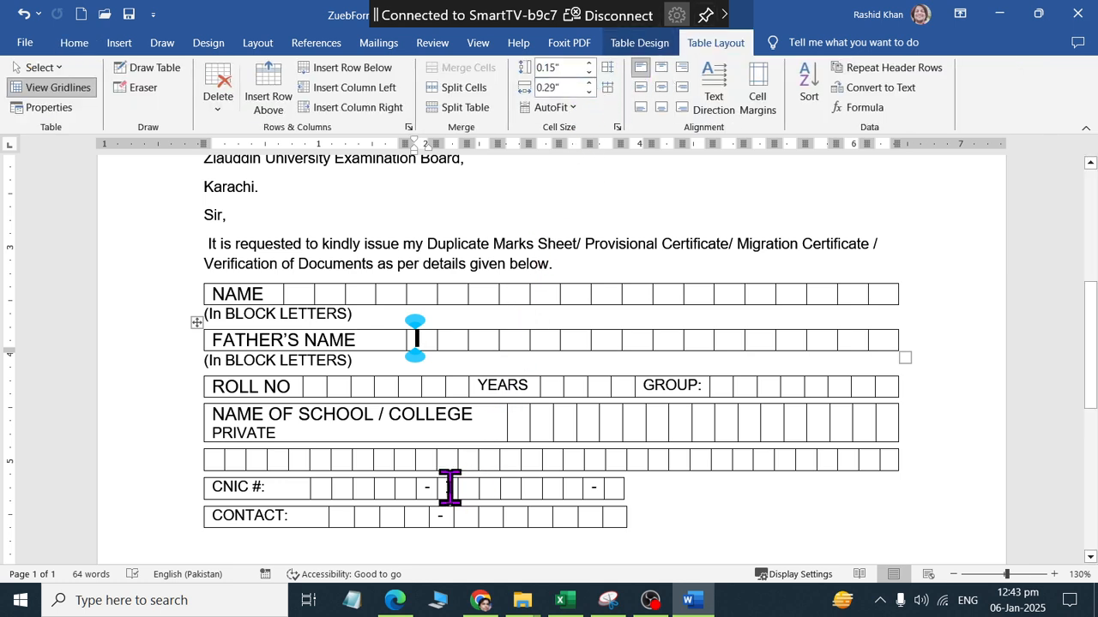
click(446, 460)
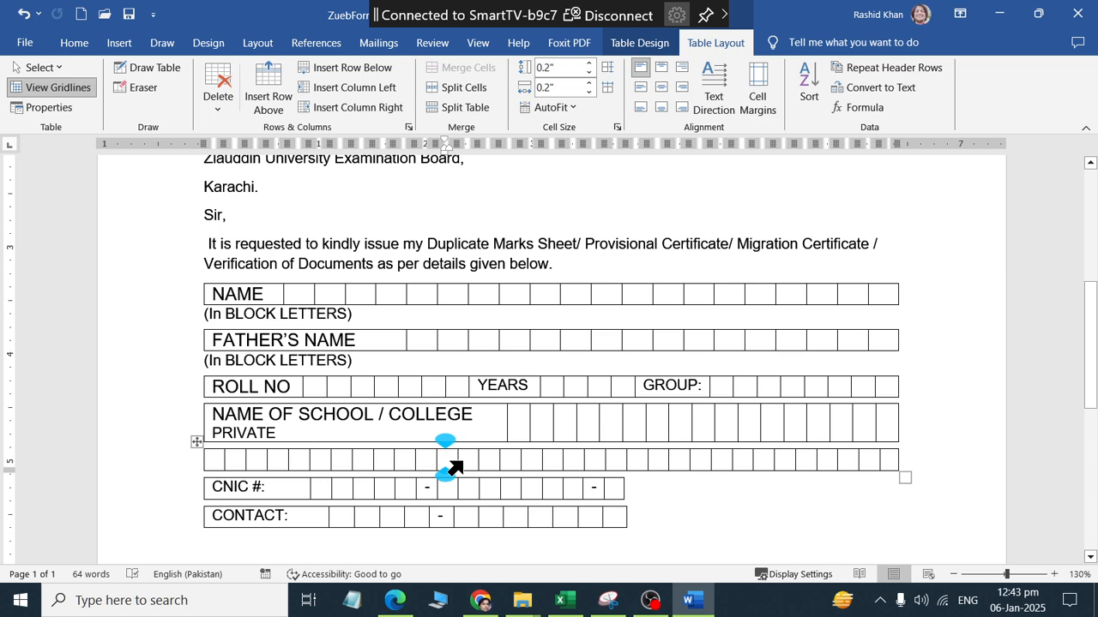
click(454, 486)
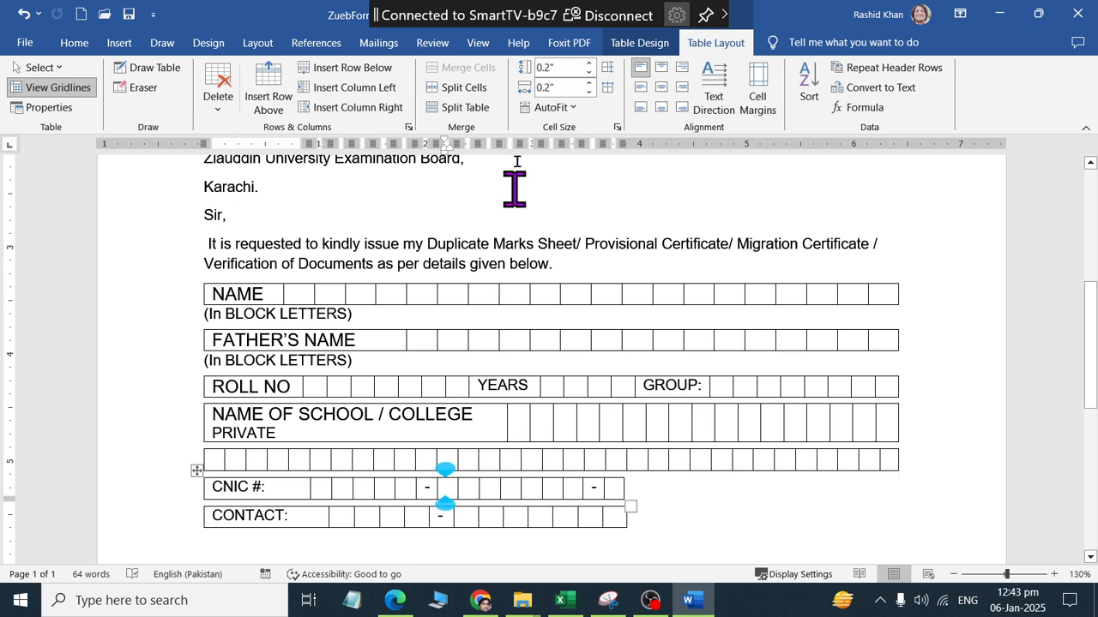
click(566, 68)
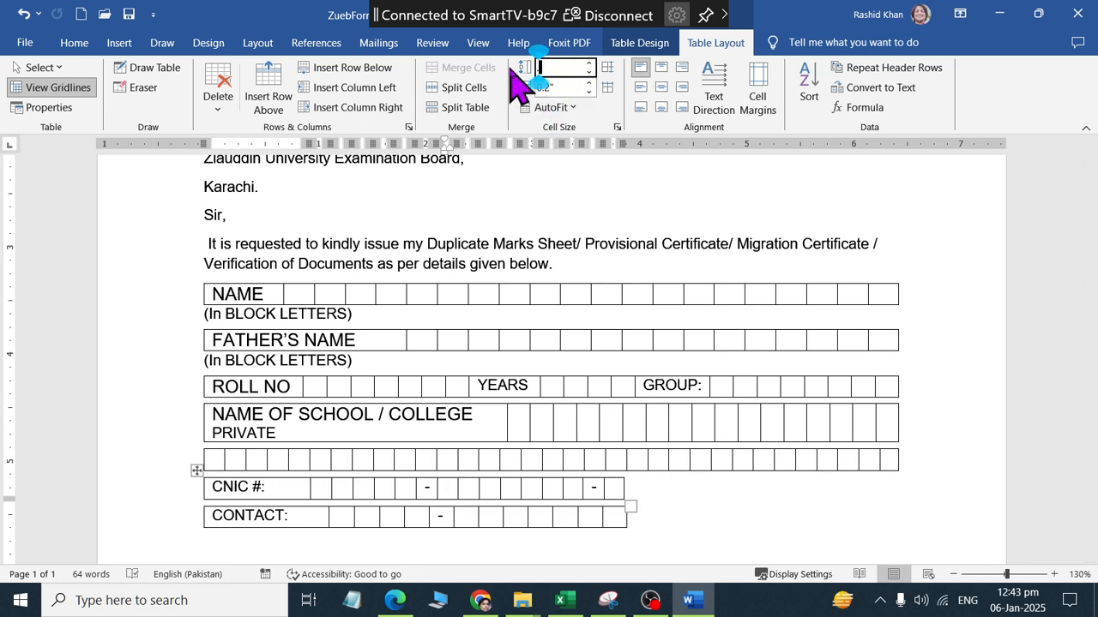
Try a row height of 0.15" for the CNIC # table and undo it
key(Return)
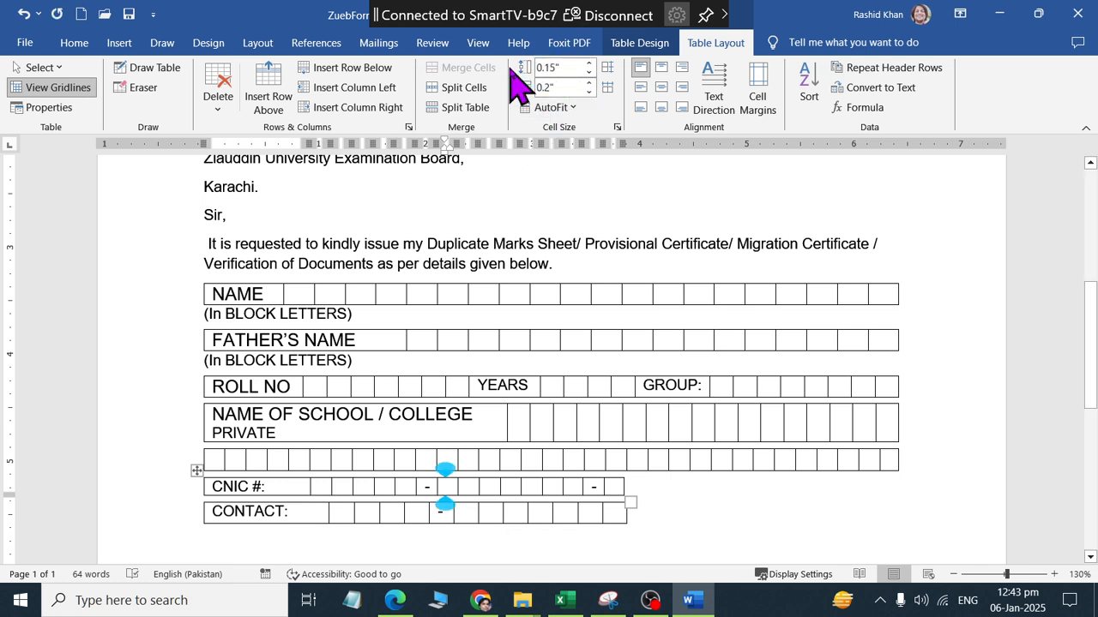
key(ctrl+z)
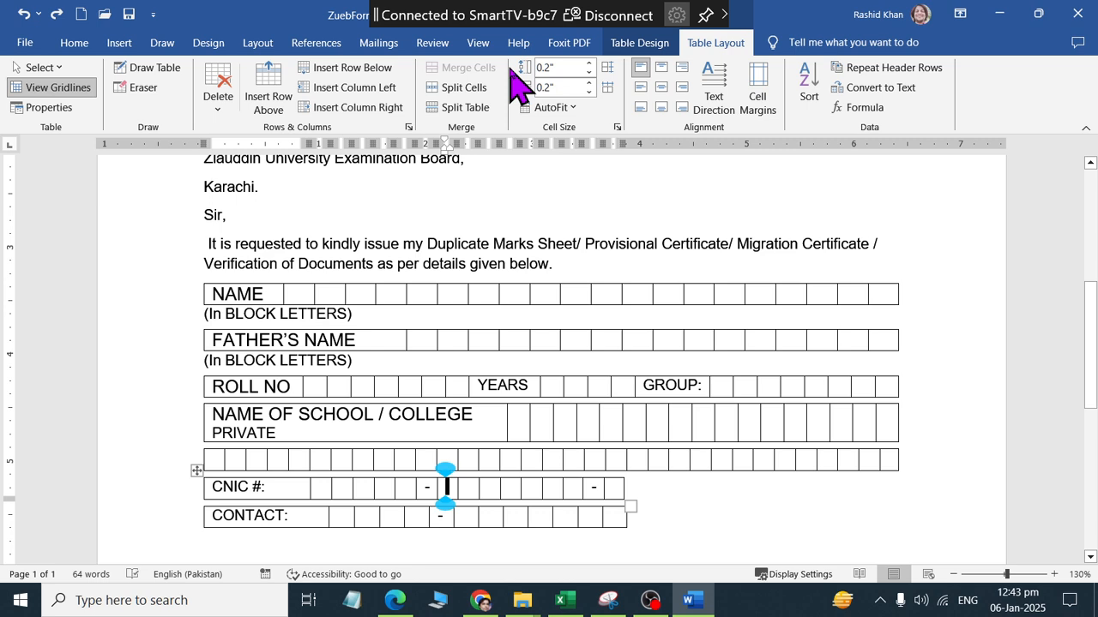
Try a row height of 0.3" for both the CNIC # and CONTACT tables, and undo both height changes
click(955, 573)
click(954, 574)
click(955, 574)
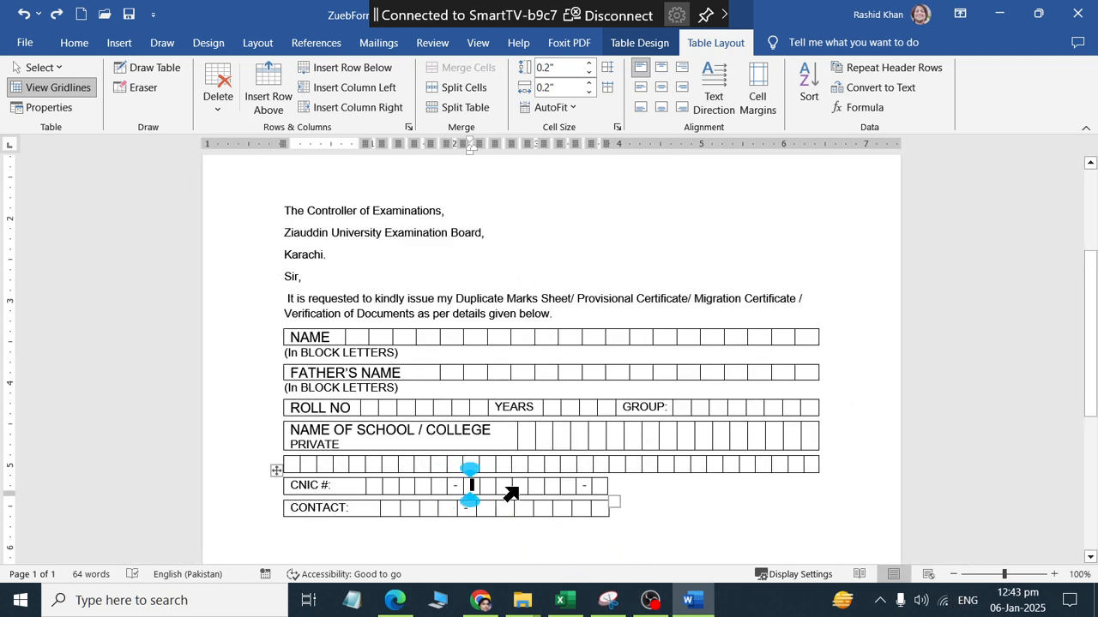
click(566, 68)
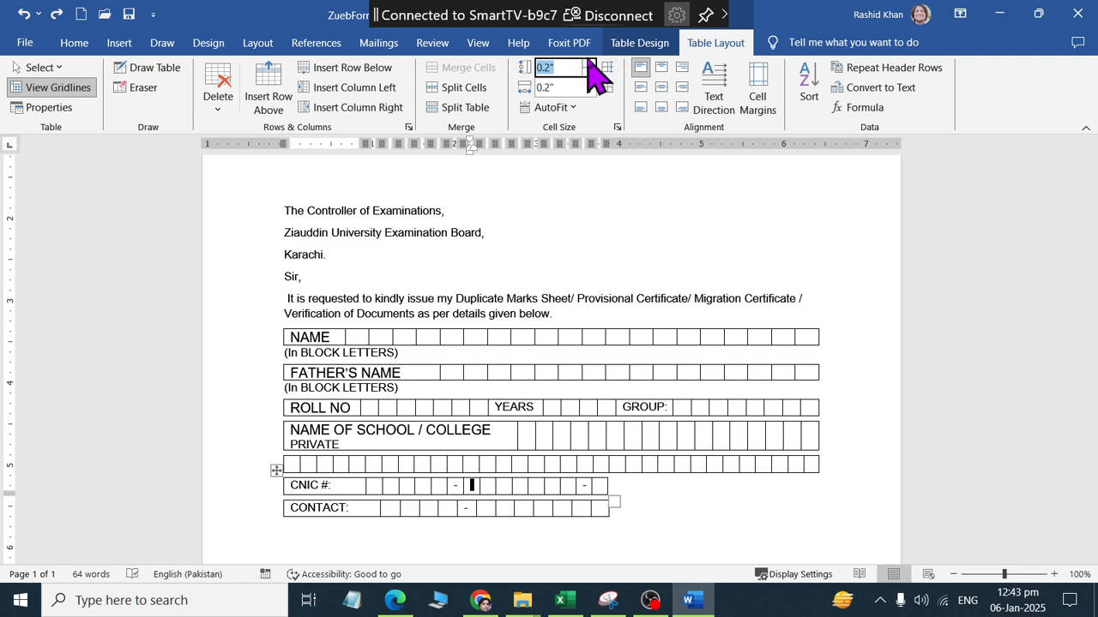
key(Return)
click(590, 65)
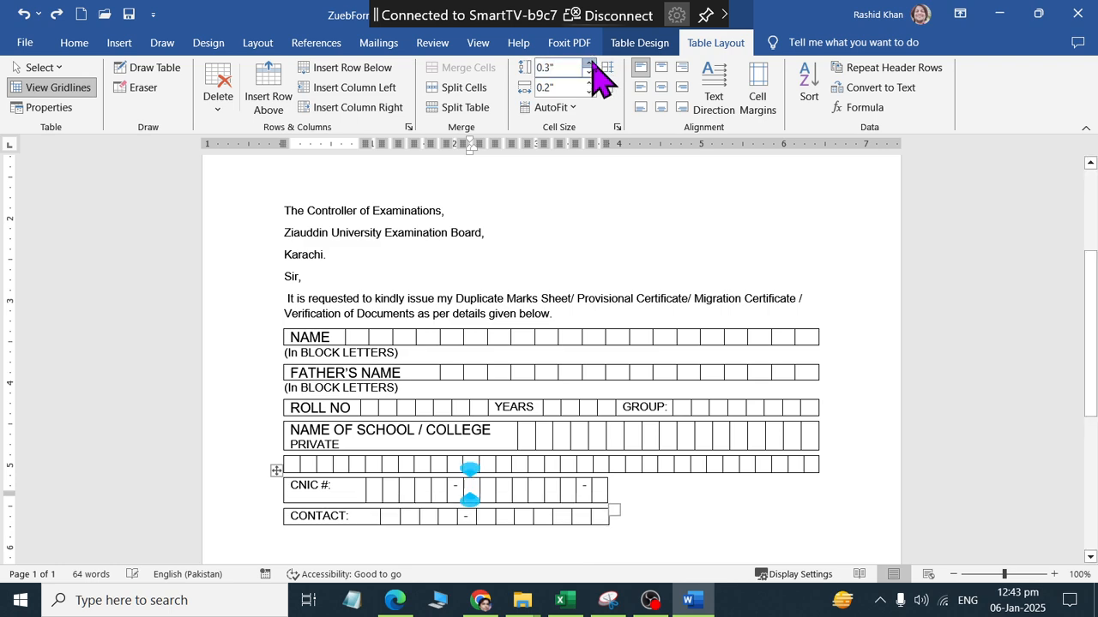
click(602, 518)
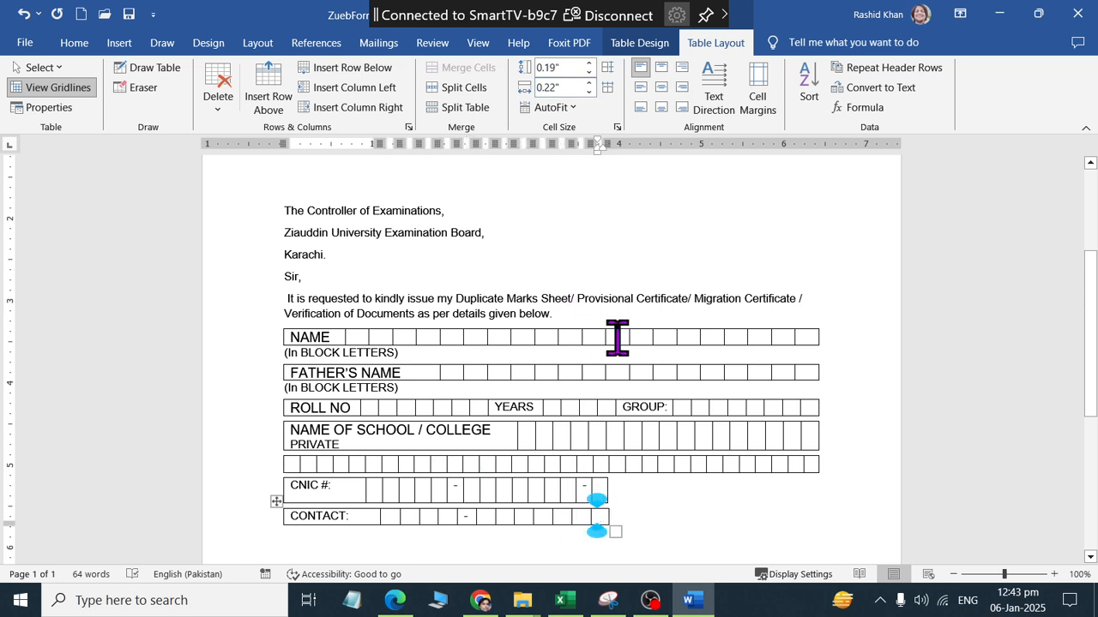
click(590, 65)
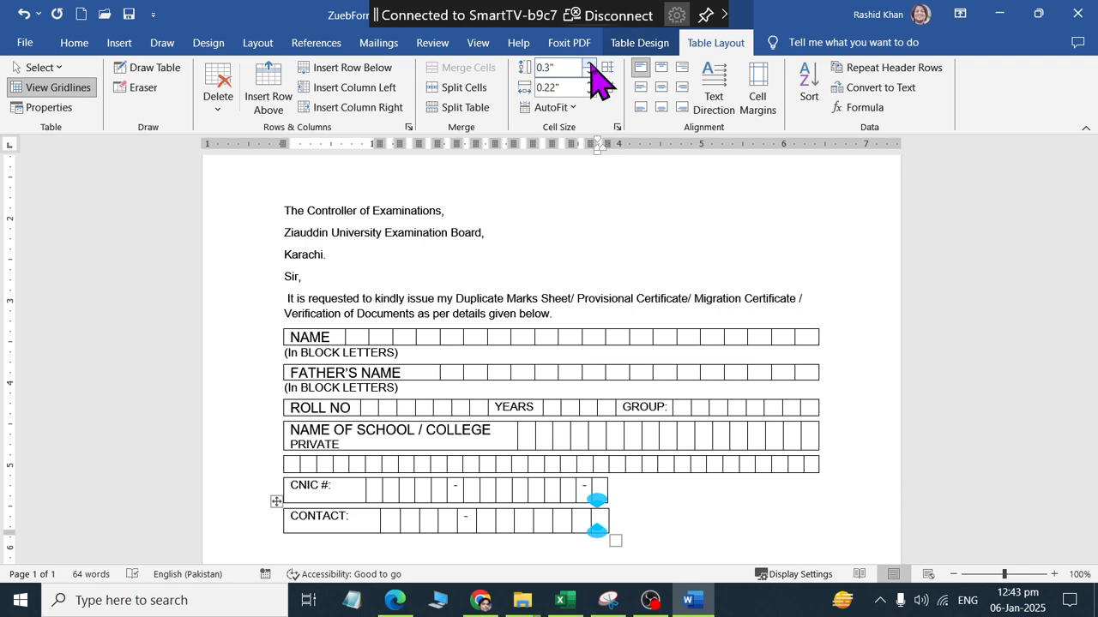
key(ctrl+z)
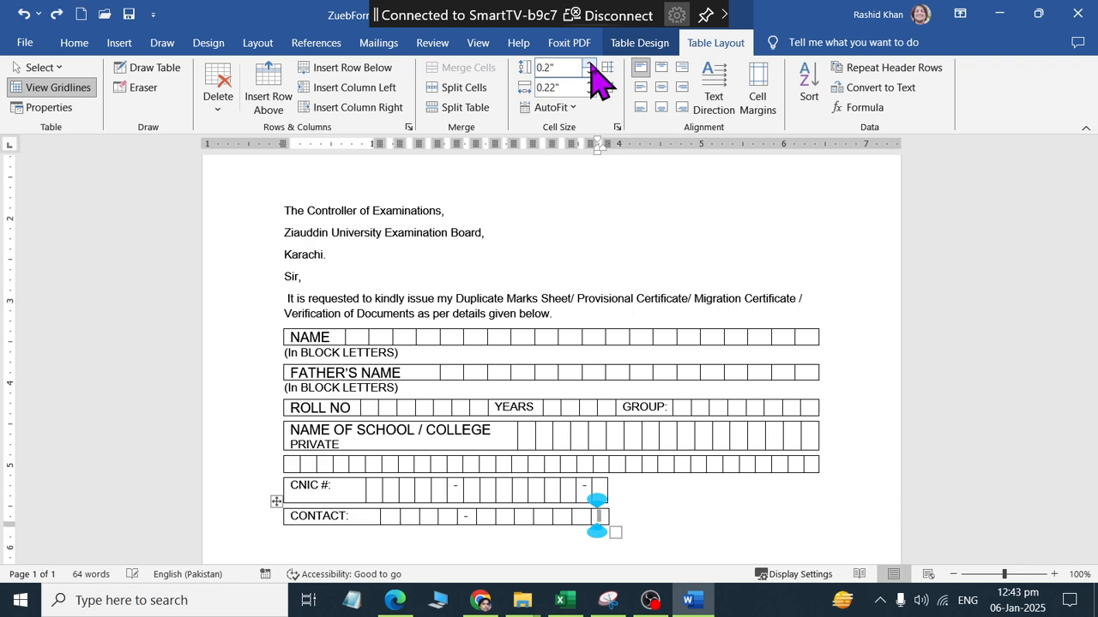
key(ctrl+z)
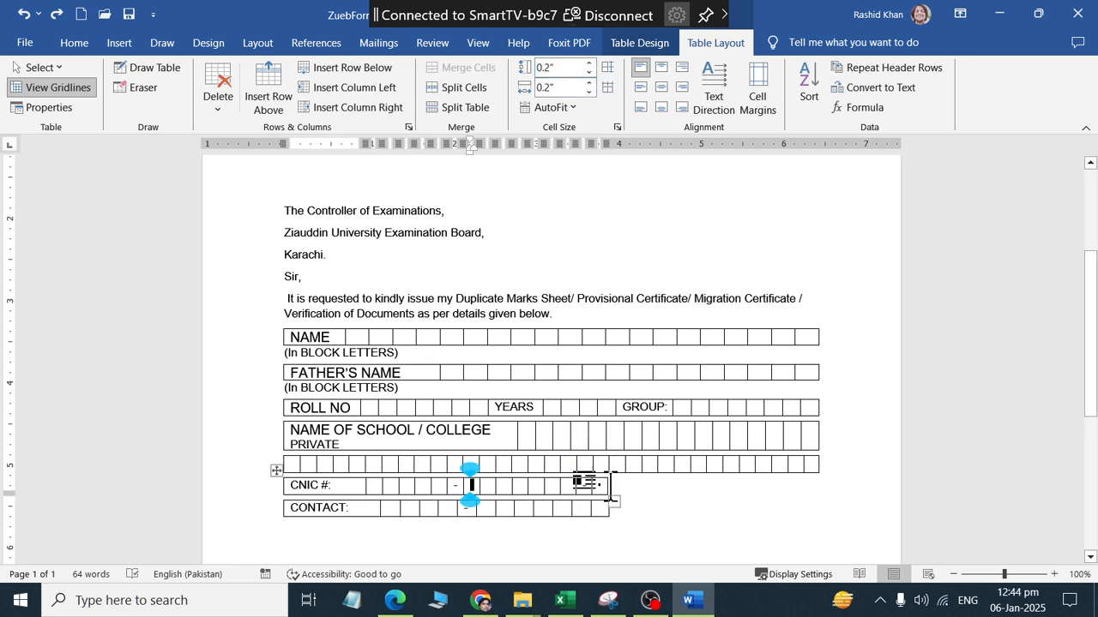
Widen the CNIC # and CONTACT tables to an overall width of about 4.6 inches each
drag(616, 504, 662, 495)
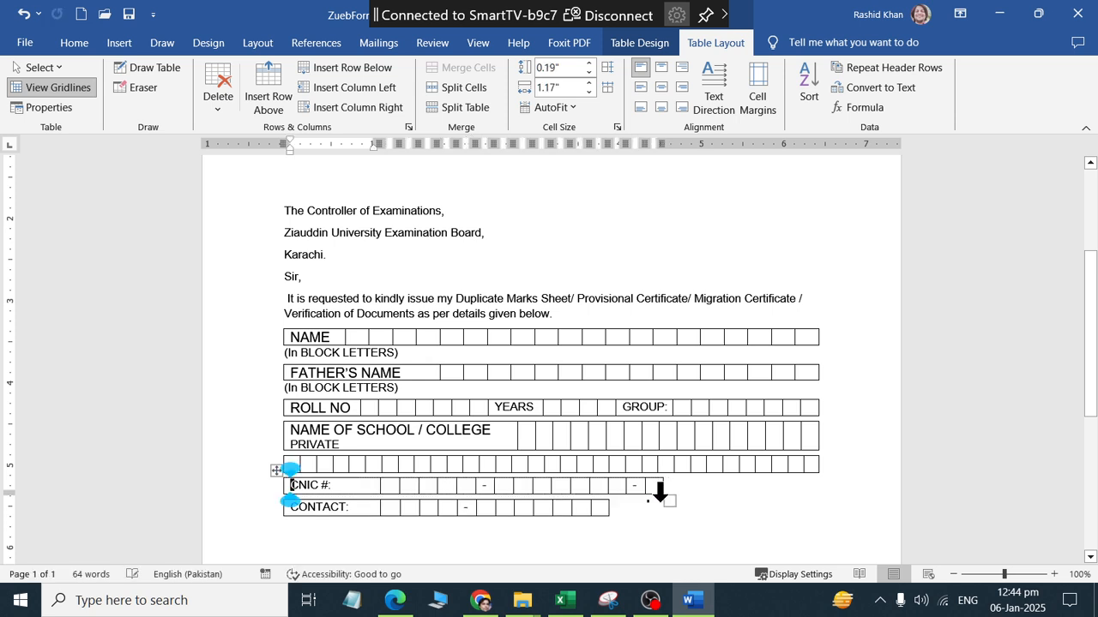
click(591, 508)
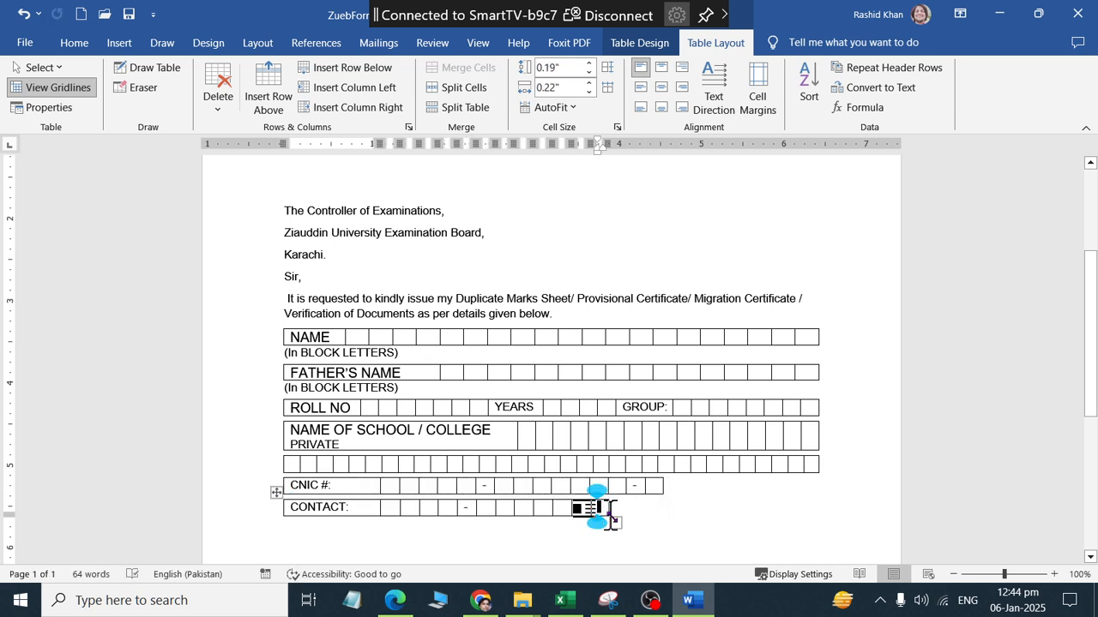
drag(616, 523, 660, 518)
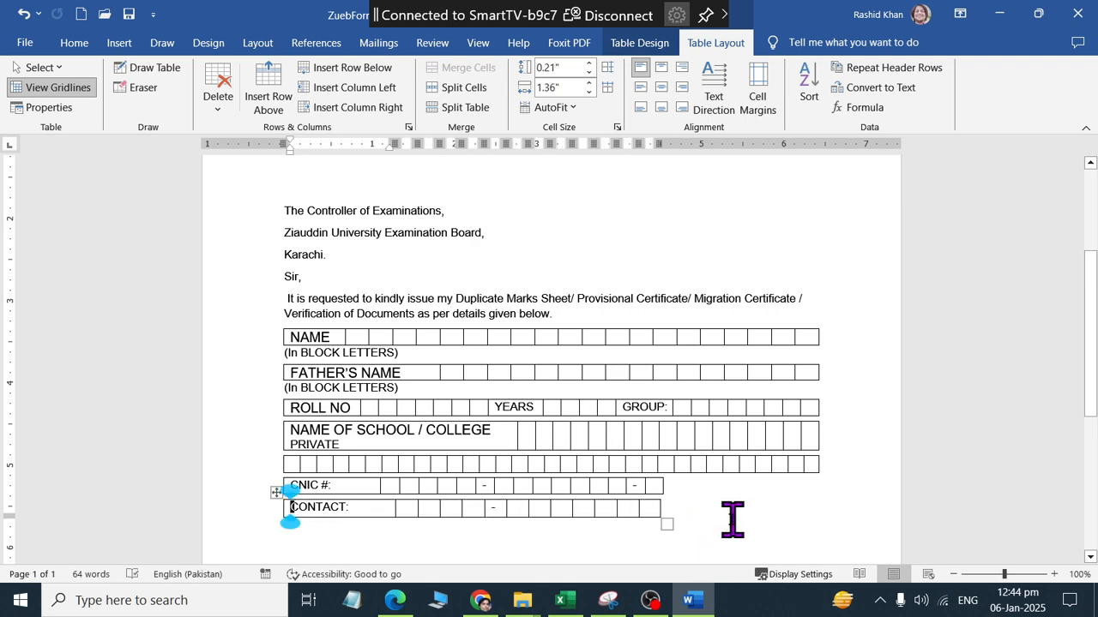
Place the cursor below the CONTACT table and check the signature section of the reference PDF in Edge
click(489, 522)
scroll(437, 401, down, 1)
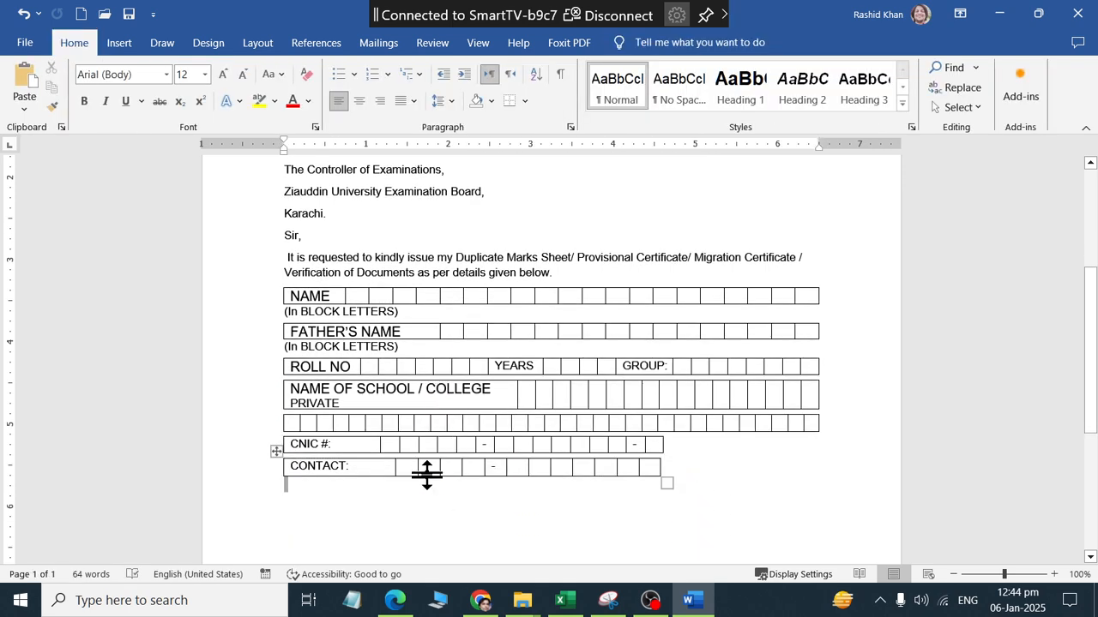
click(403, 489)
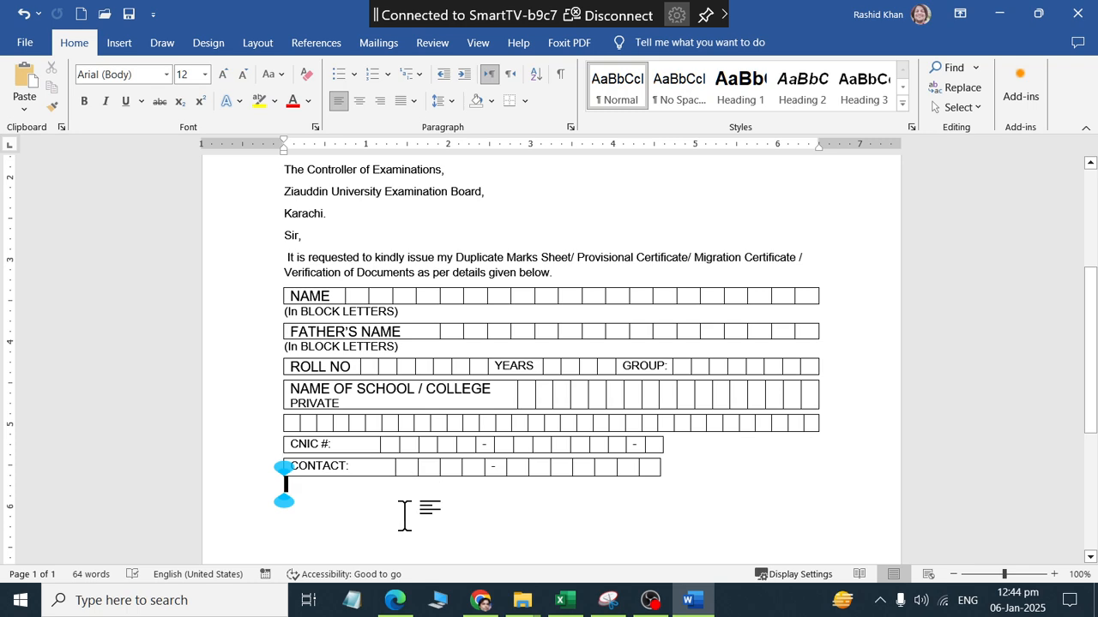
key(alt+Tab)
scroll(478, 412, down, 10)
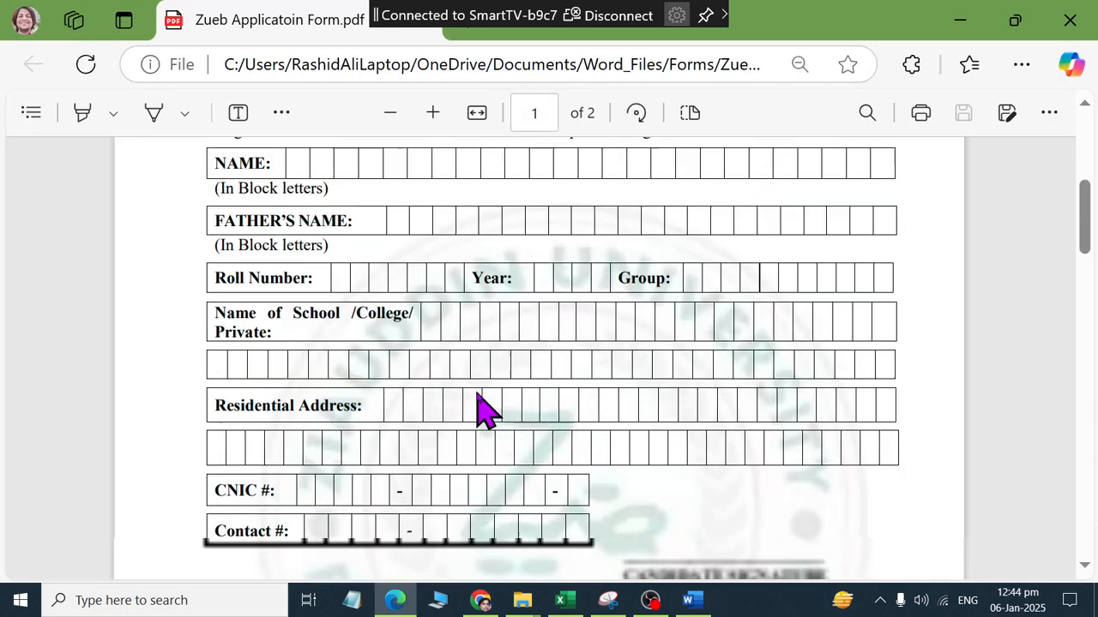
scroll(481, 394, up, 2)
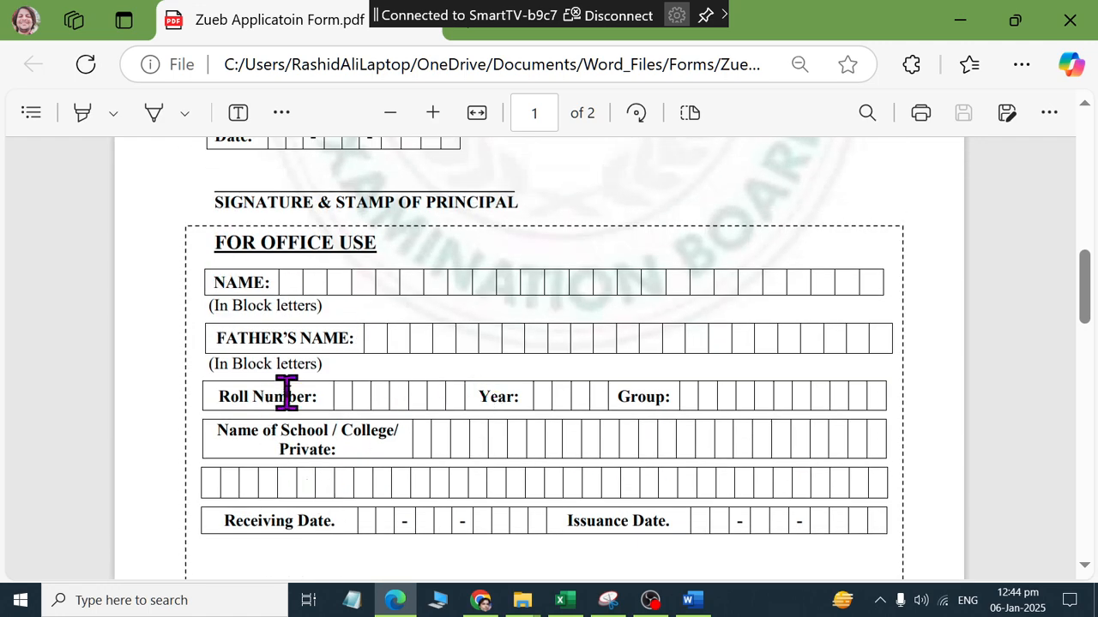
Return to the Word form, leave a blank line below the CONTACT table and enter the caption "Signature & STAMP of principal"
key(alt+Tab)
key(alt+Tab)
key(alt+Tab)
key(Return)
text(s)
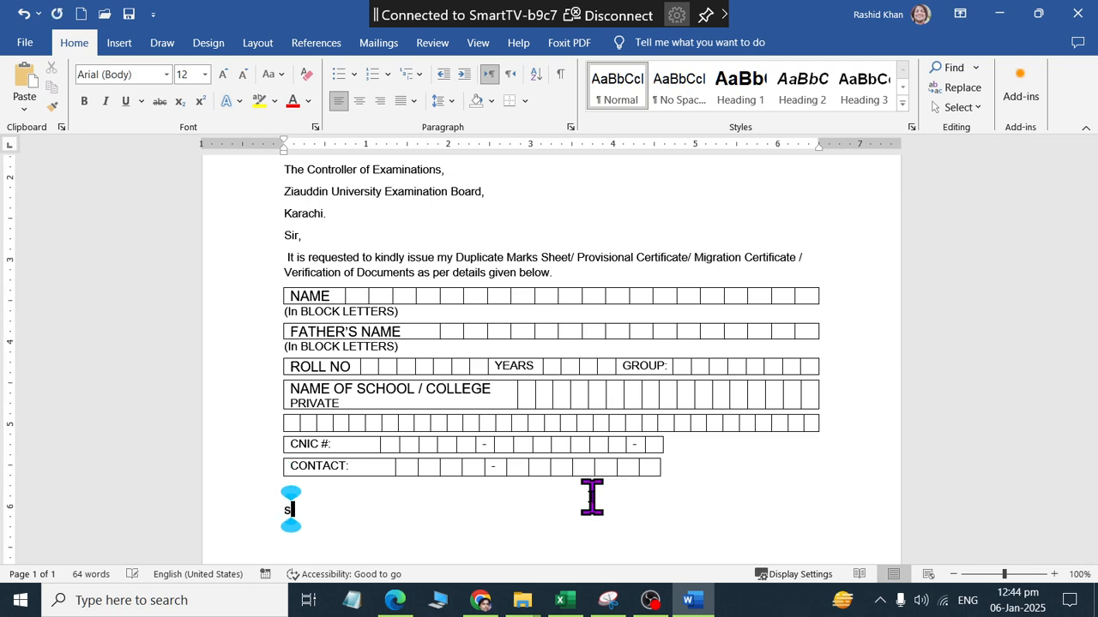
text(IGNATURE)
key(alt+Tab)
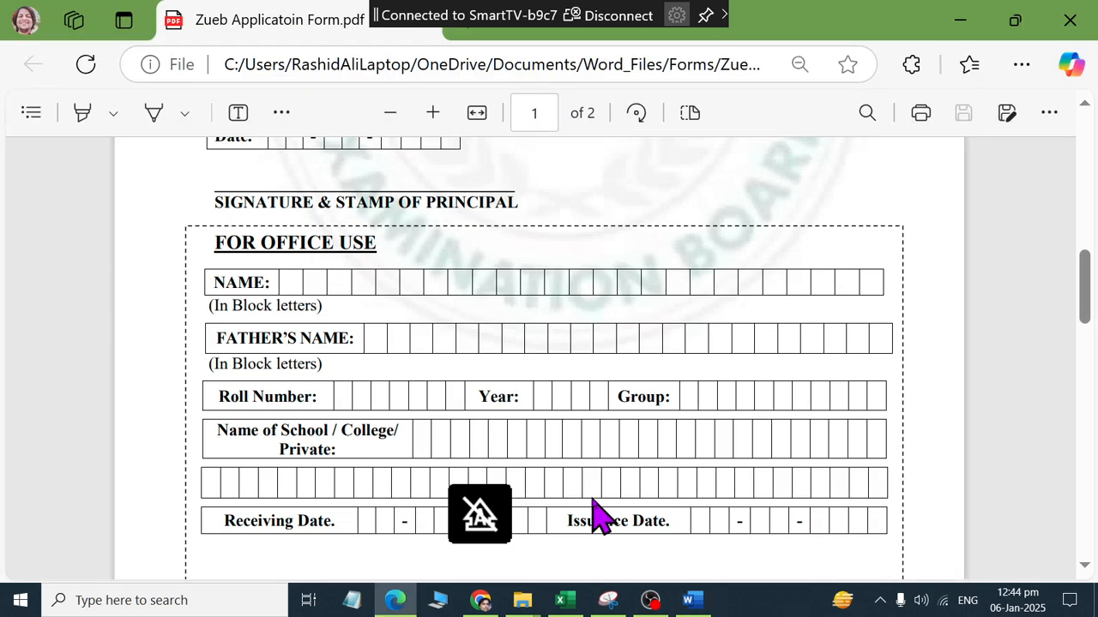
key(alt+Tab)
text(&)
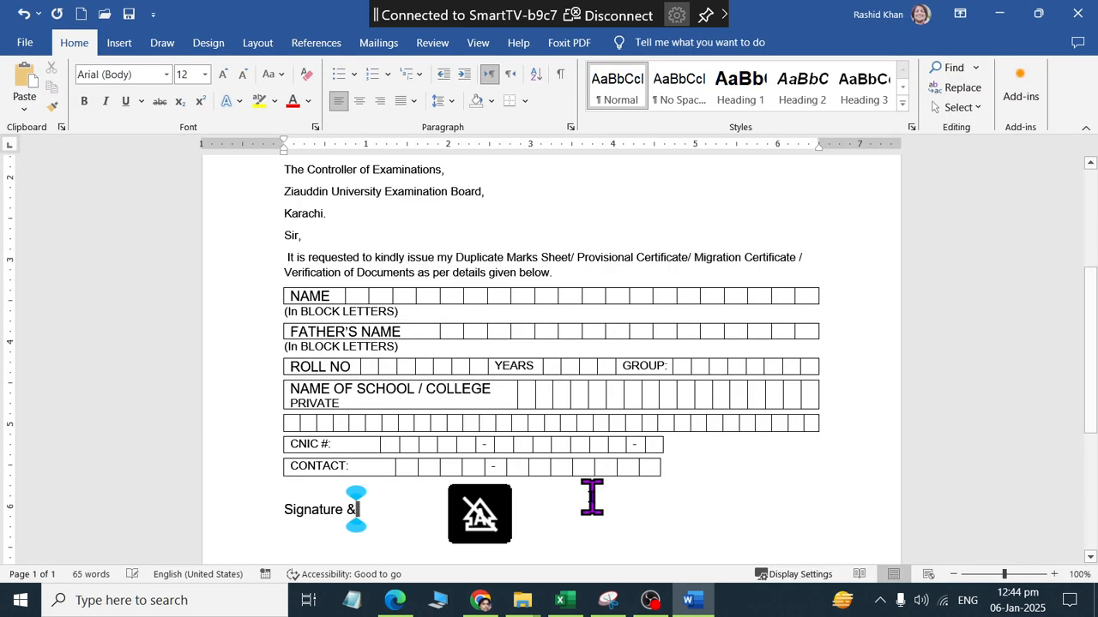
text( STAMP)
key(alt+Tab)
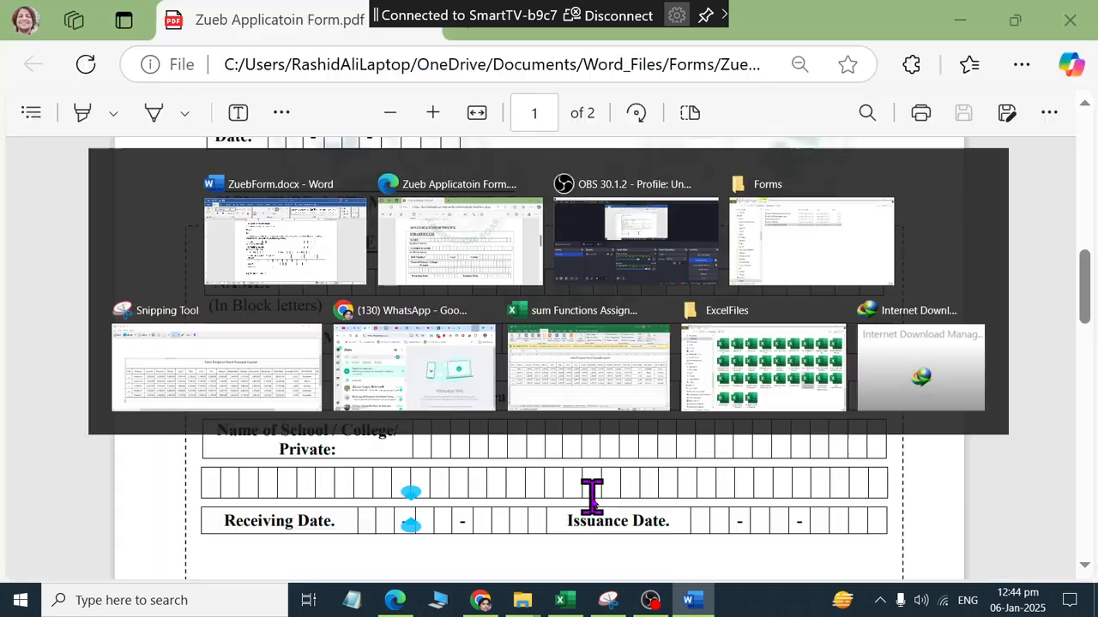
text(of)
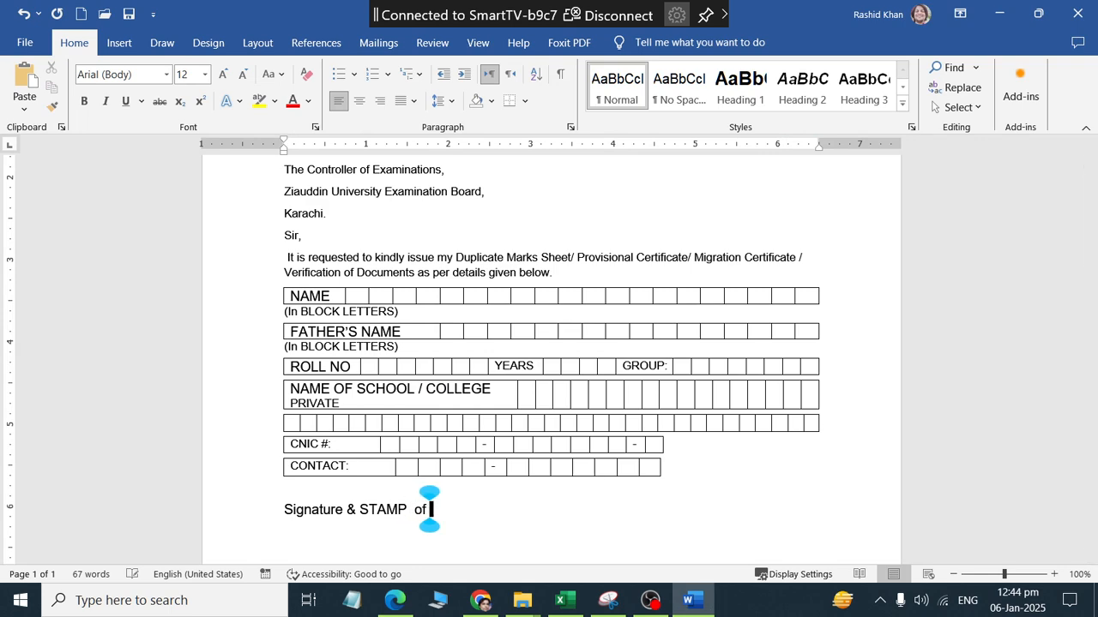
text( principal)
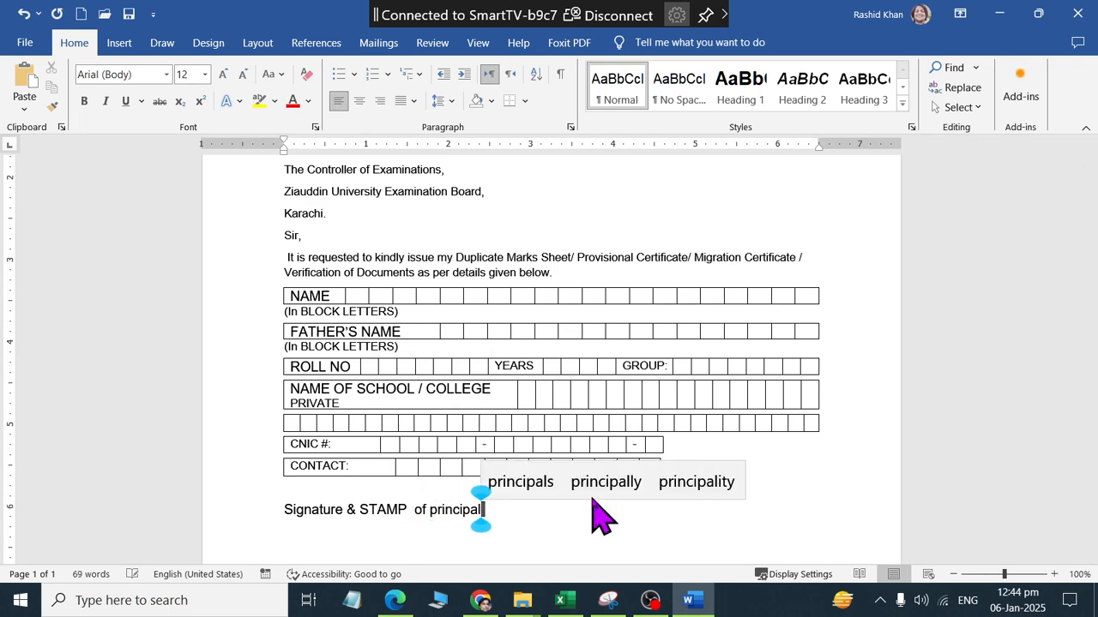
Convert the signature caption to uppercase and remove the extra space between "STAMP" and "OF" using the grammar suggestion
triple_click(600, 515)
click(265, 76)
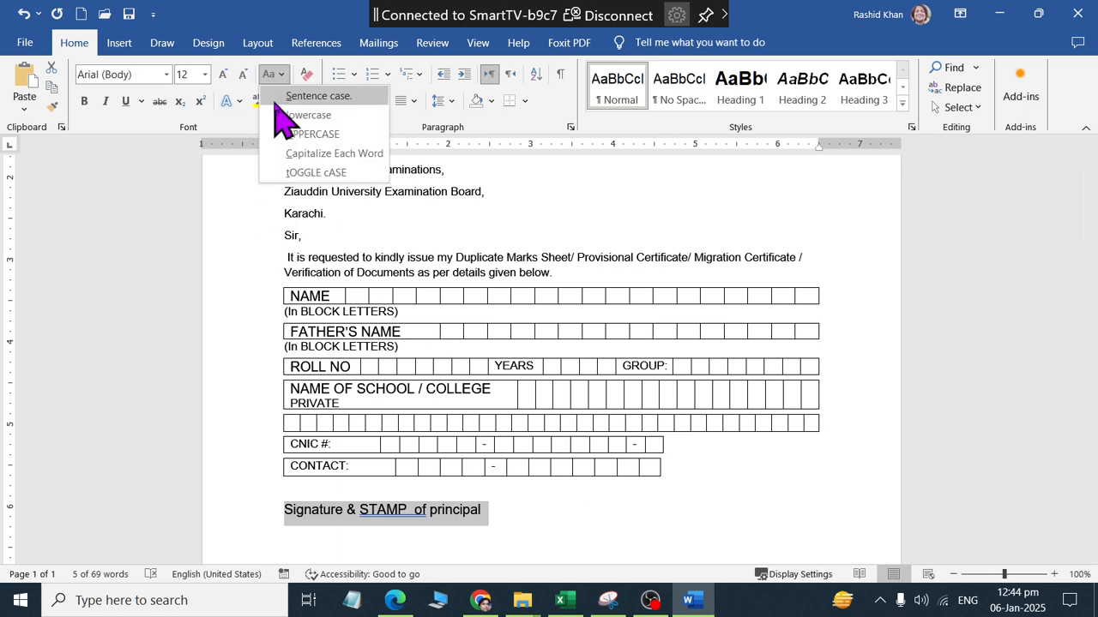
click(278, 134)
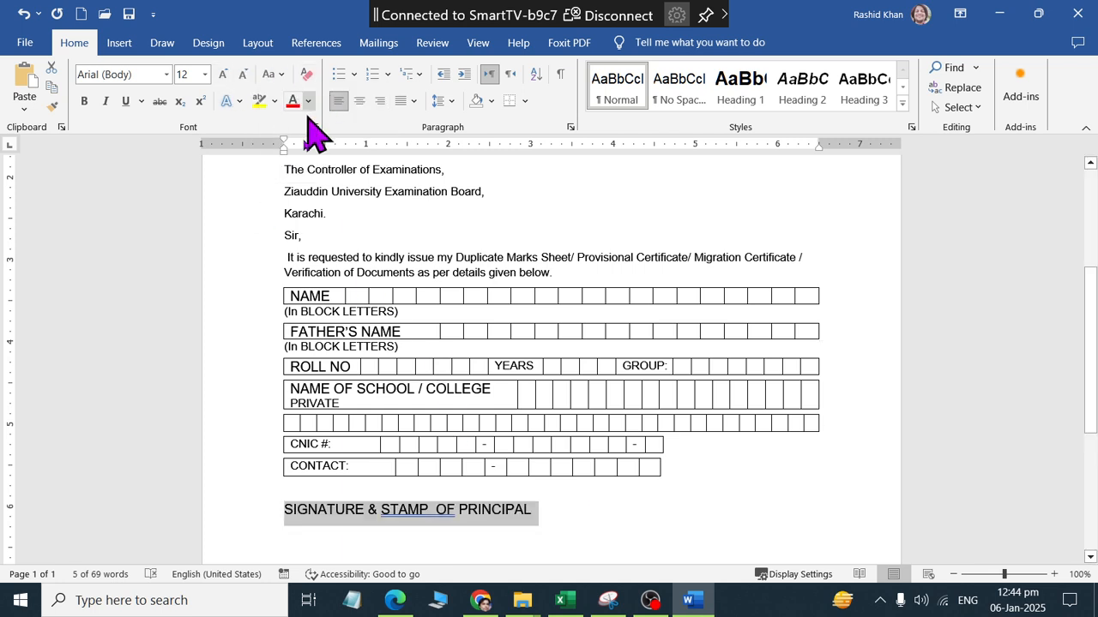
right_click(430, 513)
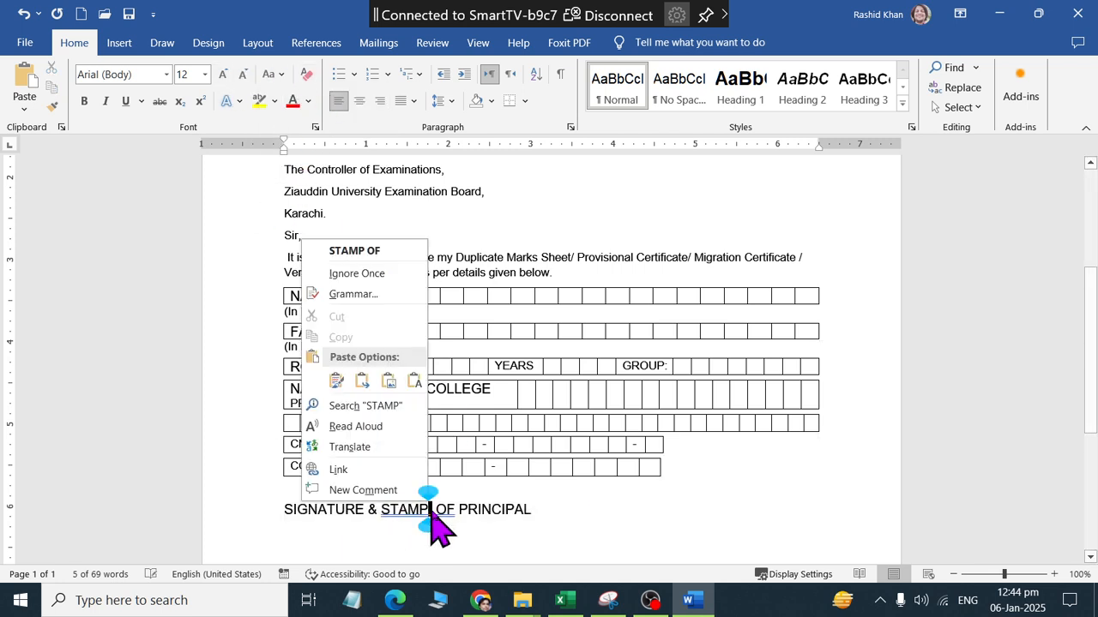
click(399, 253)
Add an underscore signature line about 2.8 inches long above the caption, with a blank line between it and the CONTACT table
click(518, 493)
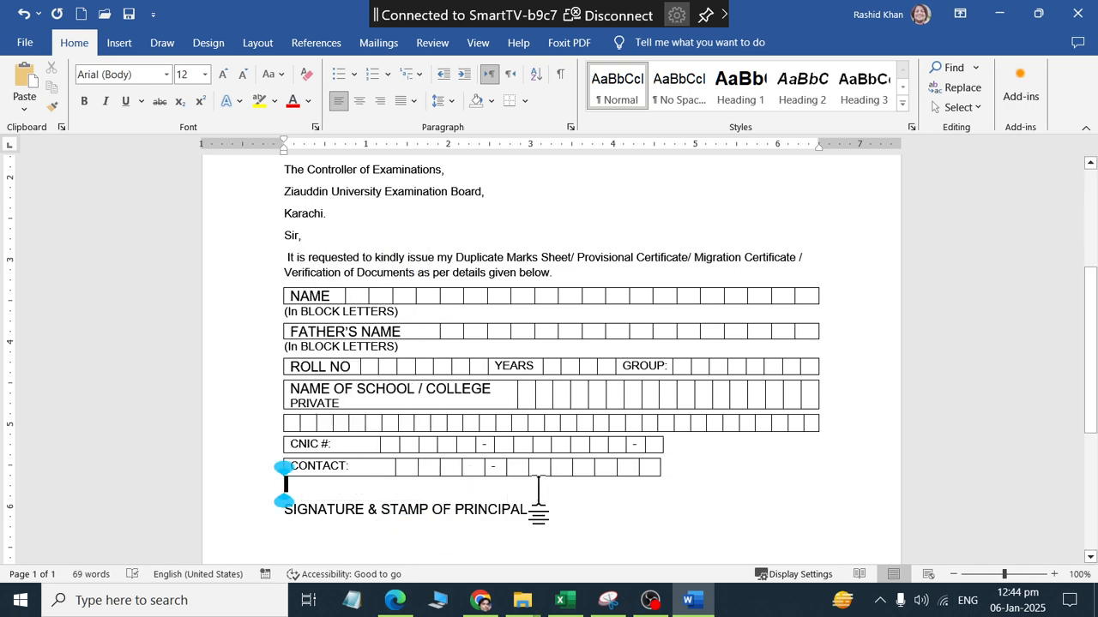
key(alt+Tab)
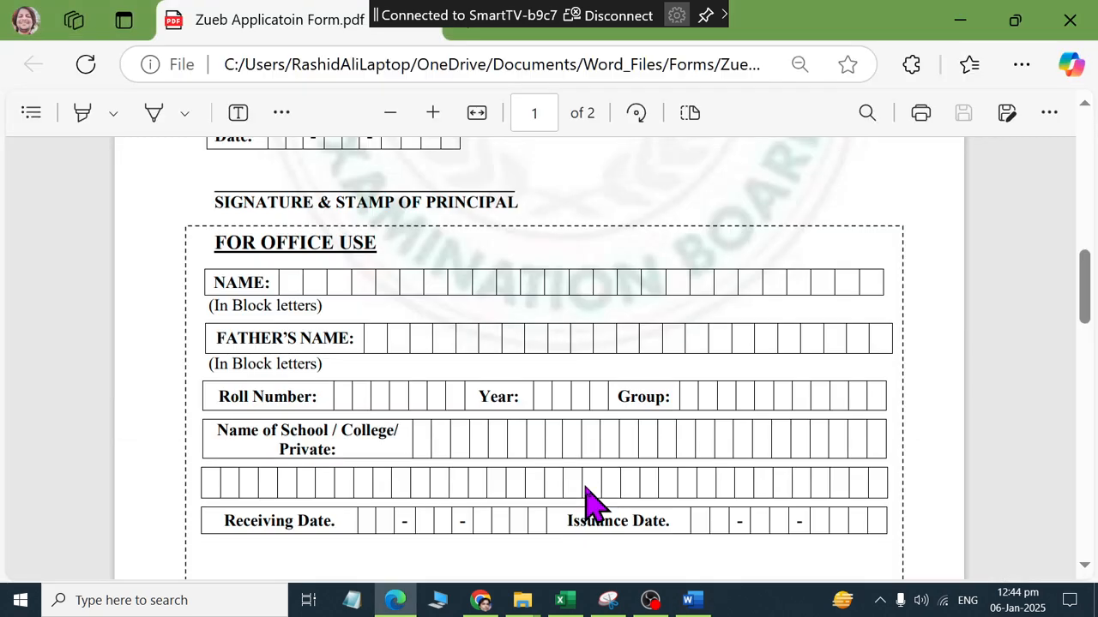
key(alt+Tab)
text(____)
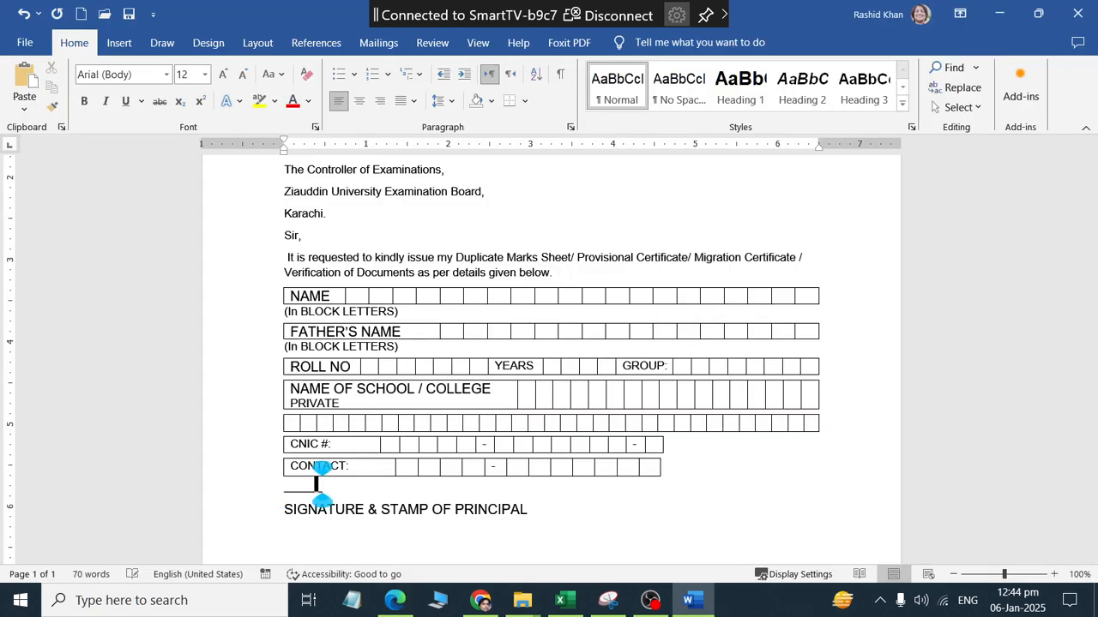
text(_________________________)
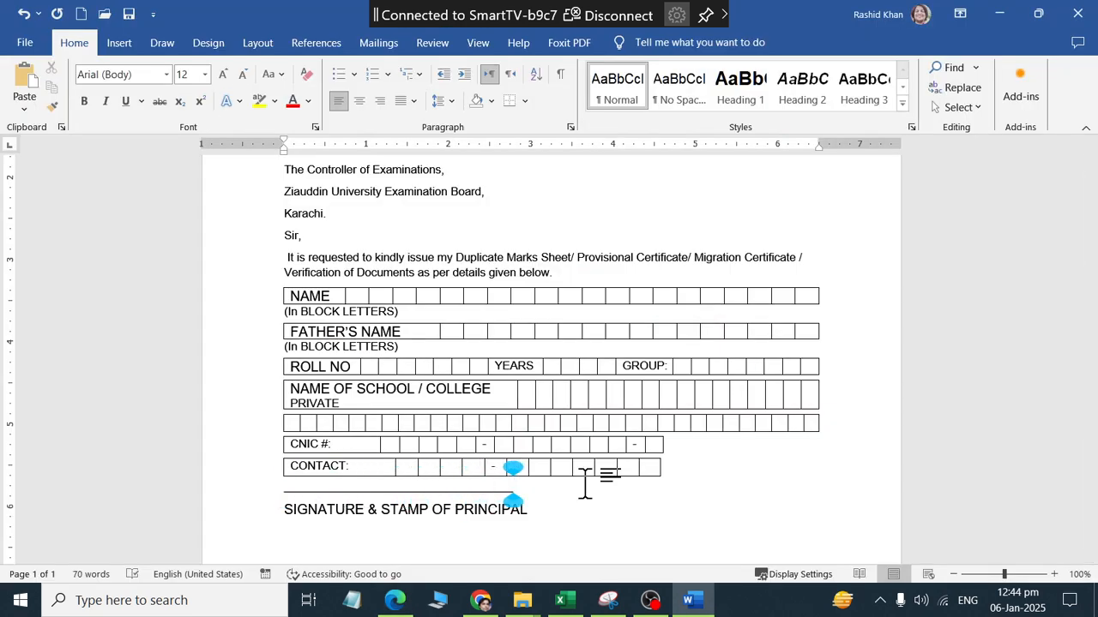
key(Return)
scroll(637, 480, down, 1)
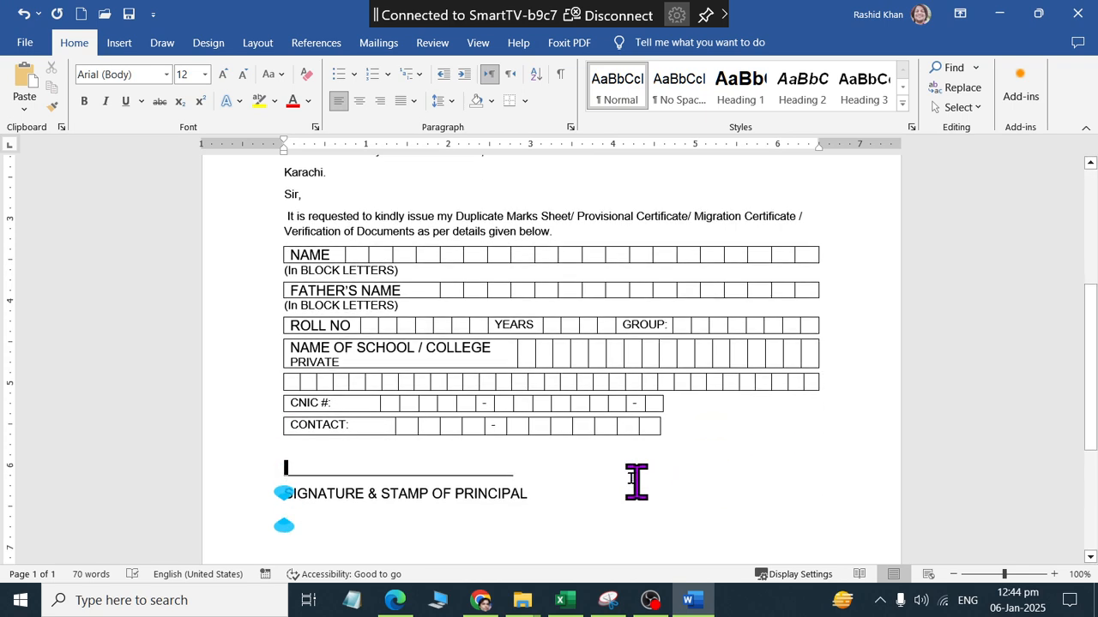
Extend the signature line to about 3.4 inches and enlarge the "SIGNATURE & STAMP OF PRINCIPAL" caption by one font size
click(554, 485)
click(550, 466)
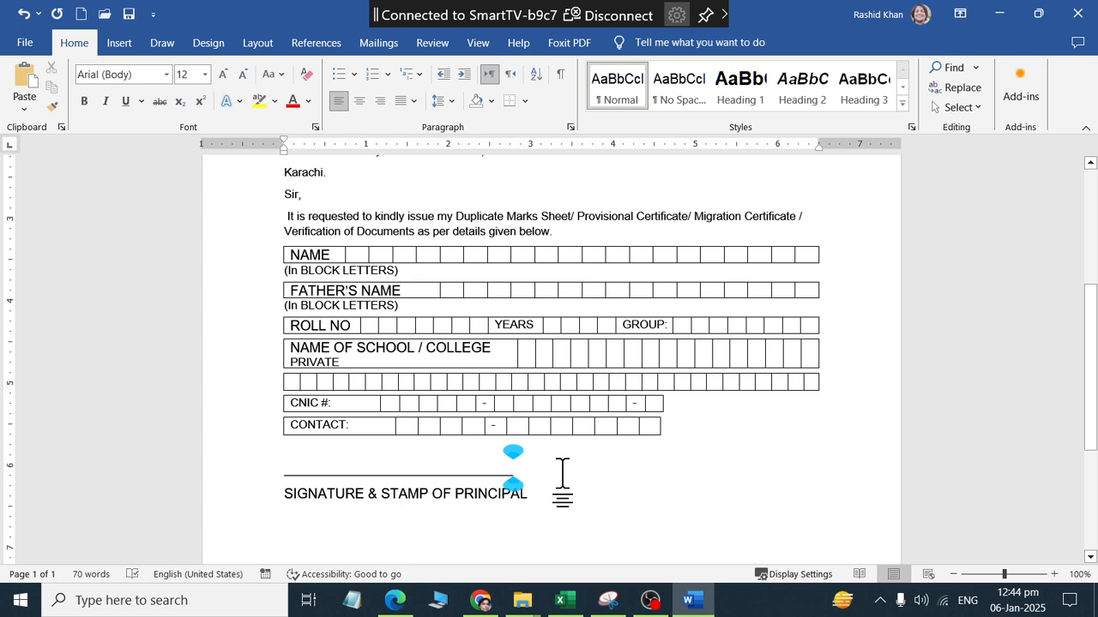
text(_______)
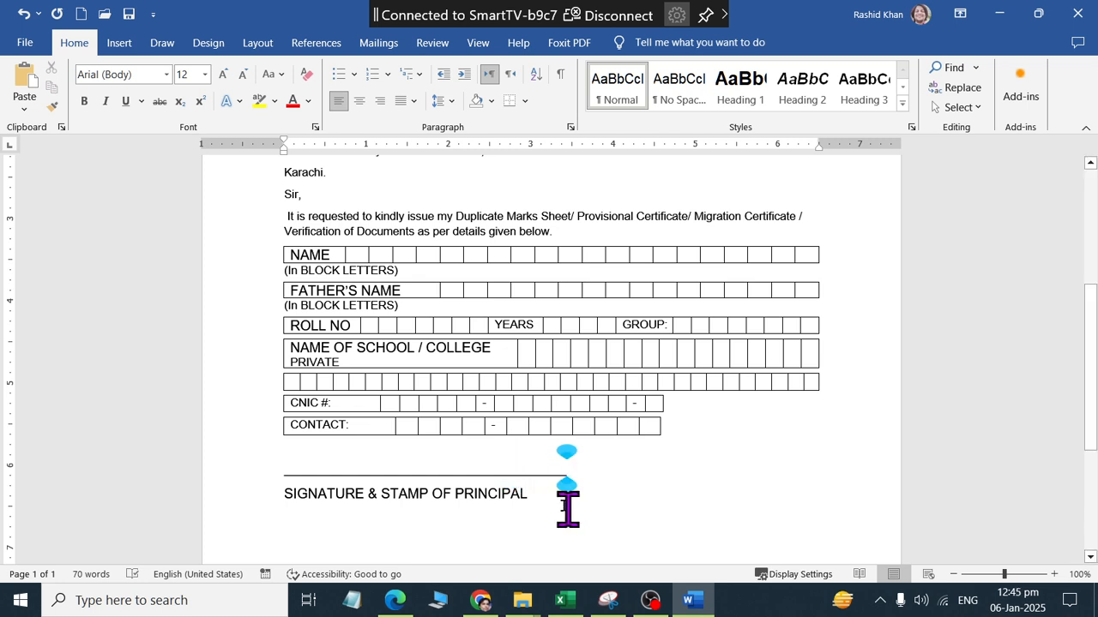
mouse_move(566, 497)
mouse_down()
mouse_move(360, 482)
mouse_move(277, 492)
mouse_up()
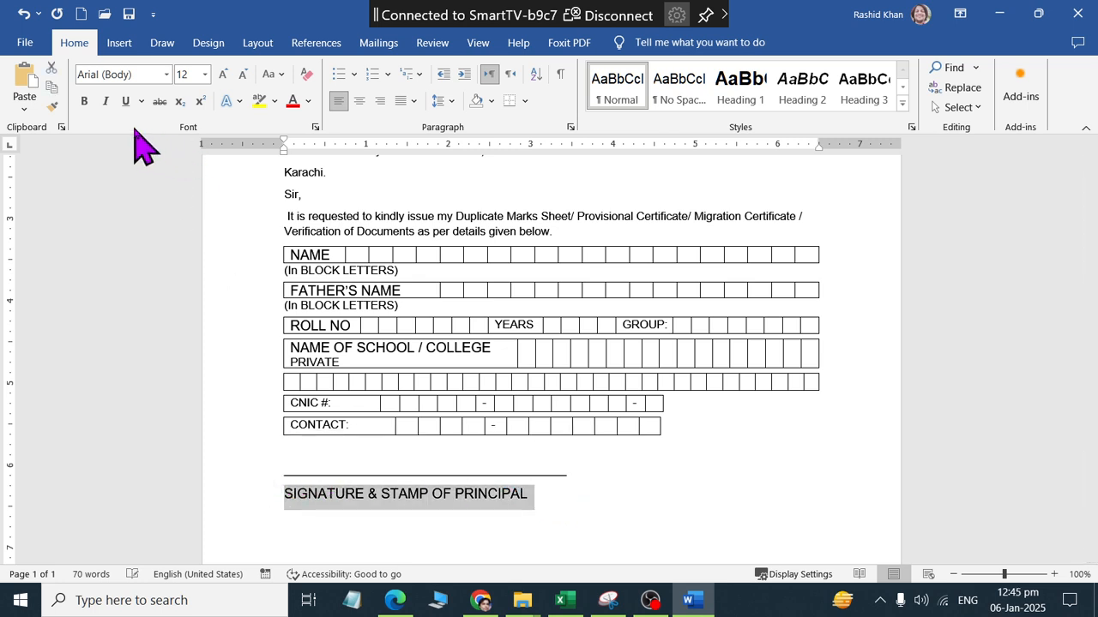
click(222, 76)
Reduce the font size of the blank line between the CONTACT table and the signature line to 9
click(373, 450)
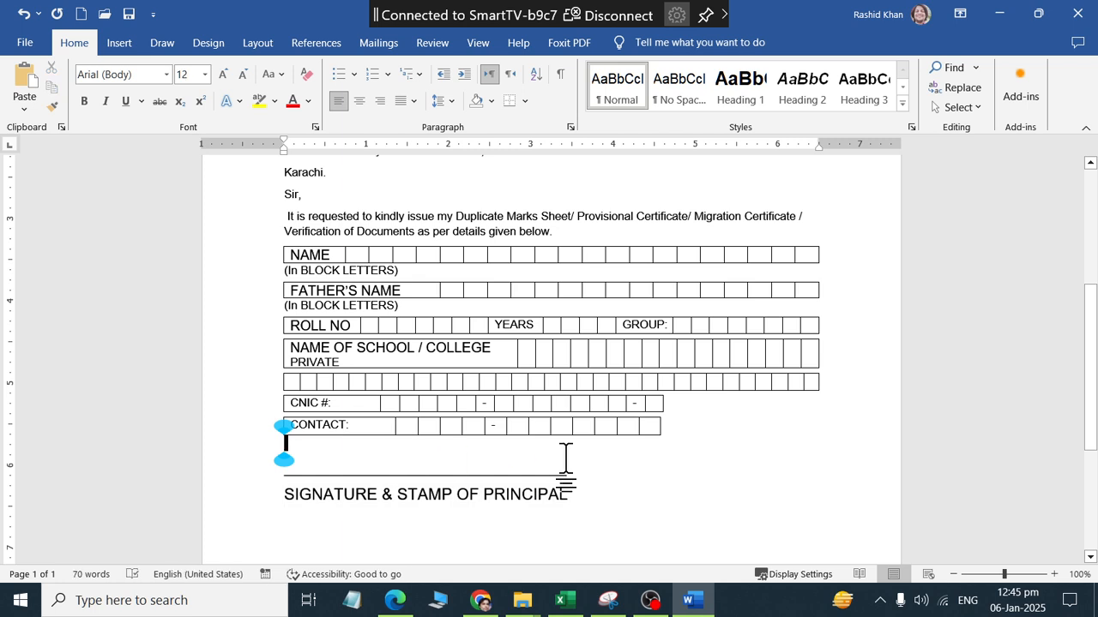
key(ctrl+bracketleft)
key(ctrl+bracketleft)
key(ctrl+bracketleft)
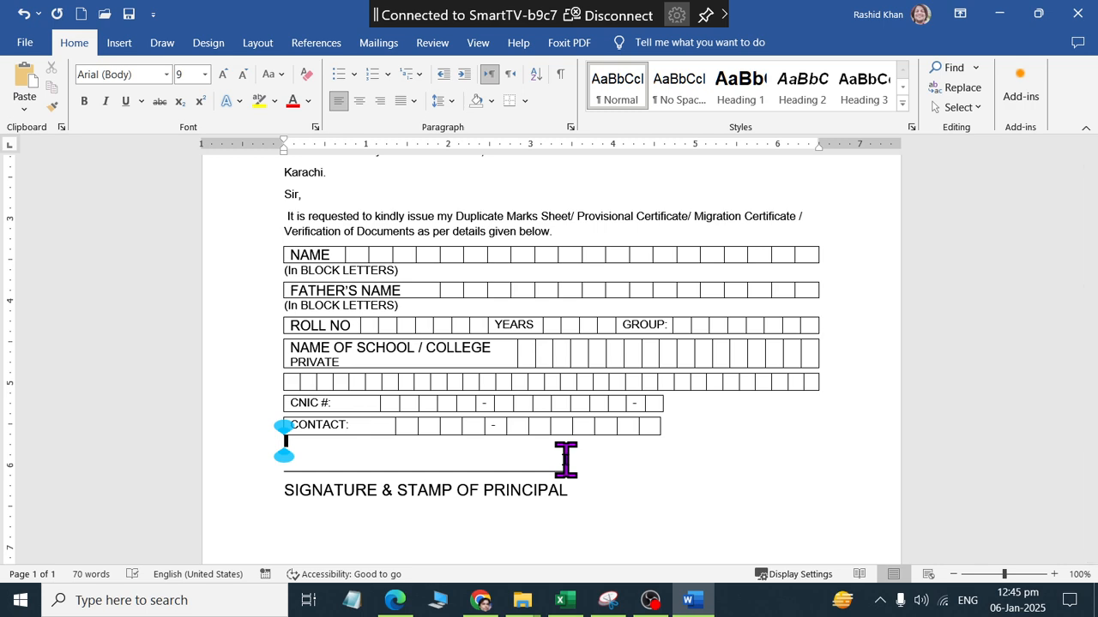
Compare the FOR OFFICE USE section of the reference PDF in Edge with the end of the form in Word
key(alt+Tab)
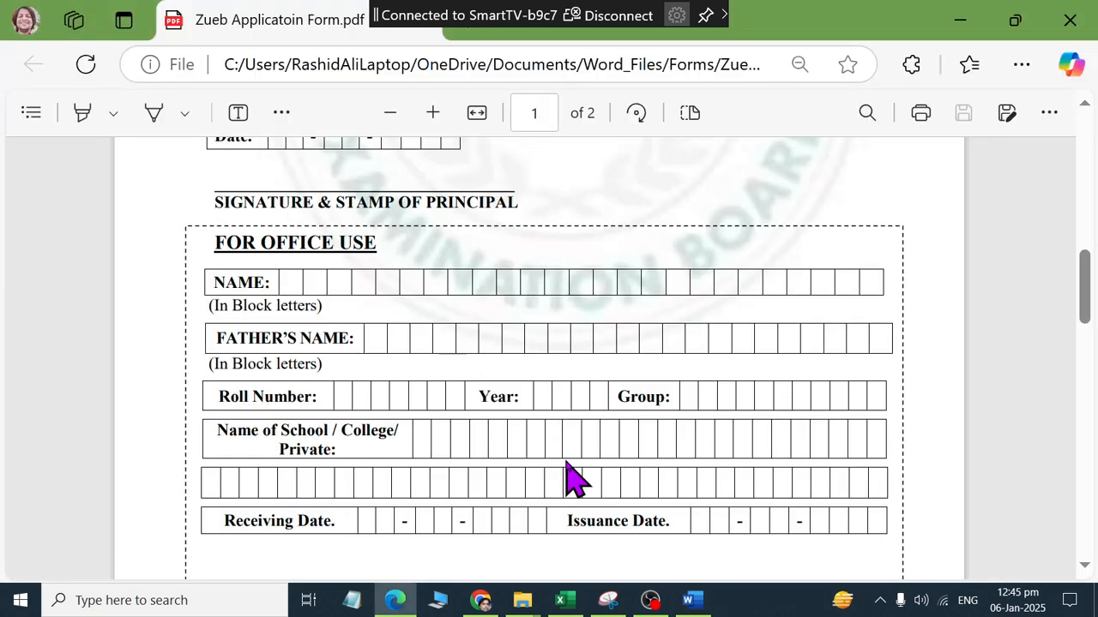
scroll(608, 443, down, 3)
scroll(611, 444, up, 3)
scroll(377, 317, down, 3)
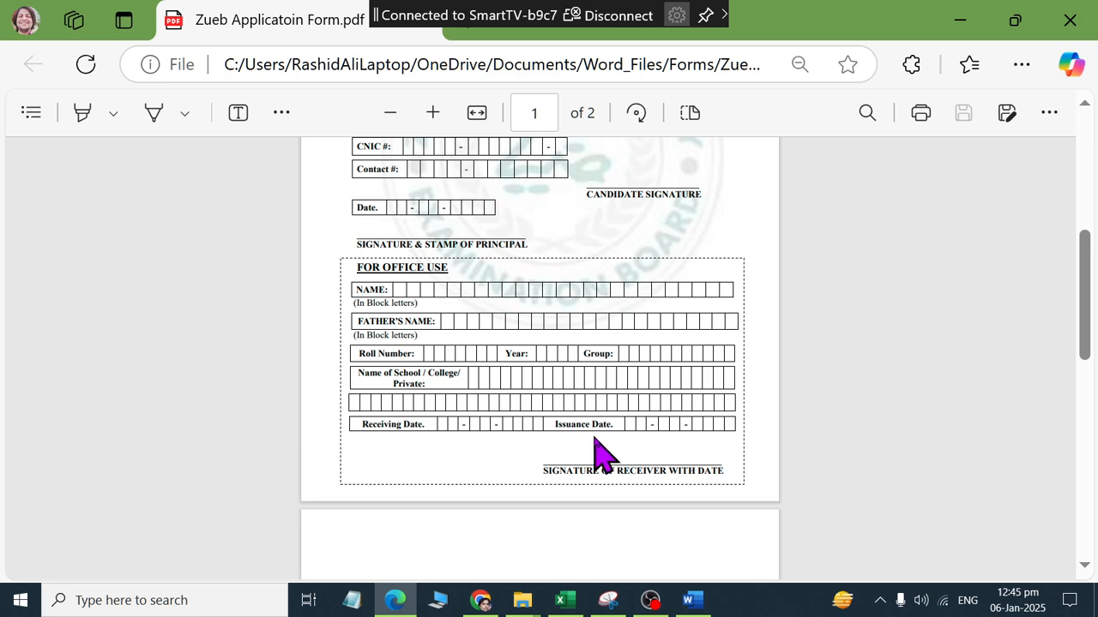
key(alt+Tab)
scroll(583, 411, down, 5)
scroll(574, 410, up, 1)
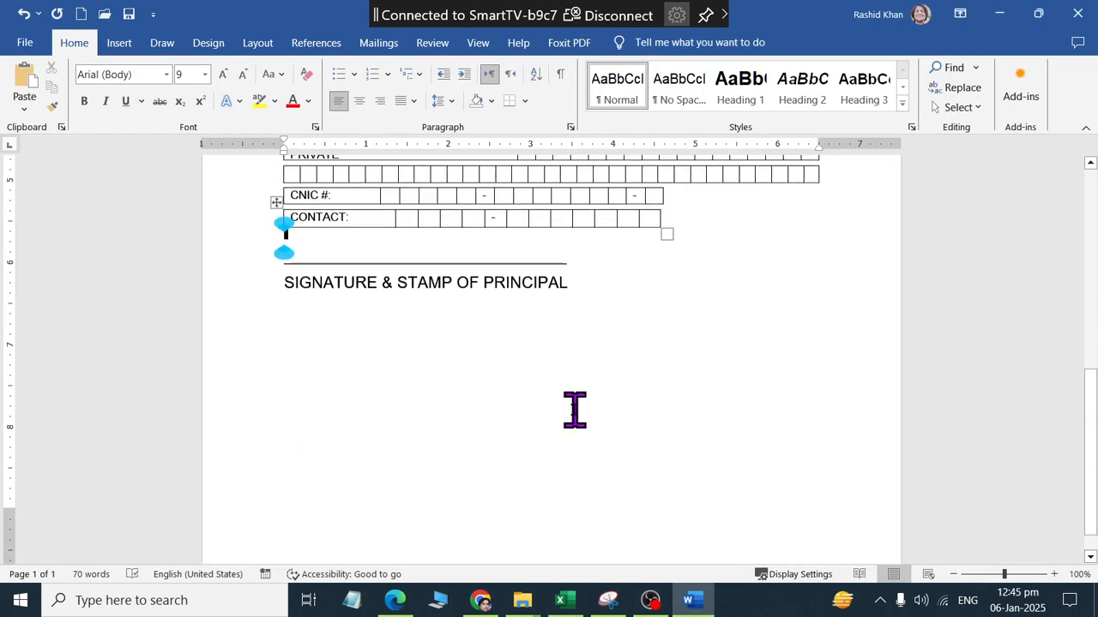
scroll(575, 410, down, 1)
scroll(575, 410, up, 1)
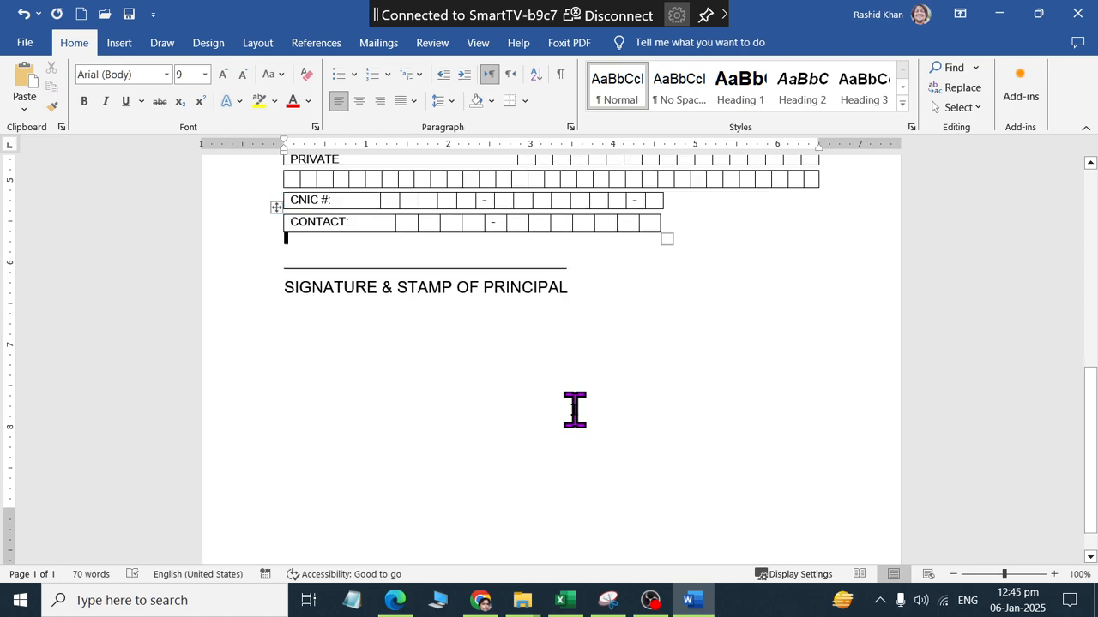
scroll(574, 409, down, 1)
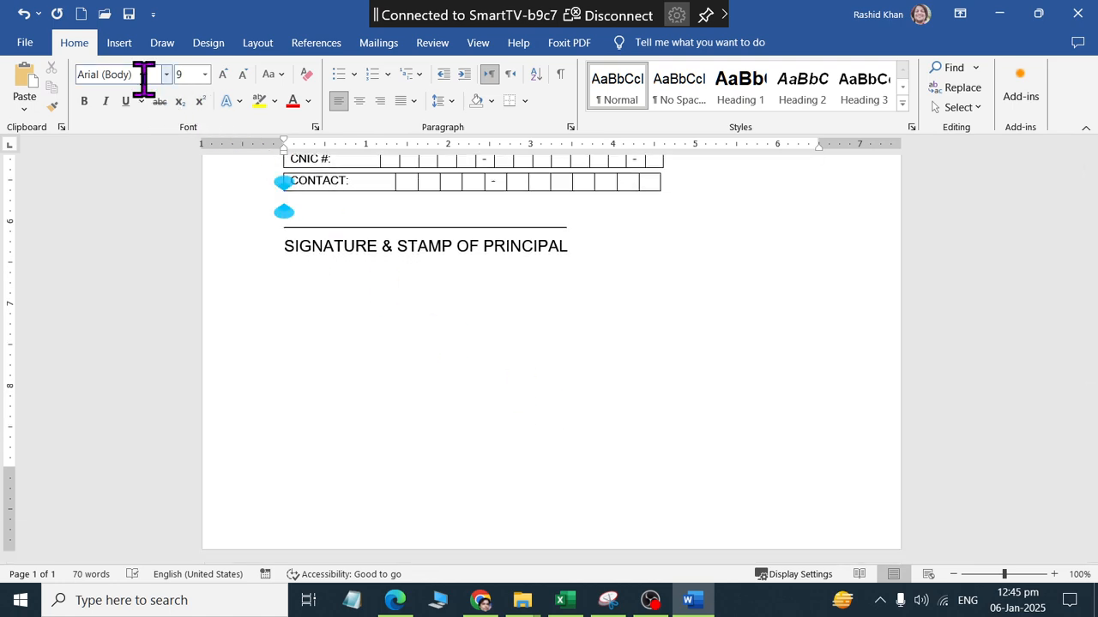
click(336, 272)
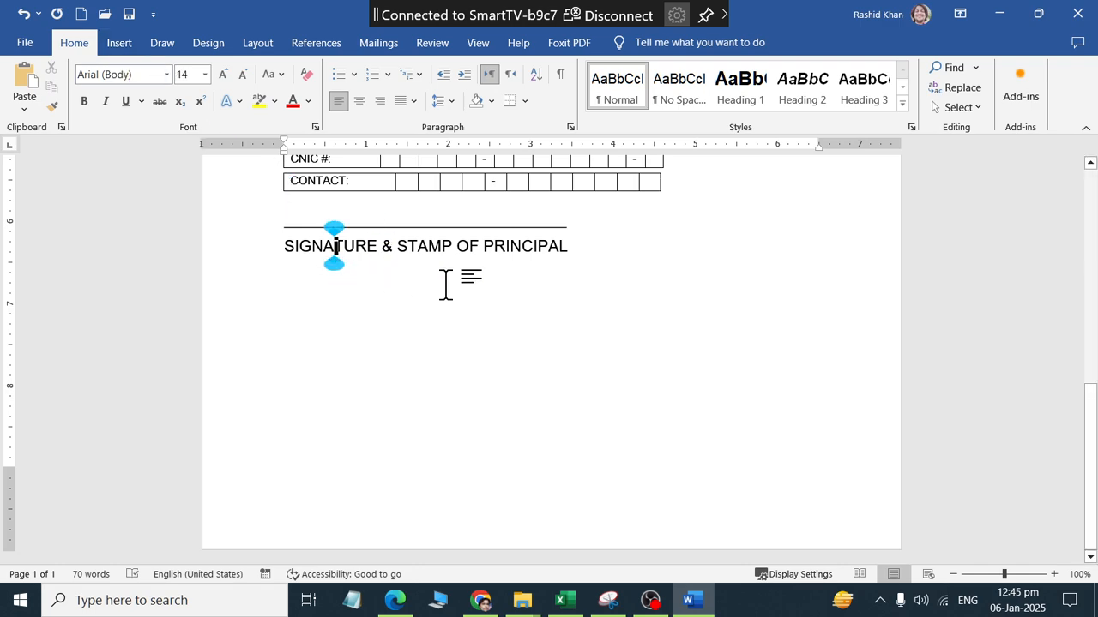
key(alt+Tab)
scroll(486, 318, up, 3)
scroll(461, 318, up, 6)
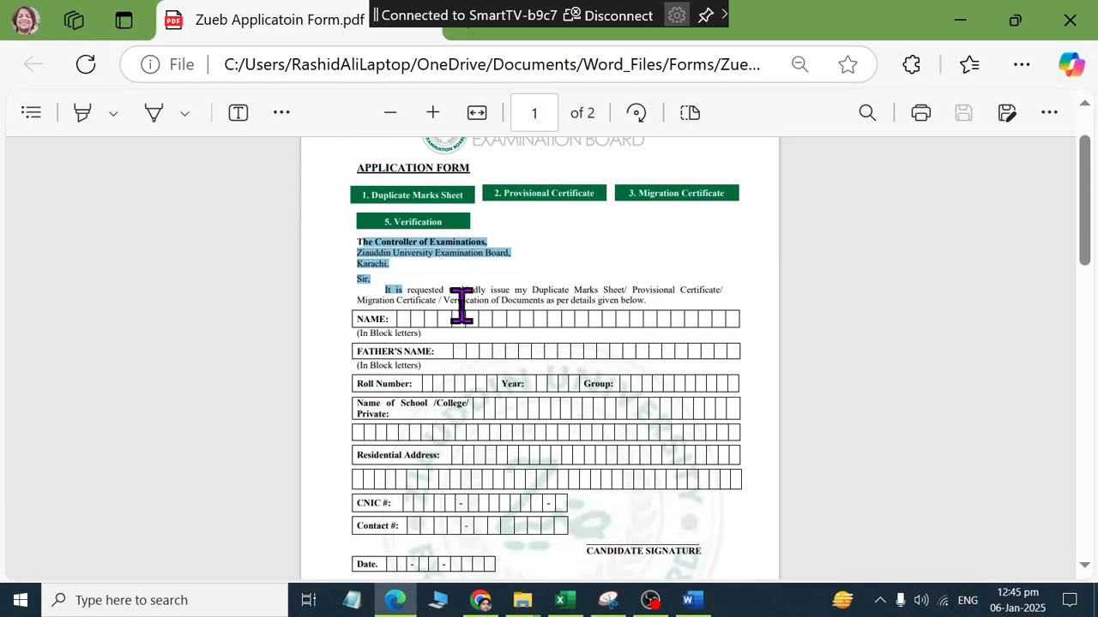
key(alt+Tab)
key(alt+Tab)
key(alt+Tab)
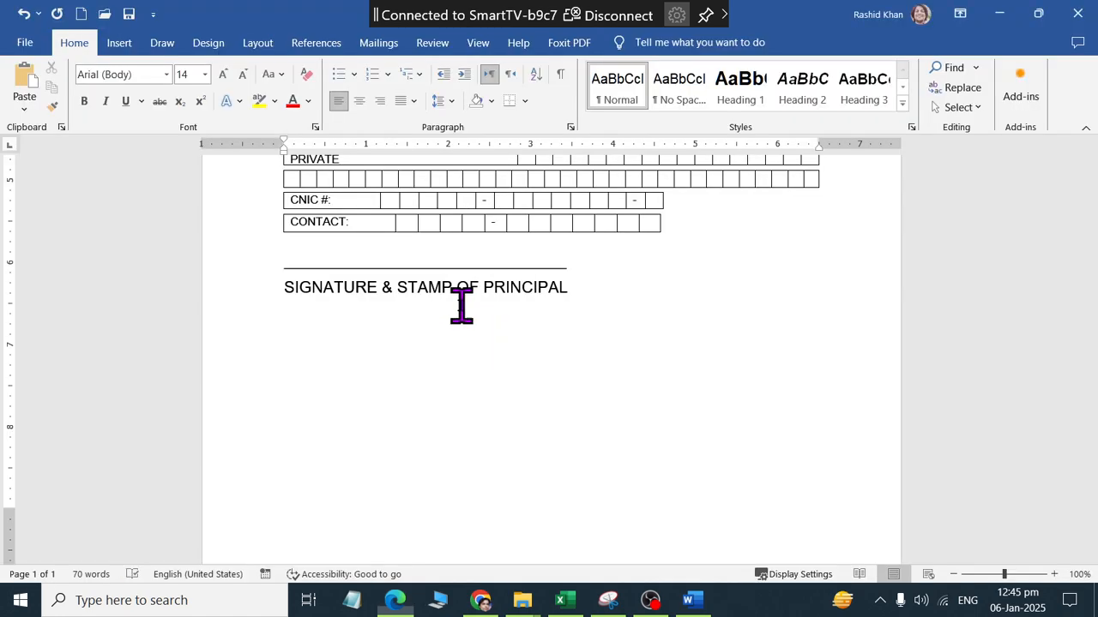
scroll(461, 301, up, 1)
key(alt+Tab)
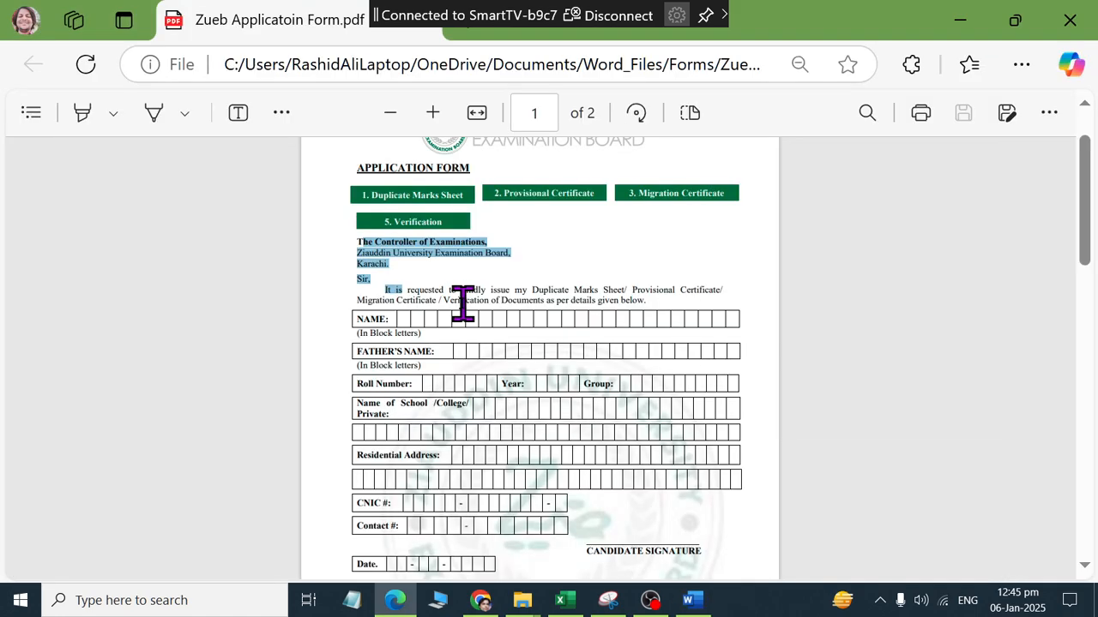
scroll(463, 309, down, 10)
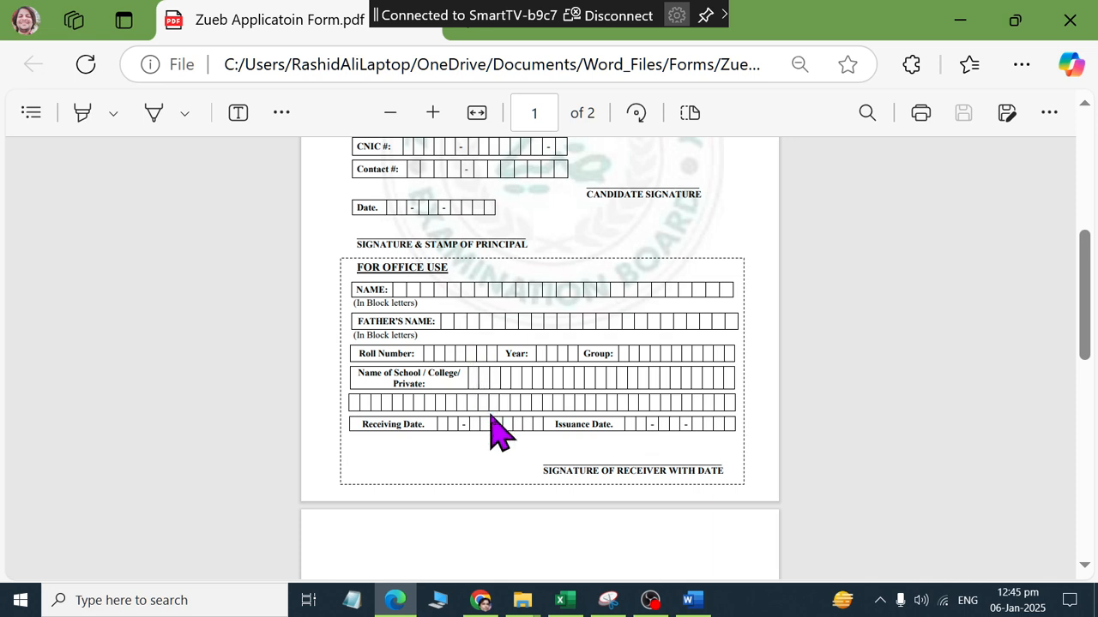
In Word, copy the form tables from NAME through CNIC and paste them on a new line below the principal signature caption
key(alt+Tab)
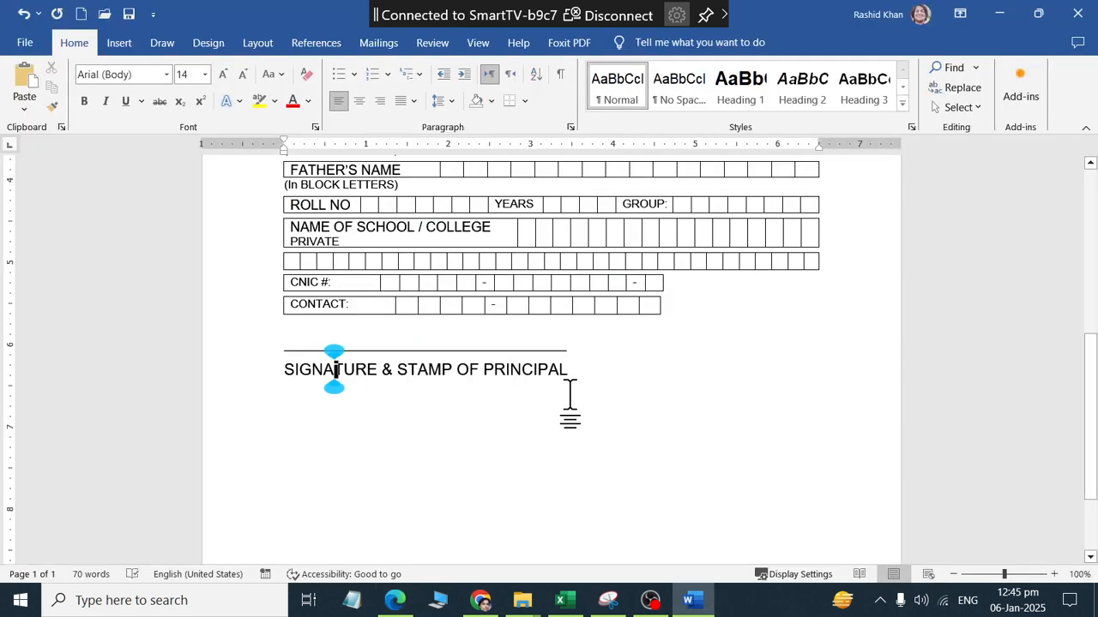
scroll(558, 391, up, 2)
scroll(558, 390, up, 1)
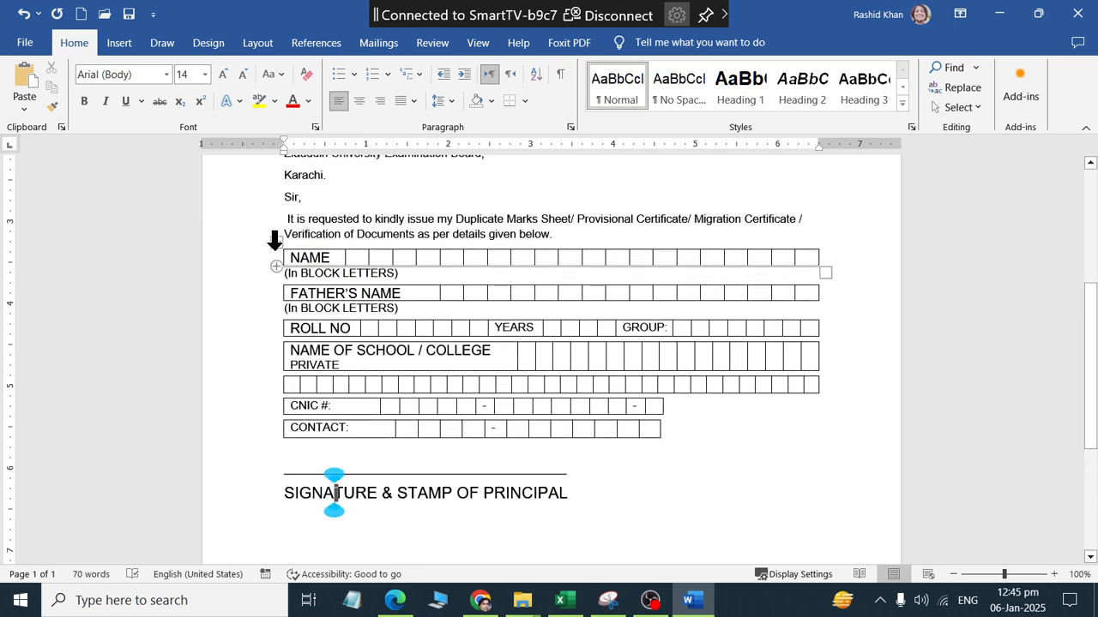
drag(572, 240, 617, 412)
key(ctrl+c)
click(394, 600)
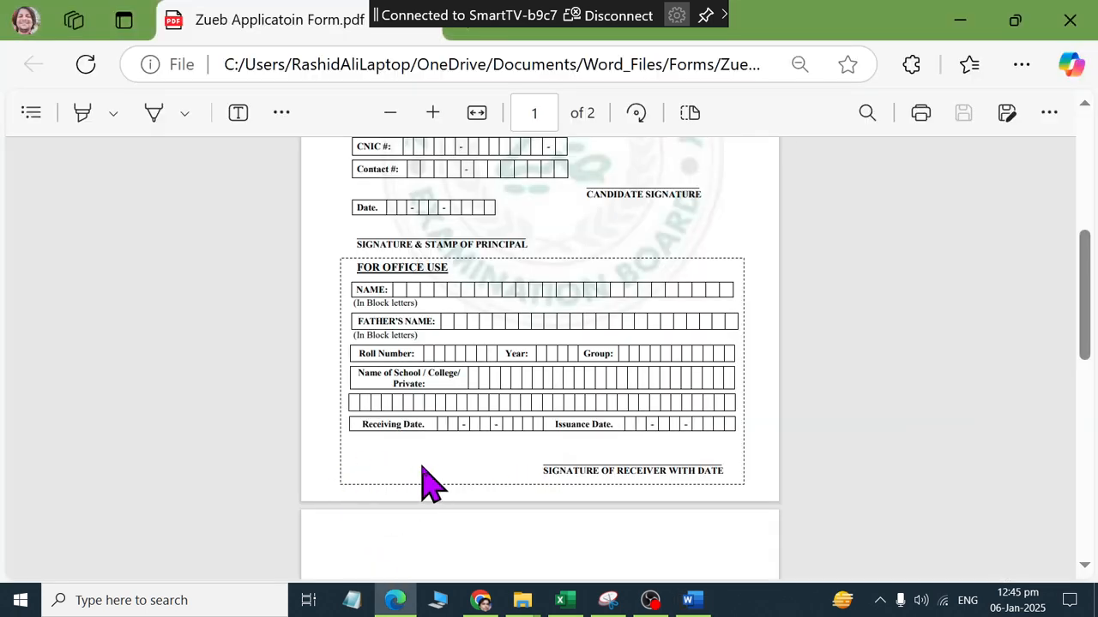
key(alt+Tab)
click(587, 492)
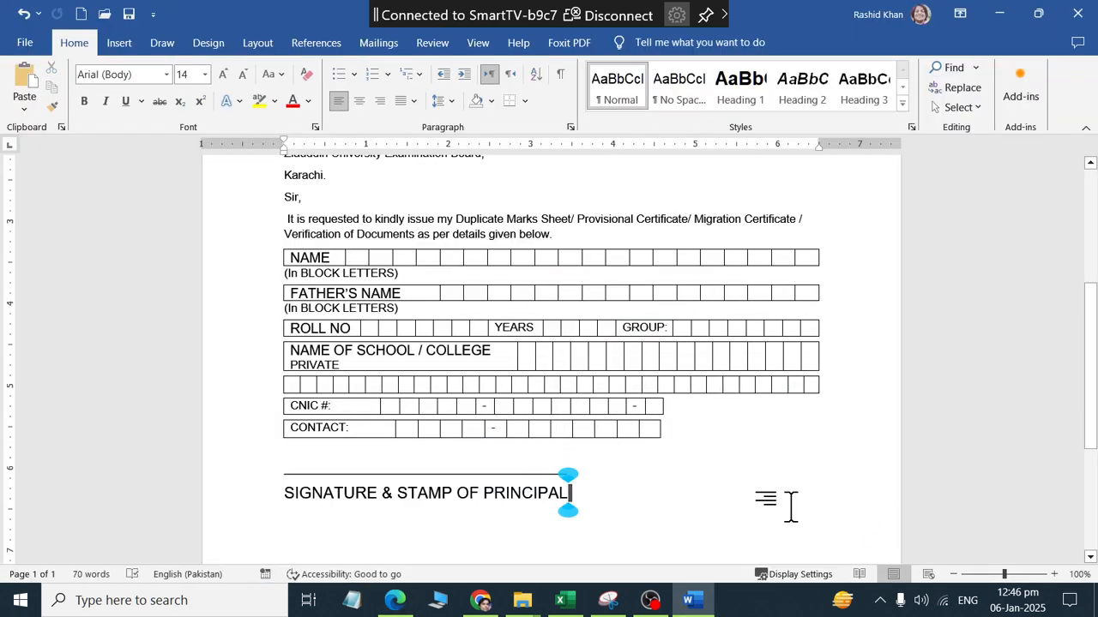
key(Return)
key(ctrl+v)
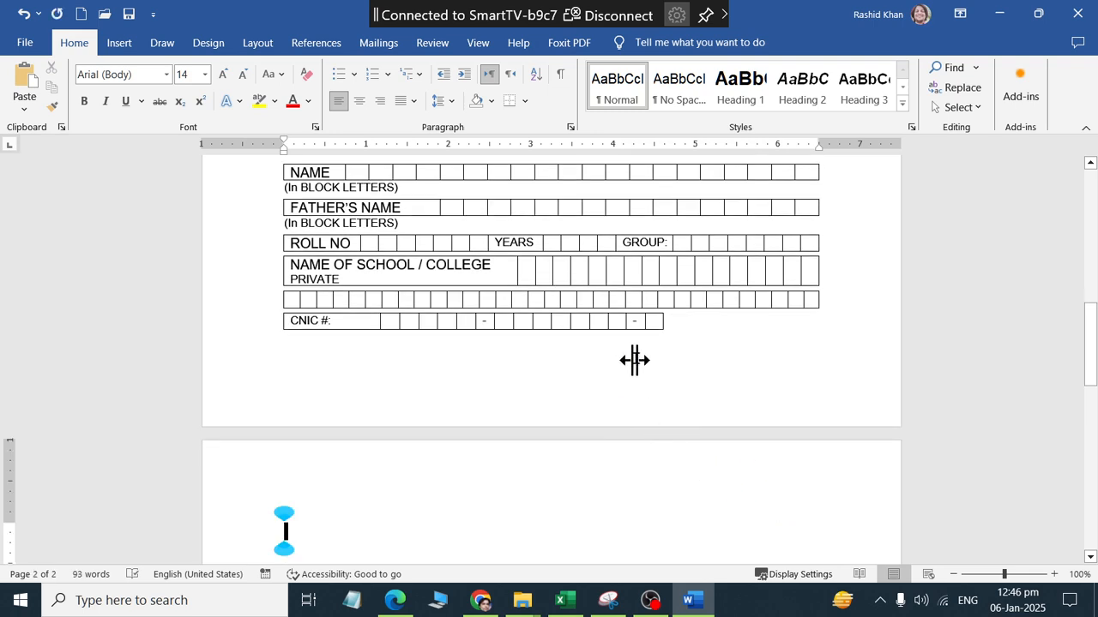
click(704, 339)
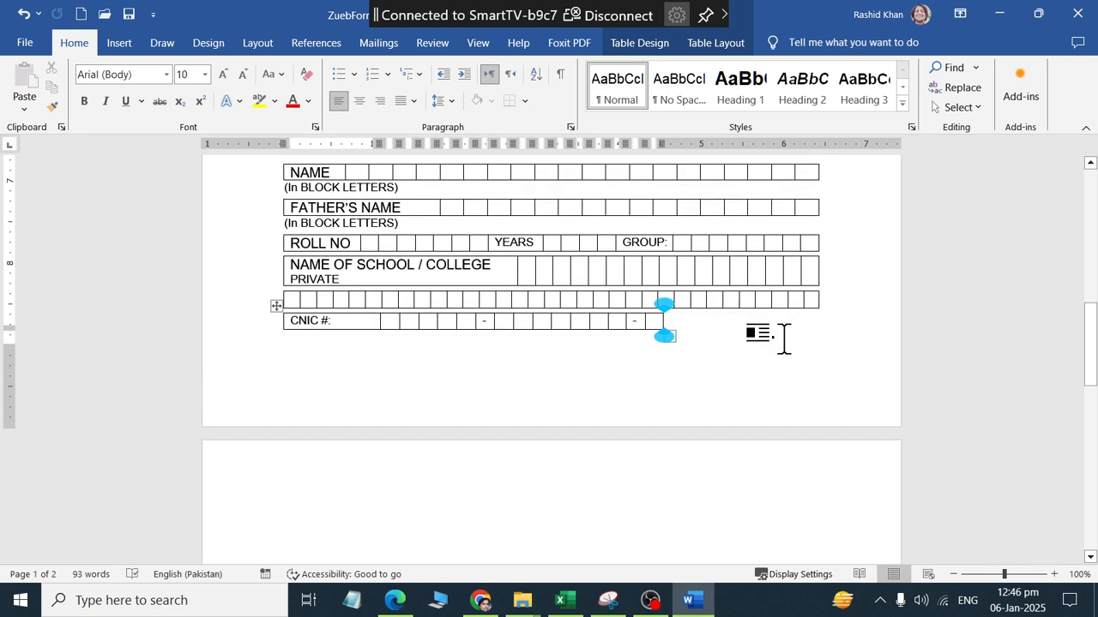
scroll(772, 368, up, 2)
click(557, 433)
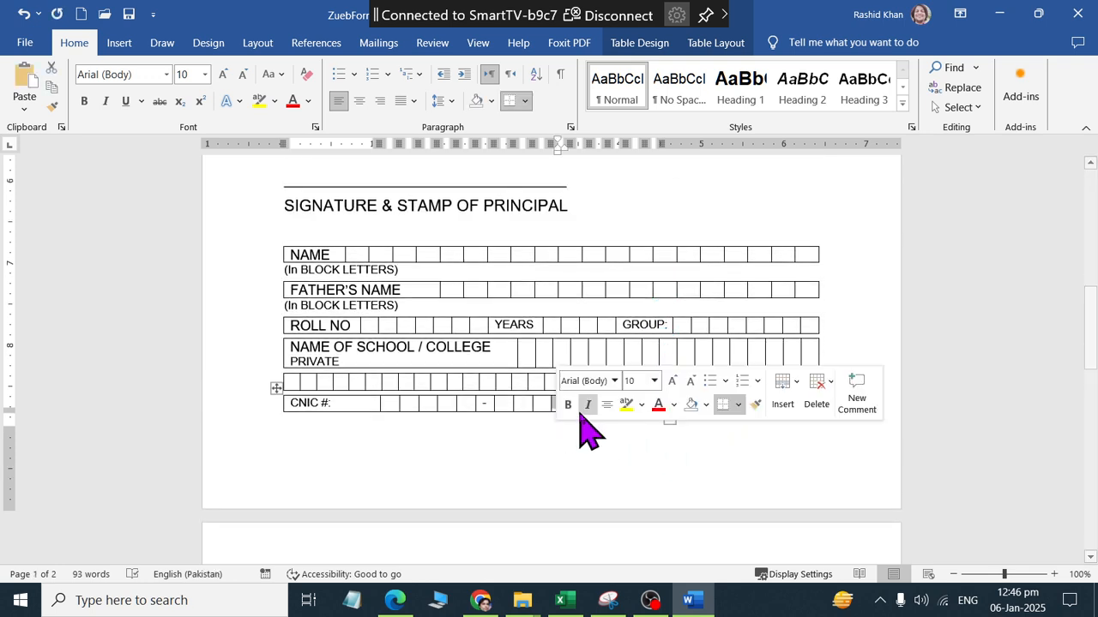
Set the spacing after the blank line between the signature caption and the copied NAME table to 0 pt
click(285, 227)
key(alt+Tab)
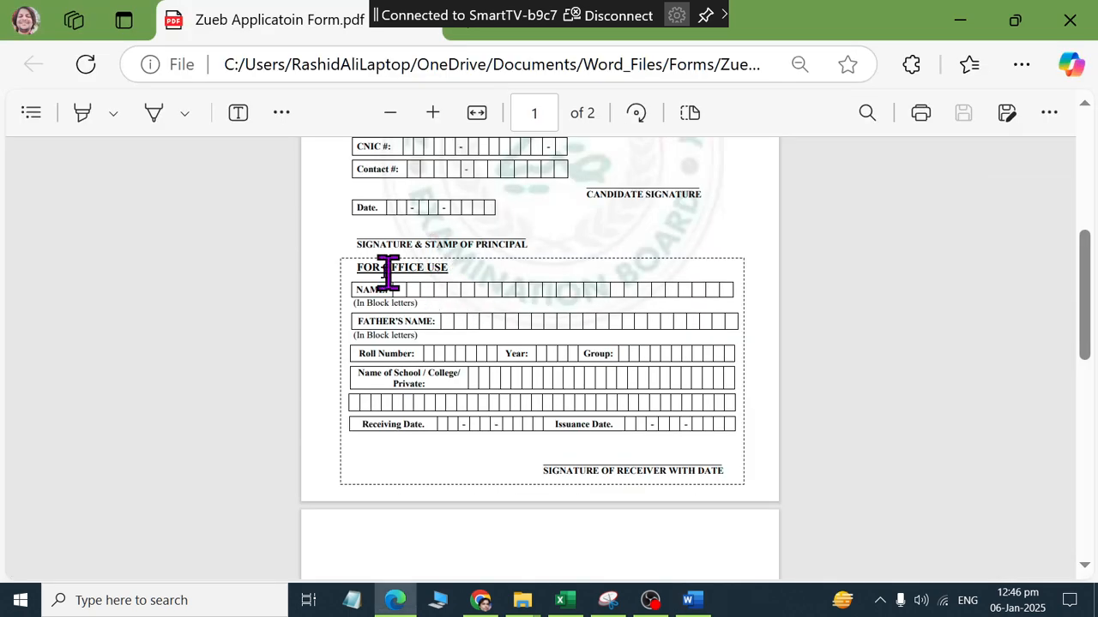
key(alt+Tab)
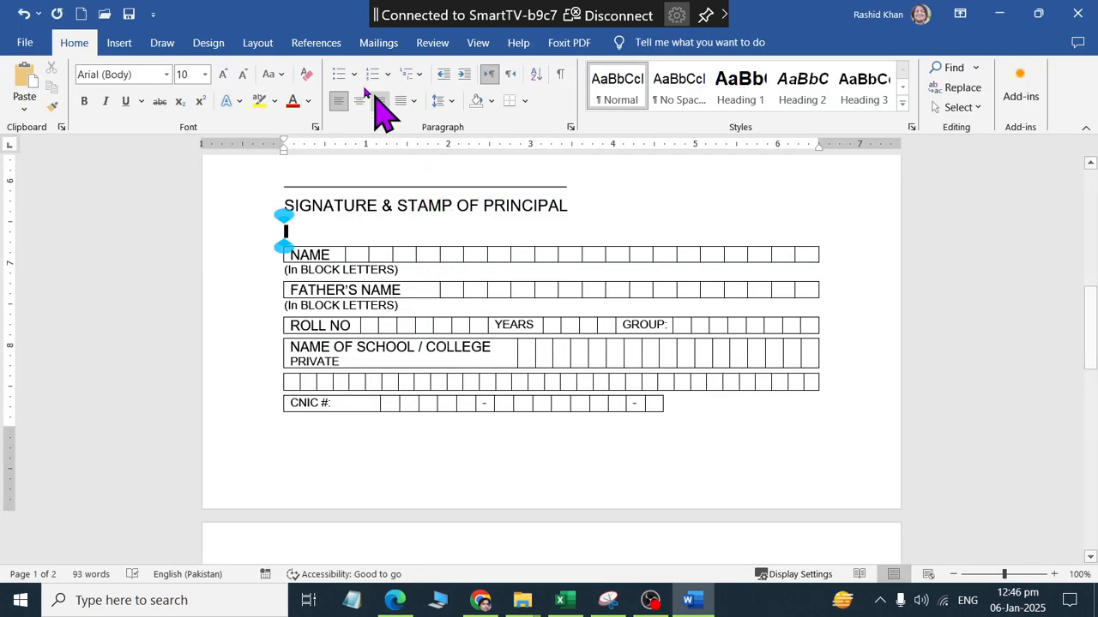
click(257, 42)
click(492, 107)
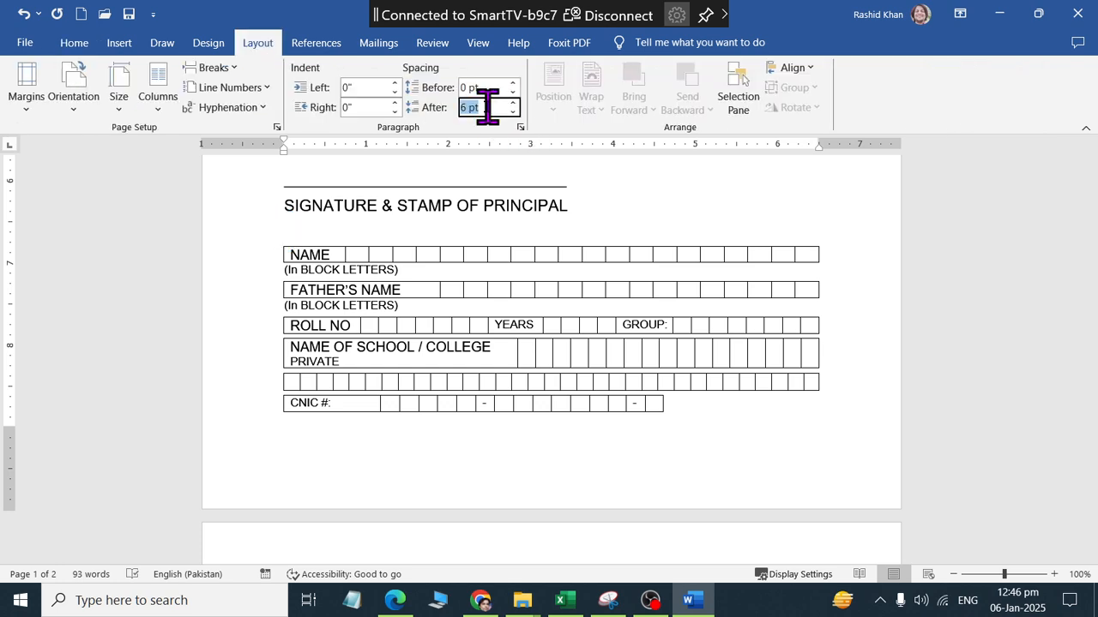
text(0)
key(Return)
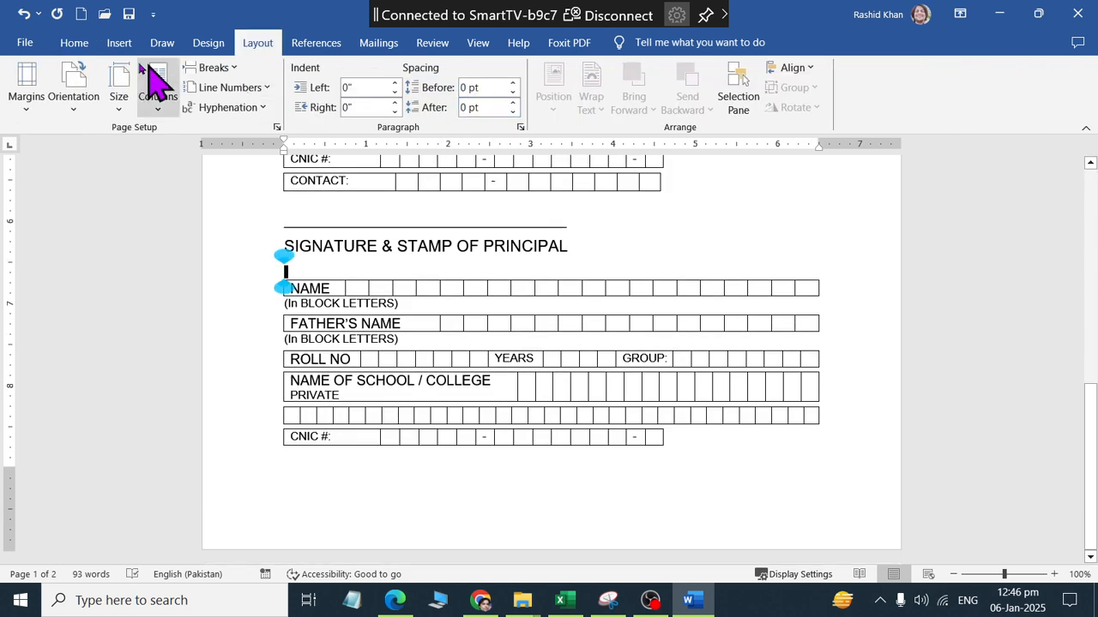
Reduce the font size of the blank line above the copied NAME table to 3
click(72, 46)
click(244, 76)
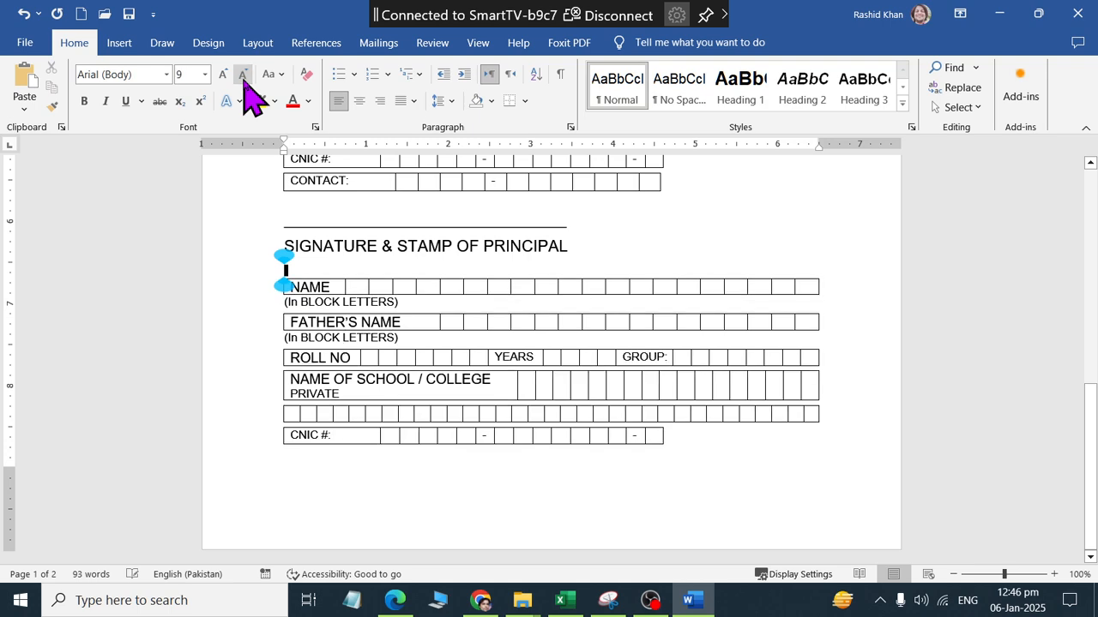
click(243, 75)
click(244, 75)
click(243, 76)
click(244, 75)
click(244, 76)
click(244, 76)
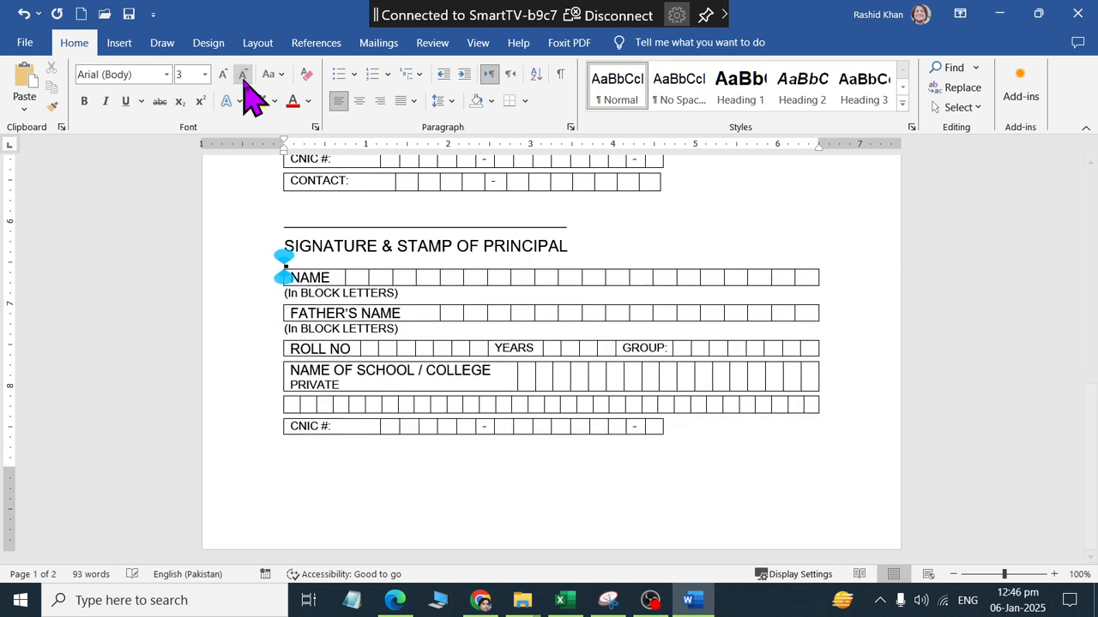
Set the font size of the original CNIC and CONTACT tables, including the line between them, to 12
click(607, 453)
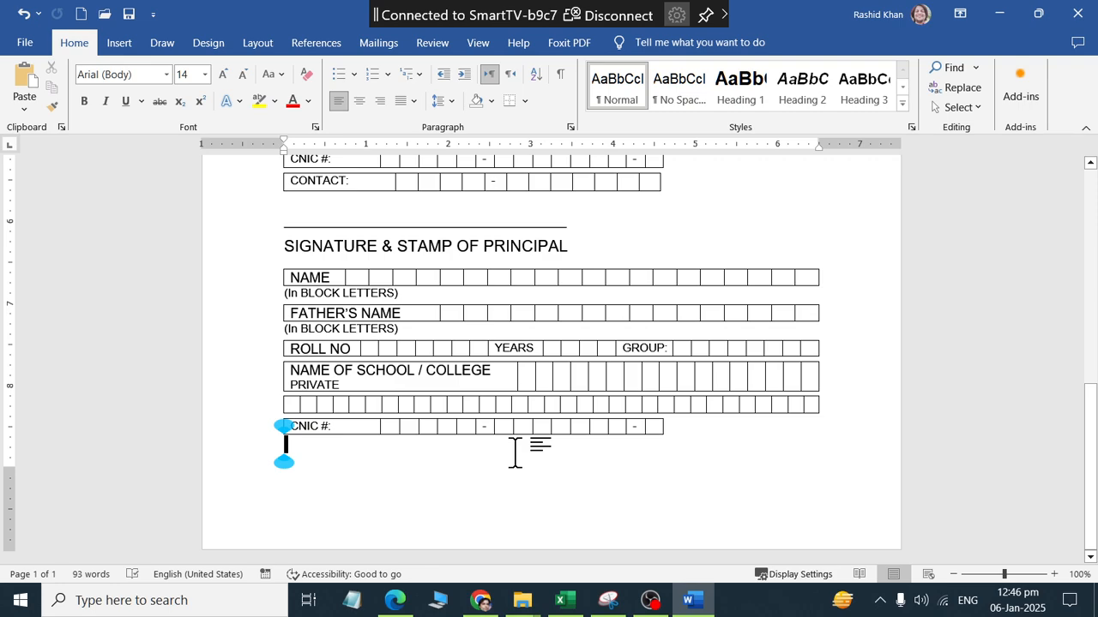
key(alt+Tab)
key(alt+Tab)
scroll(419, 311, up, 5)
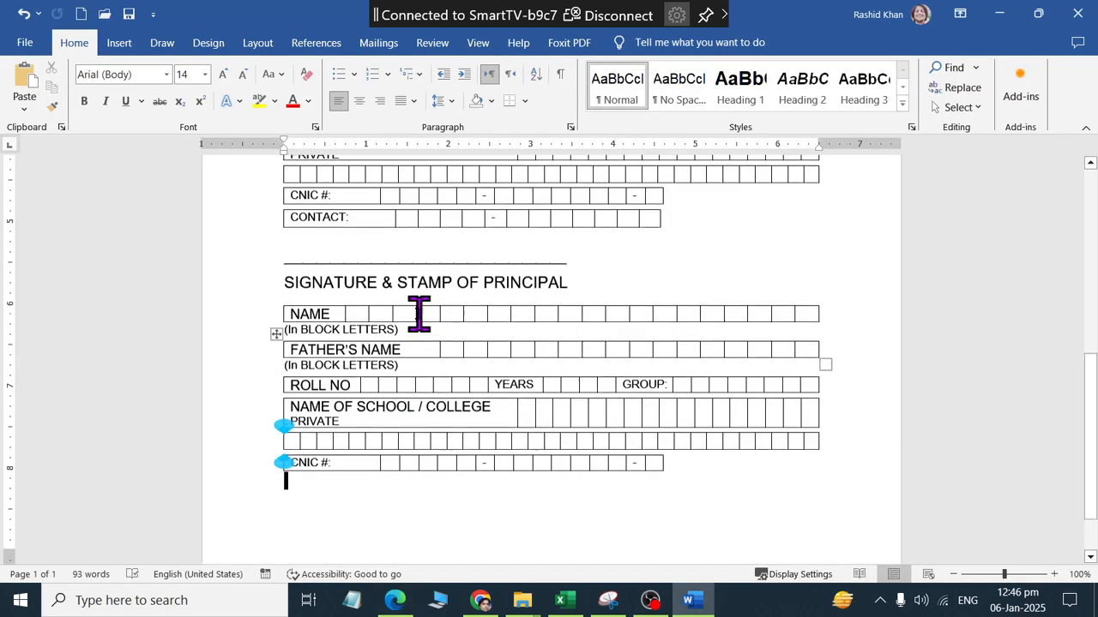
drag(292, 370, 346, 381)
click(309, 311)
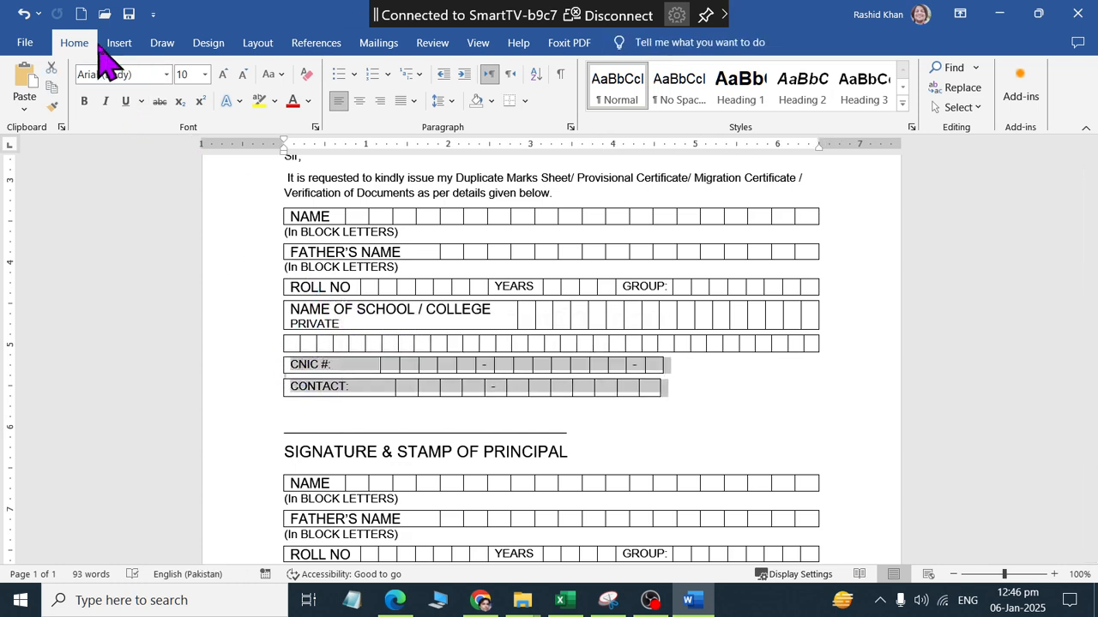
click(185, 75)
text(12)
key(Return)
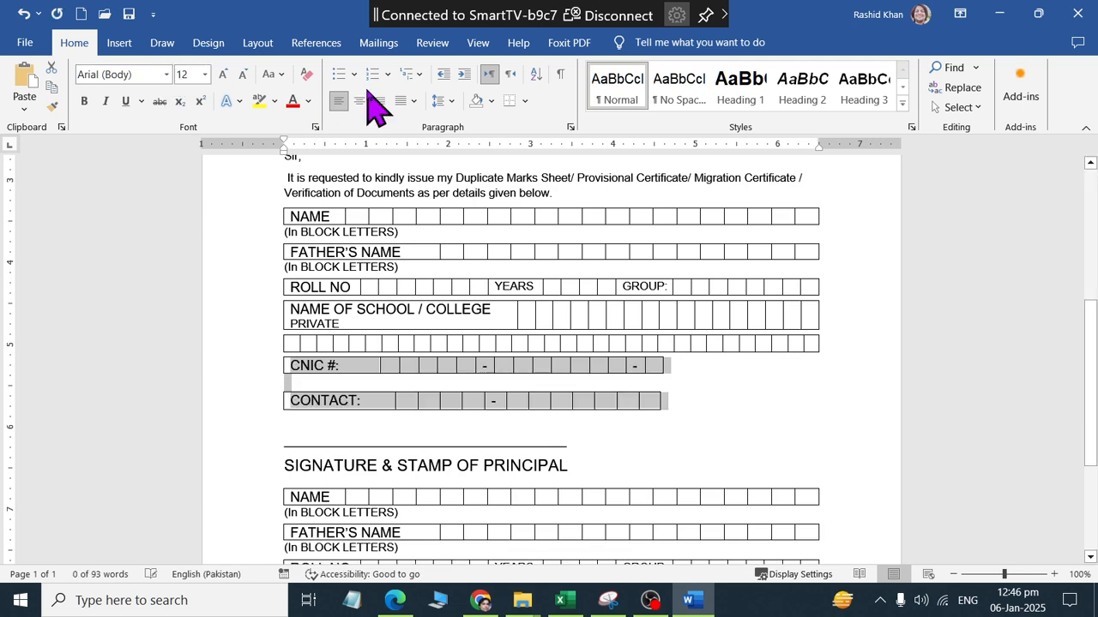
Set the font size of the blank line between the CNIC and CONTACT tables to 3
click(380, 397)
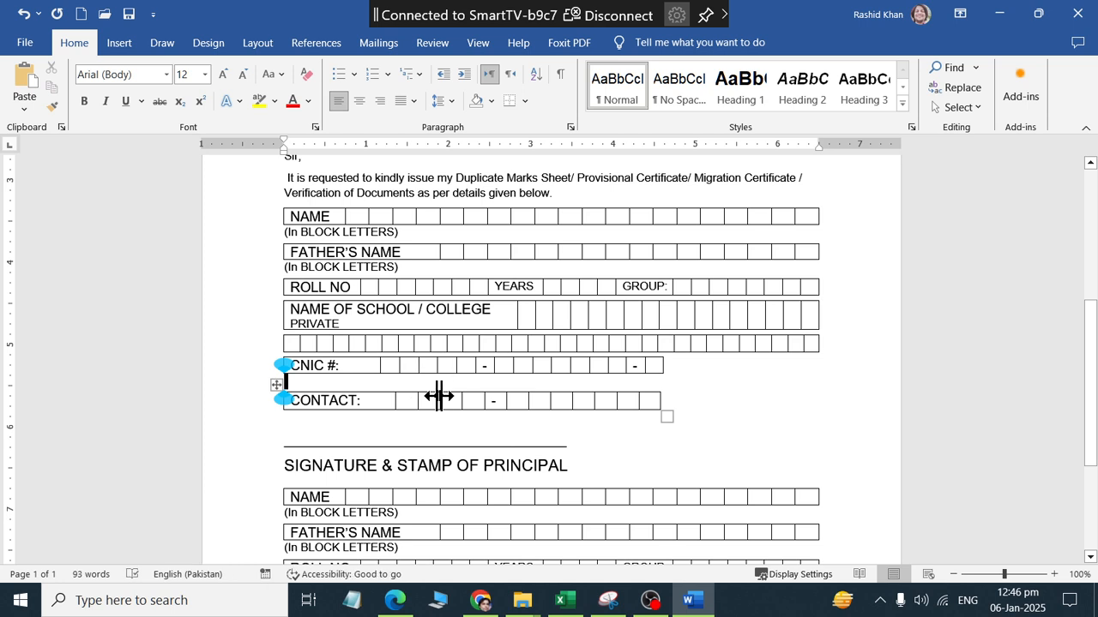
click(191, 74)
key(Return)
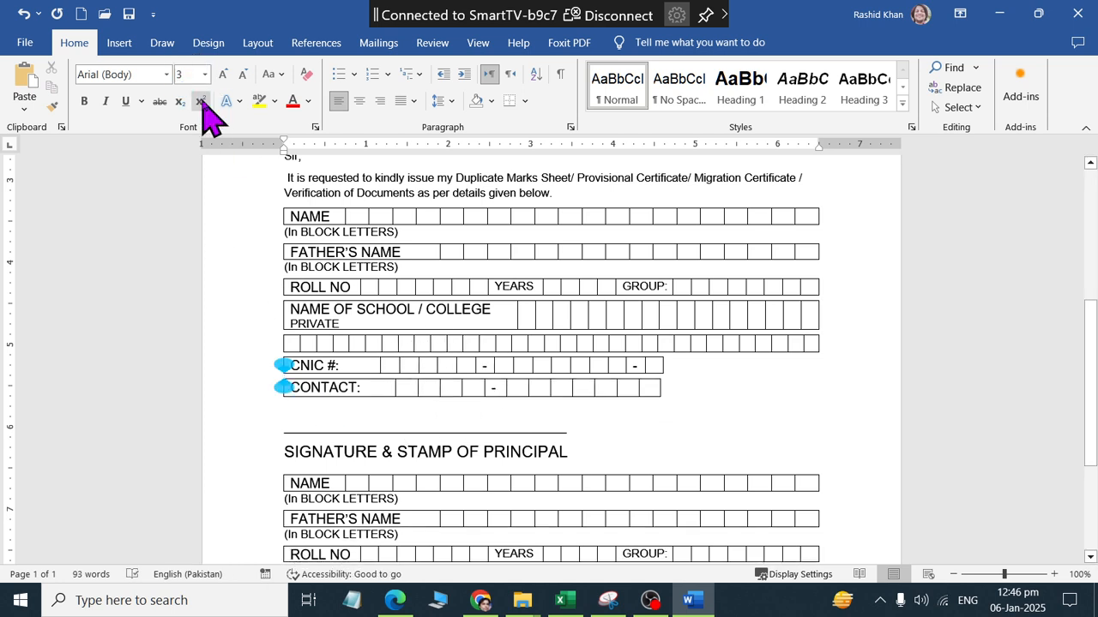
Set the row height of the original CNIC table to 0.2" and check the CONTACT table's row height
click(358, 368)
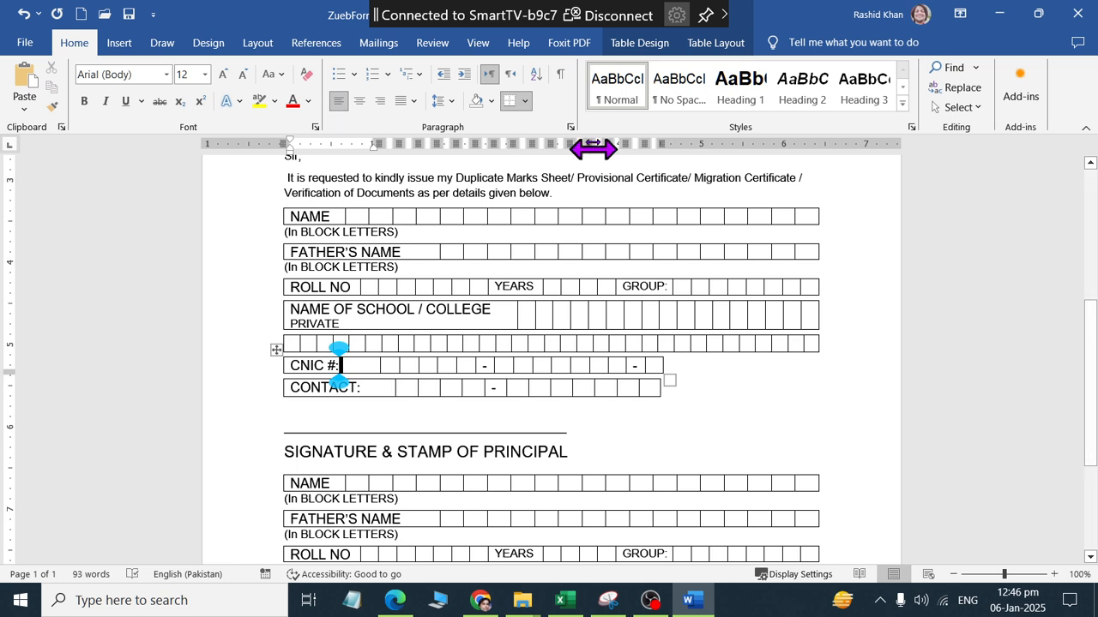
click(721, 47)
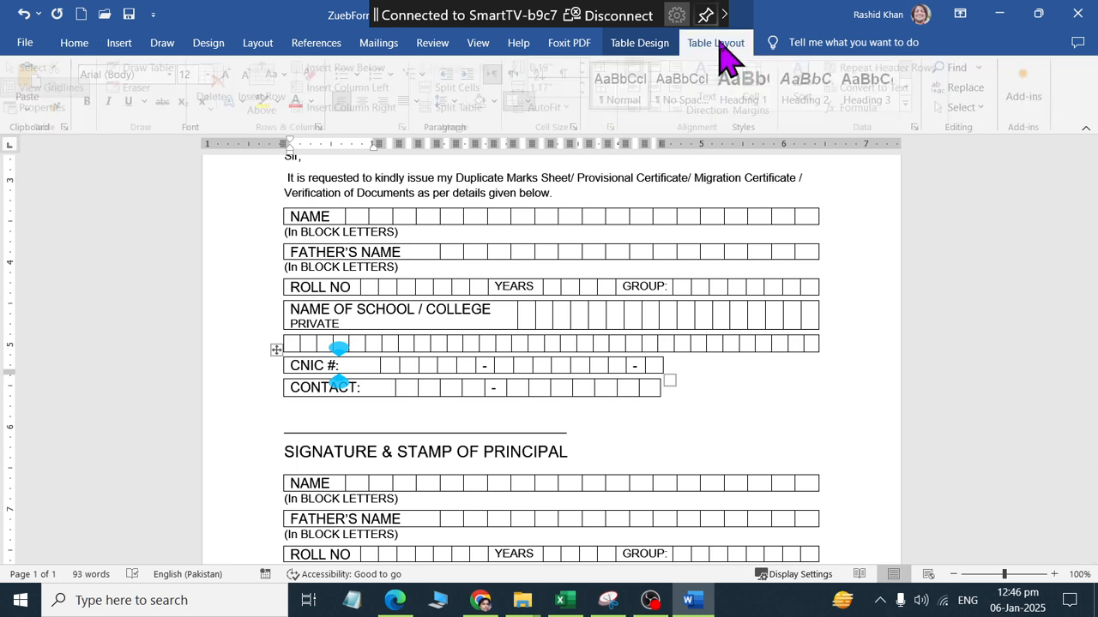
click(573, 72)
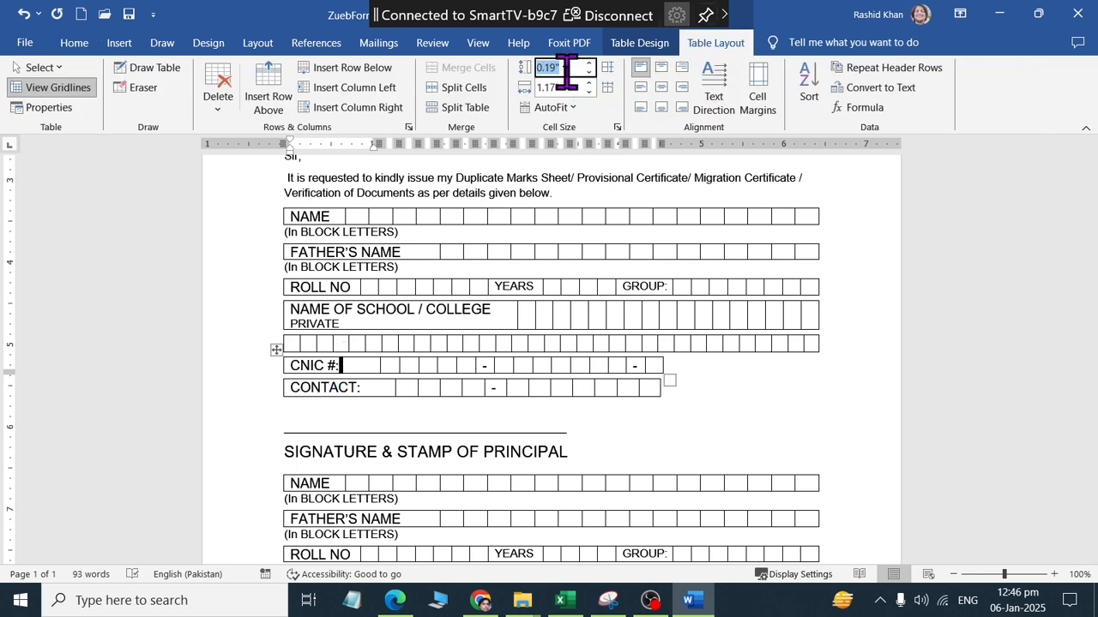
text(0.2)
key(Return)
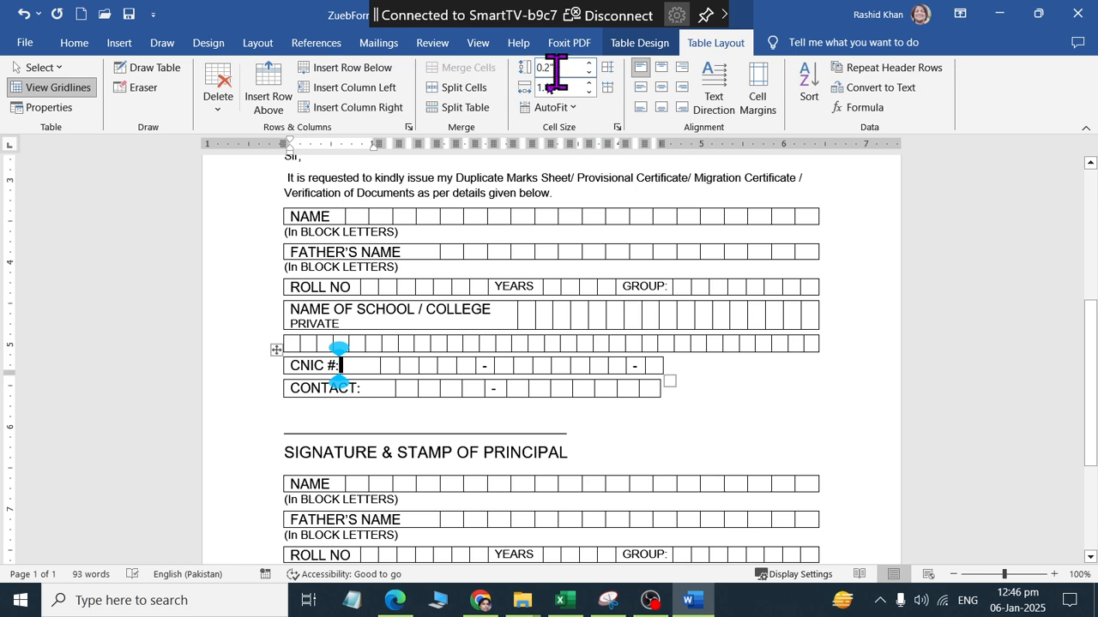
click(404, 396)
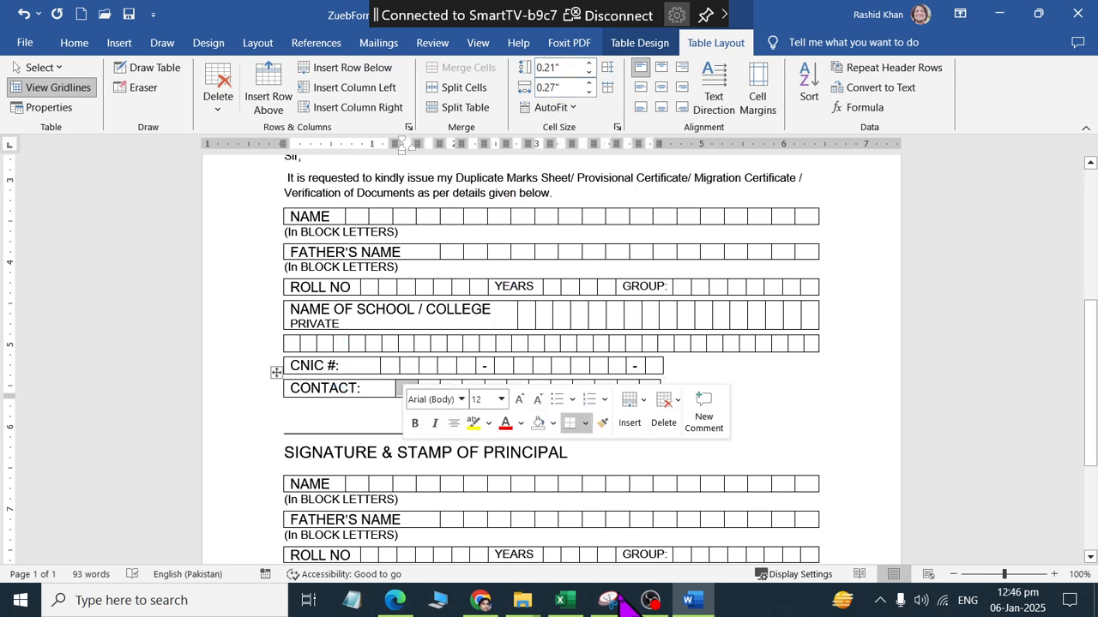
click(723, 452)
scroll(733, 467, down, 4)
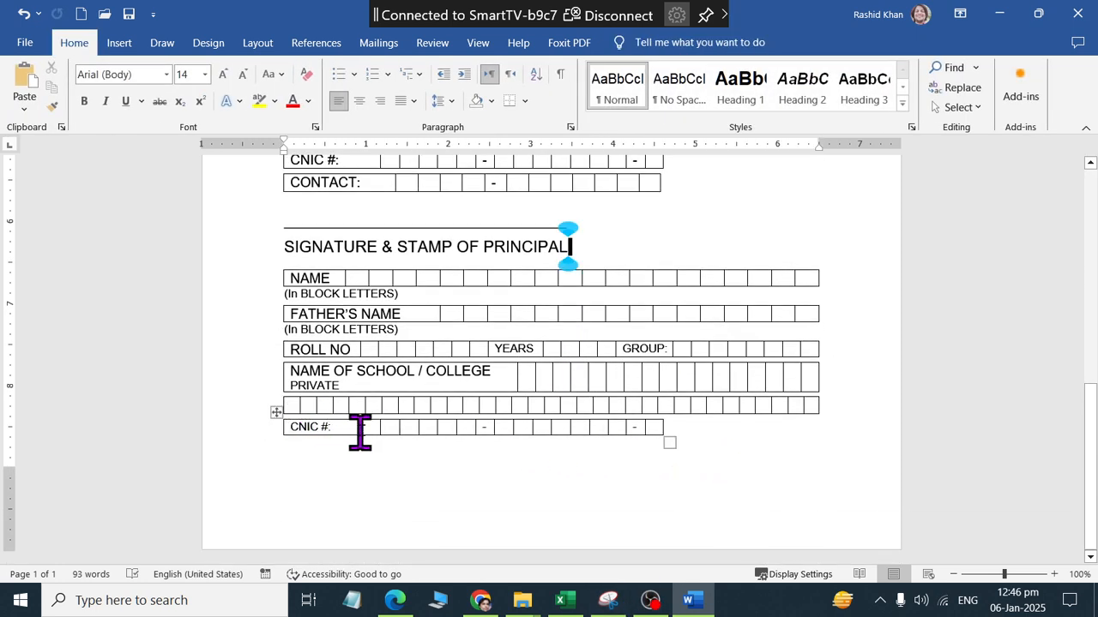
Set the font size of the "CNIC #:" label in the copied table below the principal signature to 12
drag(358, 432, 287, 429)
click(182, 72)
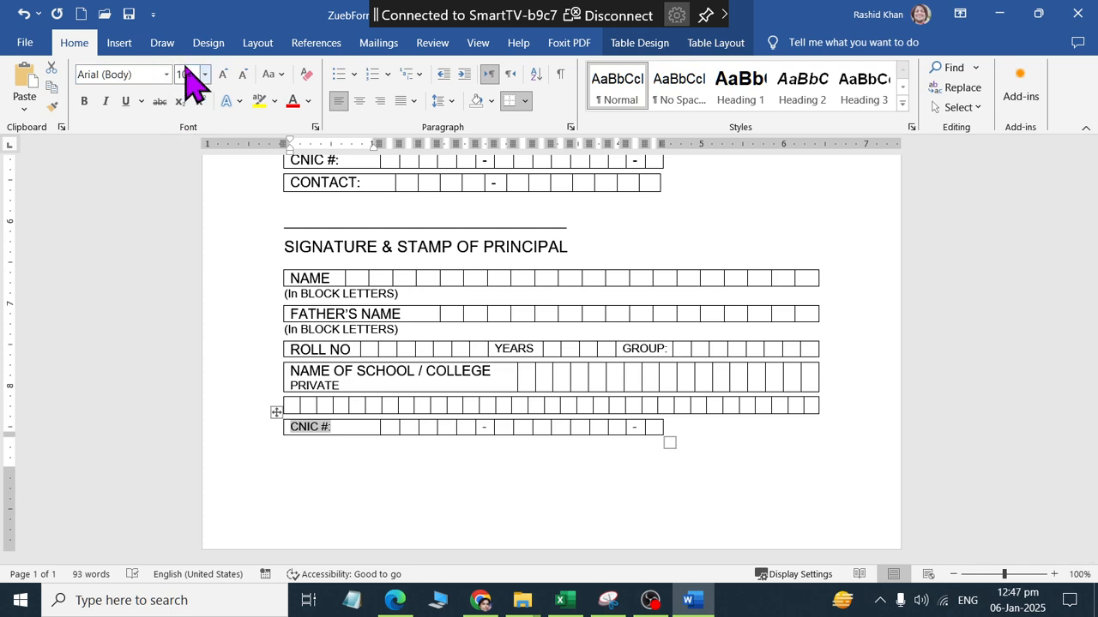
text(12)
key(Return)
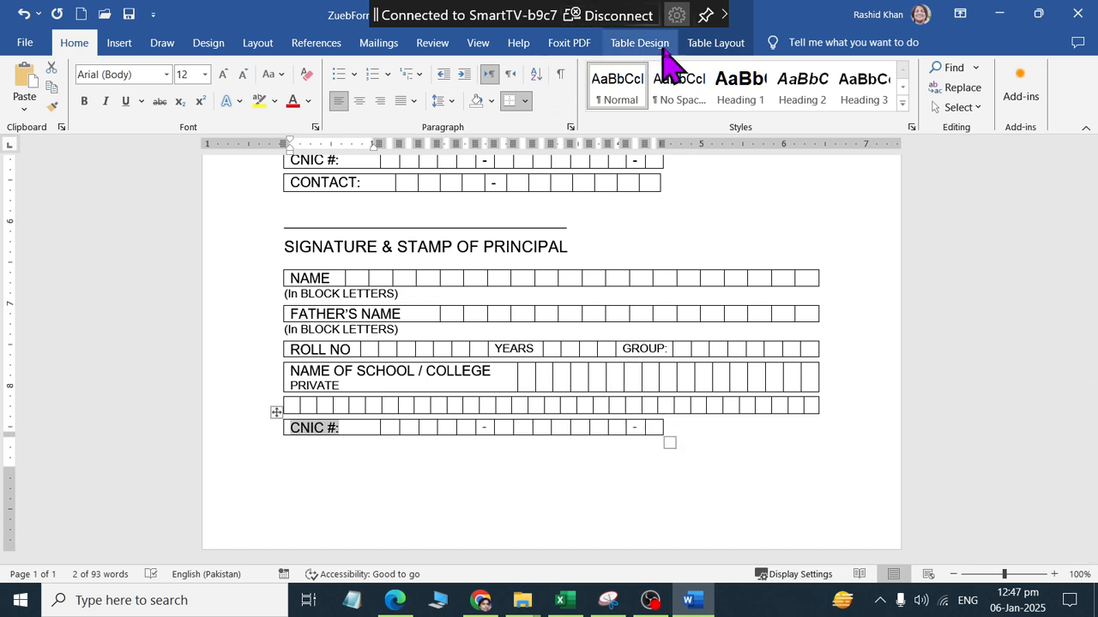
Set the row height of the copied CNIC table below the principal signature to 0.3"
click(710, 42)
click(559, 68)
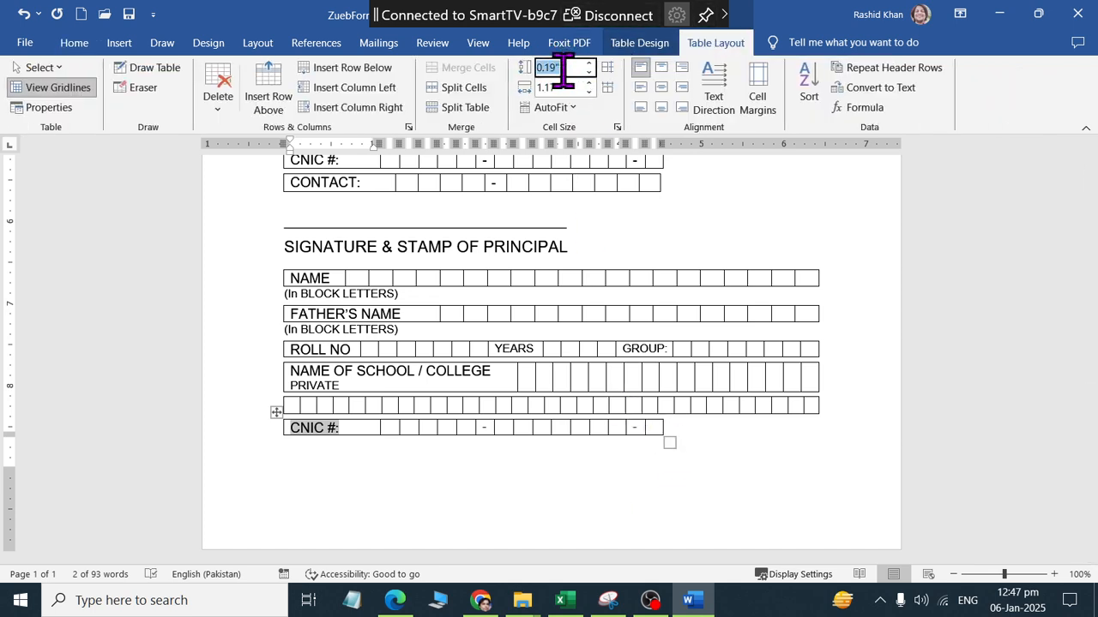
text(.2)
key(Return)
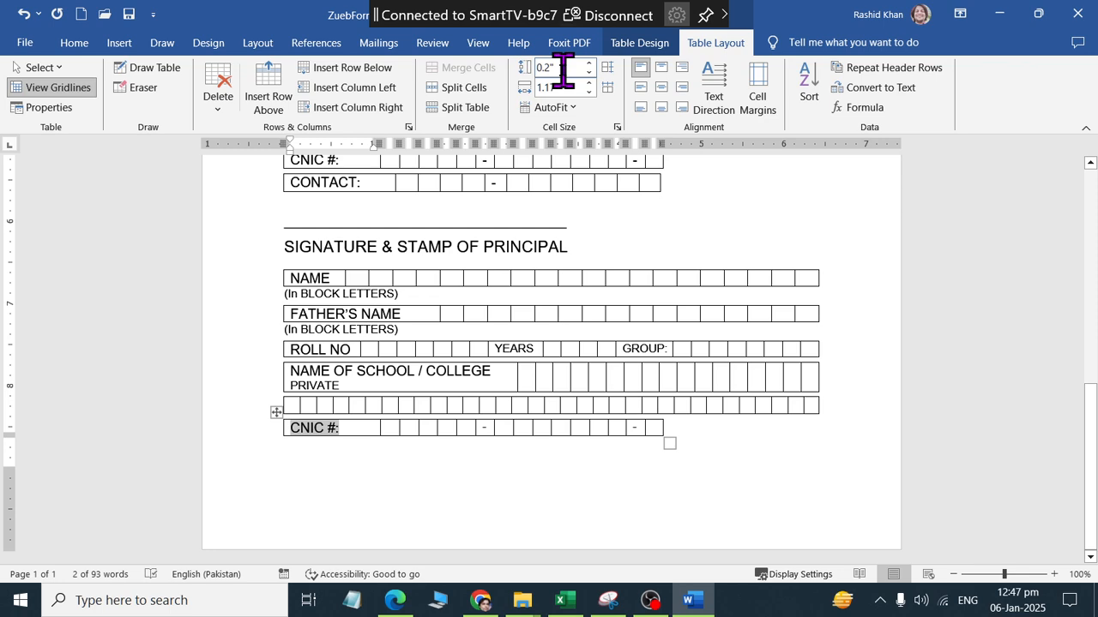
click(562, 69)
text(.3)
key(Return)
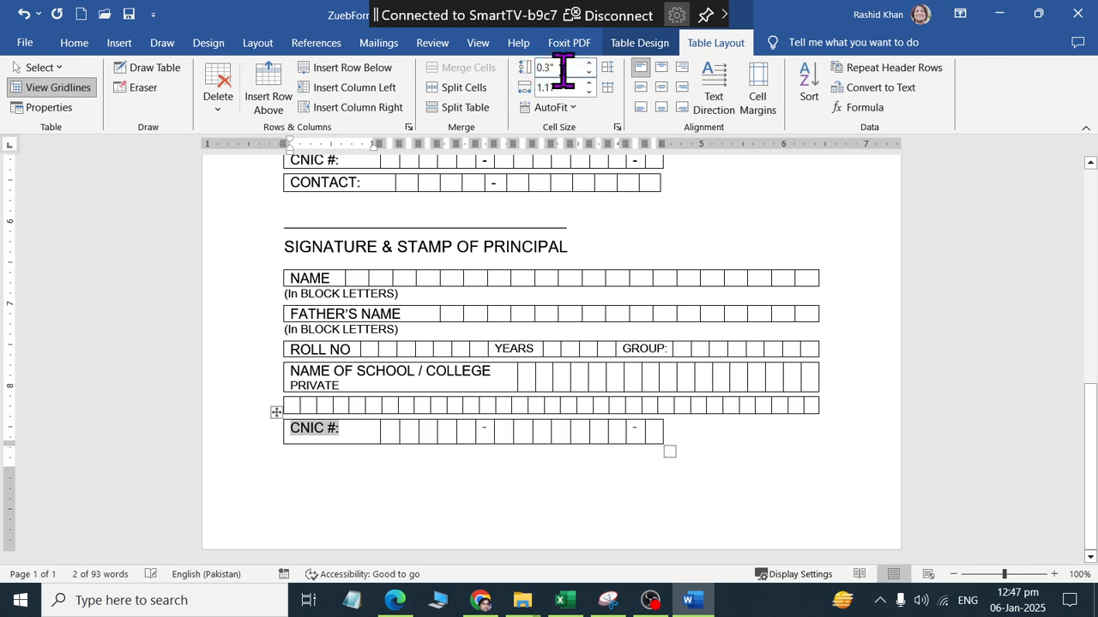
Set the row height of the blank boxed table just above the copied CNIC table to 0.3"
click(582, 476)
scroll(781, 436, up, 2)
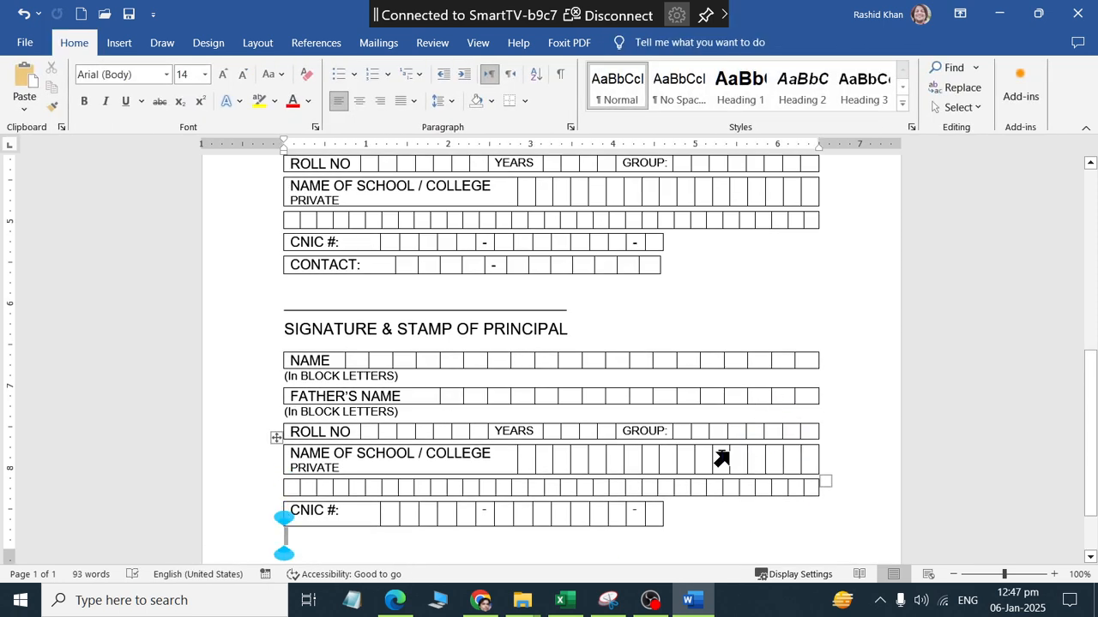
click(686, 484)
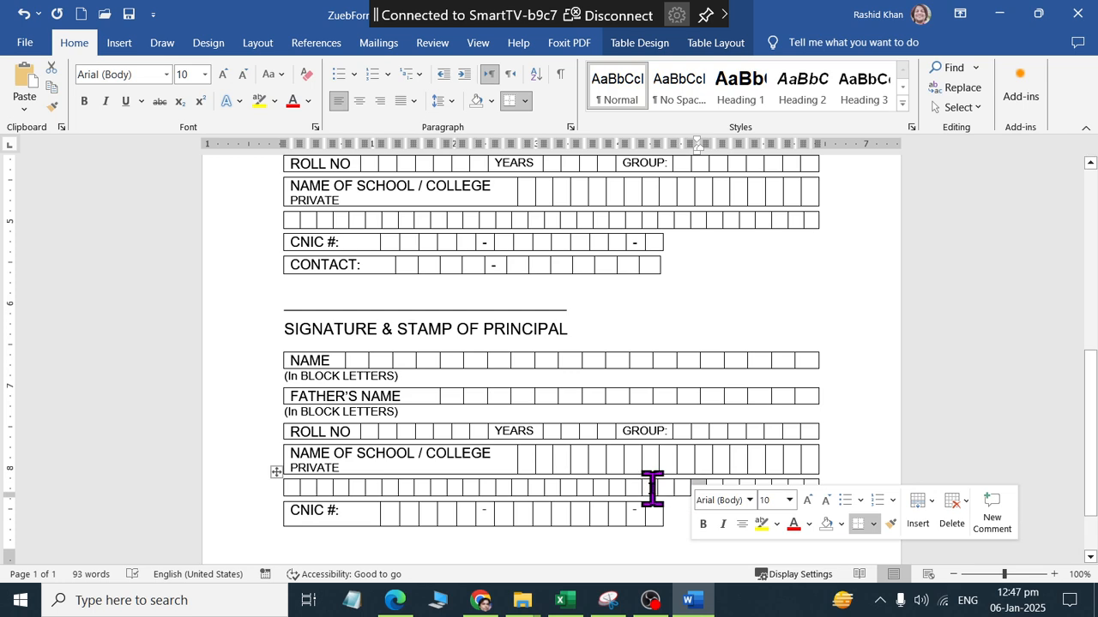
click(649, 486)
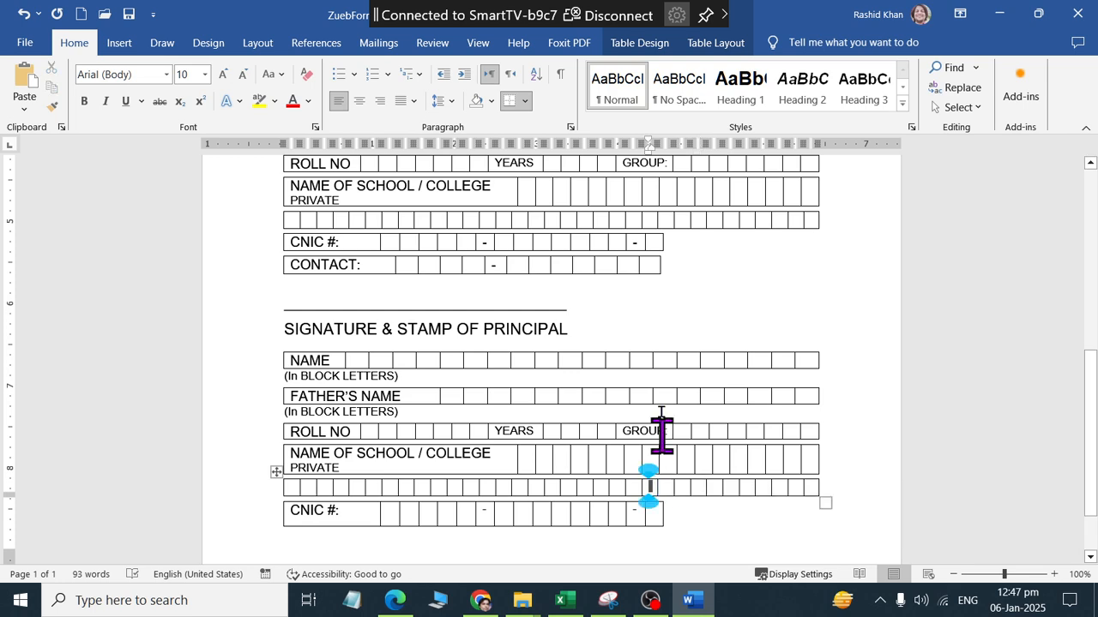
click(712, 42)
click(559, 67)
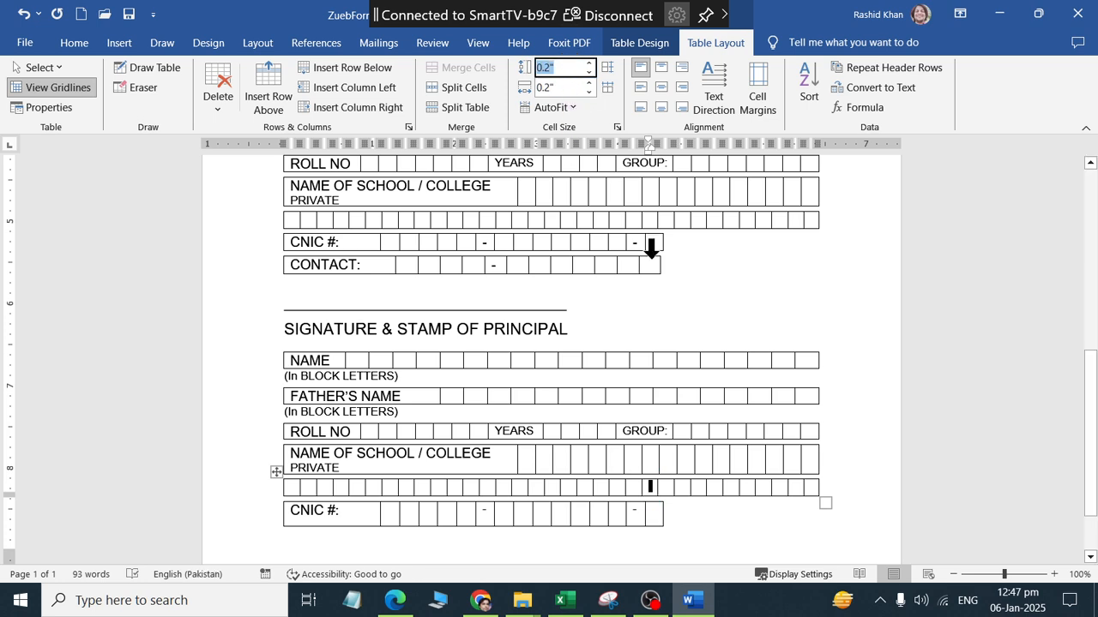
text(0.3)
key(Return)
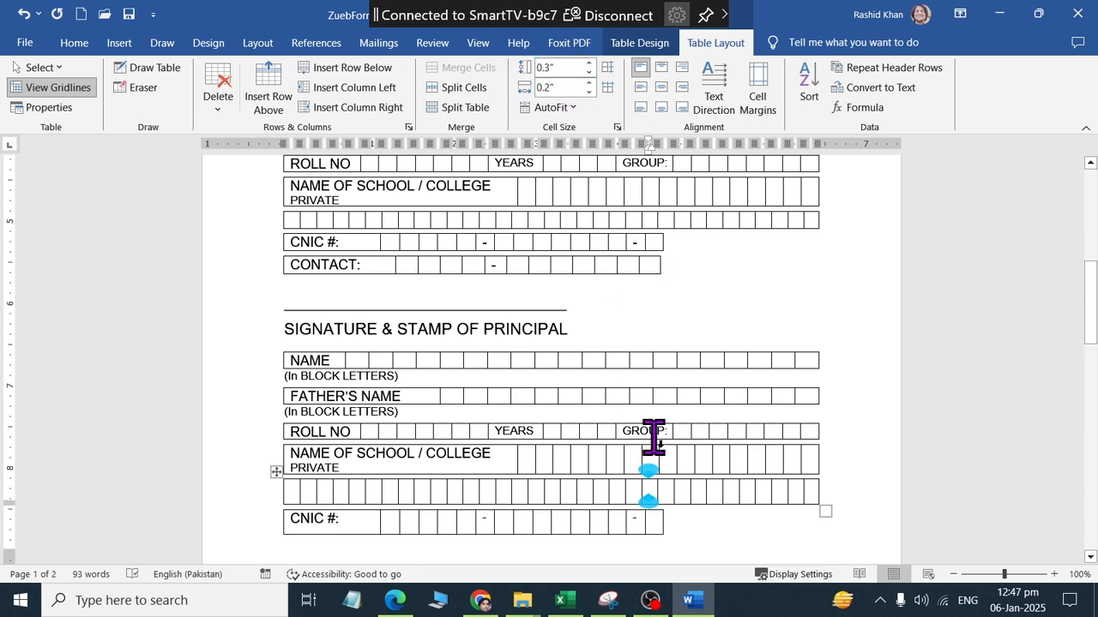
Switch to the reference PDF and examine its second page, selecting the text from INSTRUCTIONS through the NOTE bullets, and return to Word
click(733, 515)
scroll(737, 506, down, 1)
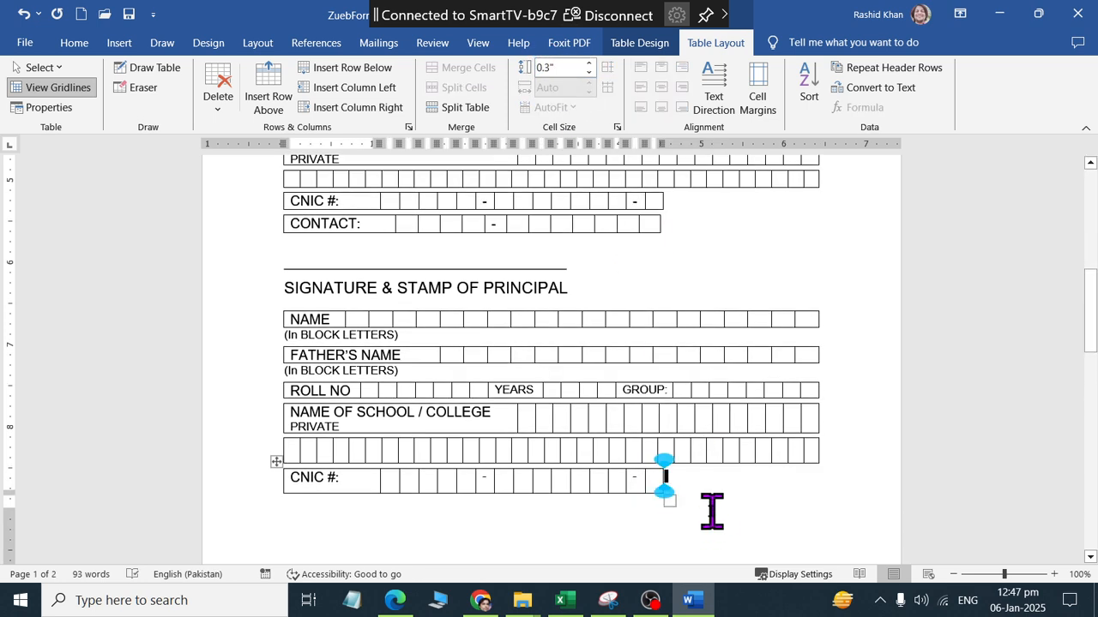
click(121, 42)
scroll(375, 355, down, 6)
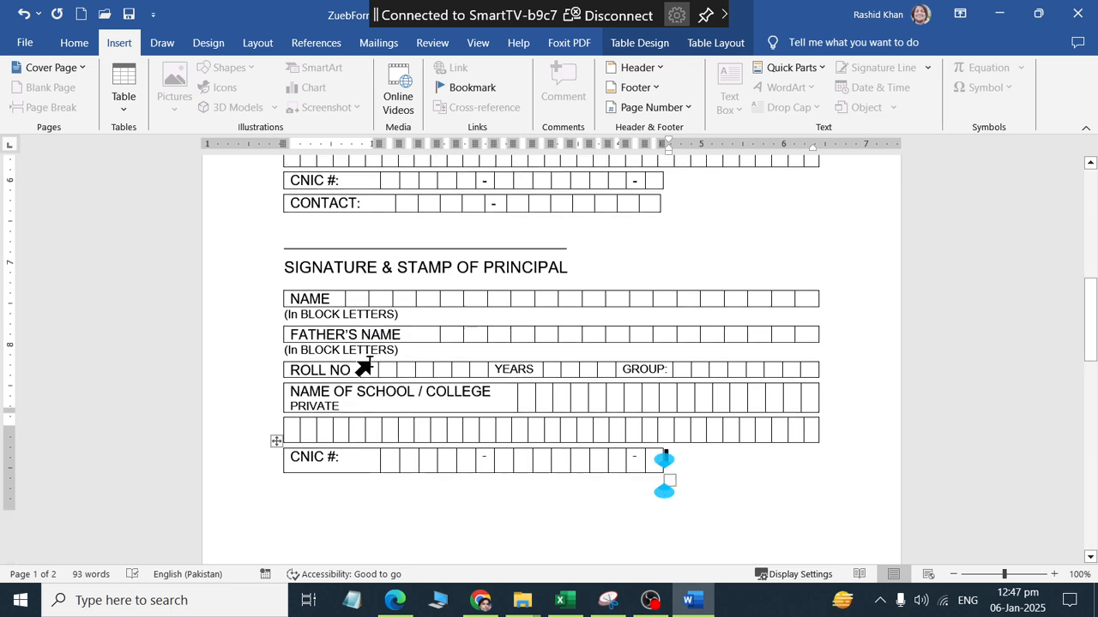
click(387, 354)
key(alt+Tab)
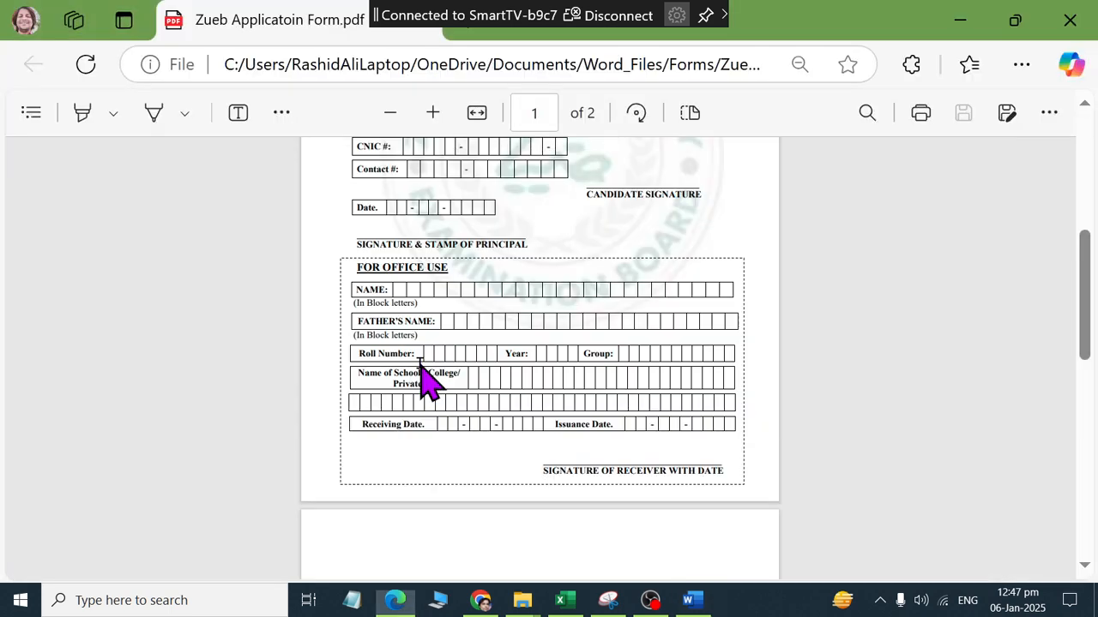
scroll(421, 363, down, 8)
scroll(403, 292, up, 3)
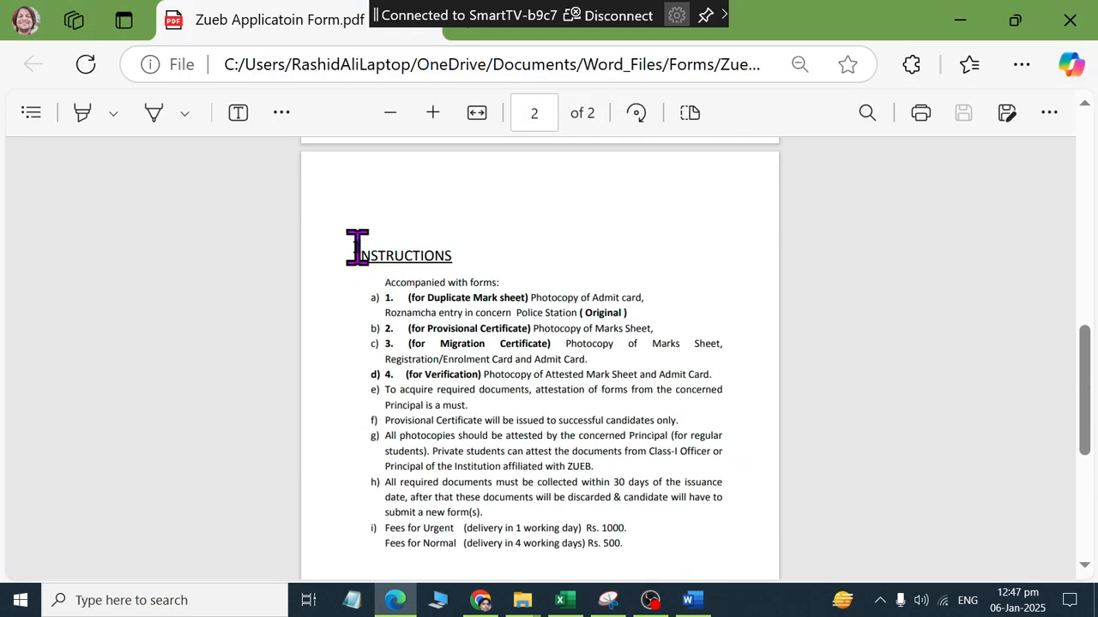
drag(354, 251, 495, 506)
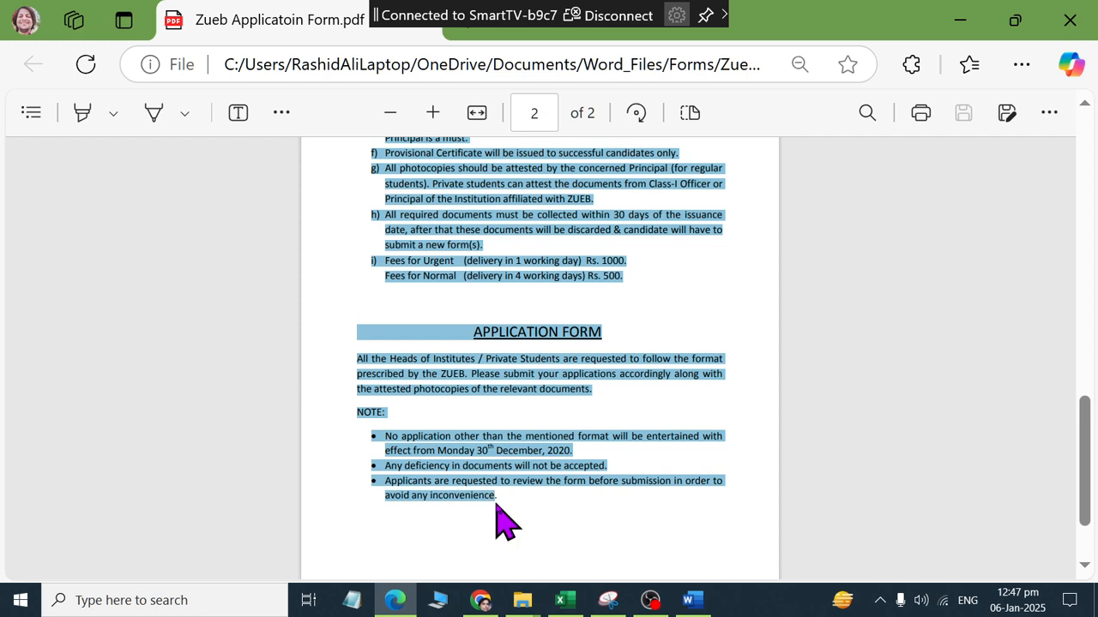
key(alt+Tab)
Compare the form's title with the PDF header and apply the Heading 1 style to the "Ziauddin university" line
scroll(504, 463, up, 6)
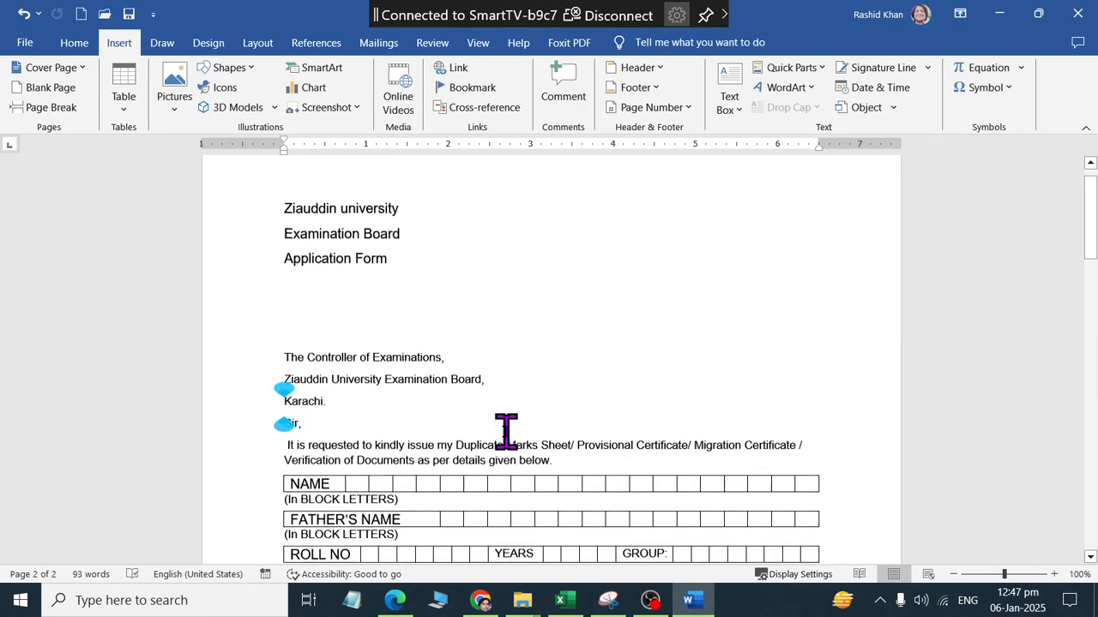
click(379, 332)
click(335, 296)
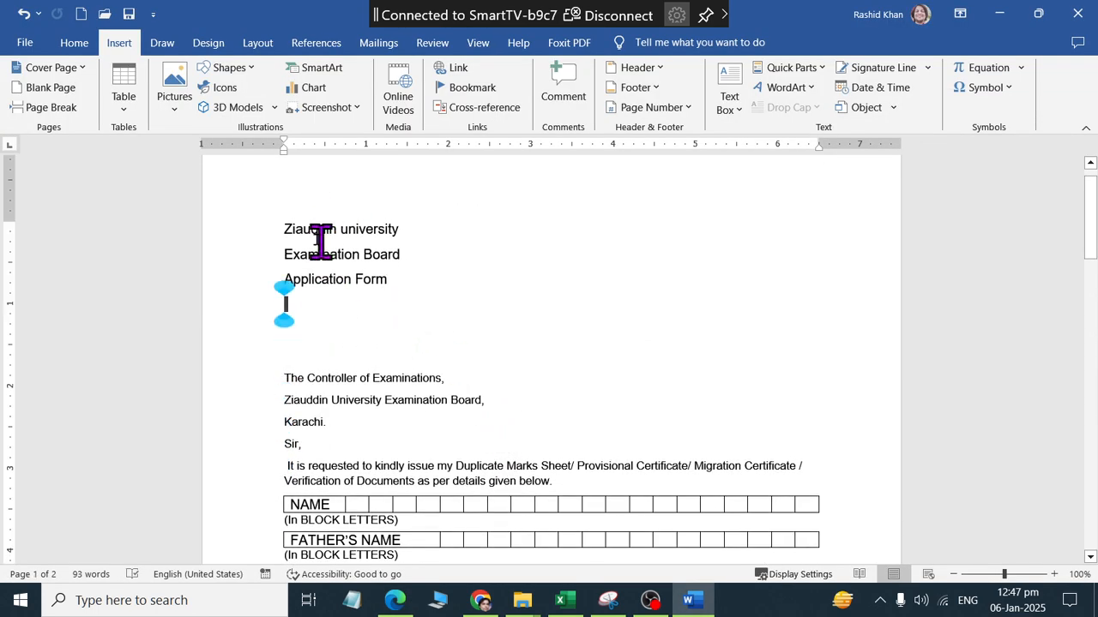
drag(286, 228, 428, 228)
key(alt+Tab)
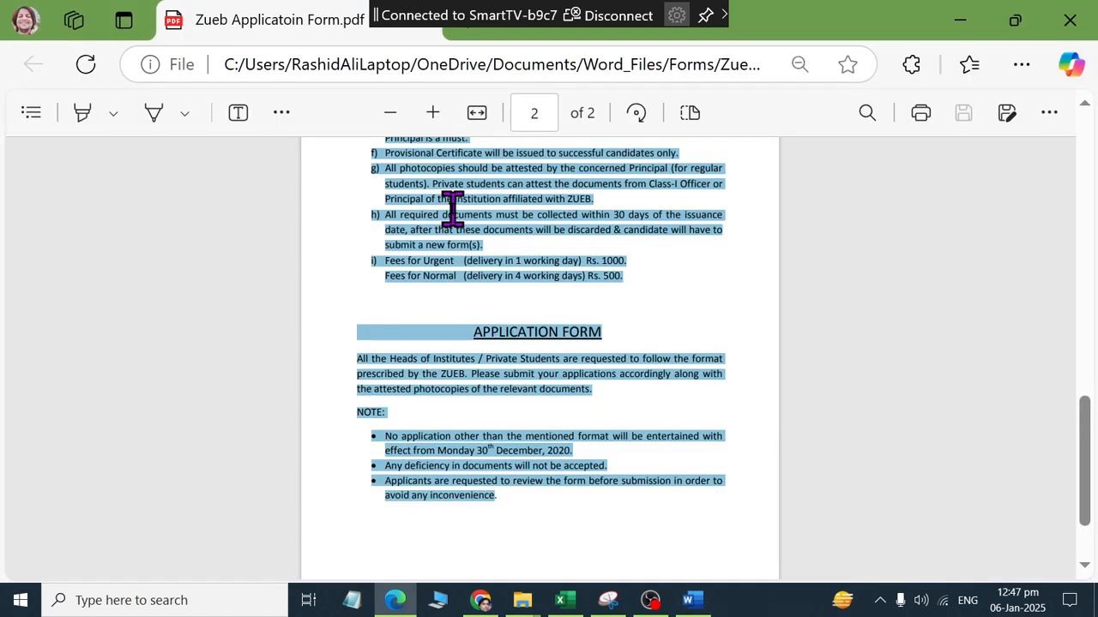
key(ctrl+Home)
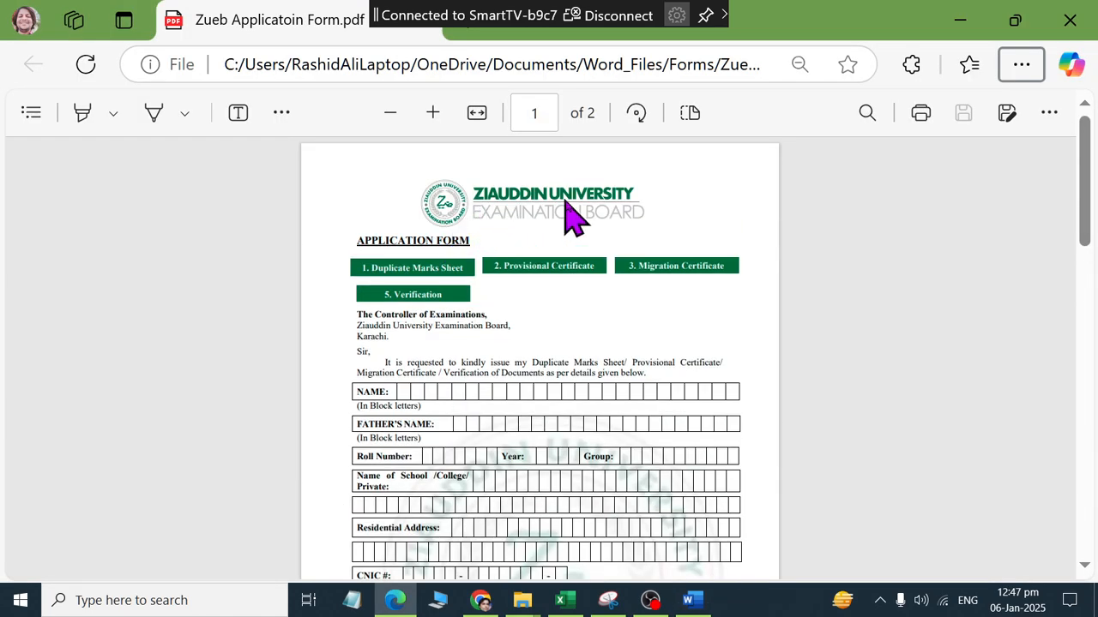
key(alt+Tab)
click(73, 43)
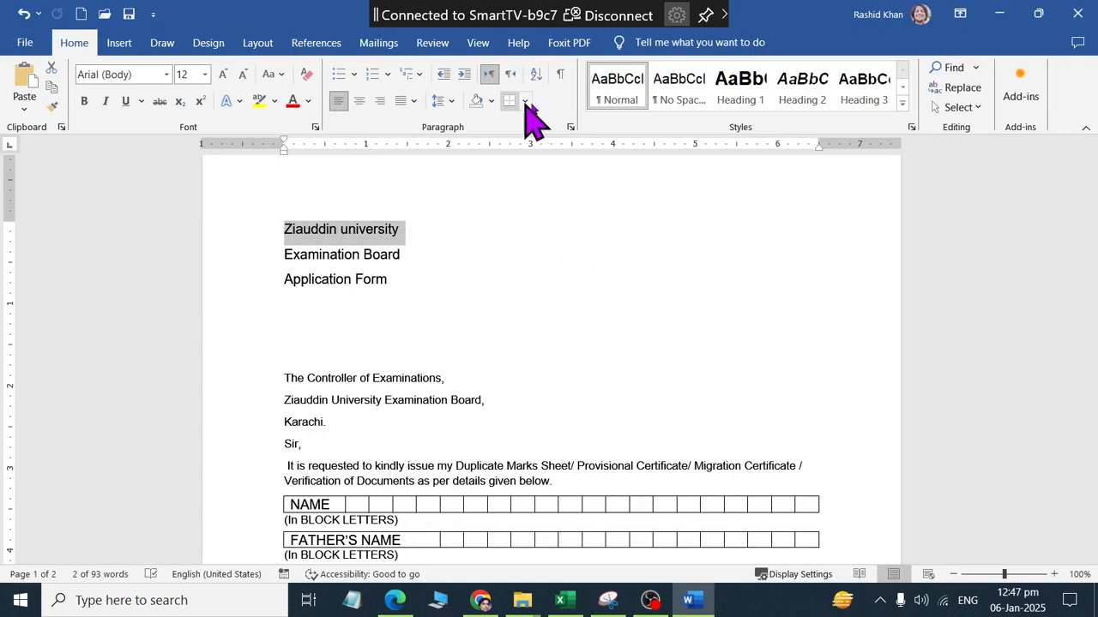
click(731, 90)
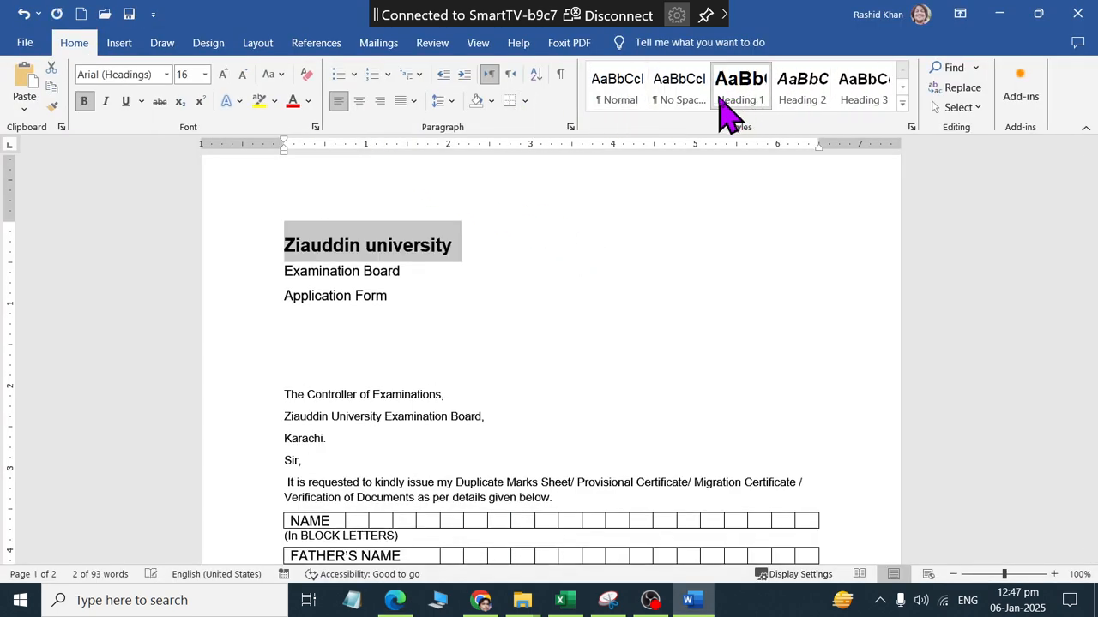
Center the "Ziauddin university" heading and convert it to uppercase
click(360, 100)
click(273, 74)
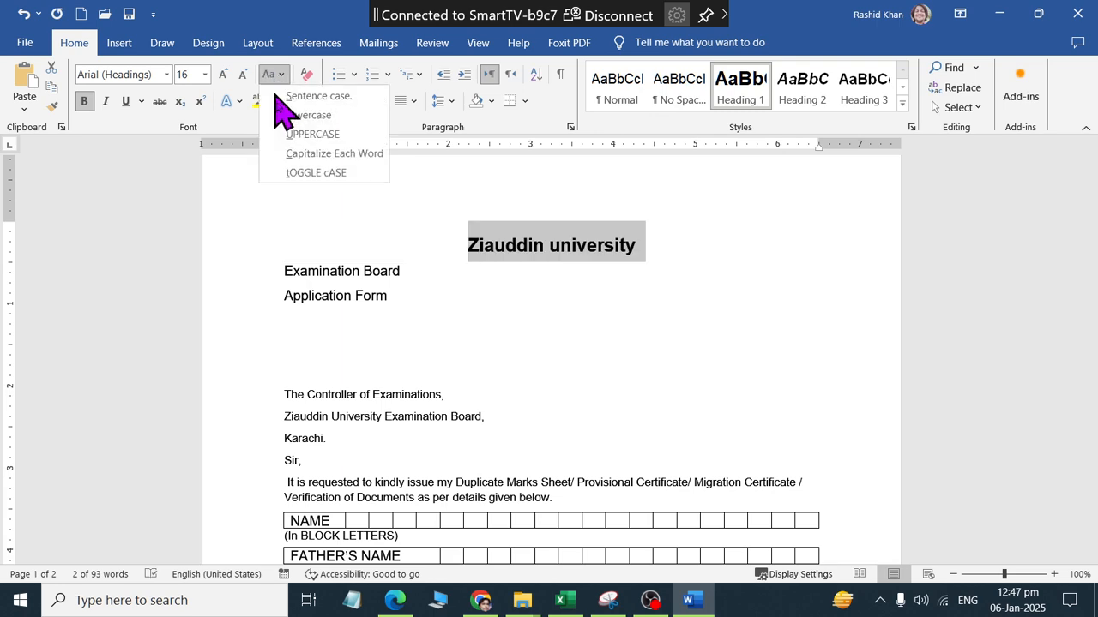
click(296, 133)
Center the "Examination Board" line and set its font size to 16, checking it against the PDF header
click(322, 271)
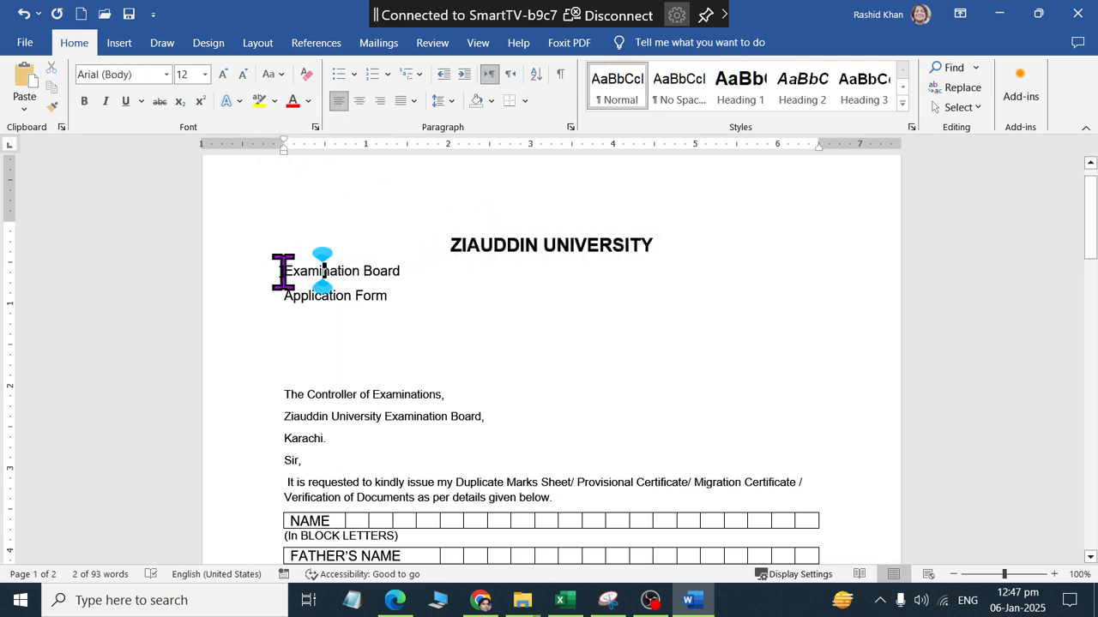
drag(409, 272, 248, 274)
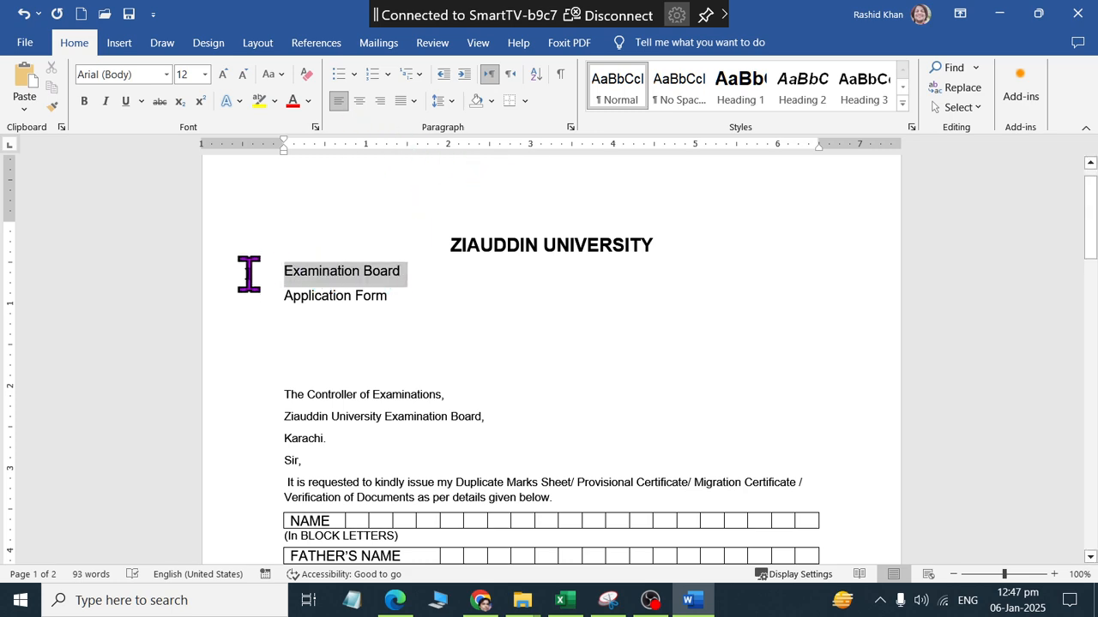
click(359, 100)
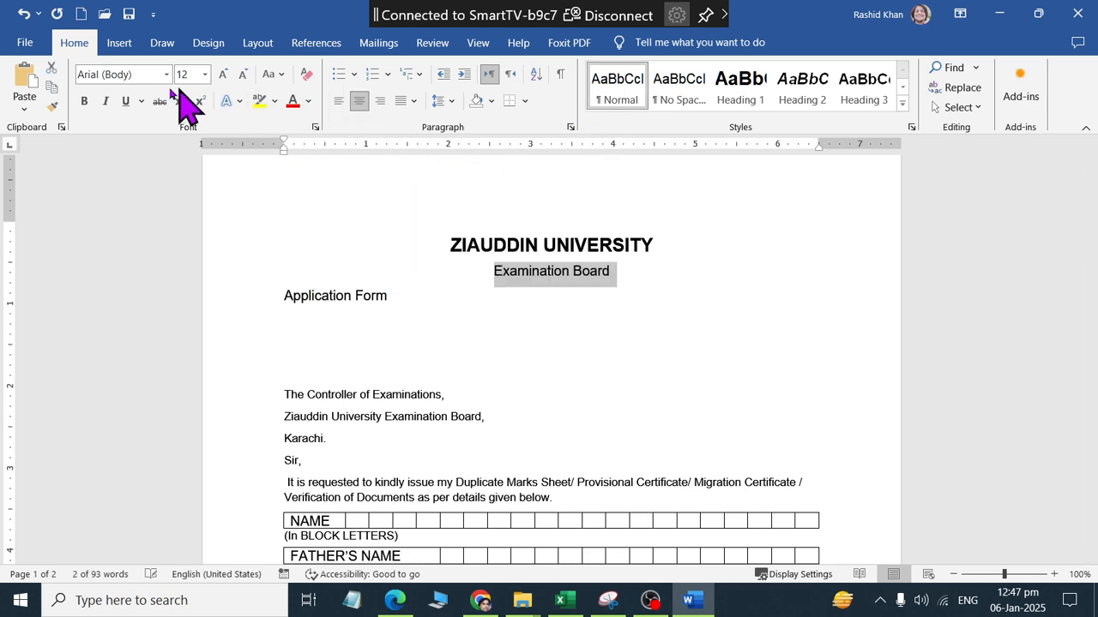
key(alt+Tab)
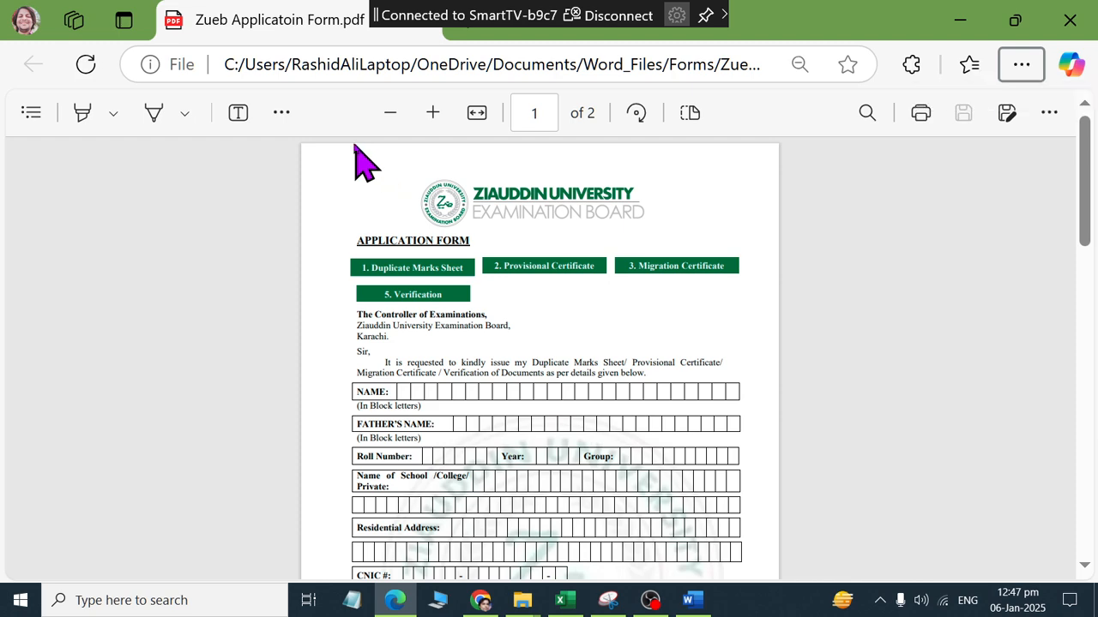
key(alt+Tab)
click(183, 74)
text(16)
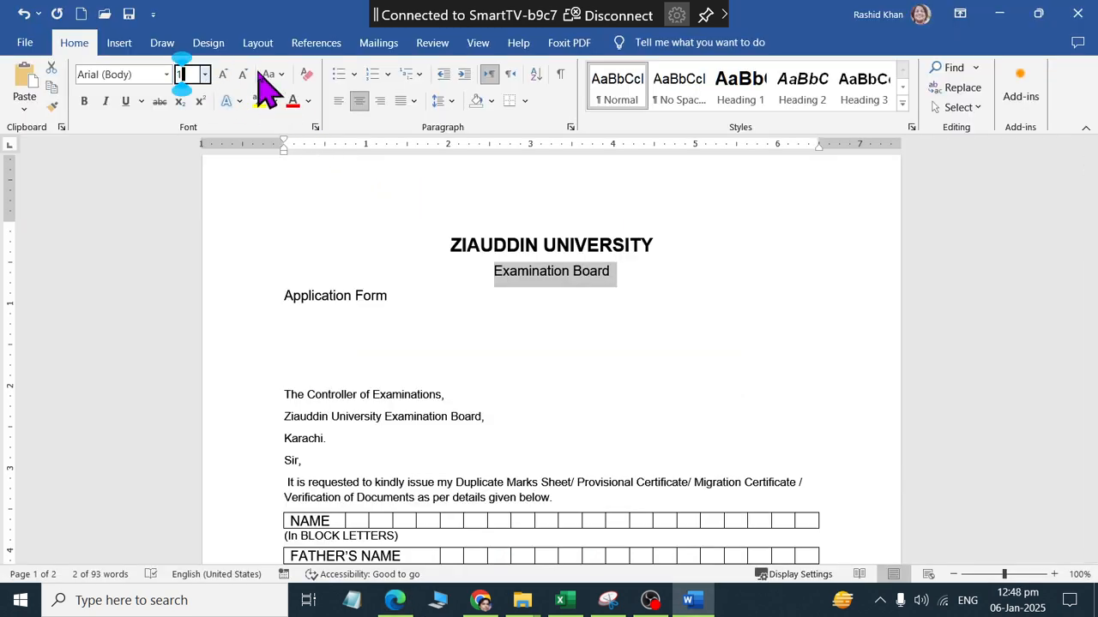
key(Return)
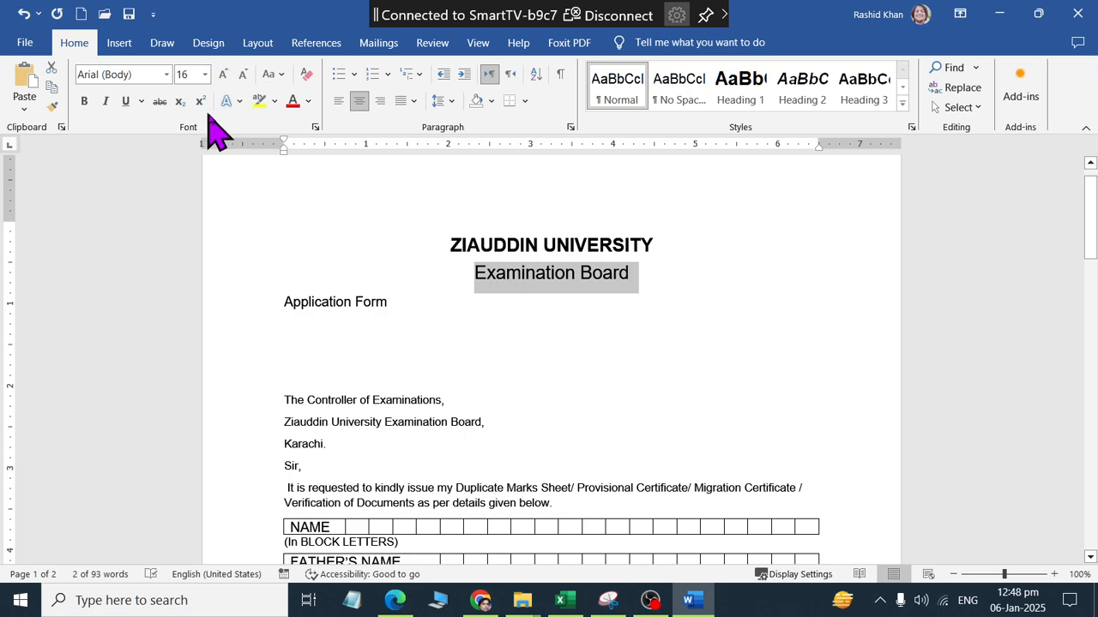
Apply Expanded character spacing to the "Examination Board" line
click(315, 127)
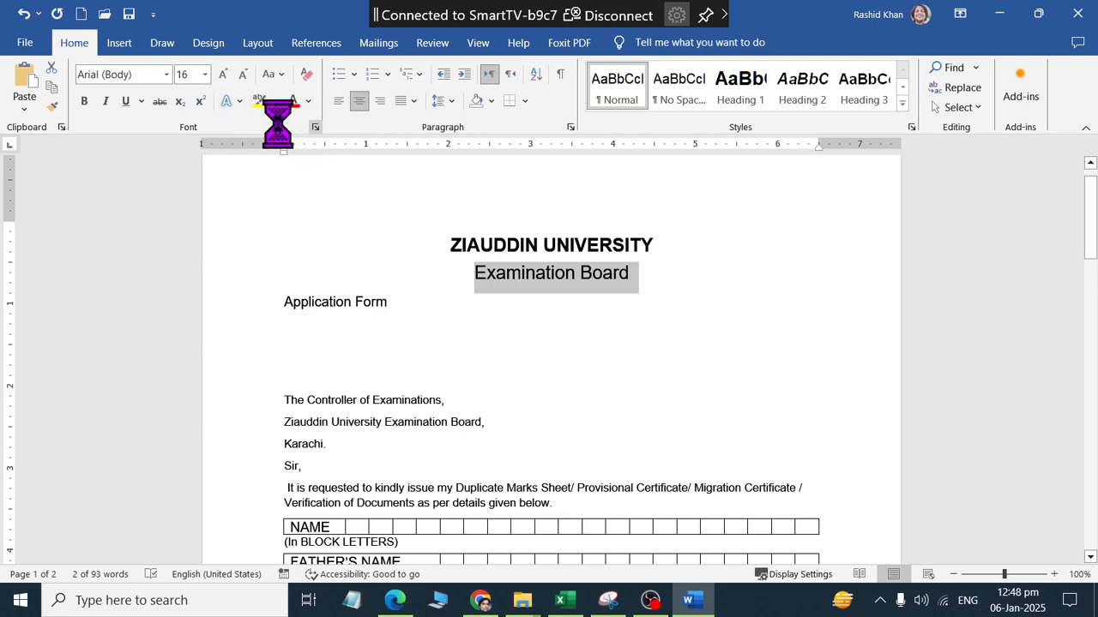
click(408, 81)
click(403, 143)
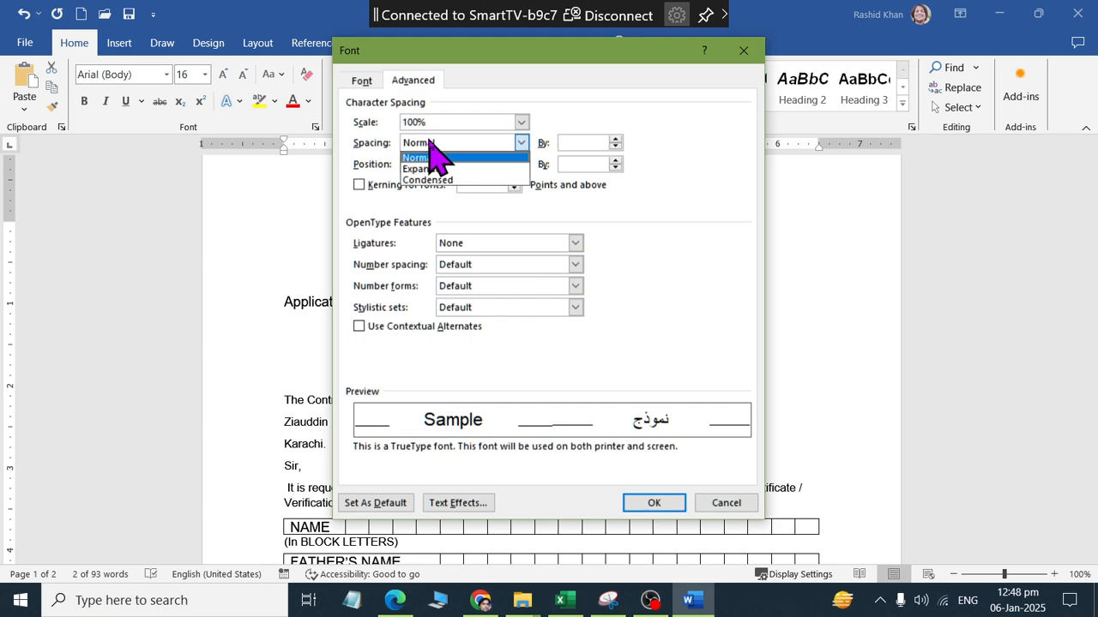
click(442, 166)
key(Tab)
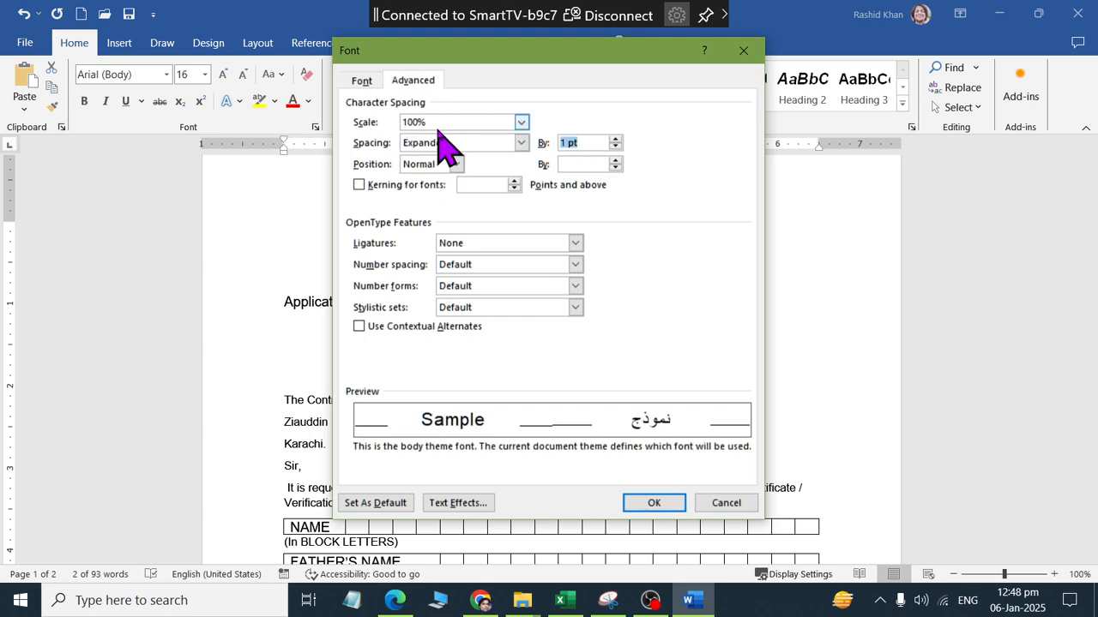
key(Return)
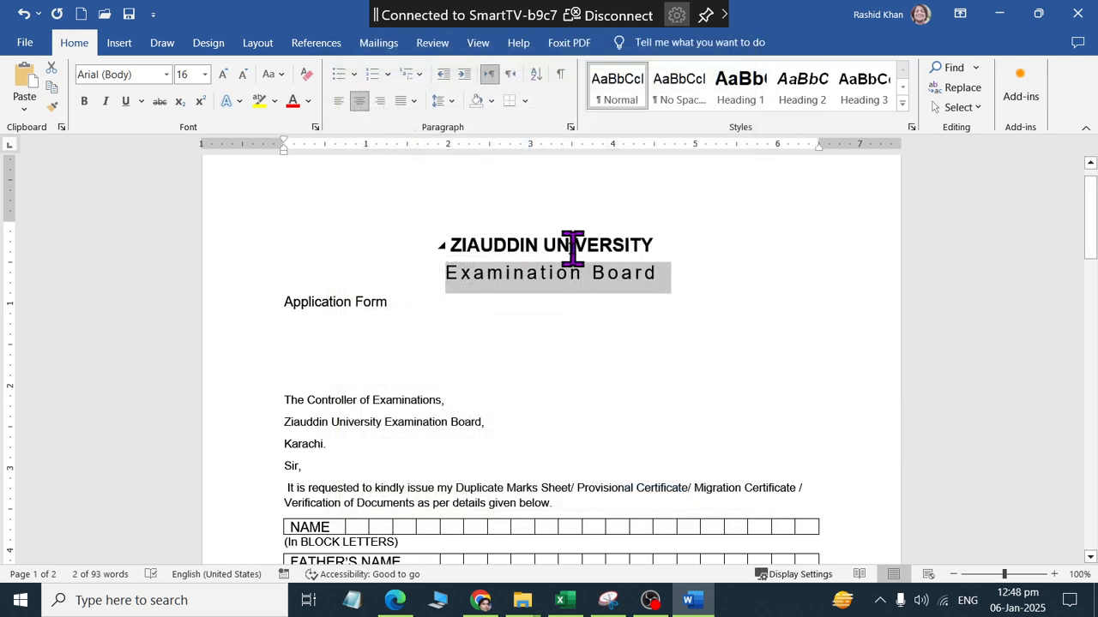
Set the paragraph spacing before and after to 0 pt for the "ZIAUDDIN UNIVERSITY" and "Examination Board" title lines
drag(449, 243, 635, 273)
click(258, 42)
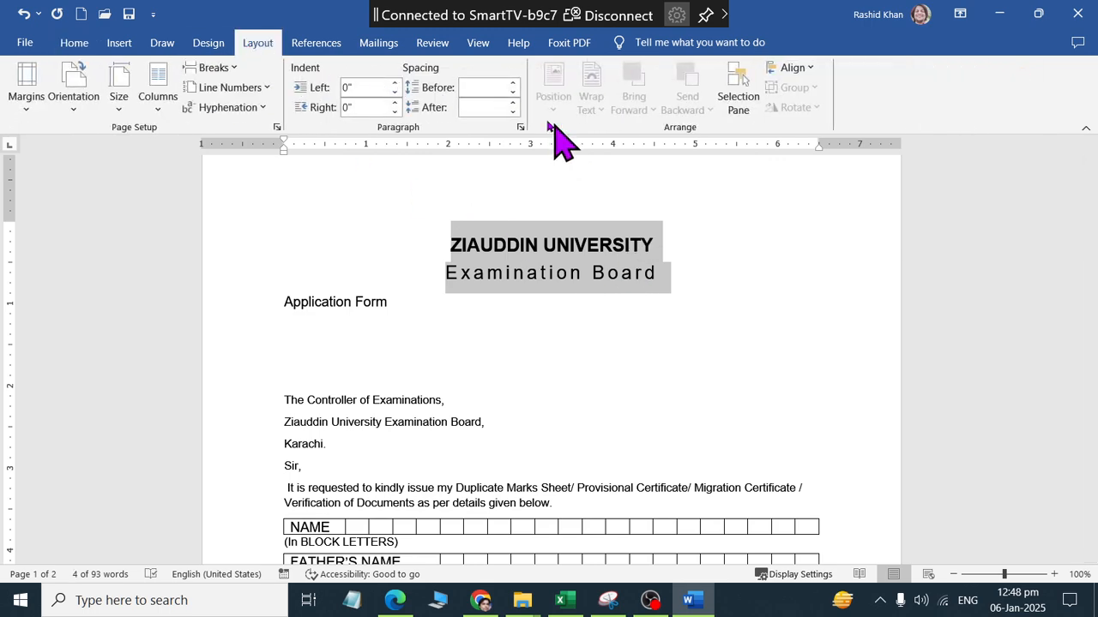
click(489, 107)
text(0)
key(Return)
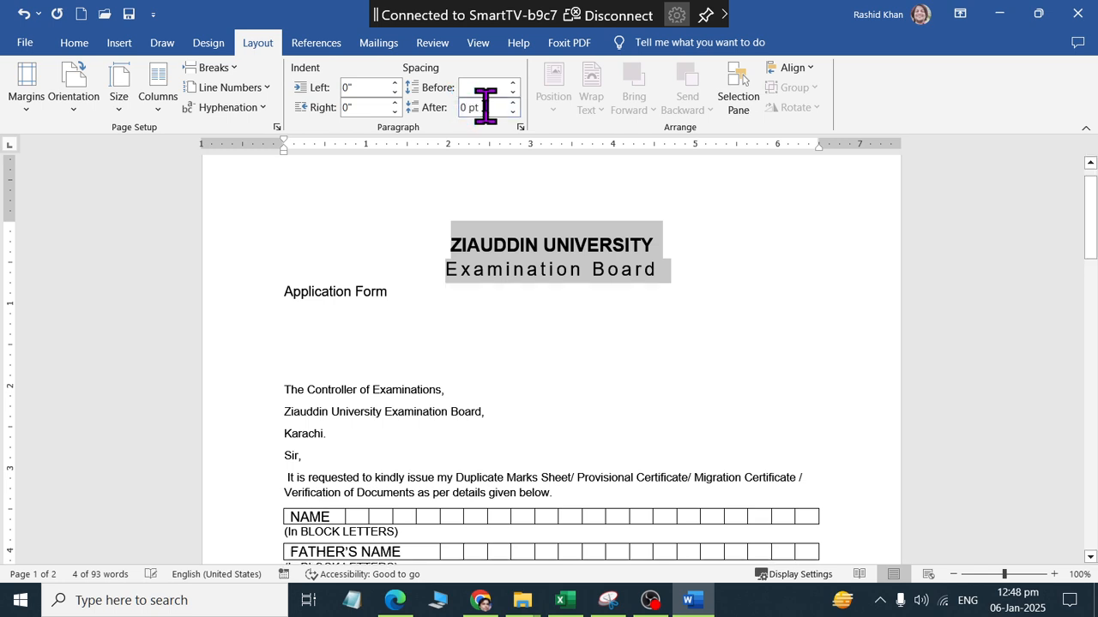
click(473, 88)
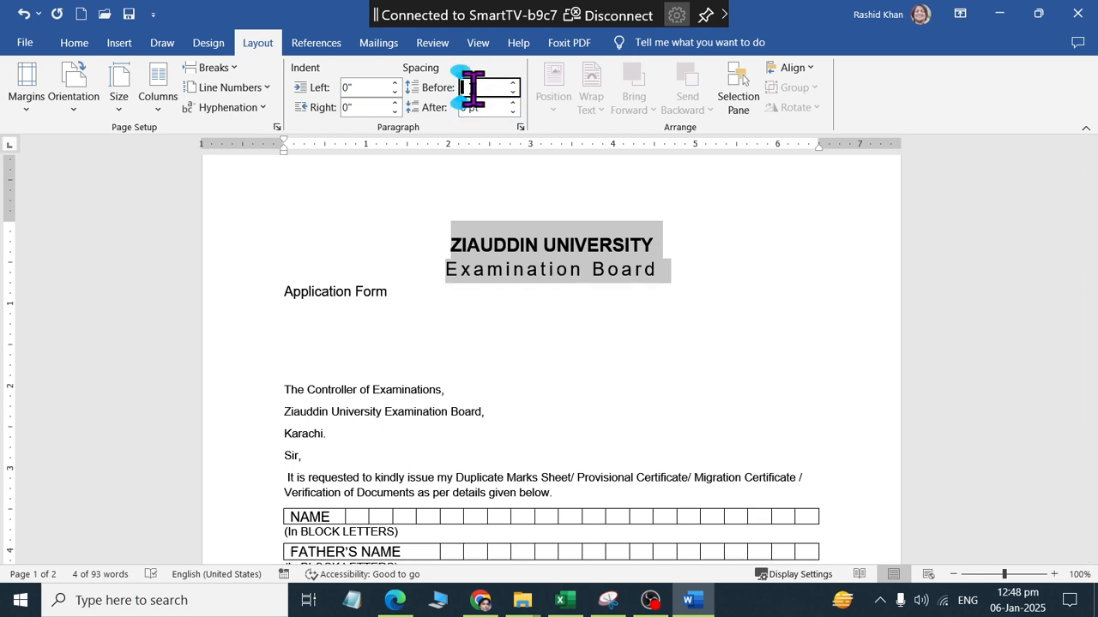
key(Return)
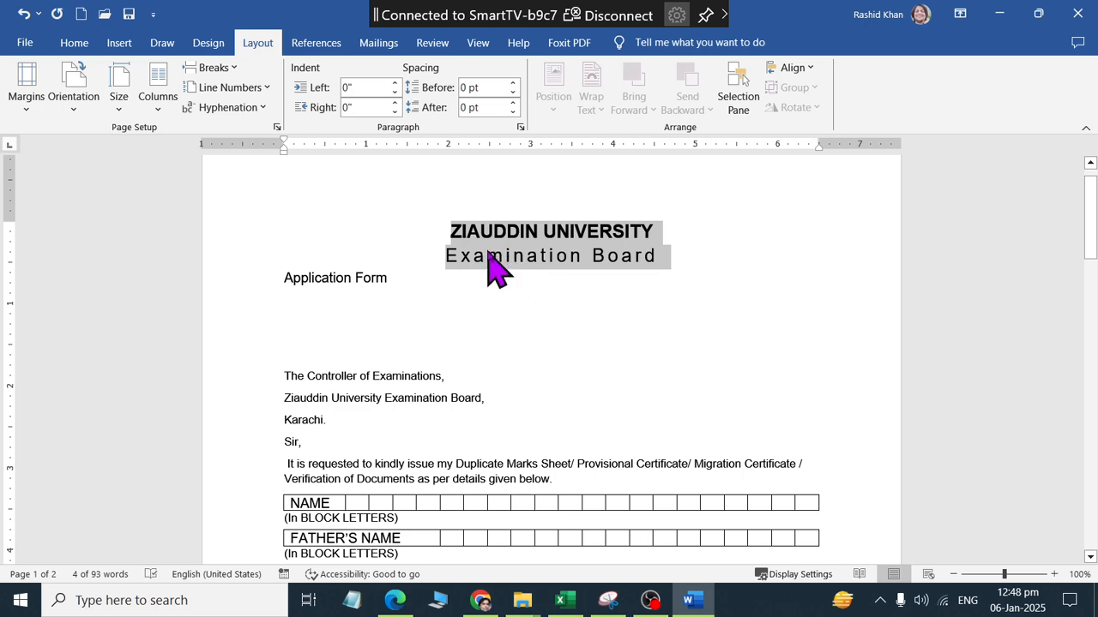
Check the title against the PDF header and underline the "ZIAUDDIN UNIVERSITY" heading
key(alt+Tab)
key(alt+Tab)
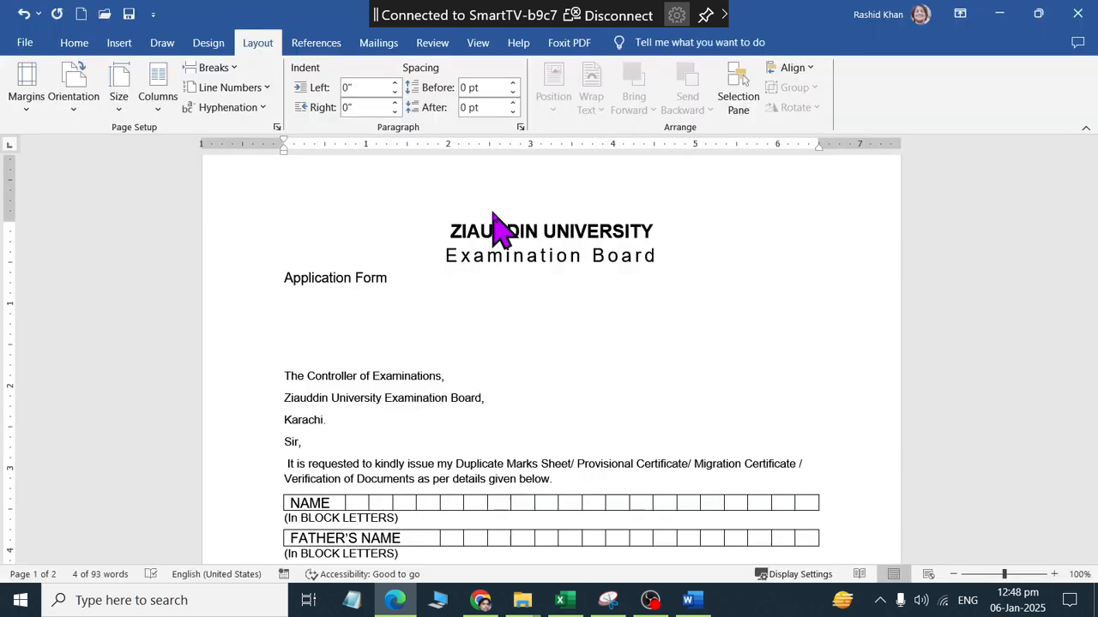
click(483, 248)
drag(535, 231, 659, 234)
click(69, 47)
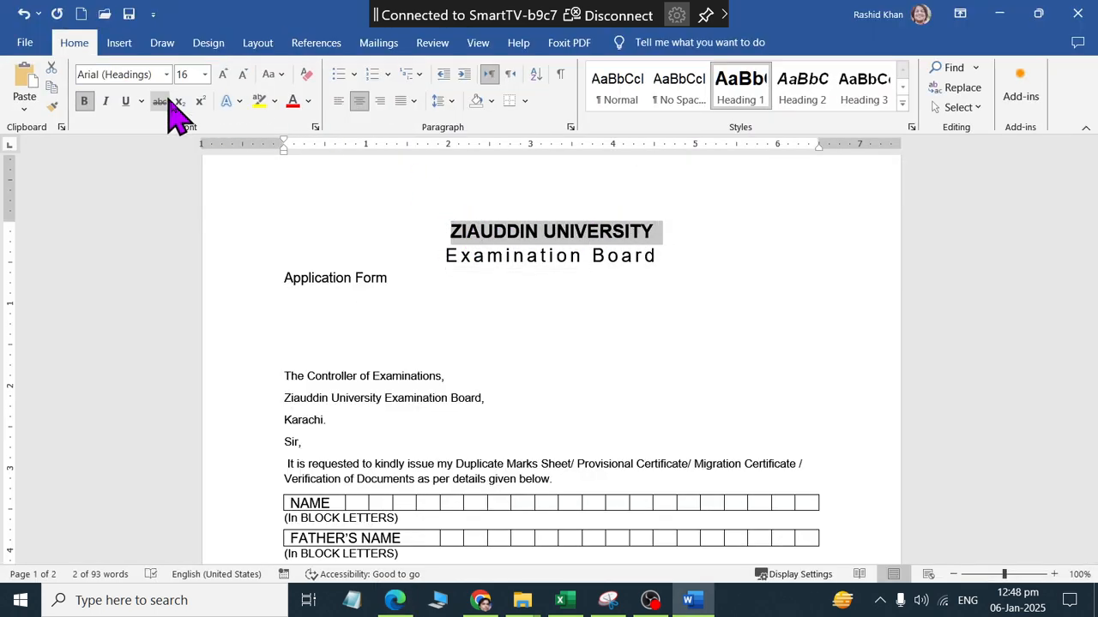
click(126, 101)
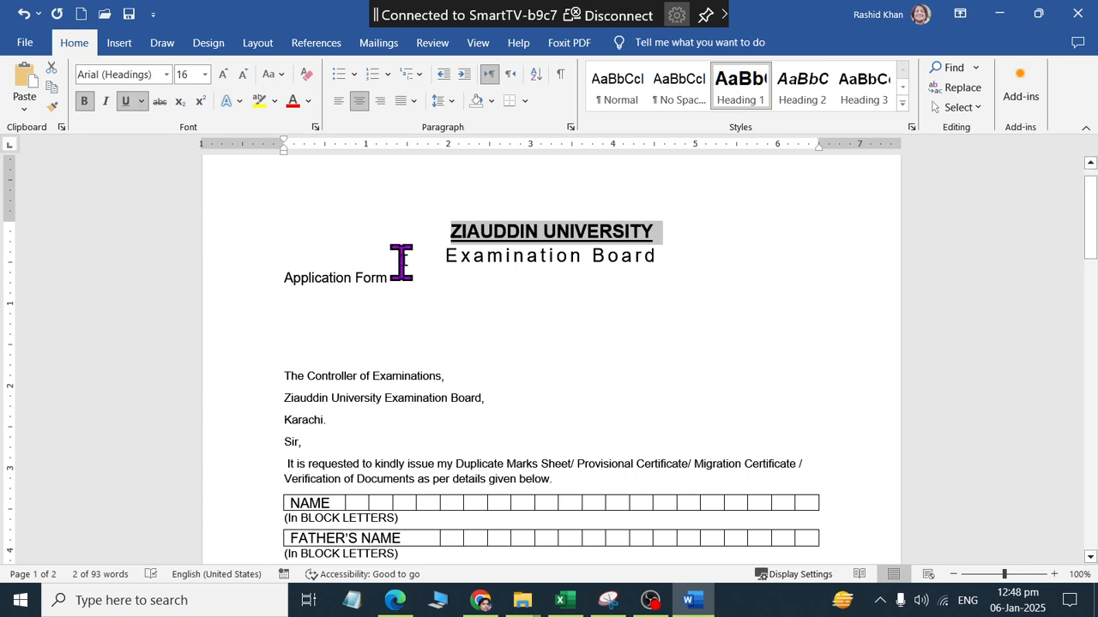
Convert the "Examination Board" line to uppercase to match the PDF header
click(461, 255)
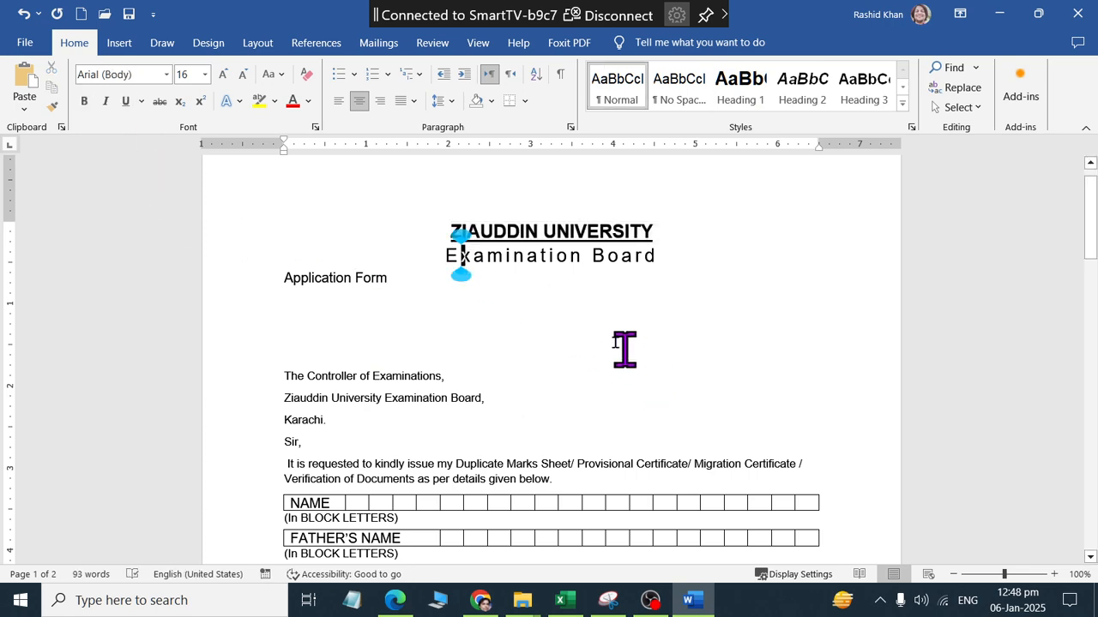
drag(436, 254, 662, 255)
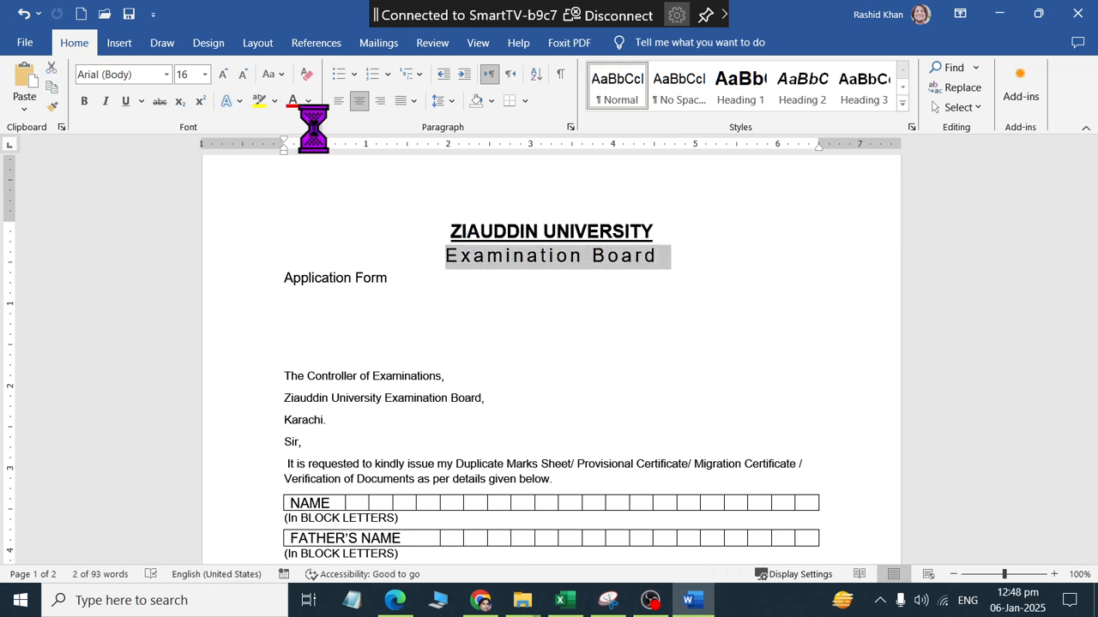
click(314, 128)
key(alt+Tab)
key(alt+Tab)
key(Escape)
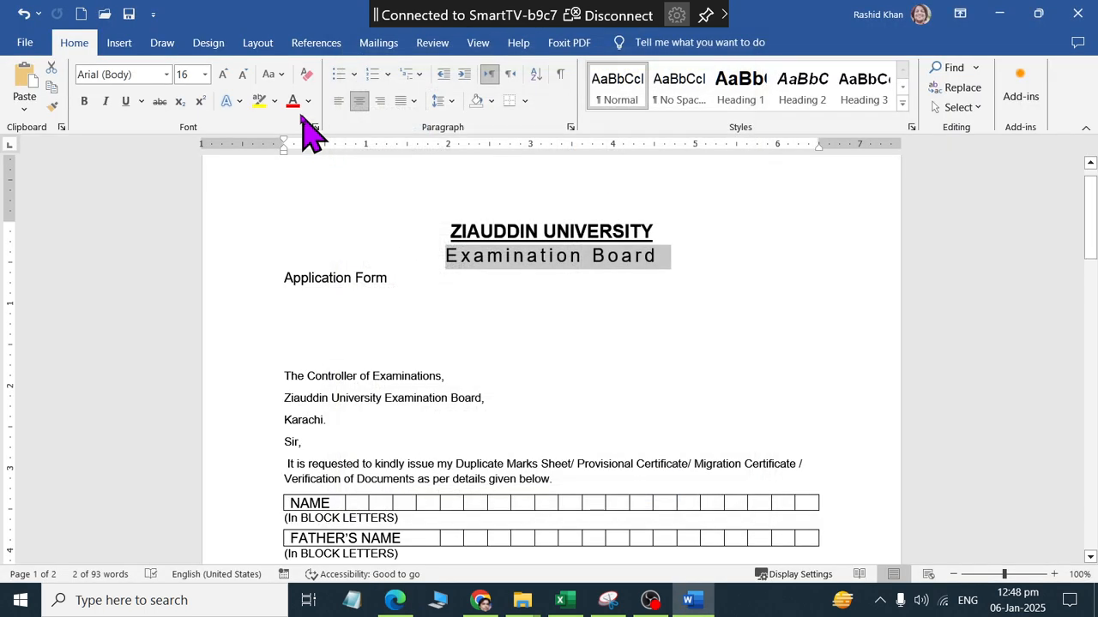
click(269, 74)
click(337, 163)
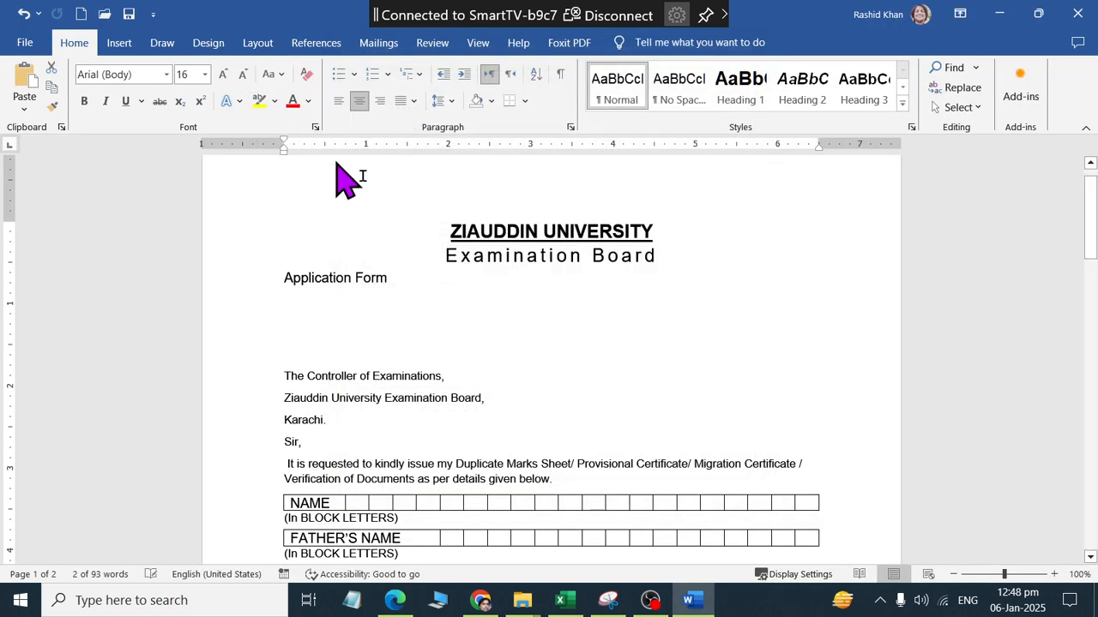
key(ctrl+z)
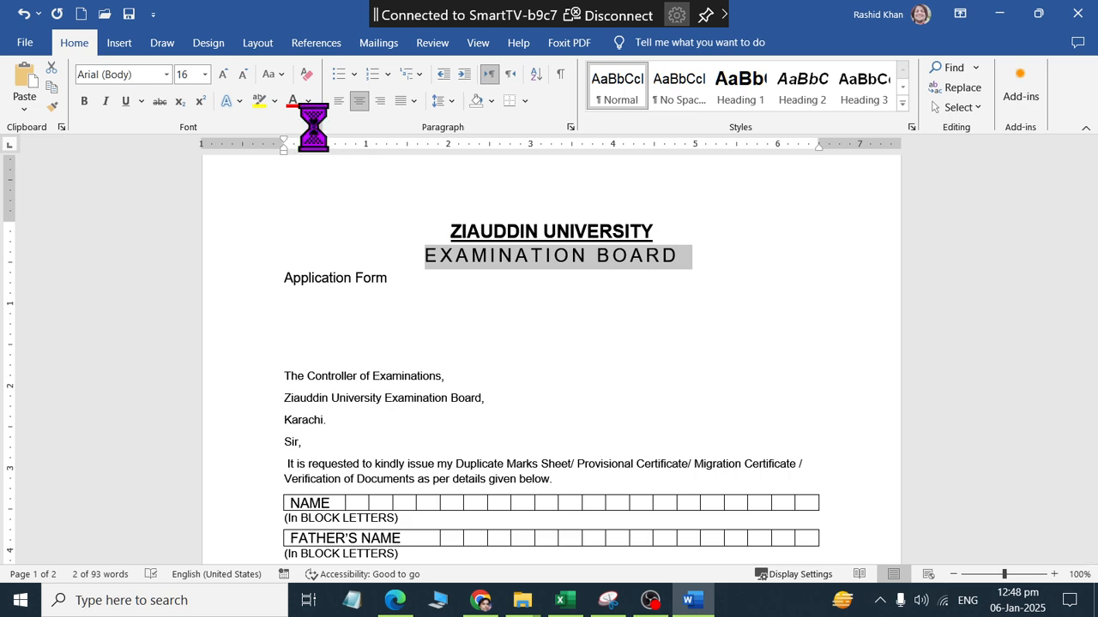
Set the expanded character spacing of the "EXAMINATION BOARD" line to 2 pt
click(315, 127)
drag(592, 142, 553, 143)
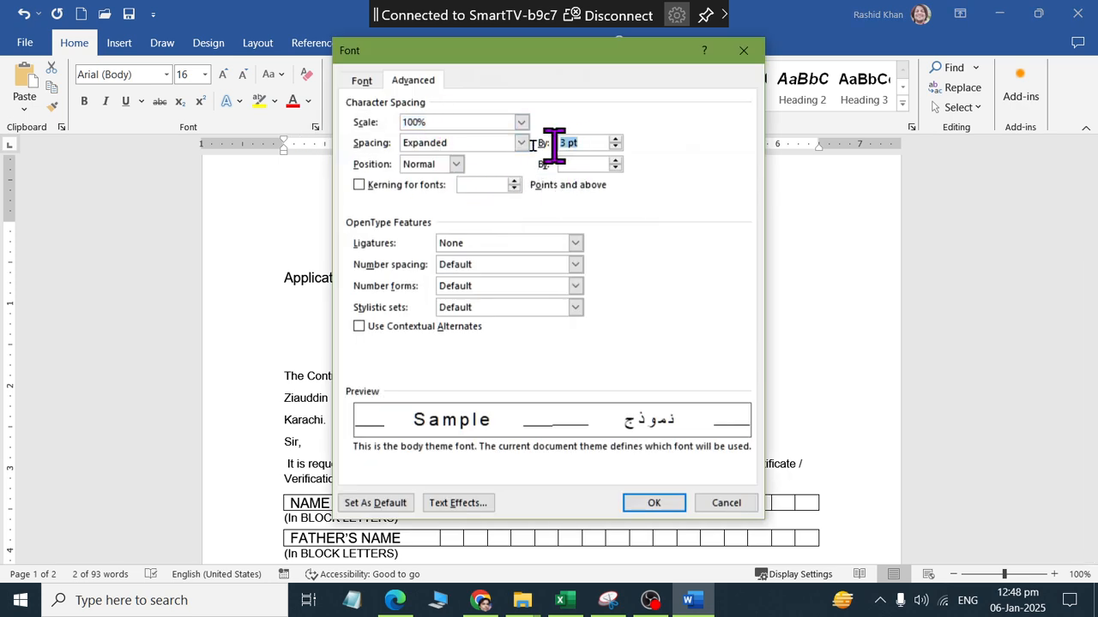
text(2)
key(Return)
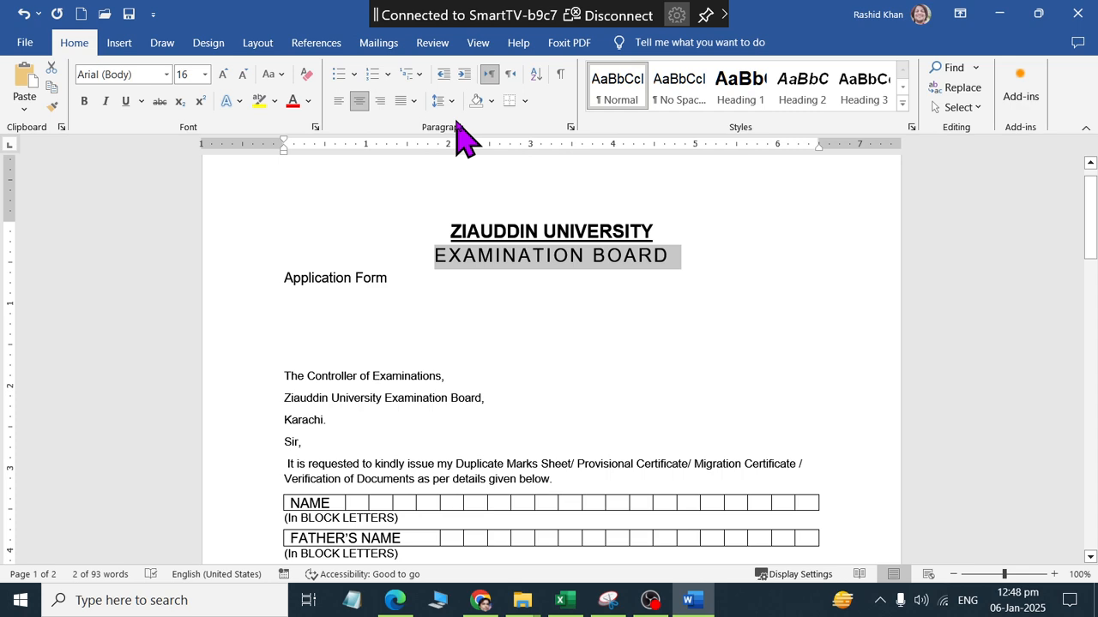
Set the expanded character spacing of the "EXAMINATION BOARD" line to 1 pt and compare the title with the PDF header
click(315, 127)
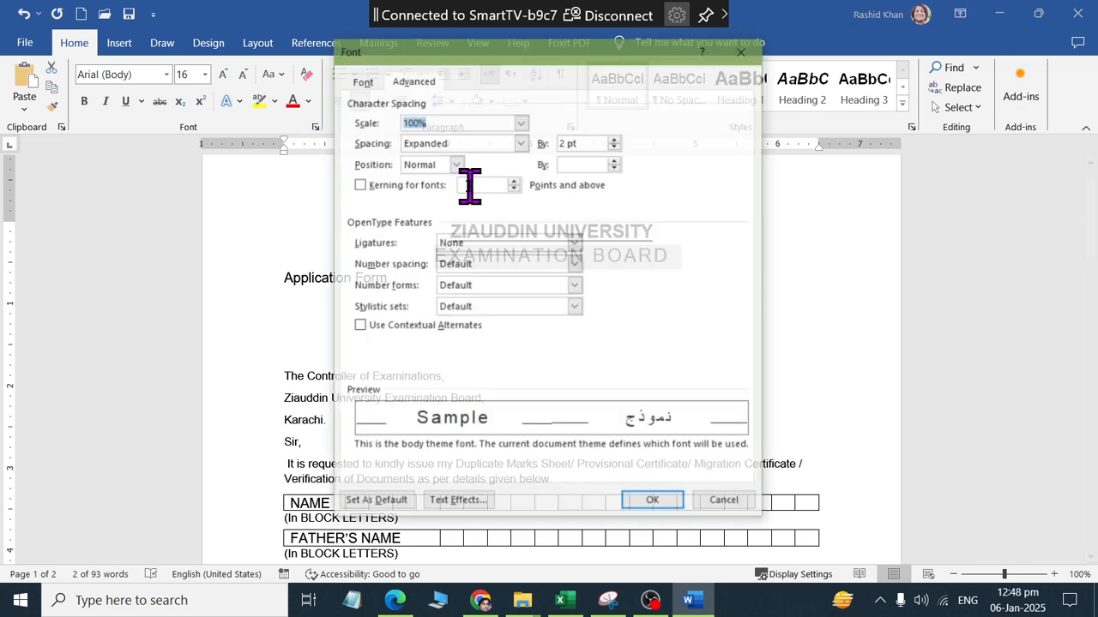
drag(592, 142, 556, 143)
text(1)
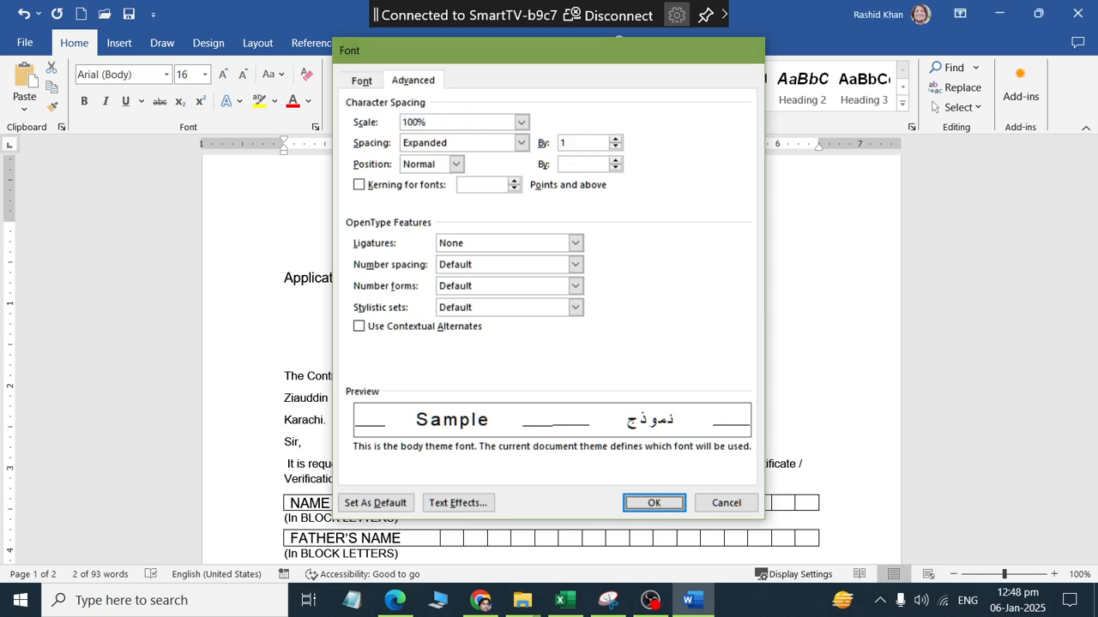
key(Return)
key(alt+Tab)
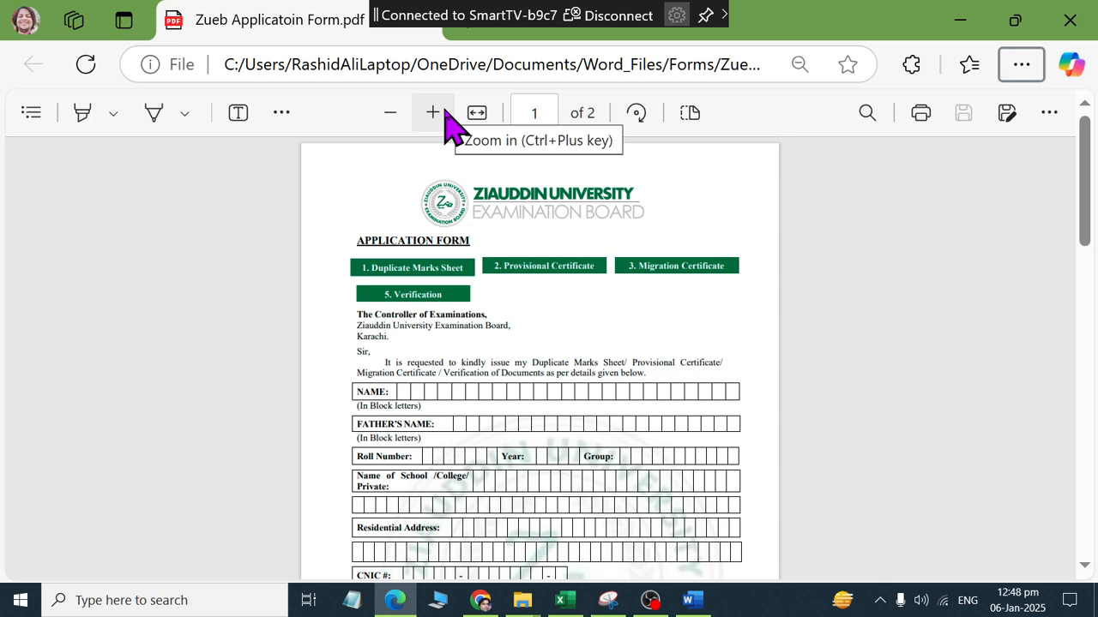
key(alt+Tab)
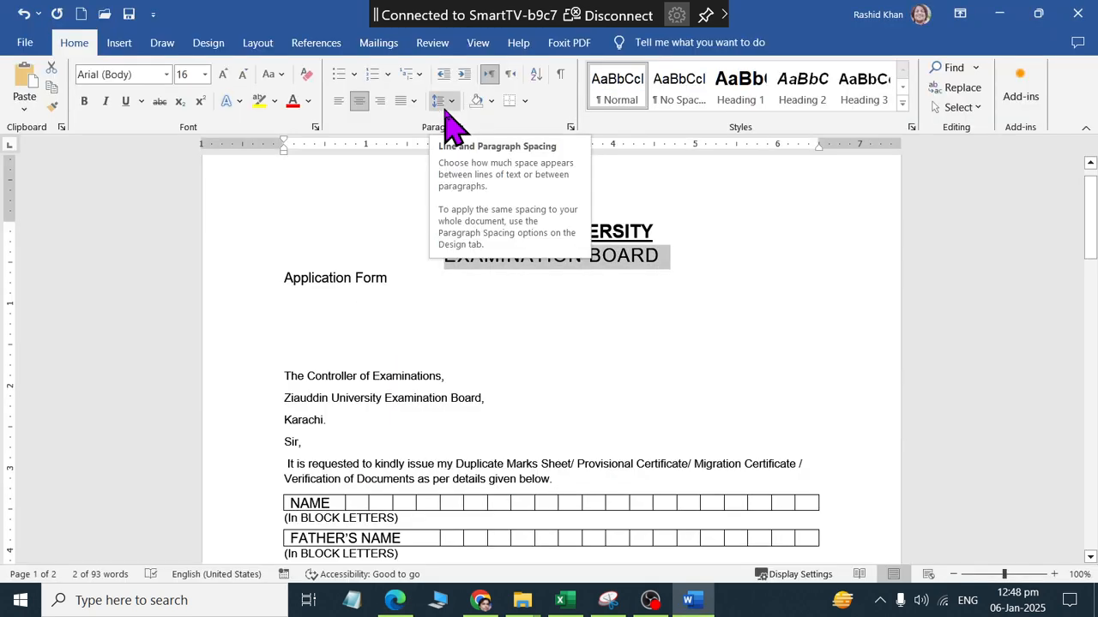
Convert the "Application Form" line to uppercase, checking it against the PDF
key(alt+Tab)
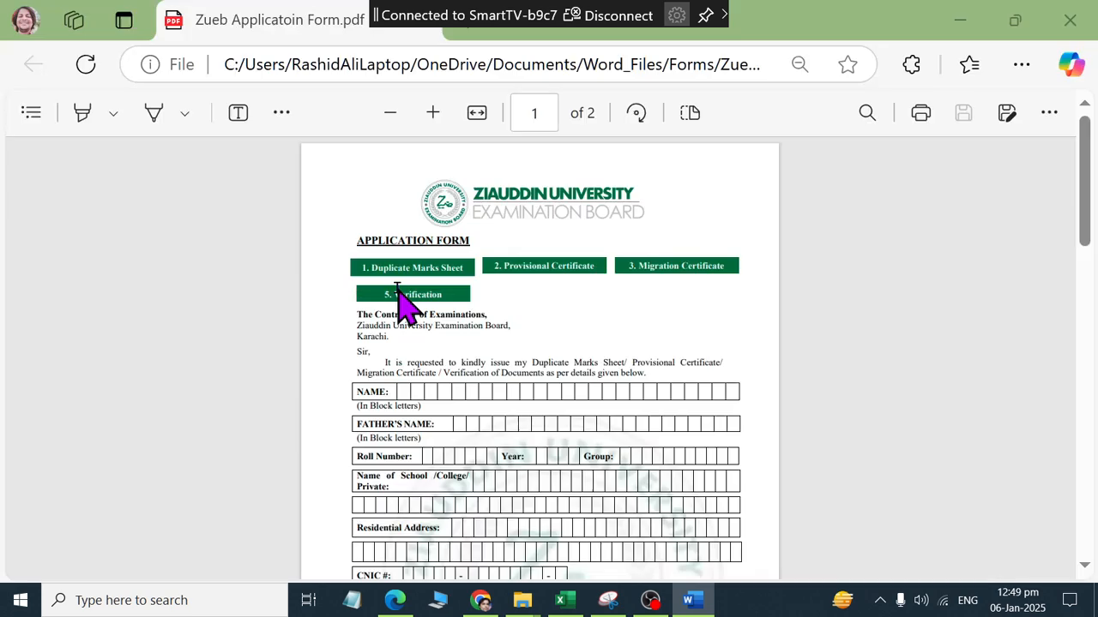
key(alt+Tab)
drag(364, 277, 279, 277)
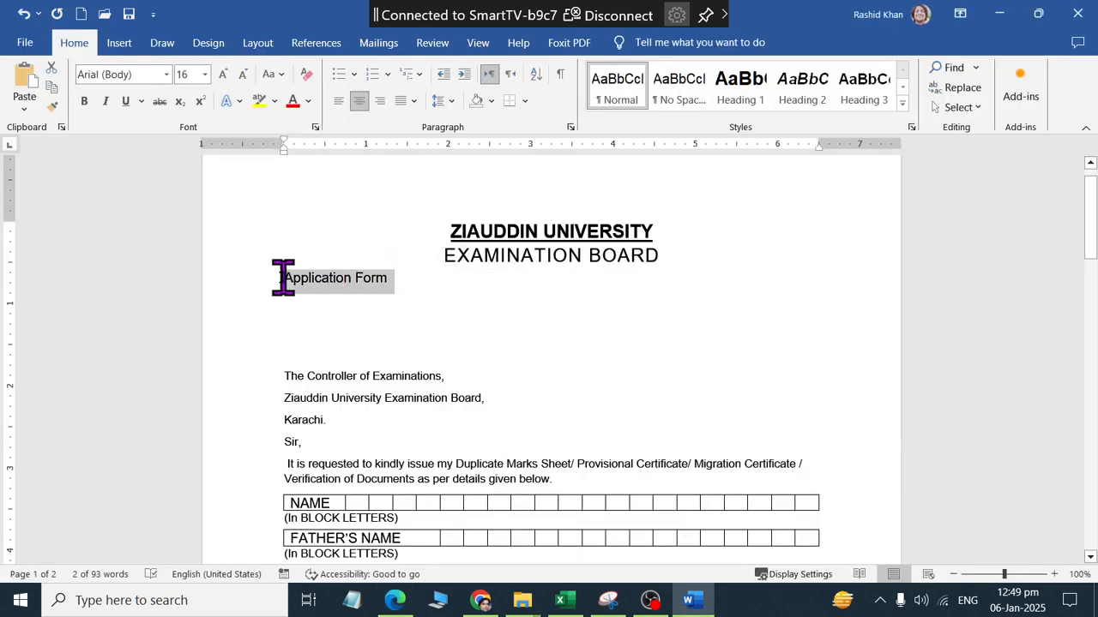
key(alt+Tab)
key(alt+Tab)
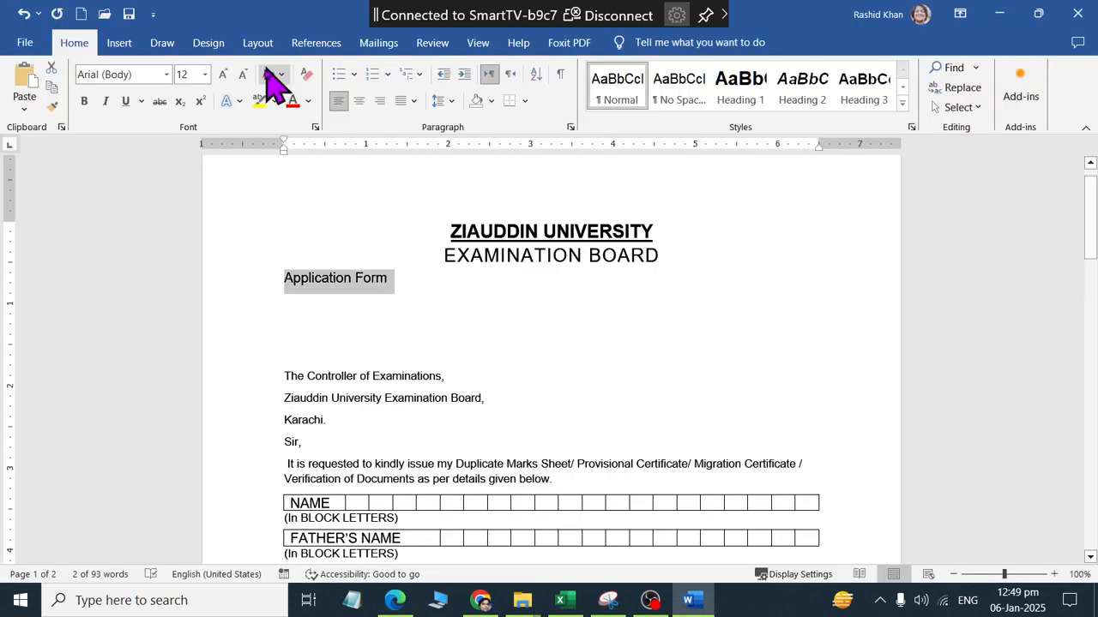
click(268, 74)
click(283, 133)
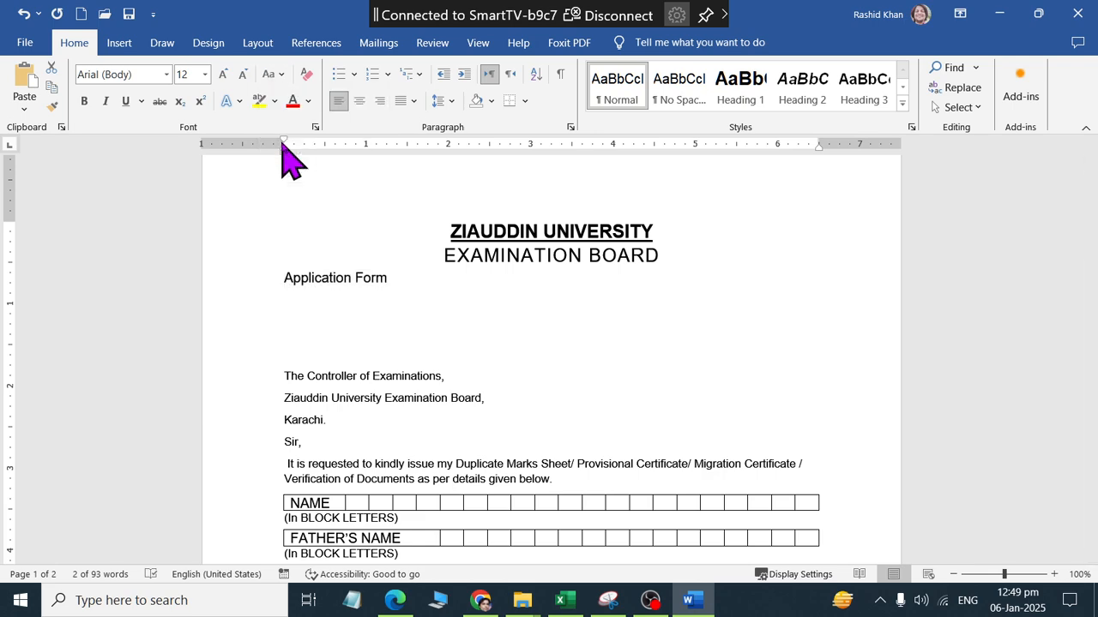
Format the "APPLICATION FORM" line as bold, underlined text at font size 14
click(199, 75)
text(14)
key(Return)
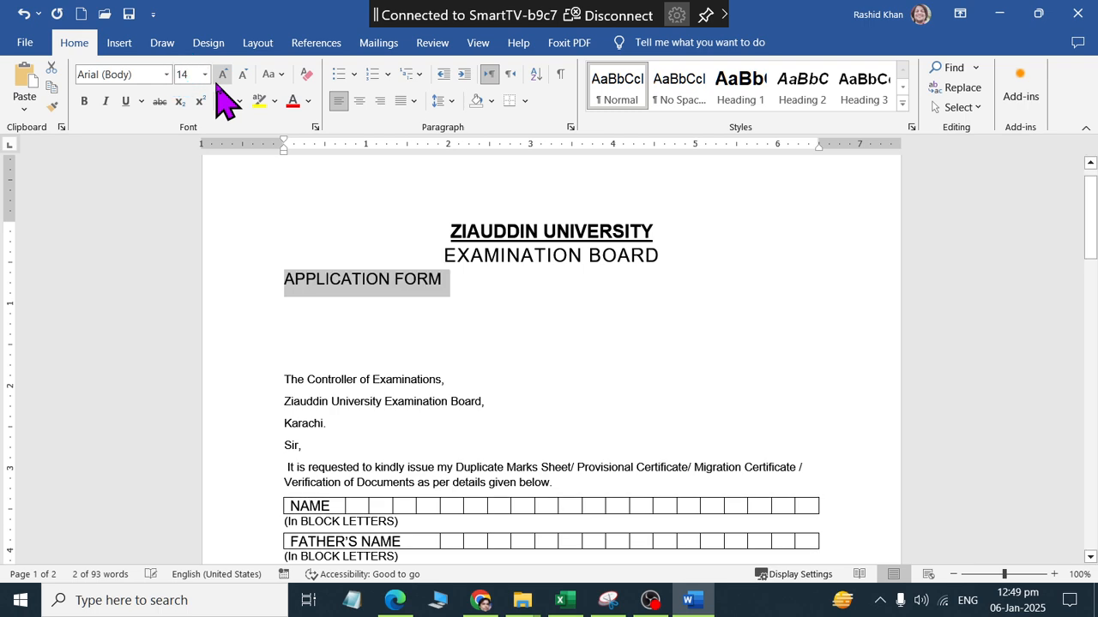
click(84, 101)
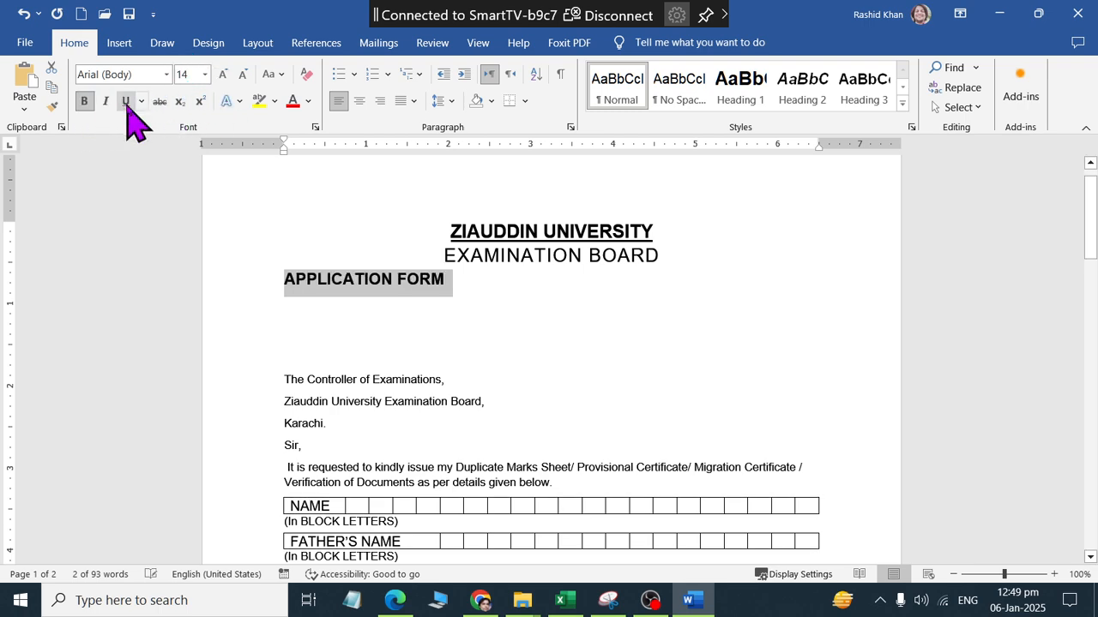
click(423, 315)
Compare the Word form with the PDF from the header down to the office-use section and the CNIC row
key(alt+Tab)
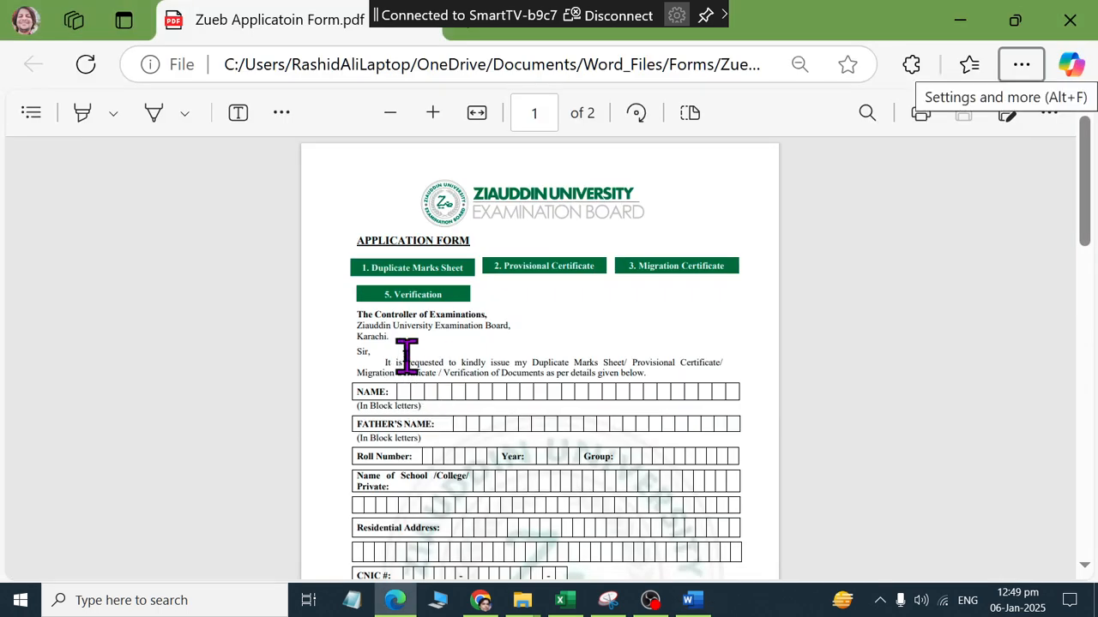
key(alt+Tab)
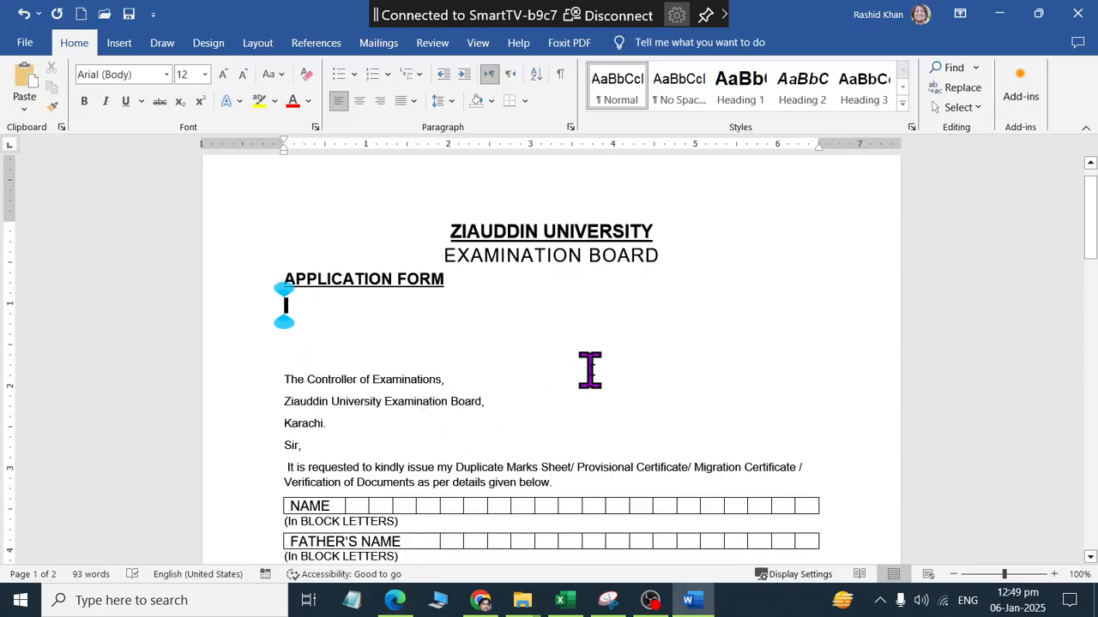
scroll(833, 401, down, 1)
scroll(833, 402, up, 2)
key(alt+Tab)
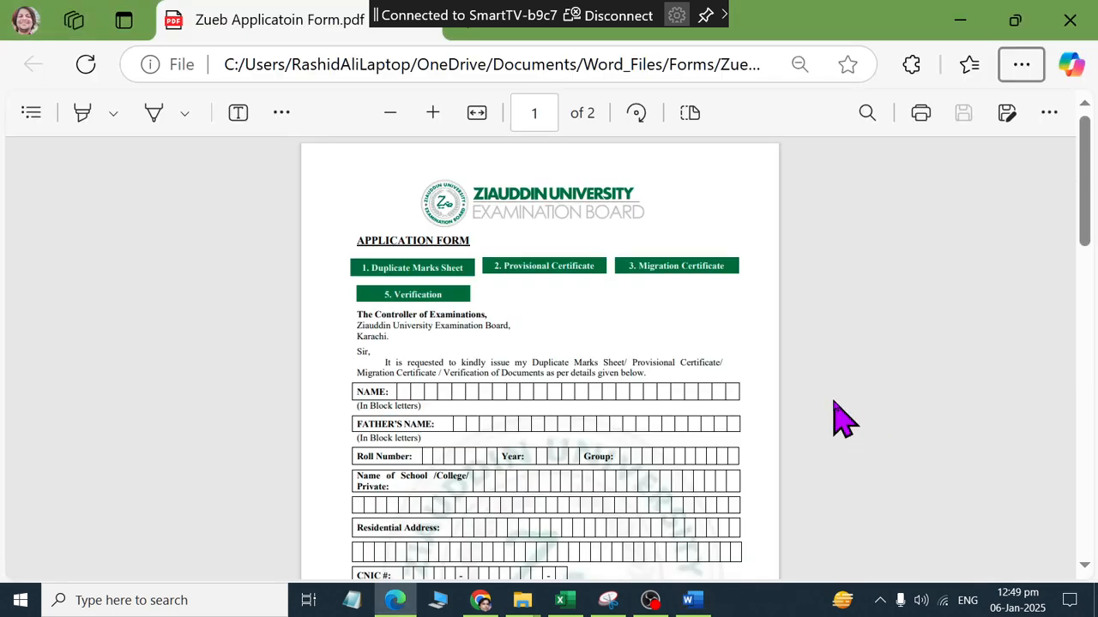
scroll(831, 401, down, 4)
scroll(836, 418, down, 3)
scroll(832, 418, up, 2)
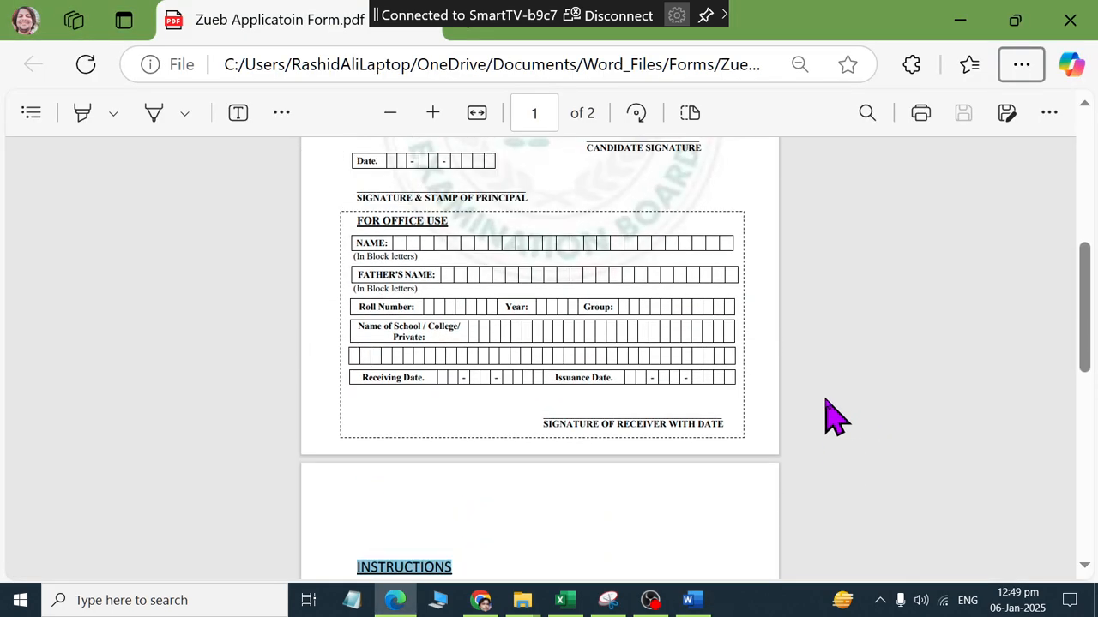
key(alt+Tab)
scroll(809, 392, down, 8)
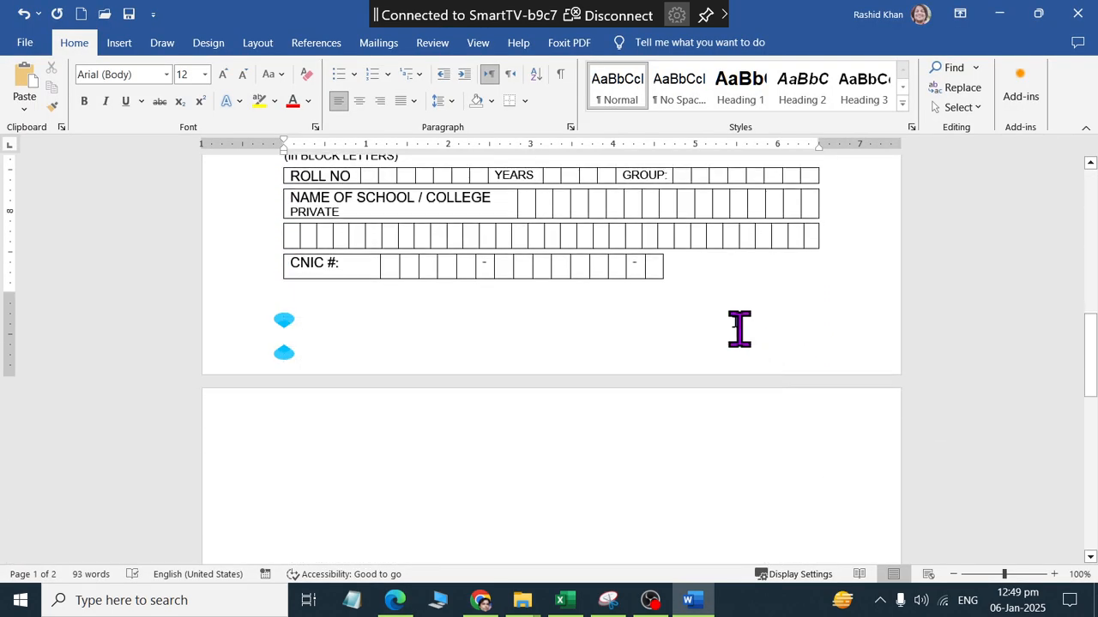
click(725, 281)
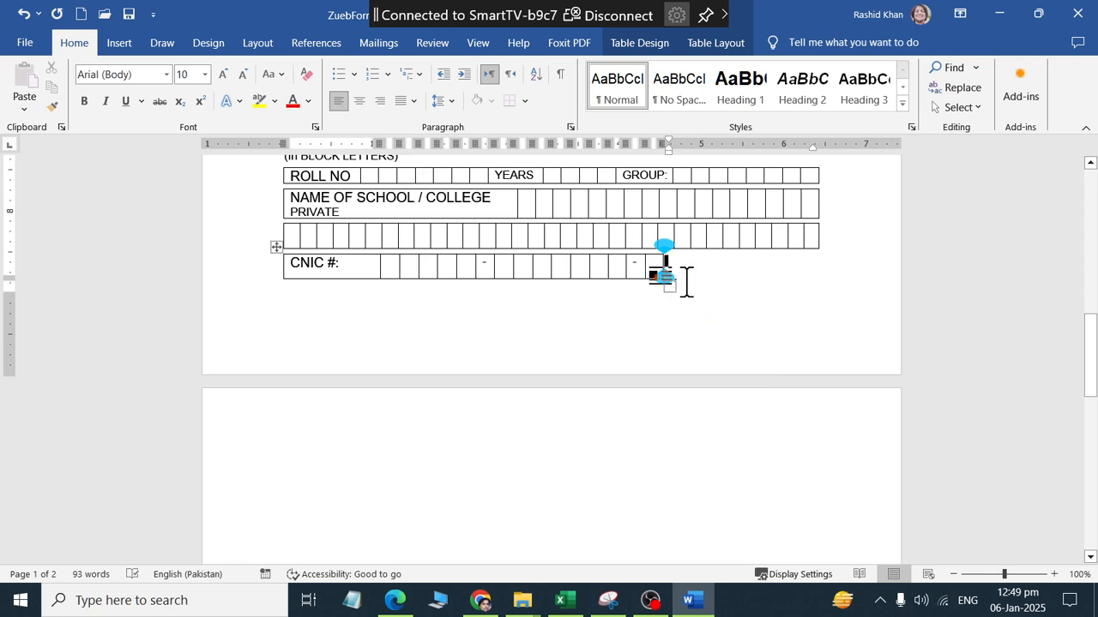
key(Return)
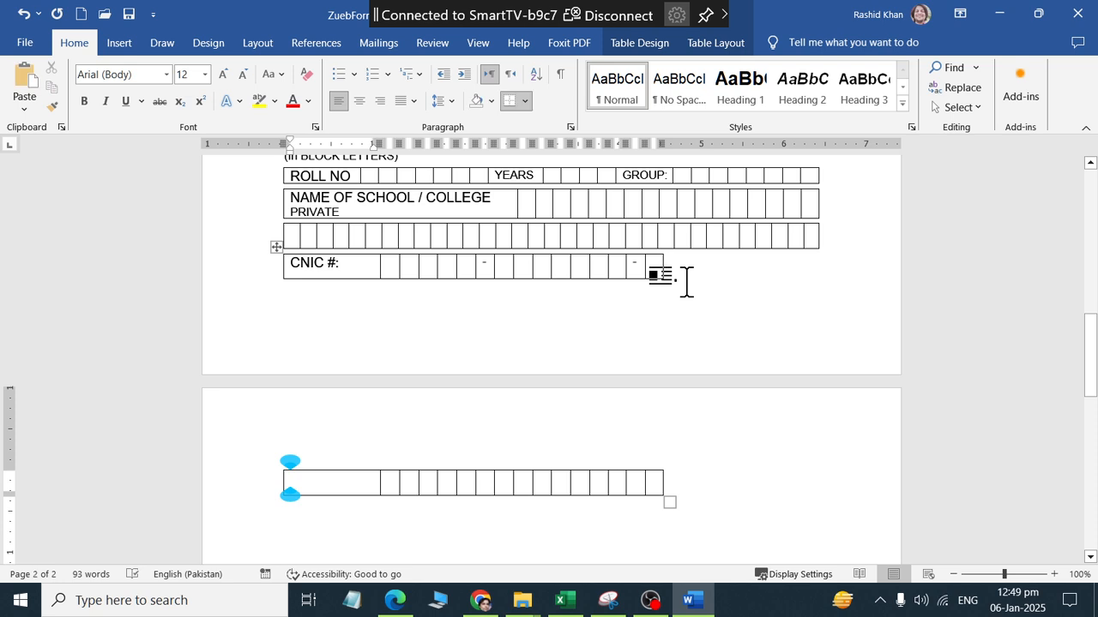
click(697, 43)
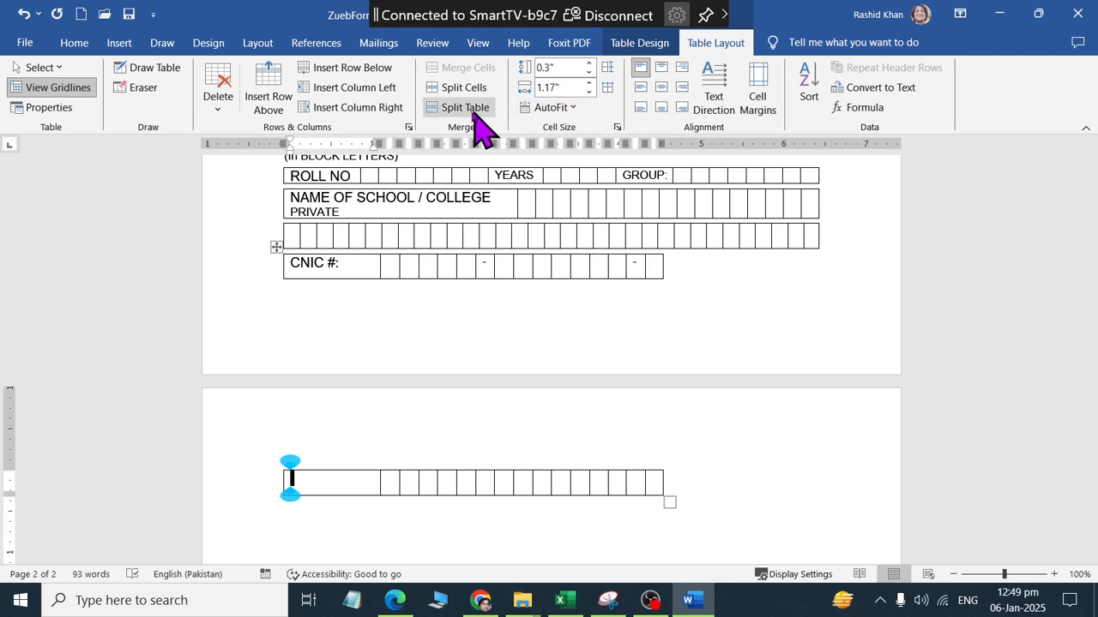
click(219, 120)
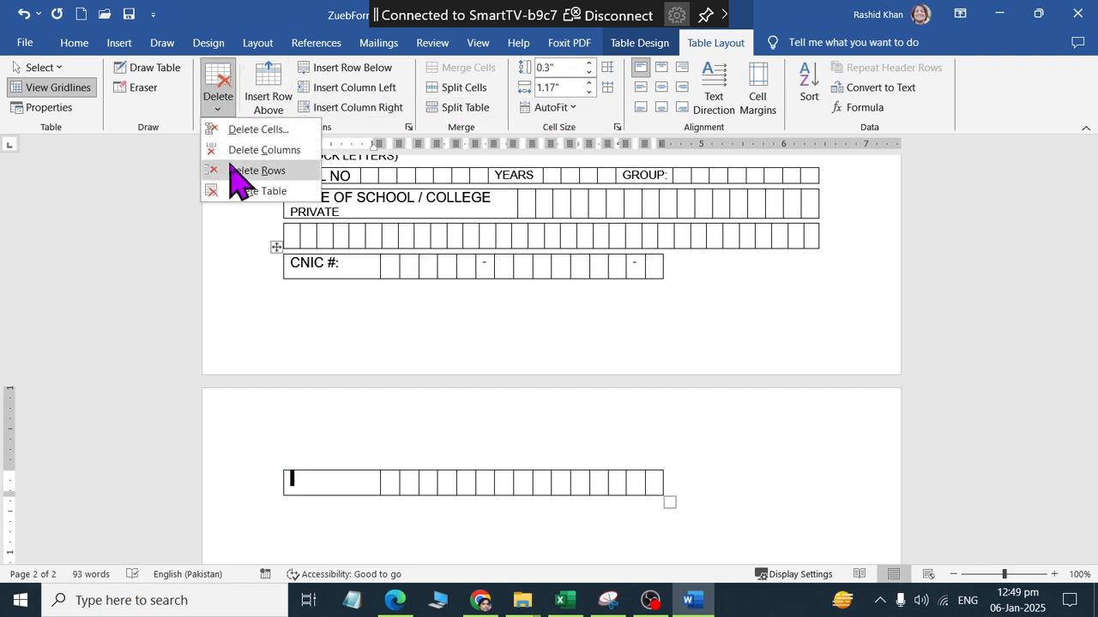
click(244, 168)
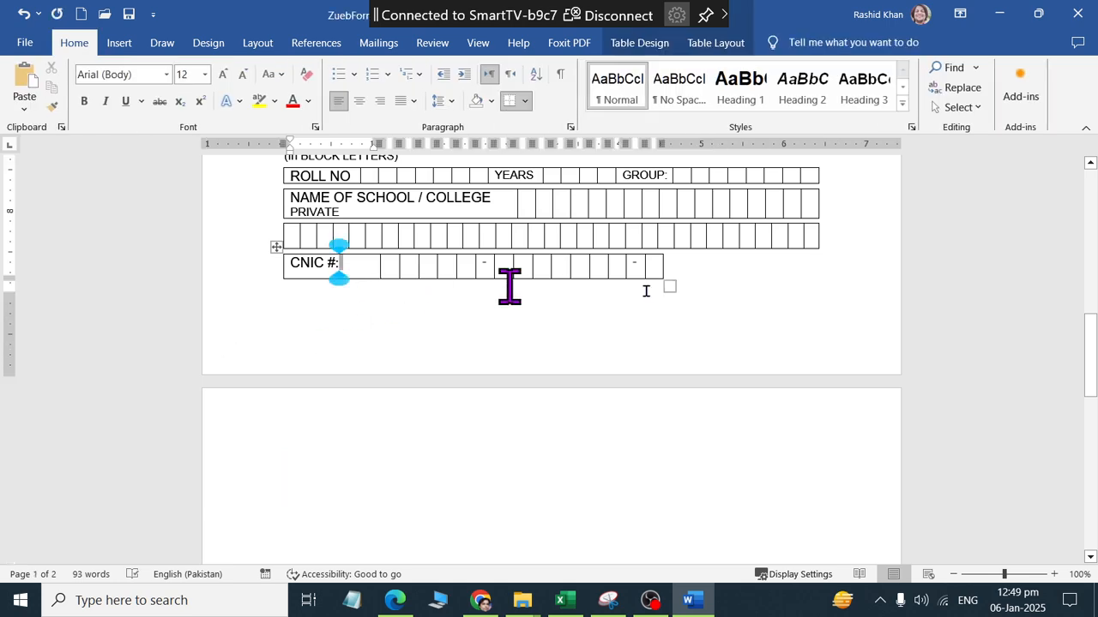
Check the end of the Word form's office-use section against the PDF and return to the form's header area
click(742, 272)
key(alt+Tab)
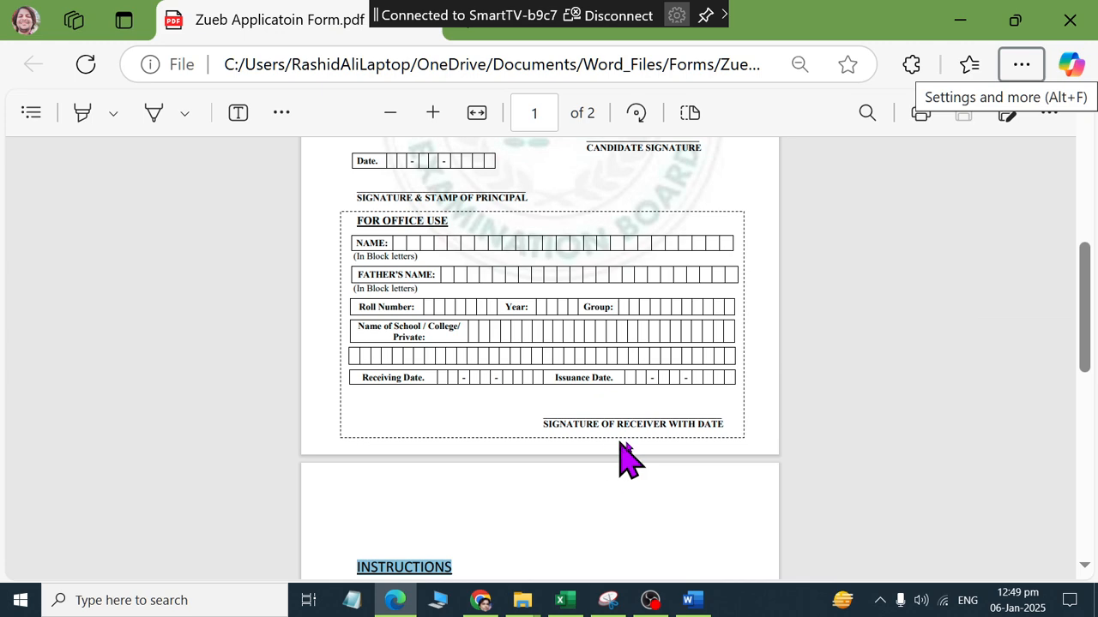
key(alt+Tab)
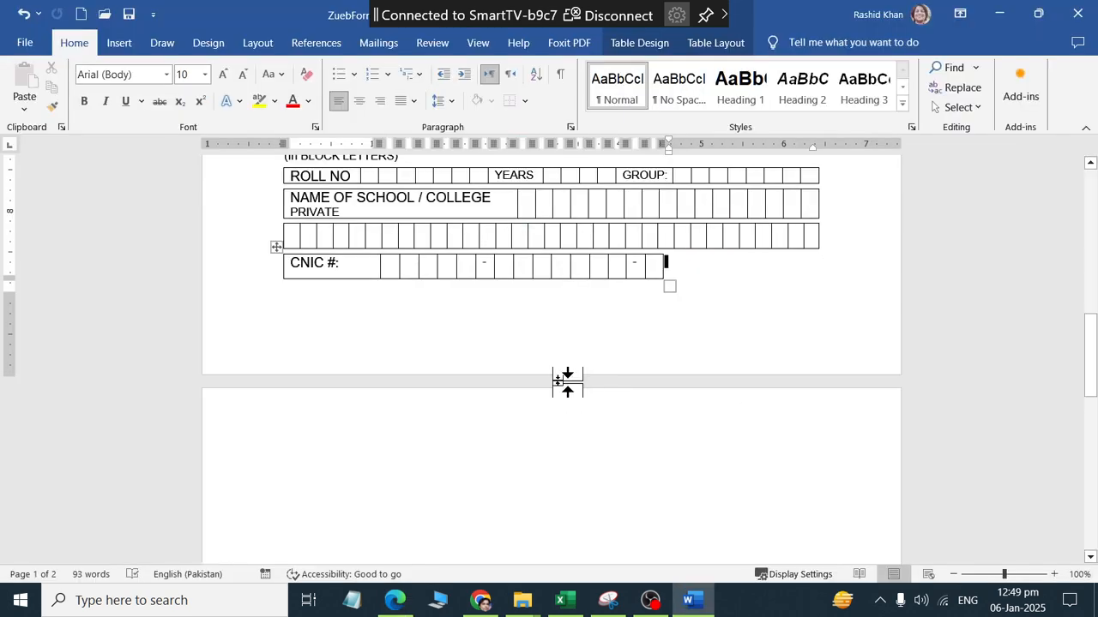
scroll(446, 306, up, 4)
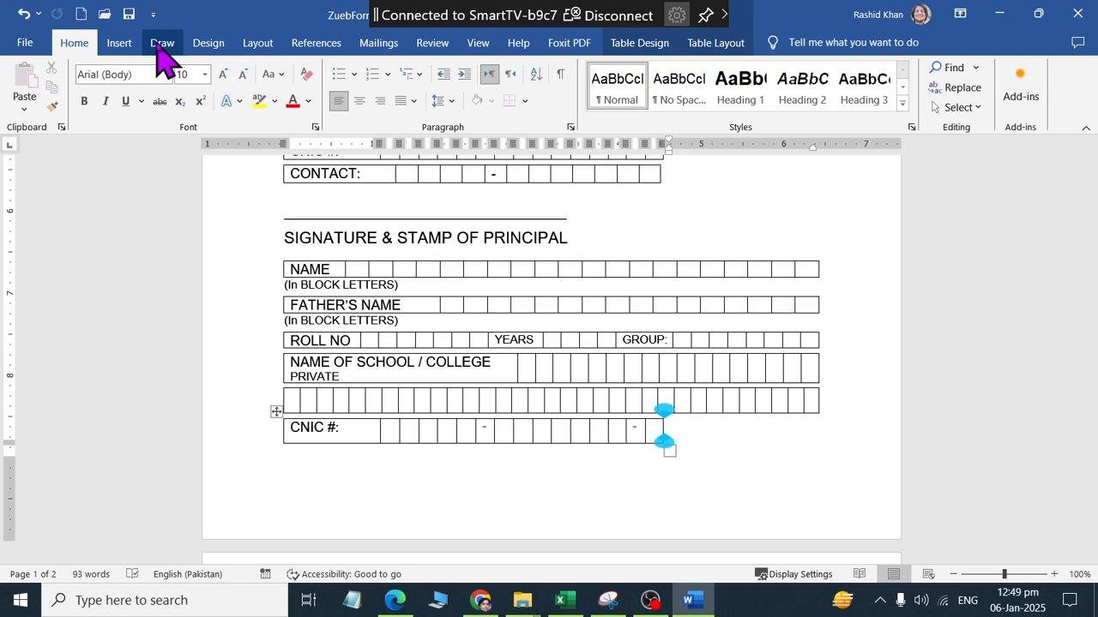
scroll(421, 277, up, 8)
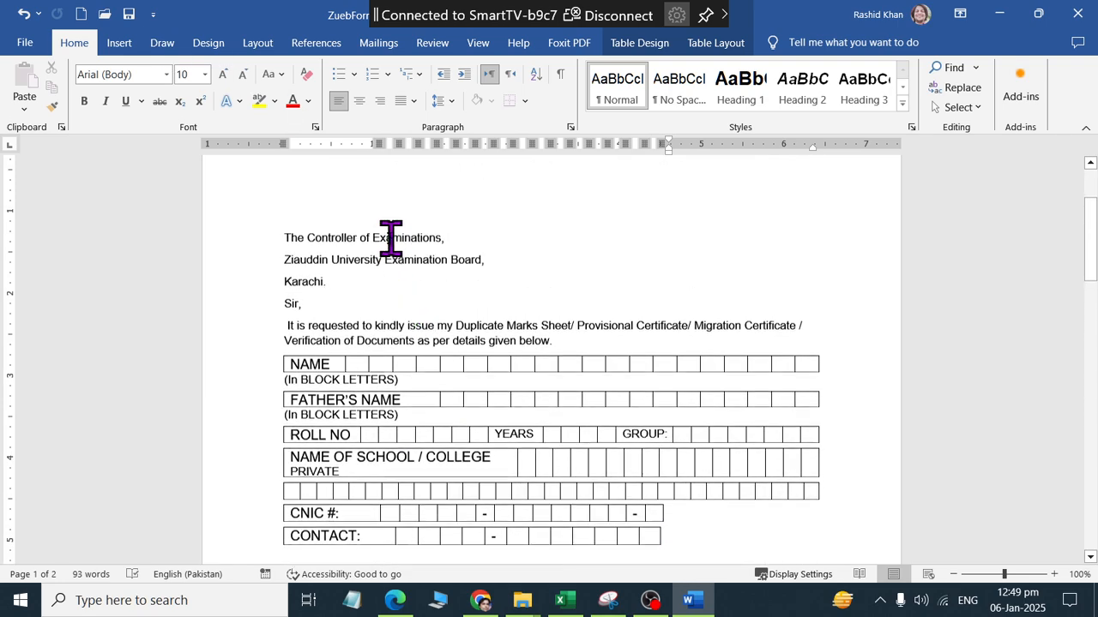
scroll(390, 238, up, 2)
Draw a rectangle about 1.75" wide and 0.27" high below the "APPLICATION FORM" line, comparing it with the PDF's label boxes
click(348, 225)
key(alt+Tab)
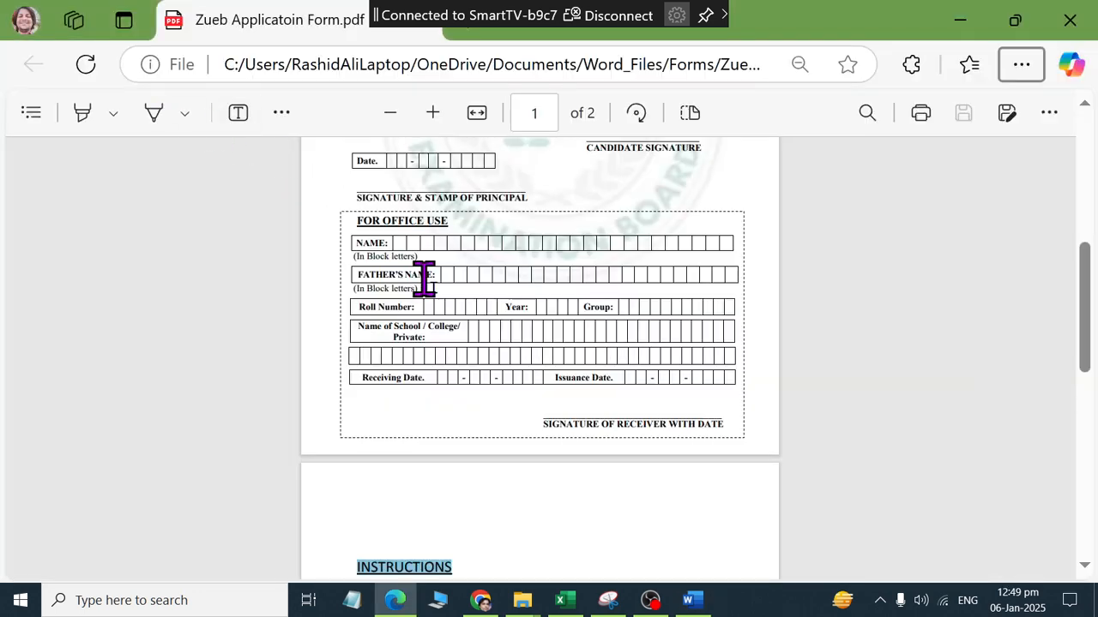
scroll(425, 279, up, 10)
key(alt+Tab)
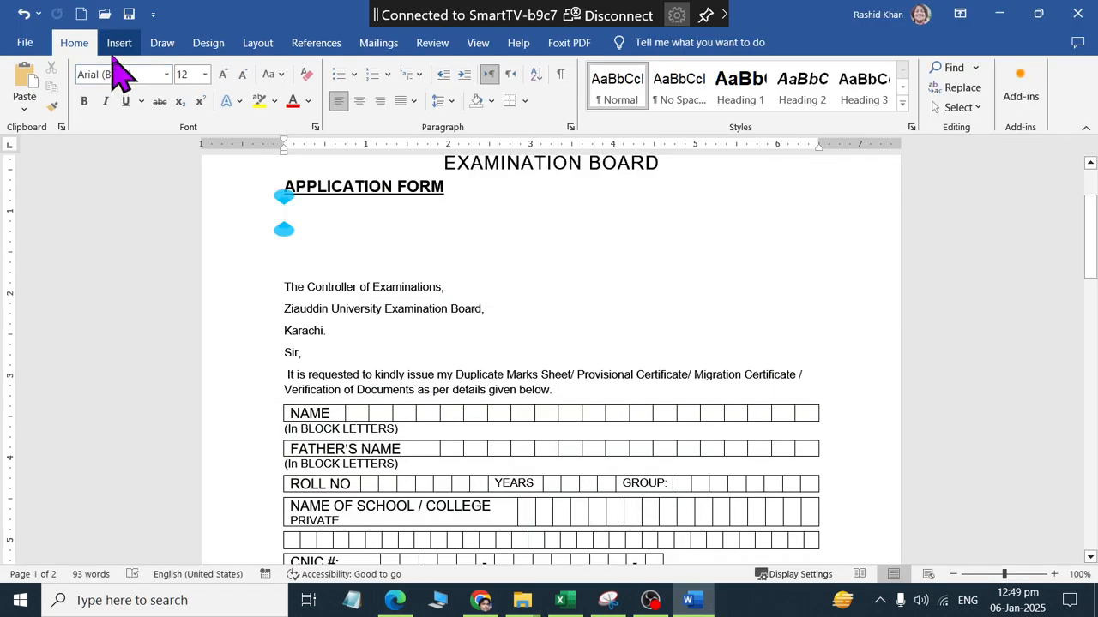
click(119, 43)
click(244, 68)
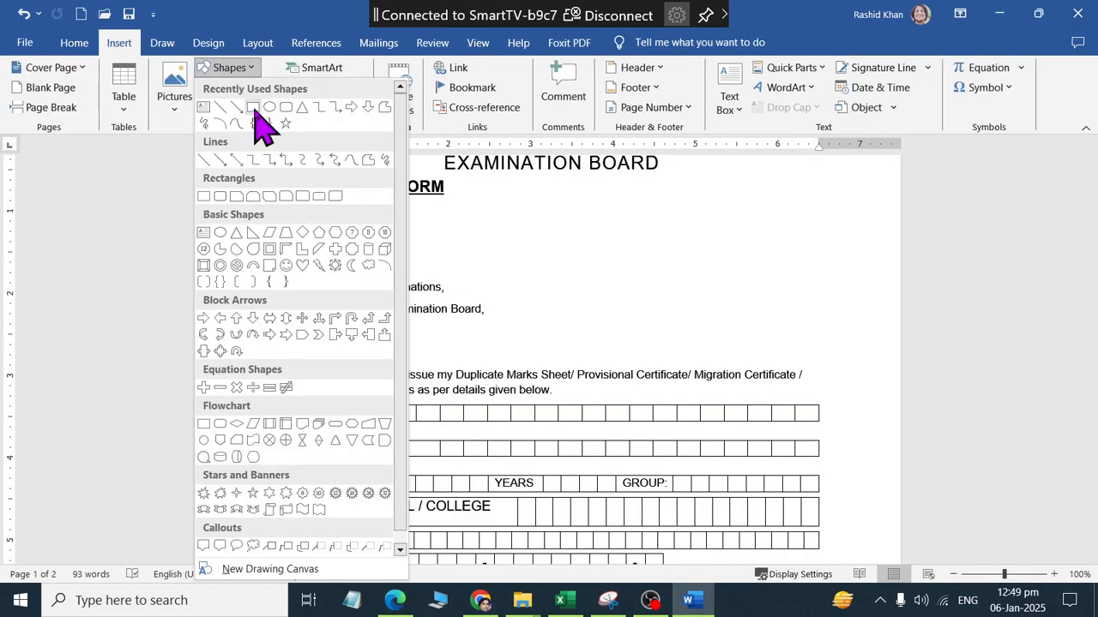
click(254, 109)
drag(291, 199, 442, 228)
key(alt+Tab)
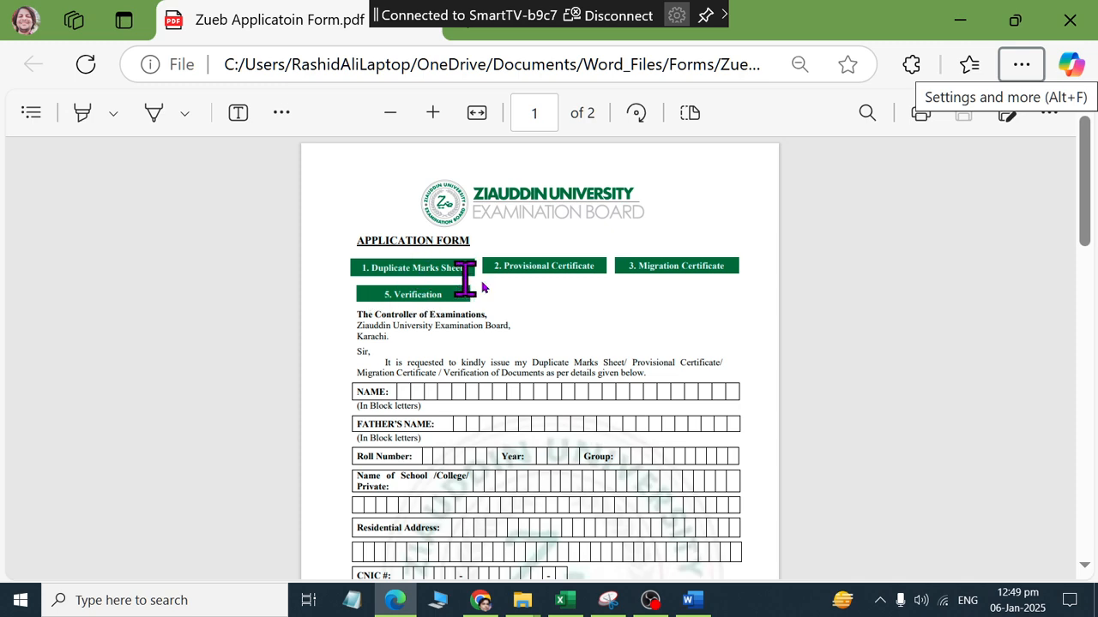
key(alt+Tab)
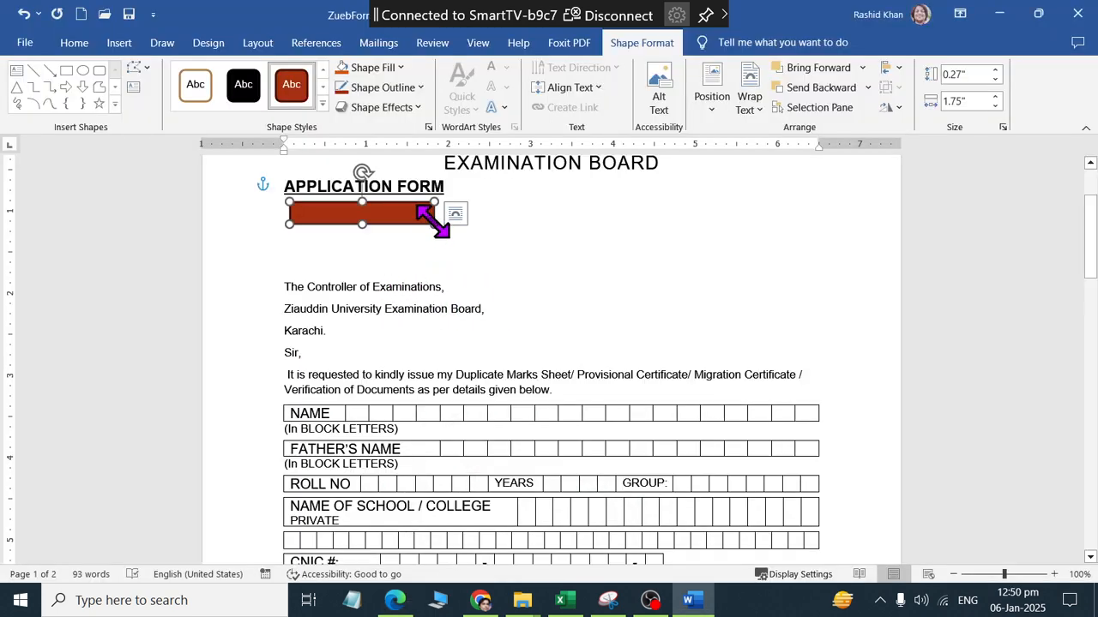
Fill the rectangle with the standard green colour and remove its outline, checking the look against the PDF
click(378, 74)
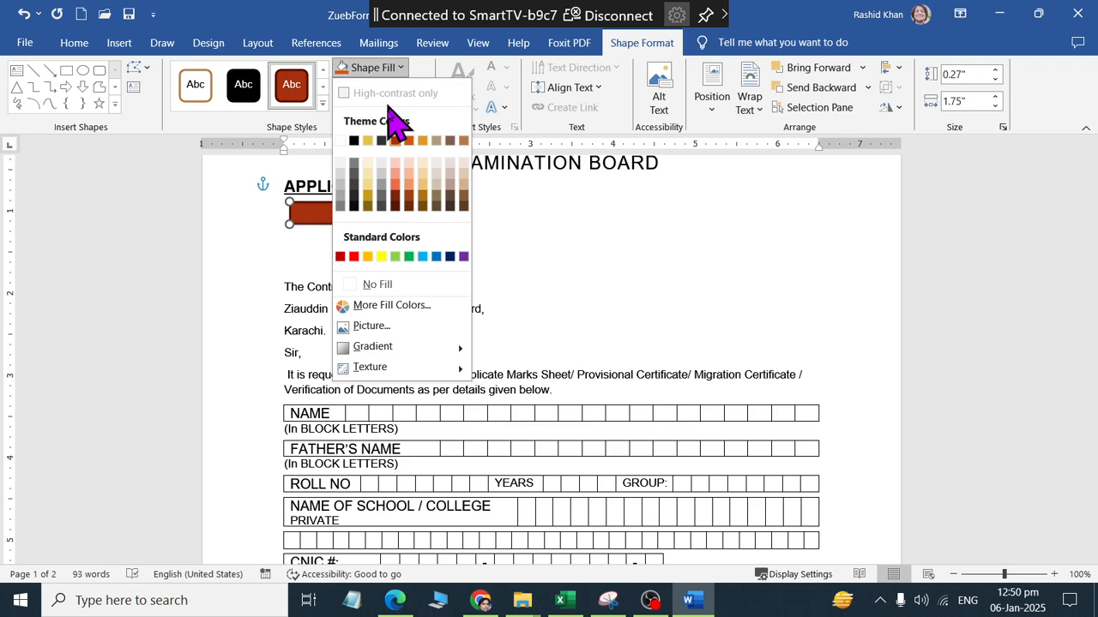
click(409, 257)
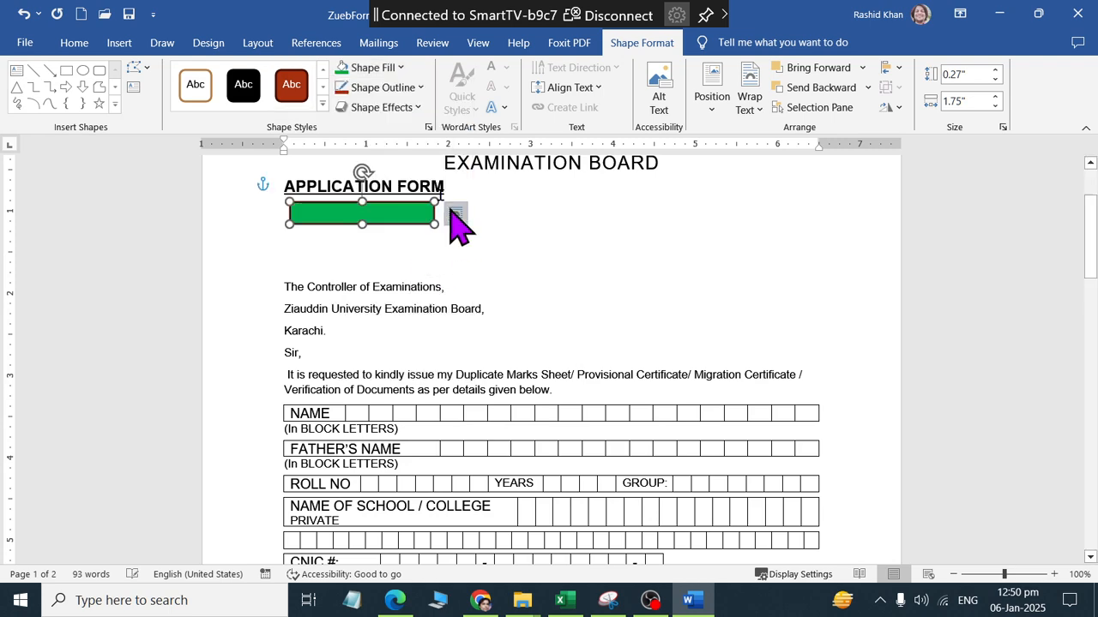
click(381, 87)
click(387, 305)
key(alt+Tab)
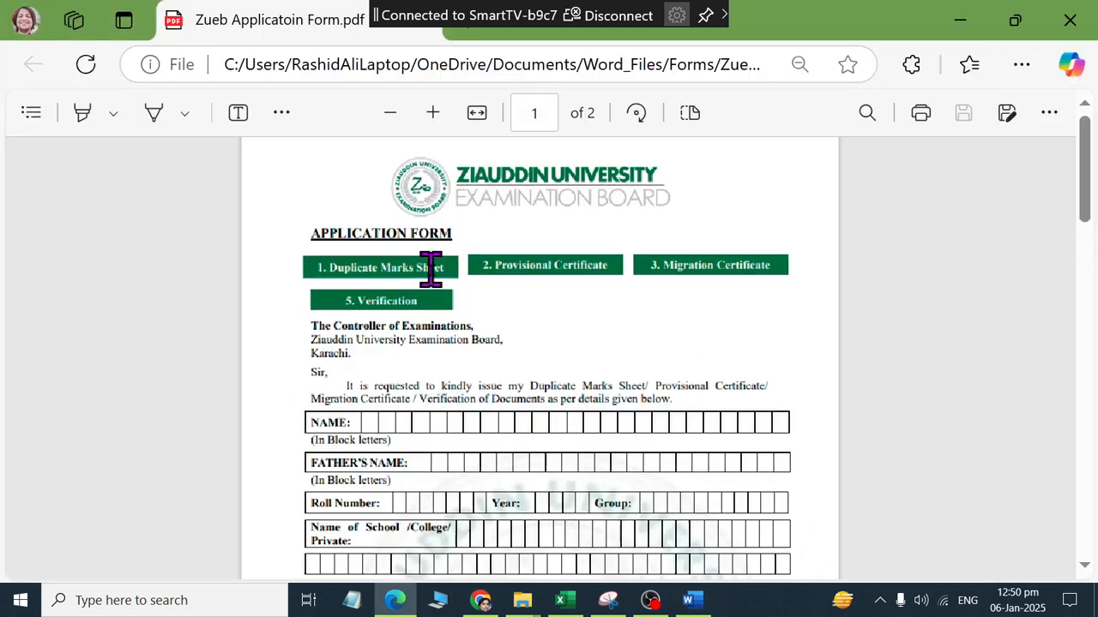
scroll(436, 284, up, 5)
scroll(437, 284, down, 2)
key(alt+Tab)
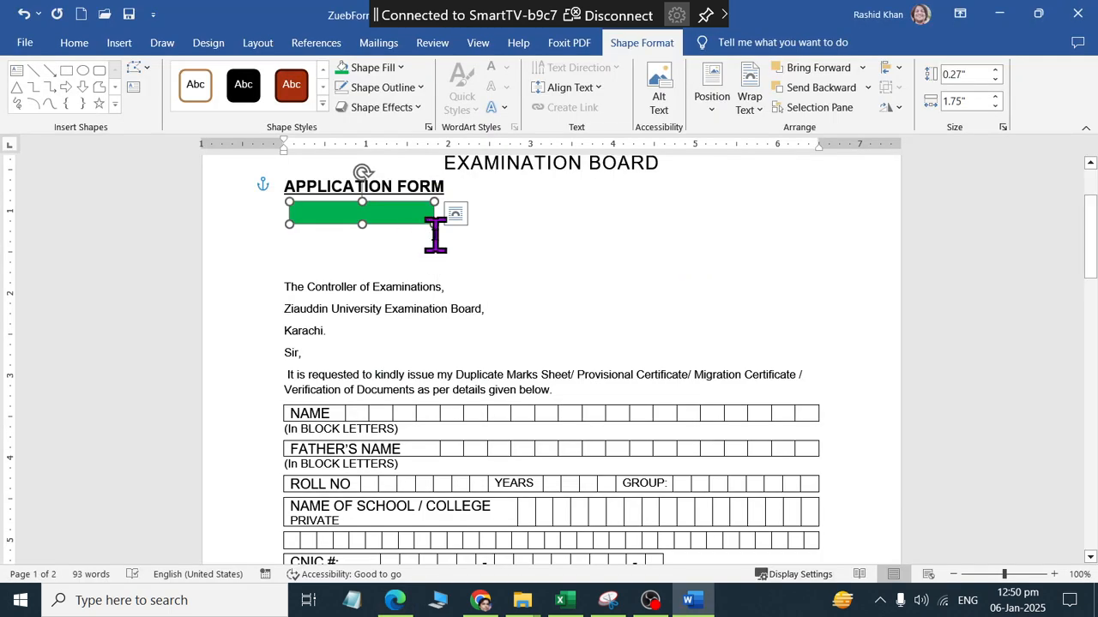
Widen the green rectangle to about 1.85" and compare its proportions with the certificate boxes in the PDF
drag(434, 223, 444, 223)
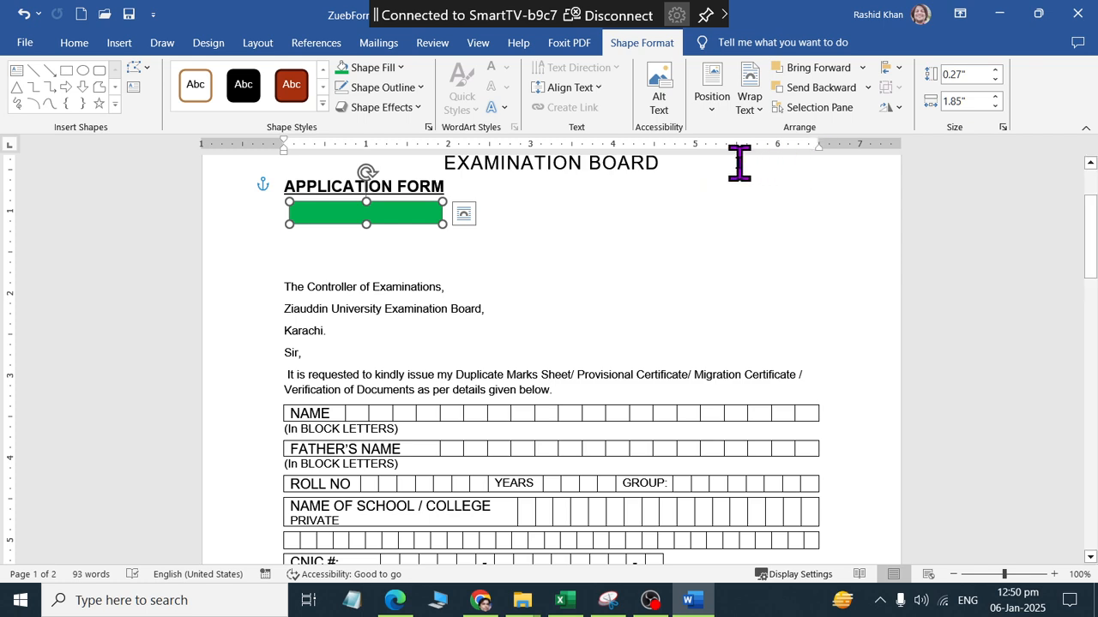
key(alt+Tab)
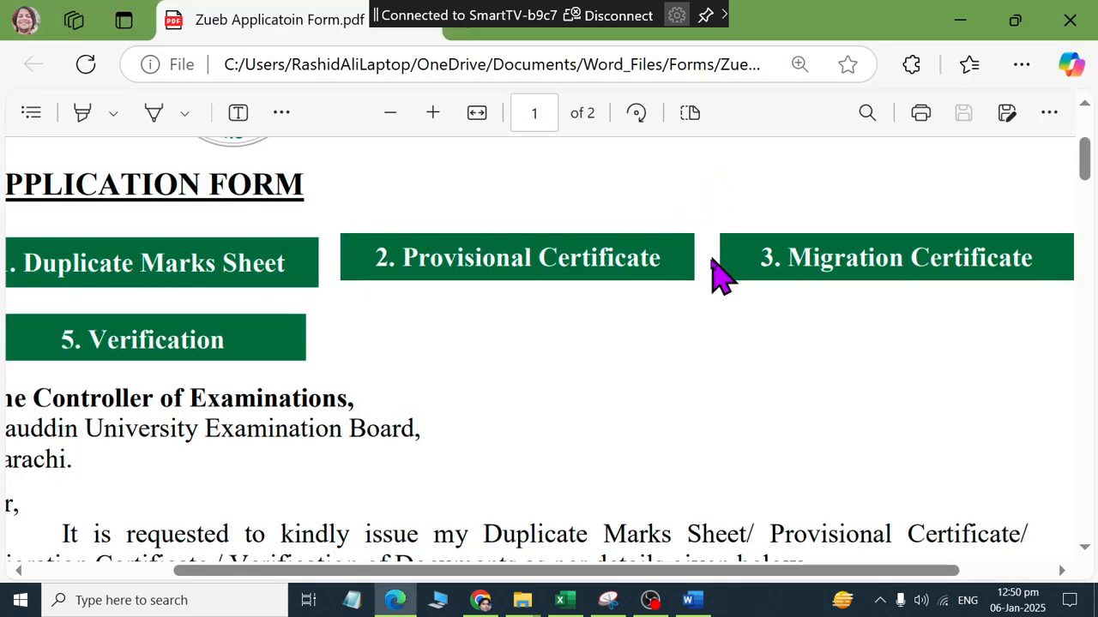
key(alt+Tab)
key(alt+Tab)
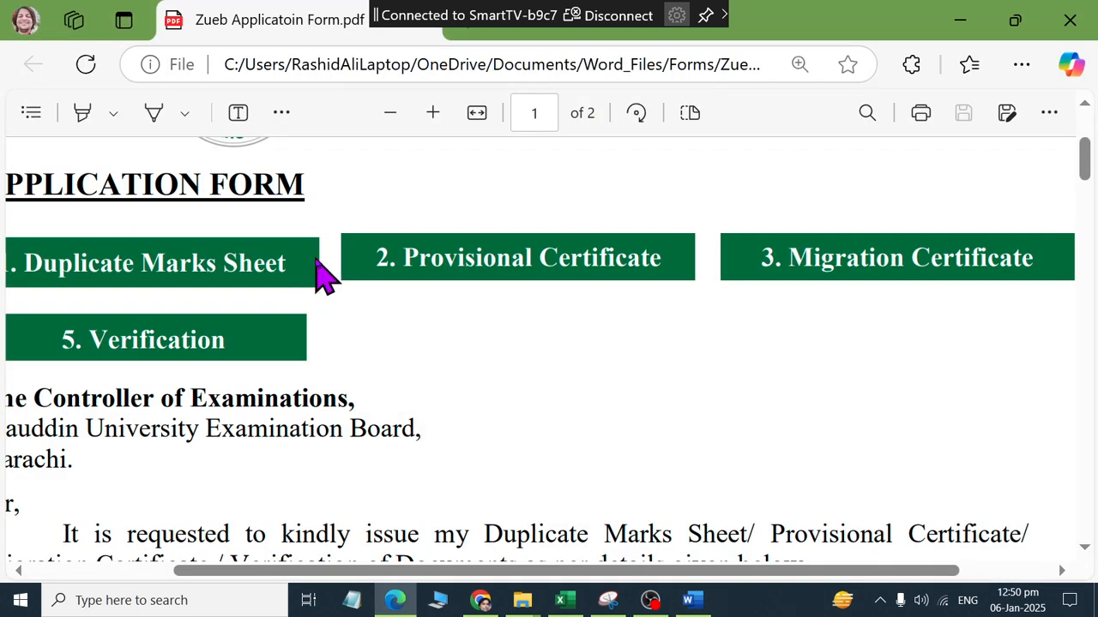
key(alt+Tab)
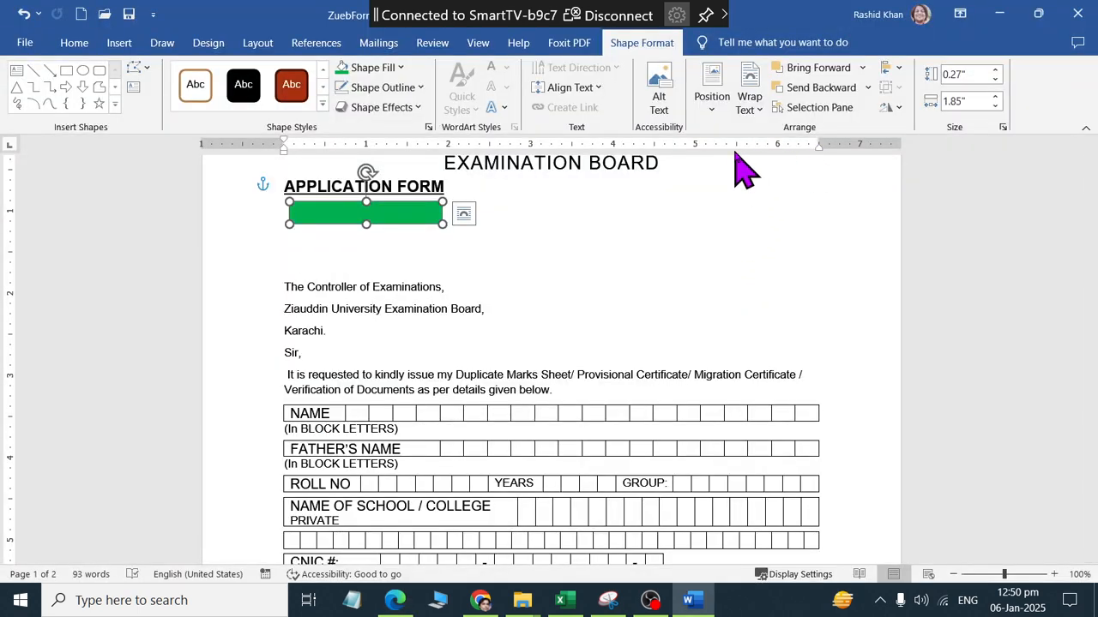
Set the green rectangle's width to 2" and its height to 0.3", checking the size against the PDF
click(962, 103)
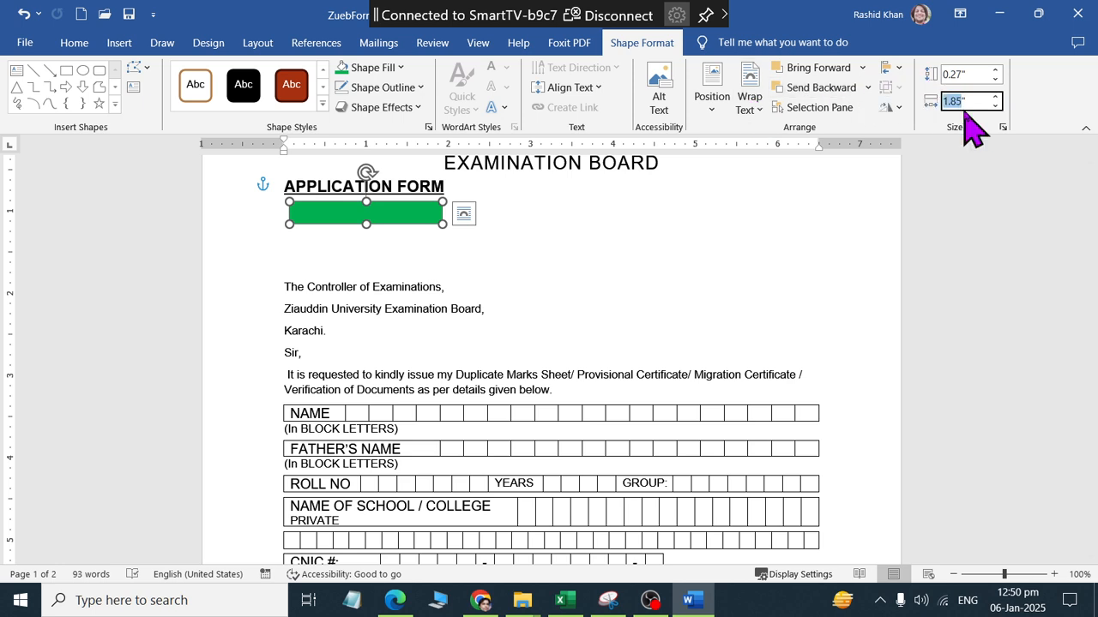
text(2)
key(Return)
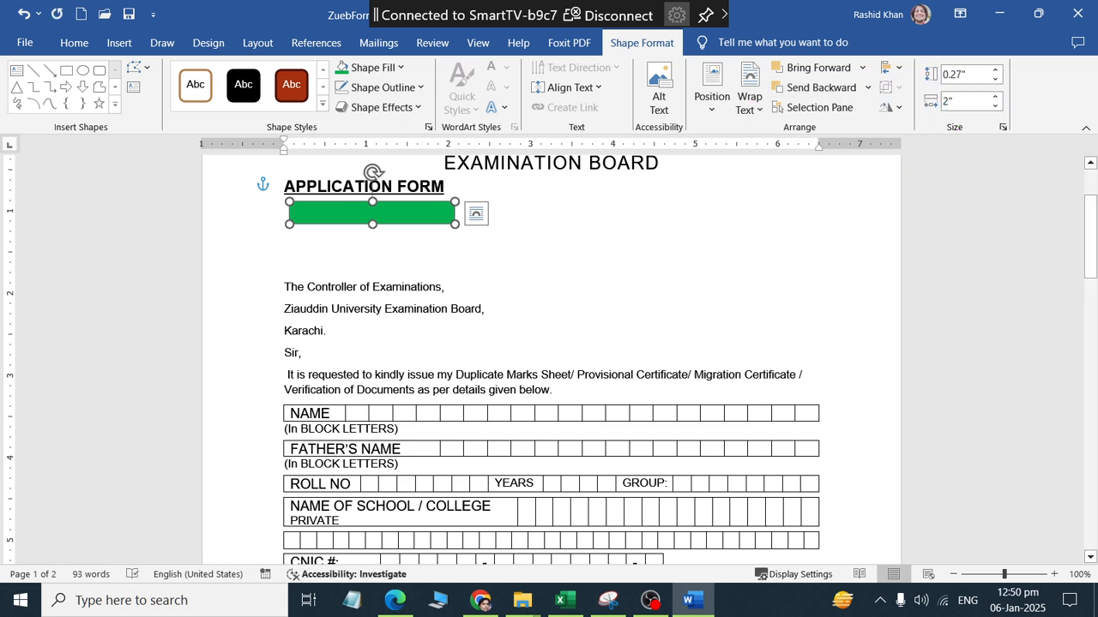
click(978, 75)
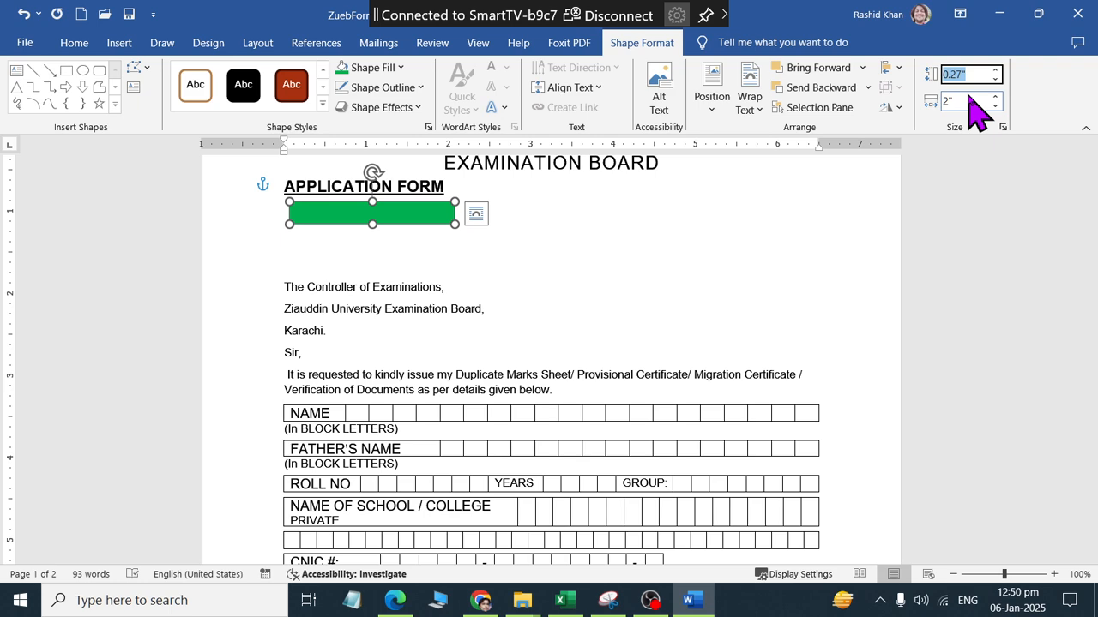
text(0.3)
key(Return)
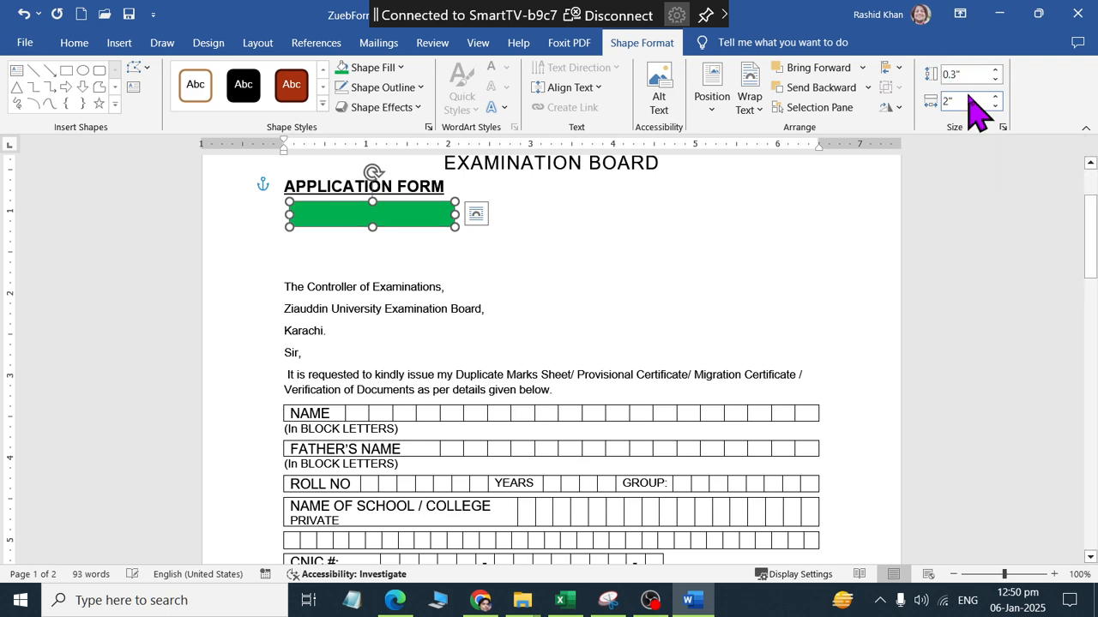
key(alt+Tab)
key(alt+Tab)
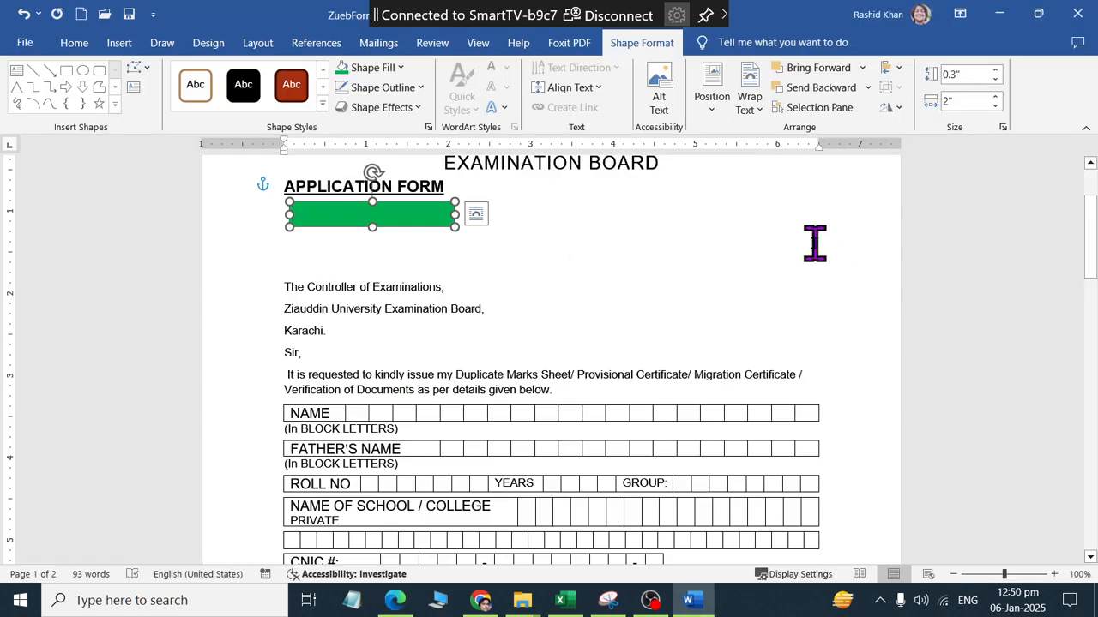
Try a height of 0.4" for the green rectangle and return it to 0.3"
click(961, 75)
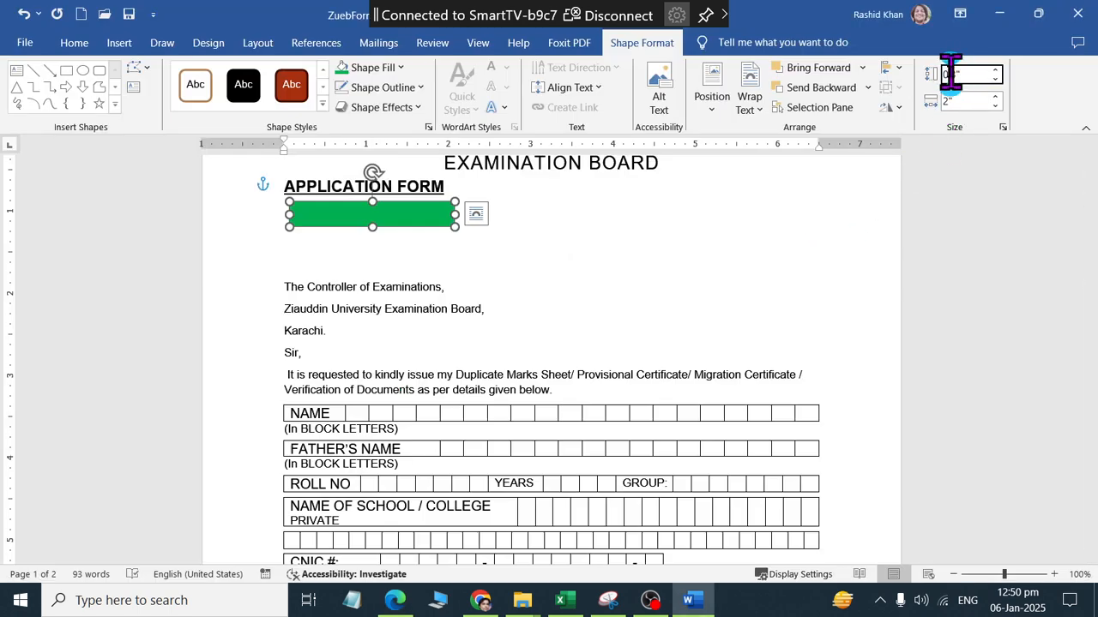
text(0.4)
key(Return)
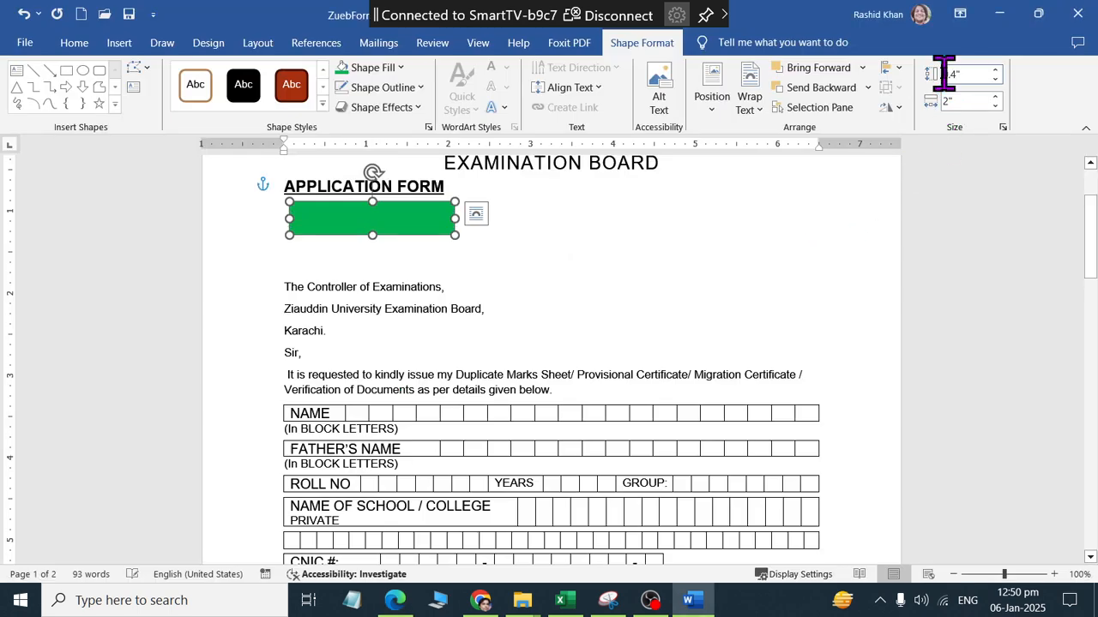
click(943, 75)
text(0)
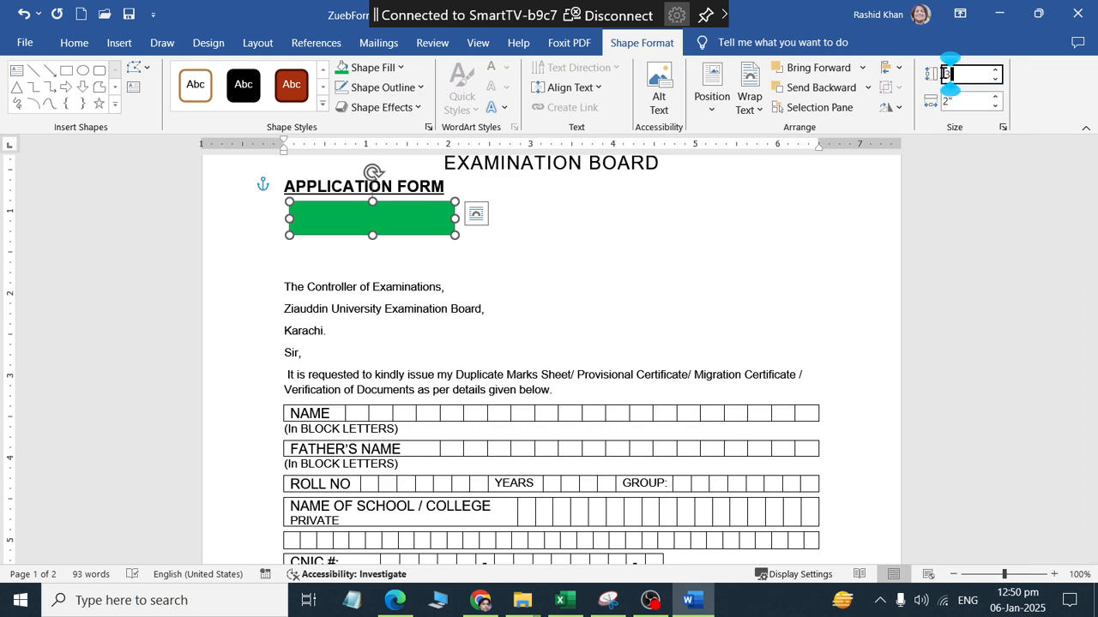
text(.3)
key(Return)
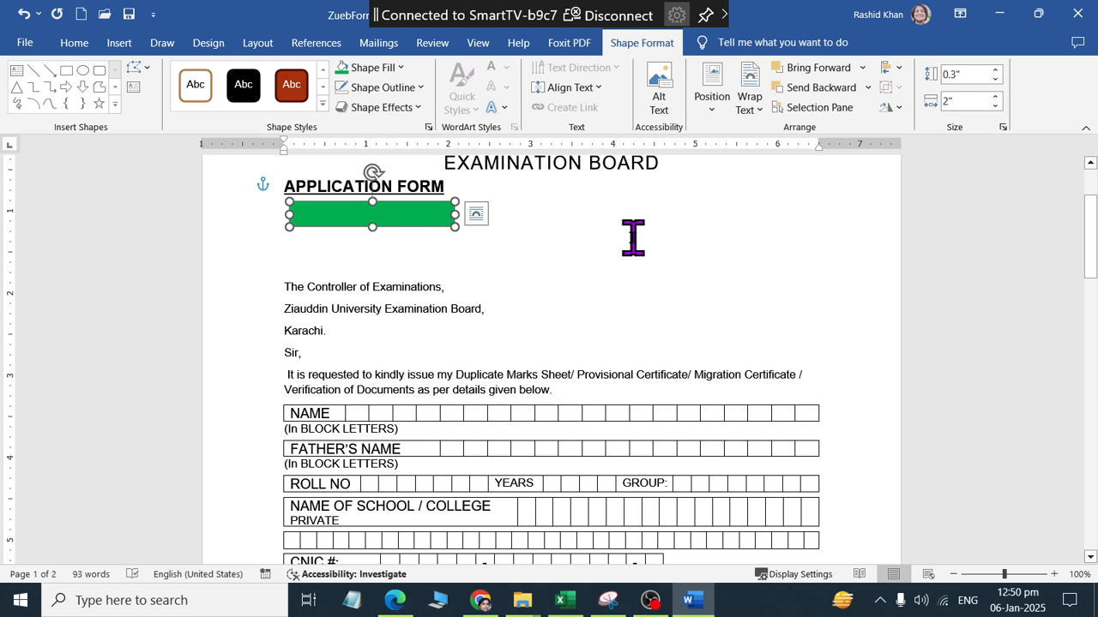
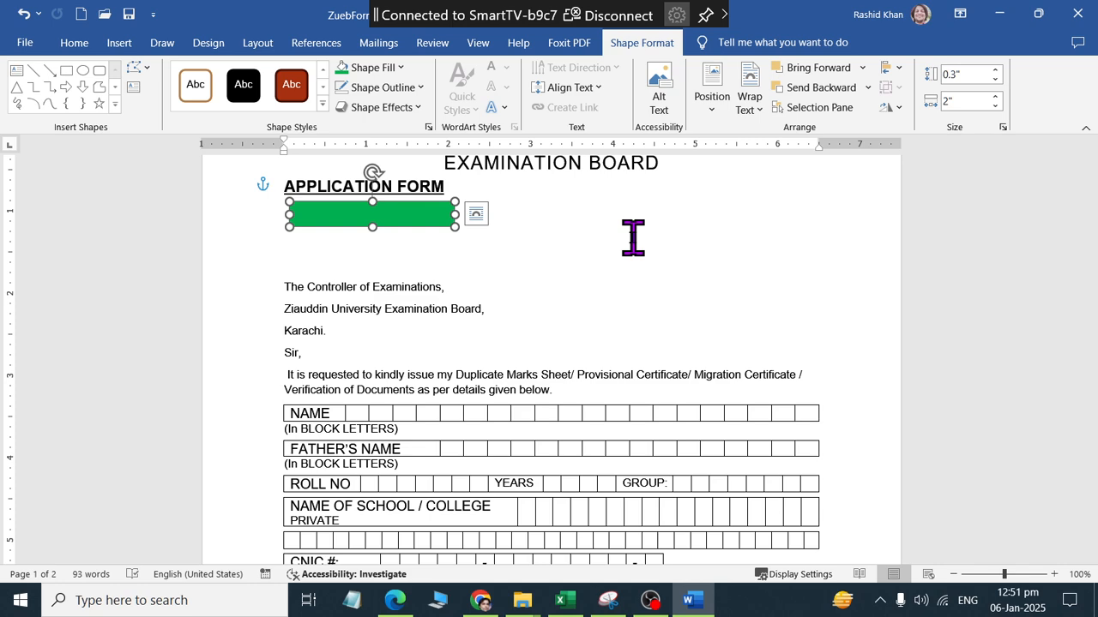
Add the text "1. Duplicate Marks Sheet" inside the green rectangle, following the wording in the PDF
right_click(363, 220)
click(425, 331)
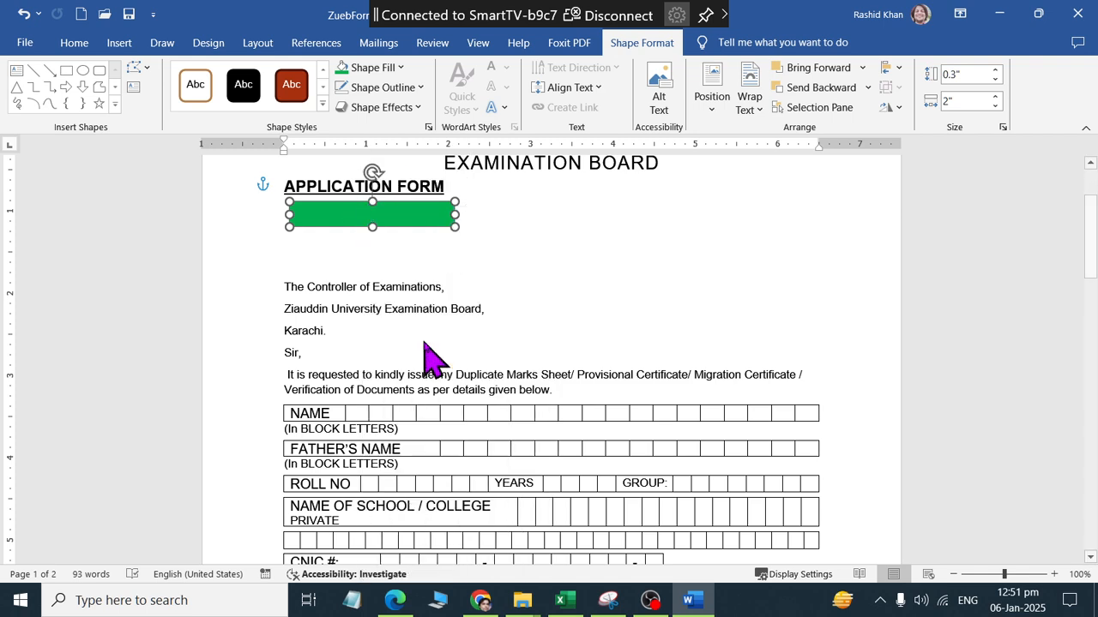
key(alt+Tab)
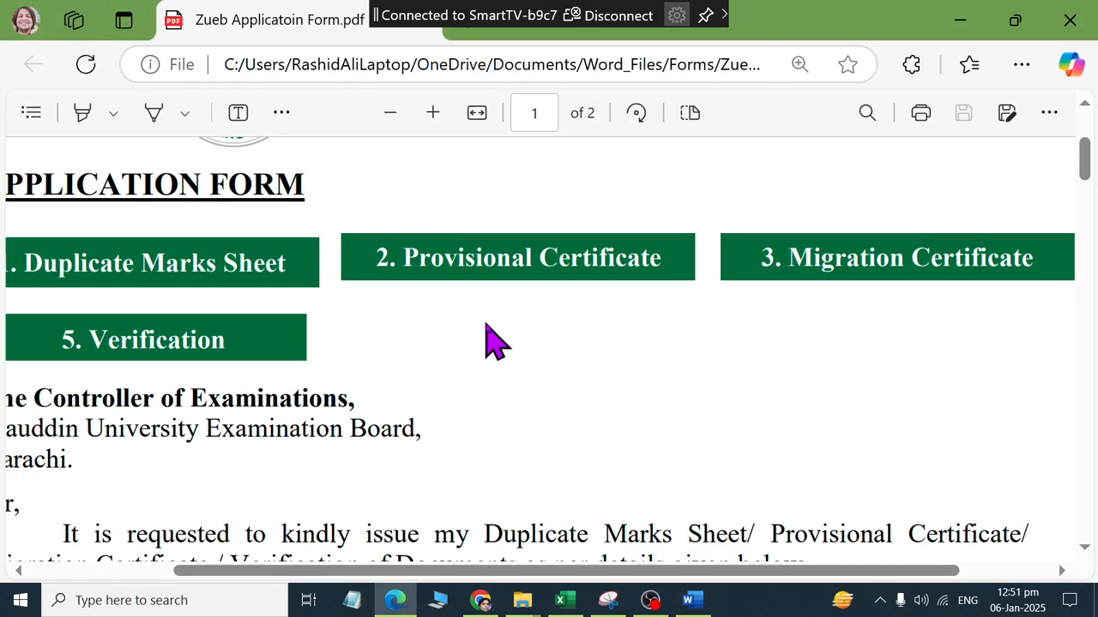
scroll(526, 343, down, 3)
key(alt+Tab)
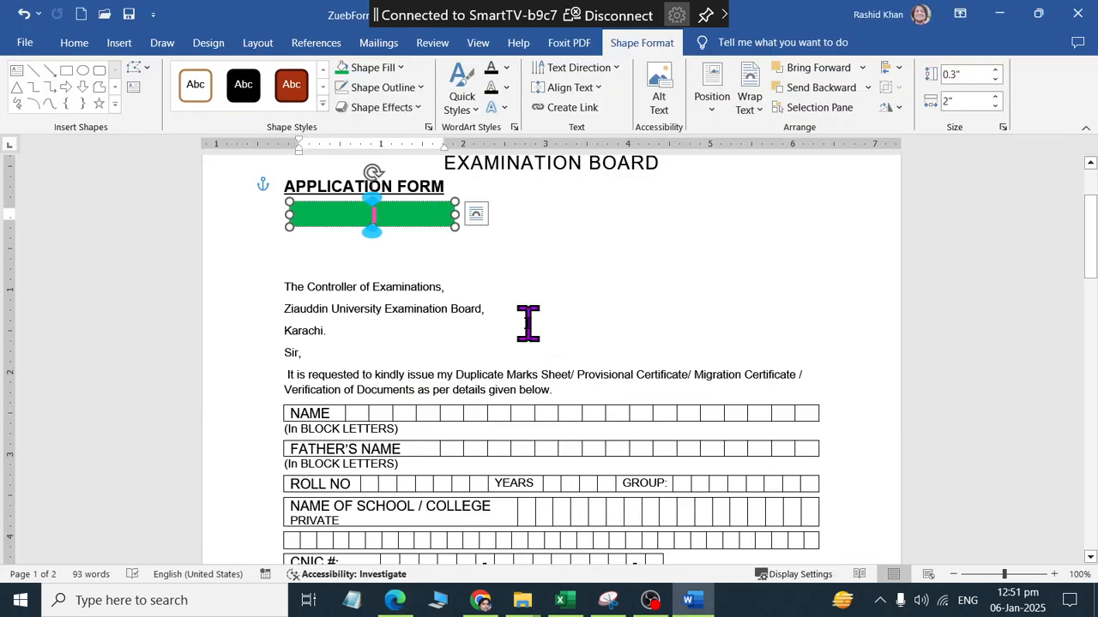
text(1. Dupl)
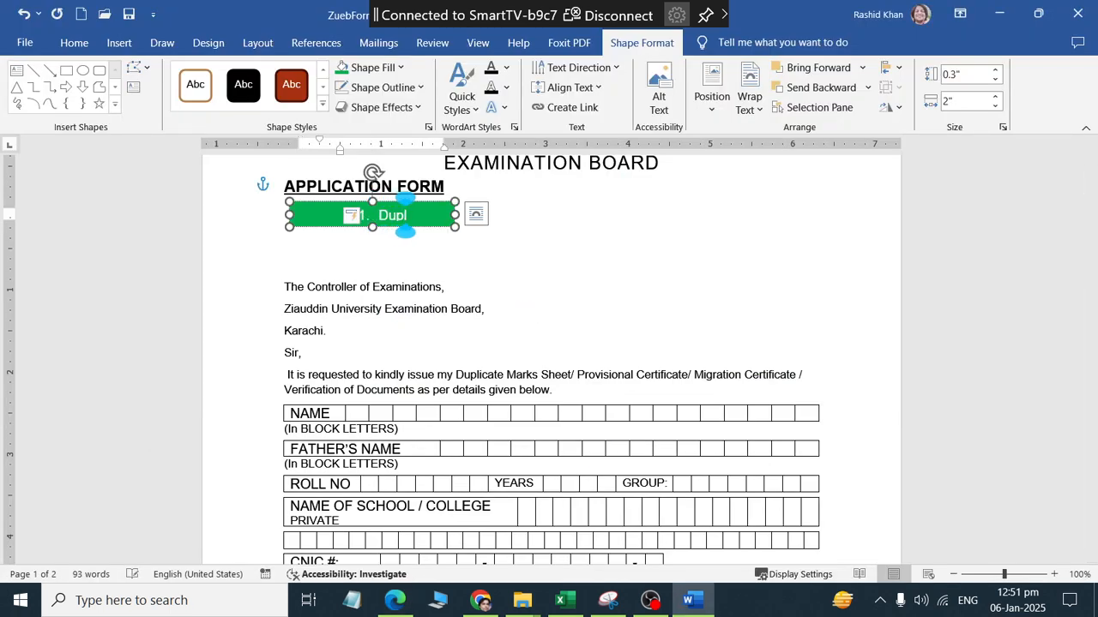
text(icate Markshee)
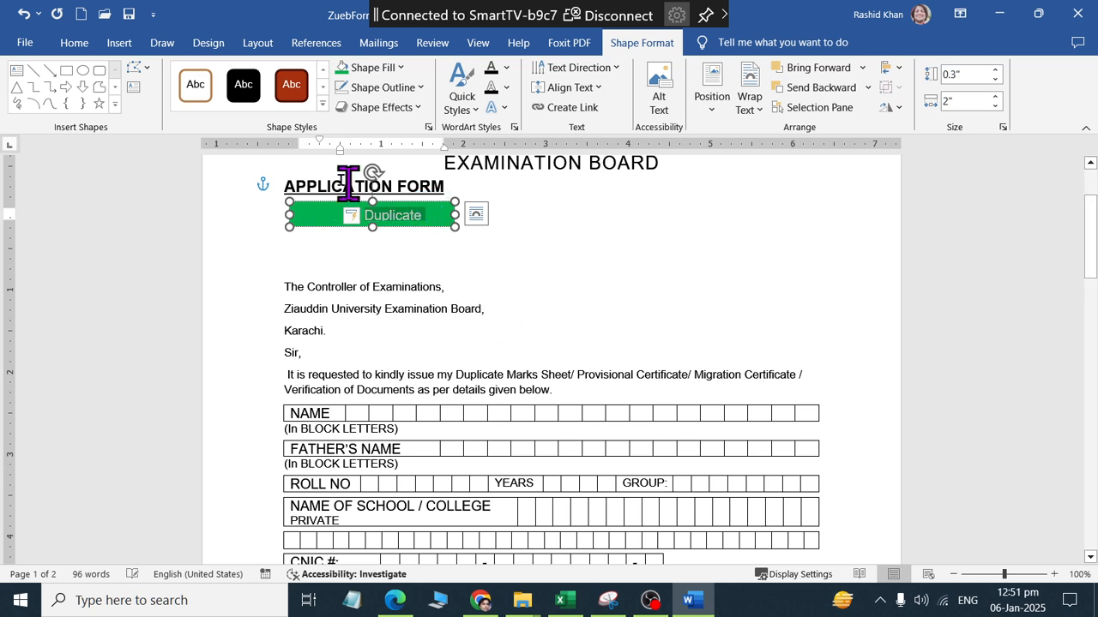
Set the paragraph spacing after the green rectangle's label text to 0 pt
click(81, 44)
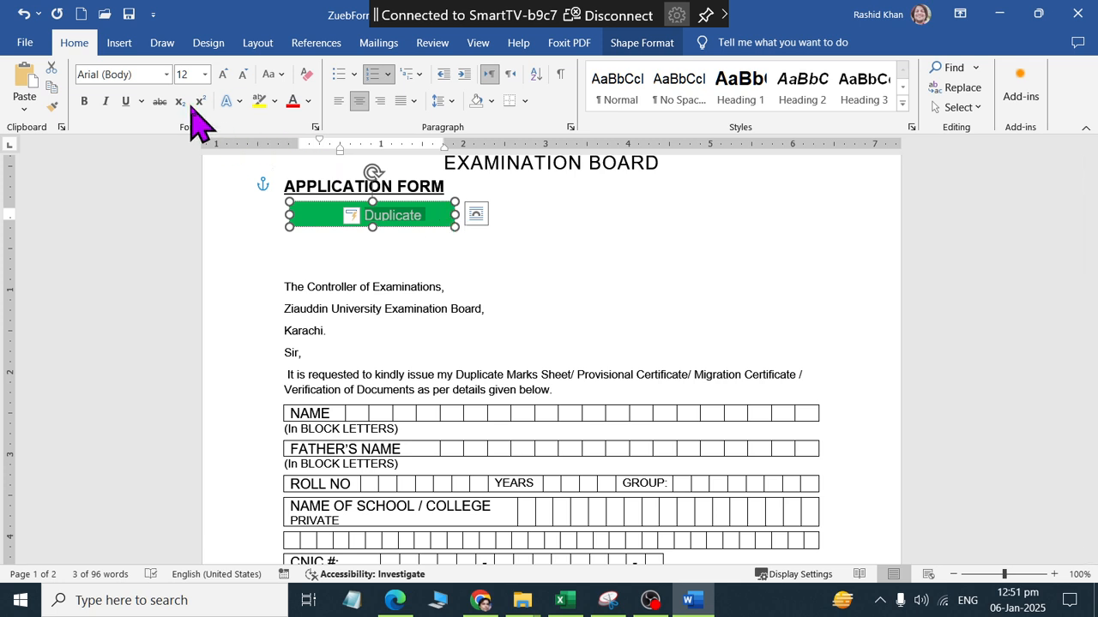
click(257, 43)
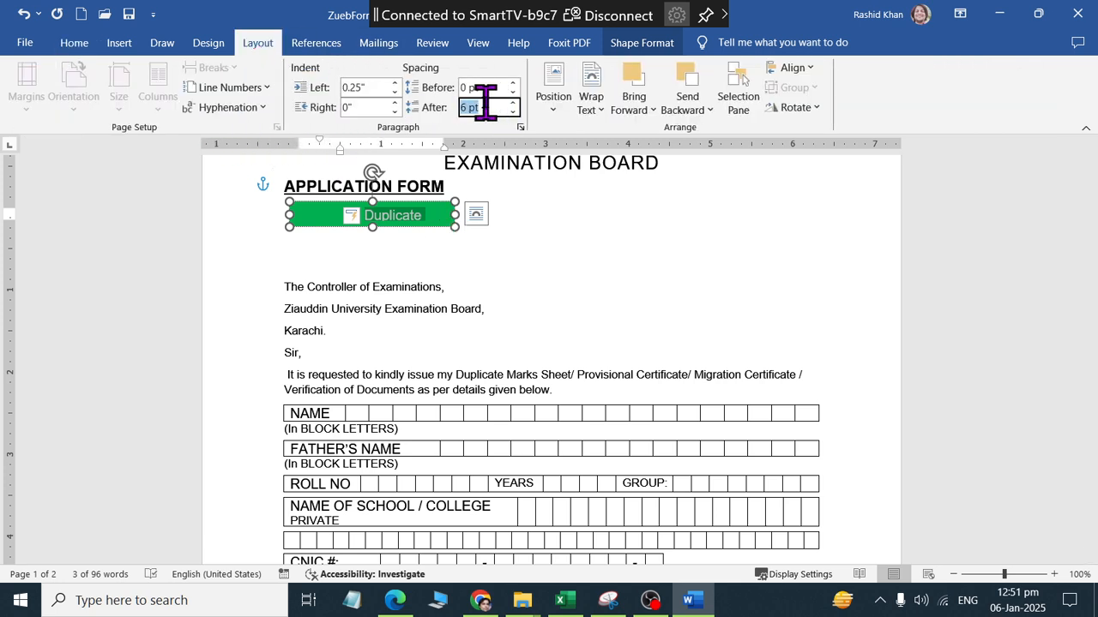
text(0)
key(Return)
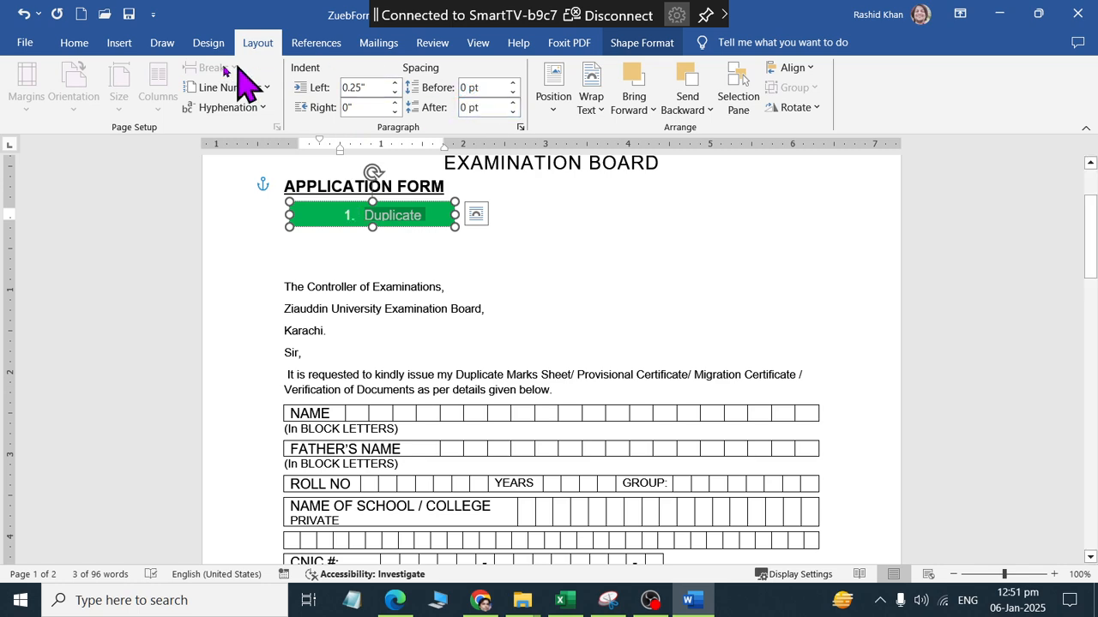
Left-align the text in the green rectangle and widen the shape until the full label "Duplicate Marksheet" fits on one line
click(74, 43)
click(415, 102)
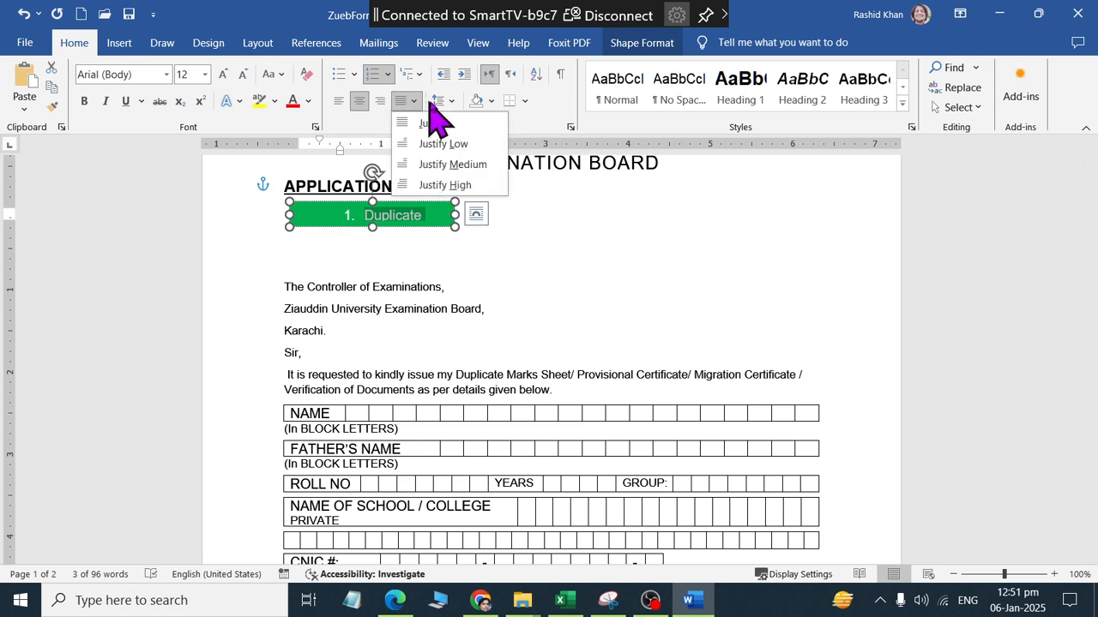
click(445, 103)
click(452, 124)
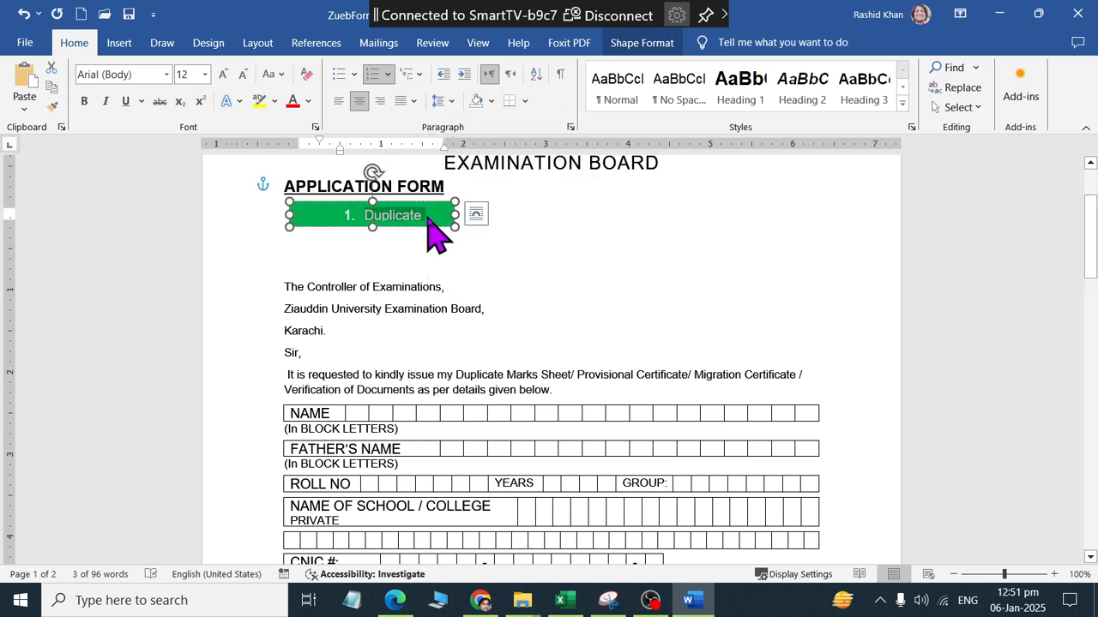
click(338, 107)
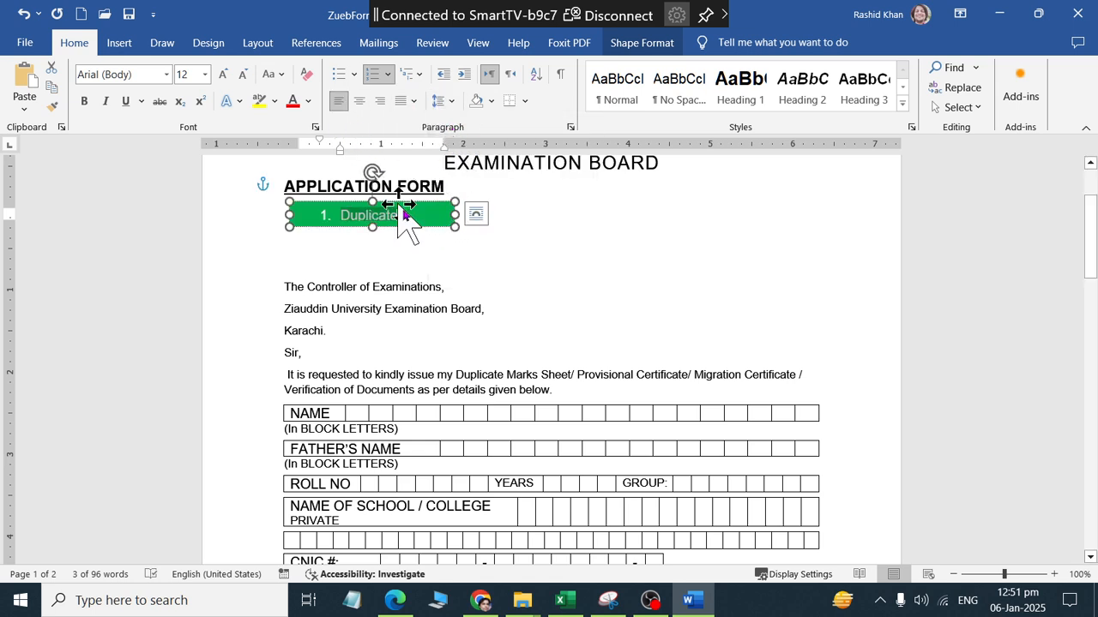
drag(455, 215, 479, 228)
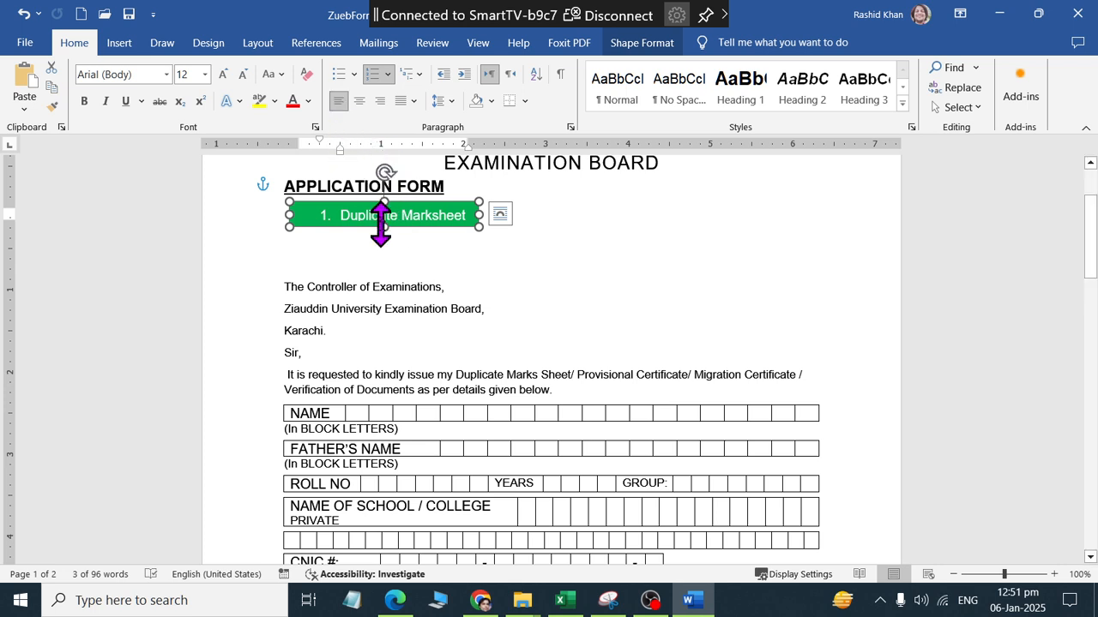
Paste two copies of the green label and place them side by side in a row beside the first one
key(ctrl+v)
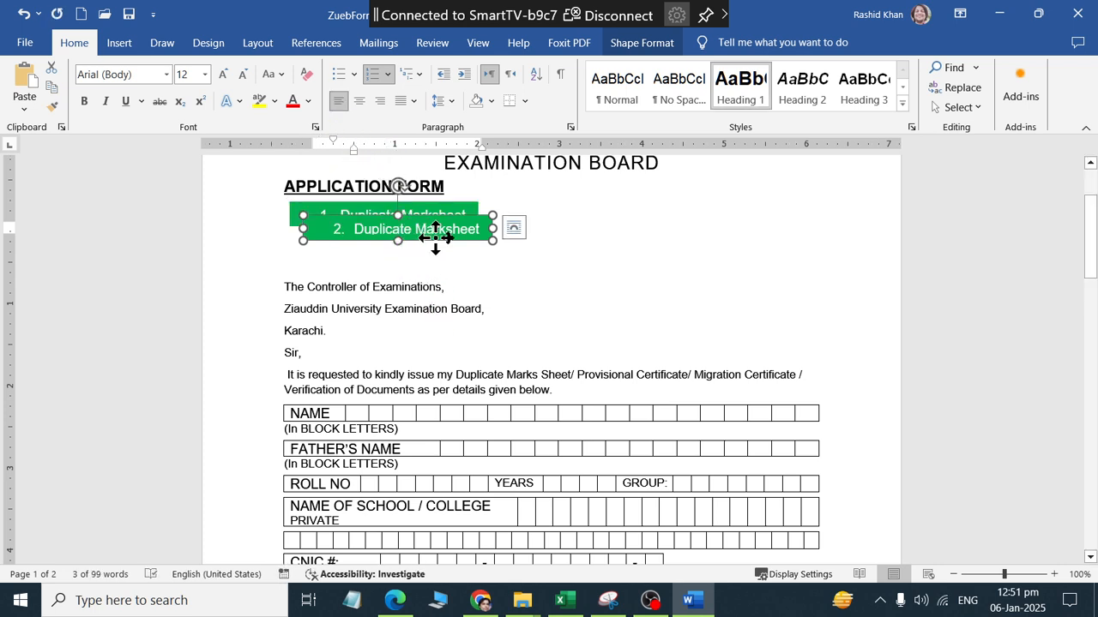
drag(436, 238, 608, 223)
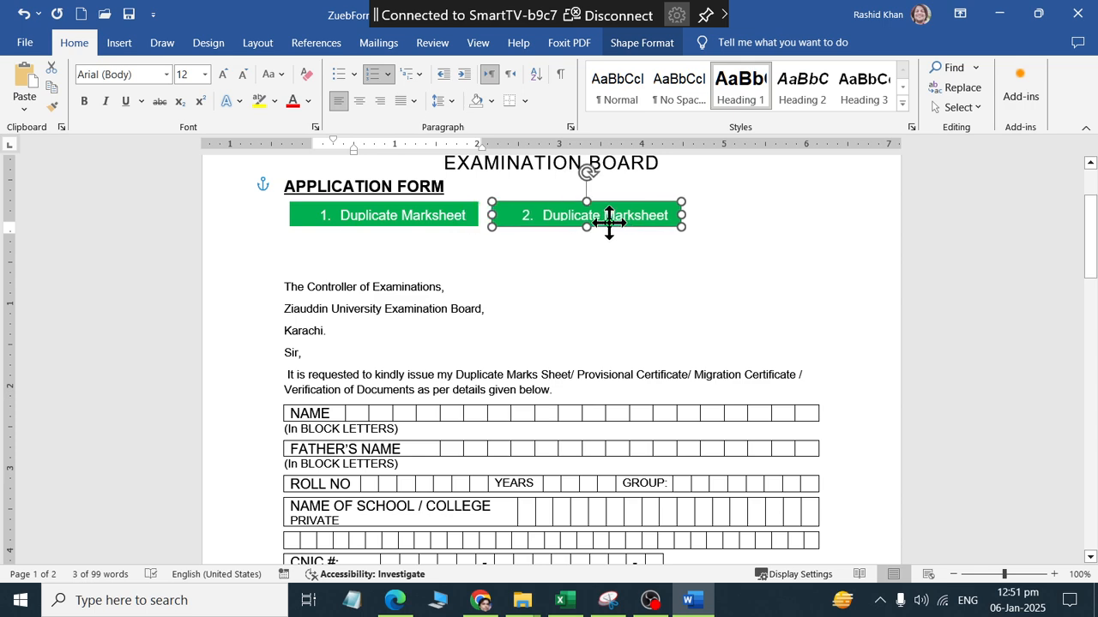
key(ctrl+v)
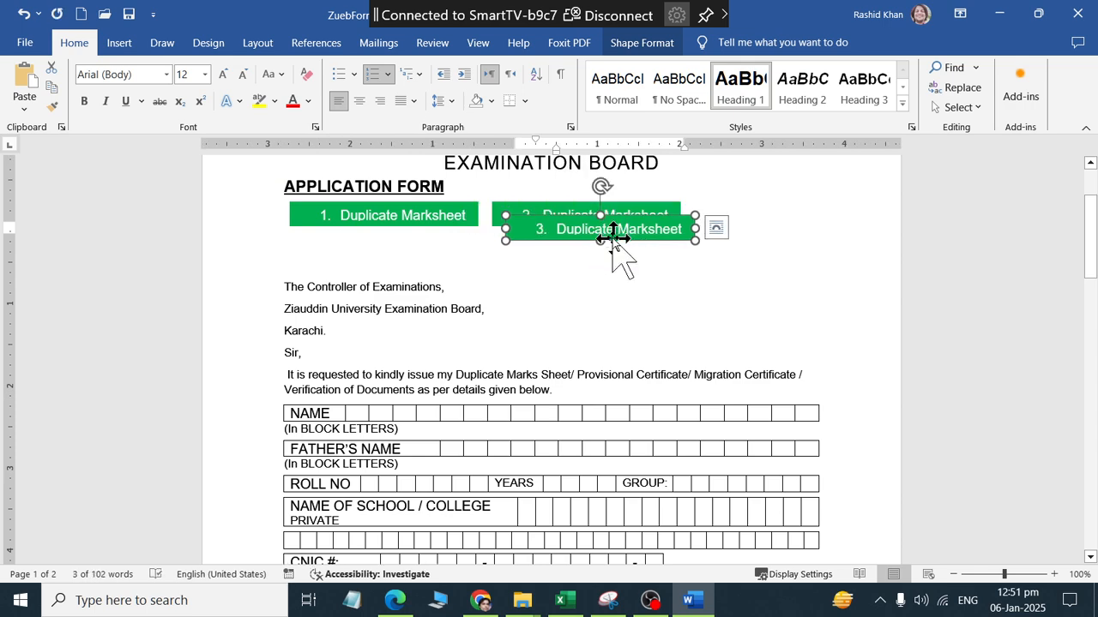
drag(613, 237, 796, 222)
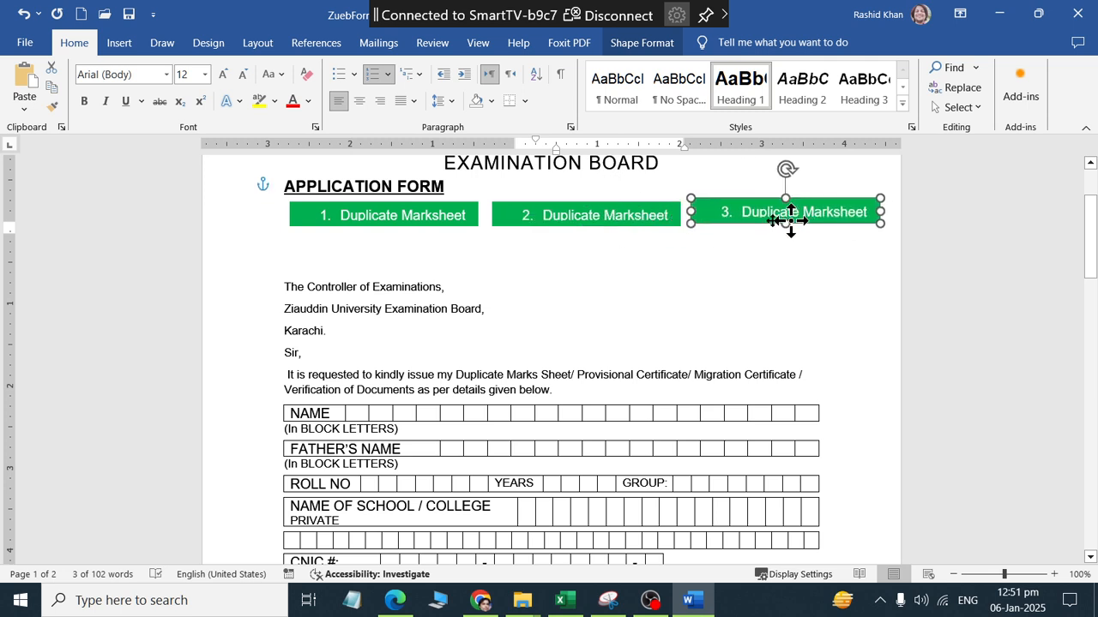
Nudge the second green label towards the first one, leaving only a narrow gap between them
click(631, 225)
key(ctrl+Left)
key(ctrl+Left)
key(ctrl+Left)
key(ctrl+Left)
key(ctrl+Left)
key(ctrl+Left)
key(ctrl+Left)
key(ctrl+Left)
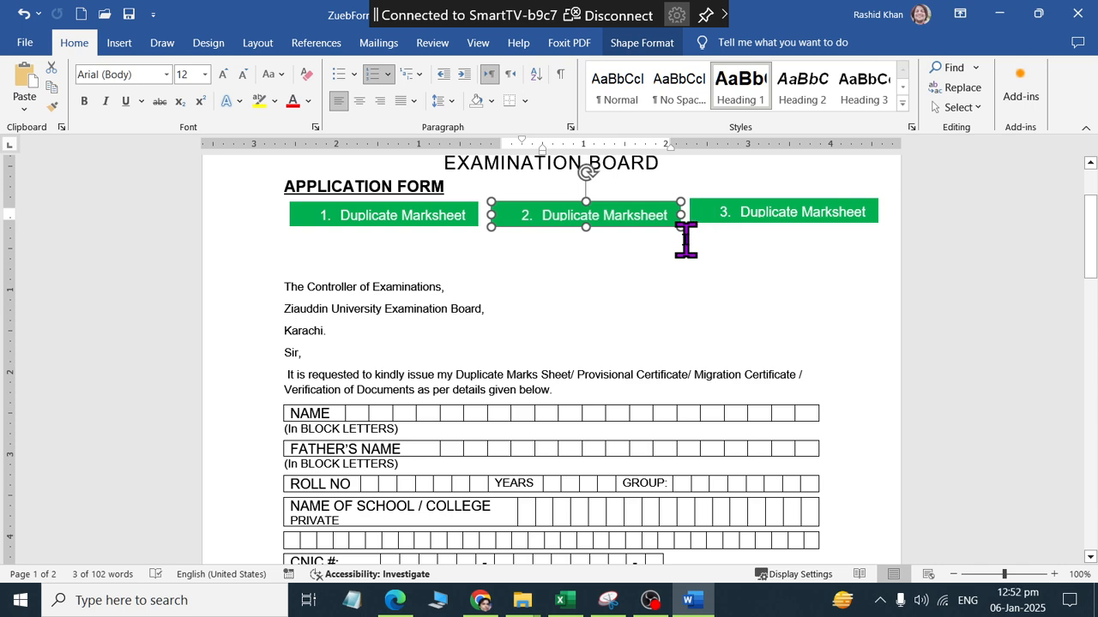
key(ctrl+Left)
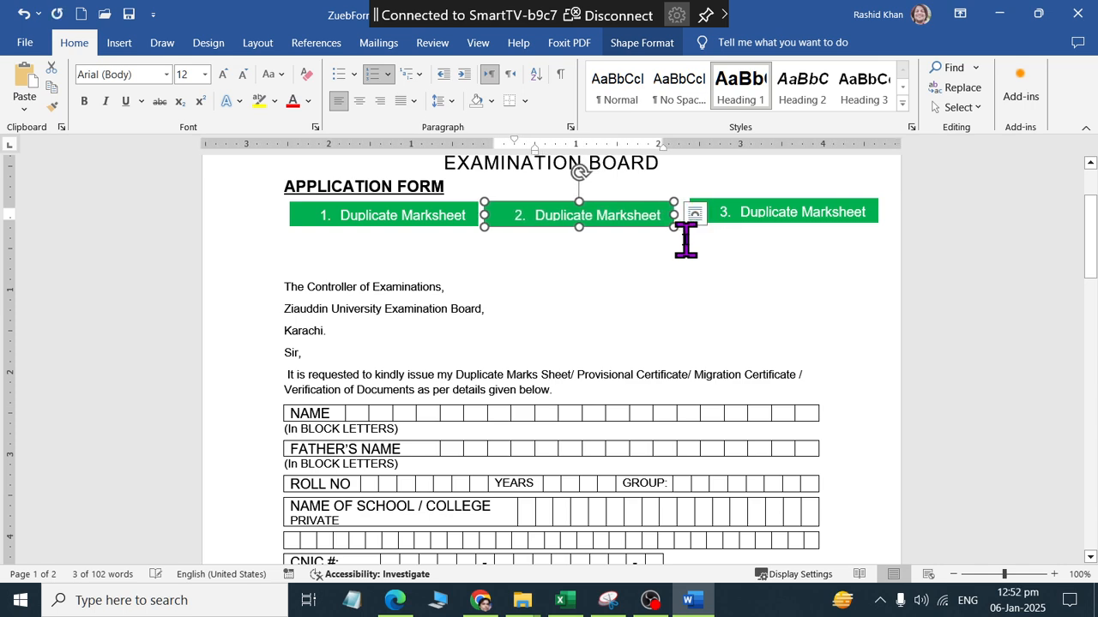
Nudge the third green label down in line with the others and sideways to leave a narrow gap after the second
click(748, 220)
key(ctrl+Down)
key(ctrl+Down)
key(ctrl+Down)
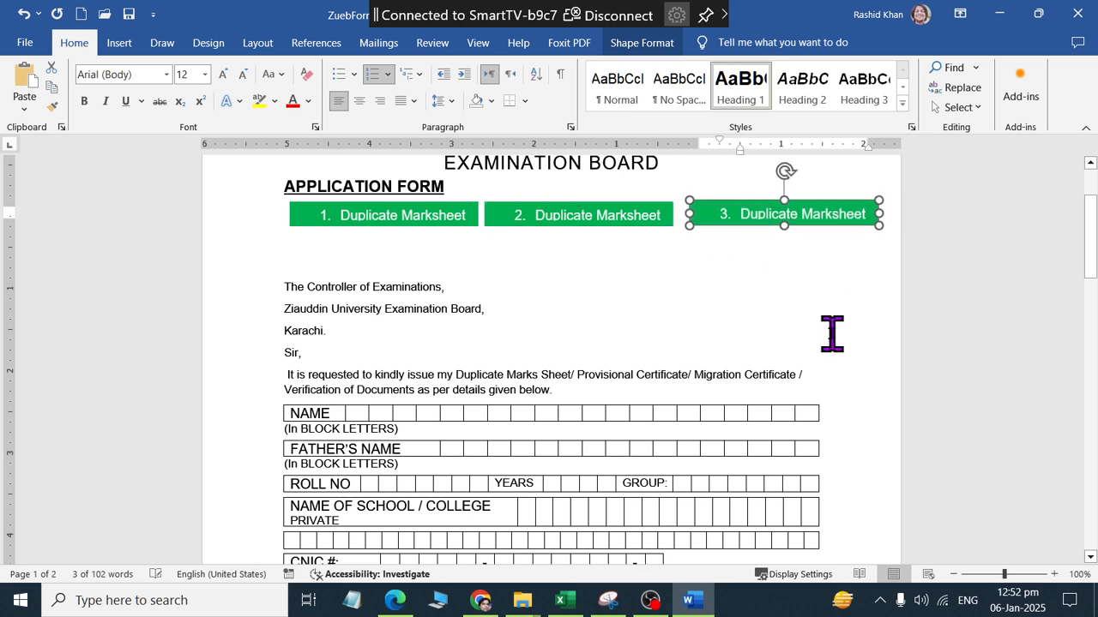
key(ctrl+Left)
key(ctrl+Left)
key(ctrl+Left)
key(ctrl+Left)
key(ctrl+Left)
key(ctrl+Left)
key(ctrl+Left)
key(ctrl+Left)
key(ctrl+Left)
key(ctrl+Left)
key(ctrl+Left)
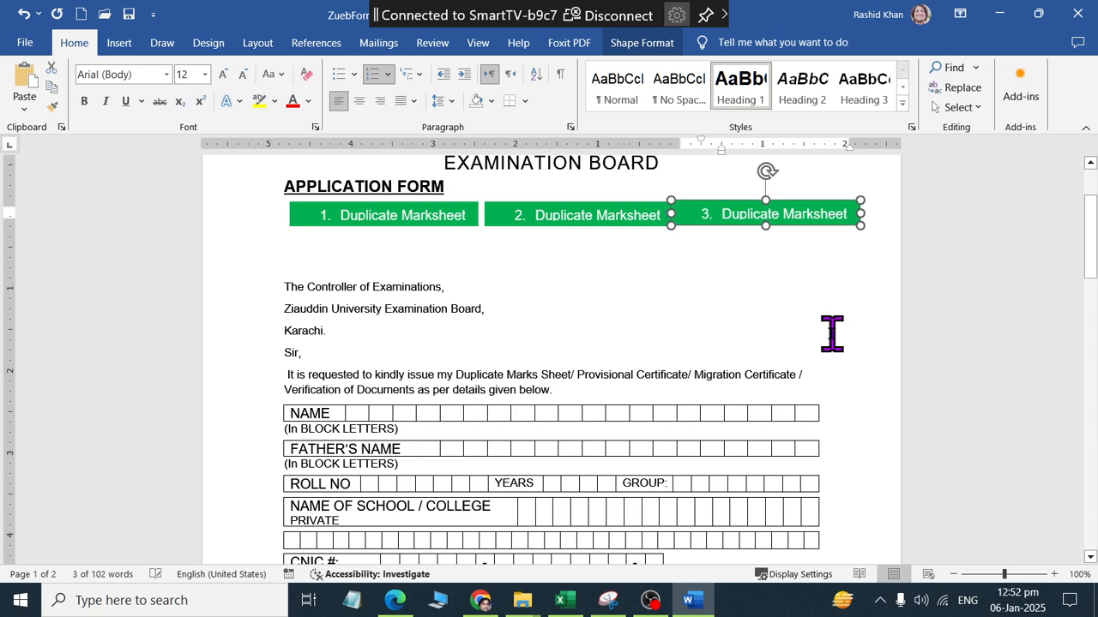
key(ctrl+Right)
key(ctrl+Right)
key(ctrl+Right)
key(ctrl+Right)
key(ctrl+Right)
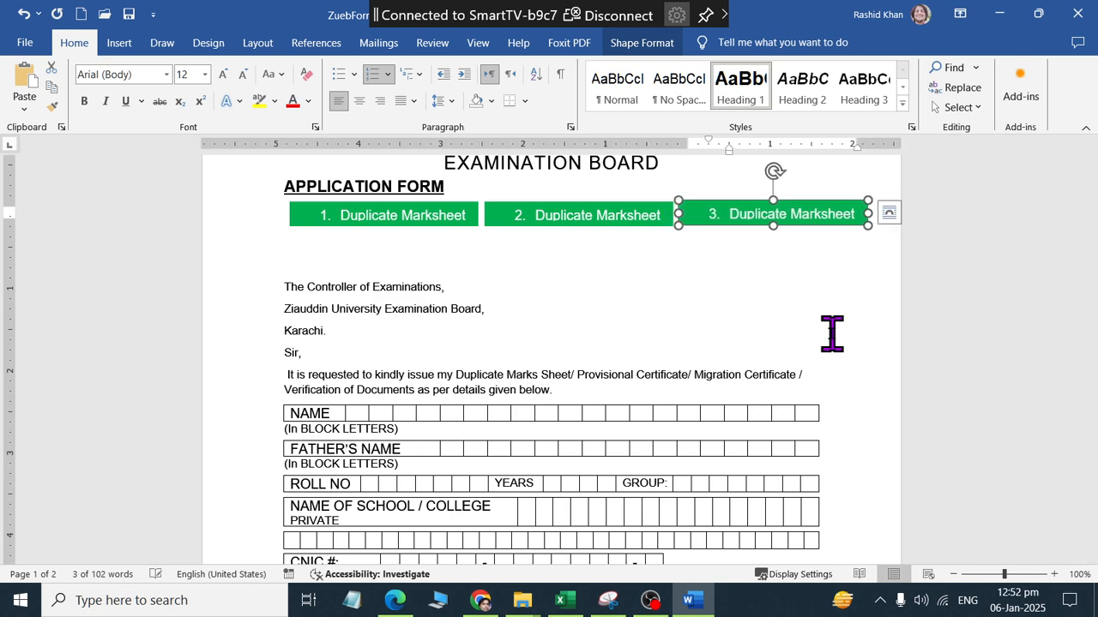
key(Escape)
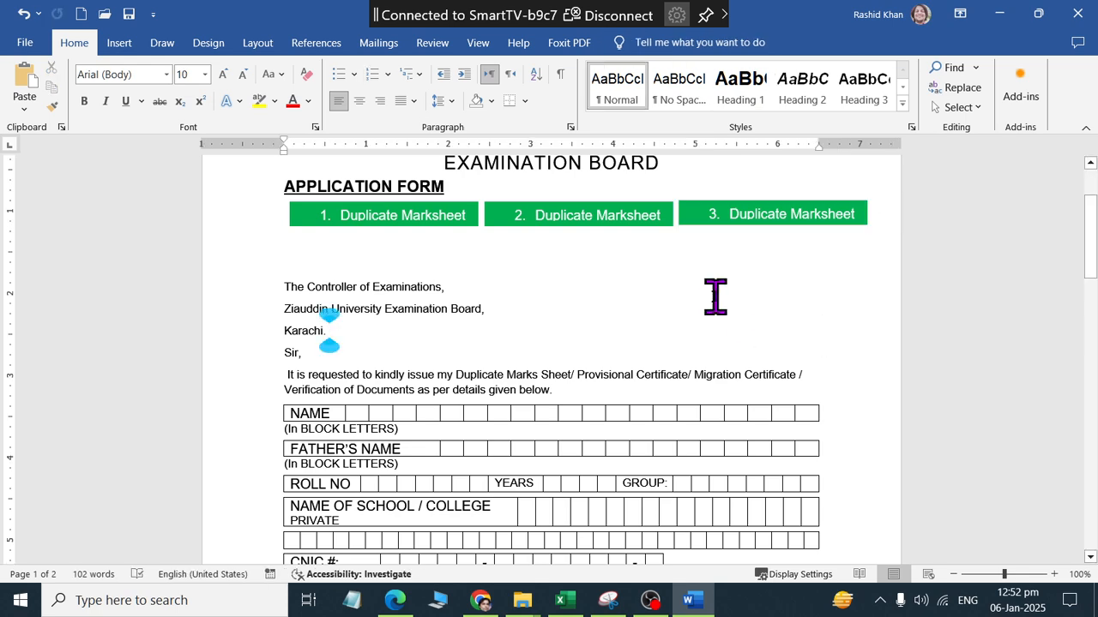
Open the first green label's text box settings and check its vertical alignment and text direction options
key(alt+Tab)
key(alt+Tab)
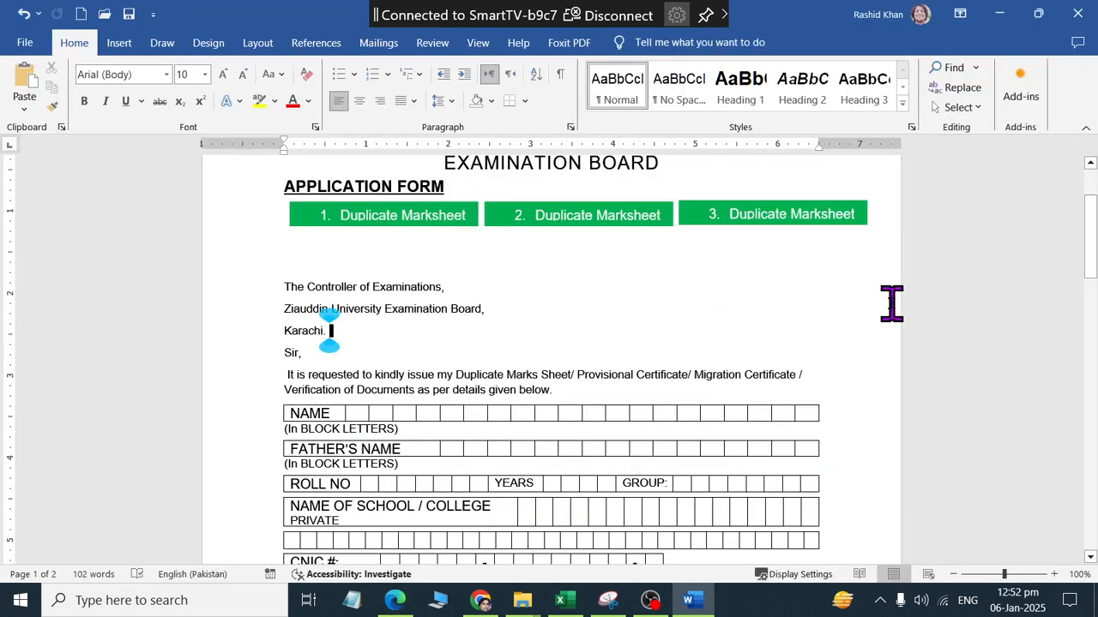
click(358, 221)
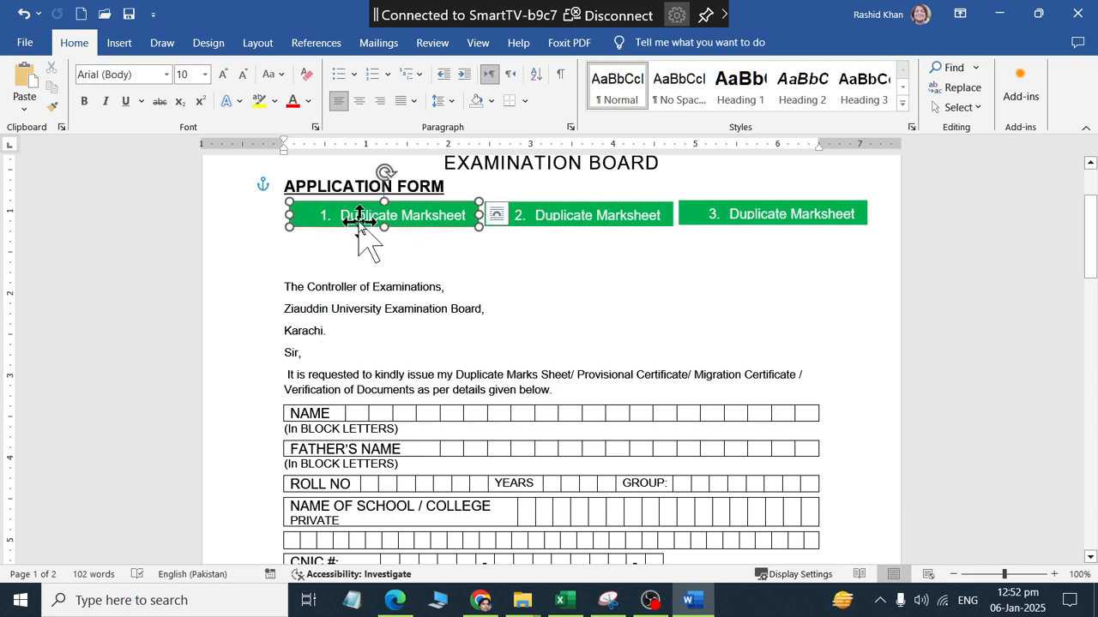
right_click(421, 226)
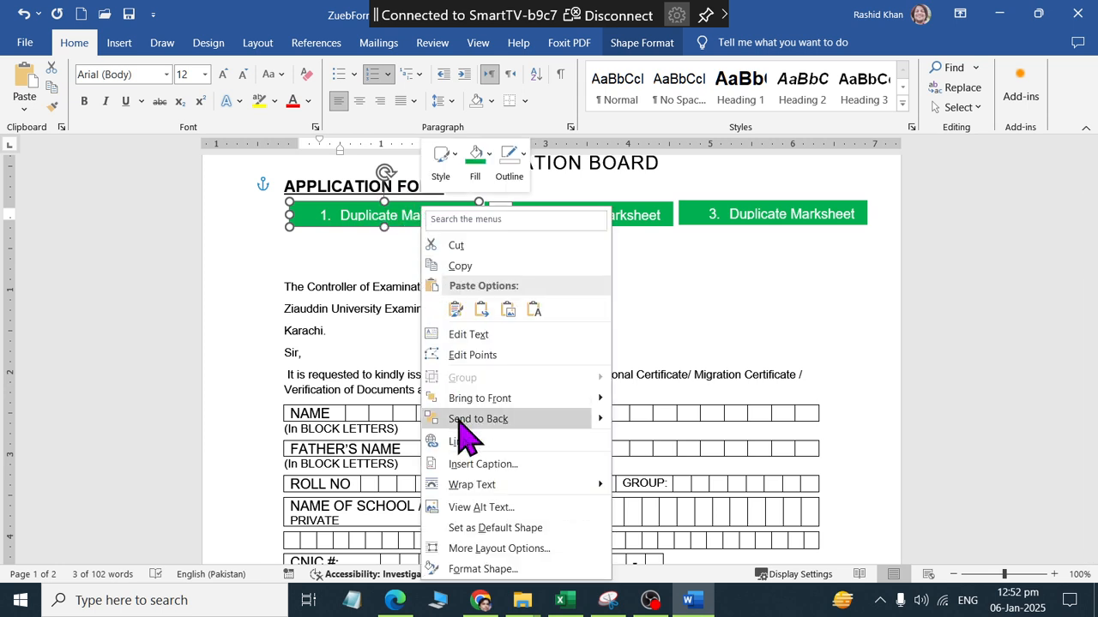
click(482, 570)
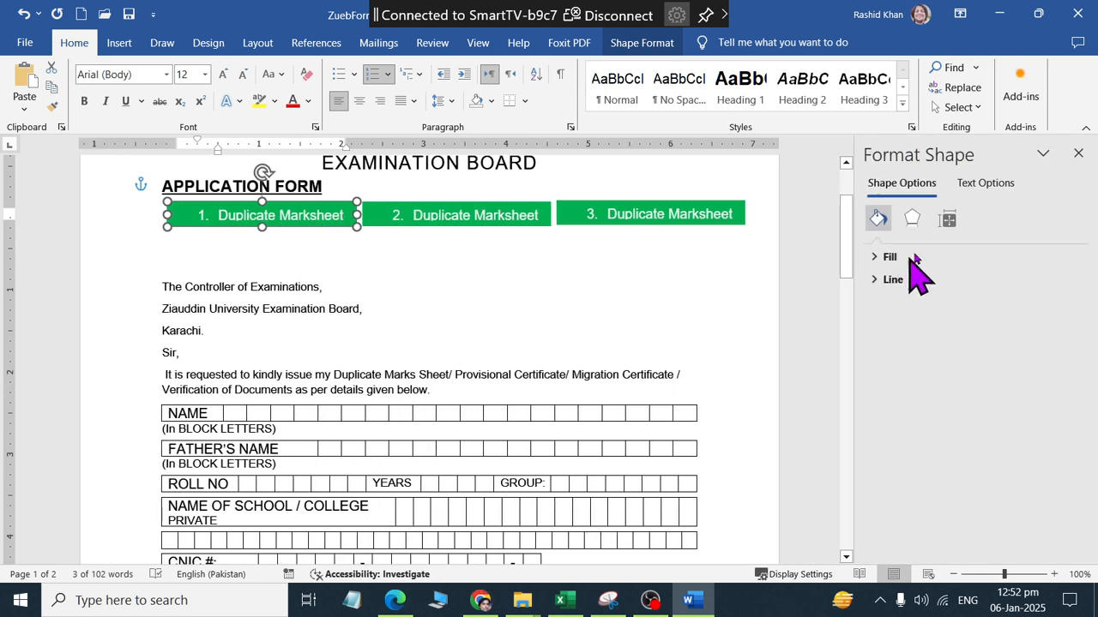
click(913, 220)
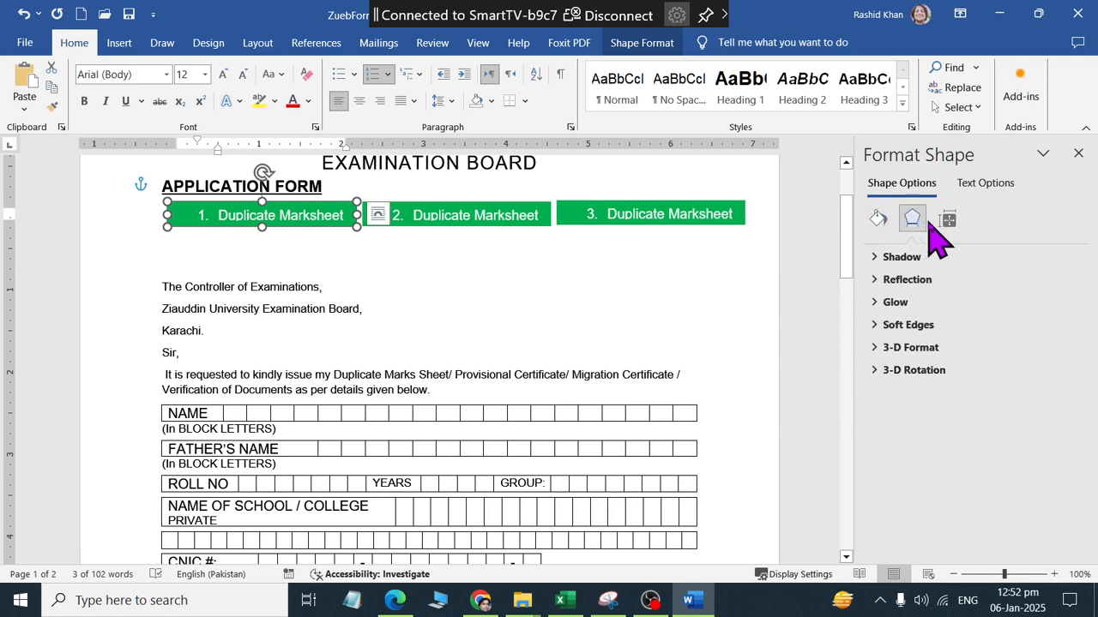
click(944, 222)
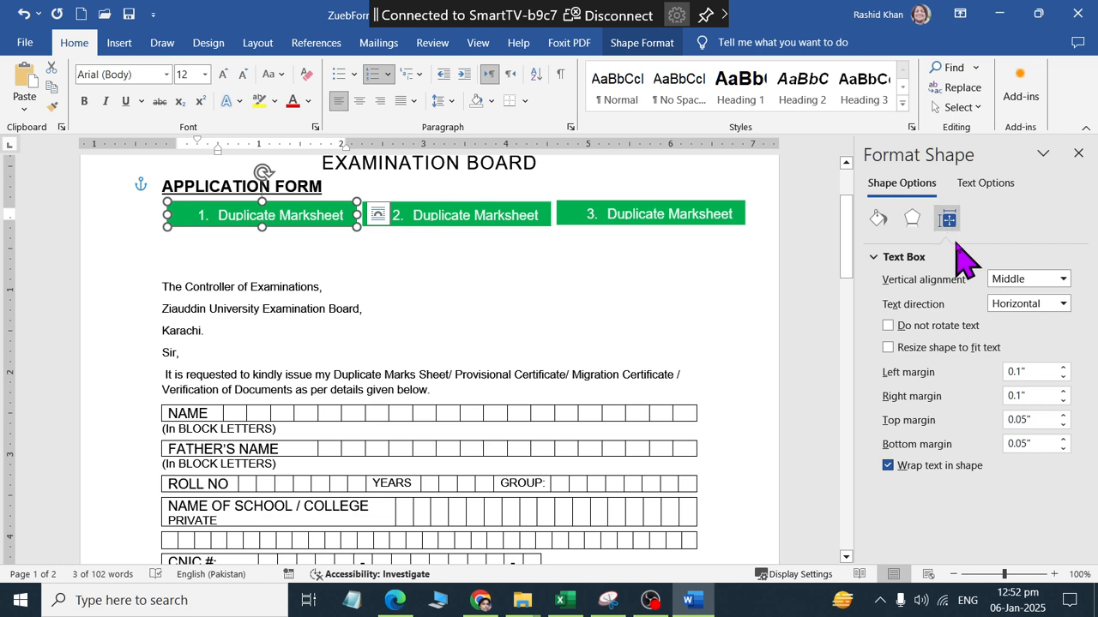
click(1025, 281)
click(1034, 377)
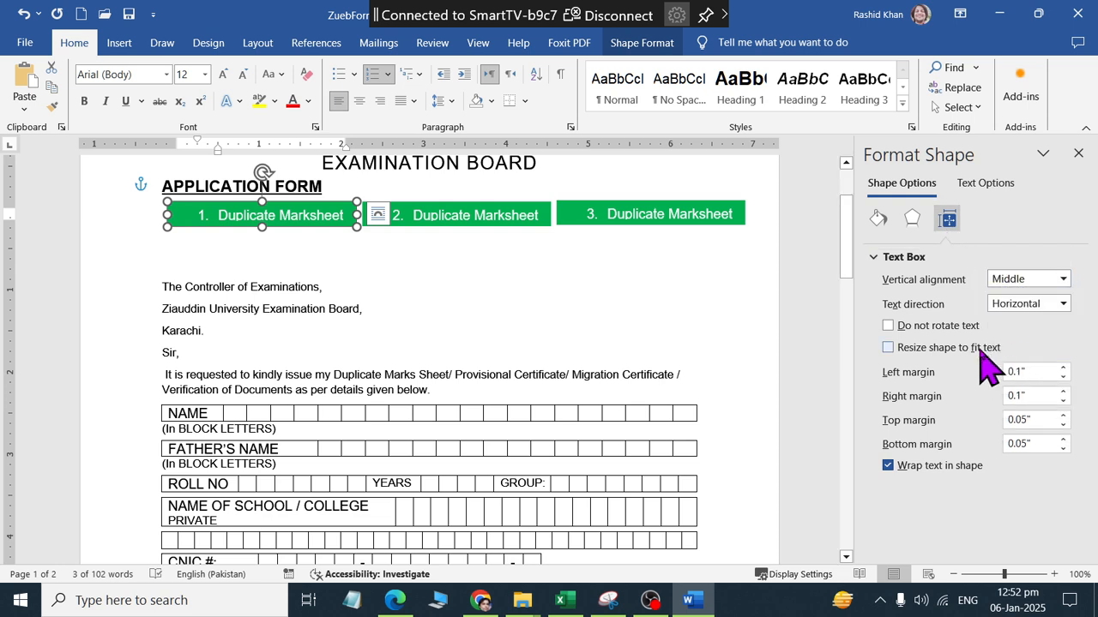
click(1015, 309)
click(1015, 322)
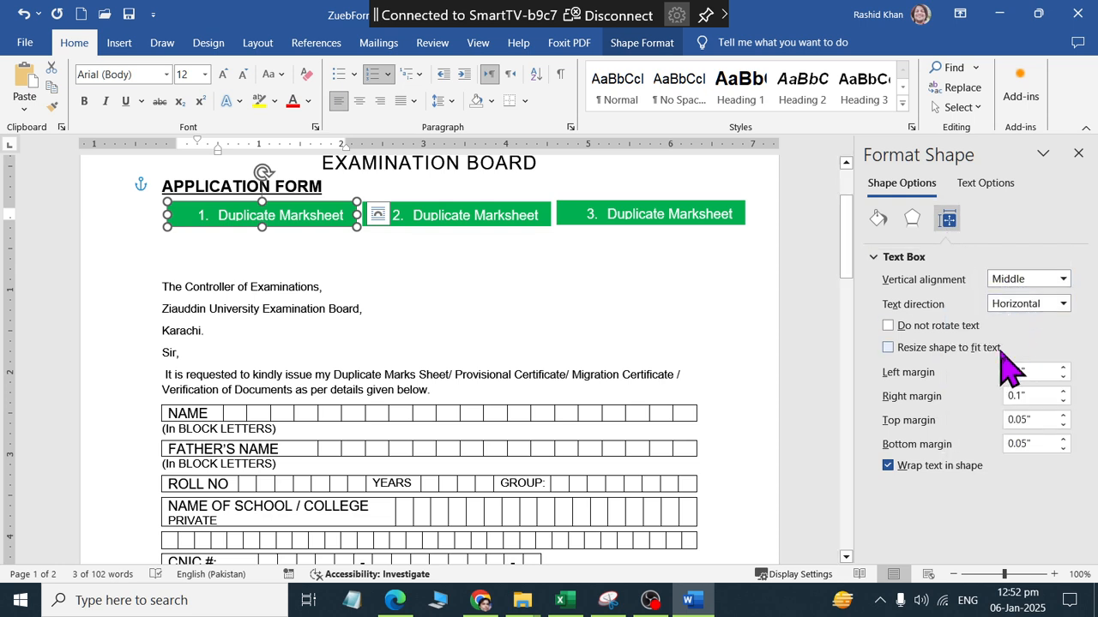
Set the left and right inner margins of the first green label to 0"
click(1020, 370)
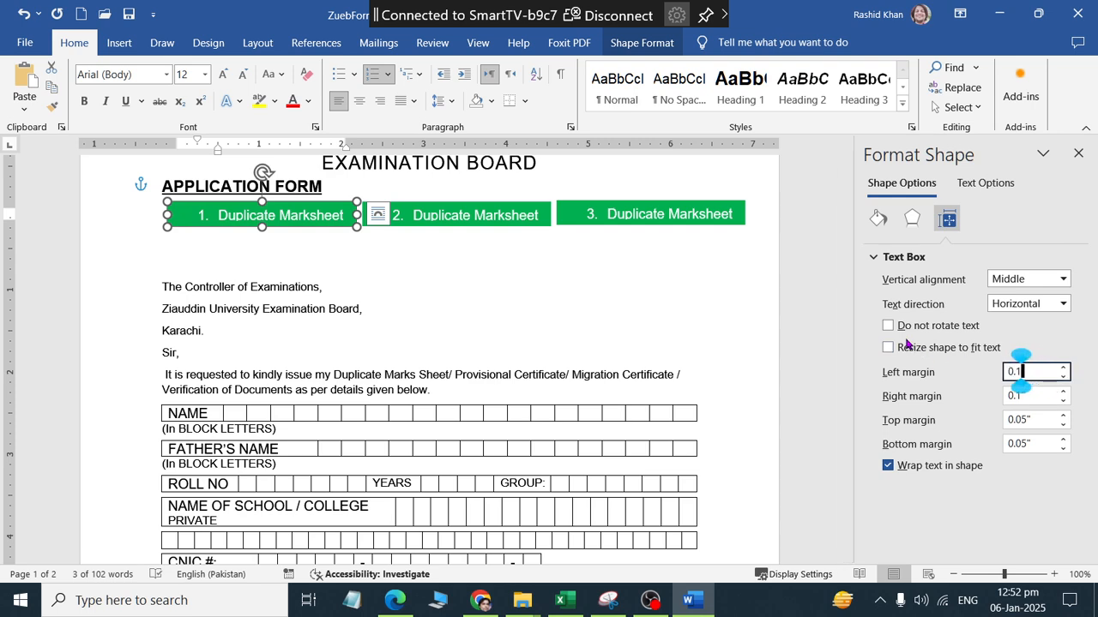
key(BackSpace)
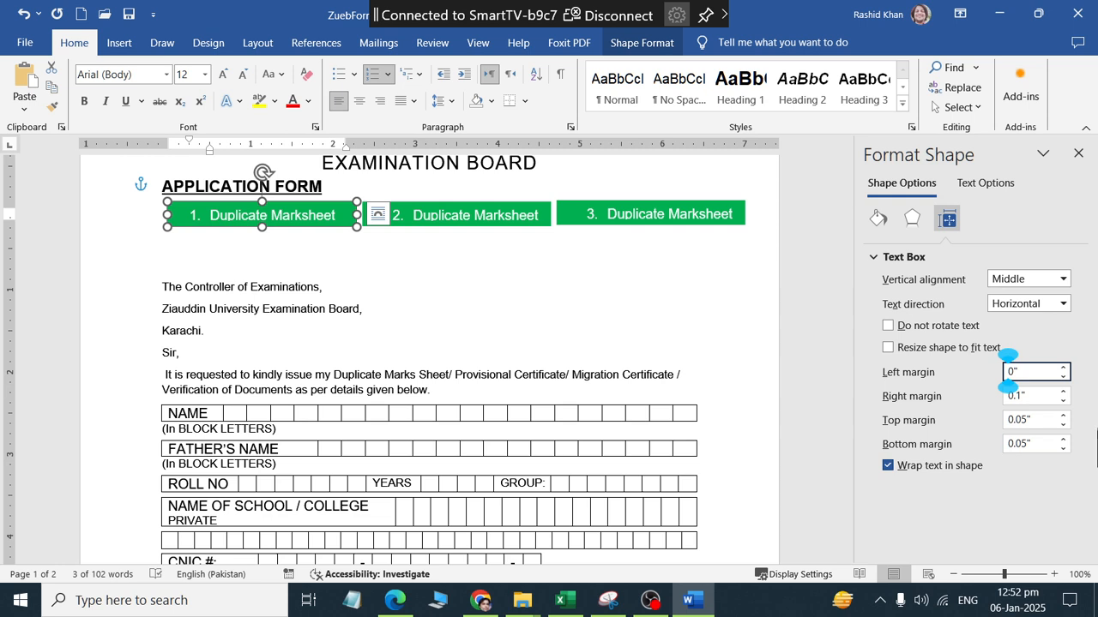
click(1041, 395)
key(BackSpace)
key(BackSpace)
key(BackSpace)
key(BackSpace)
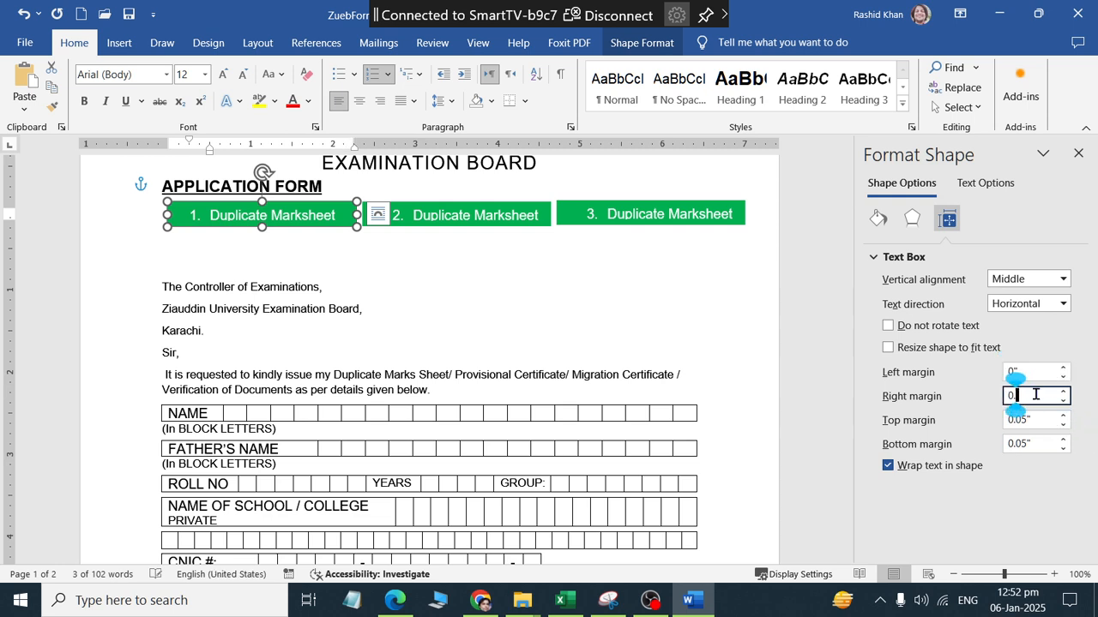
text(0)
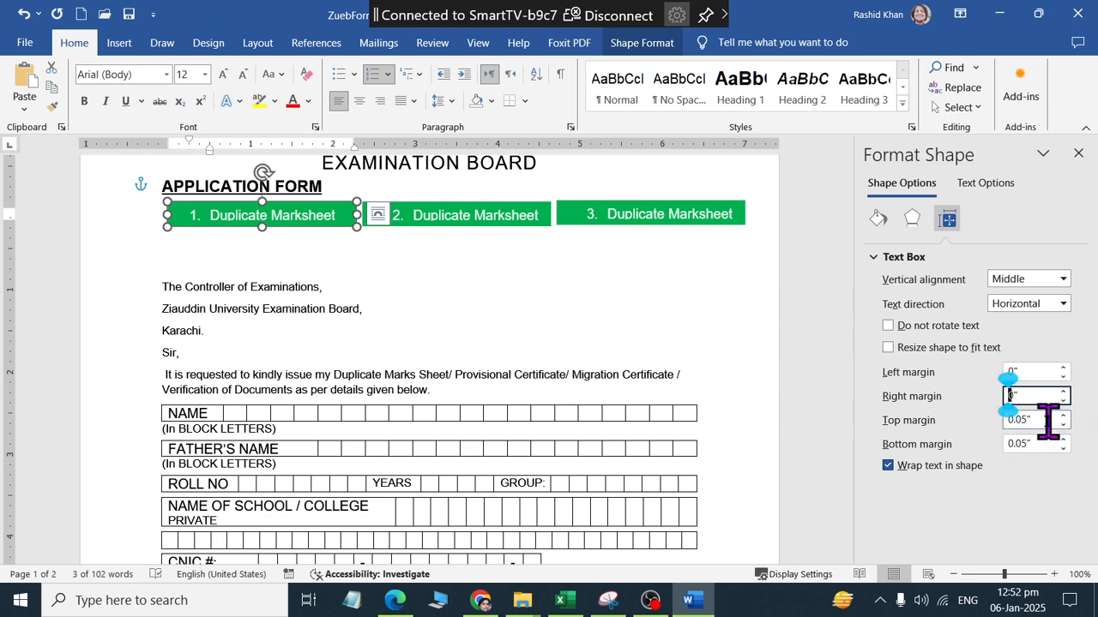
Set the top and bottom inner margins of the first green label to 0"
click(1044, 419)
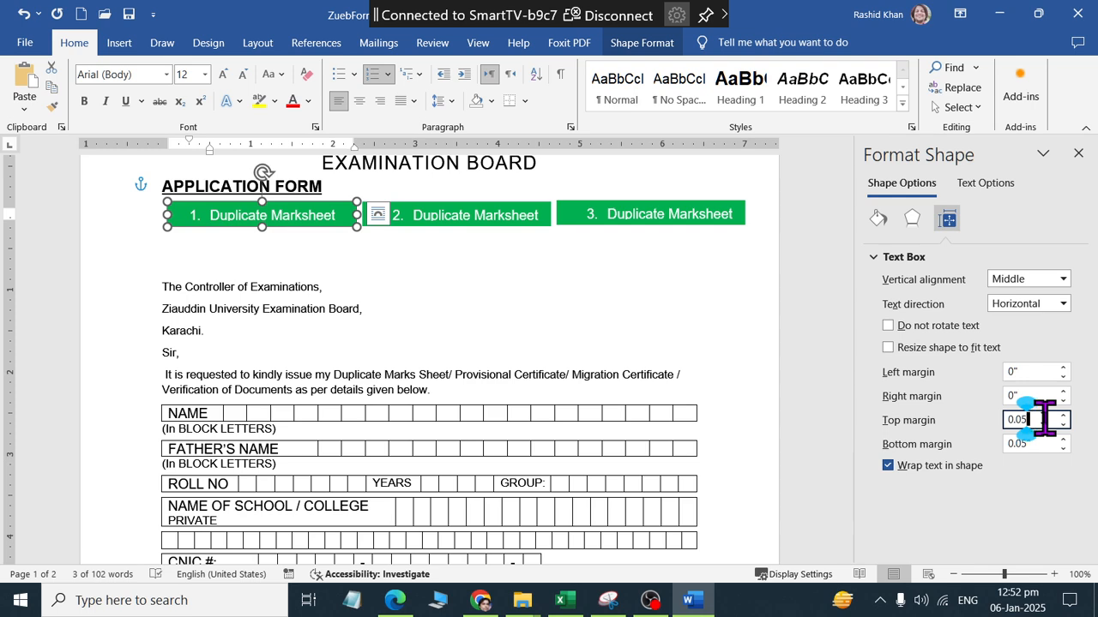
key(BackSpace)
key(BackSpace)
key(BackSpace)
key(BackSpace)
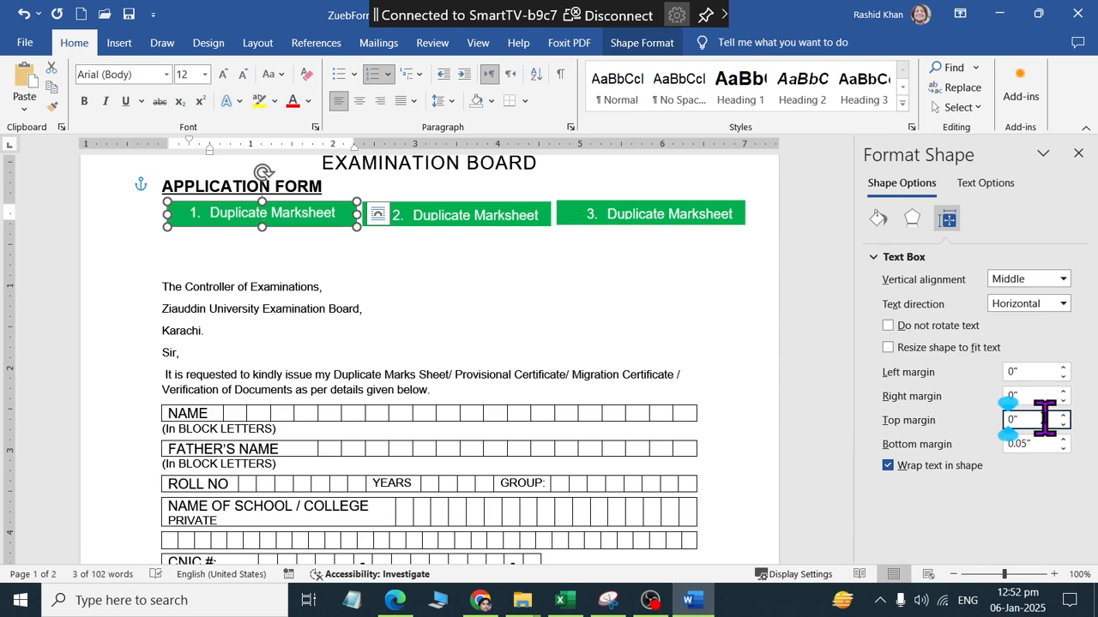
key(Tab)
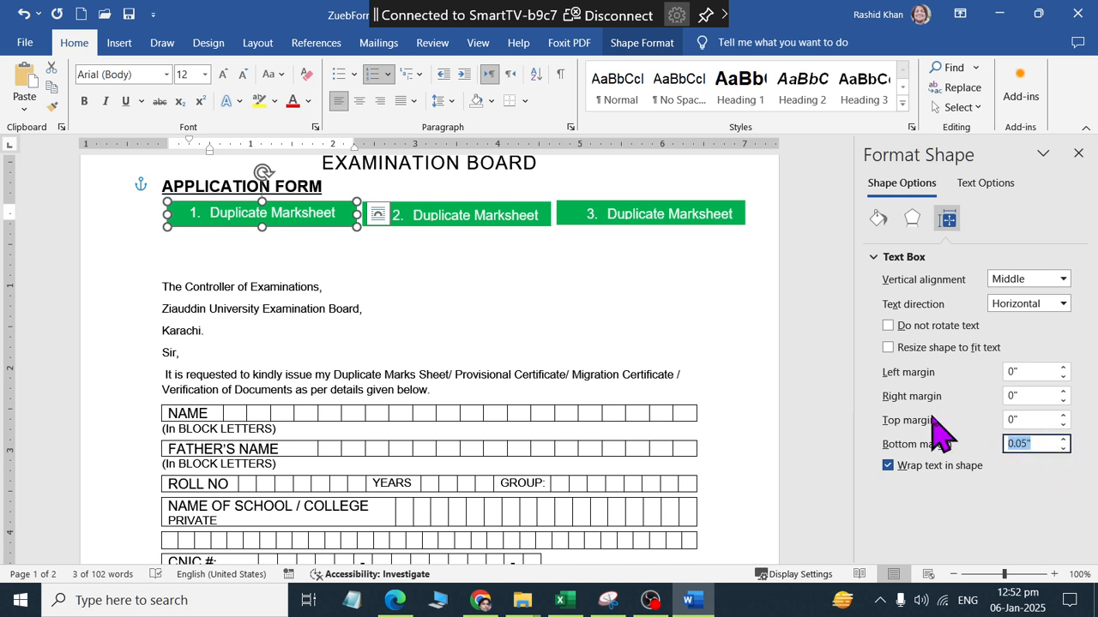
text(0)
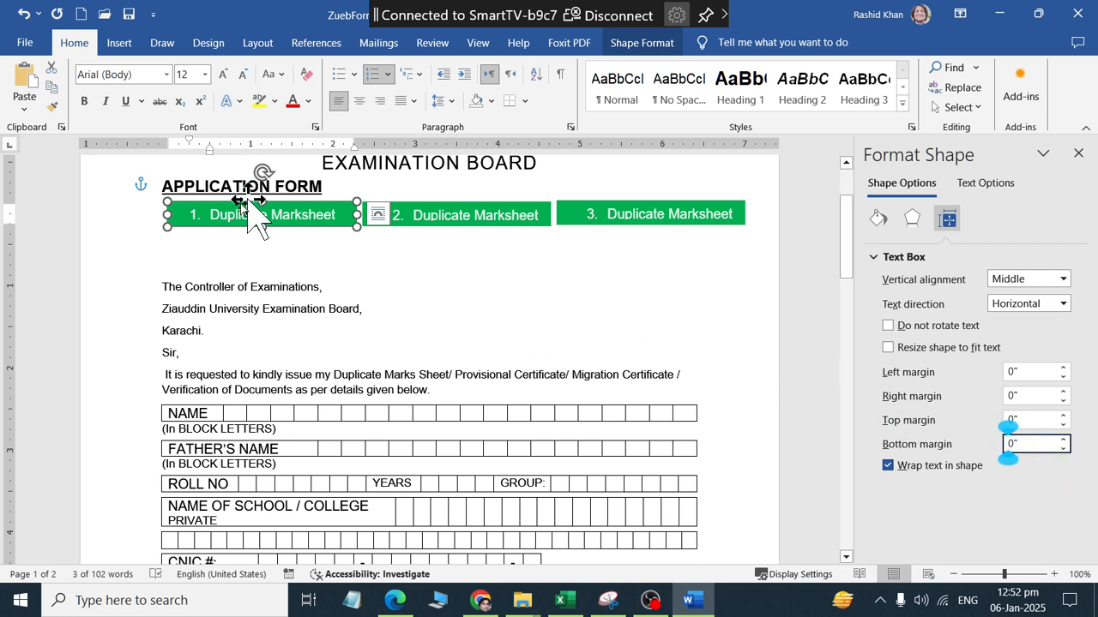
Replace the automatic list numbering in the first green label with a plain "1. " before "Duplicate Marksheet"
click(210, 215)
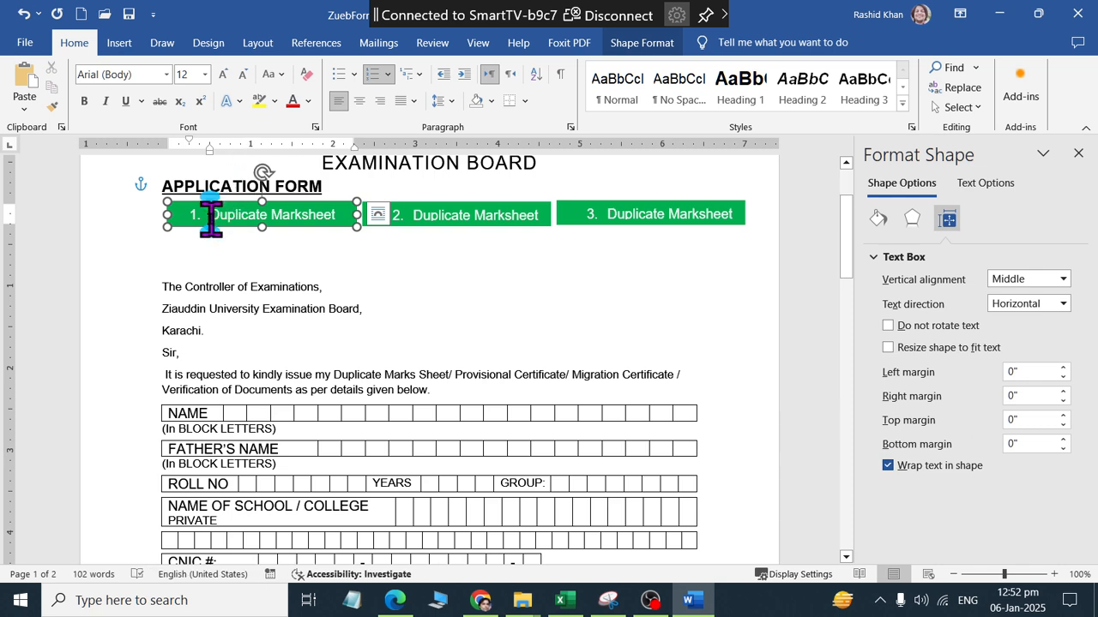
click(371, 75)
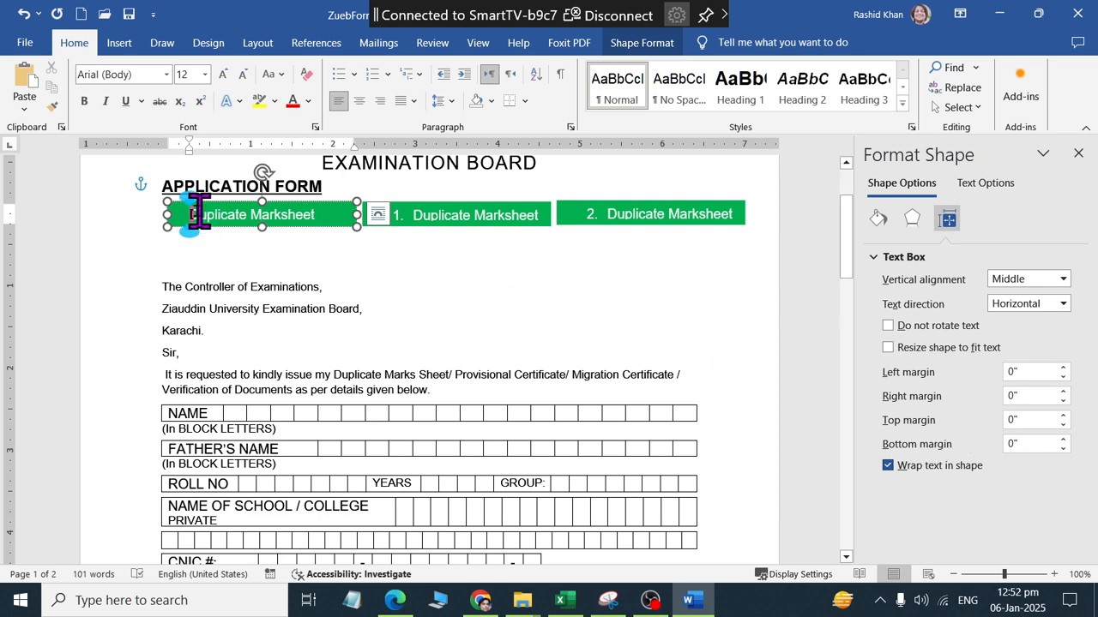
key(BackSpace)
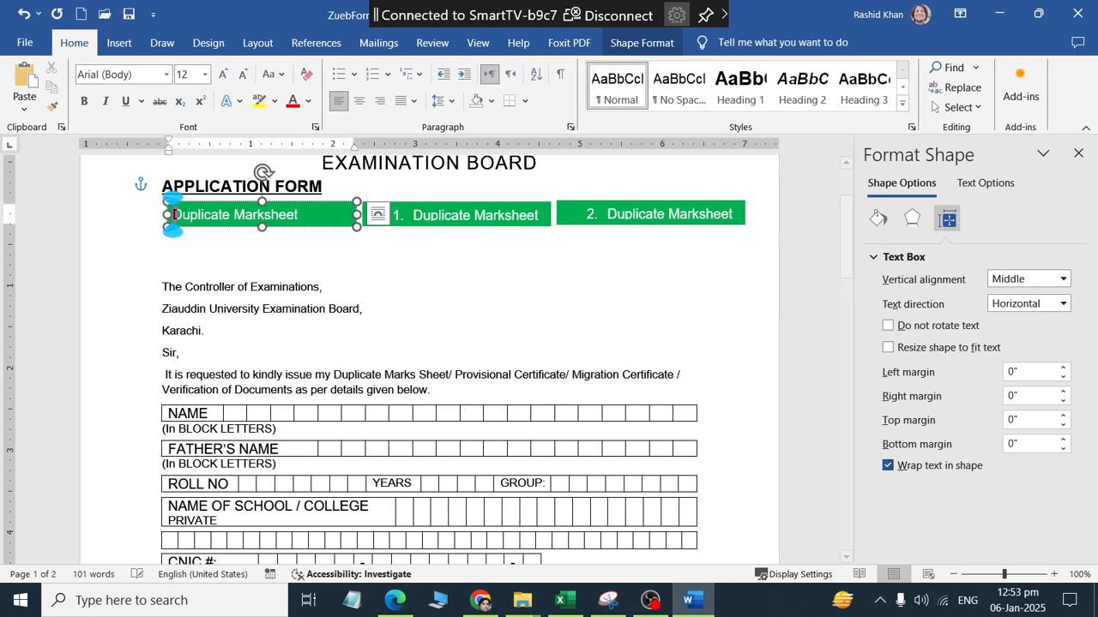
text(1. )
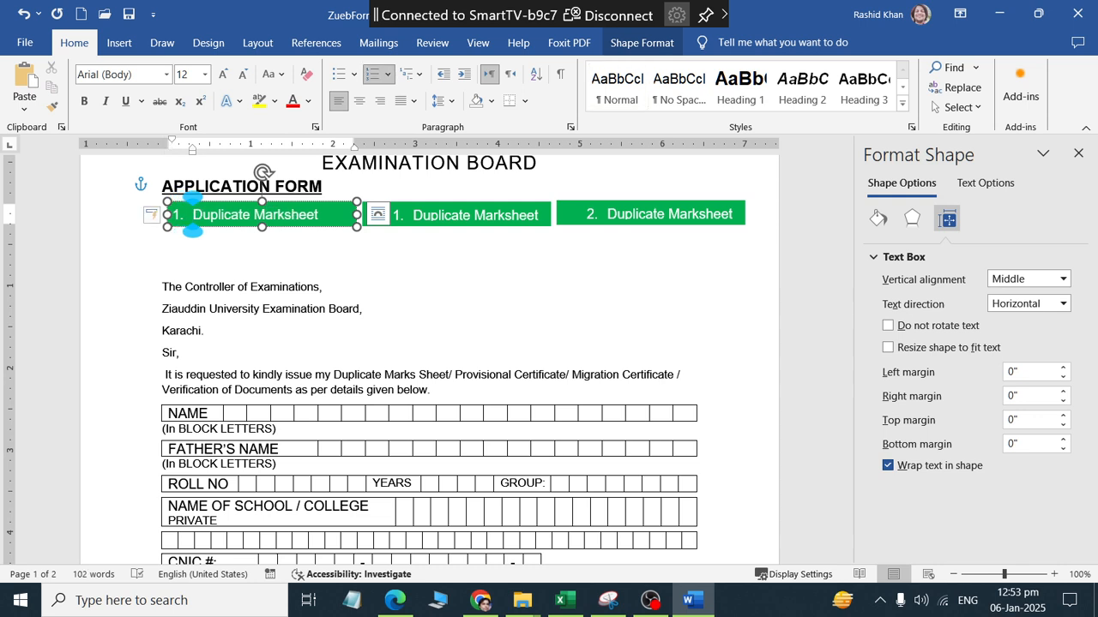
text(1.)
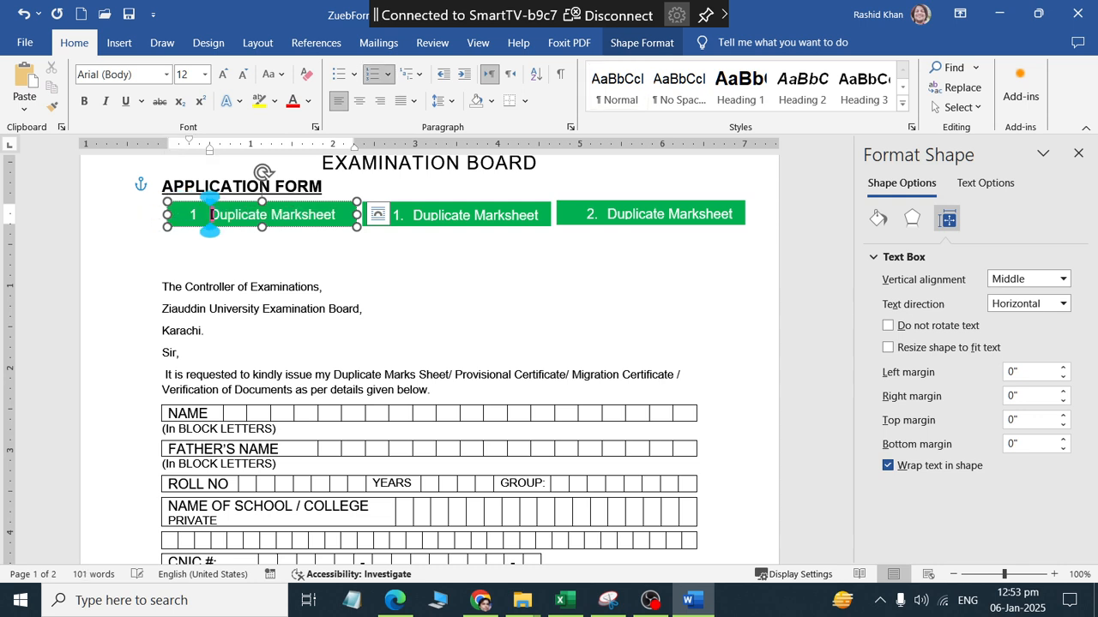
key(ctrl+z)
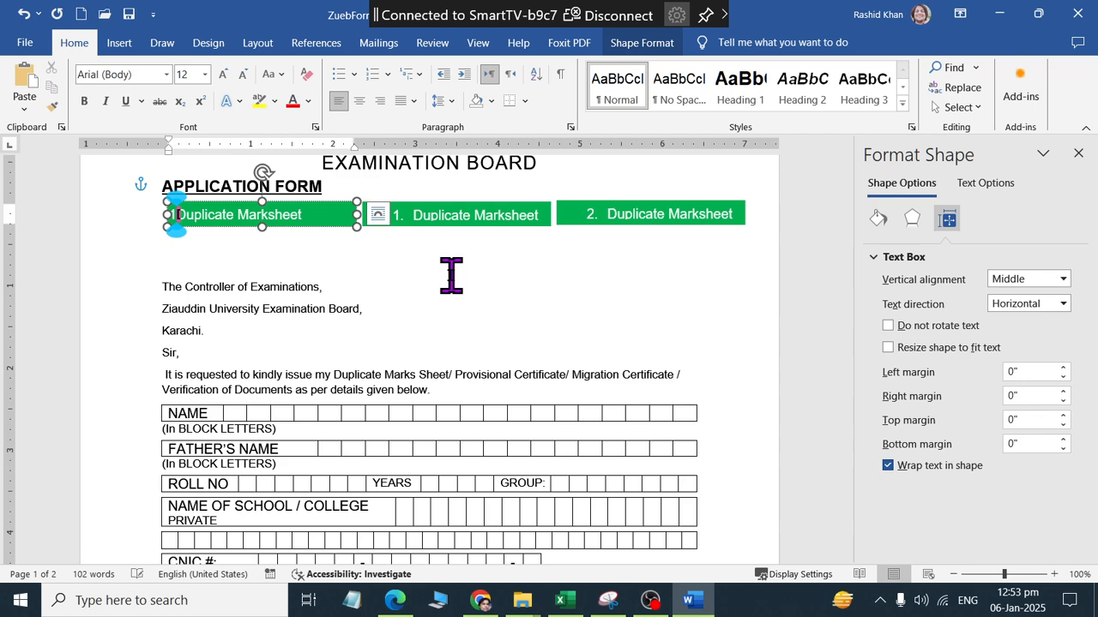
text(1.)
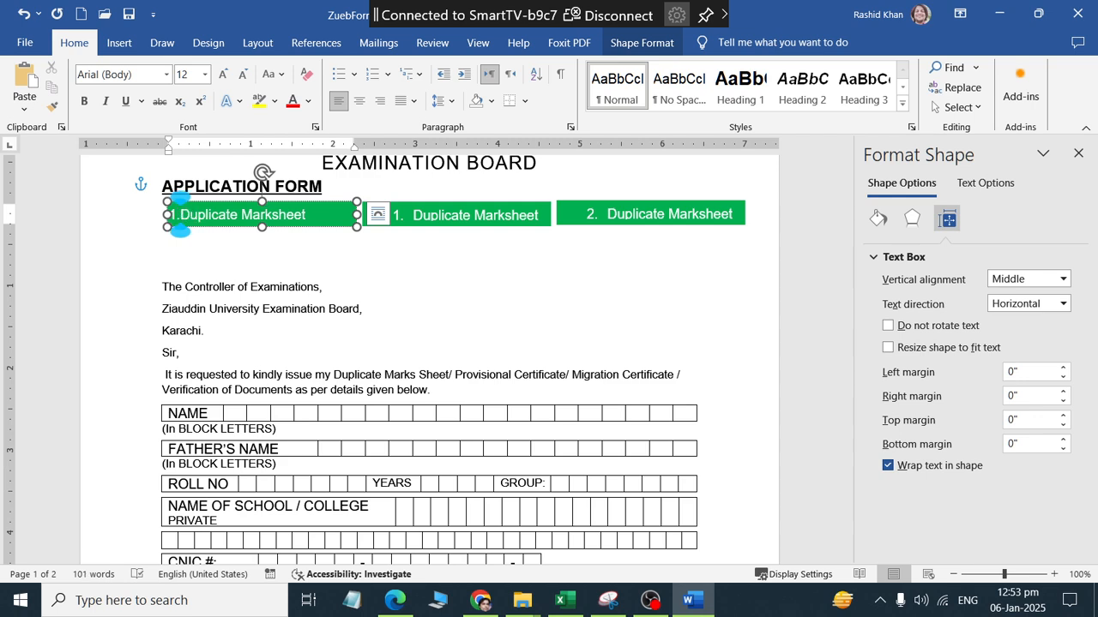
key(ctrl+z)
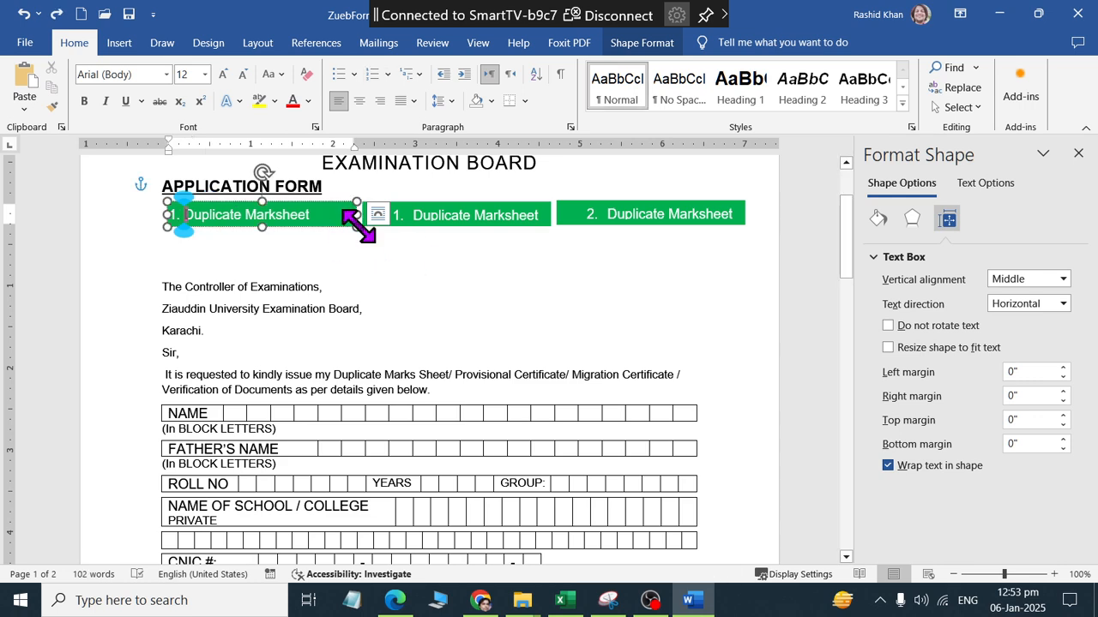
Try a height of 0.2" for the first green label, and undo that height change
click(638, 45)
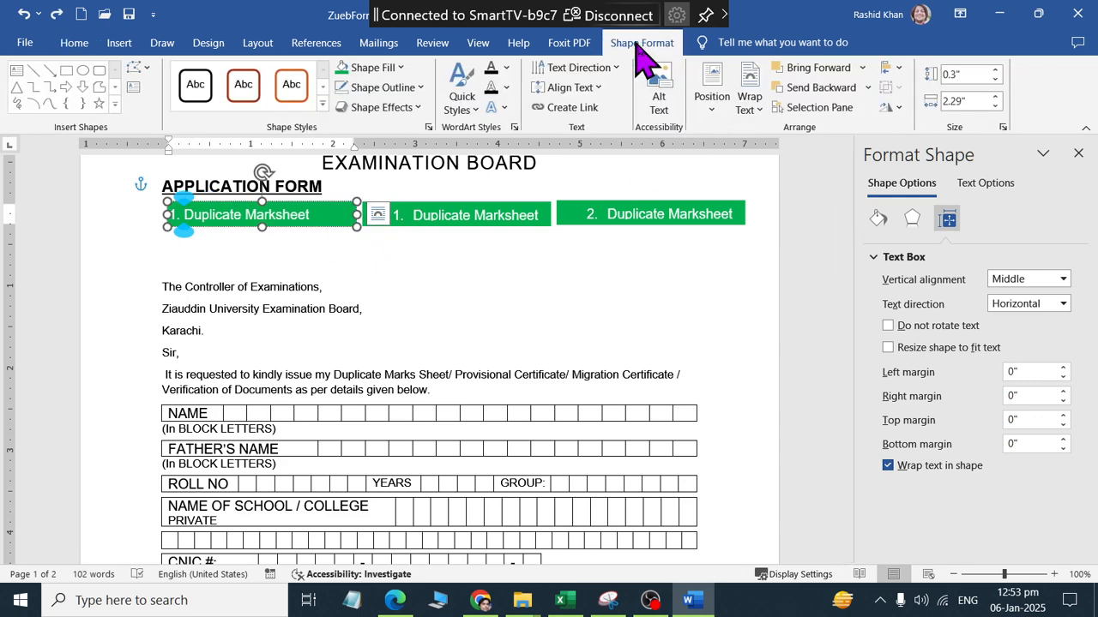
click(965, 75)
text(0.2)
key(Return)
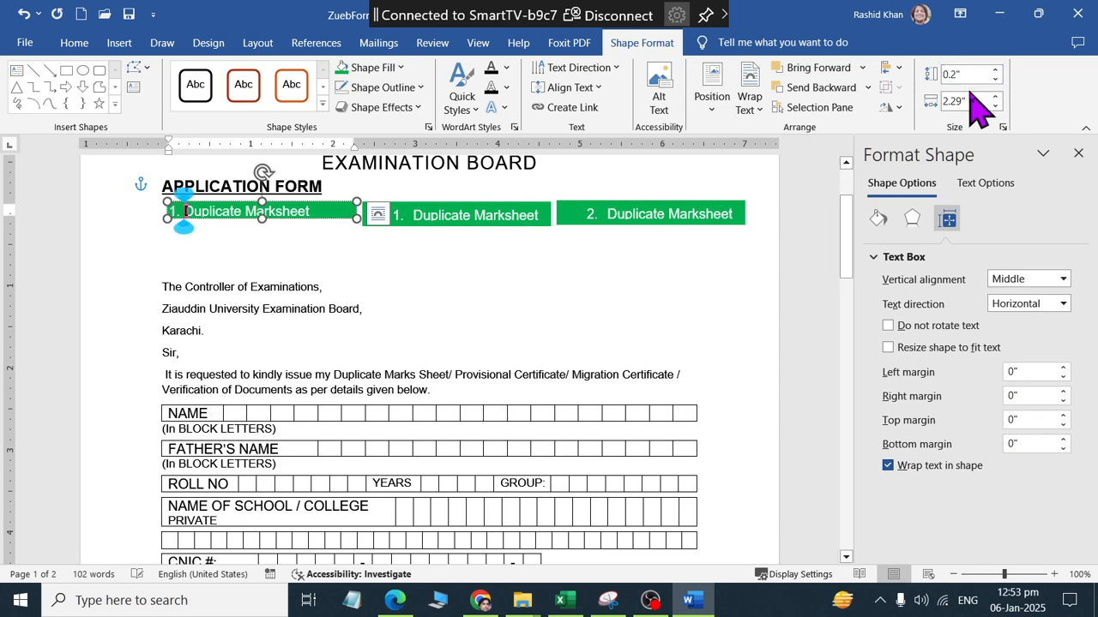
key(ctrl+z)
Set the width of the first green label to 2"
click(965, 101)
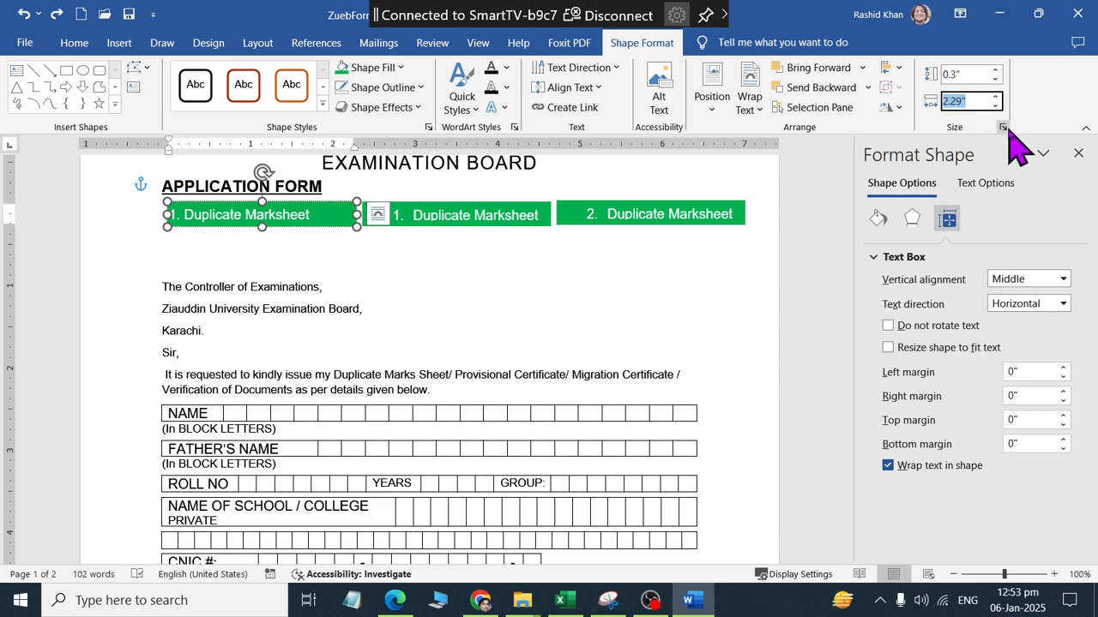
key(Return)
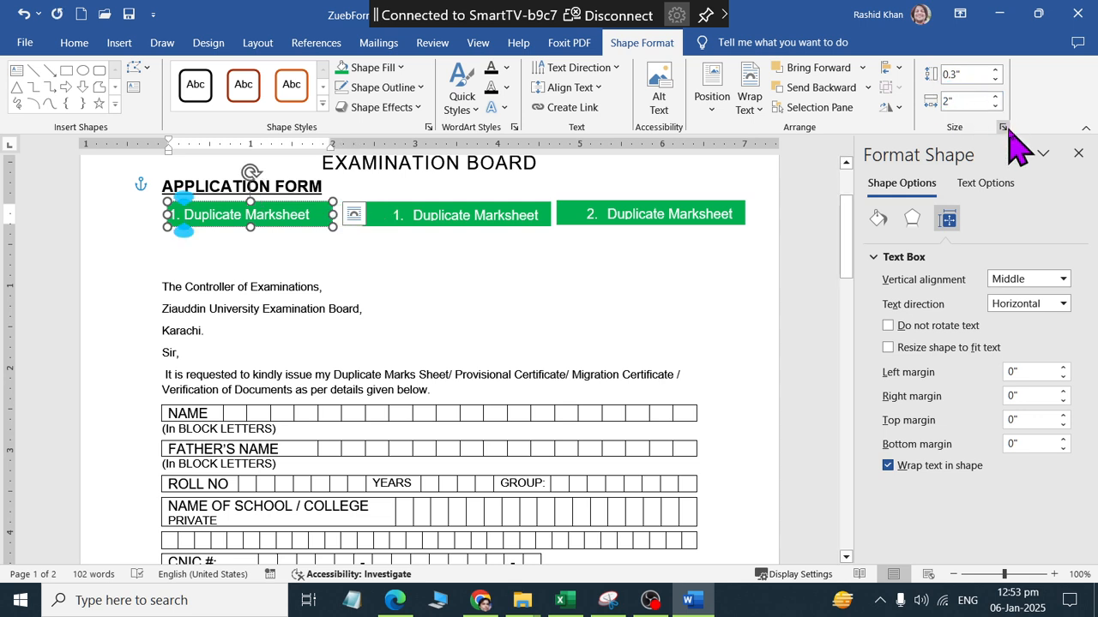
Delete the second and third green labels, keeping only the first one
click(483, 219)
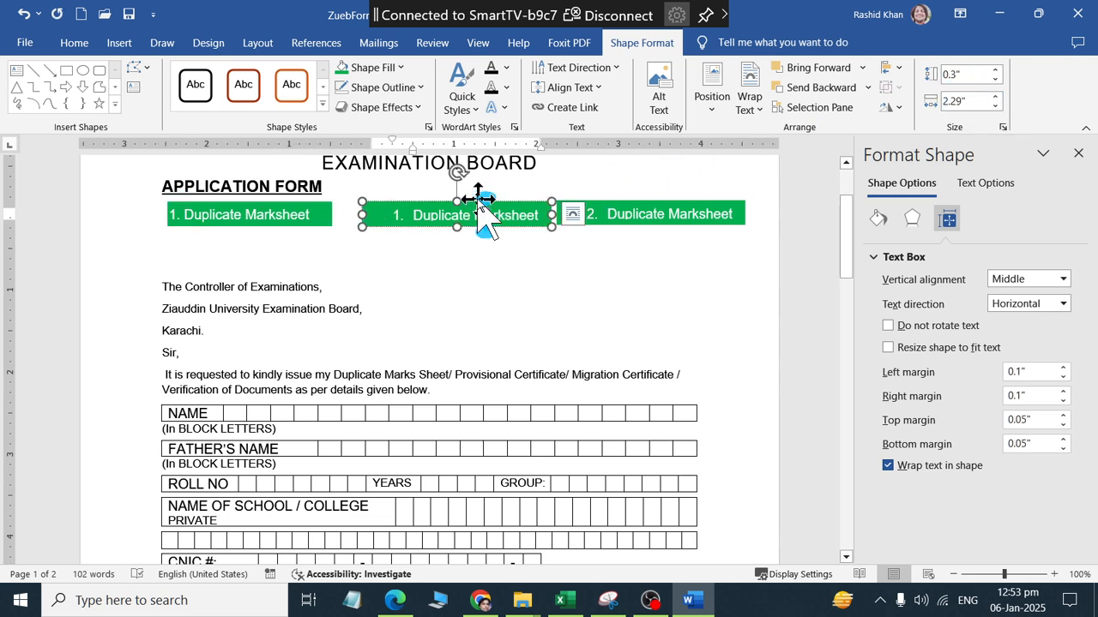
key(Delete)
click(598, 206)
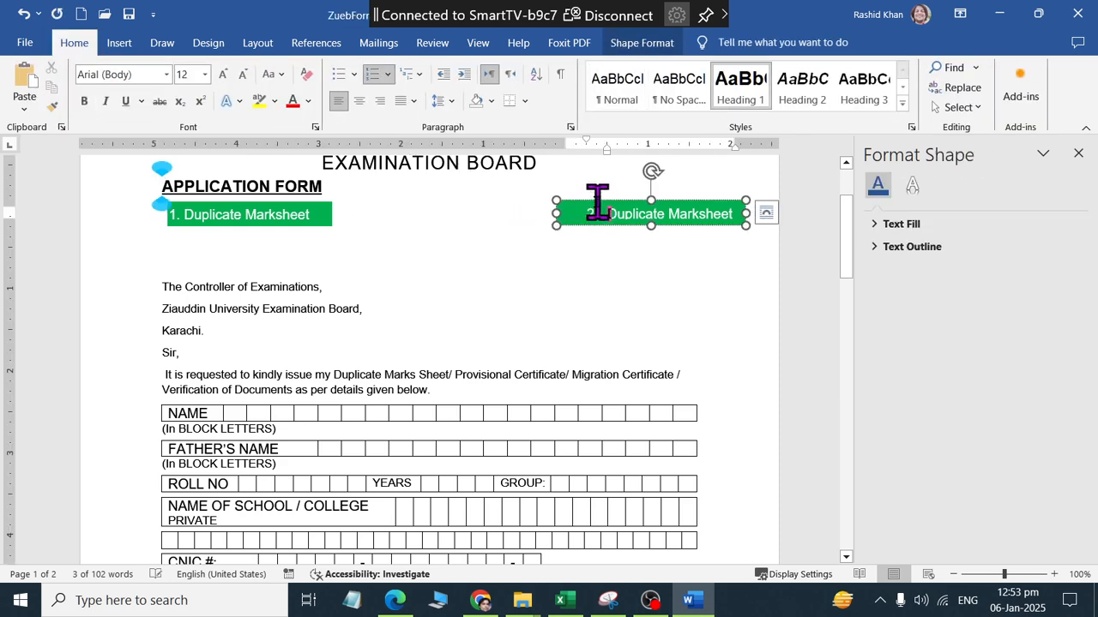
key(Delete)
Duplicate the first green label twice and place the copies beside it to form an evenly spaced row of three
click(294, 215)
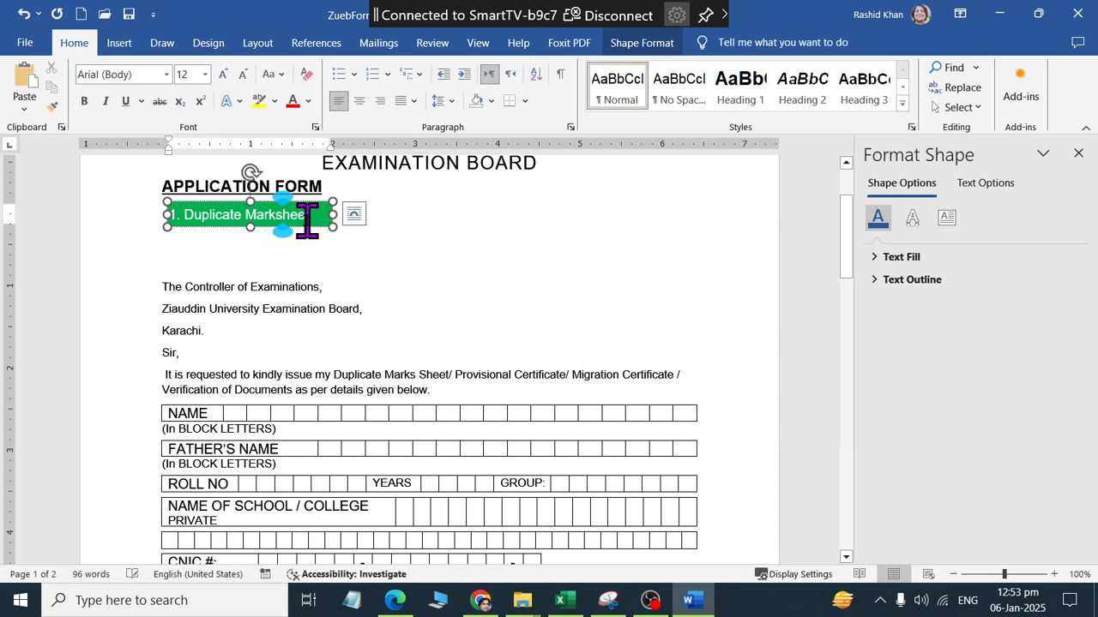
click(312, 225)
key(ctrl+d)
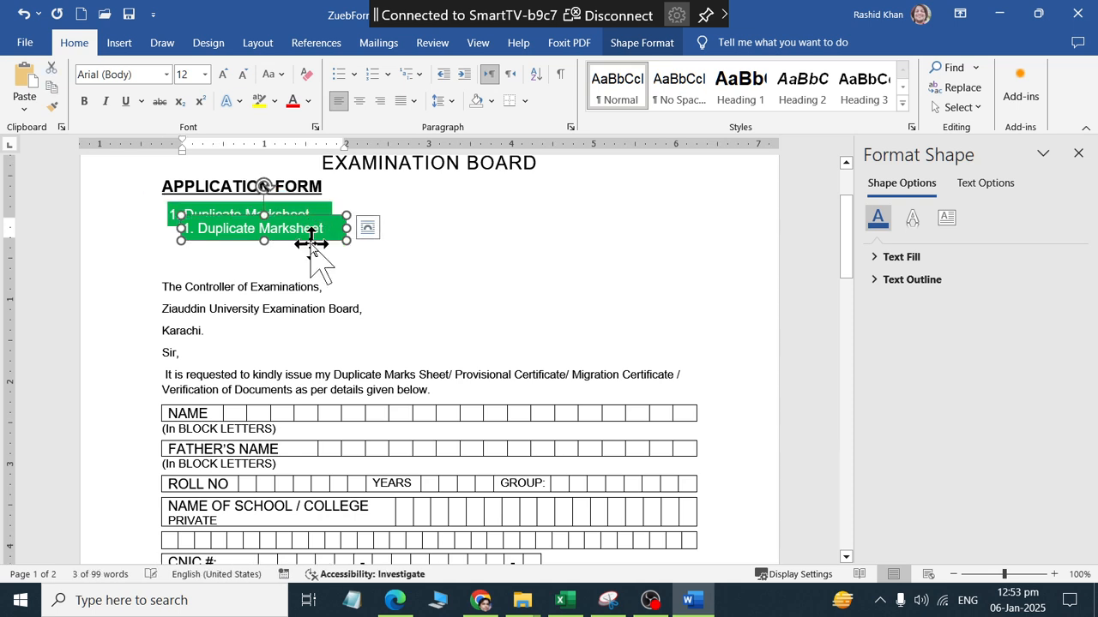
drag(311, 245, 658, 229)
key(ctrl+d)
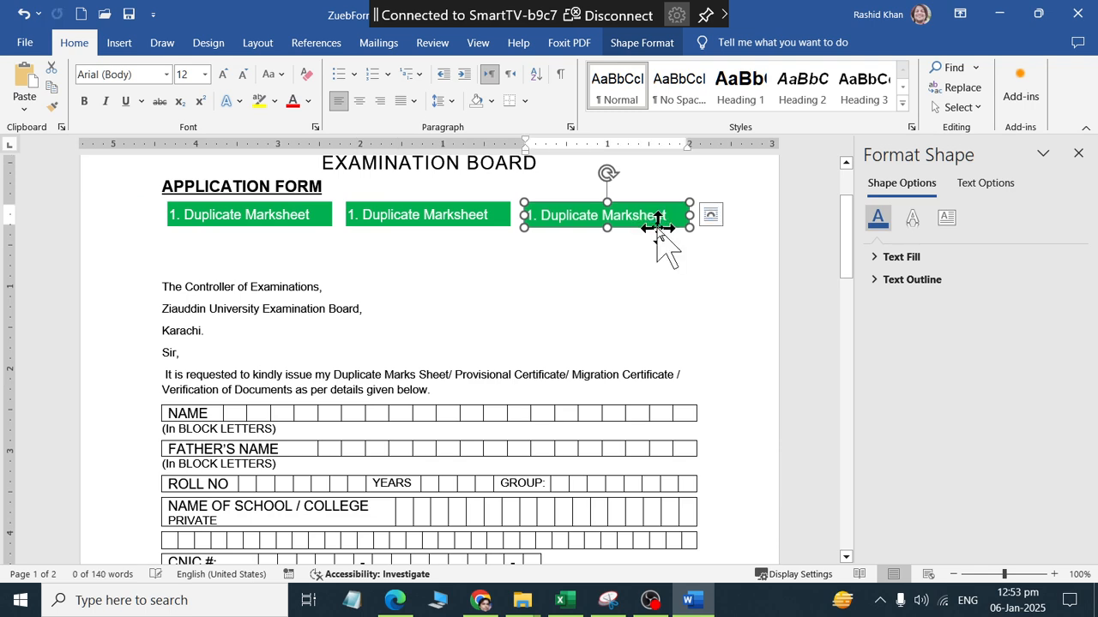
Select all three green labels and distribute them horizontally
shift+click(405, 224)
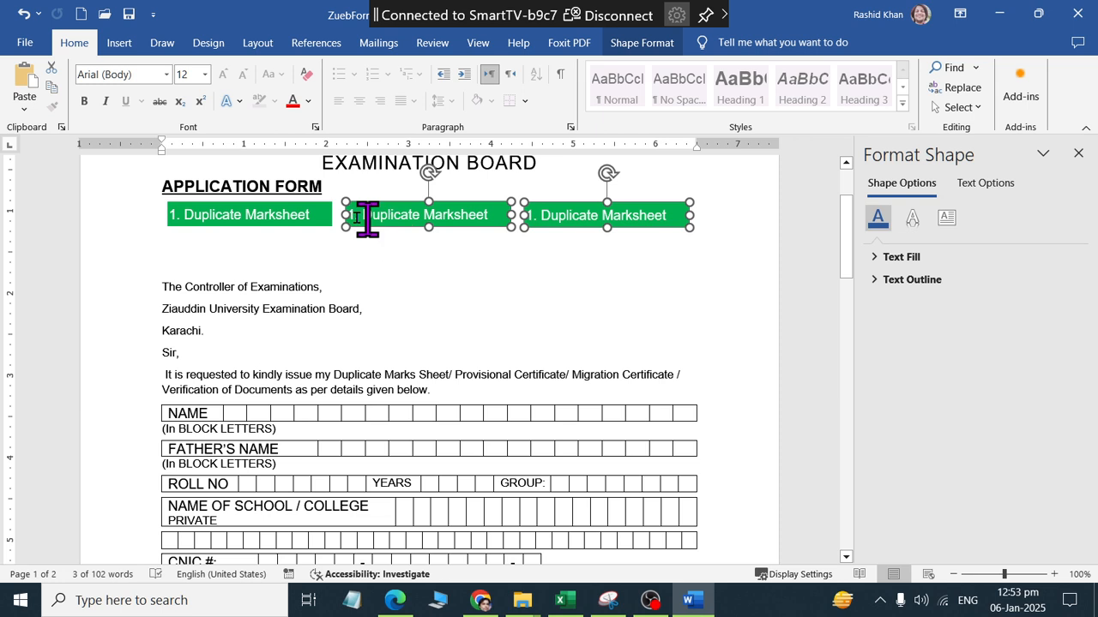
shift+click(290, 217)
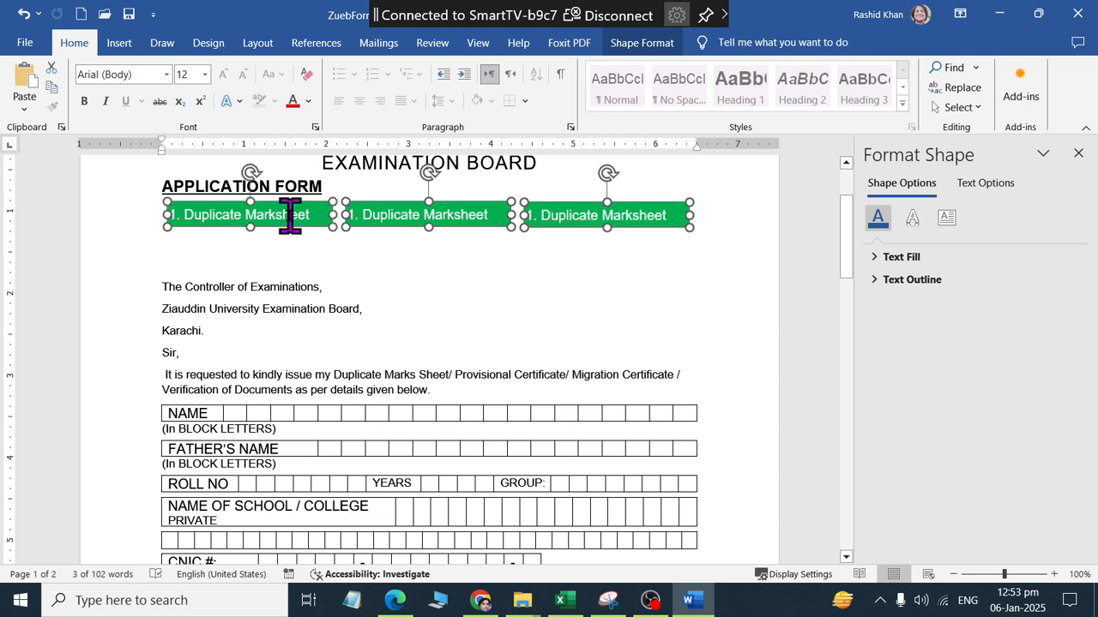
click(642, 43)
click(900, 68)
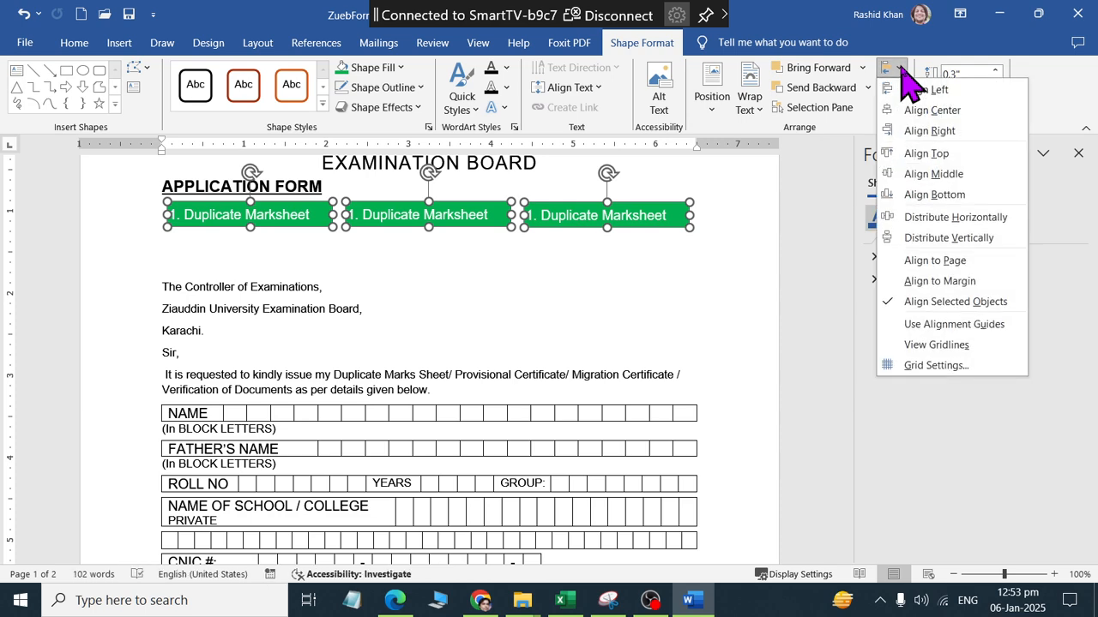
click(914, 219)
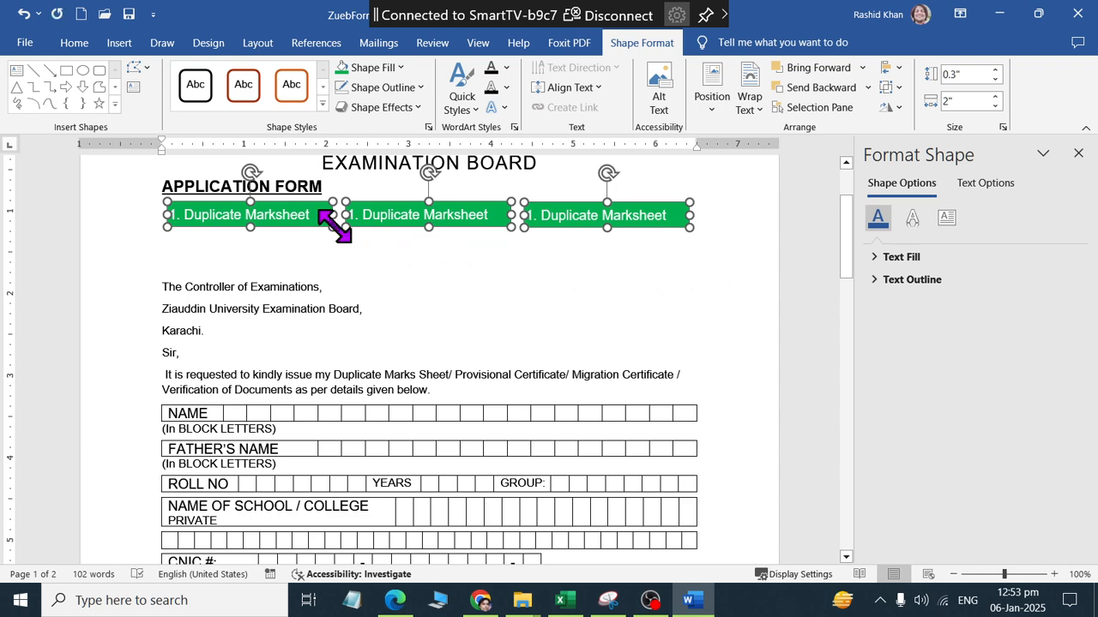
Check the label layout in the reference PDF, then duplicate the third green label in Word and place the copy directly below the first
key(alt+Tab)
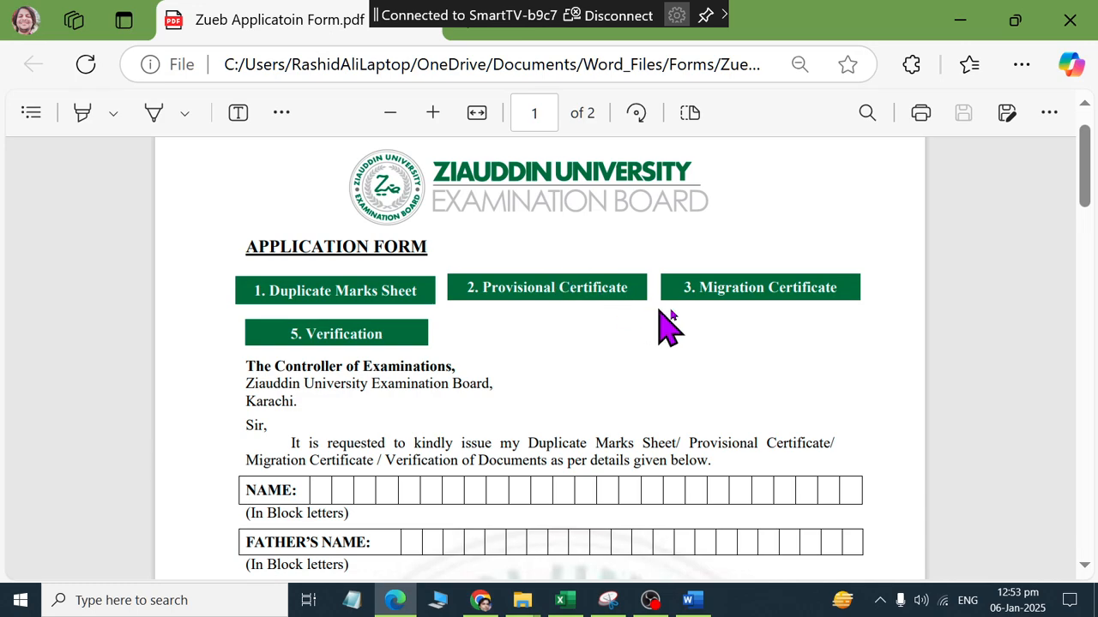
key(alt+Tab)
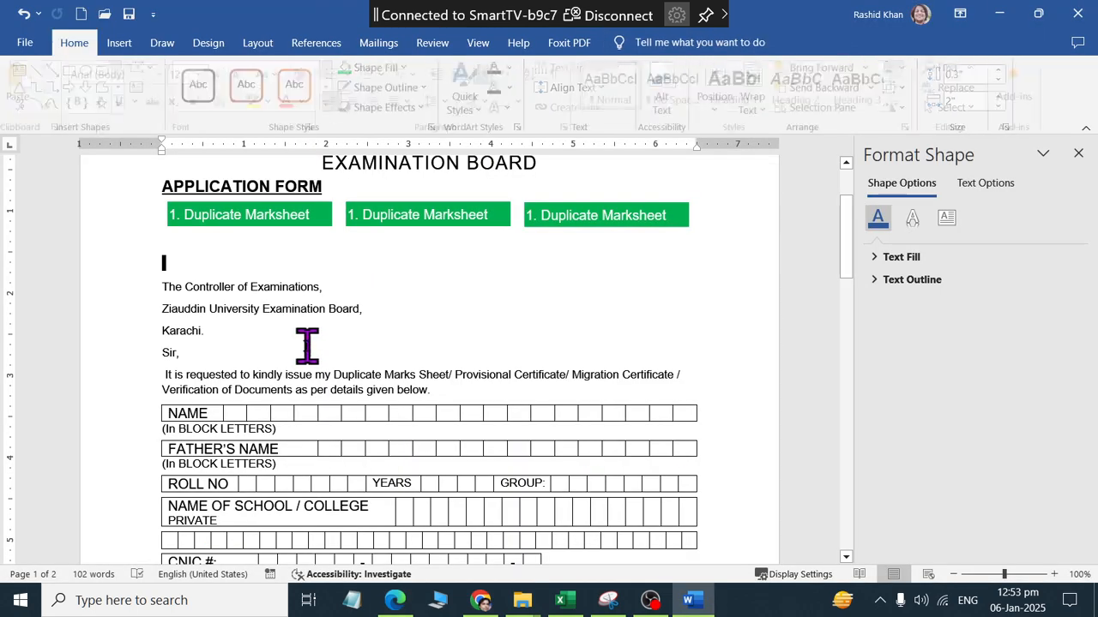
click(575, 221)
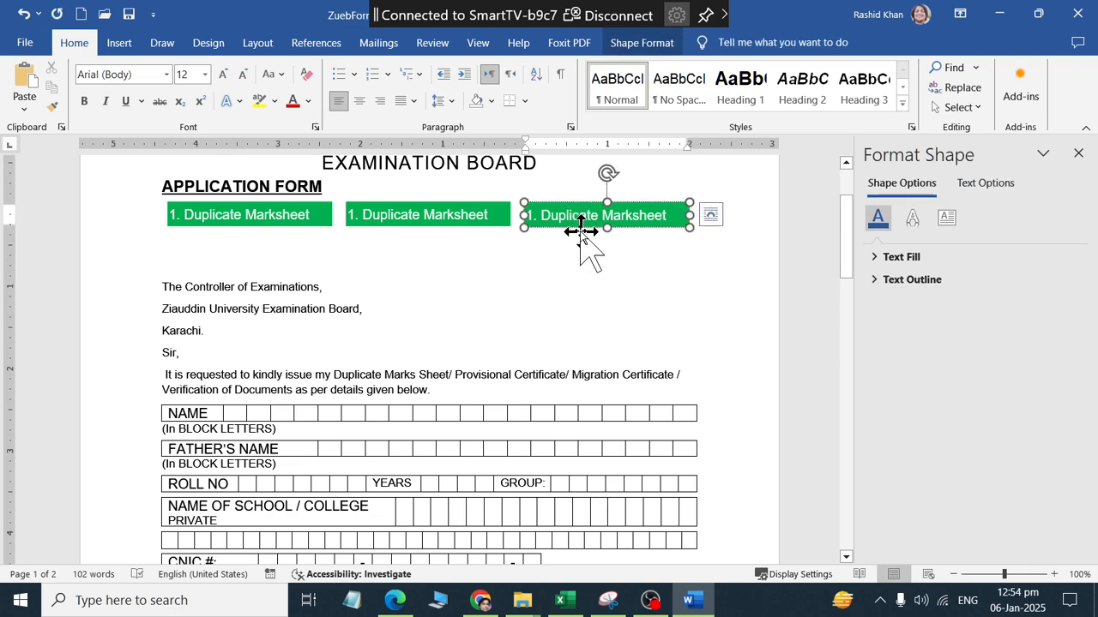
key(ctrl+d)
key(Escape)
drag(575, 240, 208, 260)
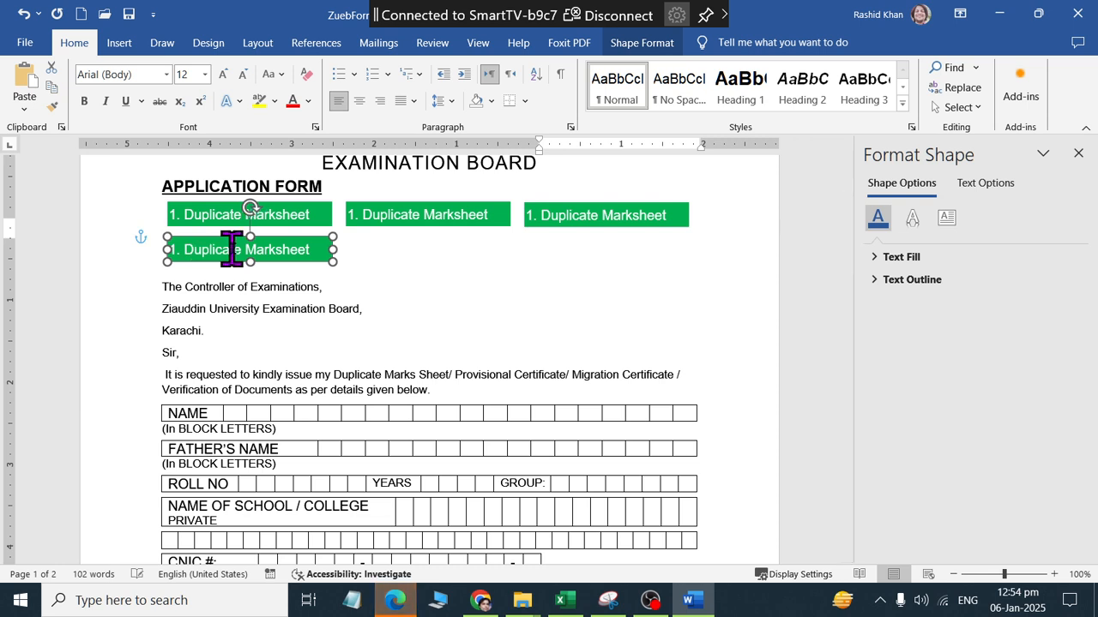
click(388, 218)
click(577, 219)
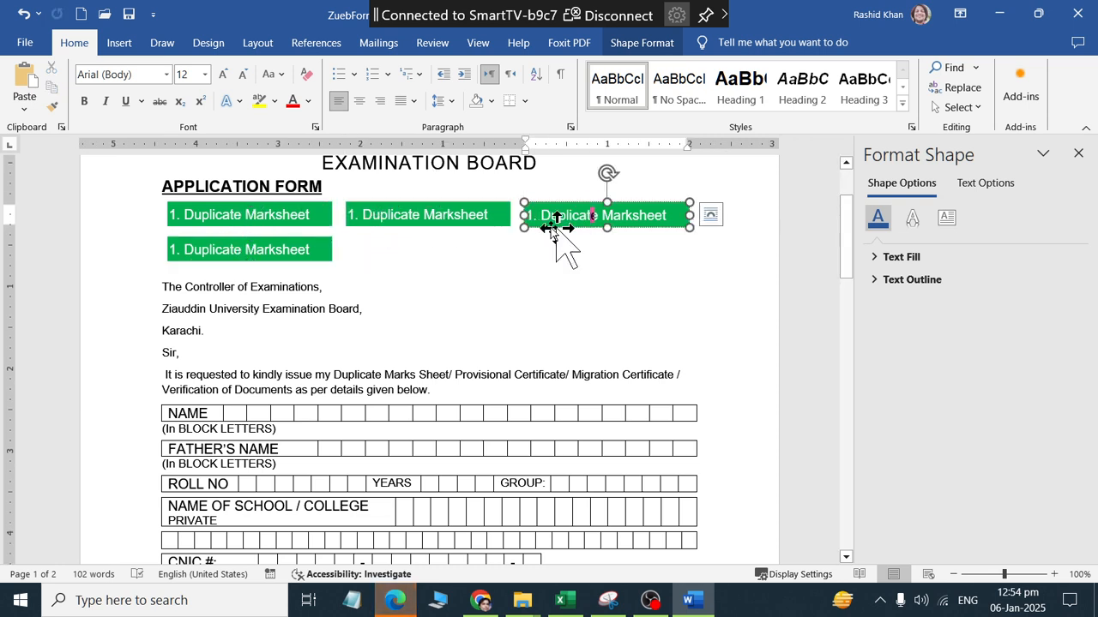
click(296, 251)
click(265, 312)
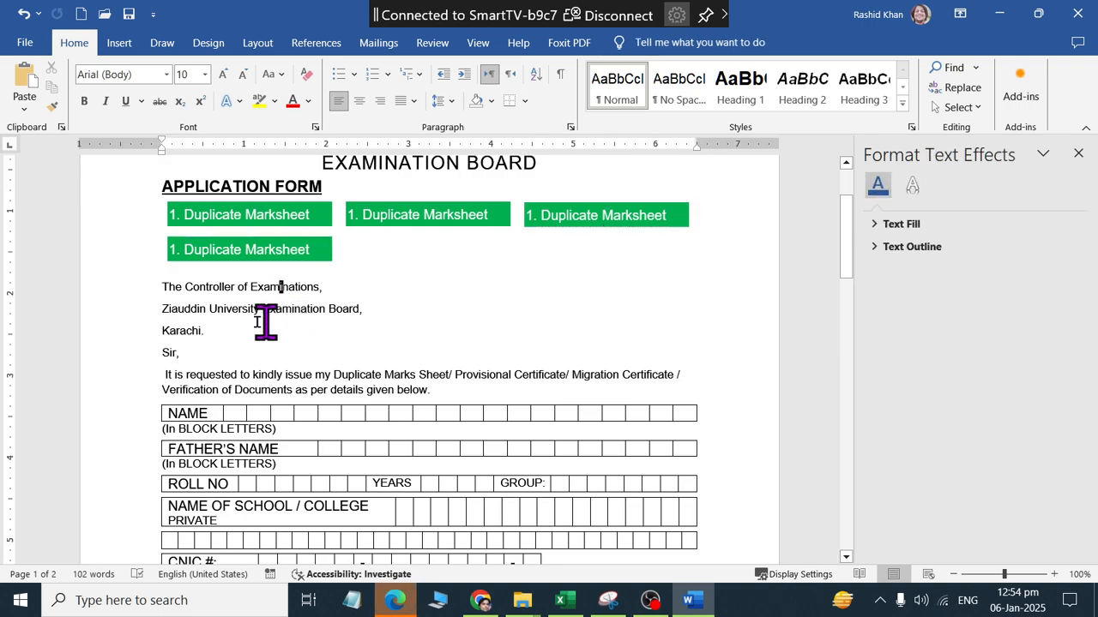
Make the line "The Controller of Examinations," bold in Word, comparing it with the reference PDF
key(alt+Tab)
key(ctrl+Tab)
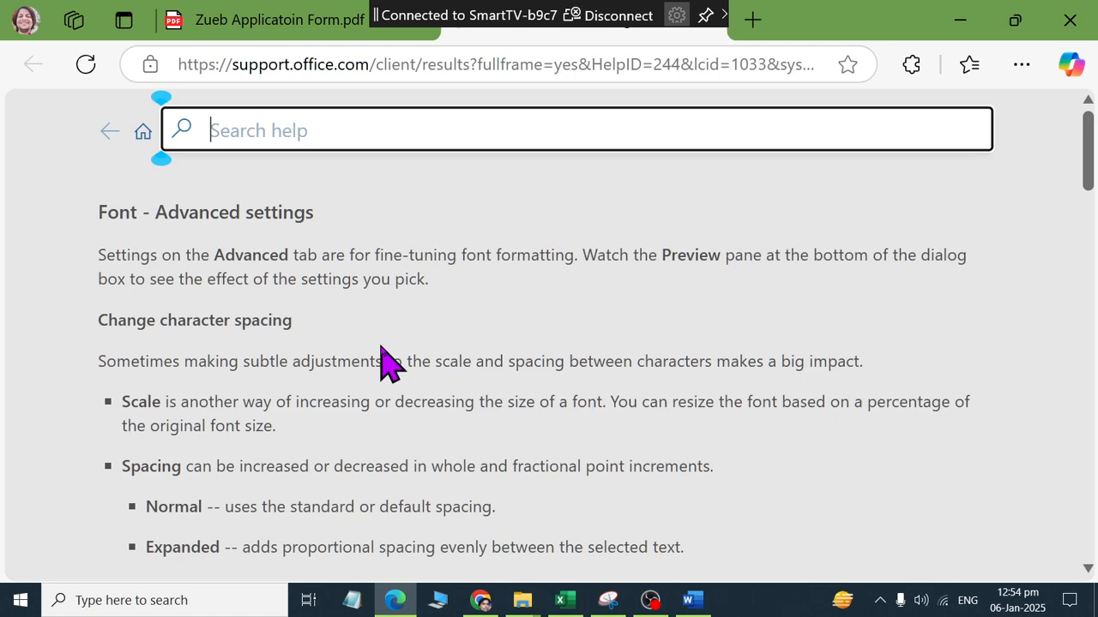
key(ctrl+Tab)
key(alt+Tab)
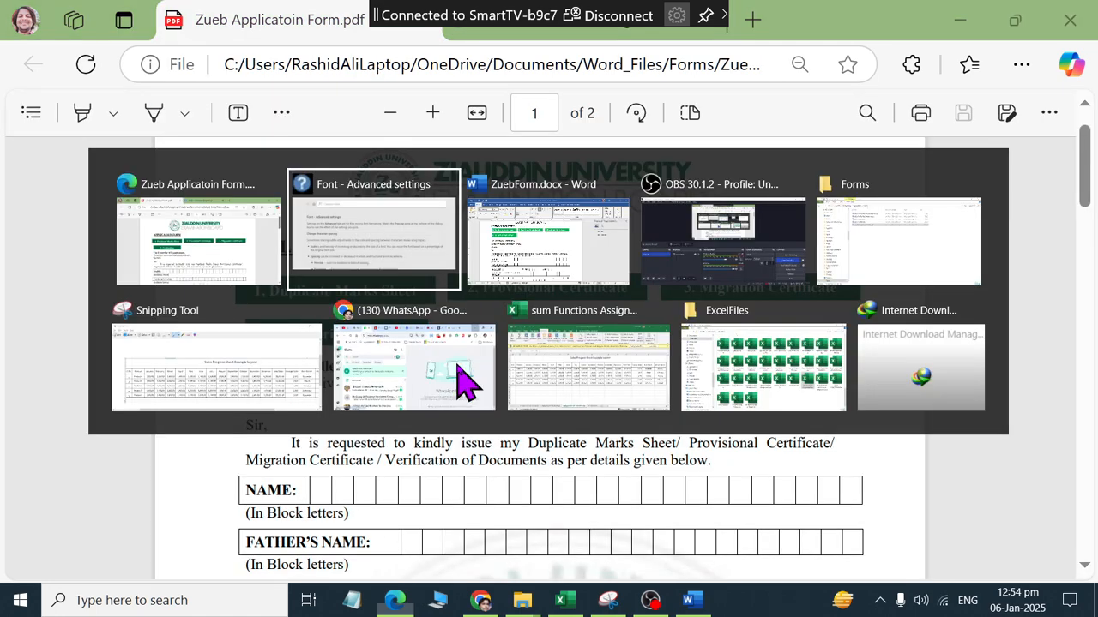
drag(298, 286, 160, 287)
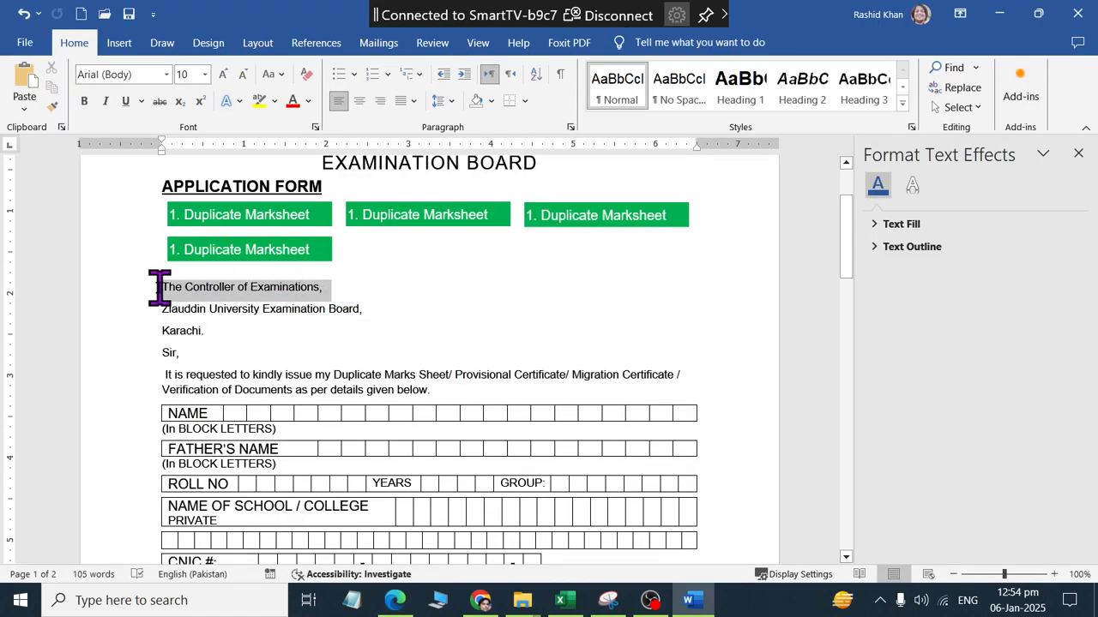
key(ctrl+b)
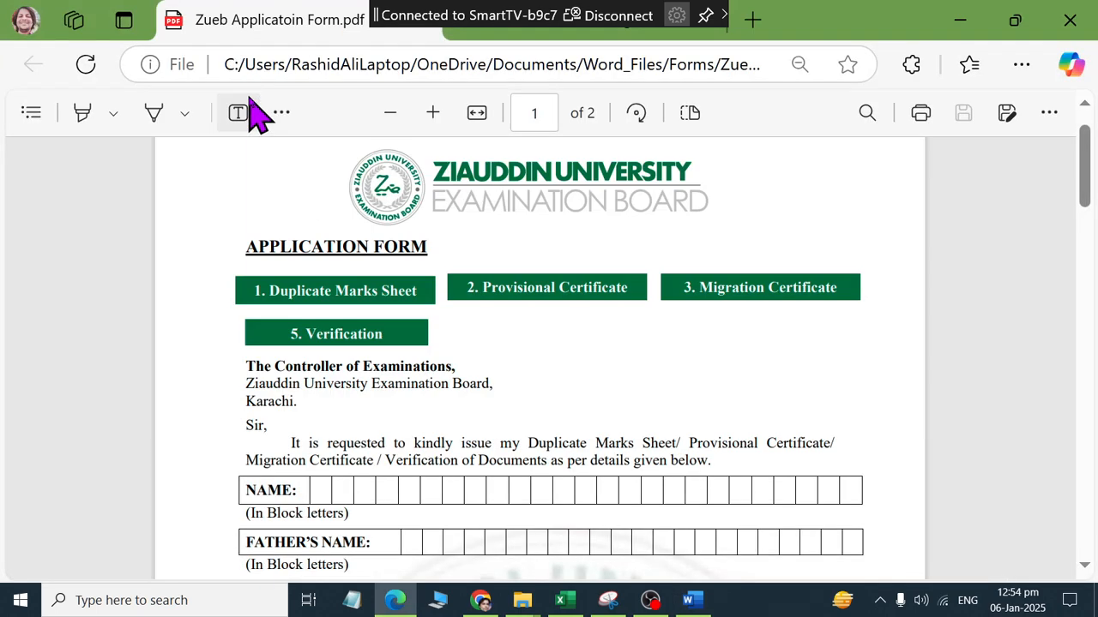
key(alt+Tab)
key(alt+Tab)
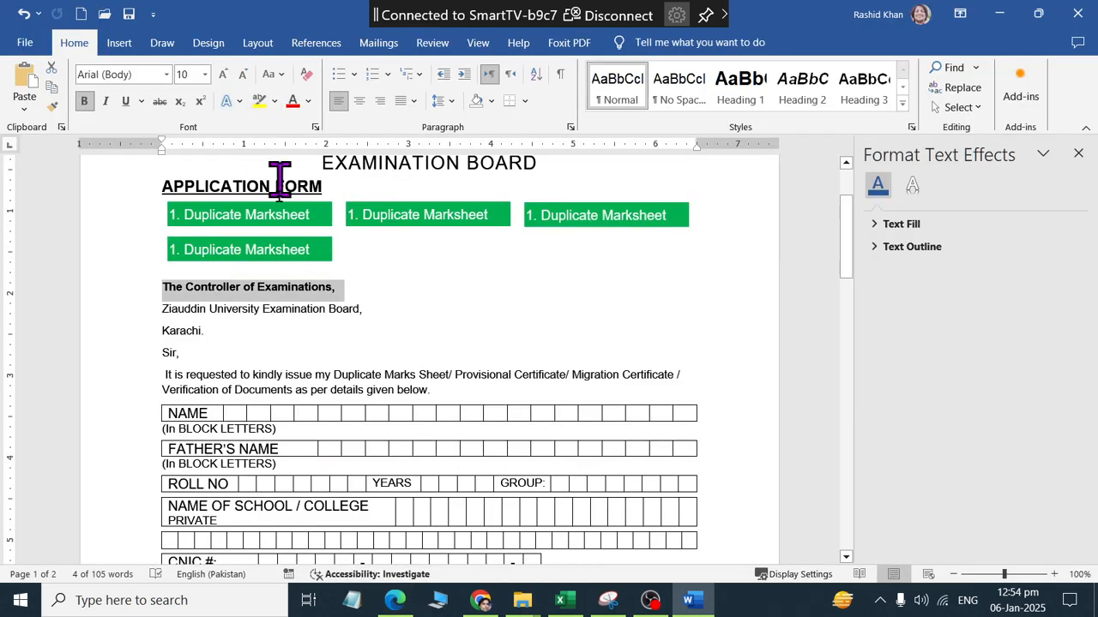
Reduce the line spacing of the address lines from "The Controller of Examinations," through "Sir,"
click(202, 315)
scroll(272, 339, down, 2)
scroll(272, 340, up, 1)
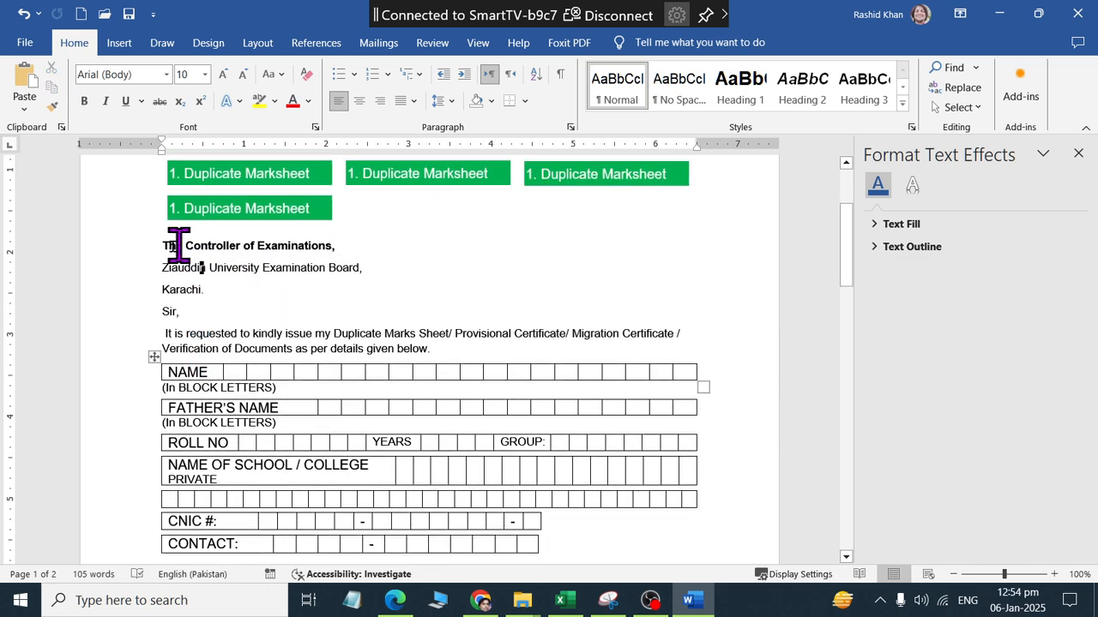
drag(166, 247, 200, 309)
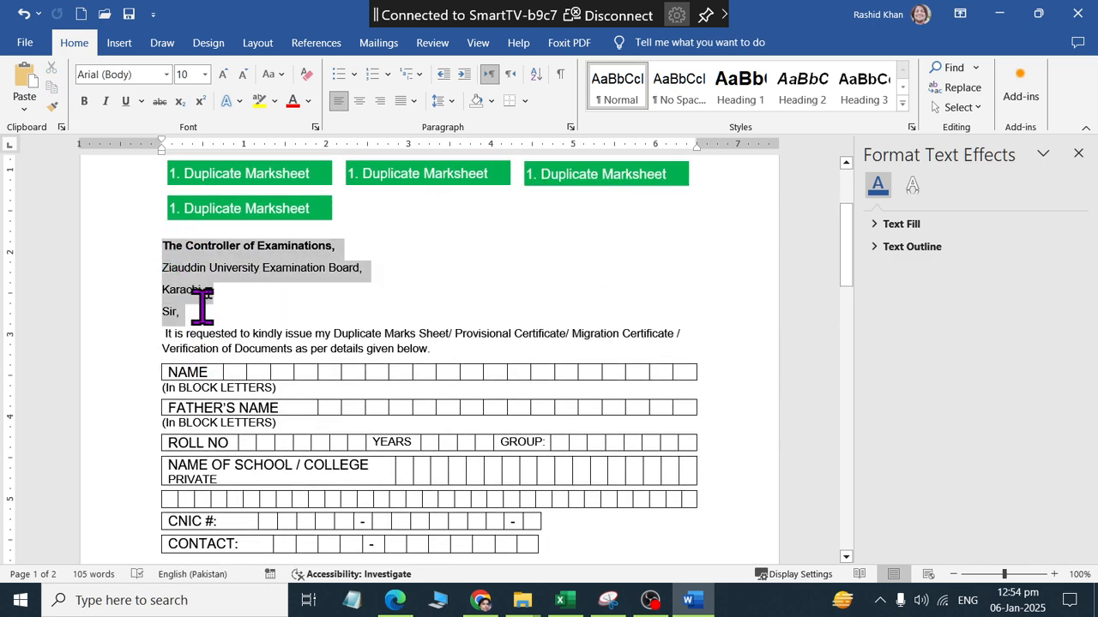
click(438, 101)
click(443, 123)
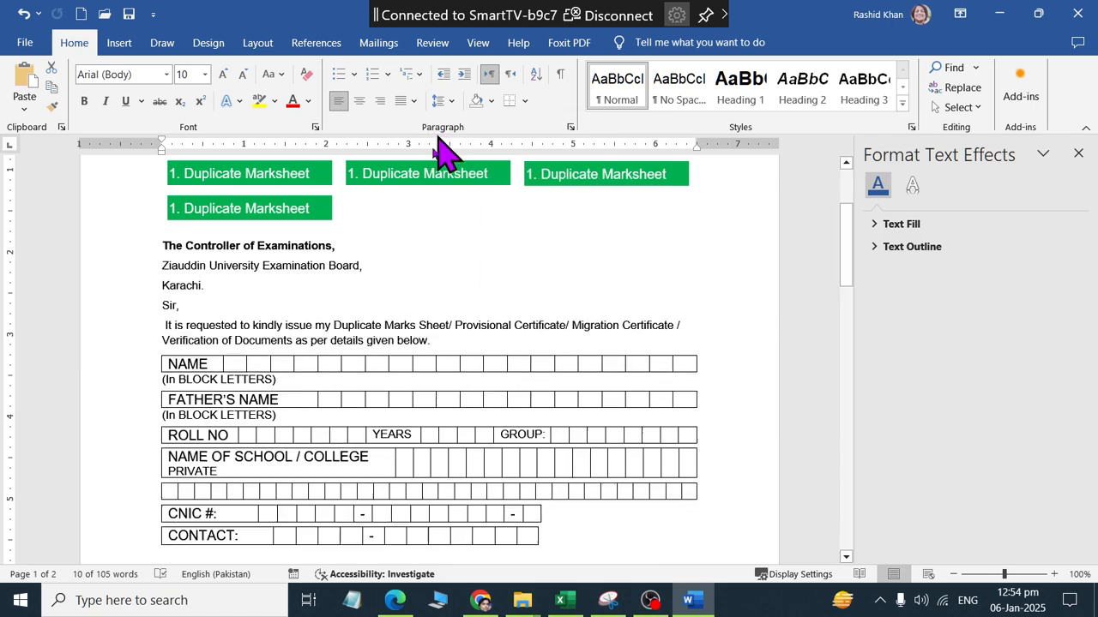
Compare the lower half of the Word form with the FOR OFFICE USE section of the reference PDF
click(247, 309)
scroll(406, 343, down, 6)
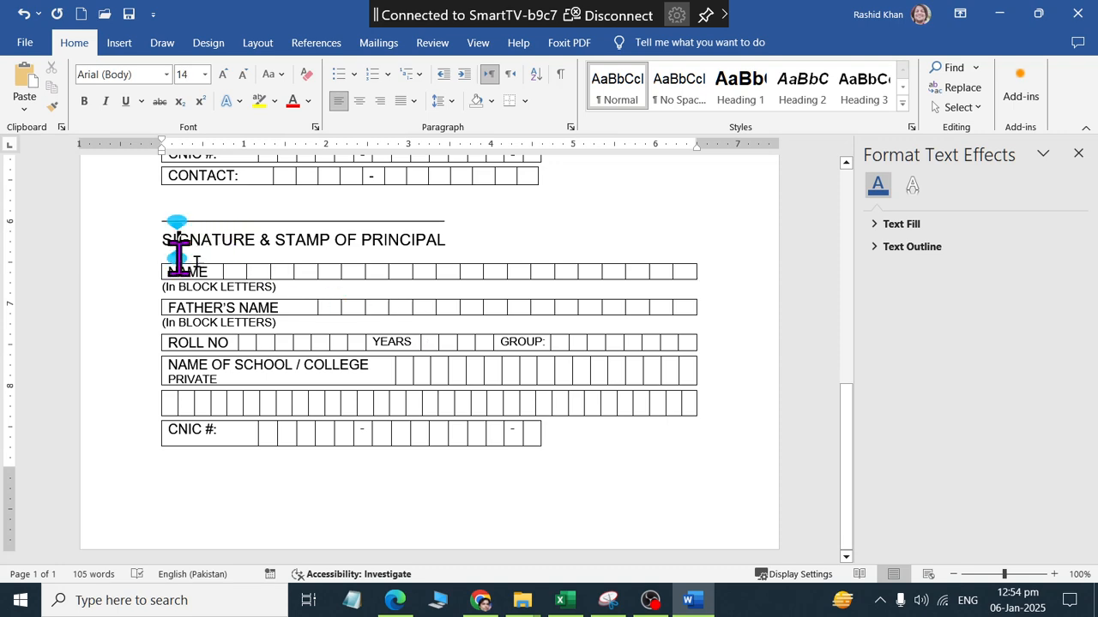
click(119, 43)
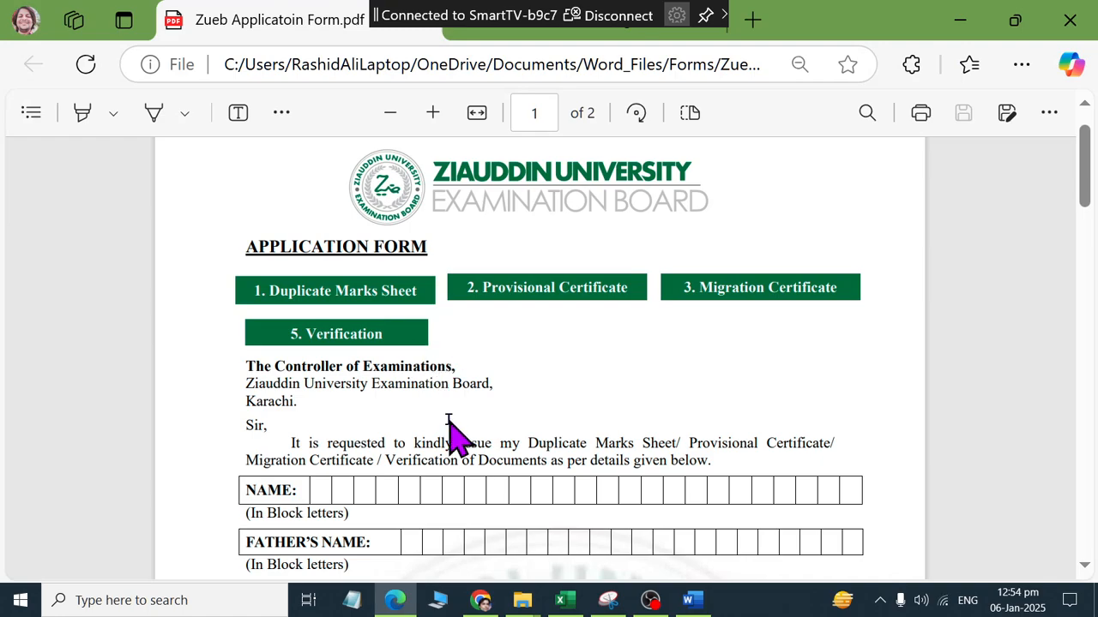
scroll(455, 428, down, 10)
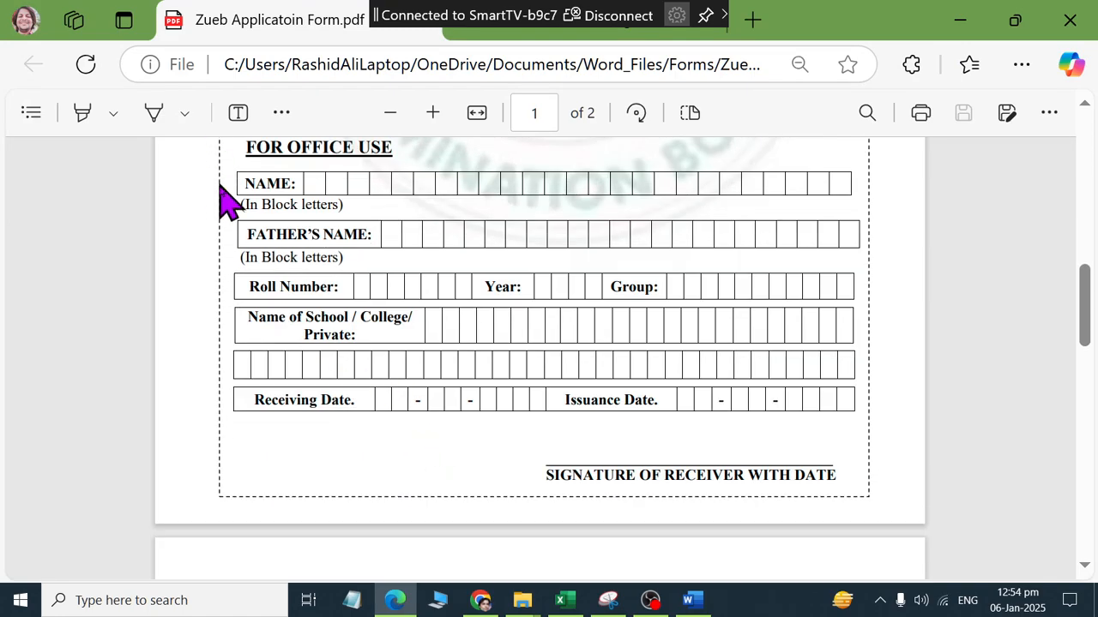
scroll(227, 249, up, 3)
scroll(810, 416, down, 3)
key(alt+Tab)
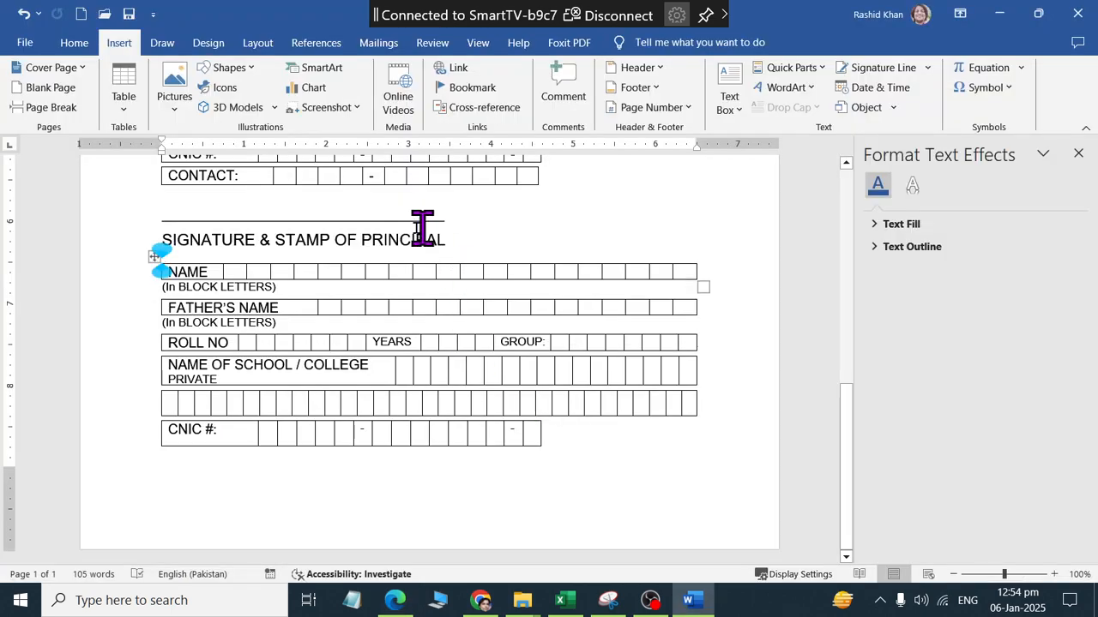
scroll(421, 223, up, 8)
scroll(412, 229, up, 2)
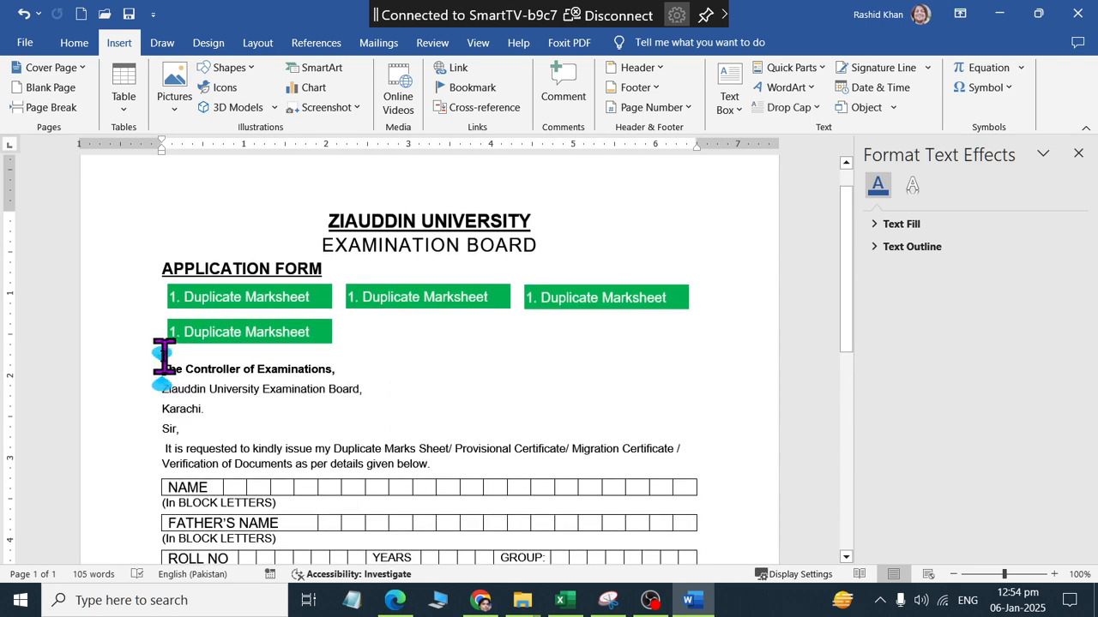
Set the paragraph spacing after to 0.2 pt from the blank line above "The Controller of Examinations," through the request paragraph
drag(163, 356, 478, 465)
click(258, 43)
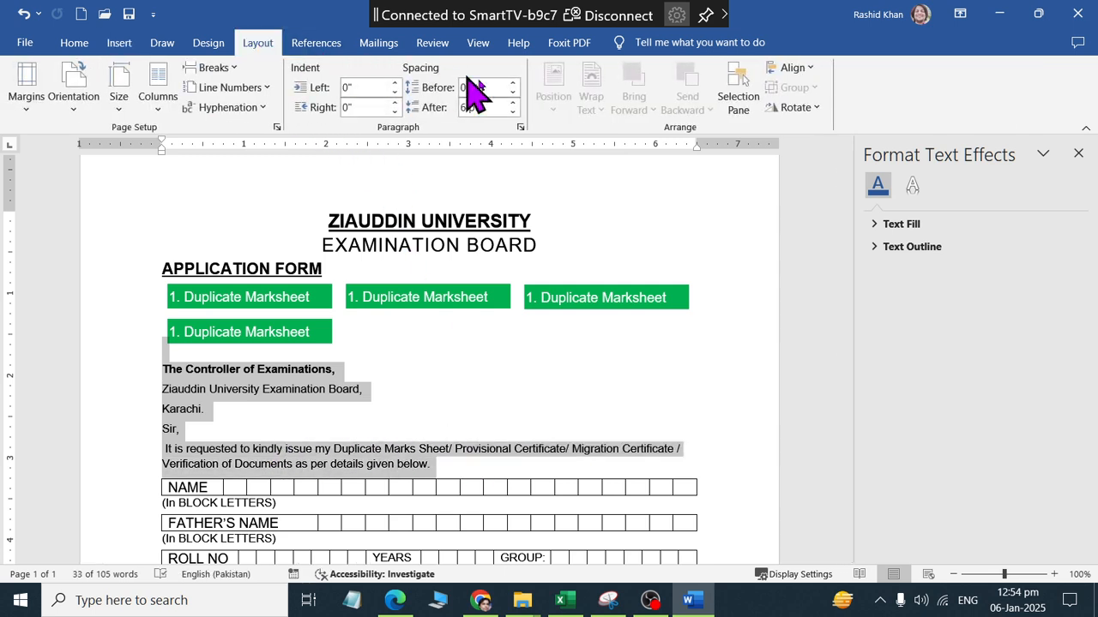
click(480, 107)
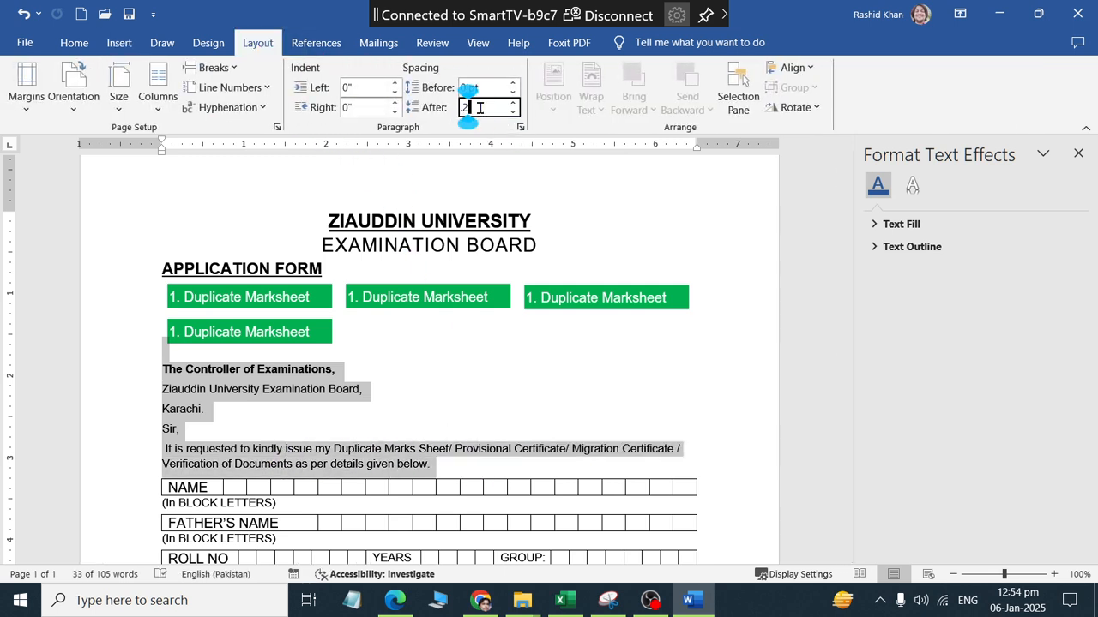
text(.2)
key(Return)
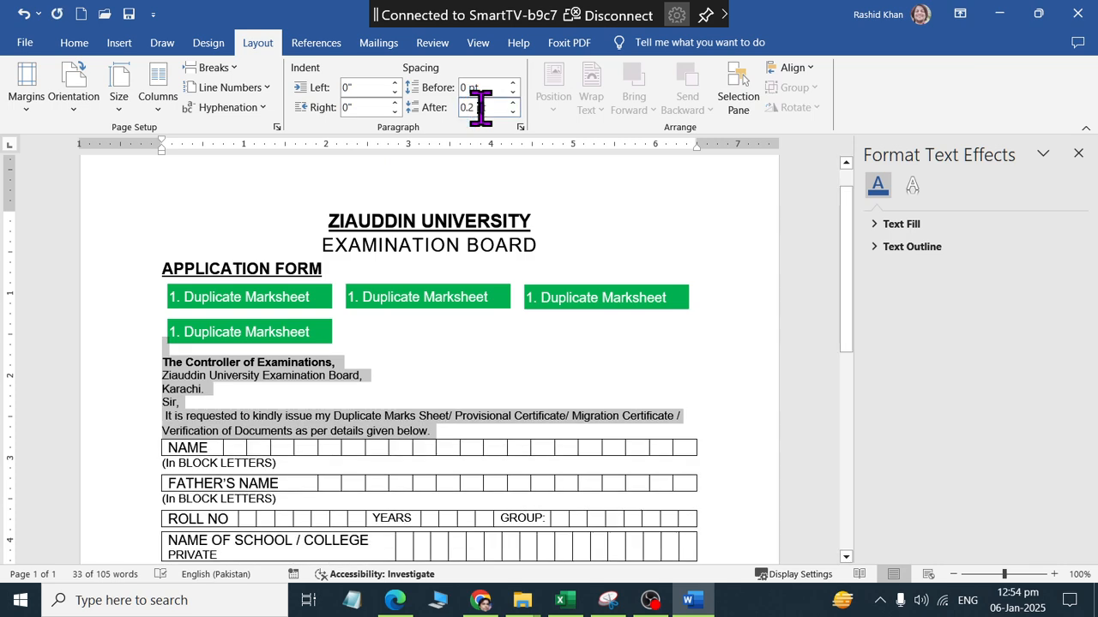
click(200, 337)
click(222, 358)
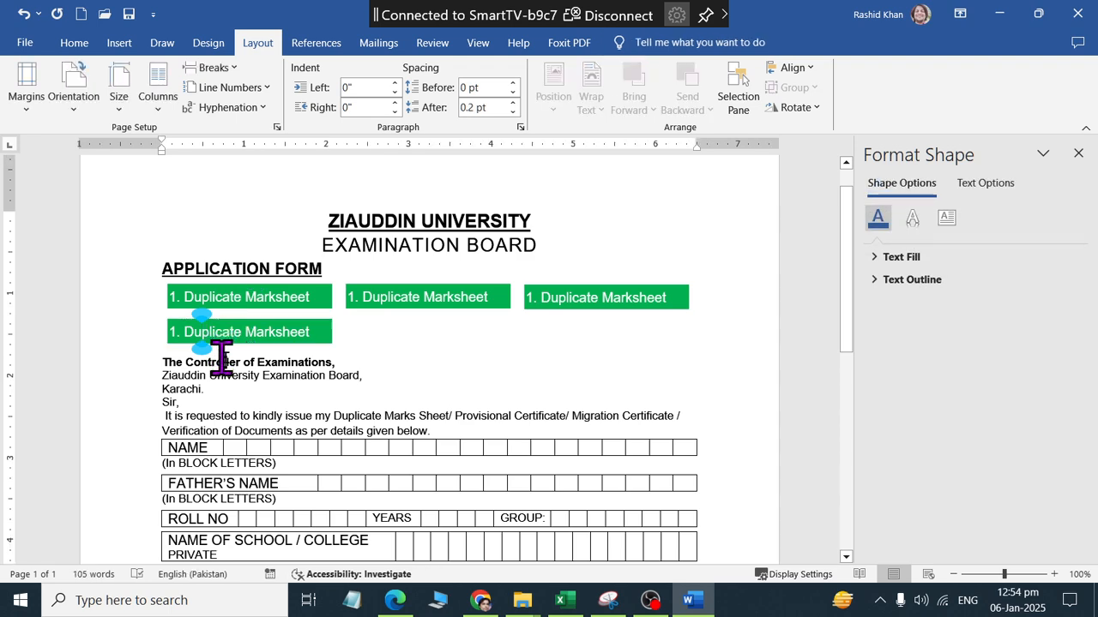
Set the spacing after the line "SIGNATURE & STAMP OF PRINCIPAL" to 0.3 pt, trying 0.2 pt first
scroll(397, 373, down, 5)
scroll(397, 373, down, 4)
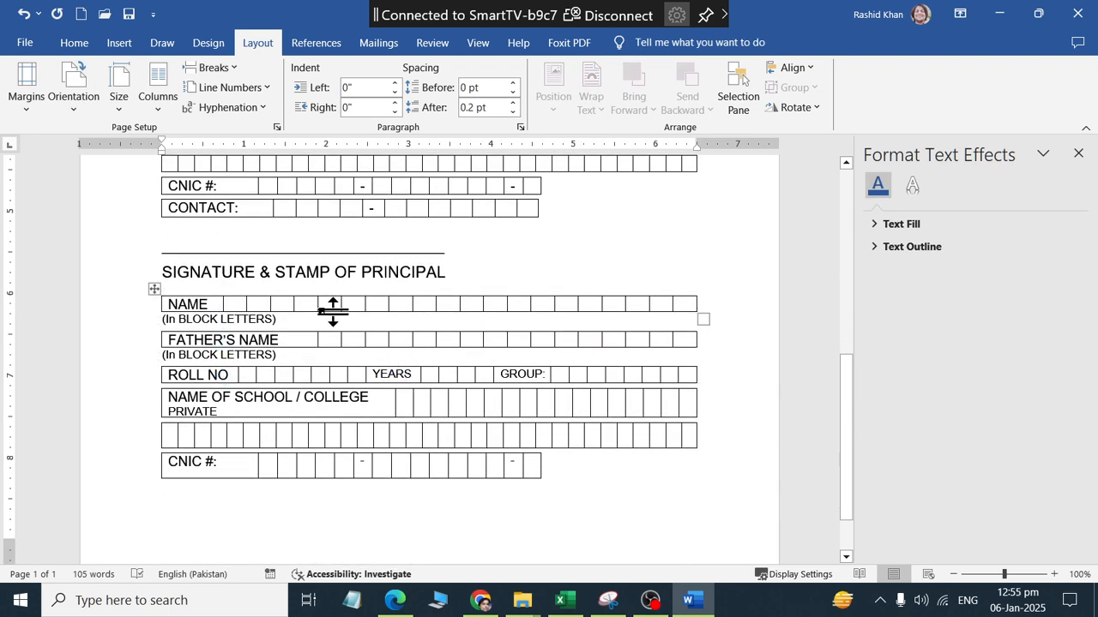
click(259, 273)
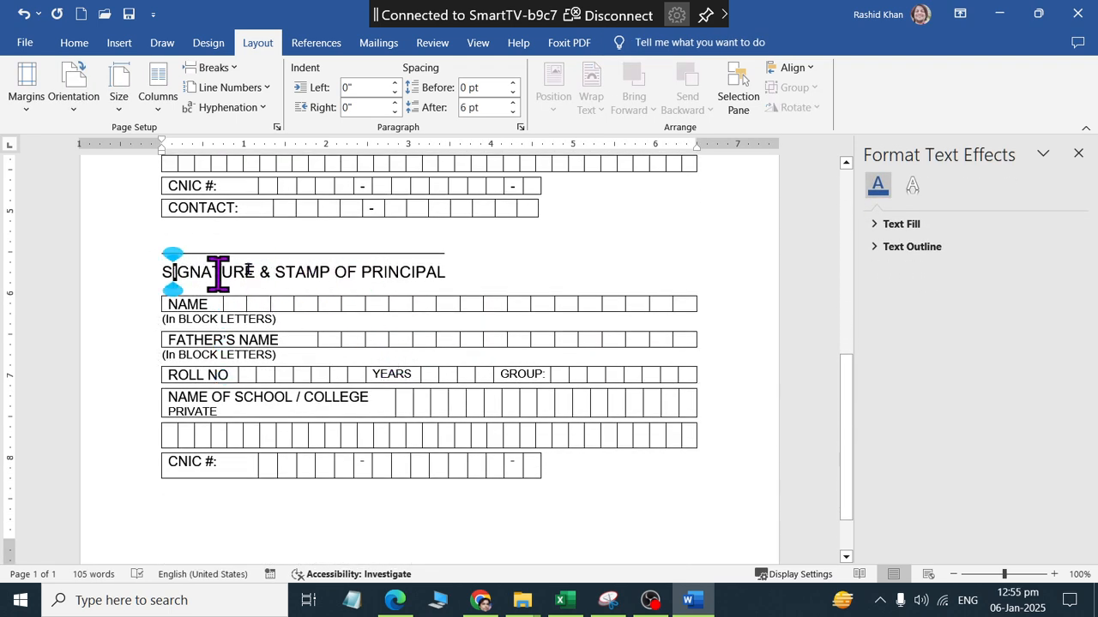
mouse_move(163, 273)
mouse_down()
mouse_move(431, 257)
mouse_move(442, 274)
mouse_up()
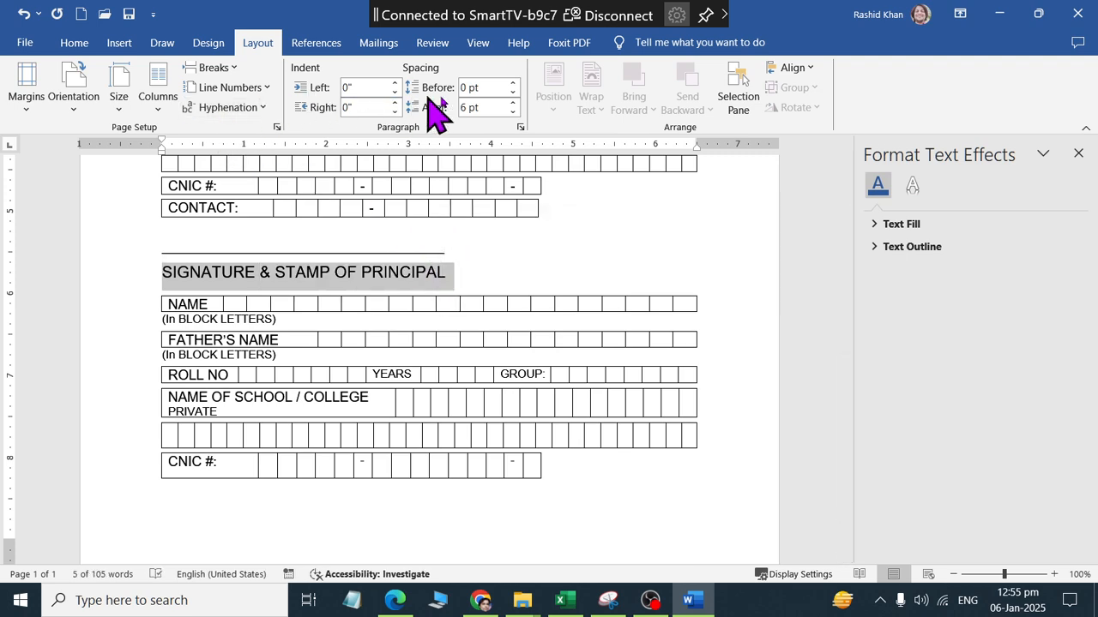
text(0.2)
key(Return)
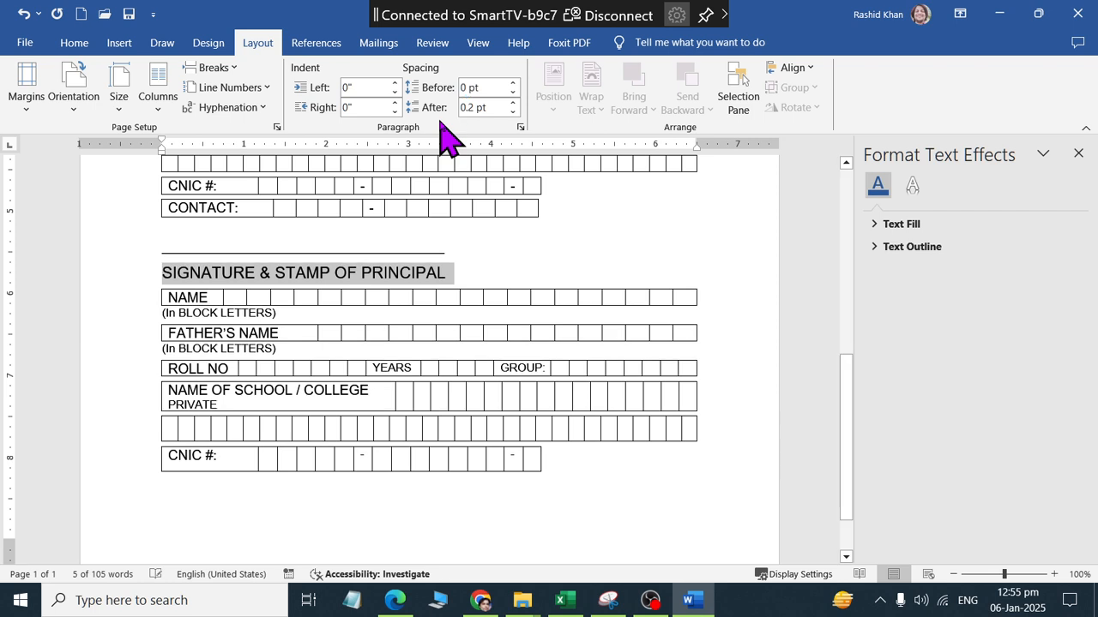
click(483, 106)
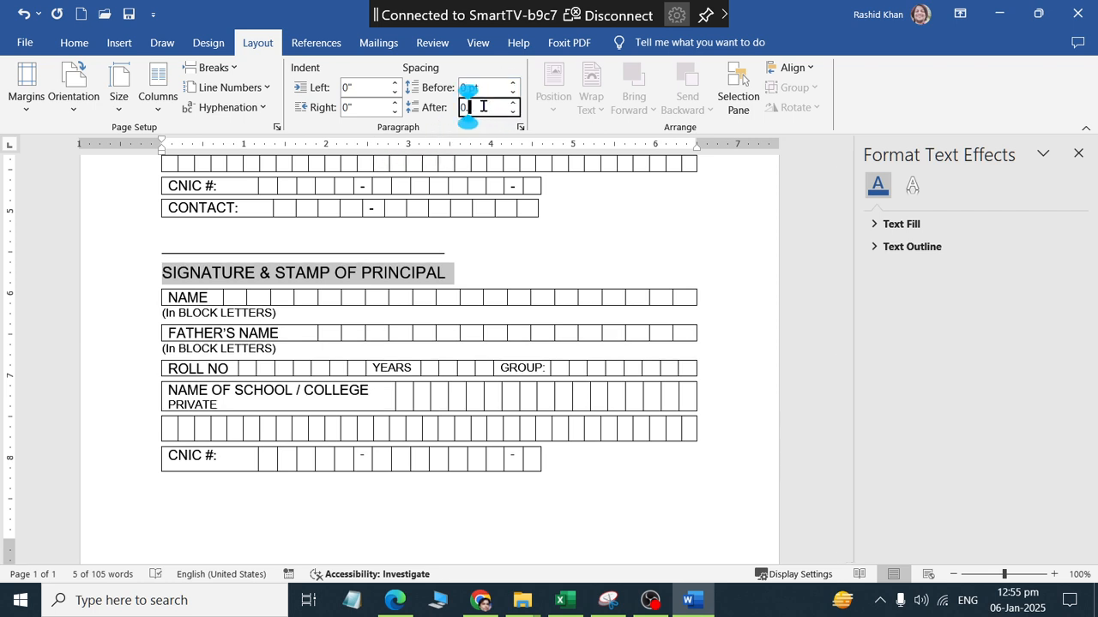
text(0.3)
key(Return)
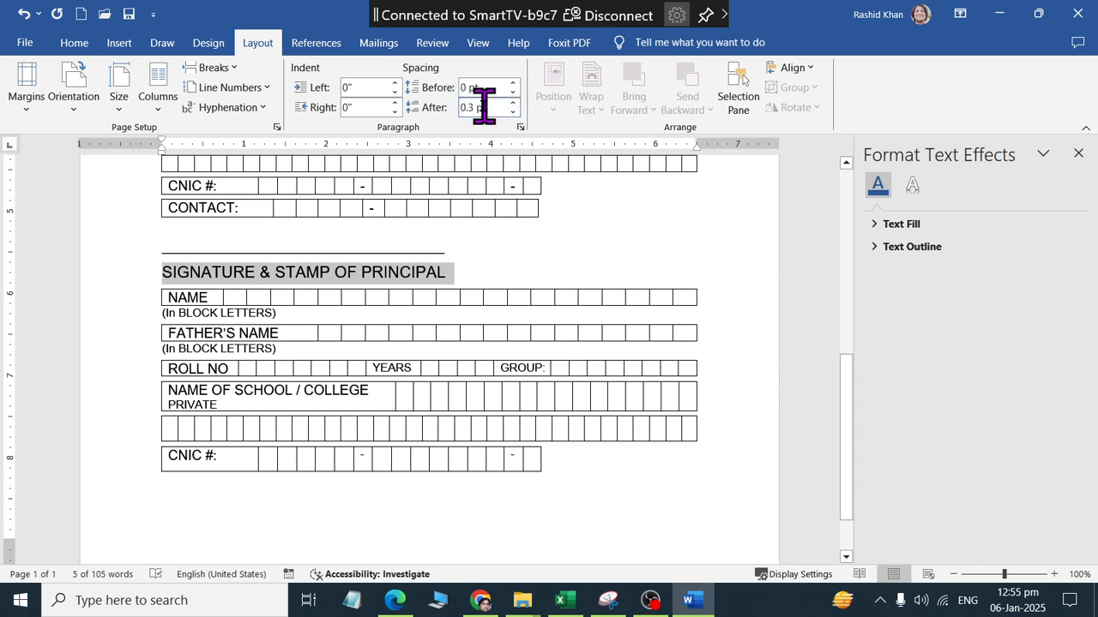
key(ctrl+z)
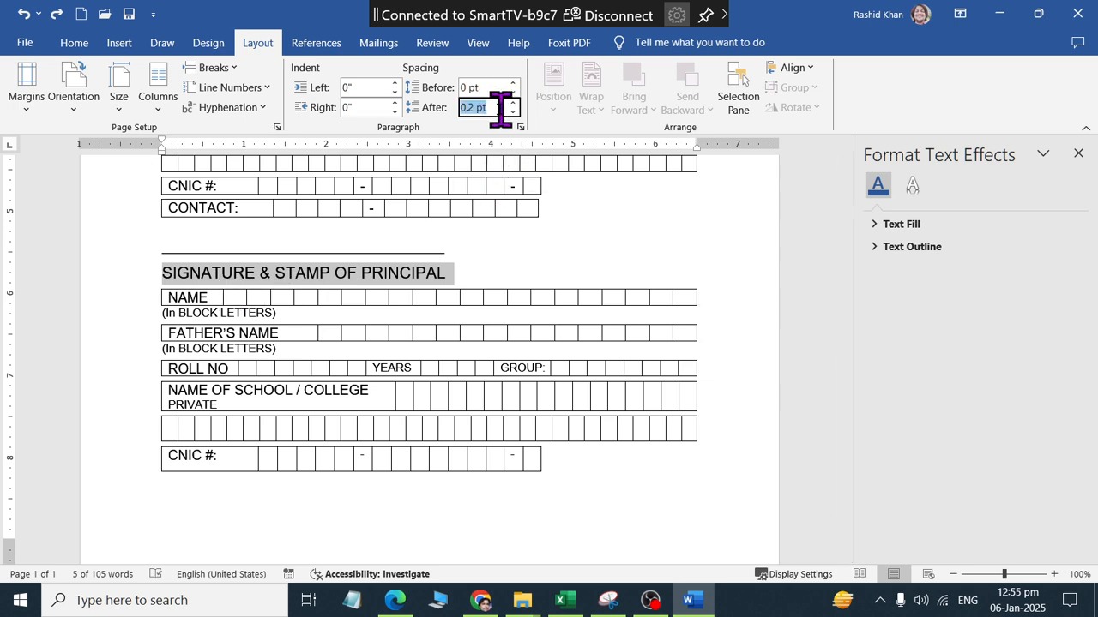
key(ctrl+y)
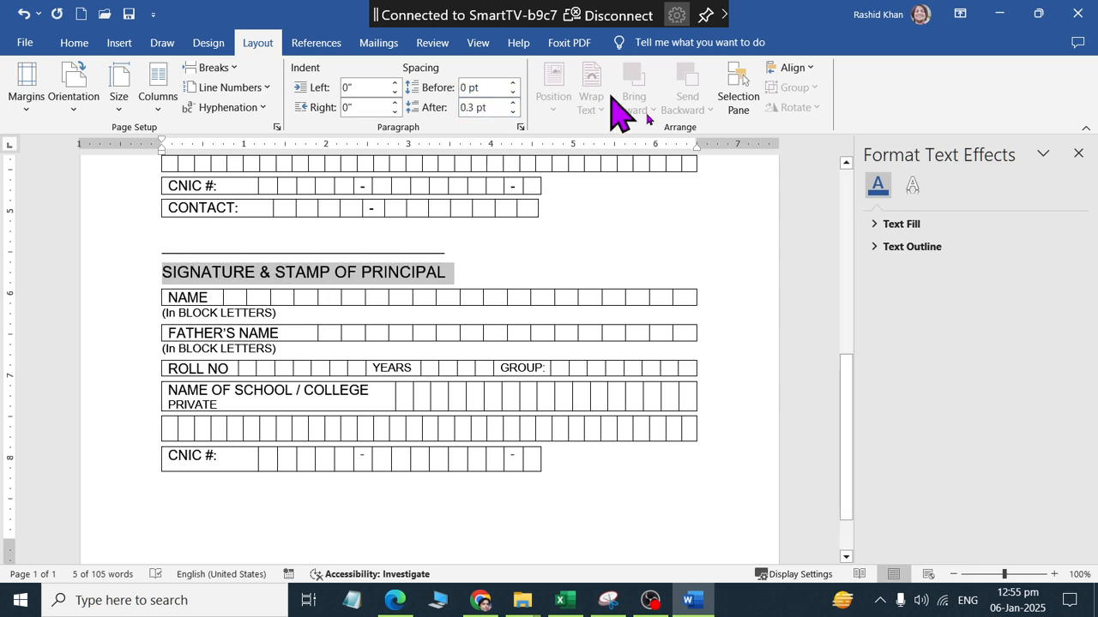
click(425, 512)
Check the page end in the reference PDF, then set the Word document's bottom page margin to 0.25"
scroll(485, 244, up, 10)
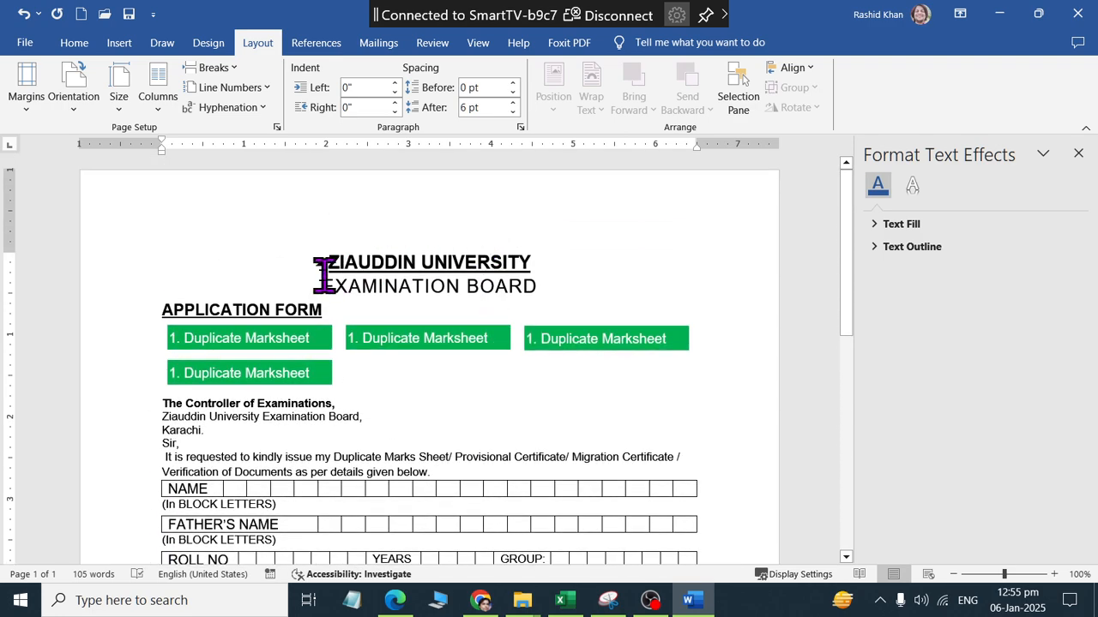
key(alt+Tab)
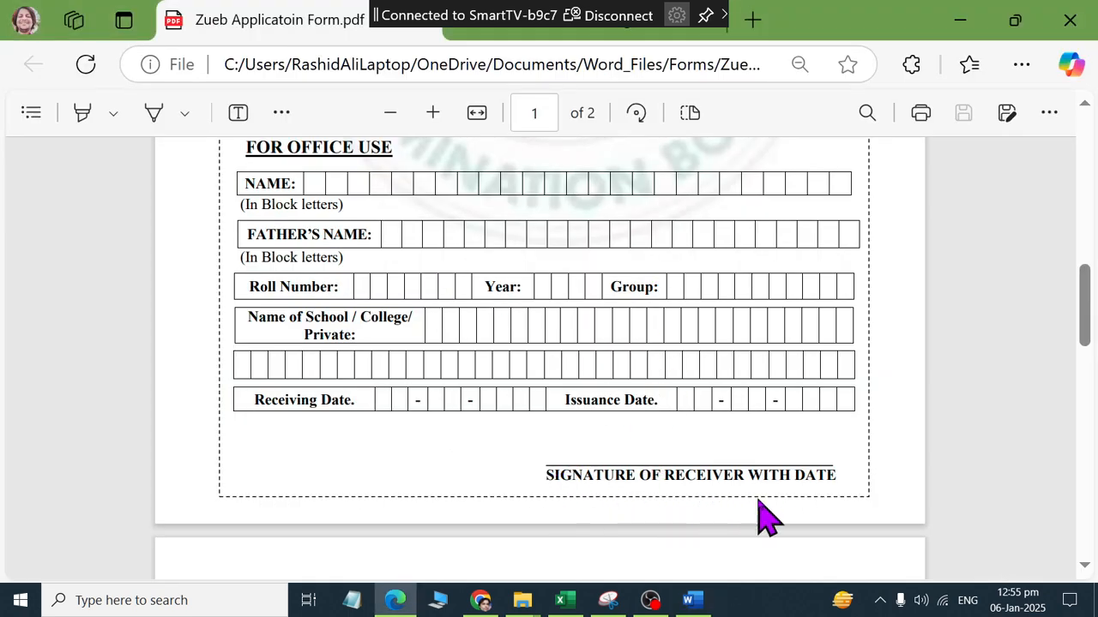
key(alt+Tab)
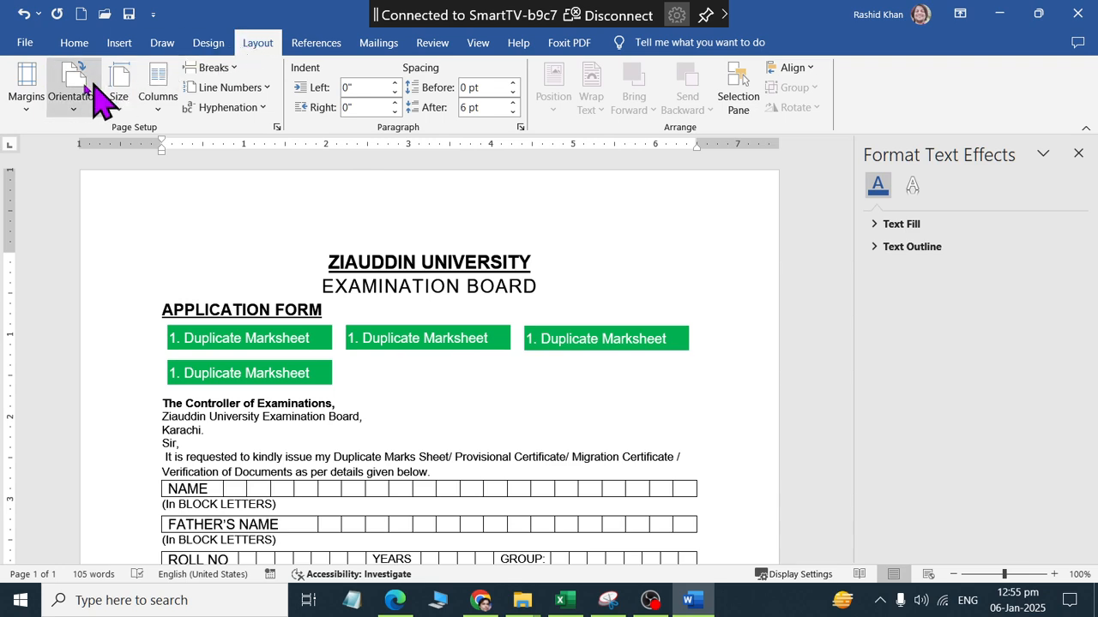
click(24, 96)
key(Escape)
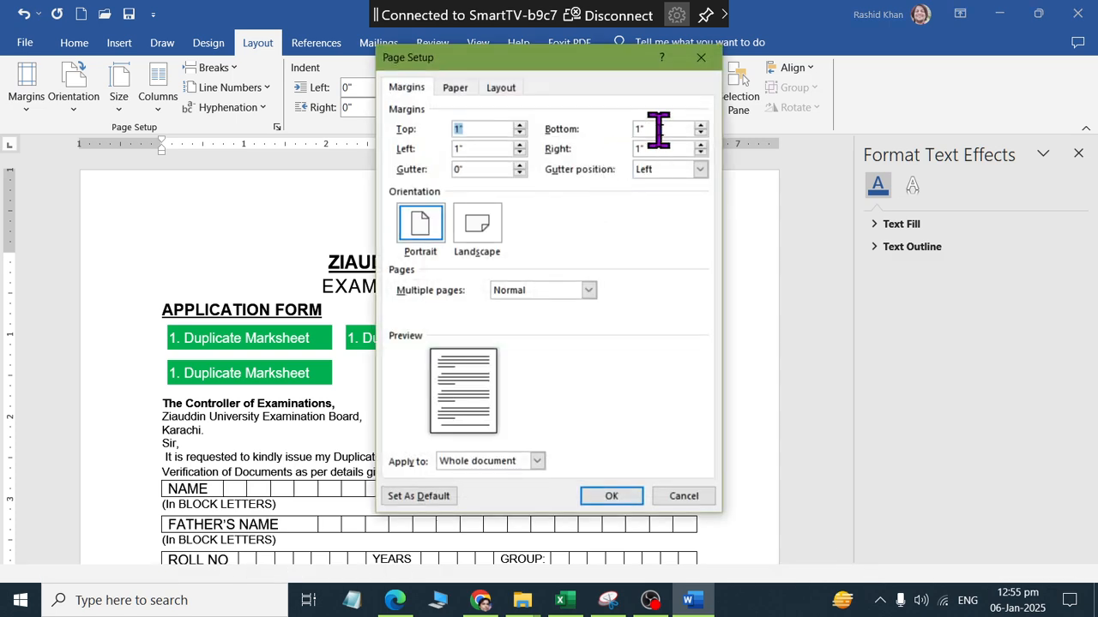
key(Tab)
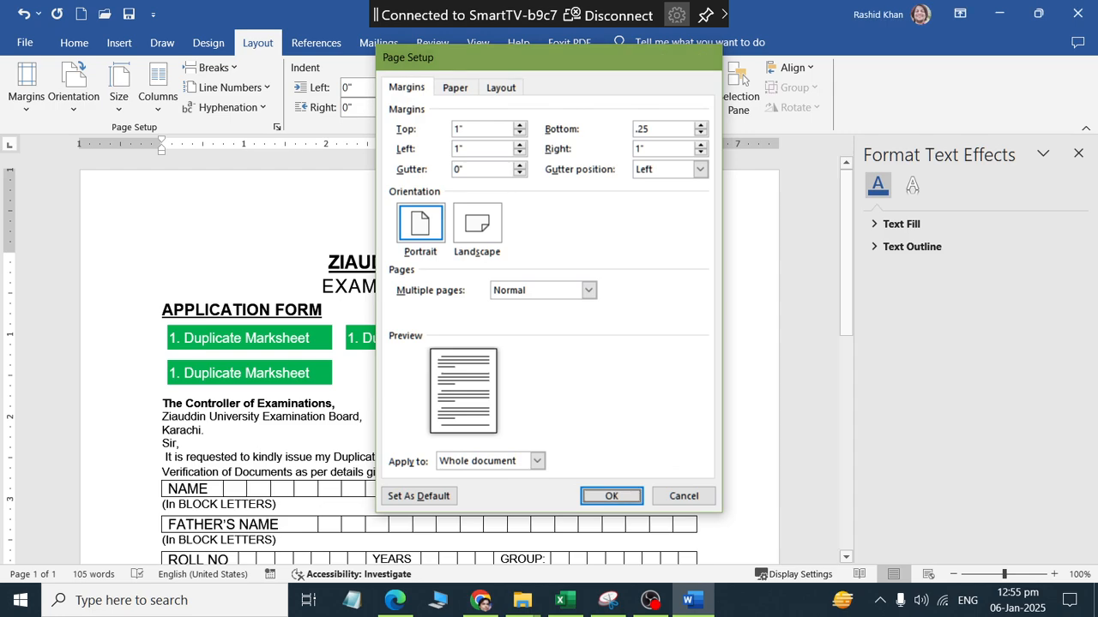
key(Return)
scroll(695, 301, down, 3)
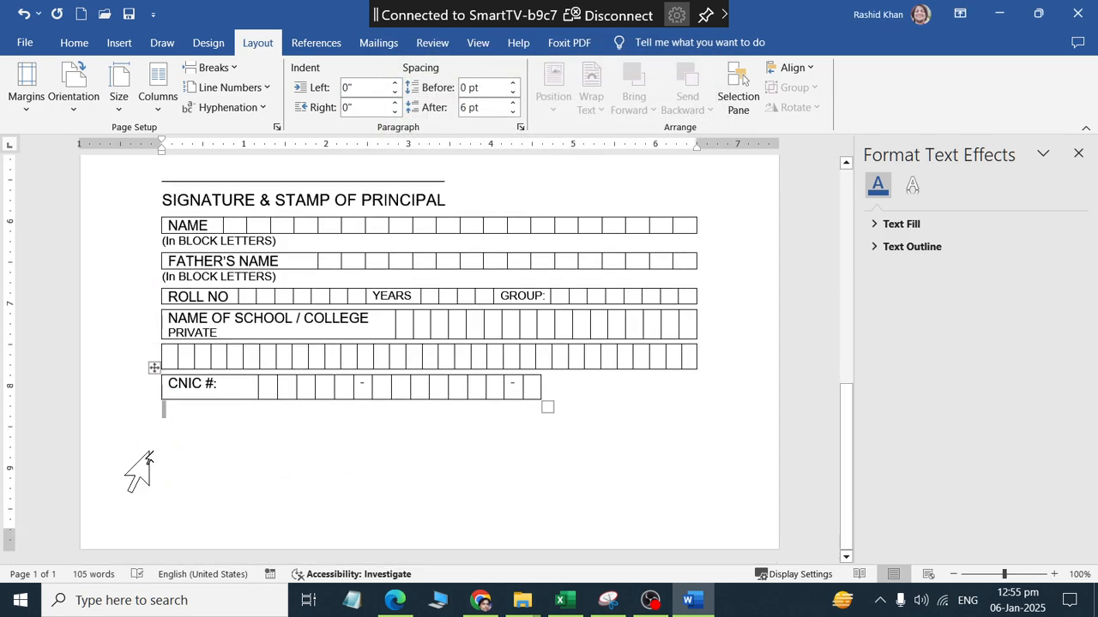
click(196, 458)
scroll(206, 445, up, 3)
Add the line "FOR OFFICE USE" below "SIGNATURE & STAMP OF PRINCIPAL", checking the wording in the reference PDF
click(514, 323)
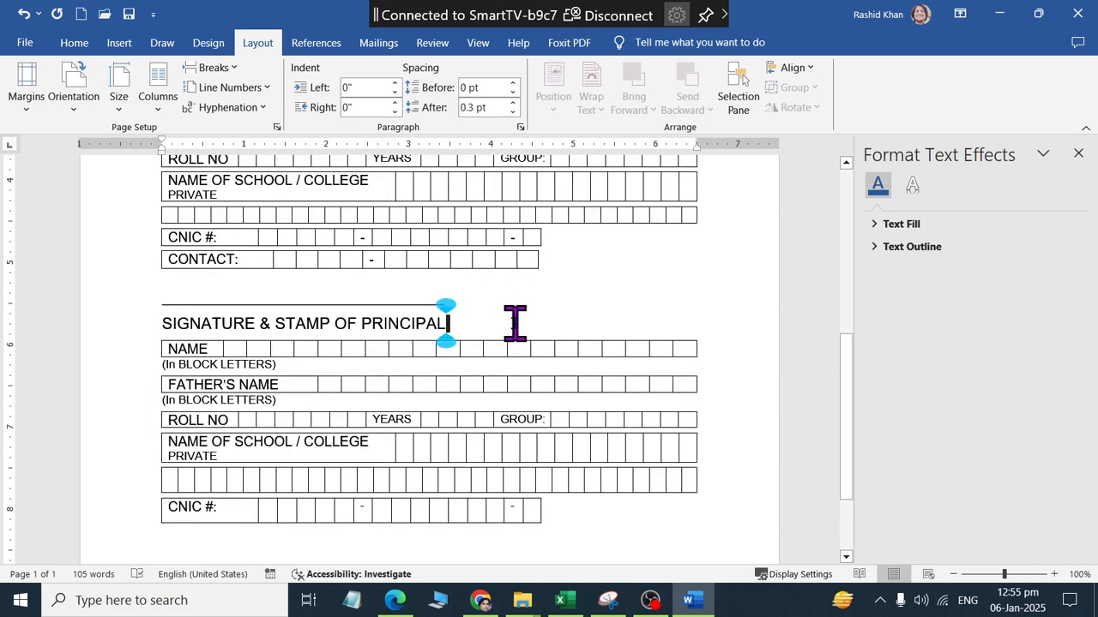
key(alt+Tab)
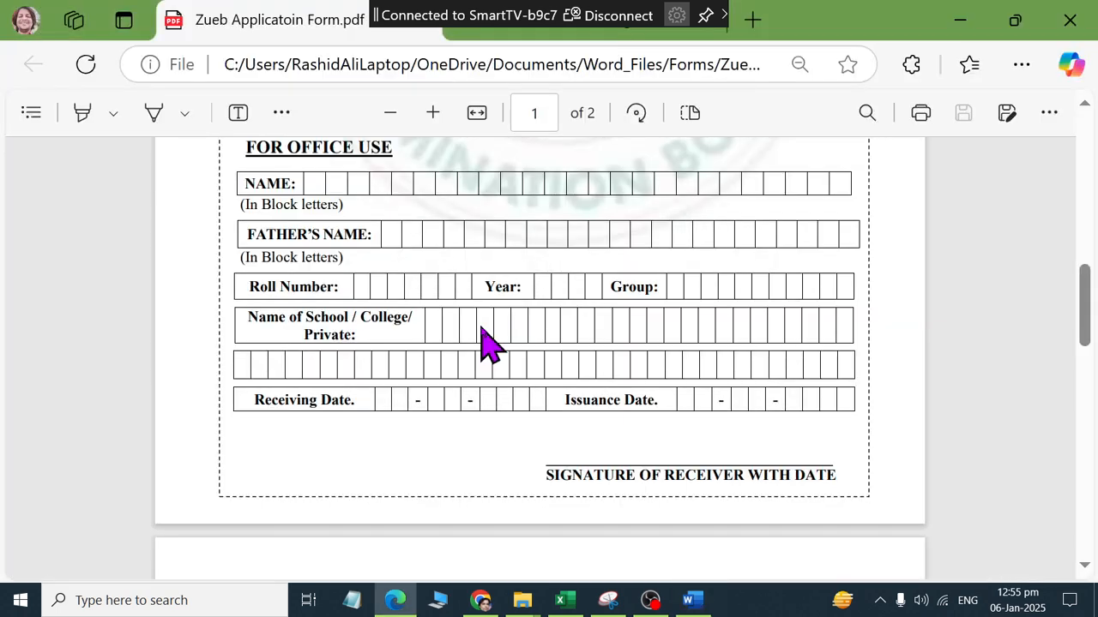
key(alt+Tab)
key(Return)
text(F)
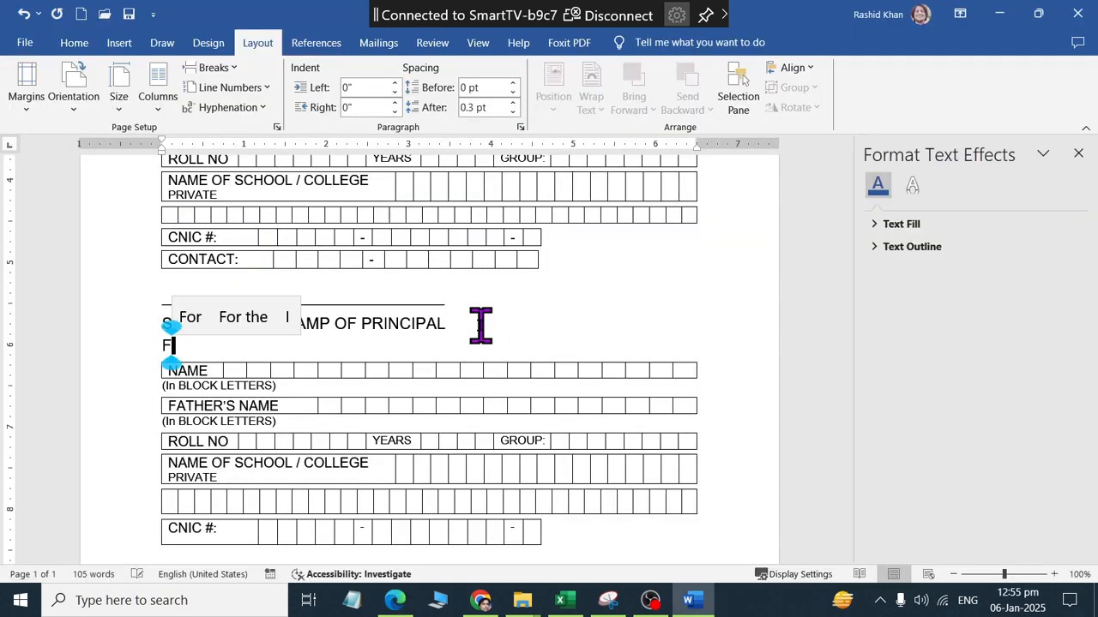
text(OR O)
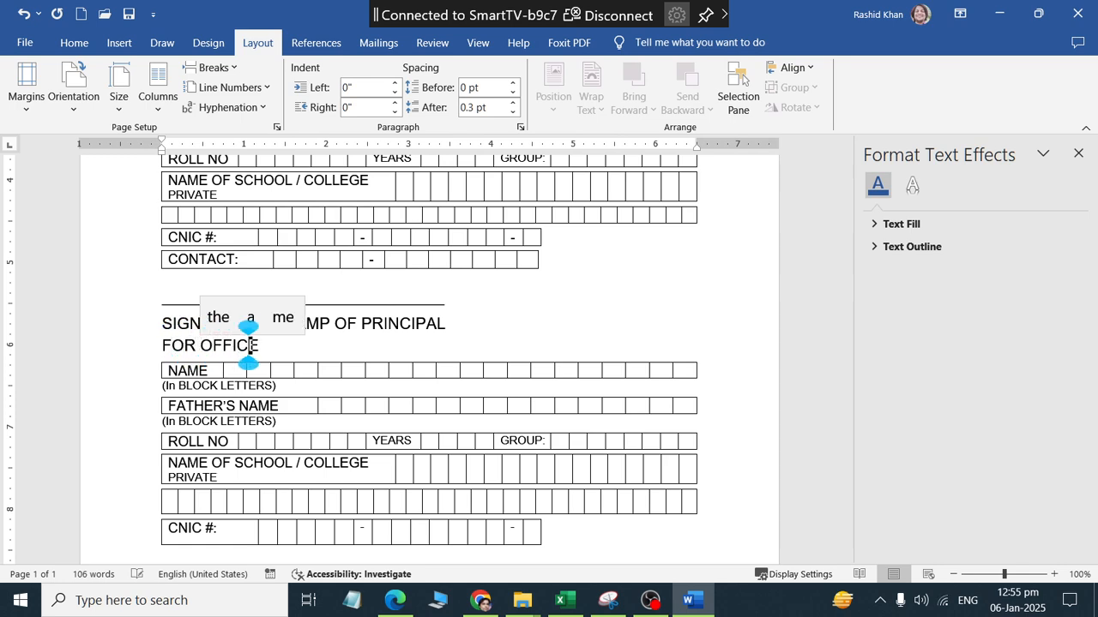
text(FFICE)
key(alt+Tab)
key(alt+Tab)
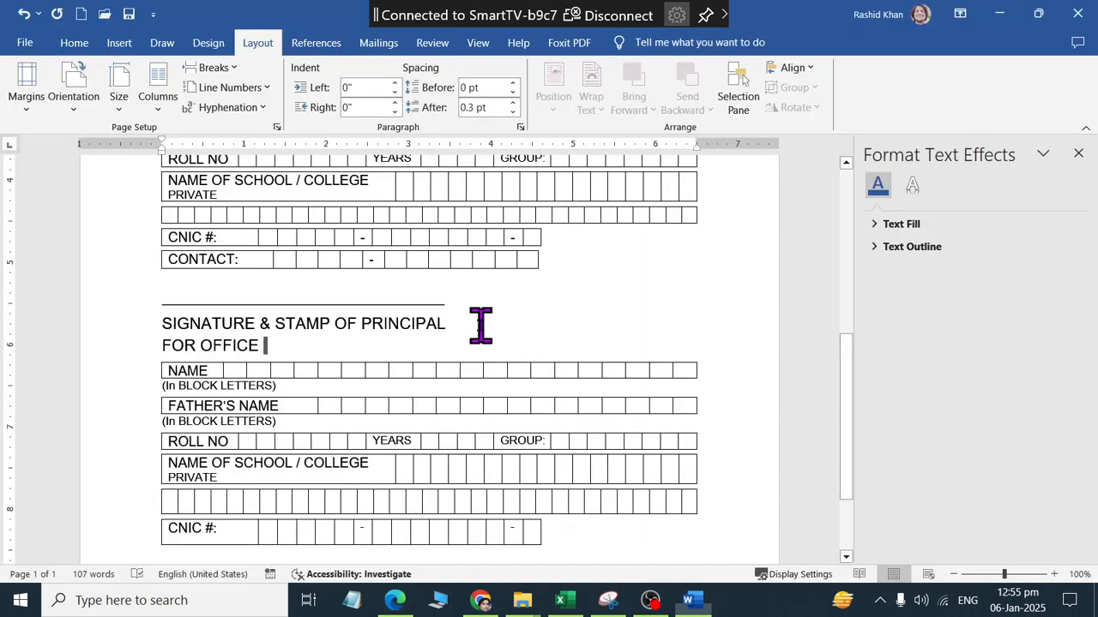
text(SUE)
key(BackSpace)
key(BackSpace)
key(BackSpace)
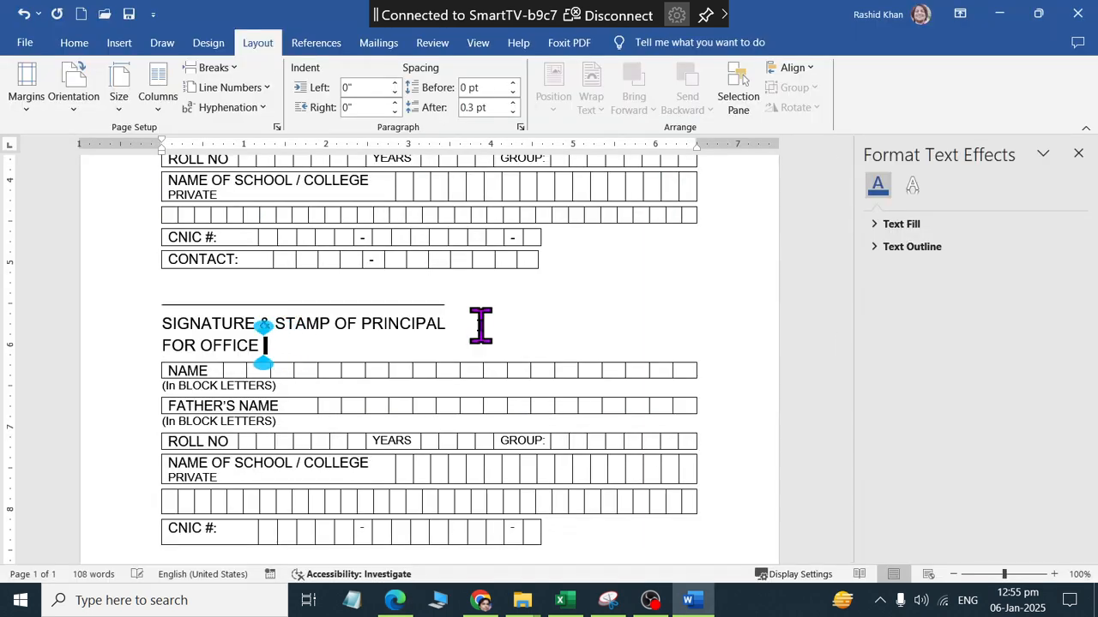
text(USE)
Make the "FOR OFFICE USE" heading bold and underlined
key(shift+Home)
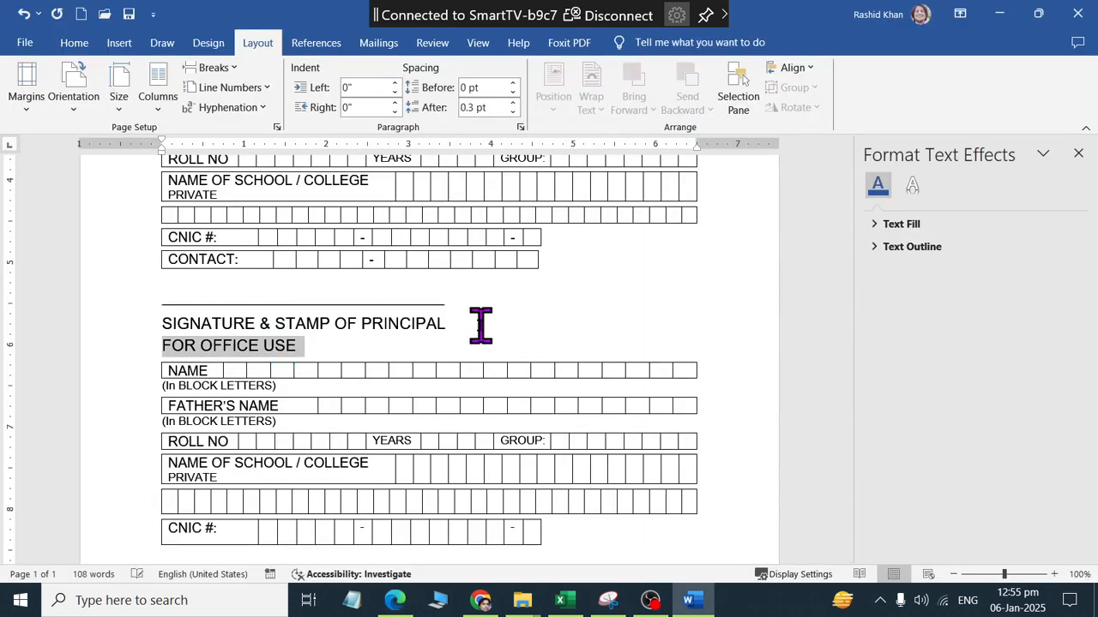
click(72, 42)
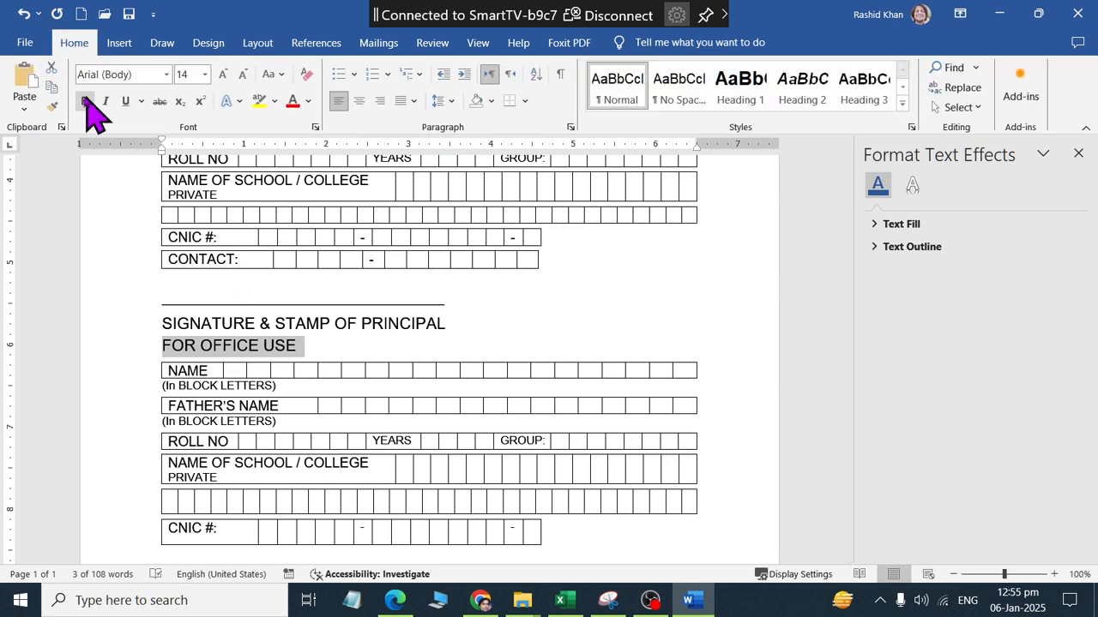
click(84, 101)
click(125, 101)
Insert a blank line between "SIGNATURE & STAMP OF PRINCIPAL" and "FOR OFFICE USE", comparing the layout with the reference PDF
click(445, 326)
key(alt+Tab)
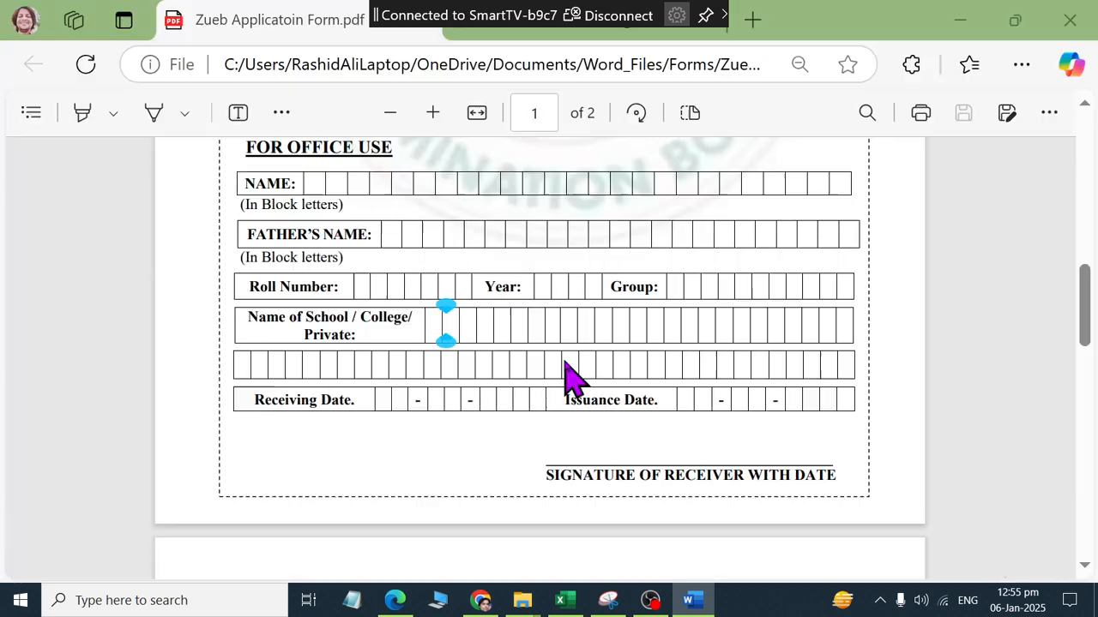
key(alt+Tab)
key(alt+Tab)
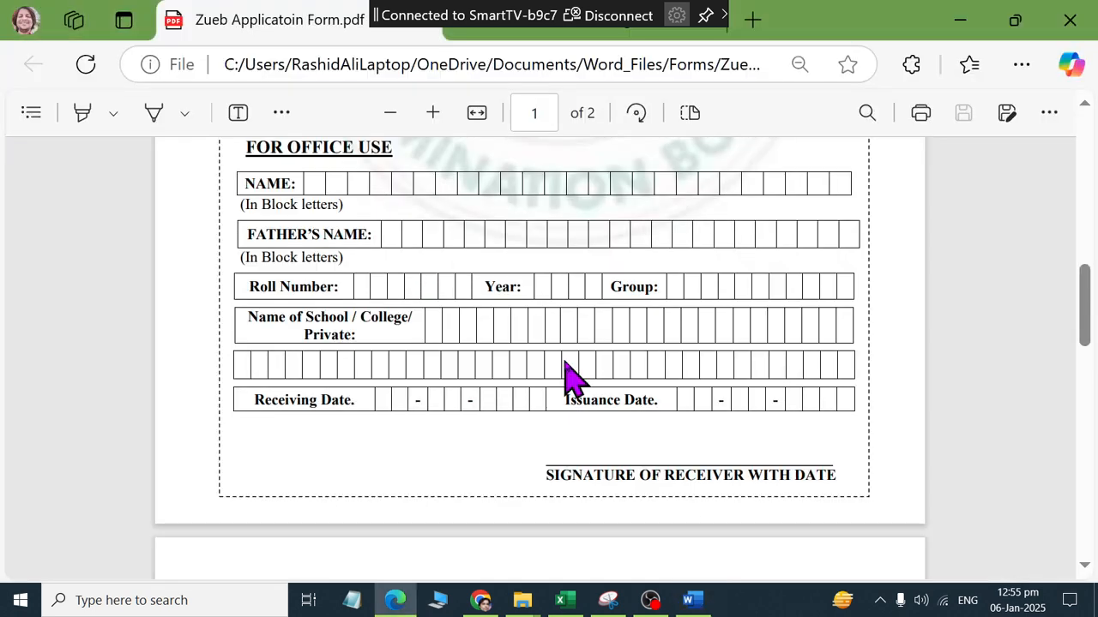
key(alt+Tab)
key(Return)
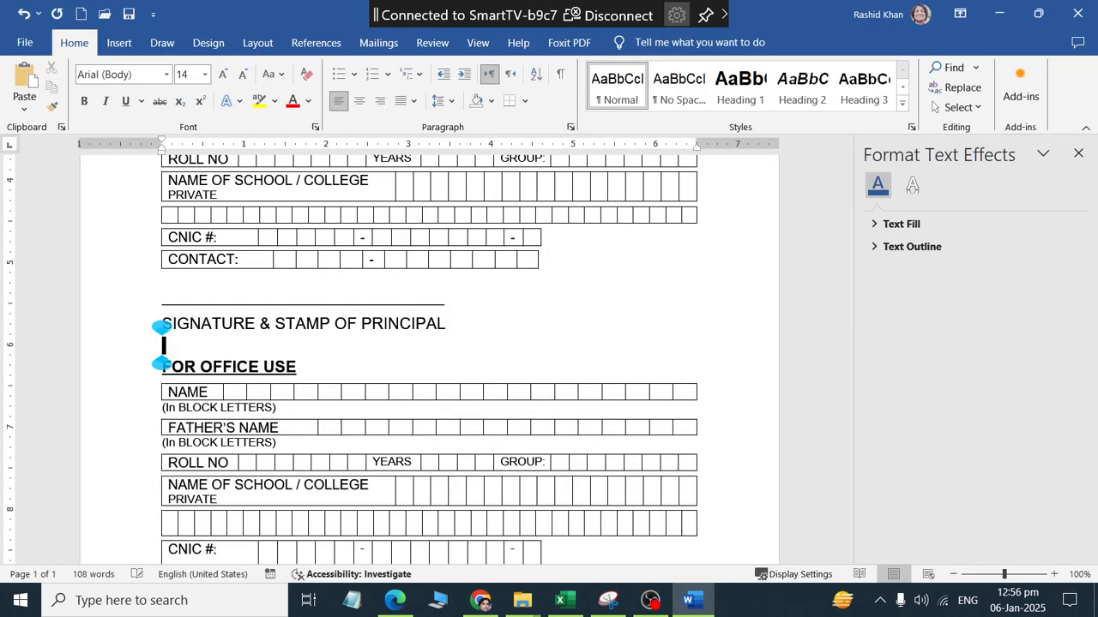
Add an underscore signature line below the CNIC row of the FOR OFFICE USE section, checking the reference PDF
scroll(586, 446, down, 3)
click(613, 443)
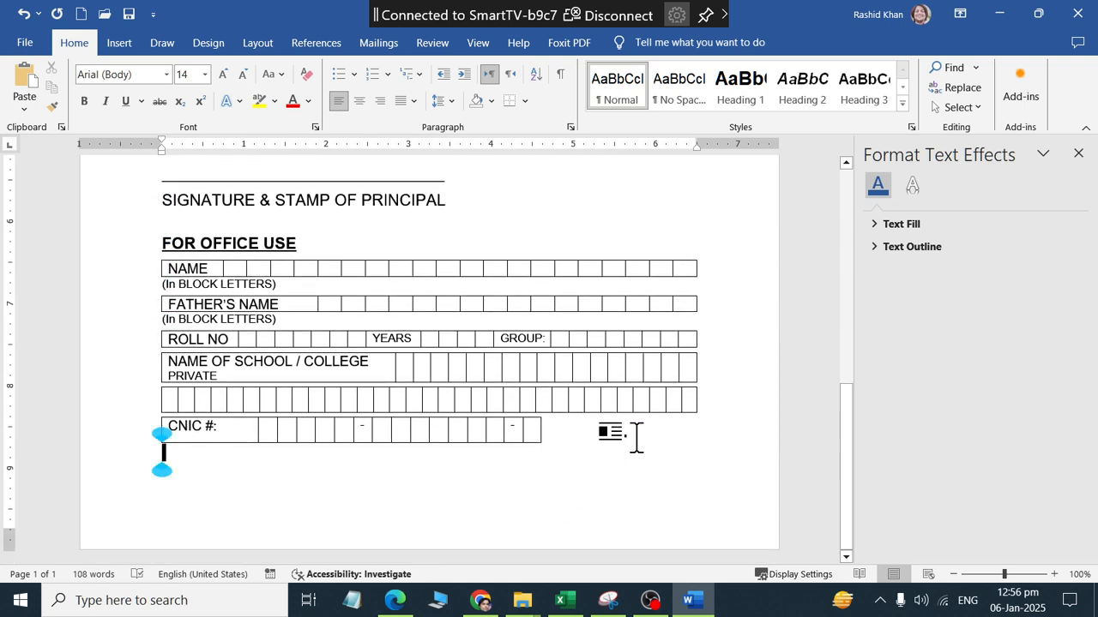
key(alt+Tab)
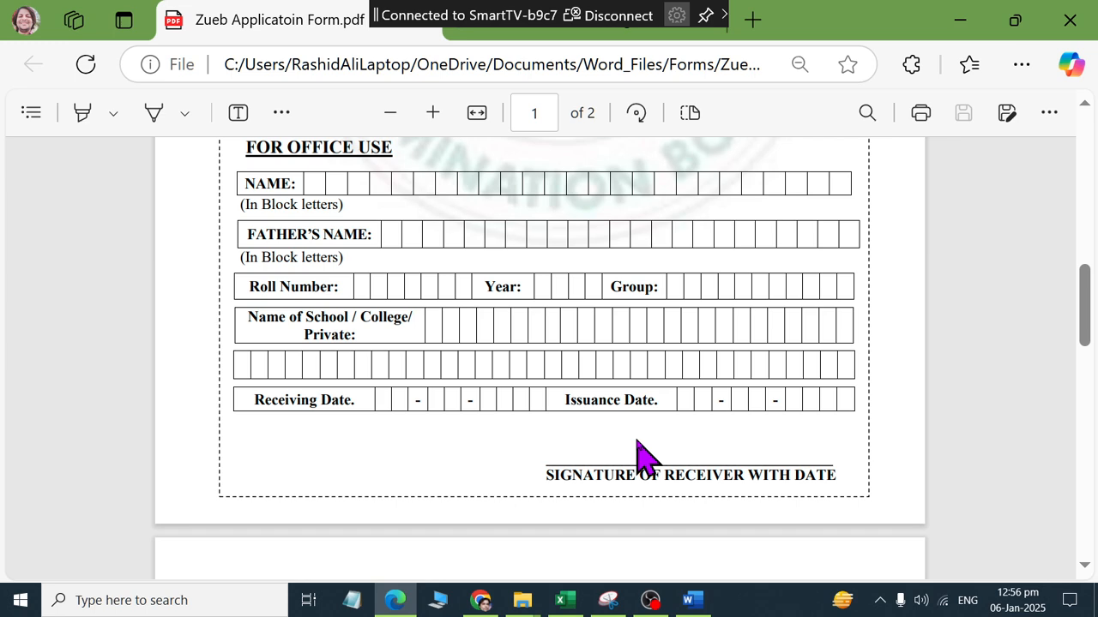
key(alt+Tab)
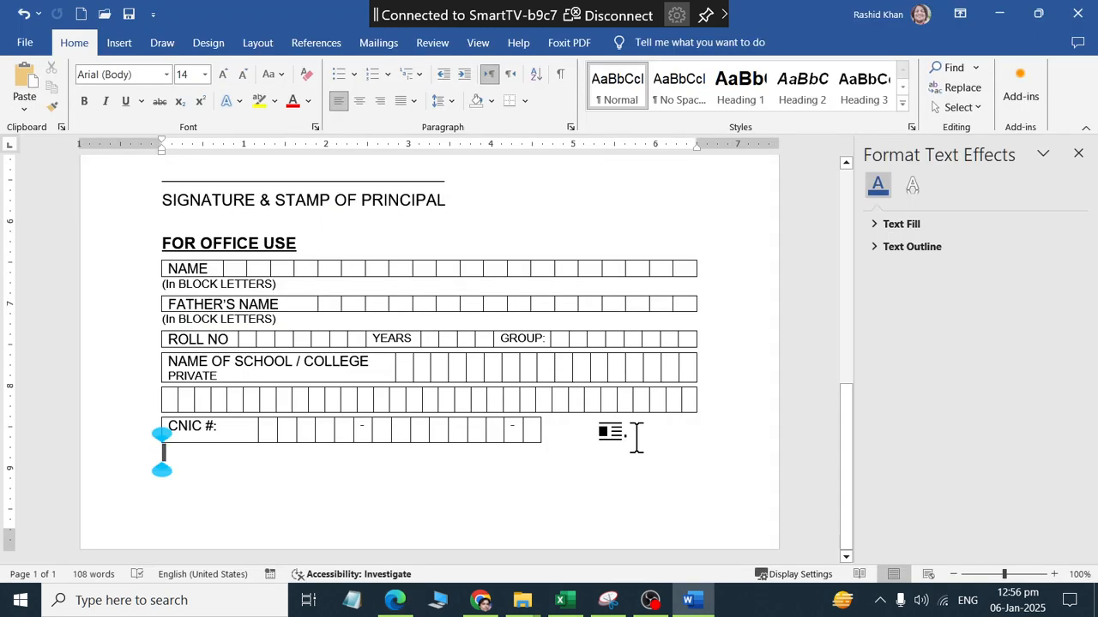
key(Return)
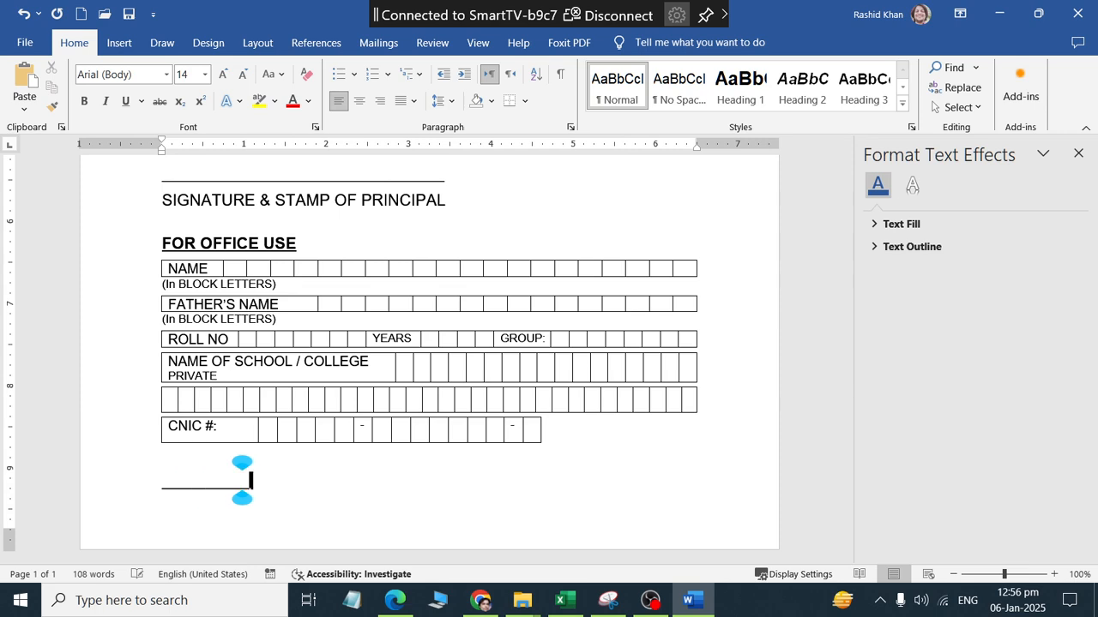
key(Return)
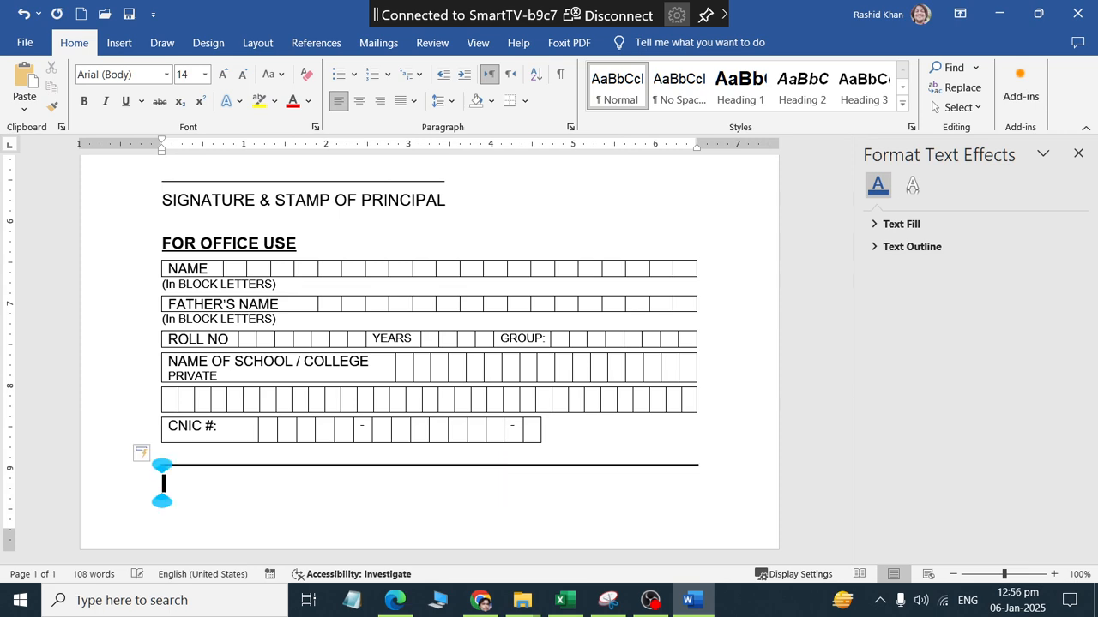
key(ctrl+z)
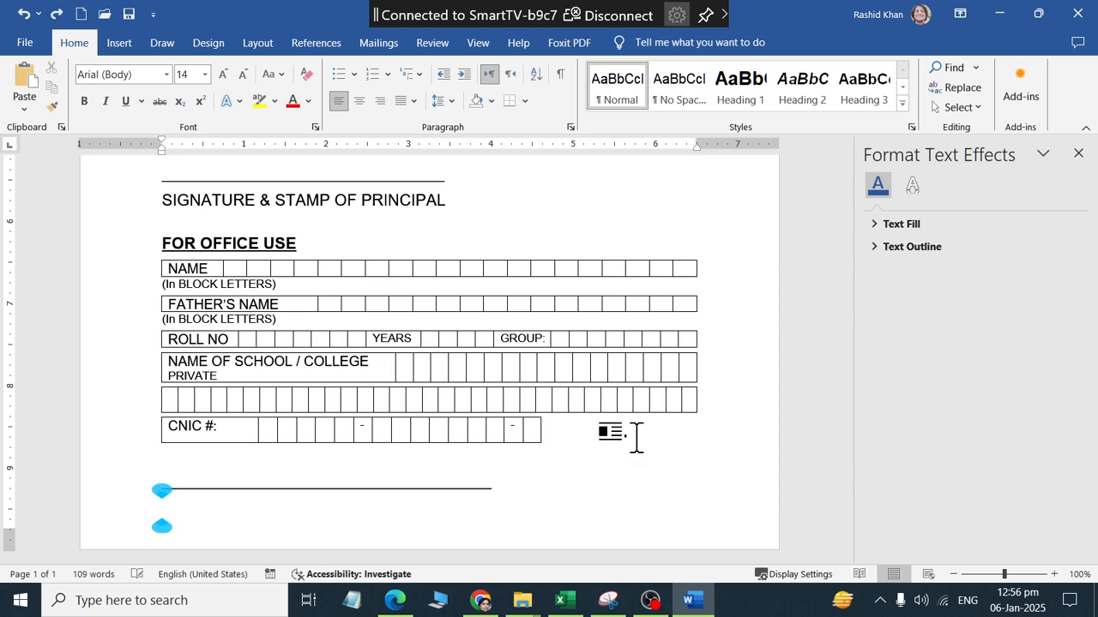
Add the uppercase caption "SIGNATURE OF RECEIVER WITH DATE" beneath the signature line and shorten the line to about the caption's width
text(Signature )
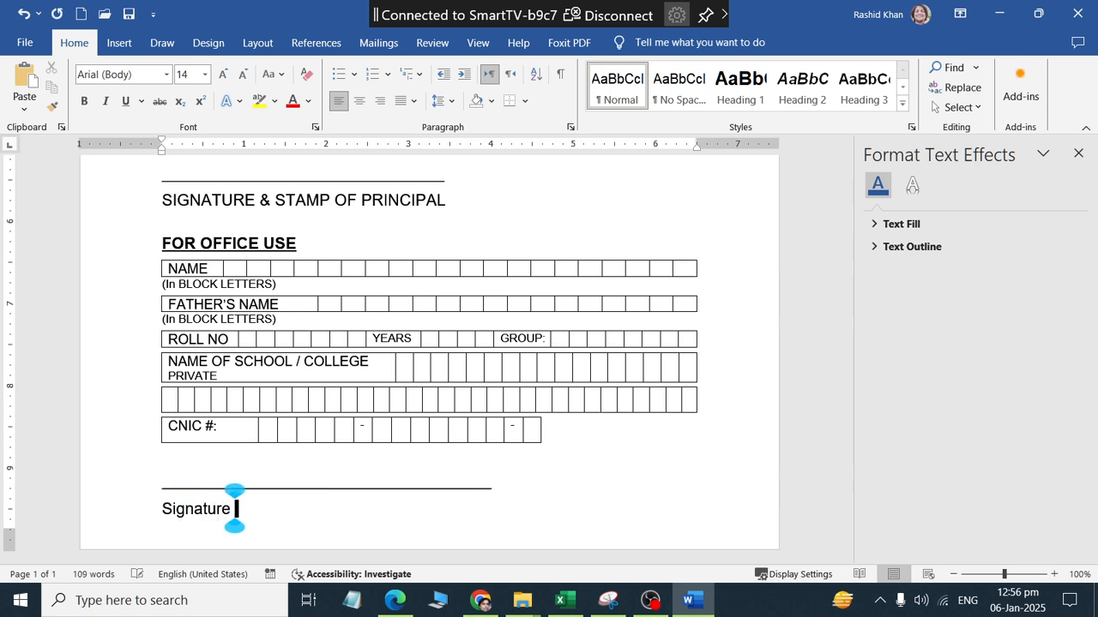
text(of Receiver )
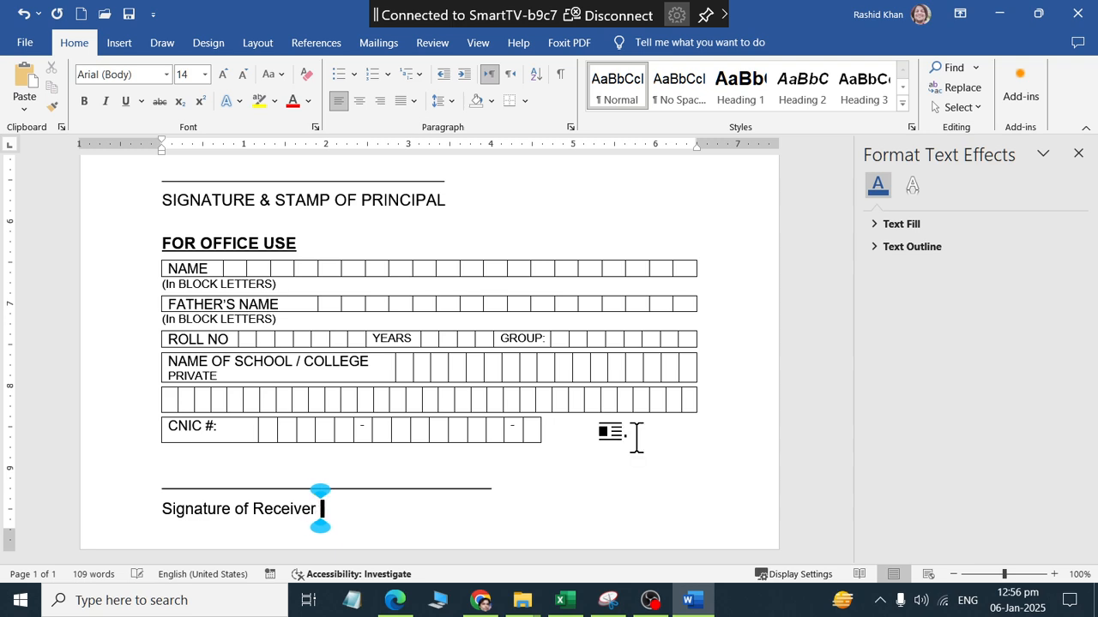
text(with Date)
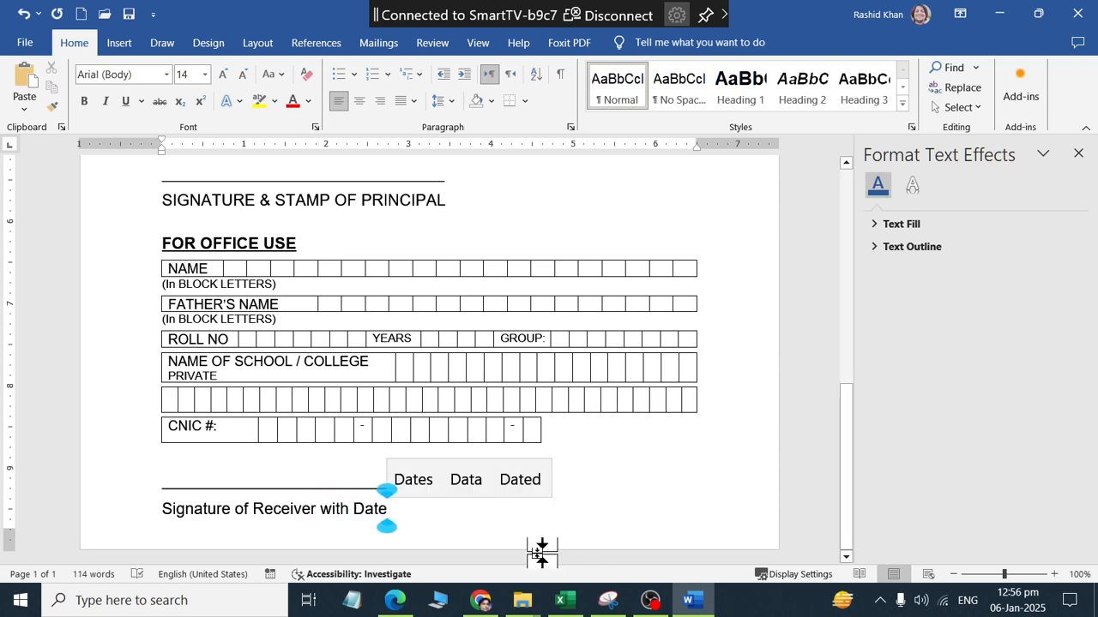
click(135, 527)
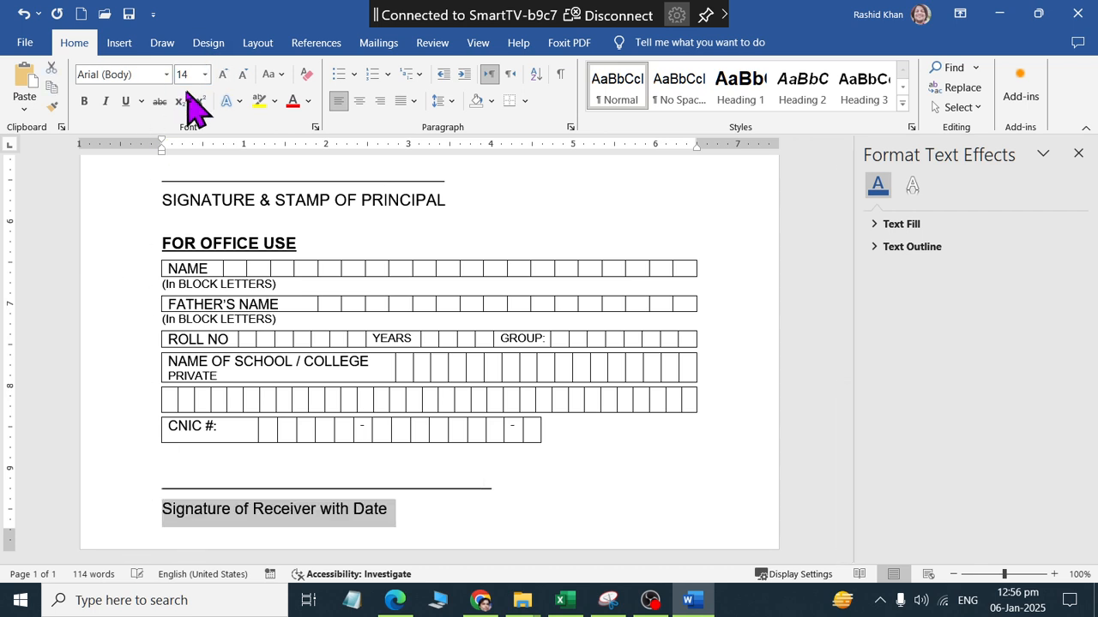
click(273, 75)
click(292, 134)
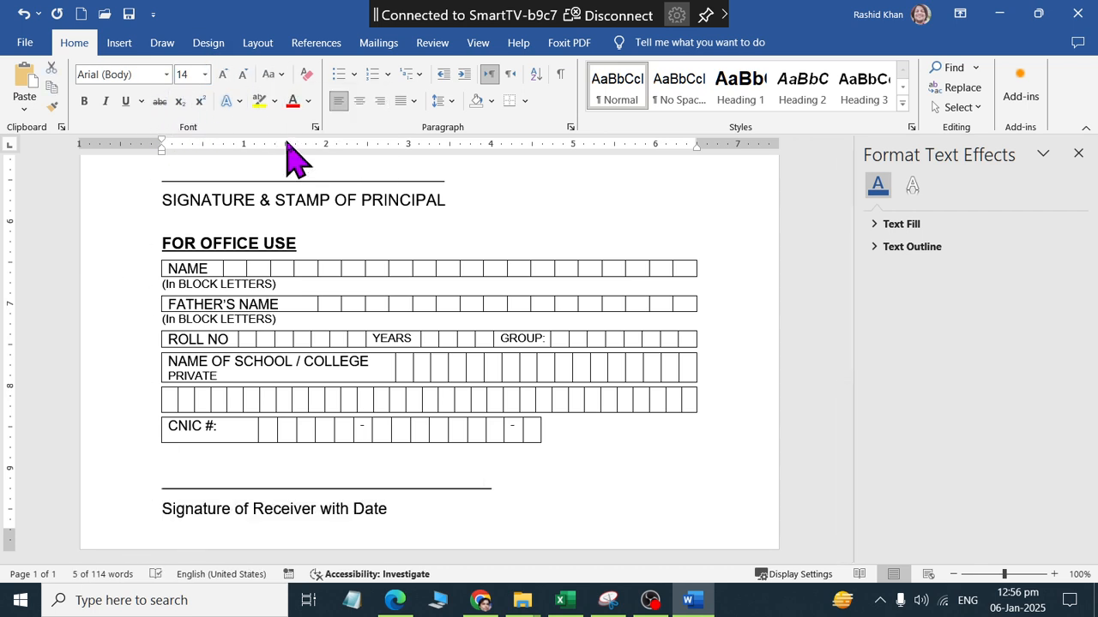
click(518, 497)
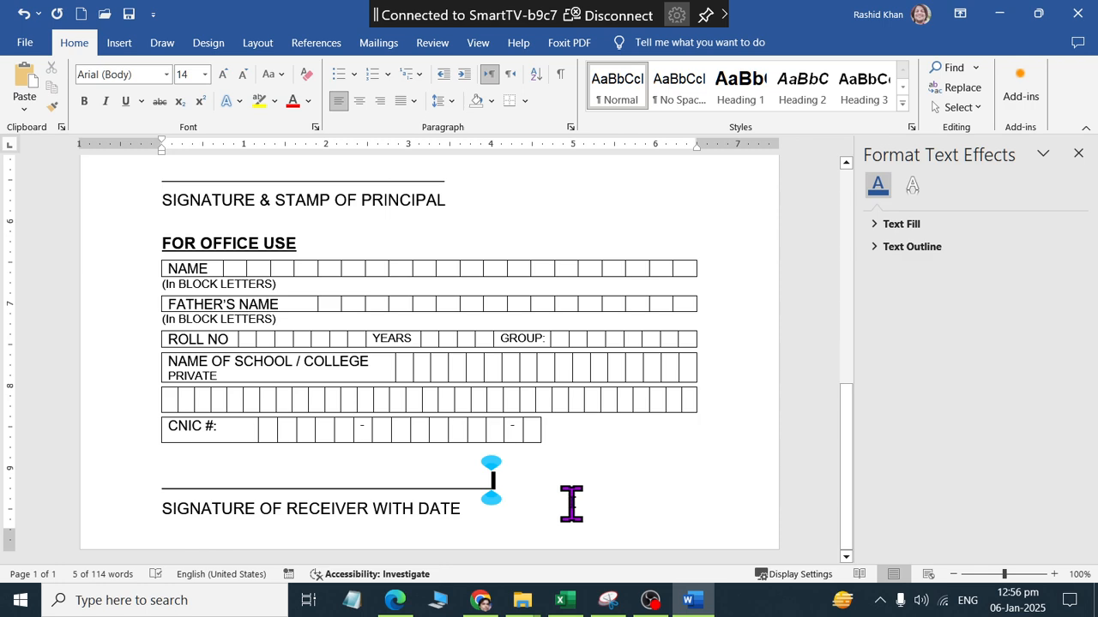
key(BackSpace)
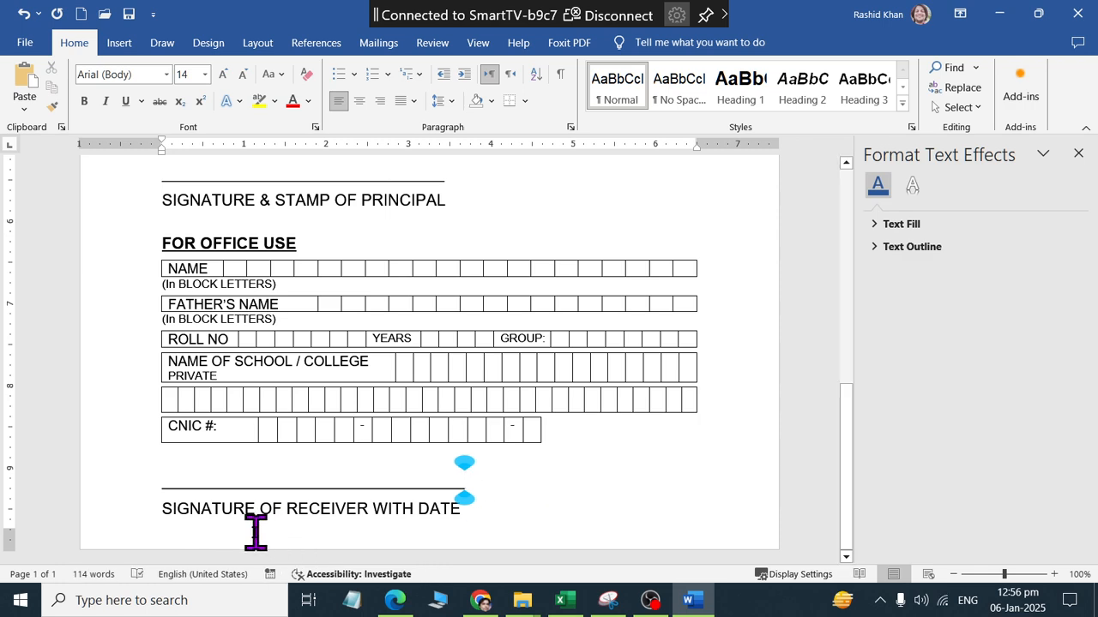
Set the spacing after the receiver signature line and its caption to 0 pt and right-align both
mouse_move(163, 485)
mouse_down()
mouse_move(282, 514)
mouse_move(455, 502)
mouse_up()
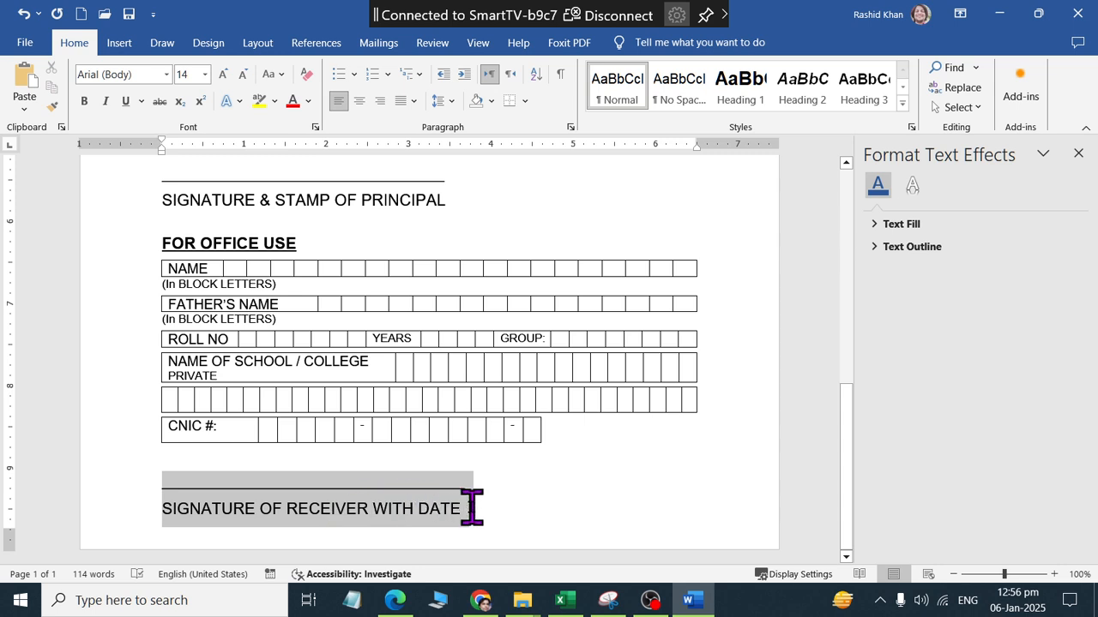
click(257, 43)
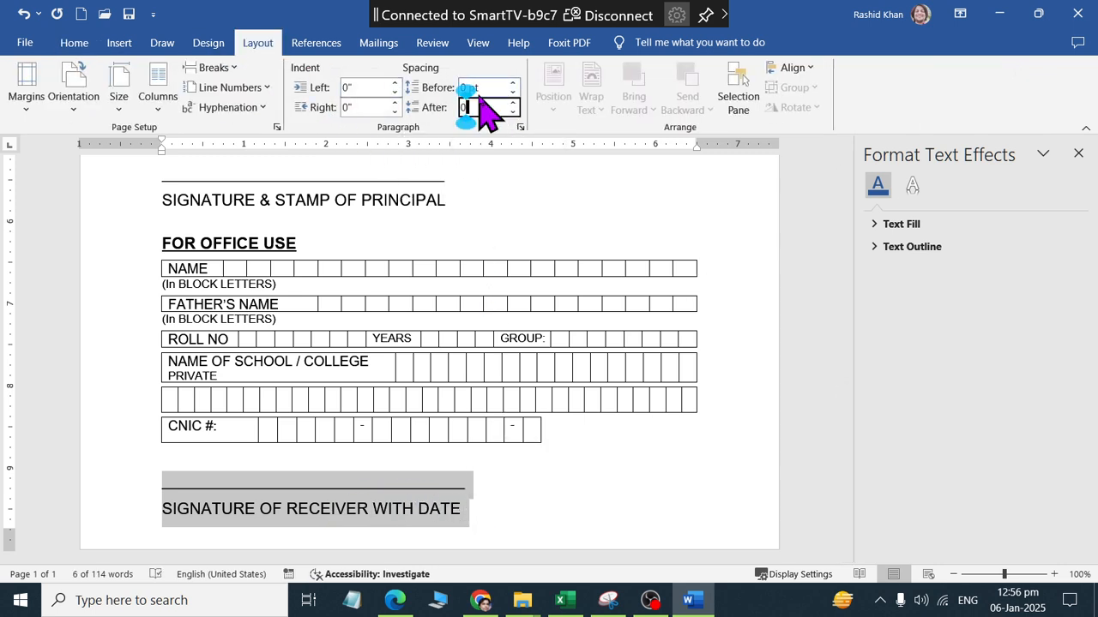
key(Return)
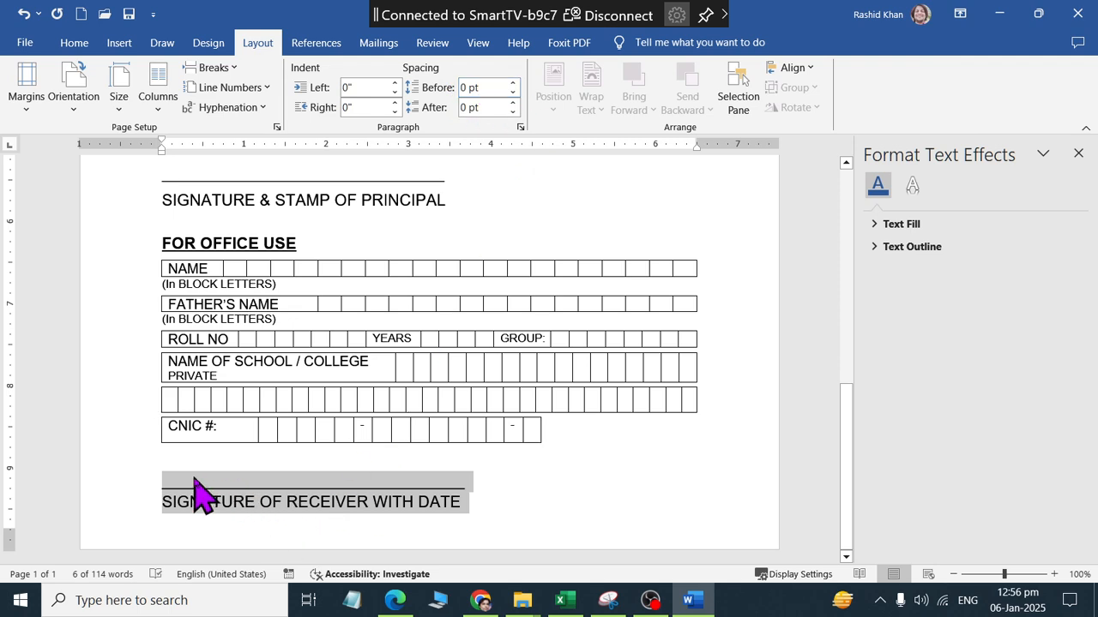
click(73, 43)
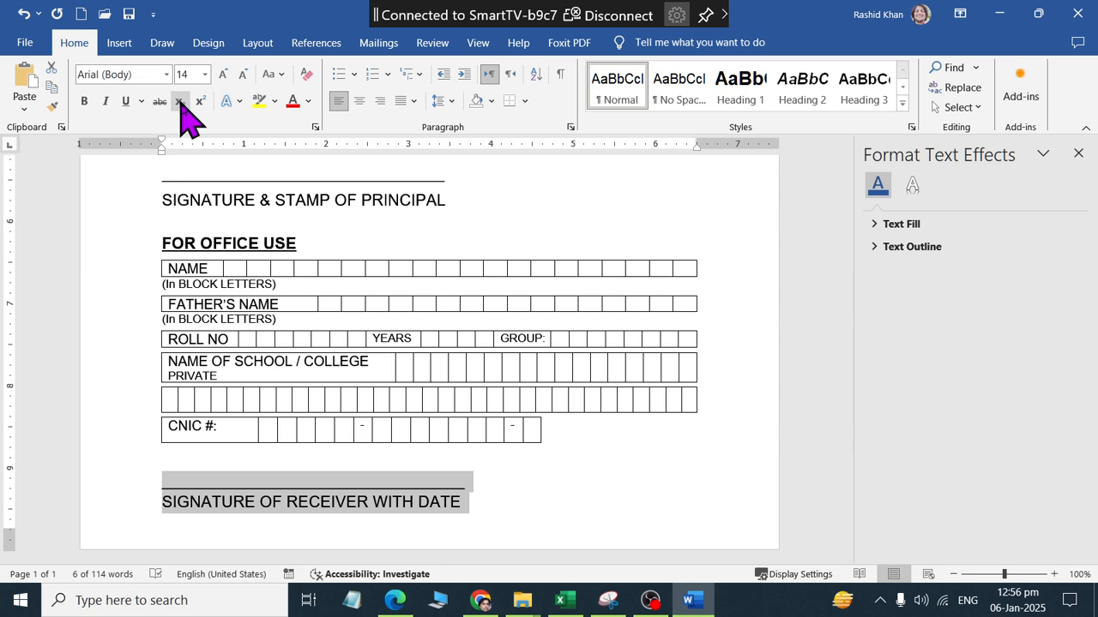
click(380, 101)
click(549, 429)
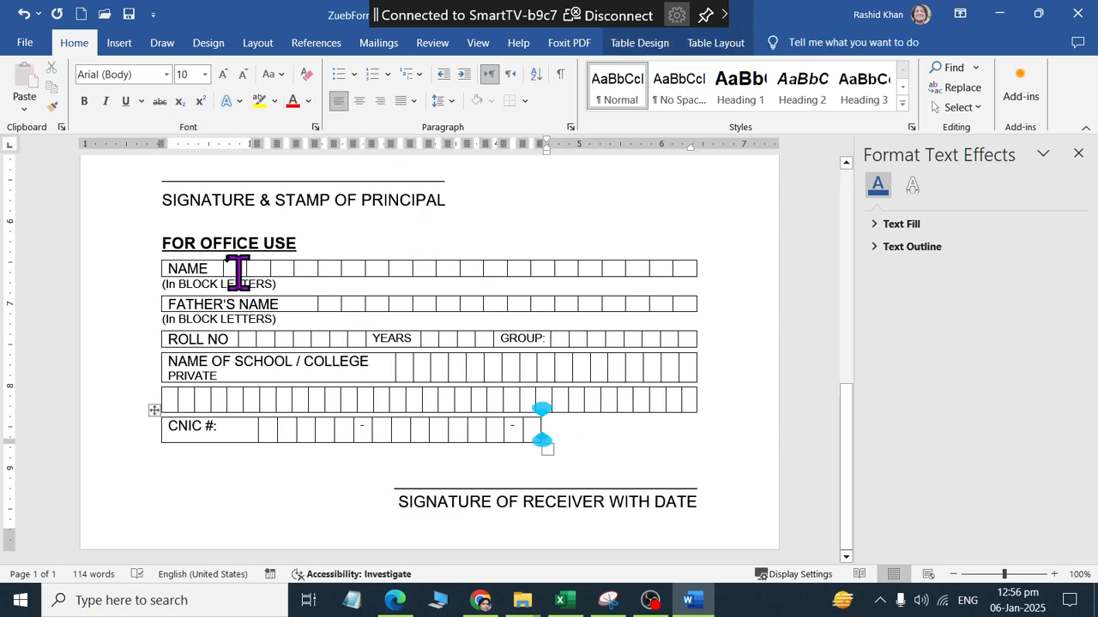
Draw a rectangle about 3.67" high and 6.92" wide around the whole FOR OFFICE USE section, following the reference PDF
click(119, 43)
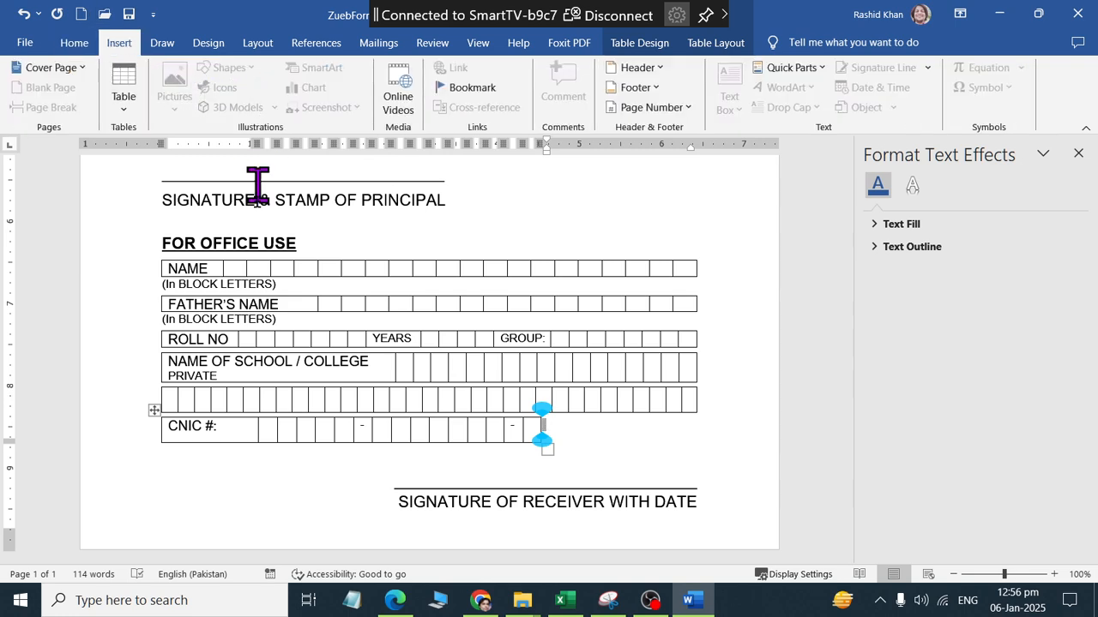
click(268, 221)
click(241, 67)
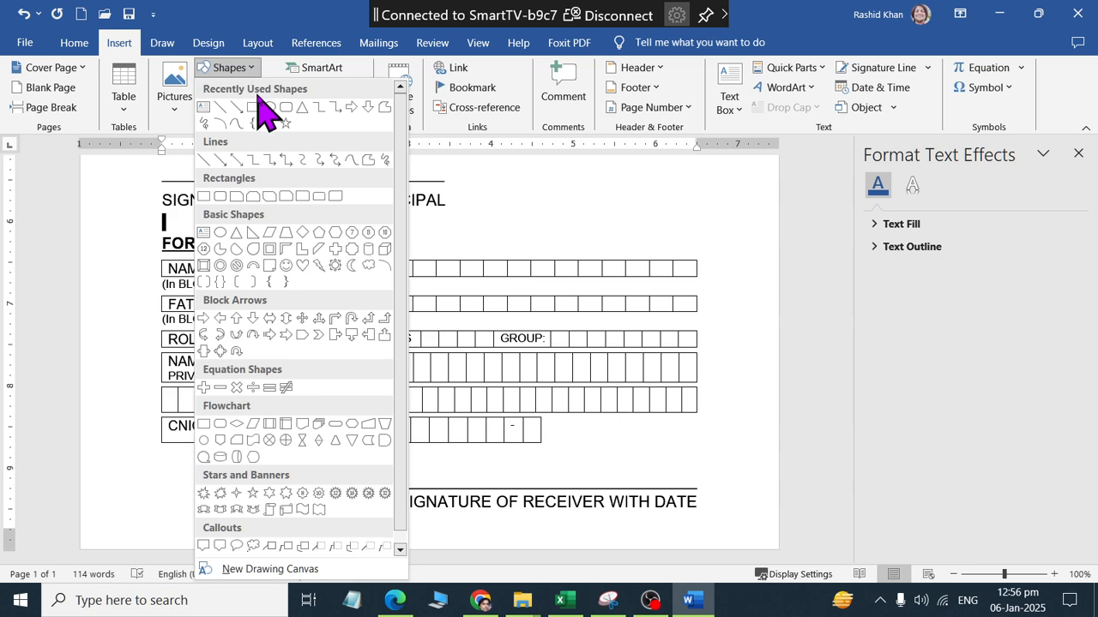
click(252, 108)
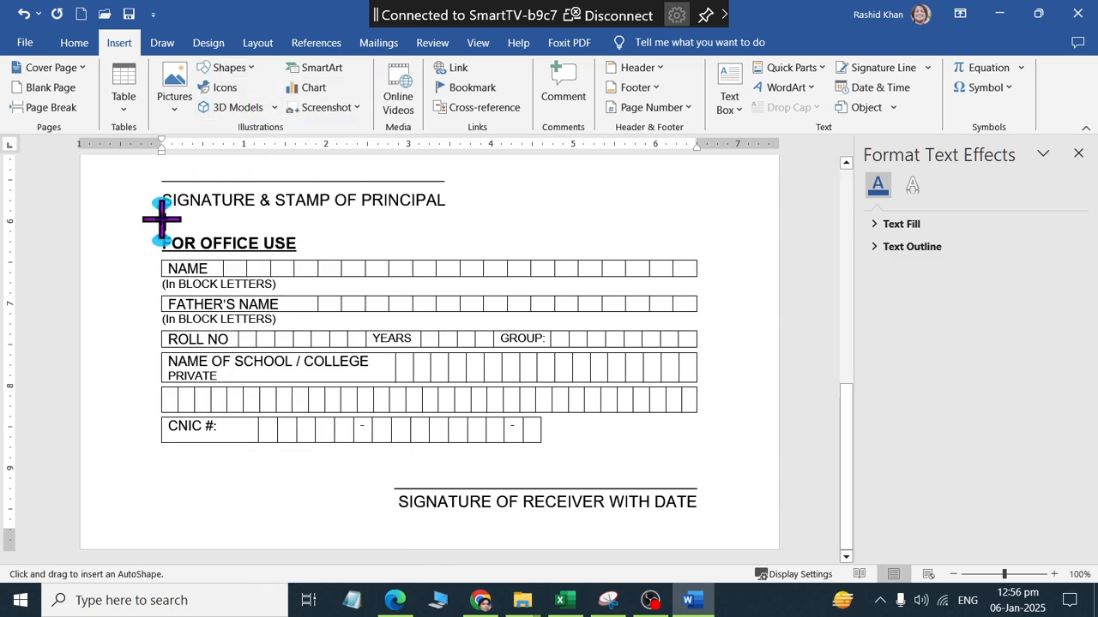
key(alt+Tab)
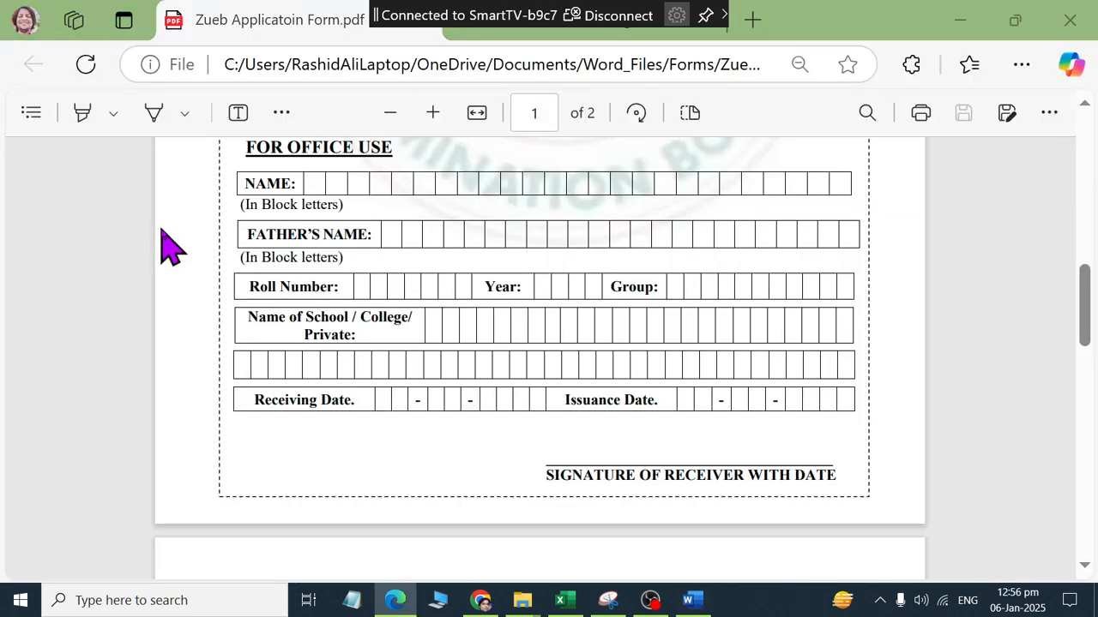
key(alt+Tab)
mouse_move(146, 223)
mouse_down()
mouse_move(366, 419)
mouse_move(654, 537)
mouse_move(735, 524)
mouse_move(722, 537)
mouse_move(715, 524)
mouse_up()
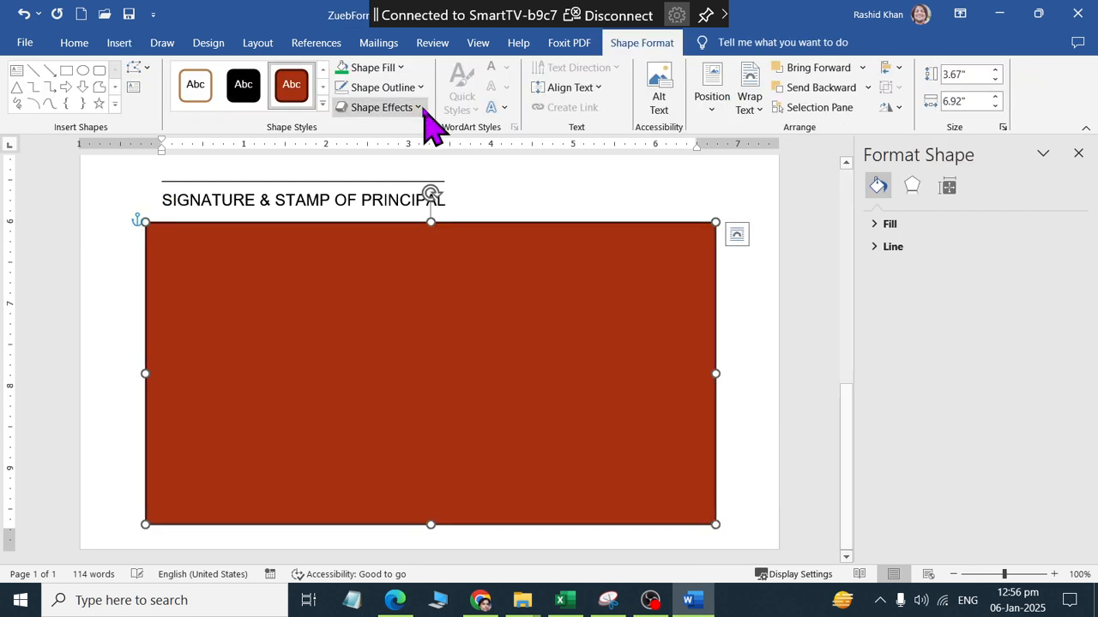
Remove the fill of the rectangle around the FOR OFFICE USE section and make its outline dashed
click(370, 69)
click(397, 290)
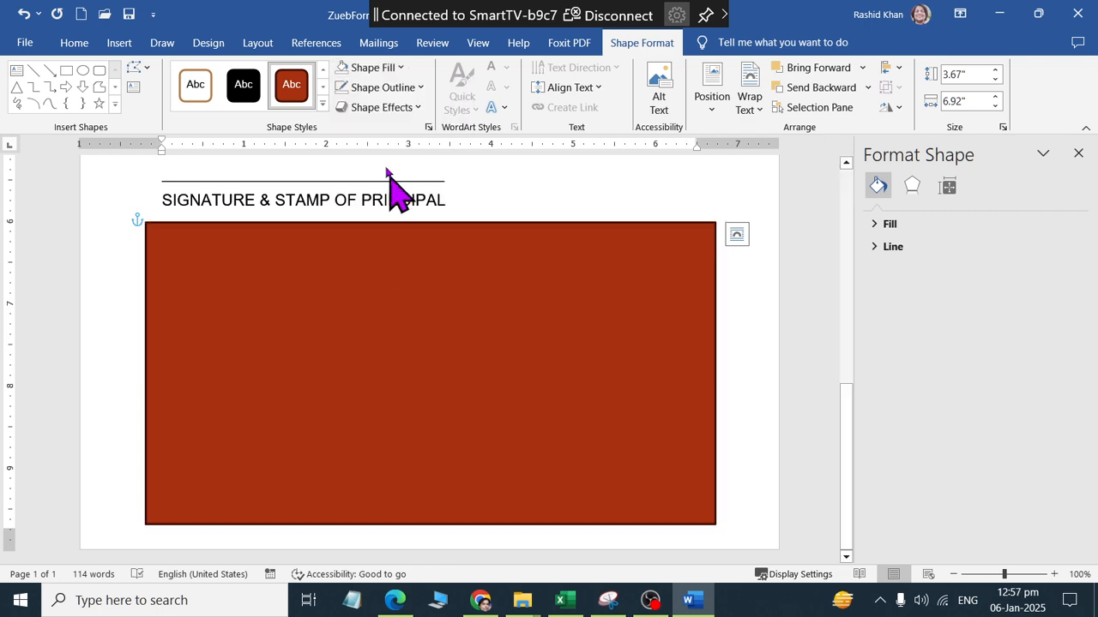
click(381, 87)
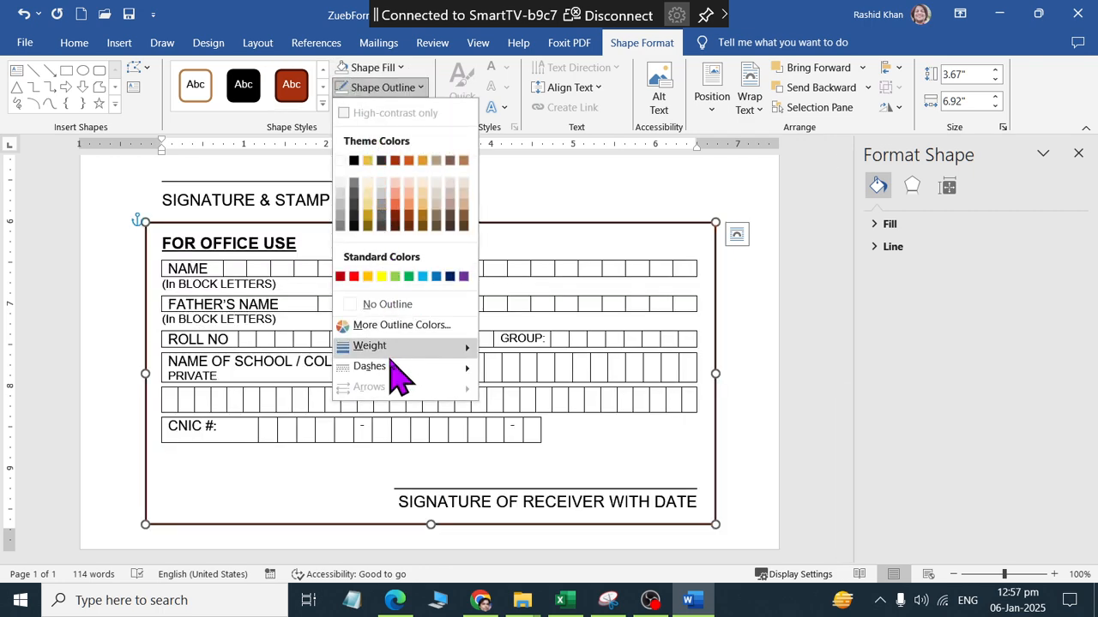
mouse_move(391, 365)
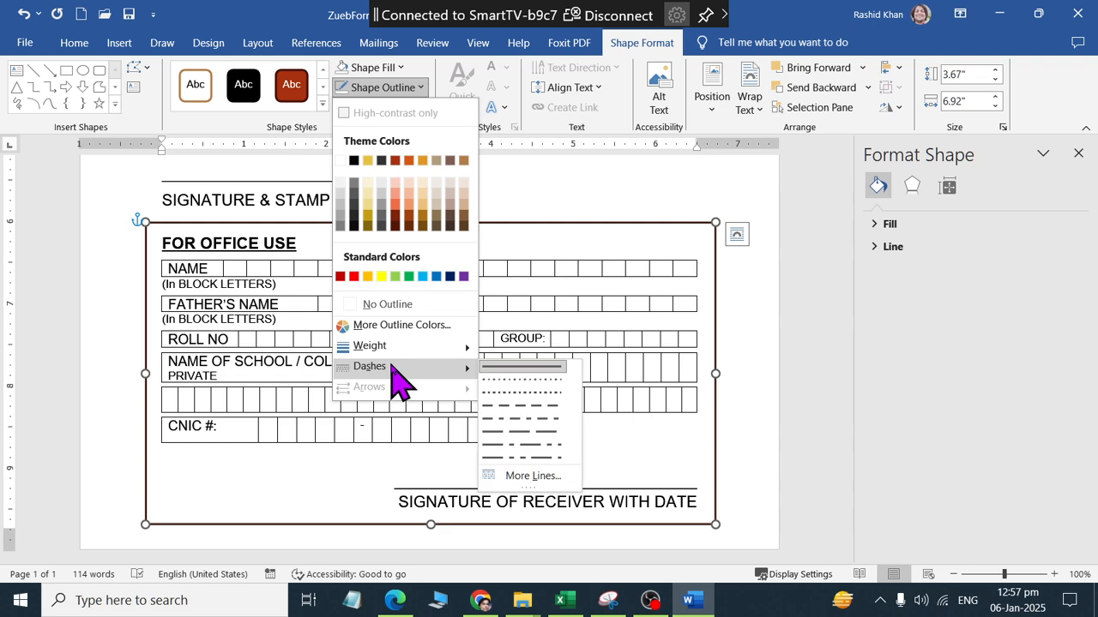
click(506, 425)
click(532, 399)
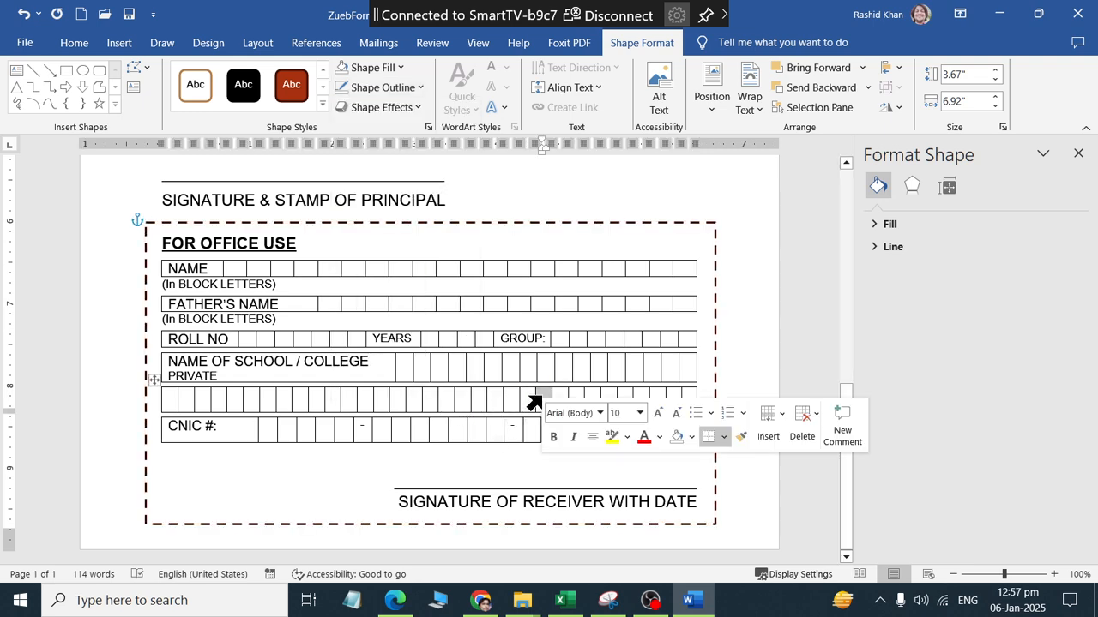
Increase the font size of the text from "The Controller of Examinations," to "details given below." to 11 and review the page layout
scroll(565, 294, up, 3)
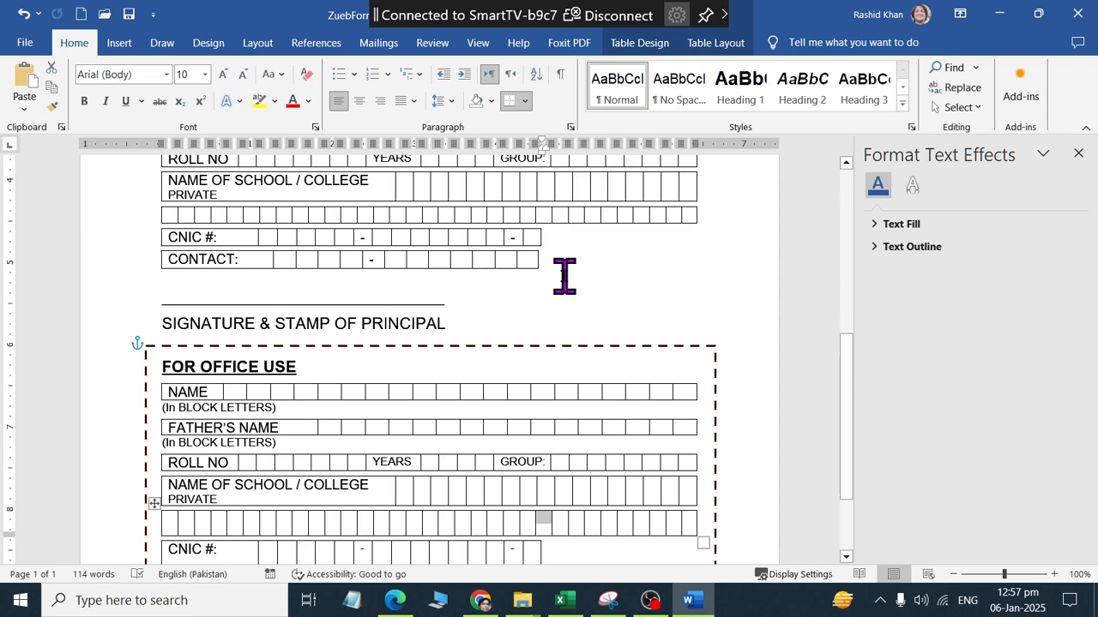
scroll(565, 275, up, 8)
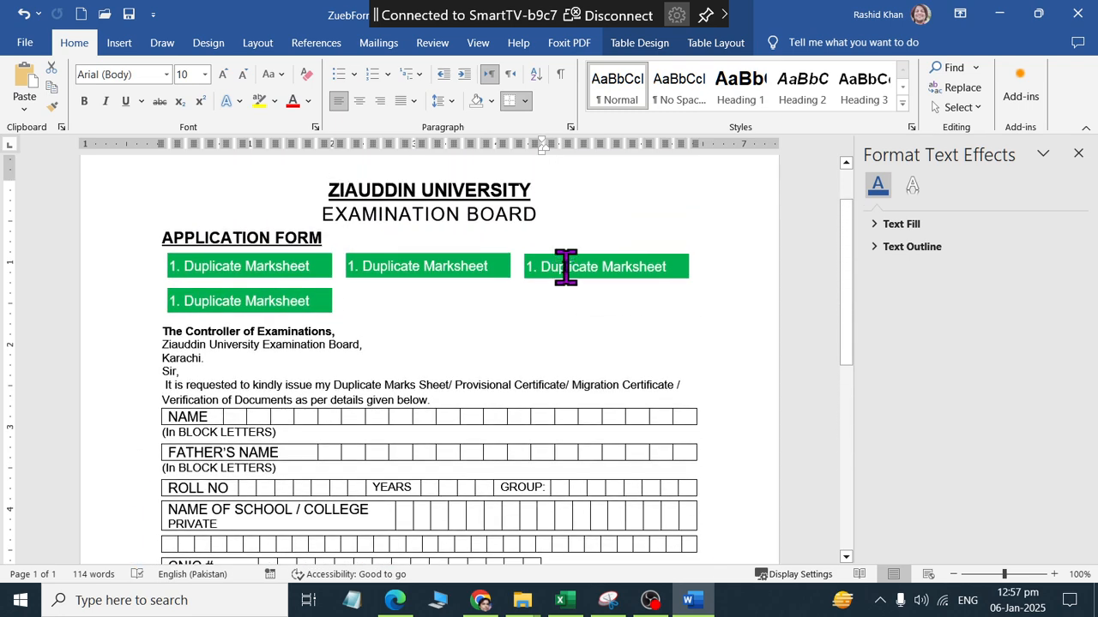
scroll(565, 267, down, 1)
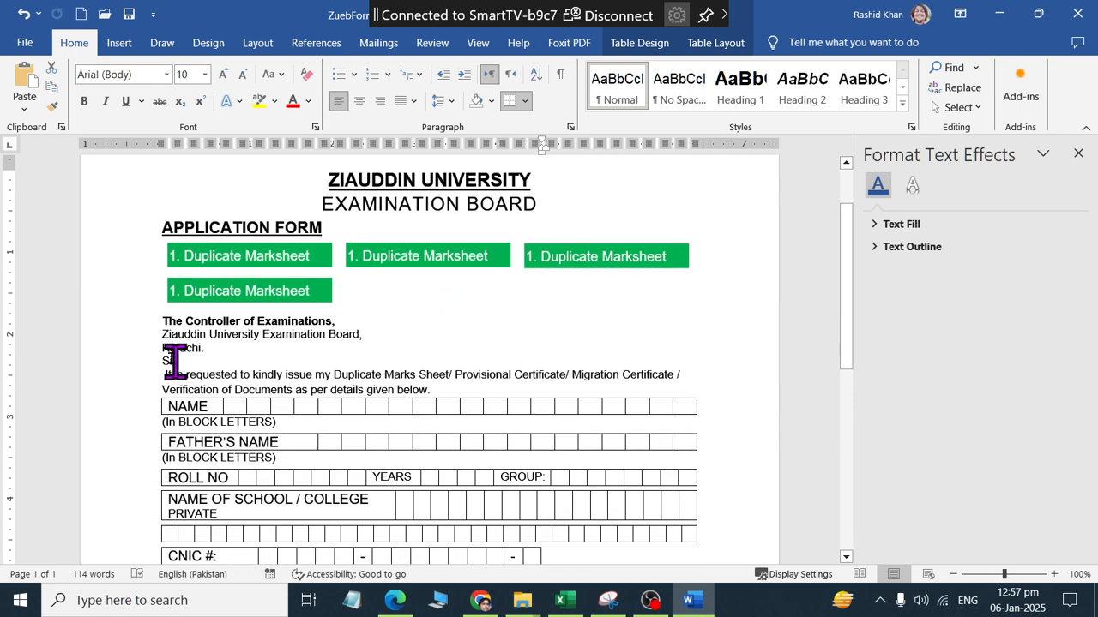
drag(165, 327, 426, 385)
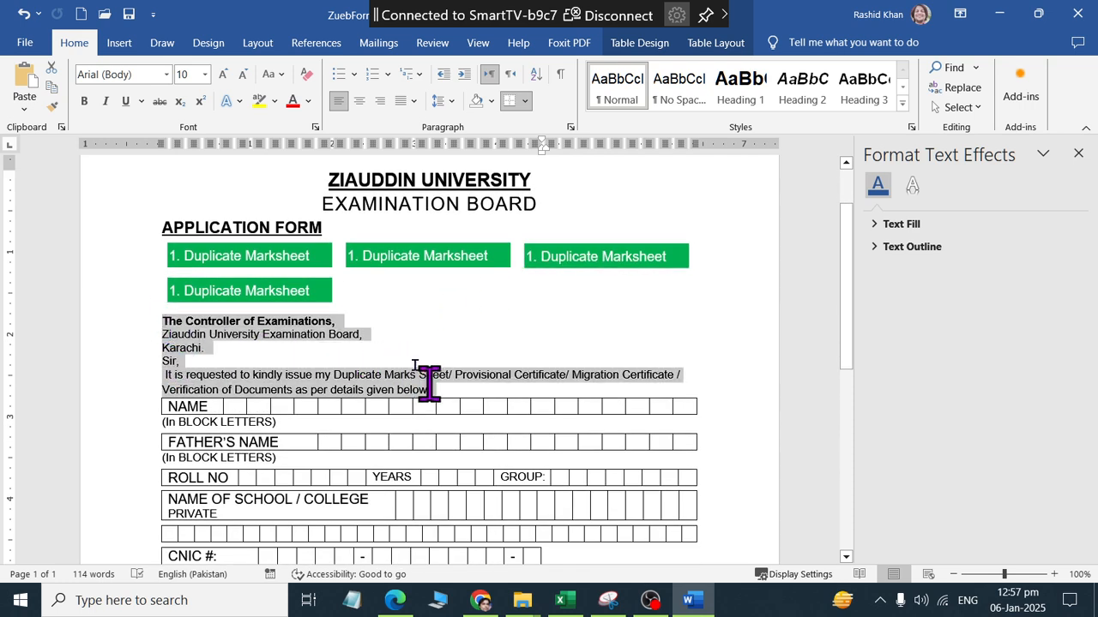
click(224, 76)
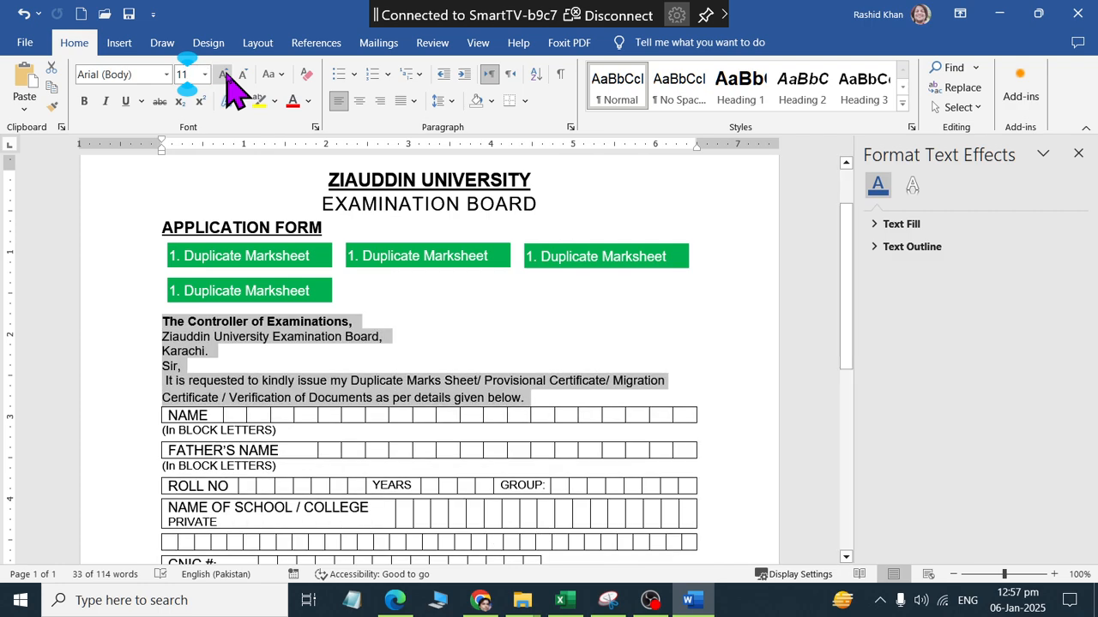
click(643, 361)
scroll(647, 360, down, 10)
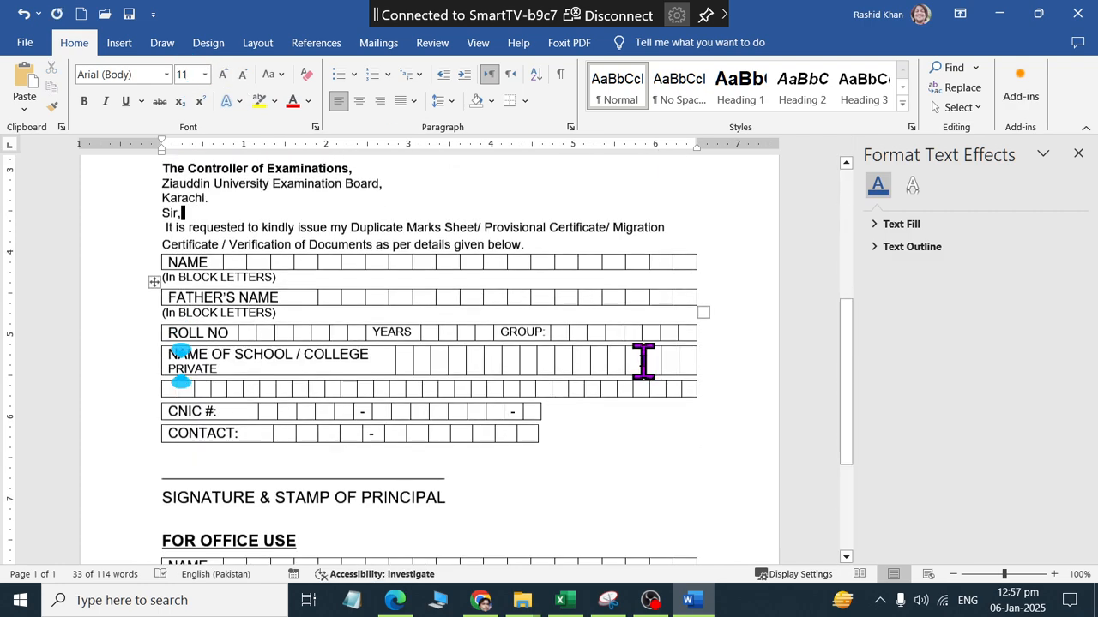
scroll(647, 361, up, 10)
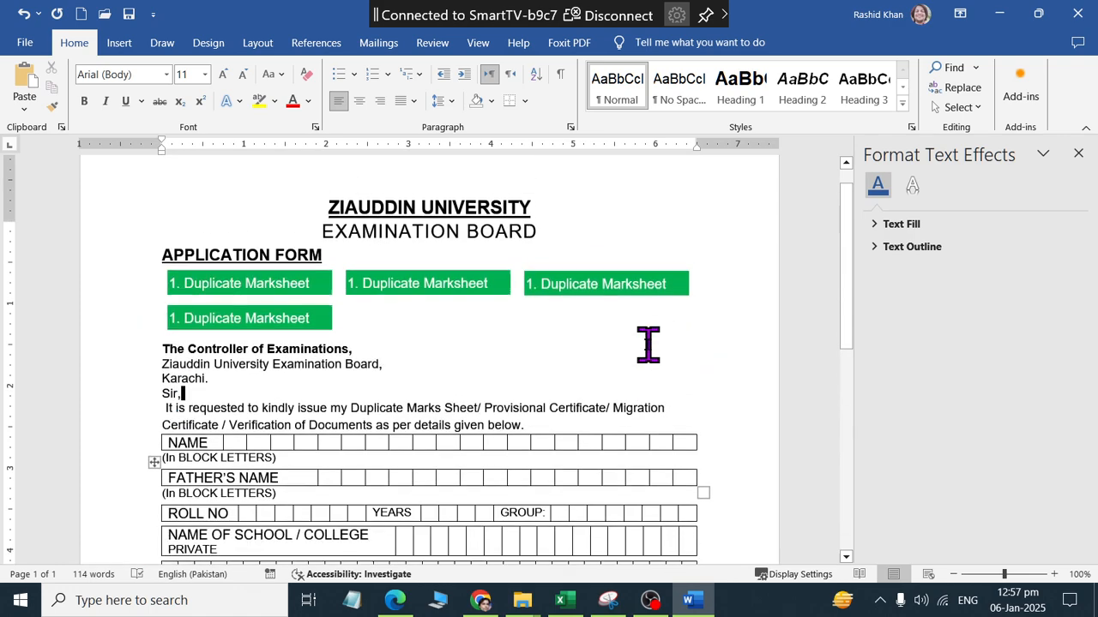
ctrl+scroll(647, 343, up, 4)
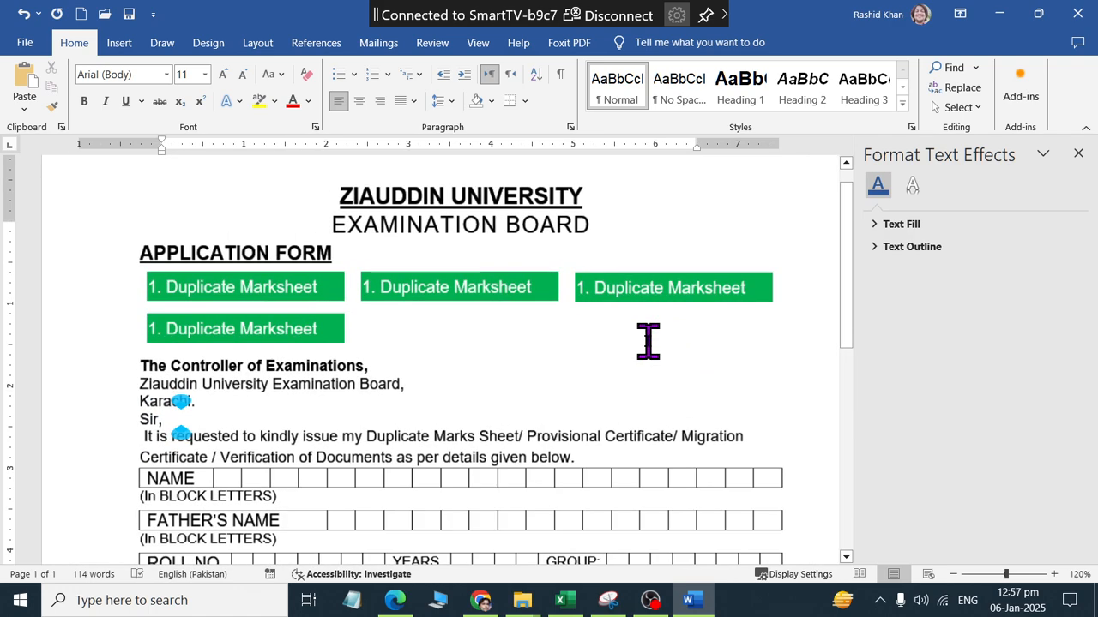
Open the custom watermark settings for the application form
scroll(615, 385, up, 3)
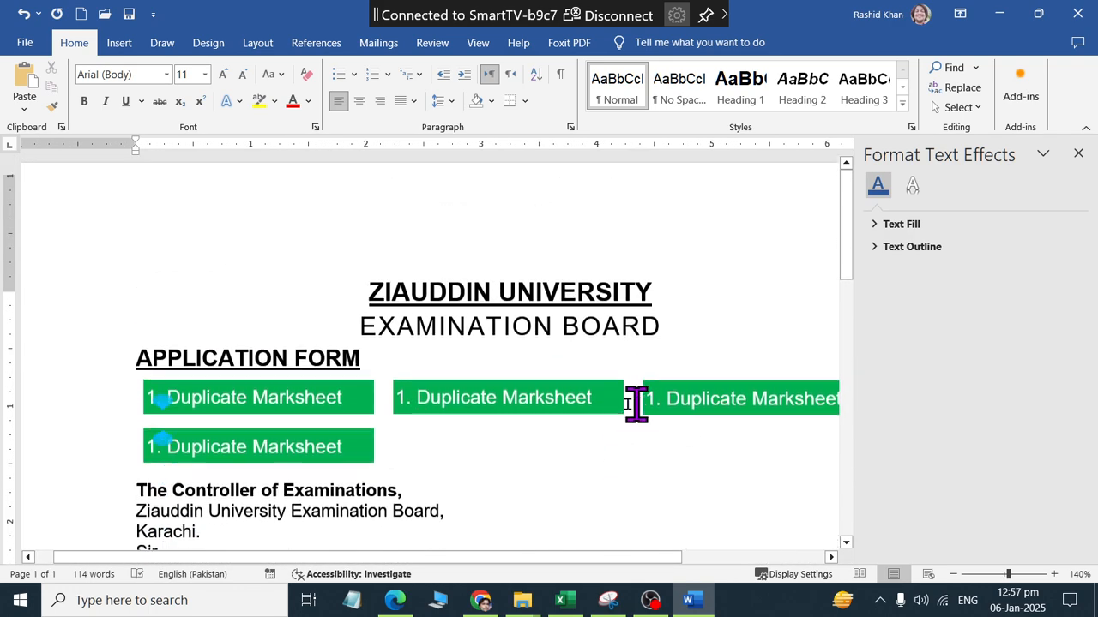
click(208, 47)
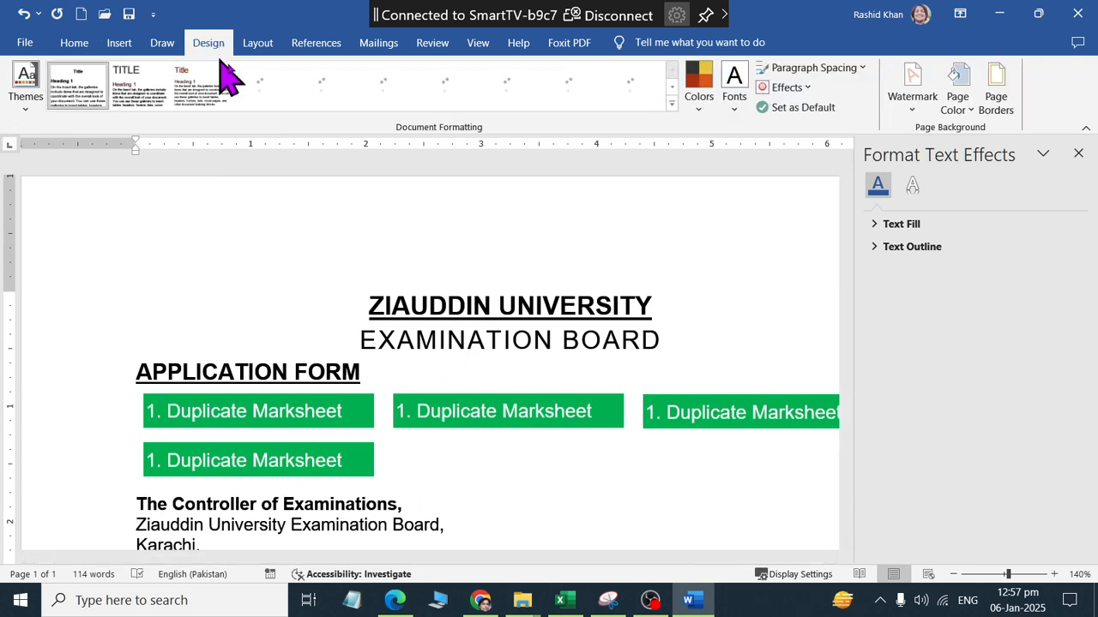
click(917, 116)
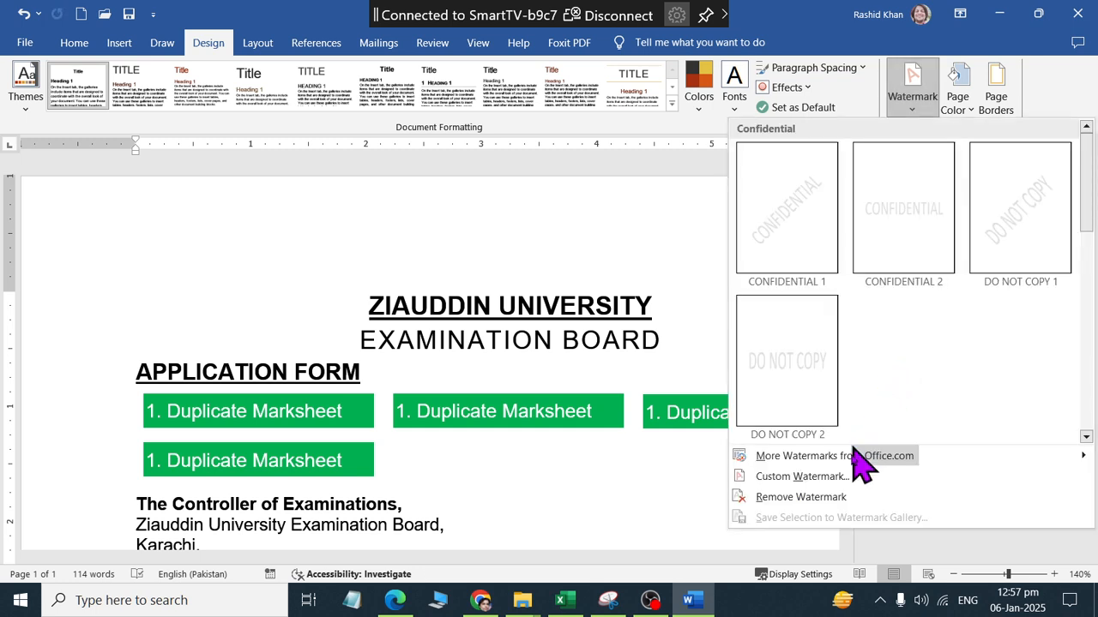
click(814, 477)
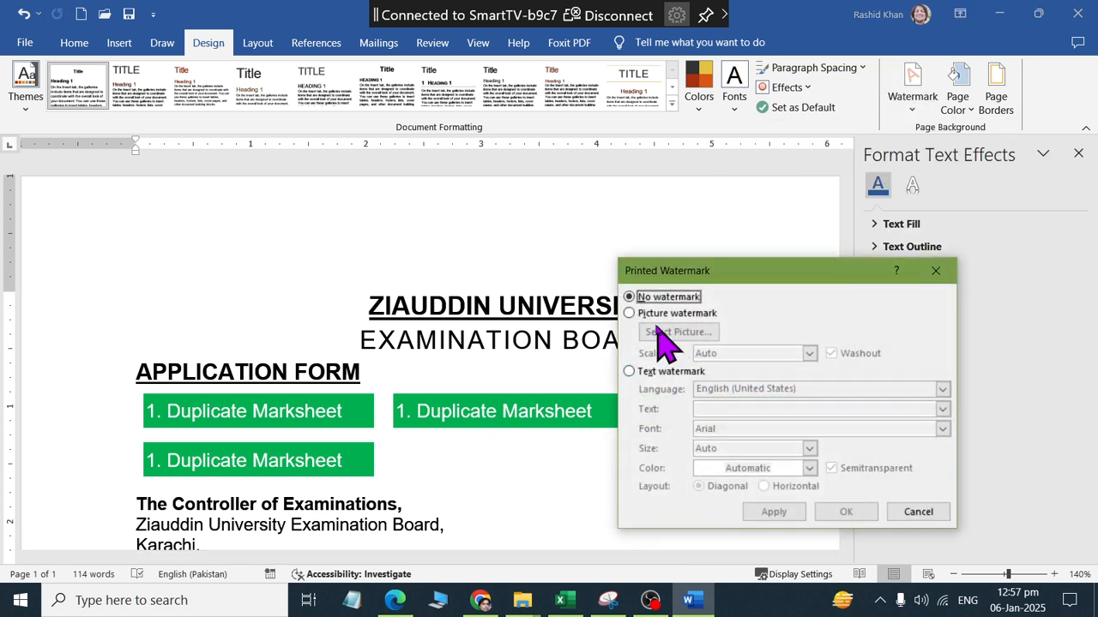
click(648, 376)
click(816, 390)
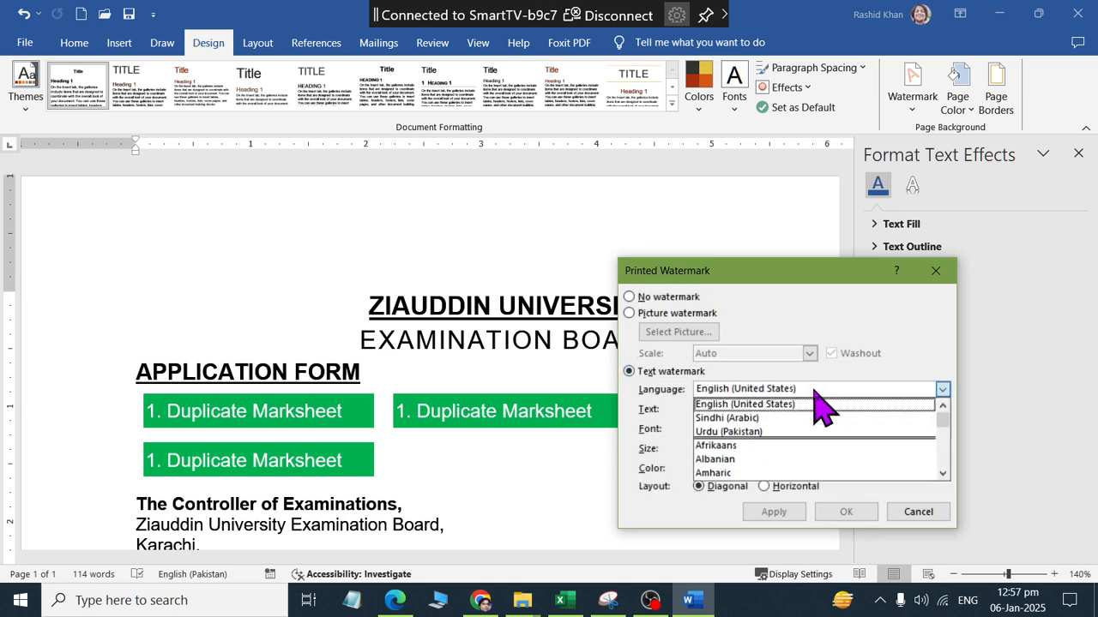
click(815, 400)
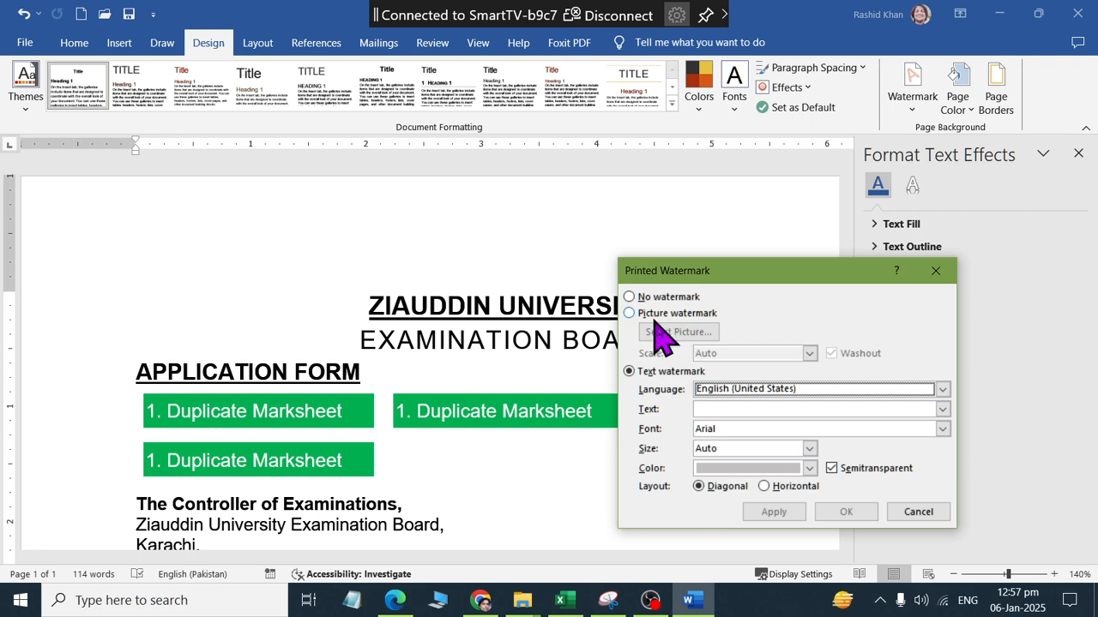
click(725, 406)
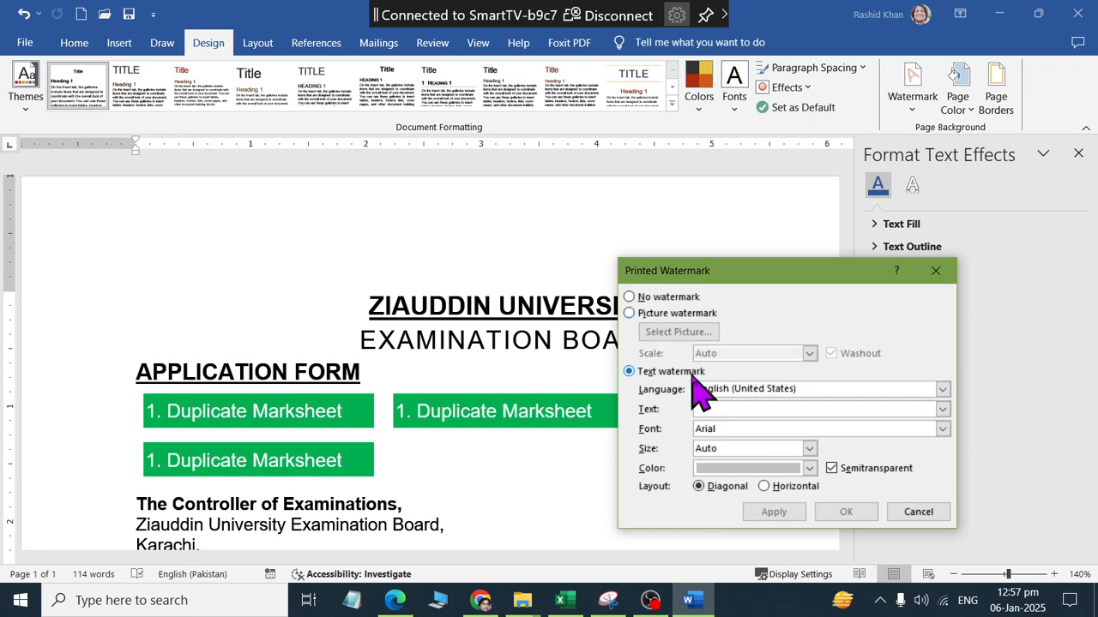
Check the background watermark in the reference PDF and return to the Word form
key(alt+Tab)
scroll(701, 395, down, 4)
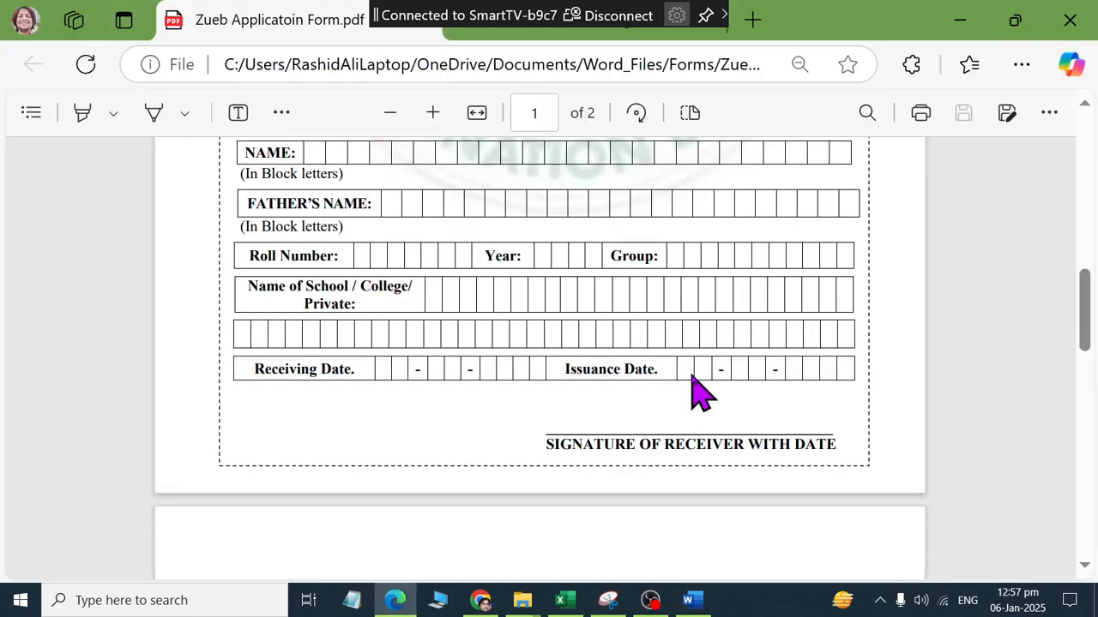
scroll(686, 334, up, 10)
scroll(693, 289, down, 2)
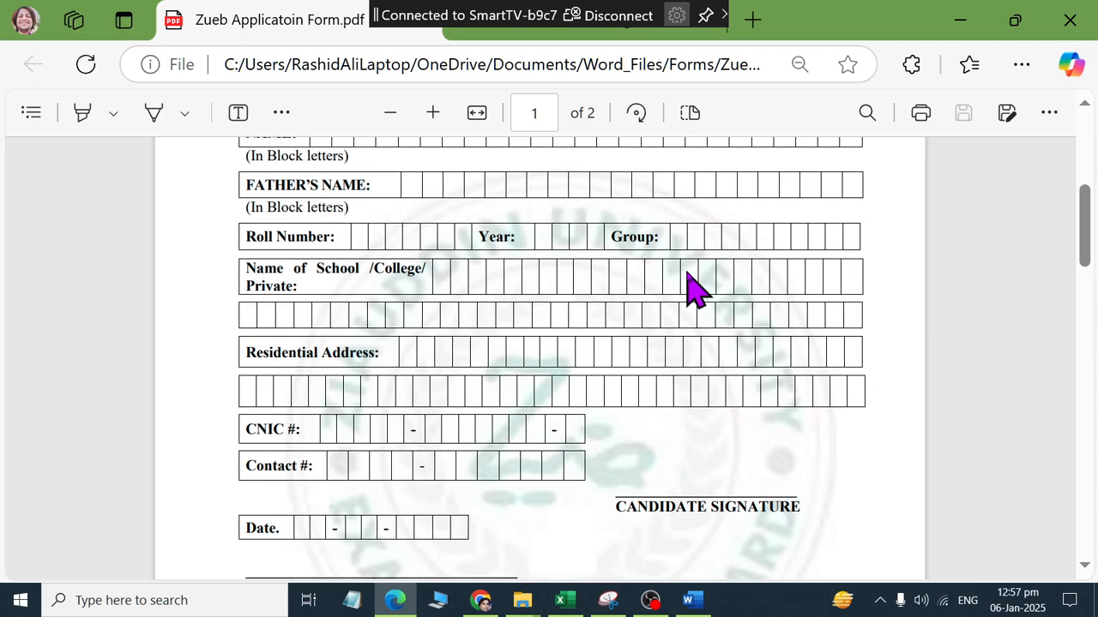
key(alt+Tab)
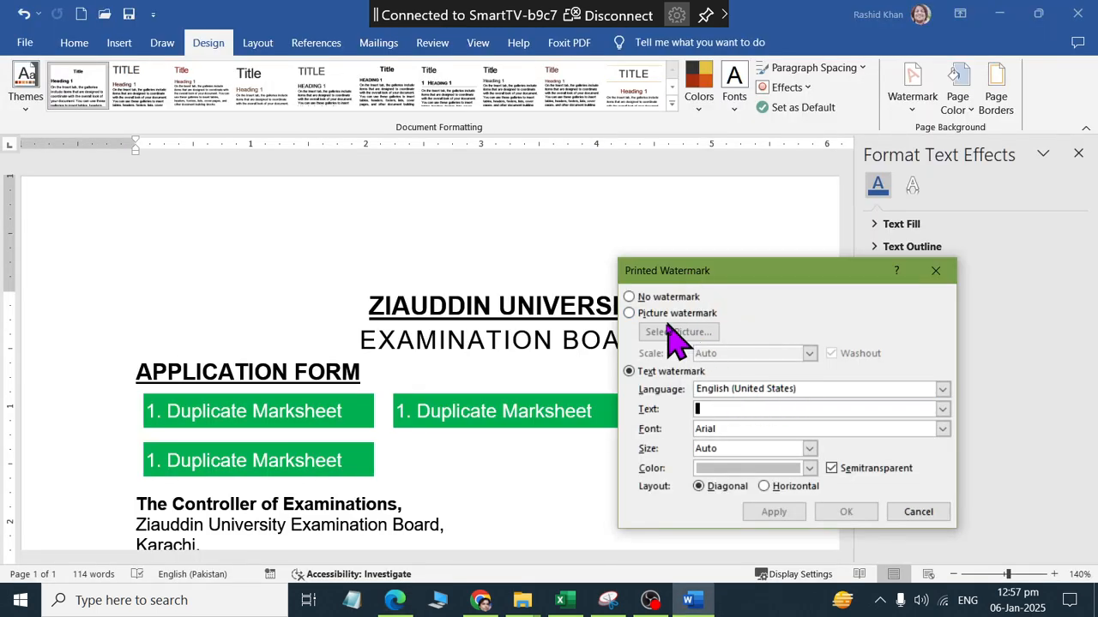
Choose a picture watermark from a file and browse to the latest folder inside Documents
click(643, 313)
click(669, 333)
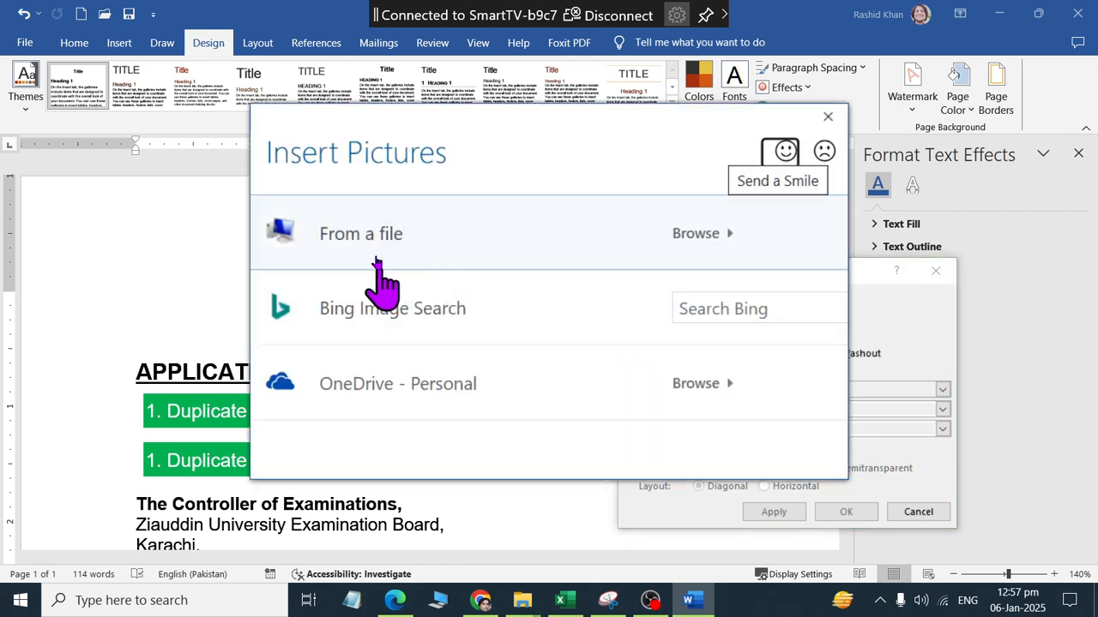
click(380, 236)
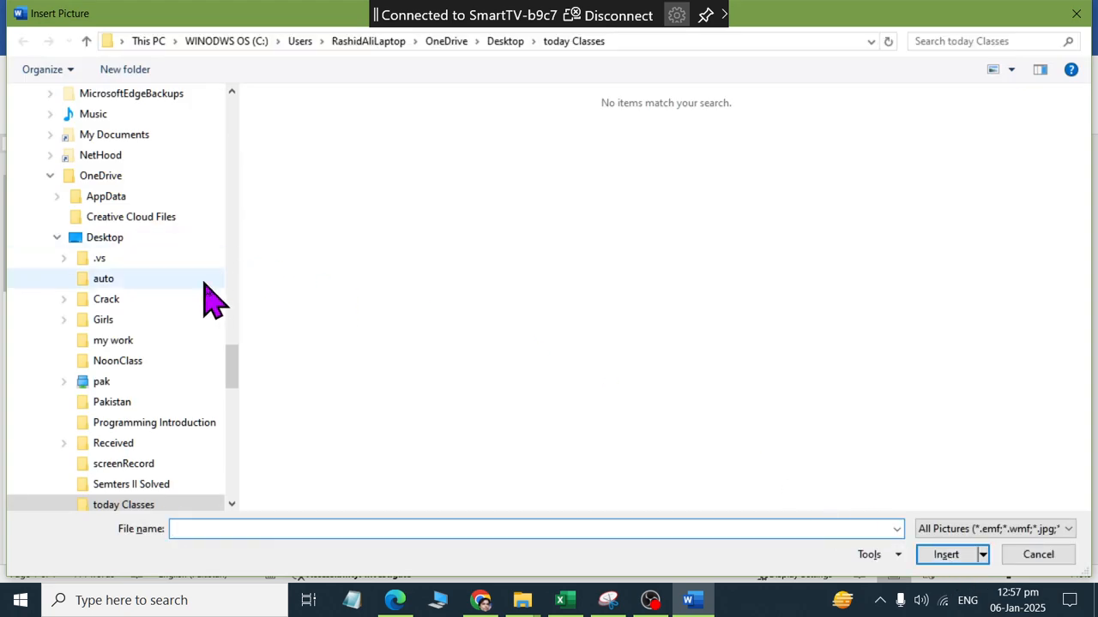
drag(234, 363, 238, 104)
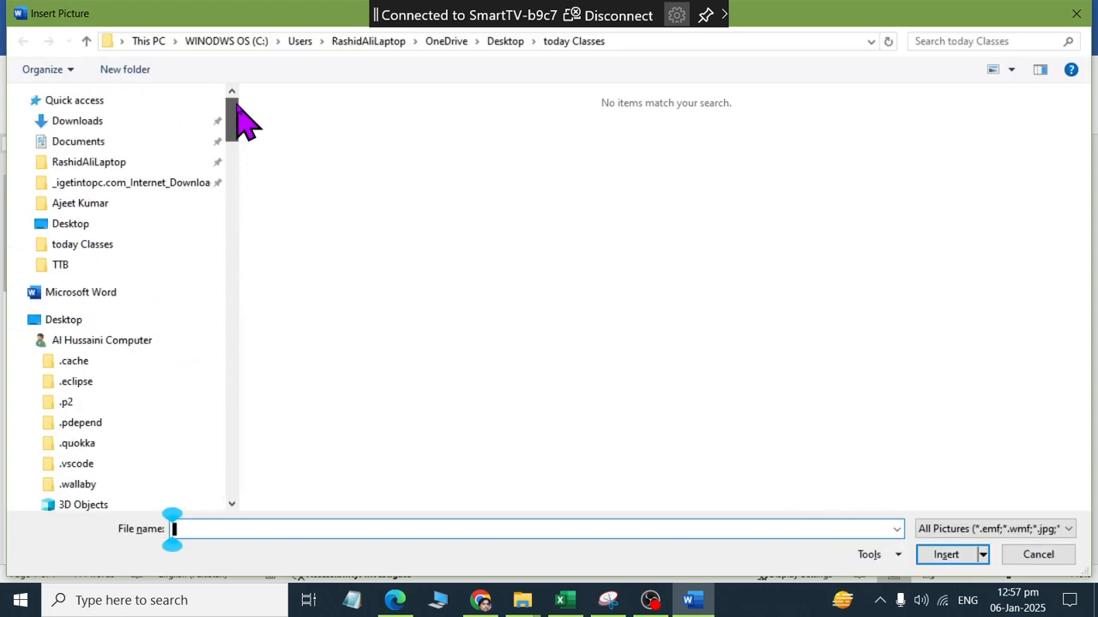
click(130, 143)
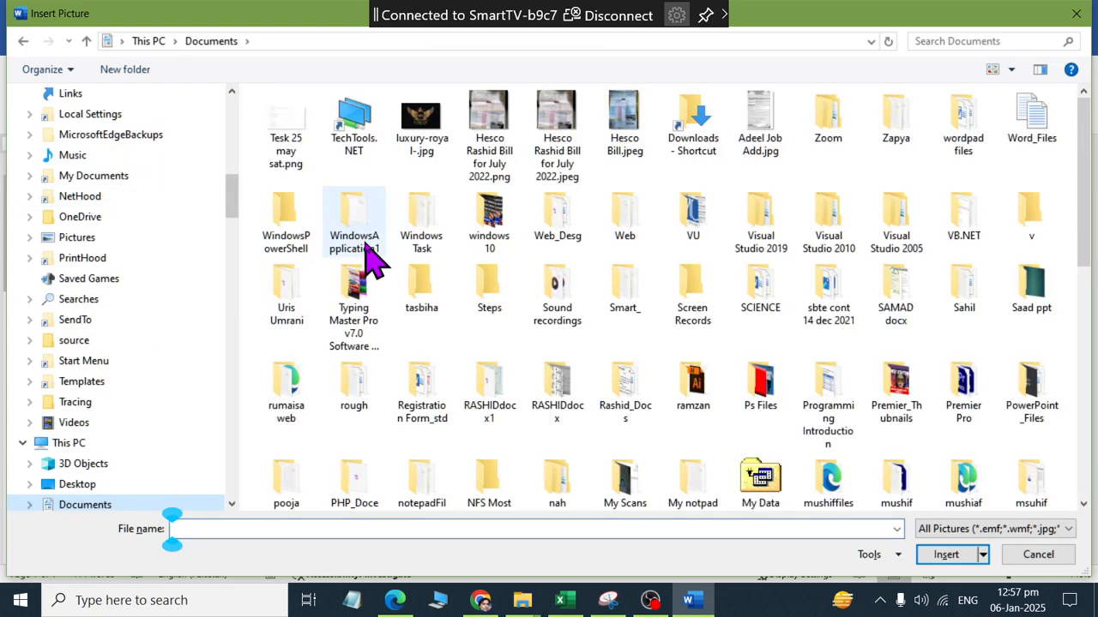
click(369, 253)
key(l)
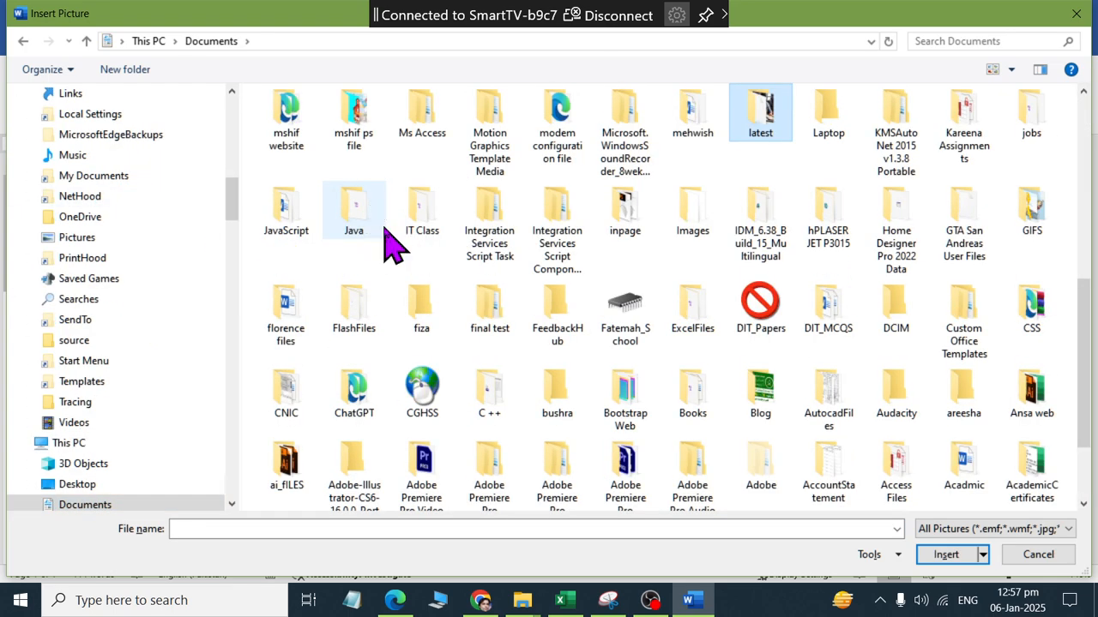
key(Return)
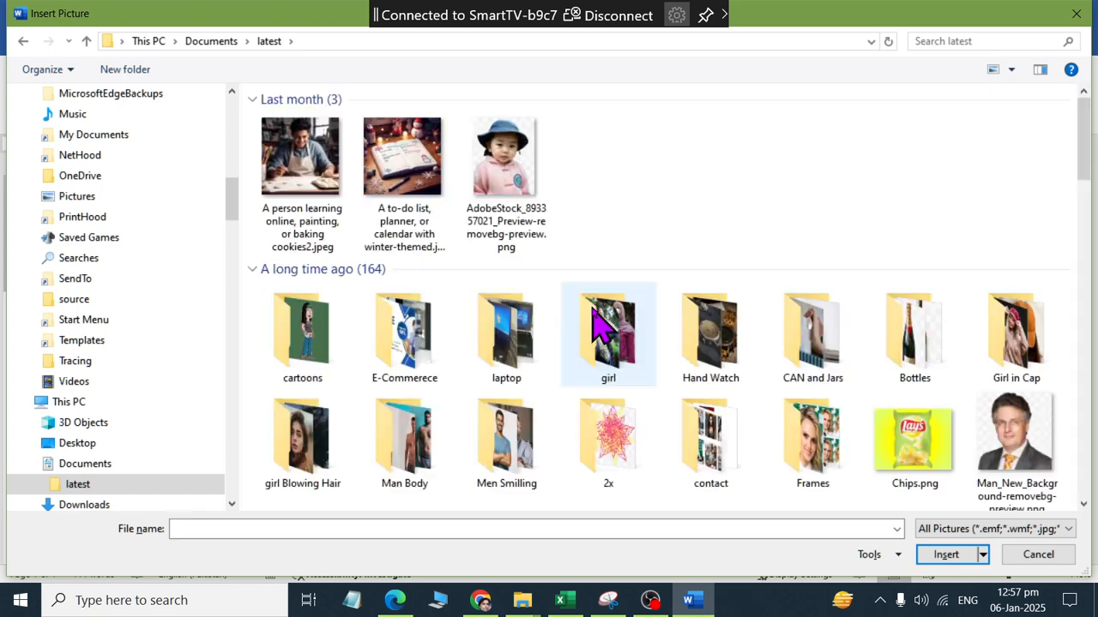
Apply favicon 512.jpg as the picture watermark with automatic scale and washout, and close the Format Text Effects pane
scroll(578, 353, down, 6)
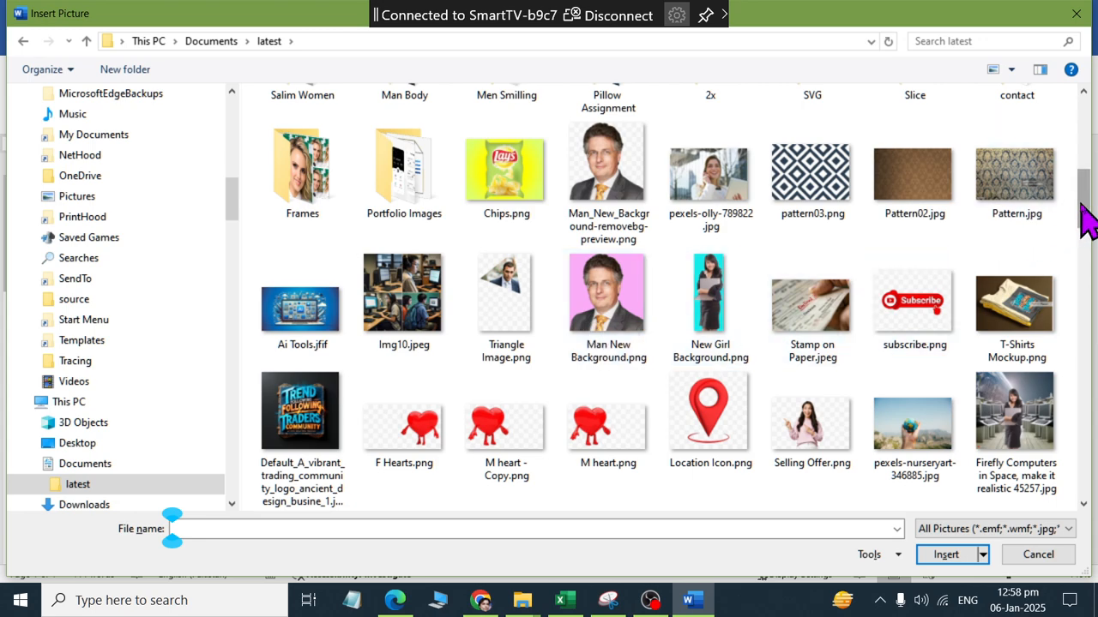
drag(1086, 213, 1087, 257)
scroll(1088, 258, down, 2)
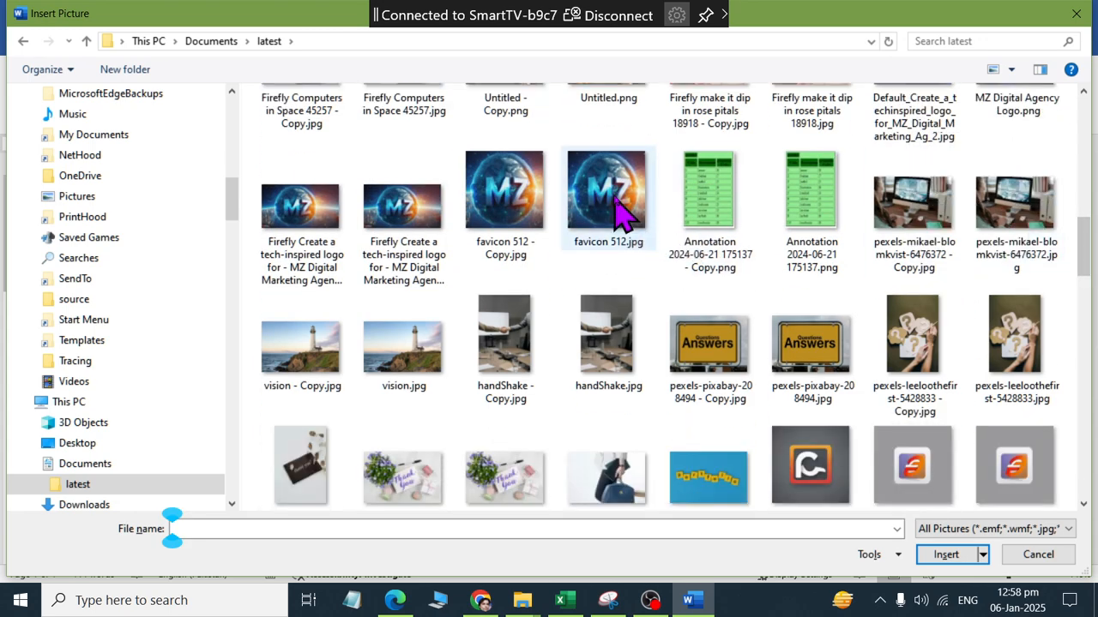
double_click(622, 210)
click(776, 515)
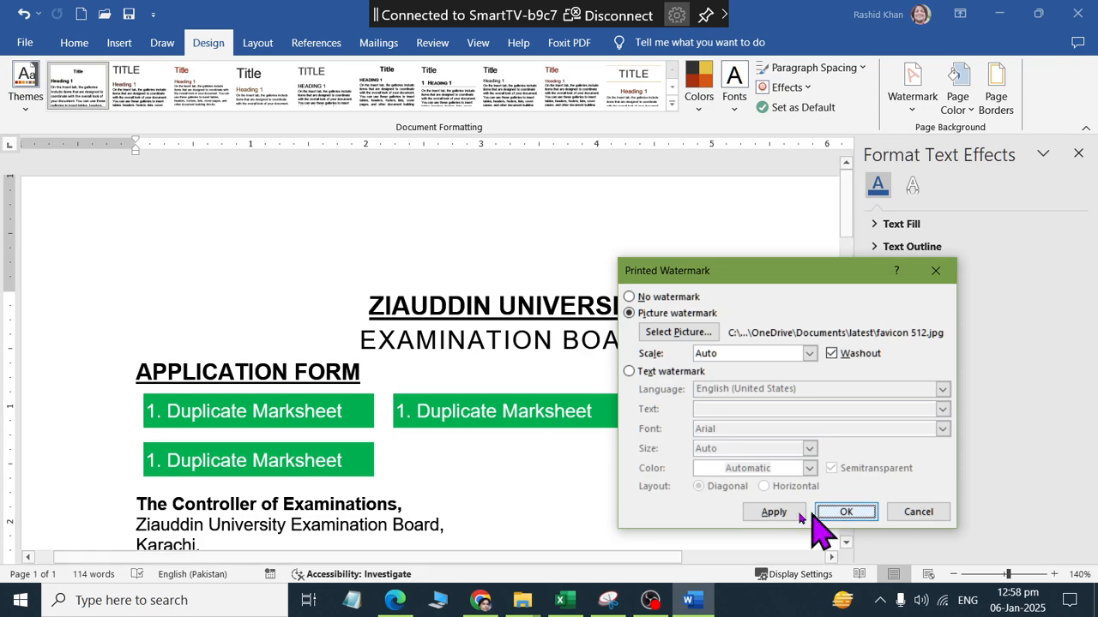
click(846, 512)
click(1078, 154)
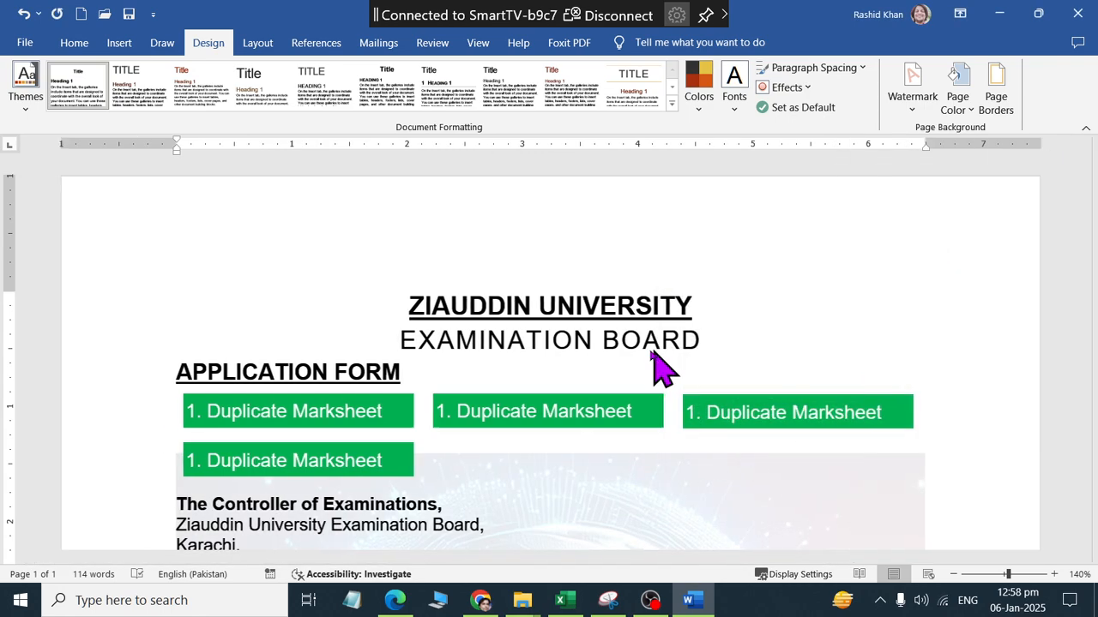
Examine how the watermark and the form content are laid out across the pages
ctrl+scroll(666, 326, down, 6)
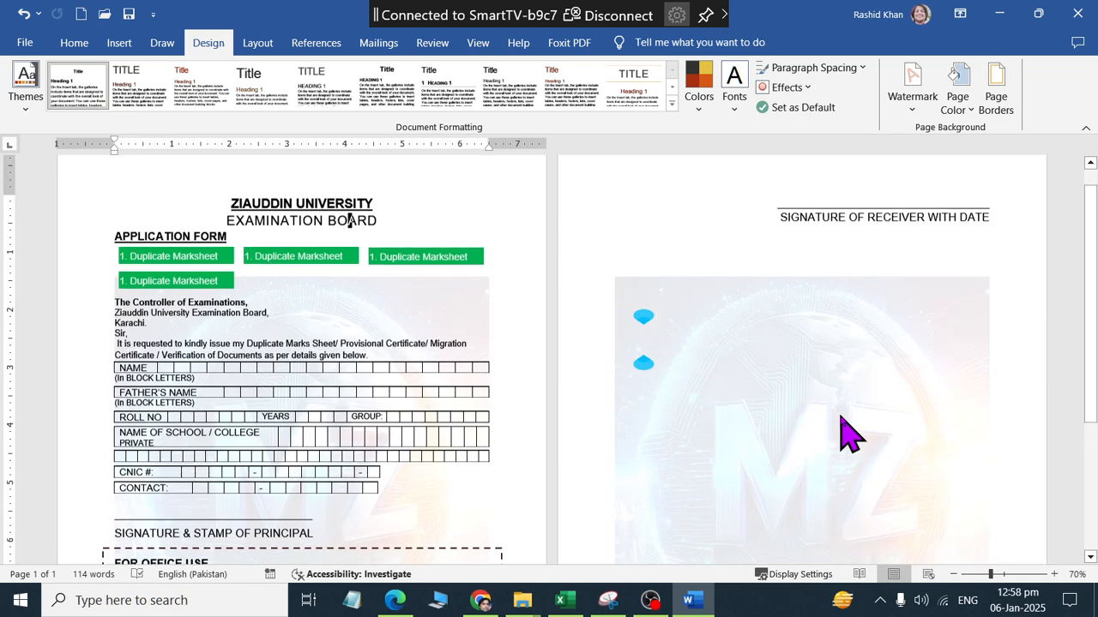
scroll(846, 436, down, 3)
scroll(387, 412, down, 2)
scroll(426, 379, down, 2)
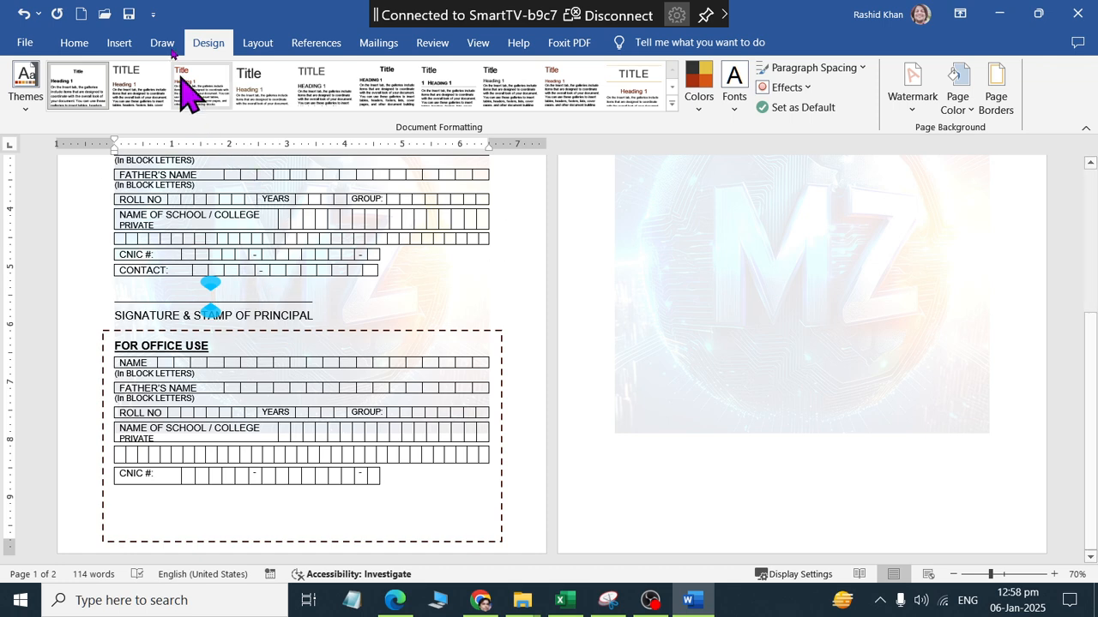
click(74, 43)
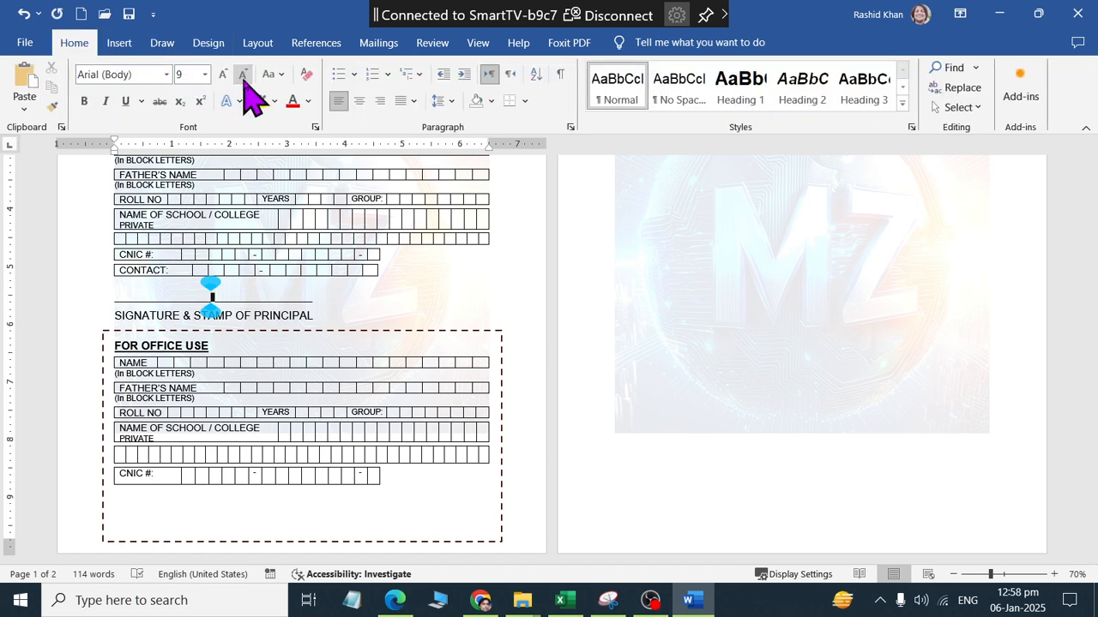
click(141, 281)
scroll(591, 309, up, 5)
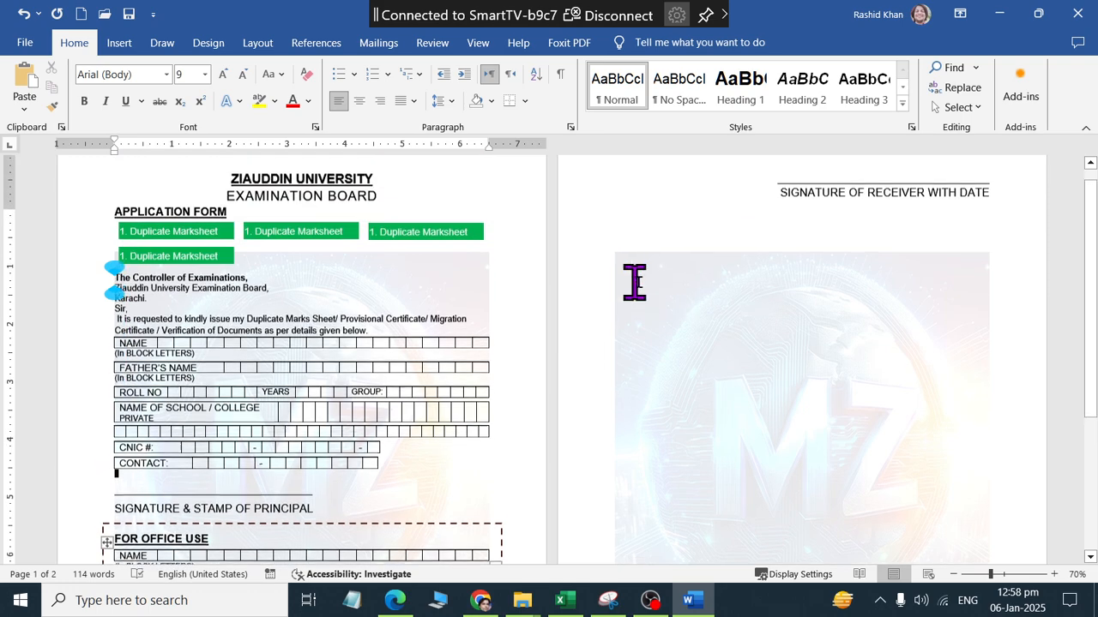
scroll(649, 289, down, 1)
scroll(626, 287, up, 2)
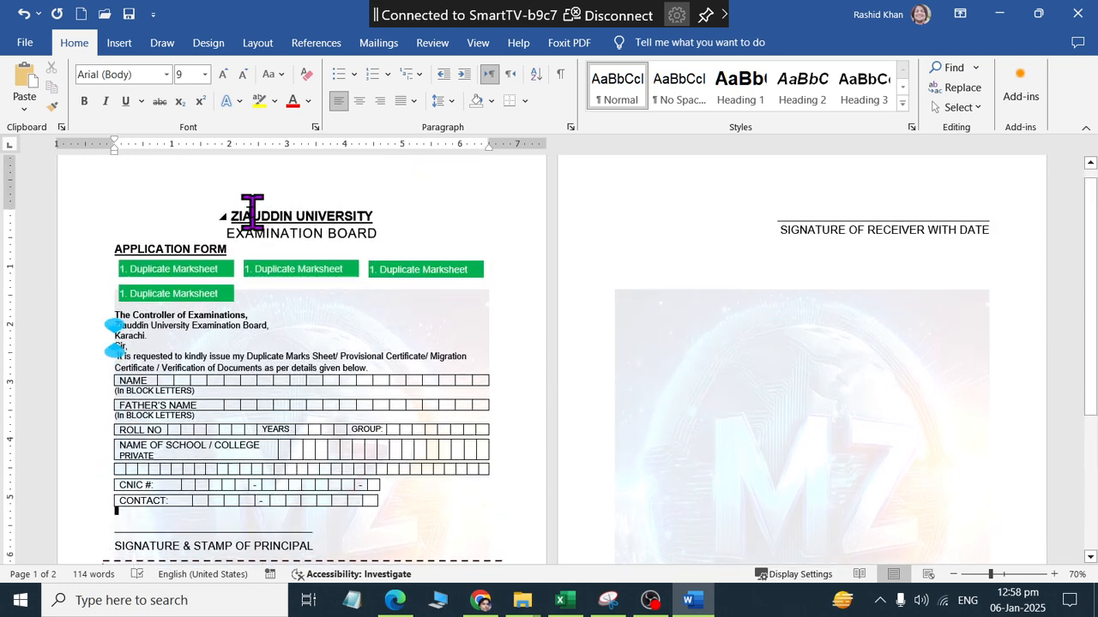
Set the top page margin to 0.75" for the whole document
click(233, 216)
click(250, 48)
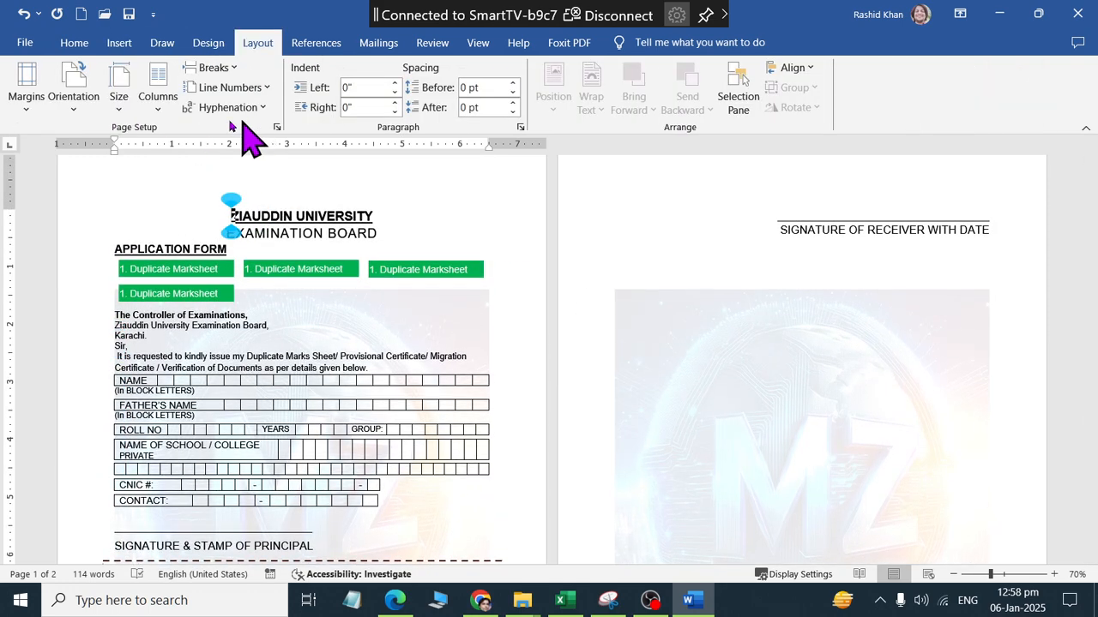
click(26, 101)
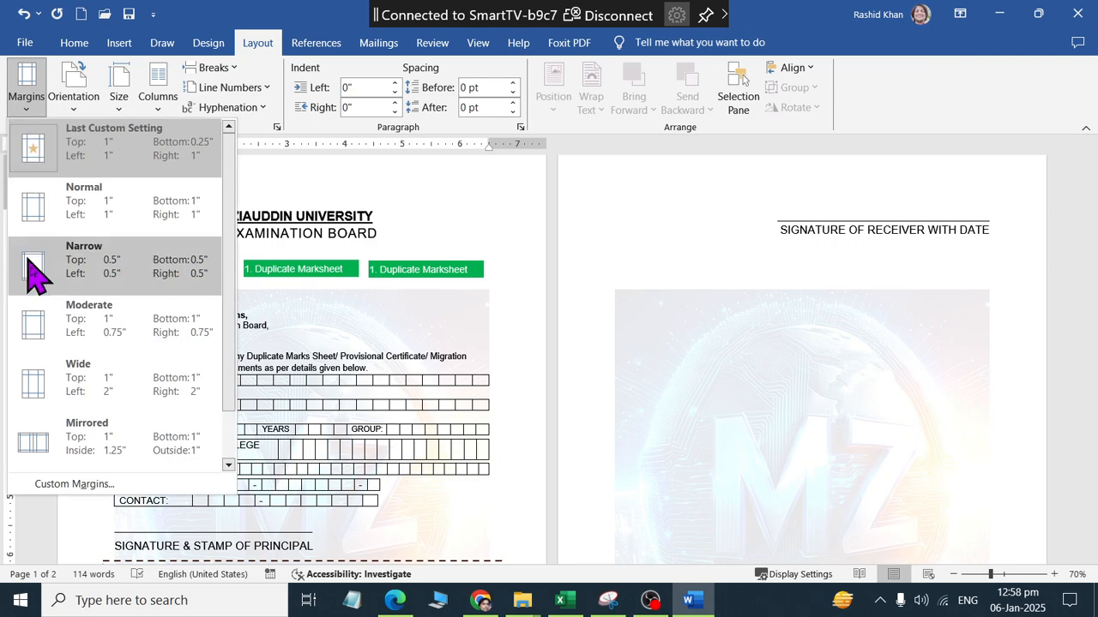
click(68, 485)
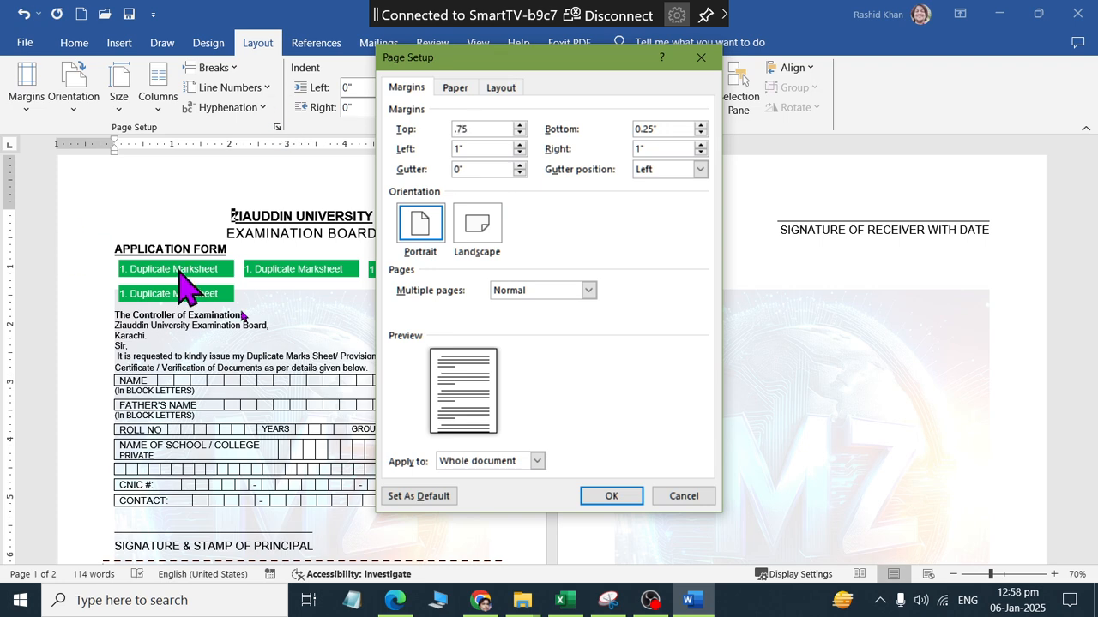
click(605, 497)
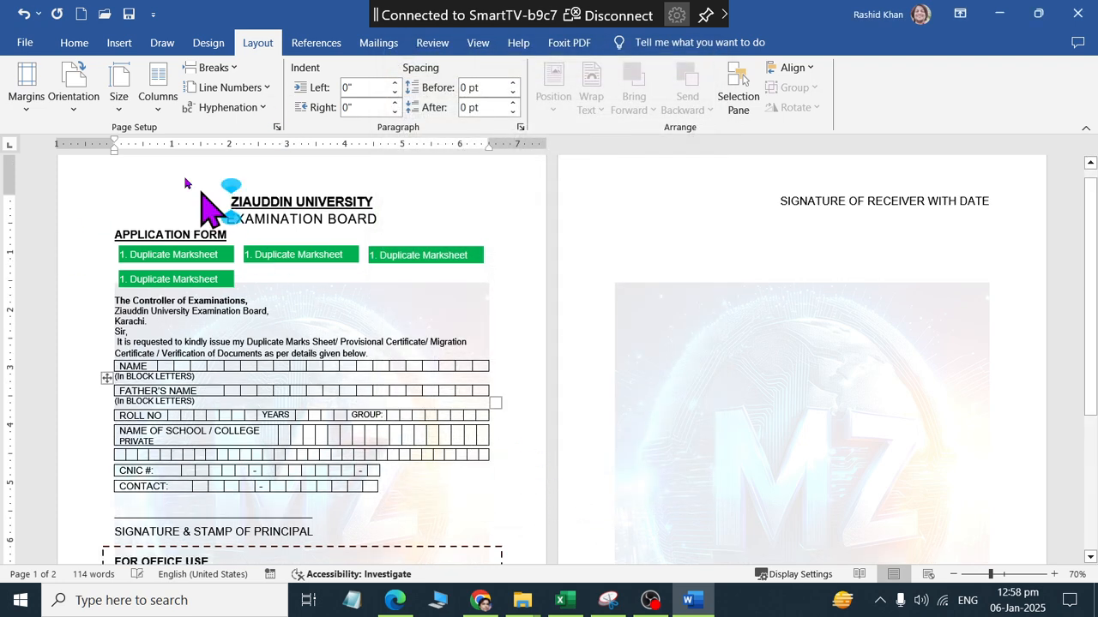
click(276, 127)
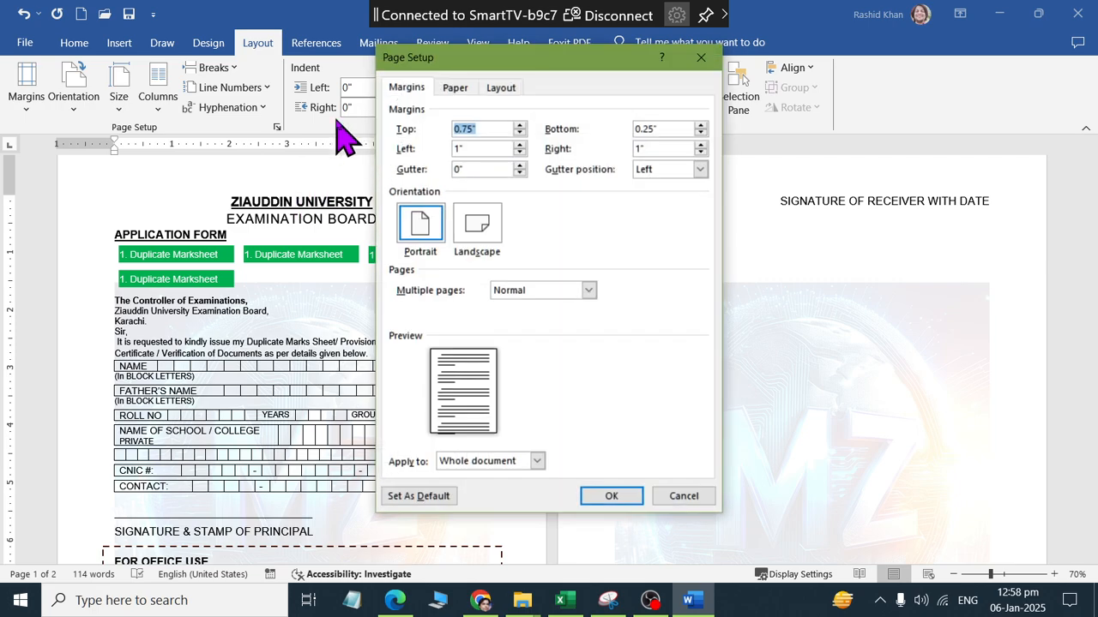
key(Return)
Review the page fit of the form from its heading down to the receiver signature inside the dashed border
scroll(460, 417, down, 5)
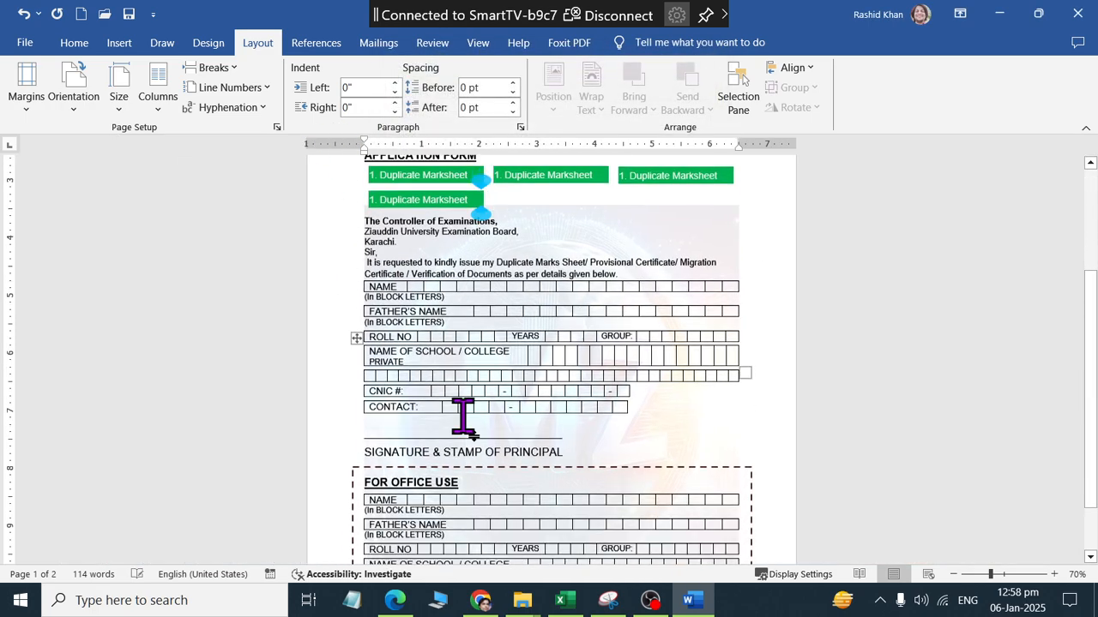
scroll(725, 463, down, 1)
scroll(753, 249, up, 4)
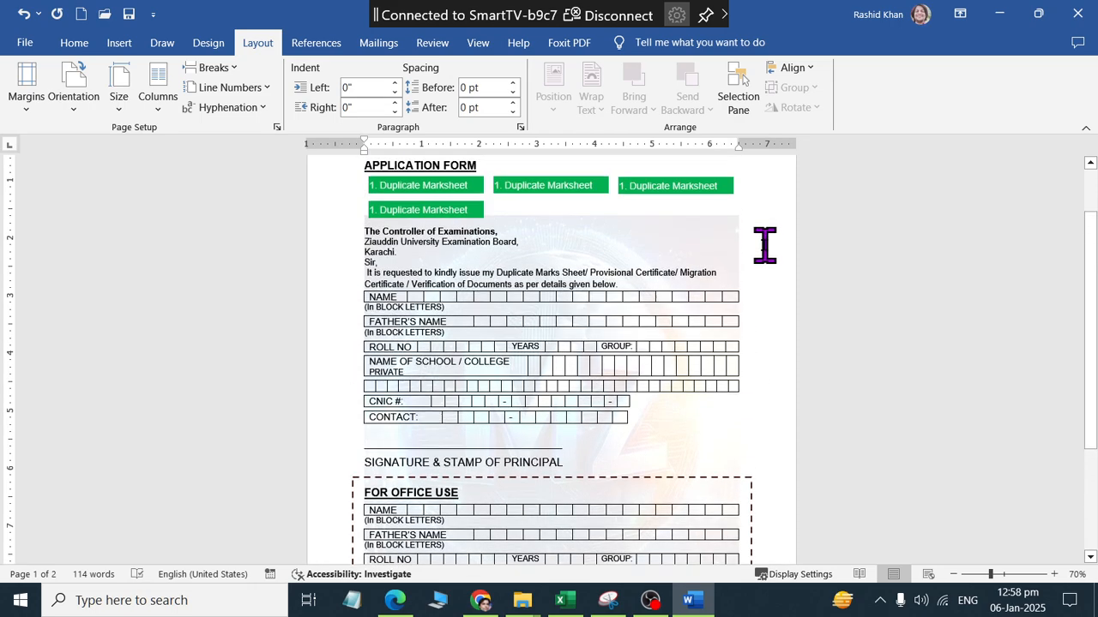
scroll(752, 345, down, 3)
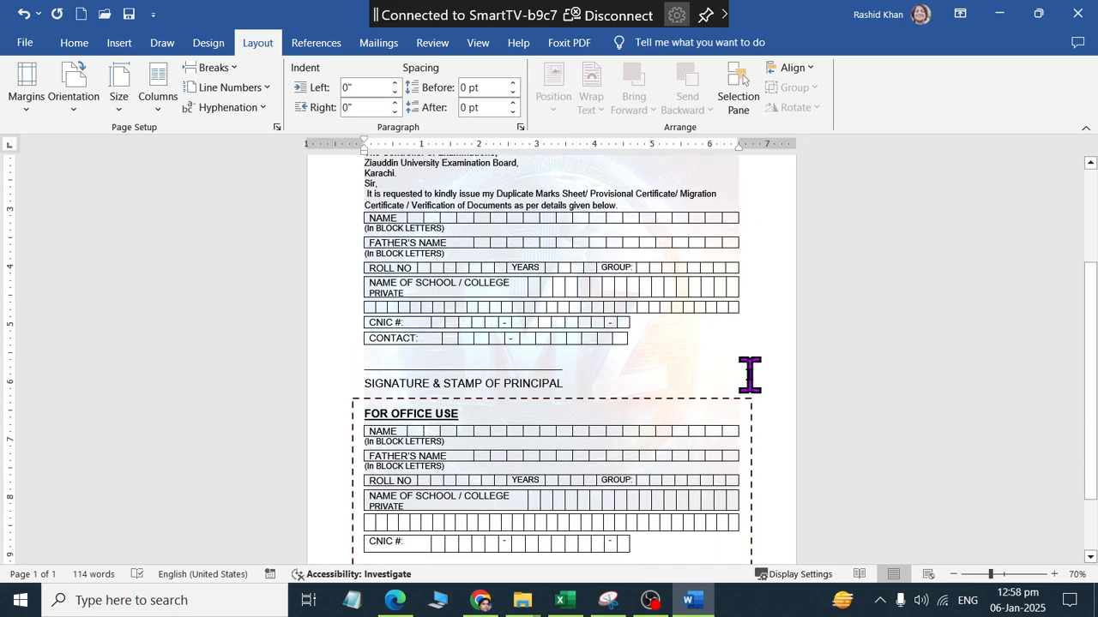
scroll(751, 379, down, 1)
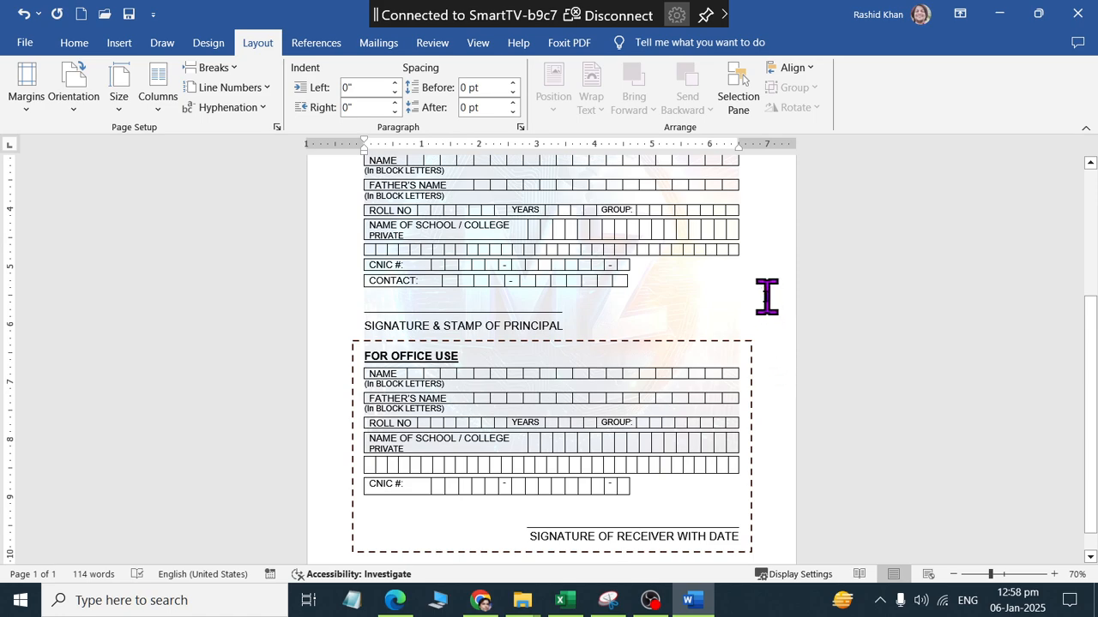
scroll(766, 296, up, 4)
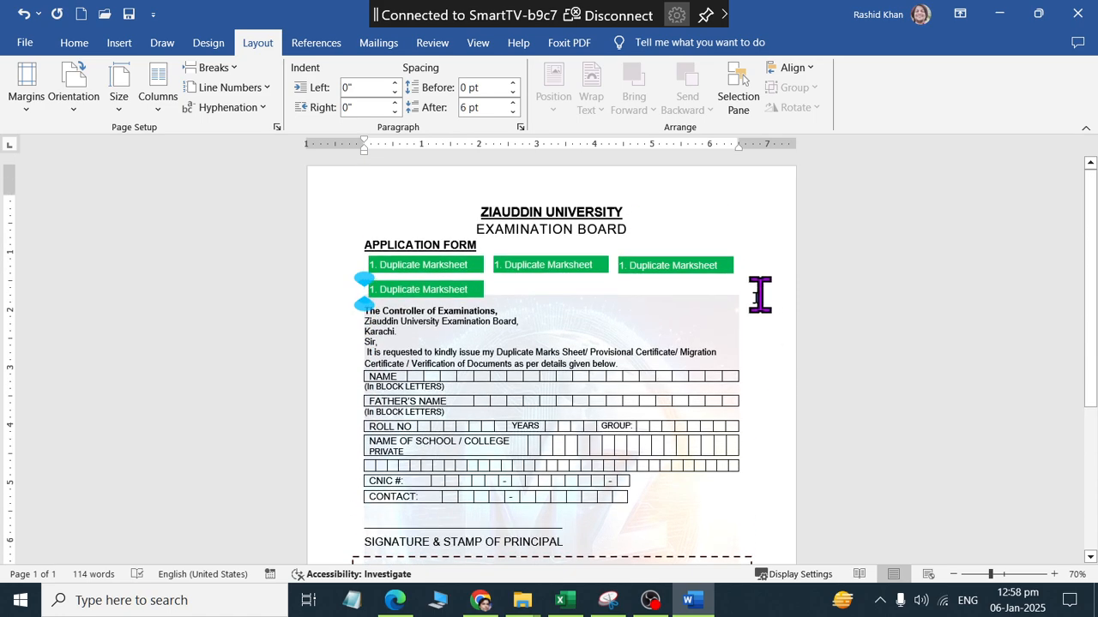
ctrl+scroll(760, 294, up, 6)
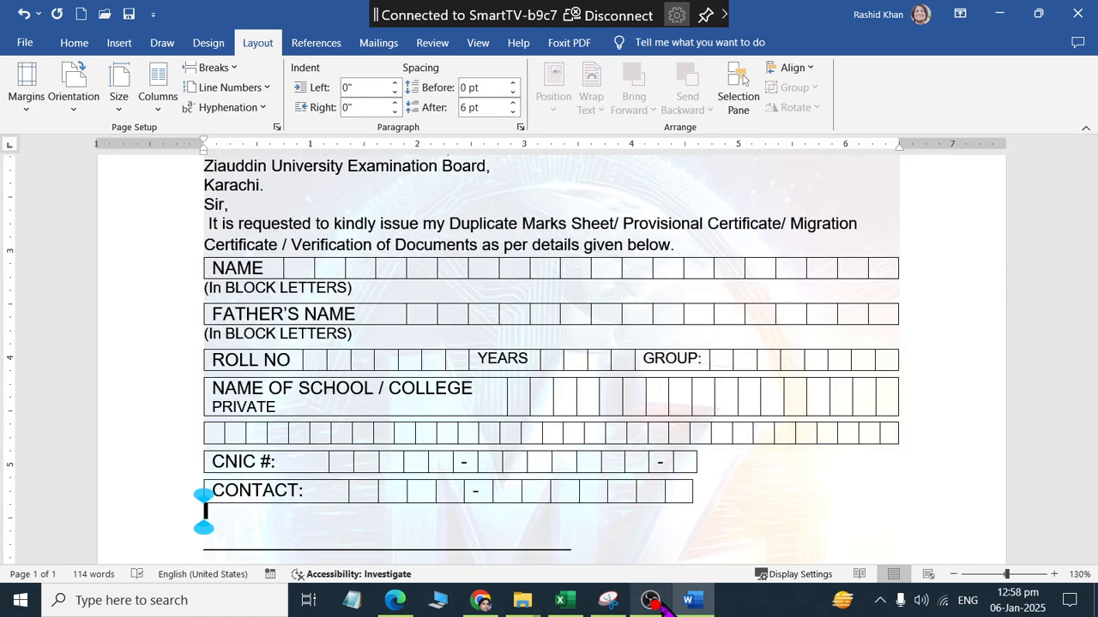